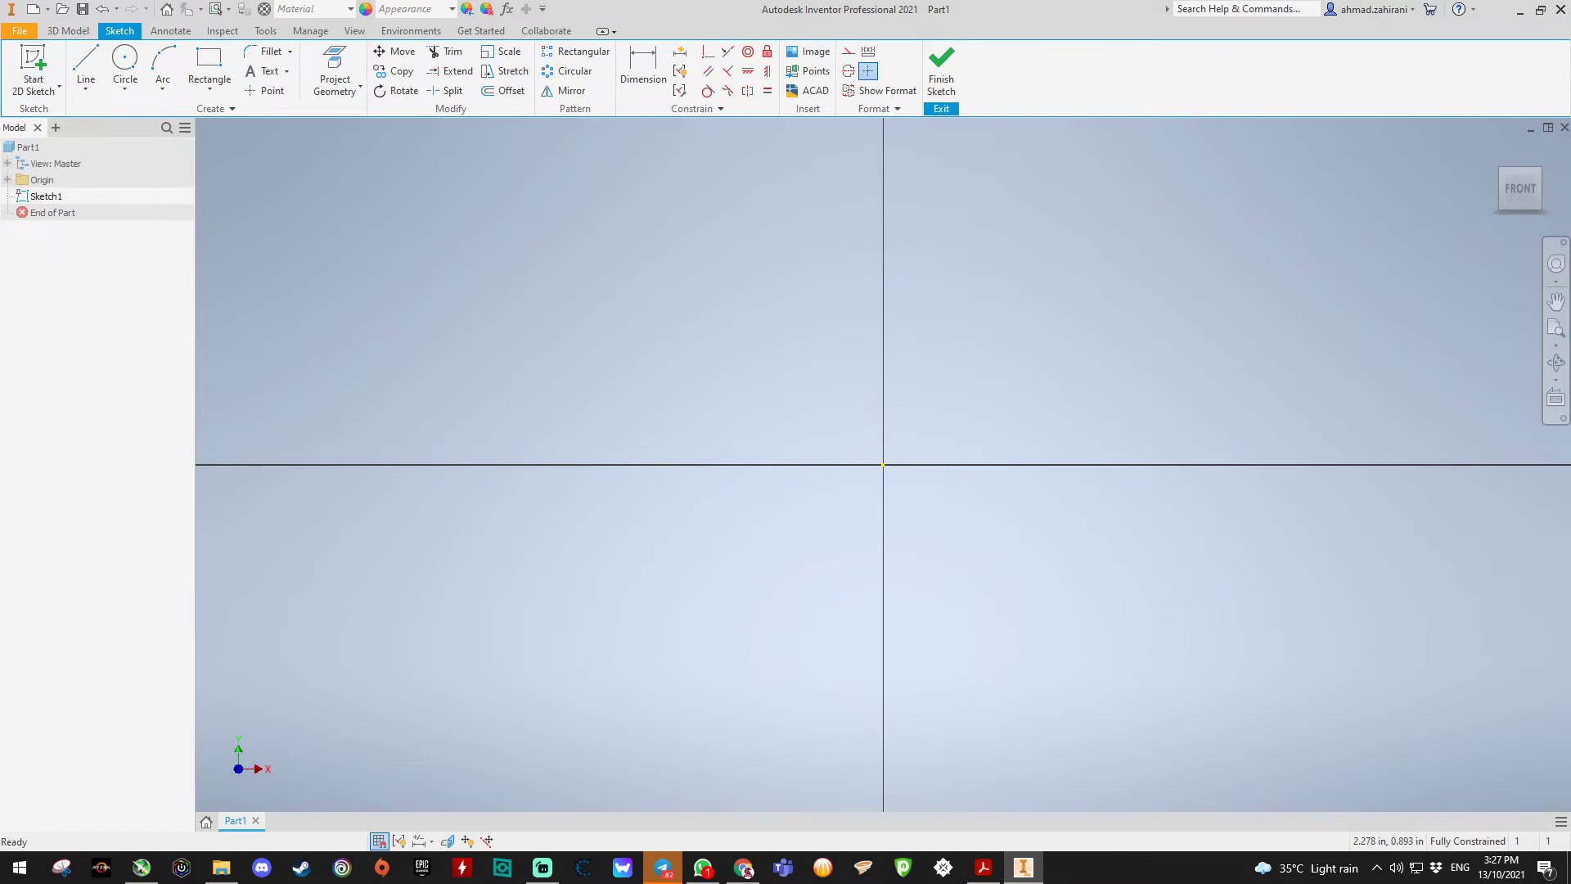
Step: Bring the Google Slides window with the Assignment 2 drawing into view, examine its dimensions, and move it away from the sketch
drag(1570, 287, 409, 0)
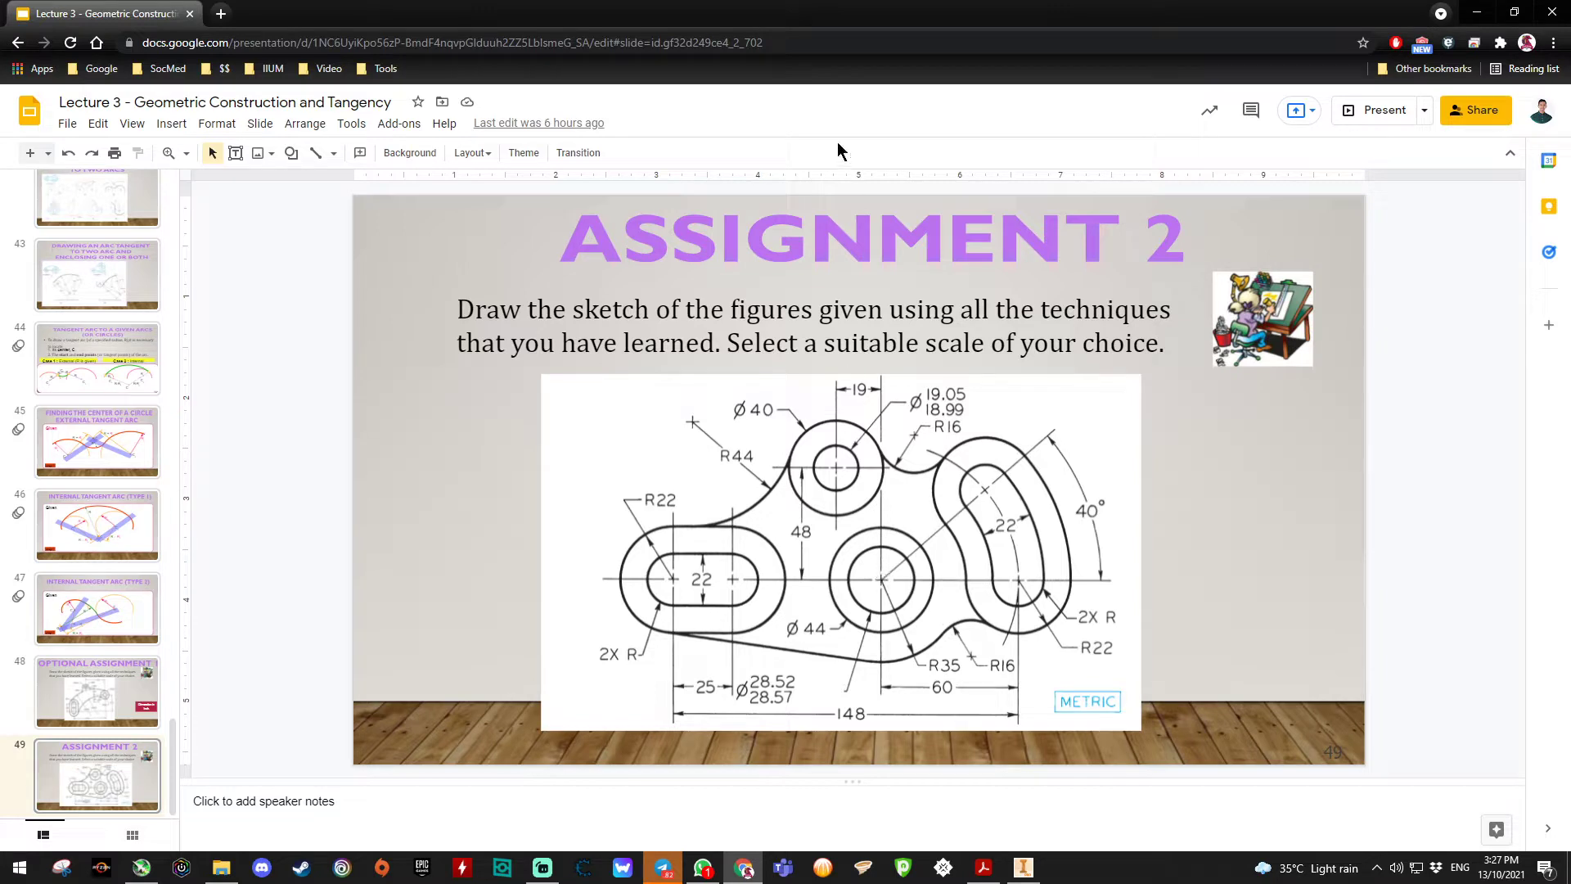
drag(814, 18, 1390, 100)
drag(1570, 96, 1570, 97)
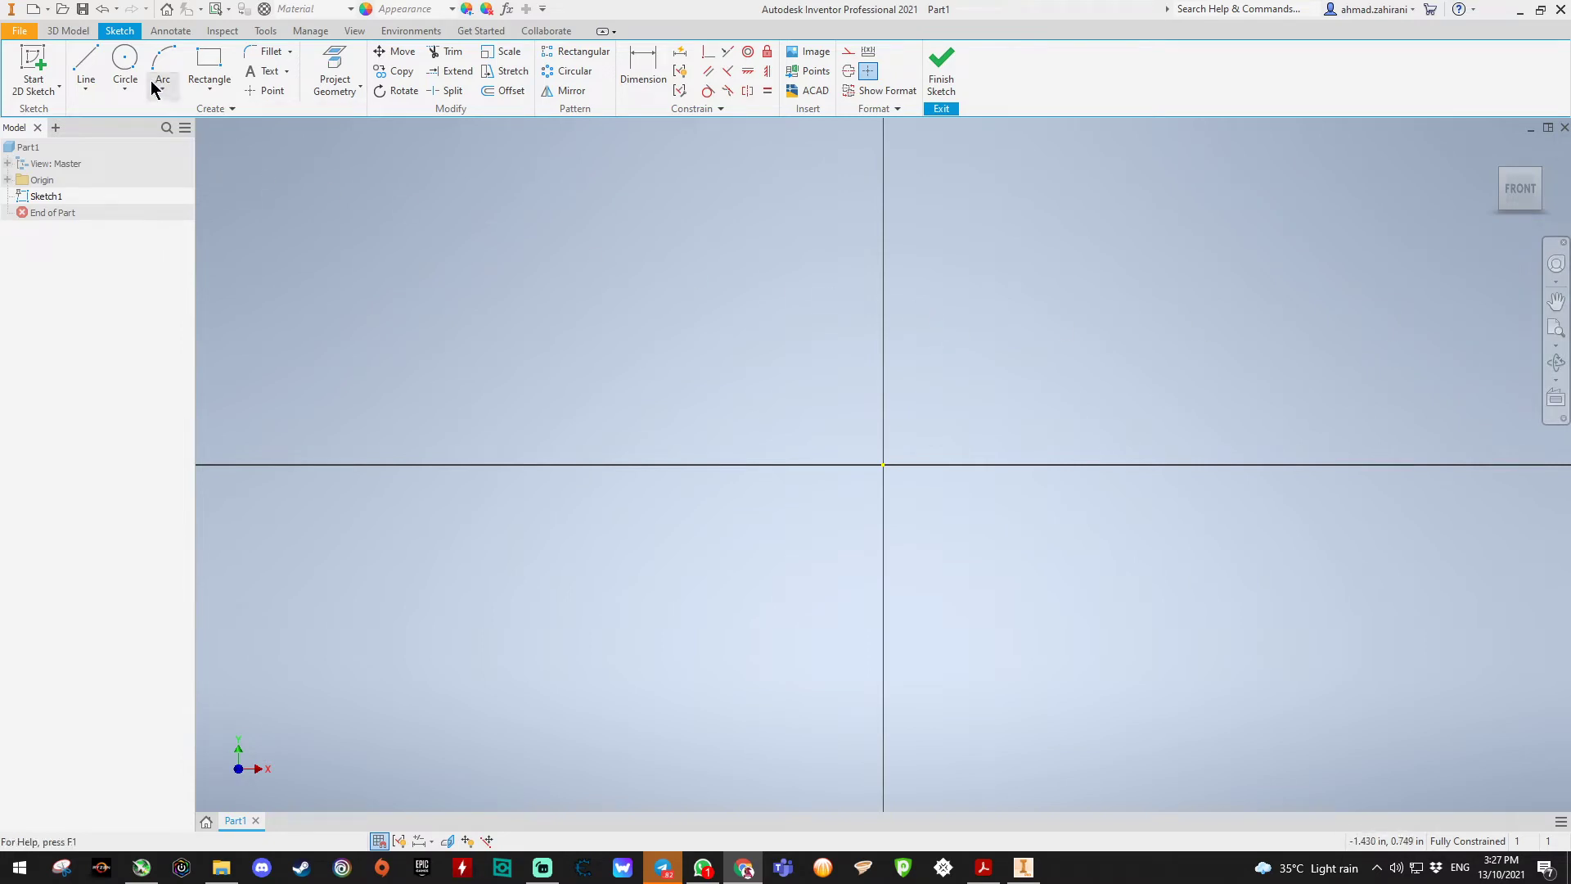
click(125, 64)
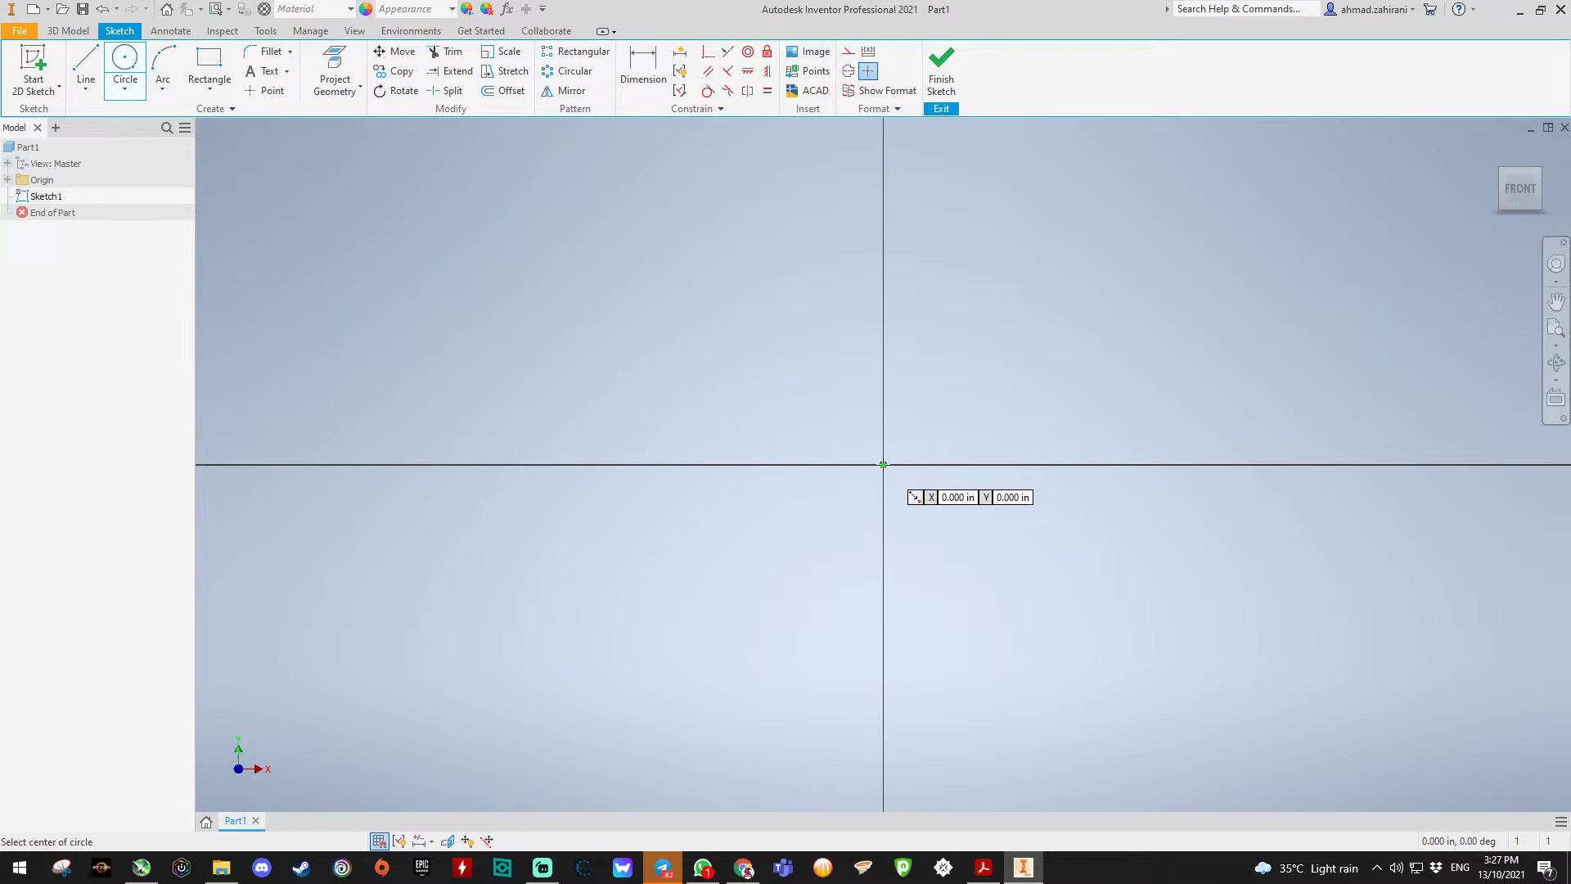
click(883, 464)
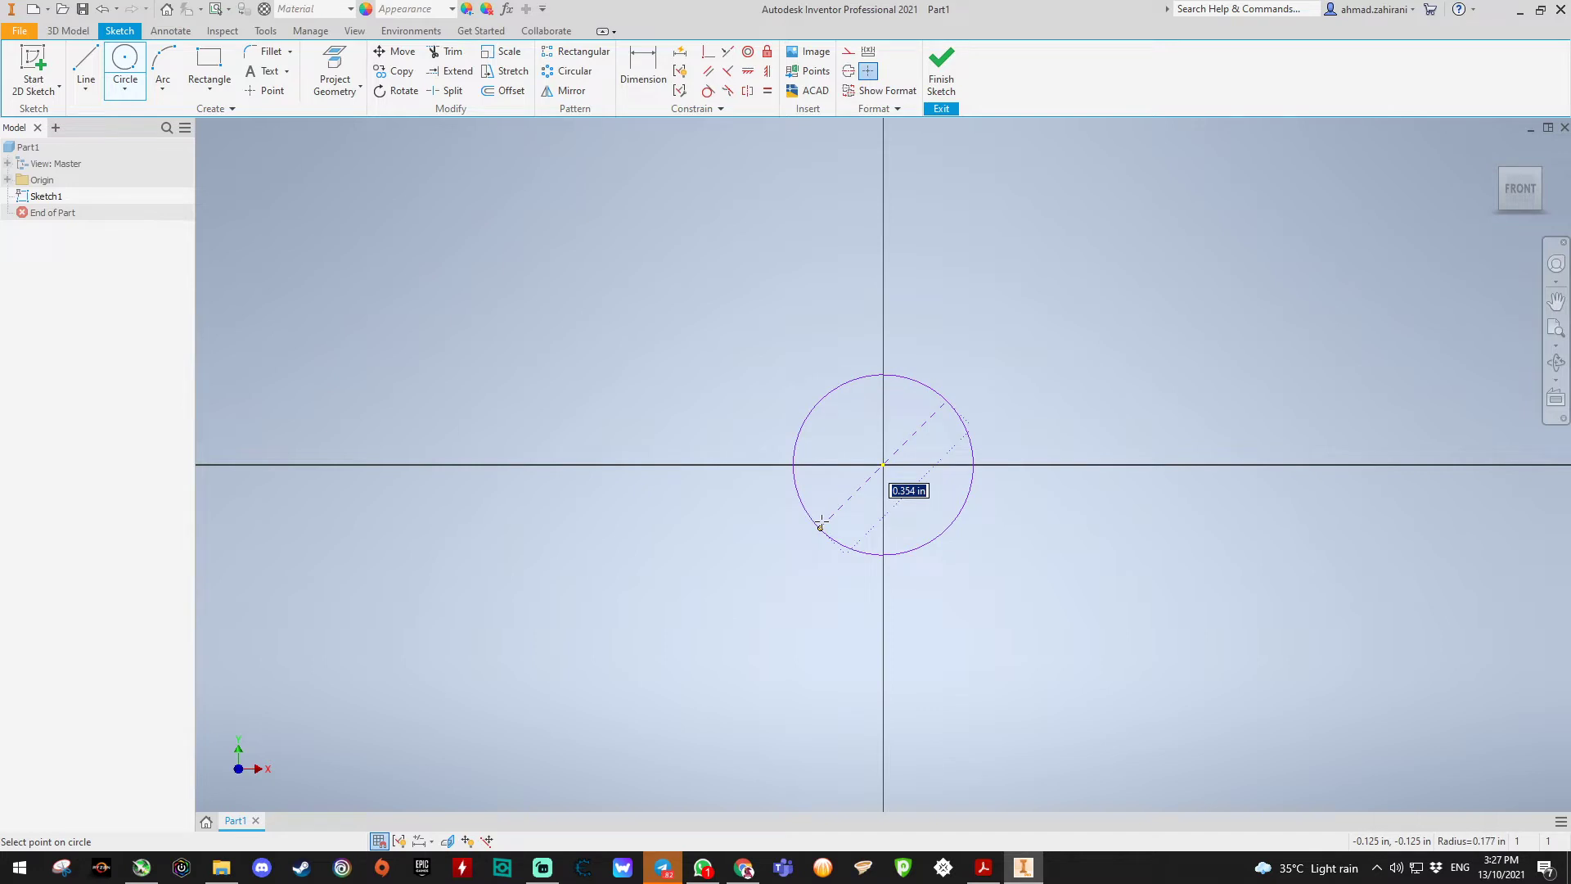
key(Escape)
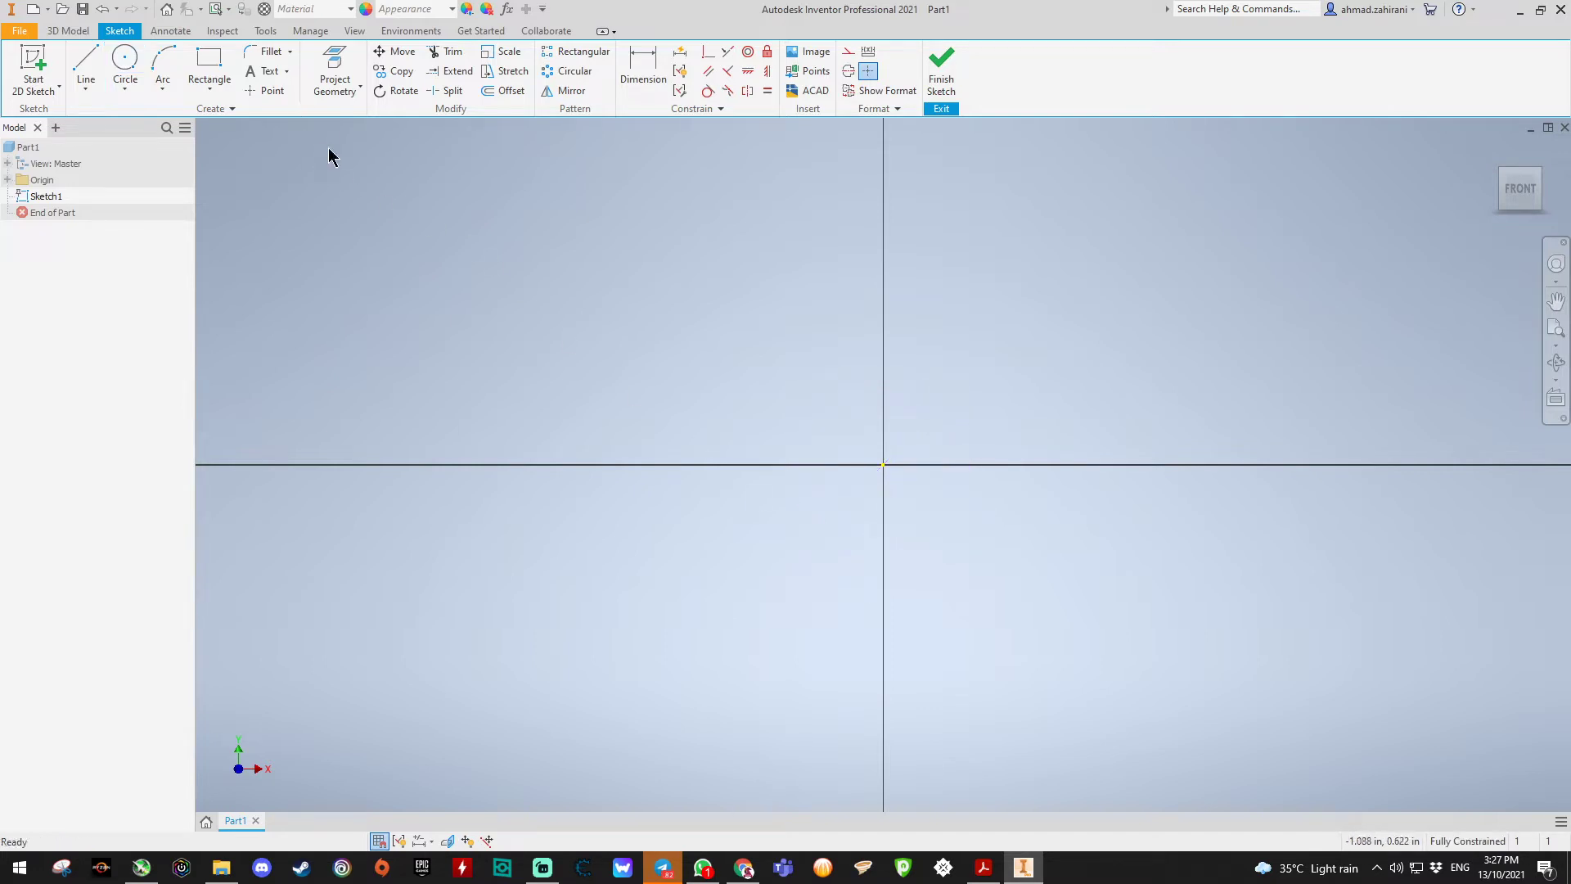
Step: Set the document's length unit to millimeter and its mass unit to kilogram
click(268, 33)
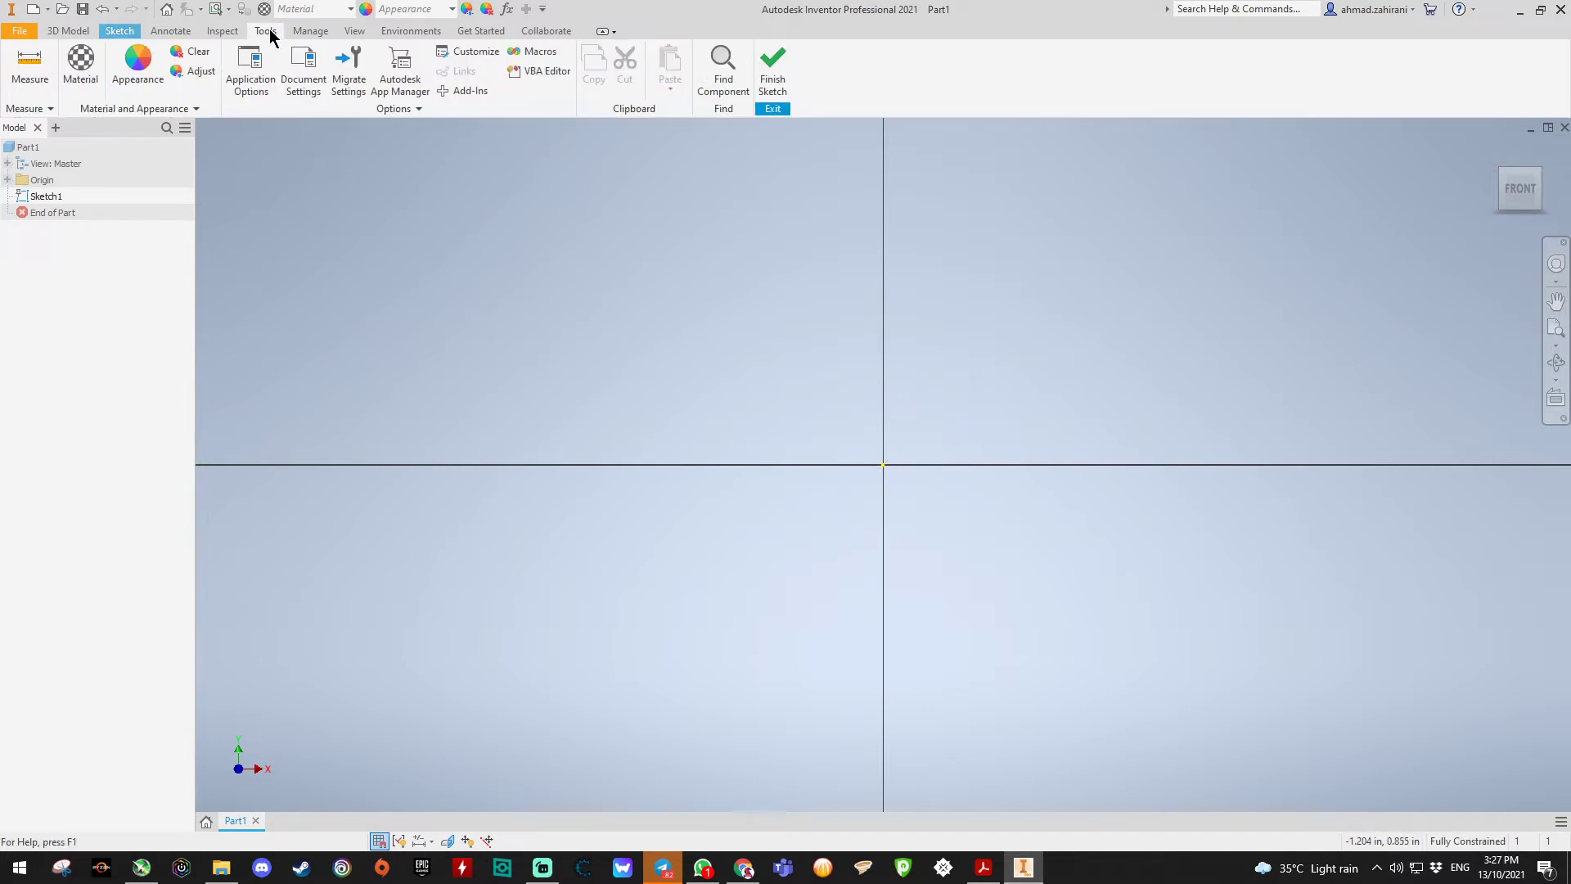
click(306, 87)
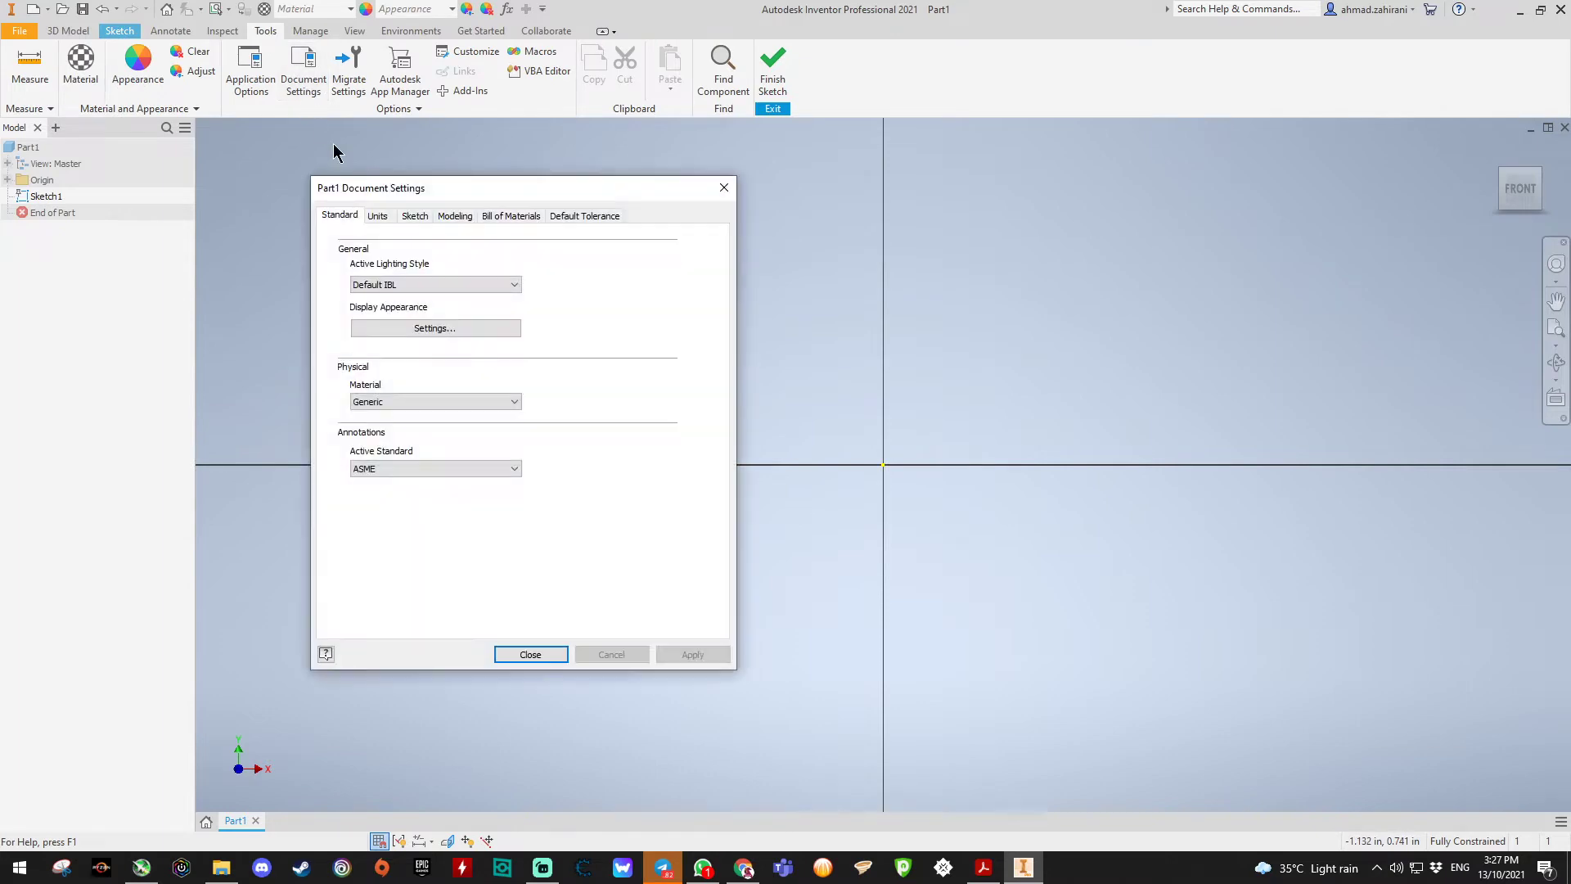
click(378, 216)
click(372, 275)
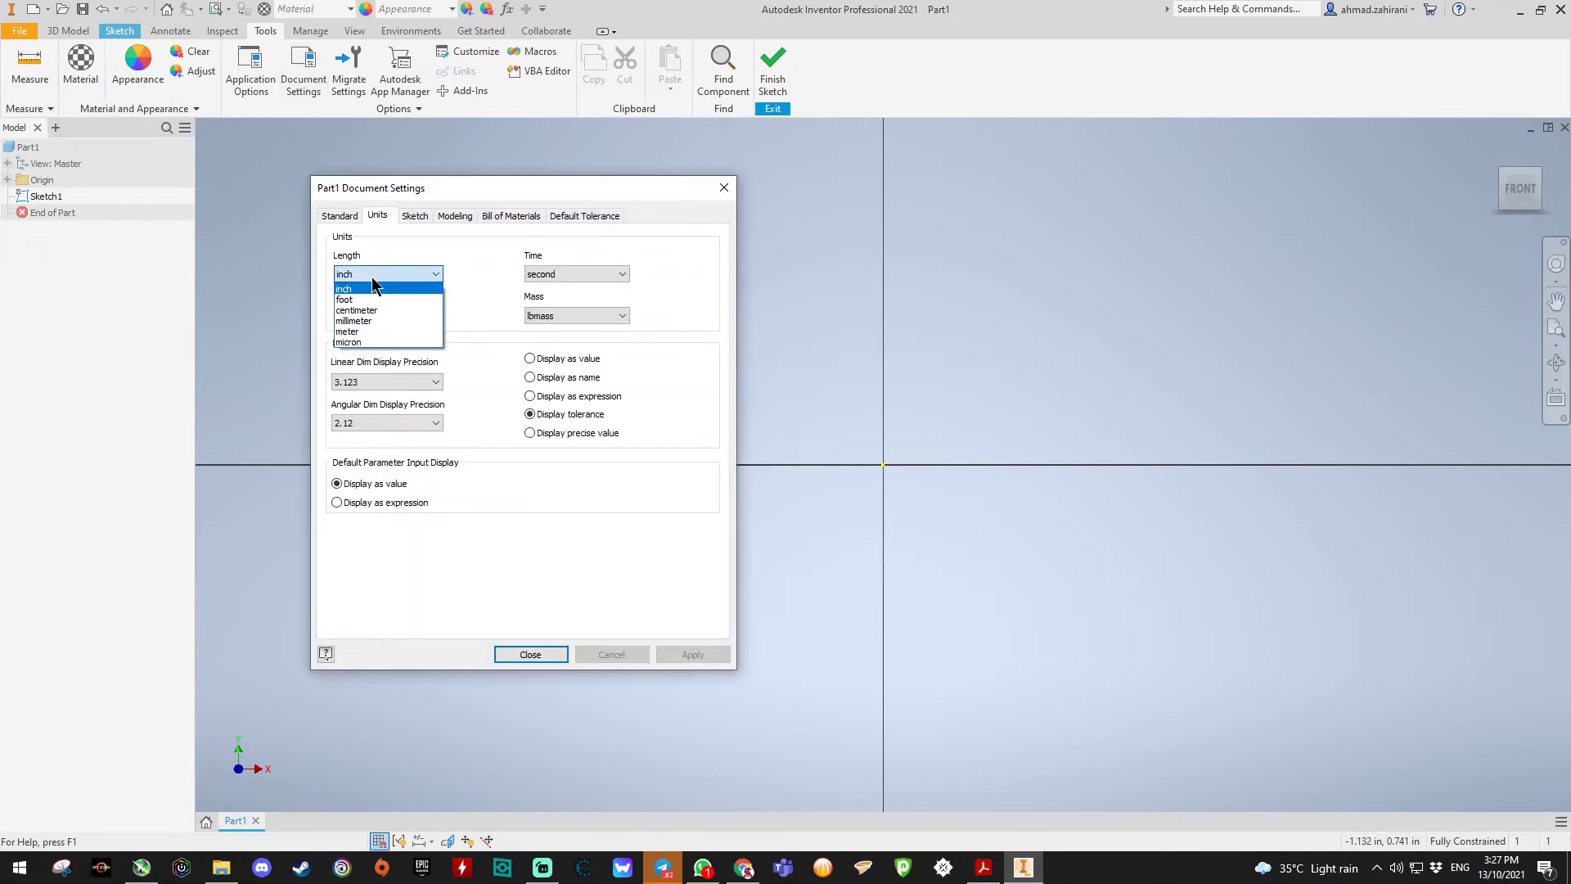
click(353, 322)
click(546, 315)
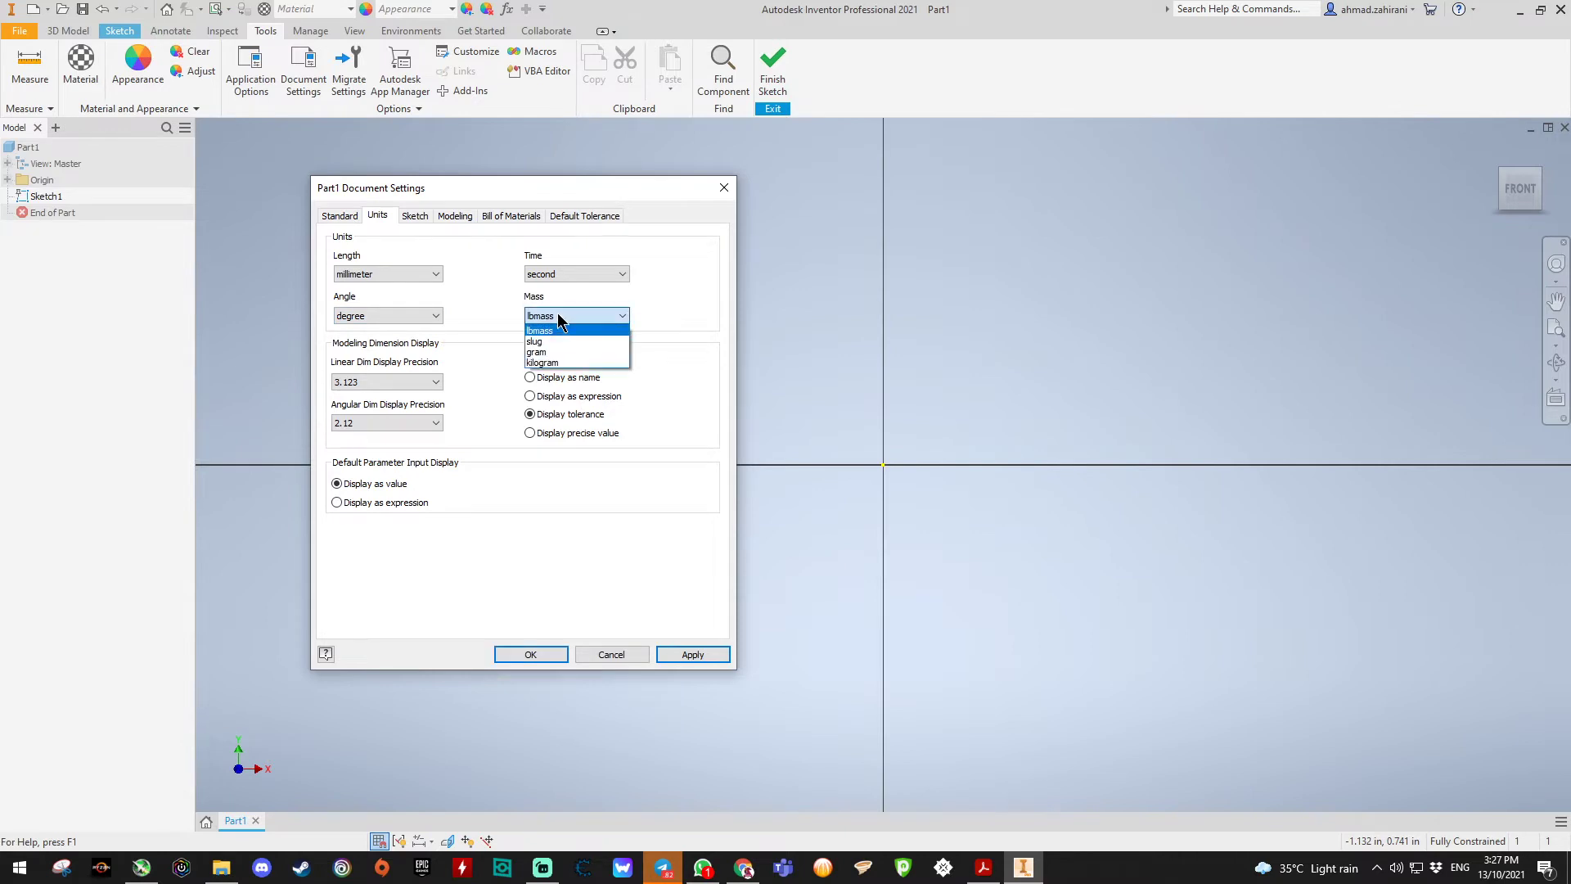
click(541, 349)
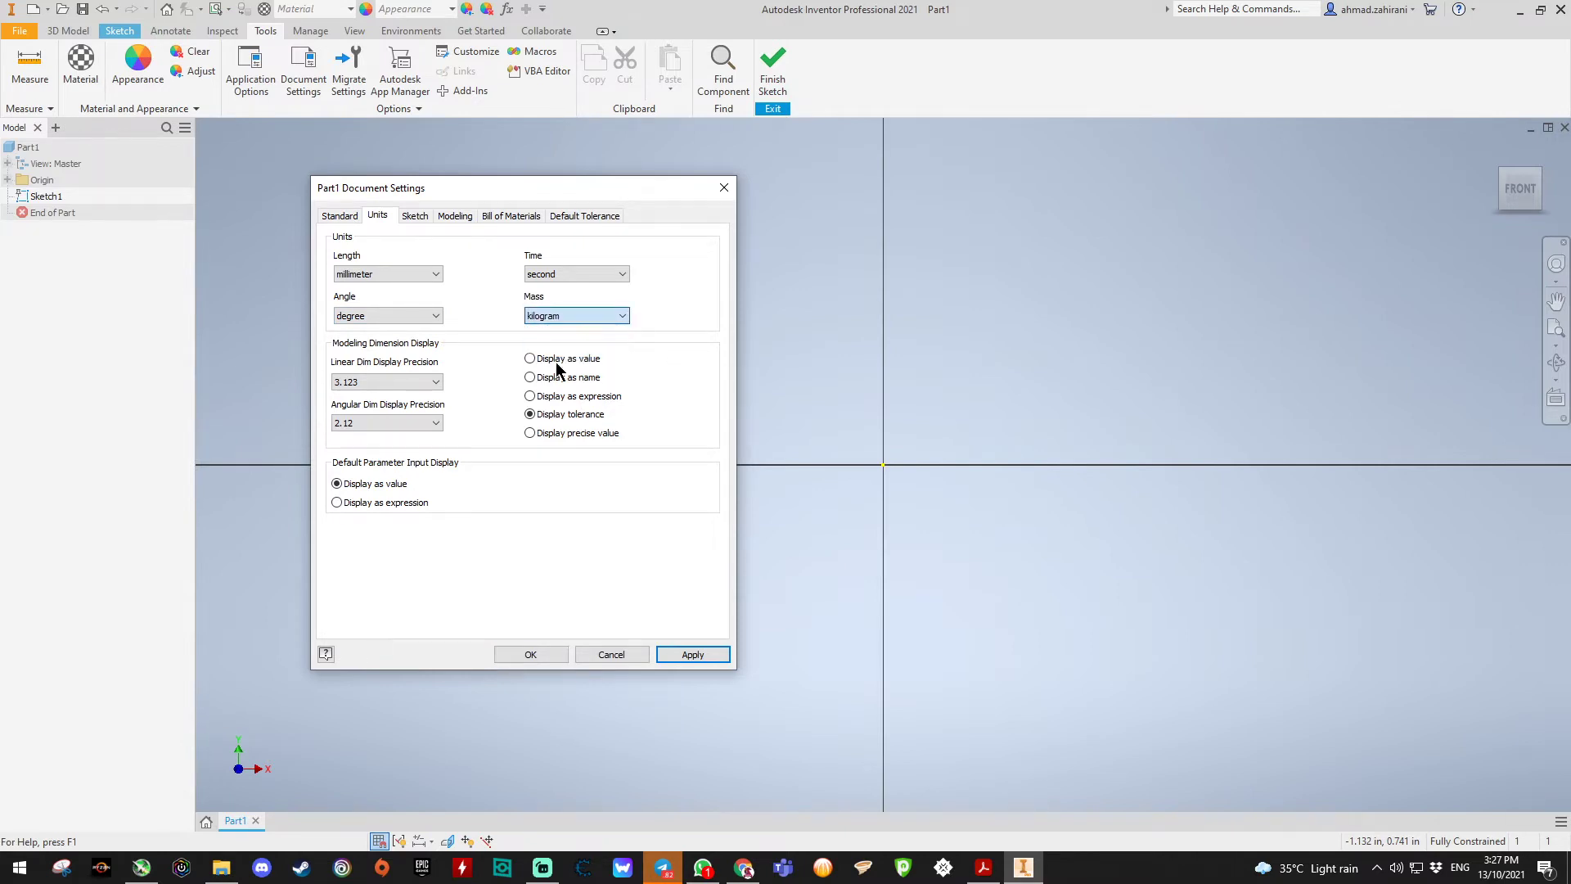
click(697, 654)
click(549, 653)
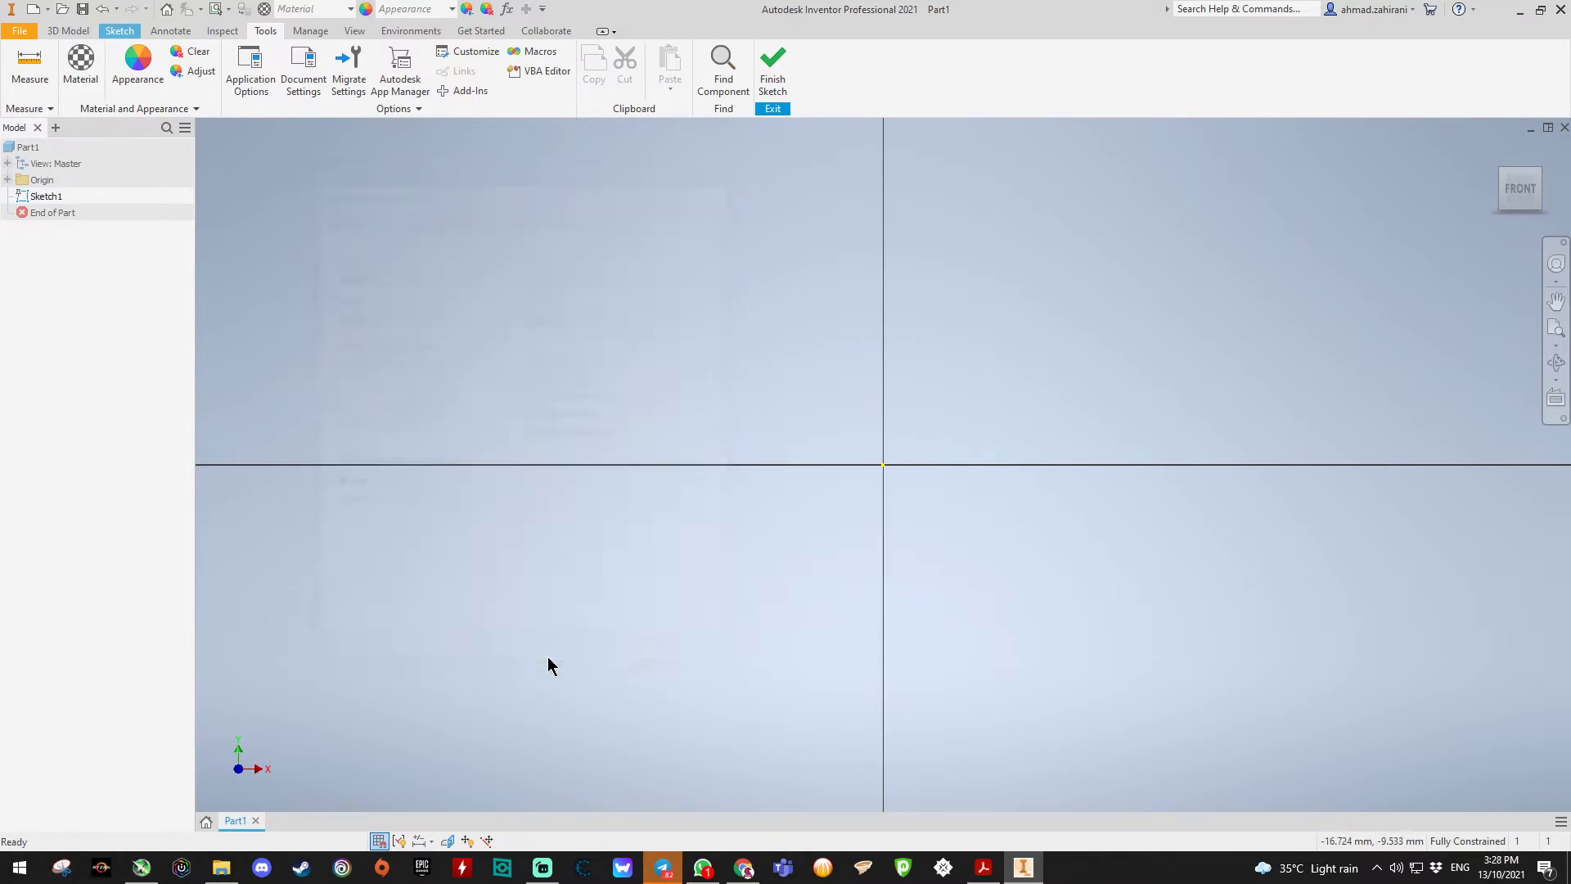
Step: Sketch a 44 mm diameter circle centred on the origin
click(117, 33)
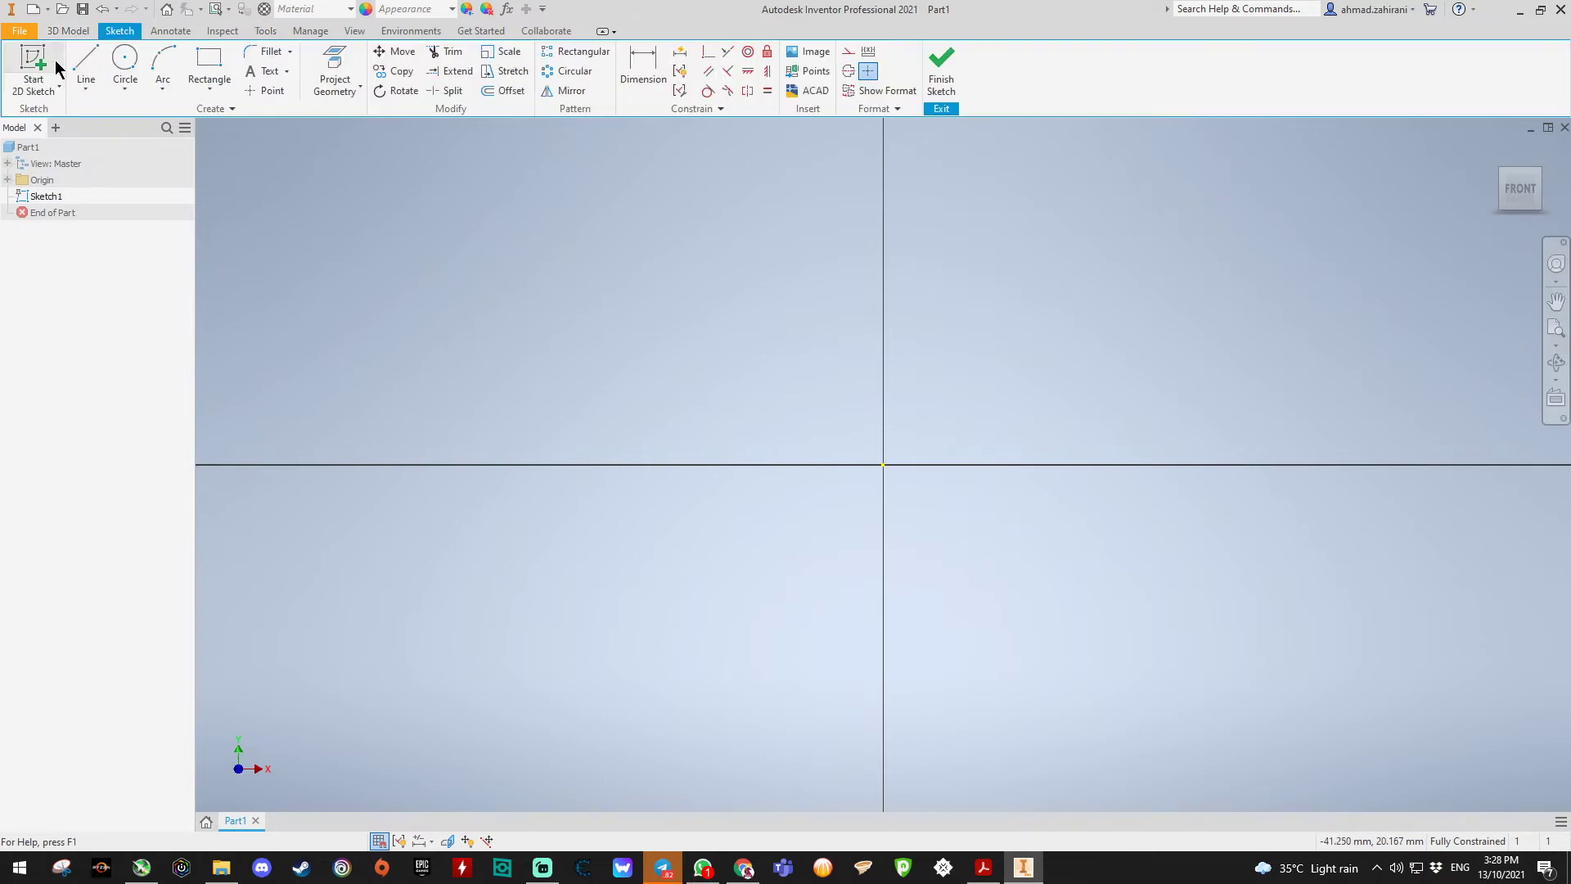
click(126, 62)
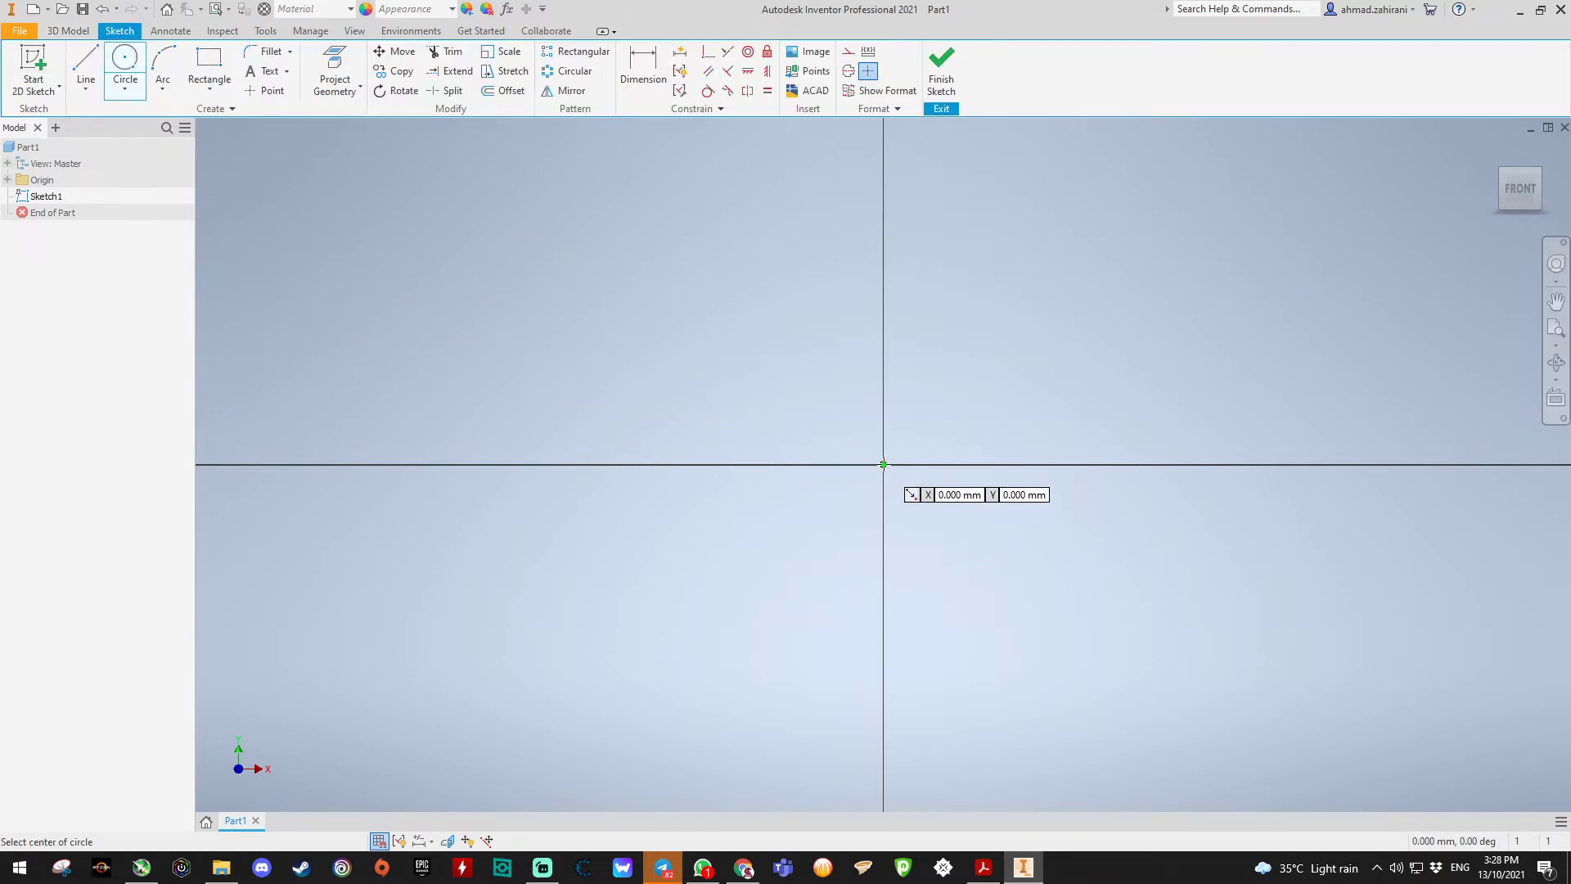
click(883, 464)
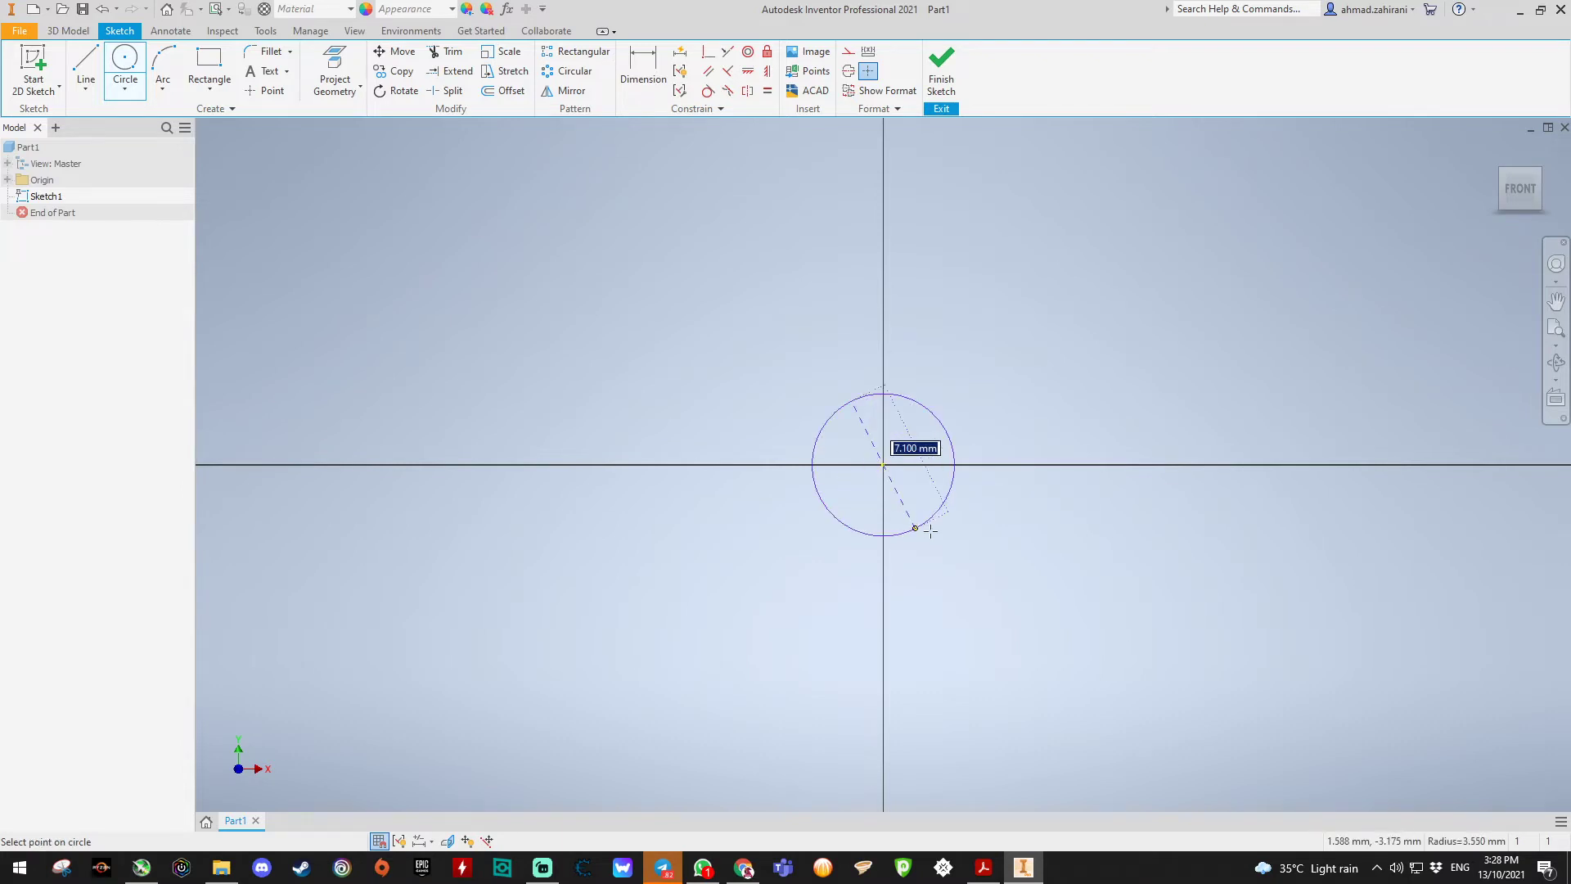
text(4)
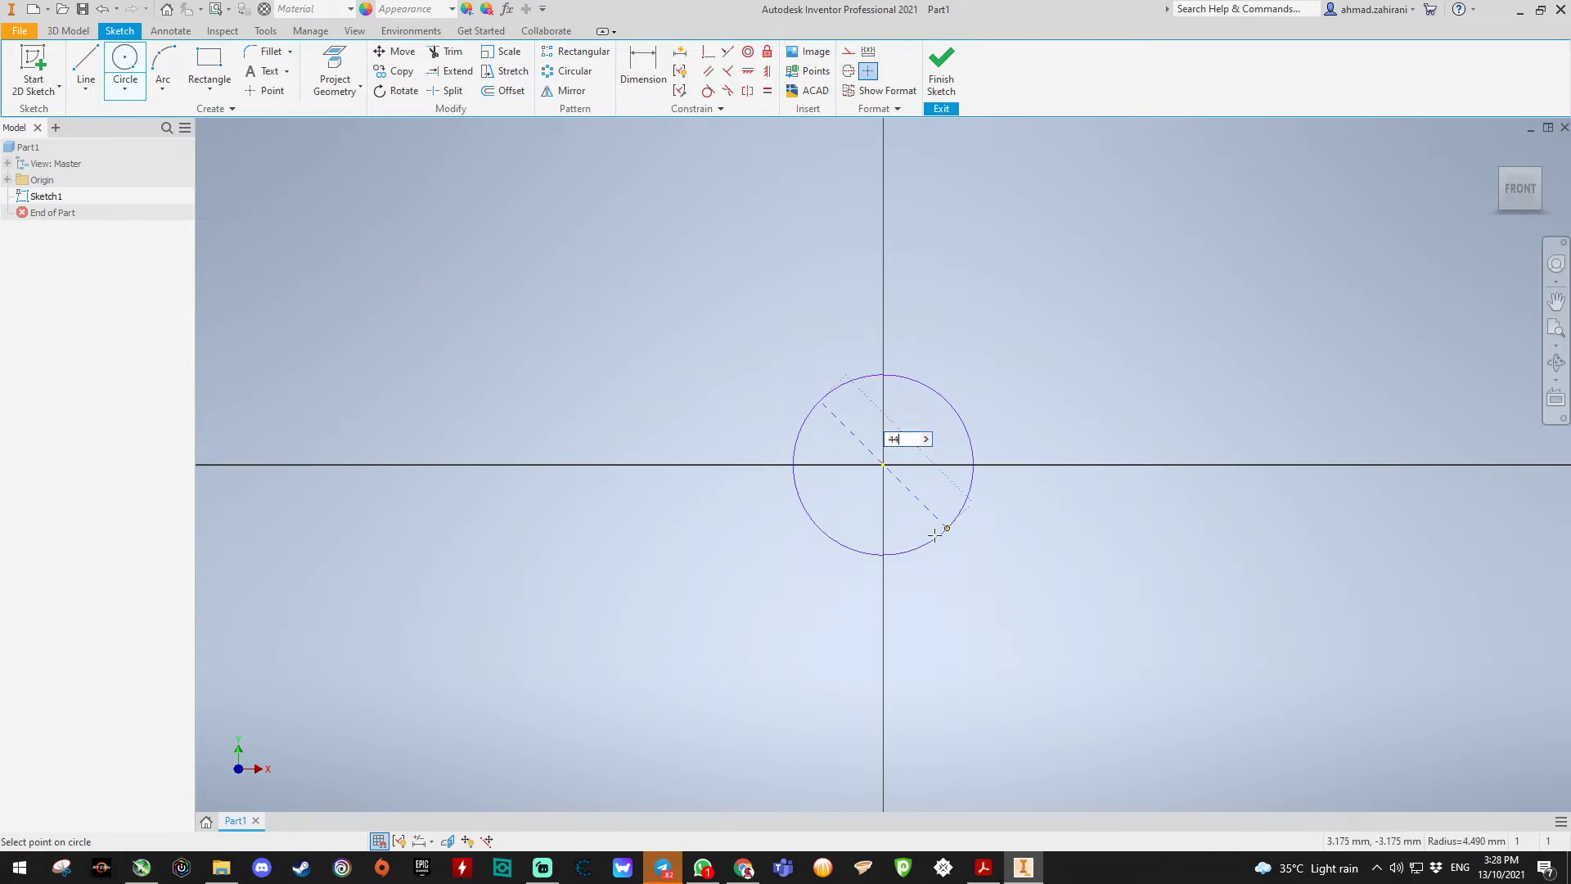
text(4)
key(Return)
scroll(941, 530, up, 2)
scroll(941, 528, down, 6)
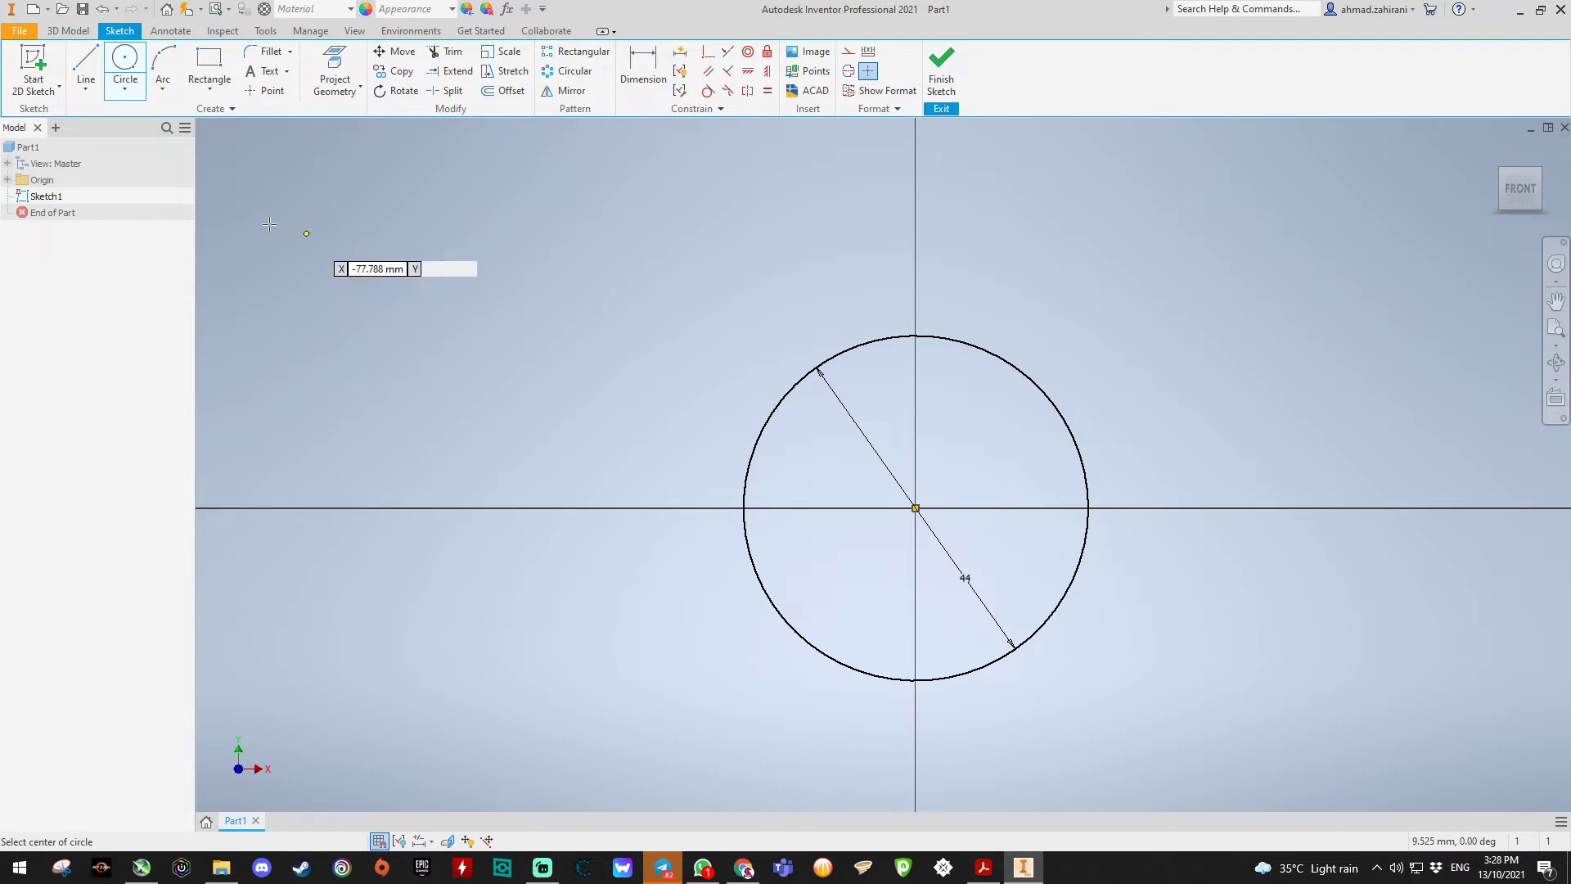
Step: Draw a horizontal line from the circle's centre along the positive X axis, extending well beyond the circle
key(l)
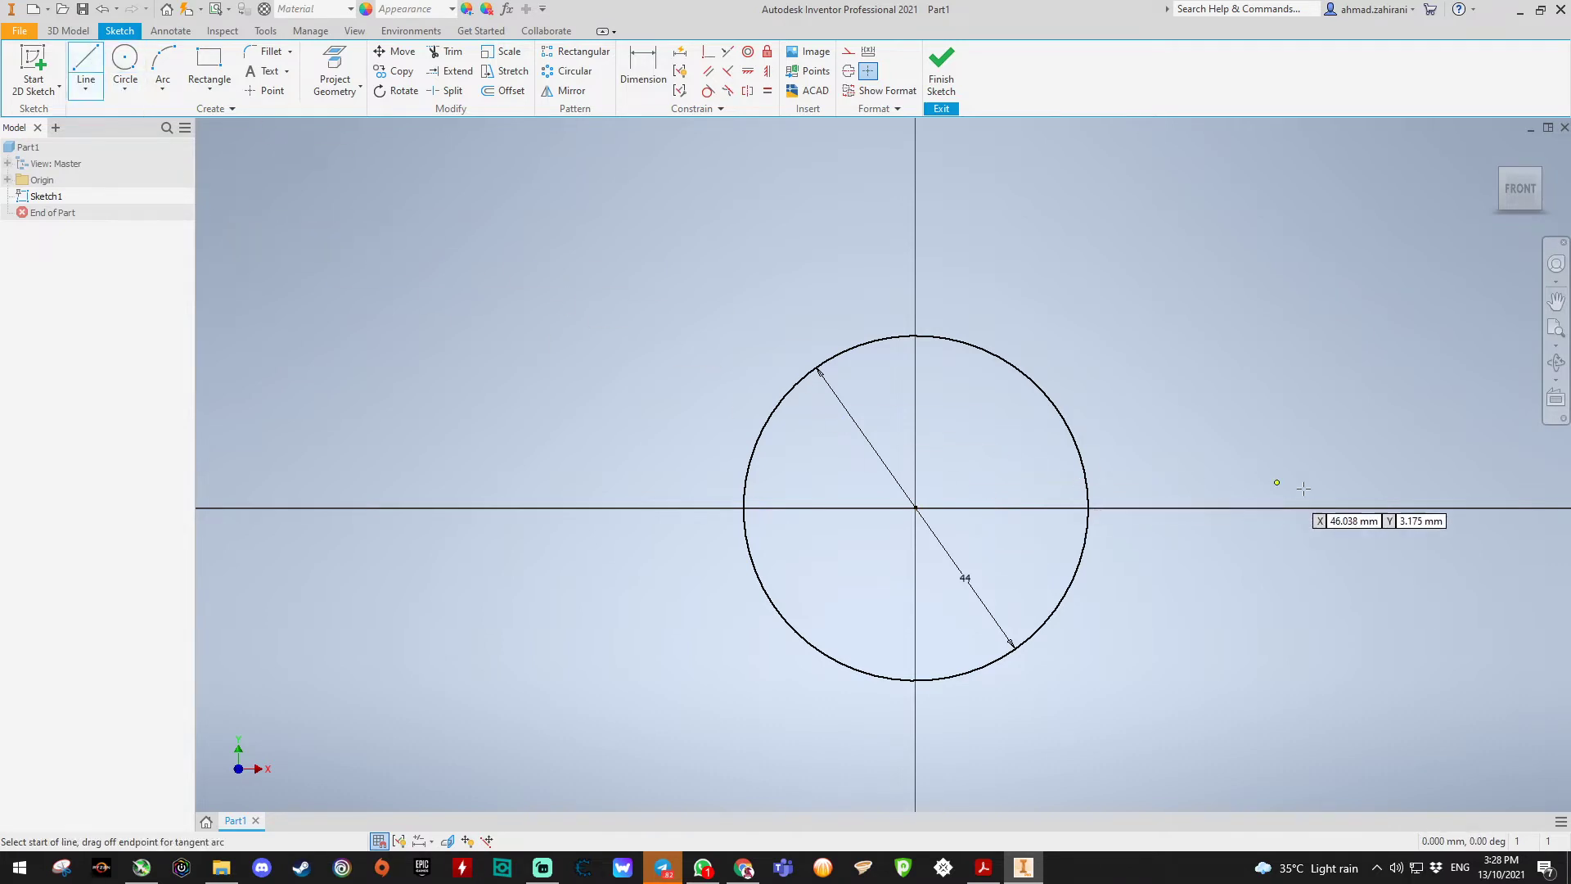
scroll(1318, 484, up, 3)
scroll(1293, 495, down, 3)
scroll(751, 502, up, 1)
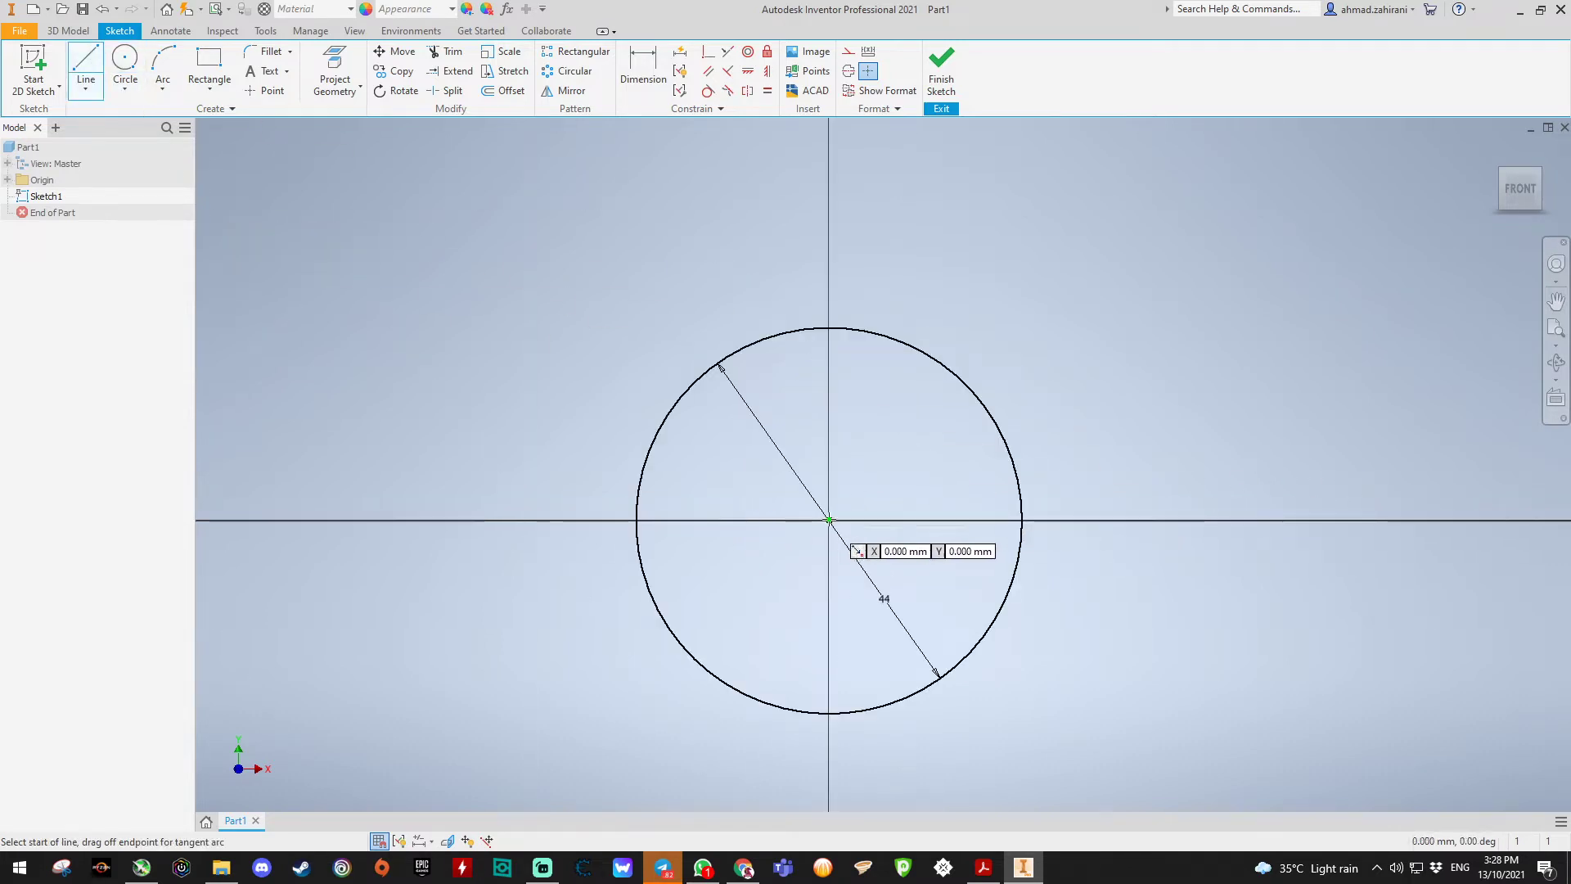
scroll(819, 512, up, 2)
scroll(1064, 540, down, 3)
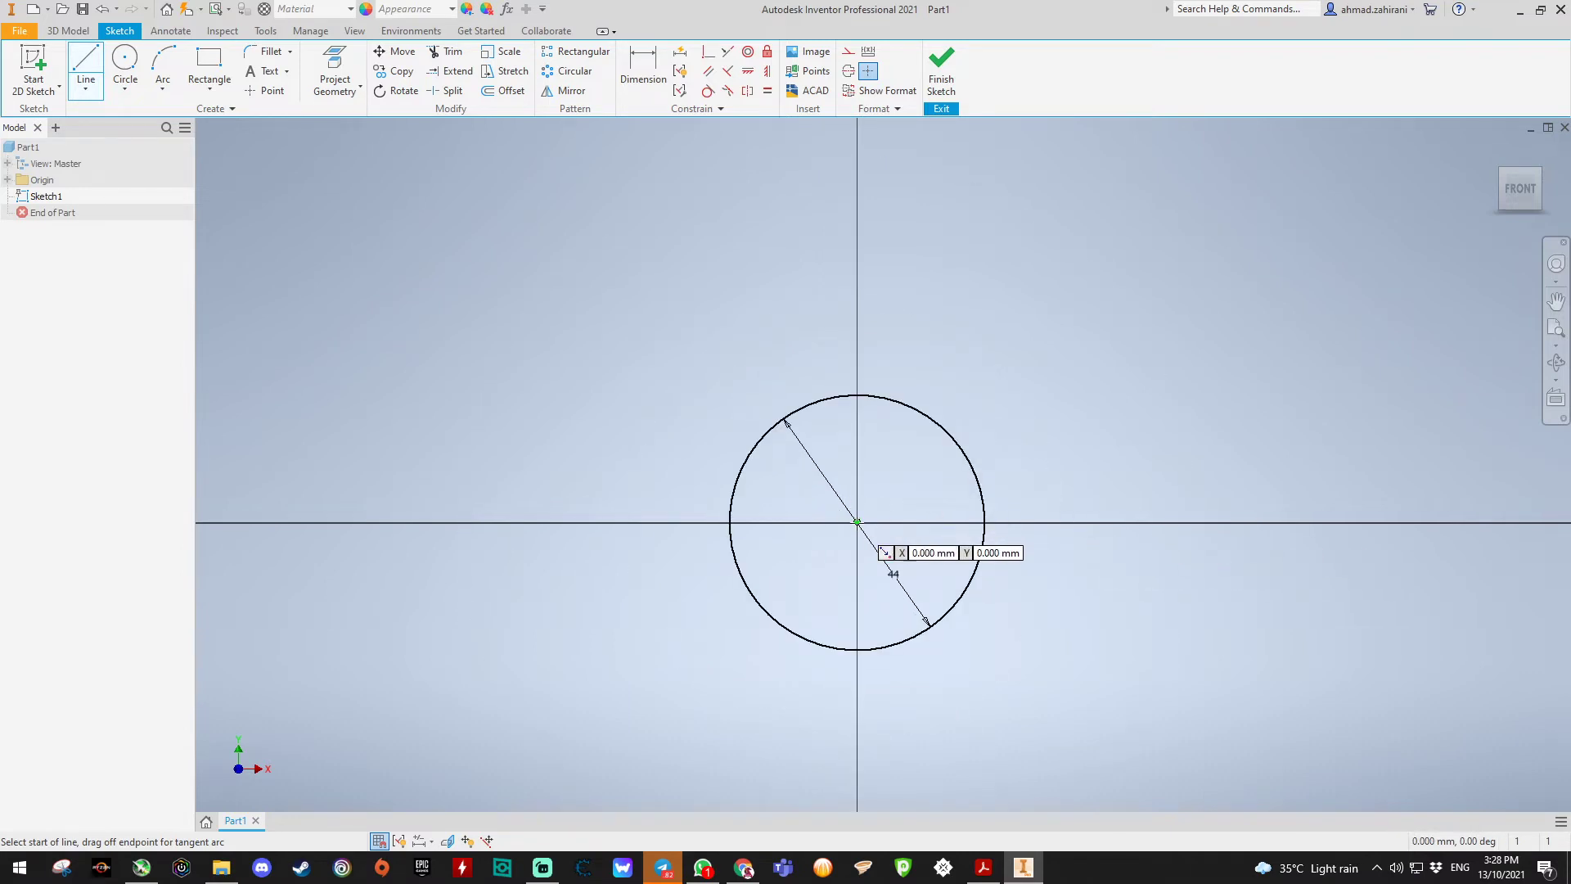
click(856, 522)
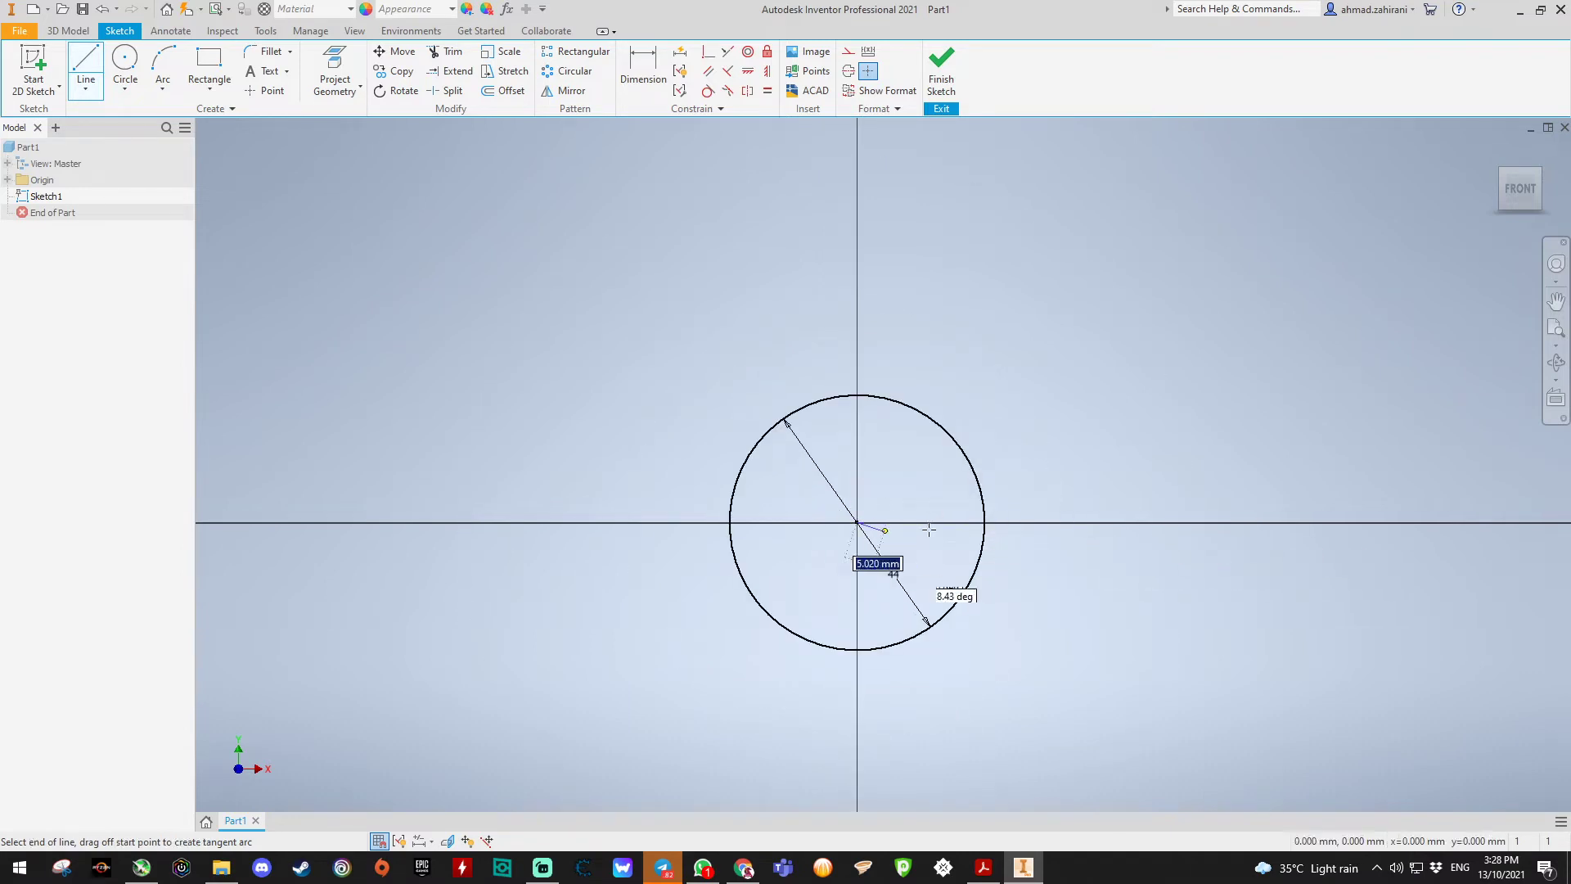
click(1555, 522)
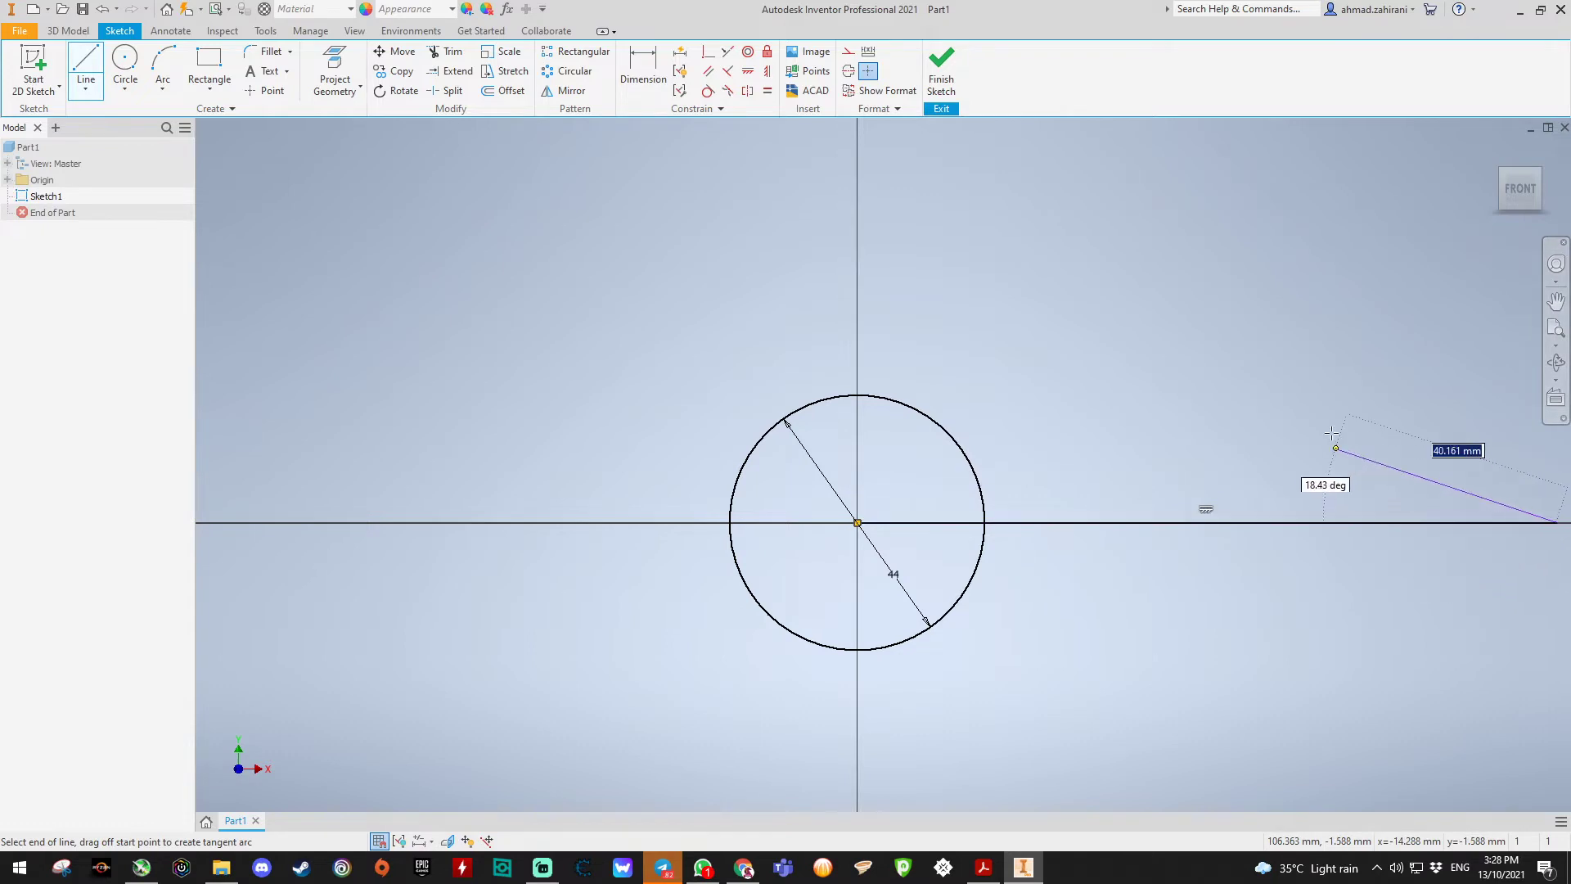
key(Escape)
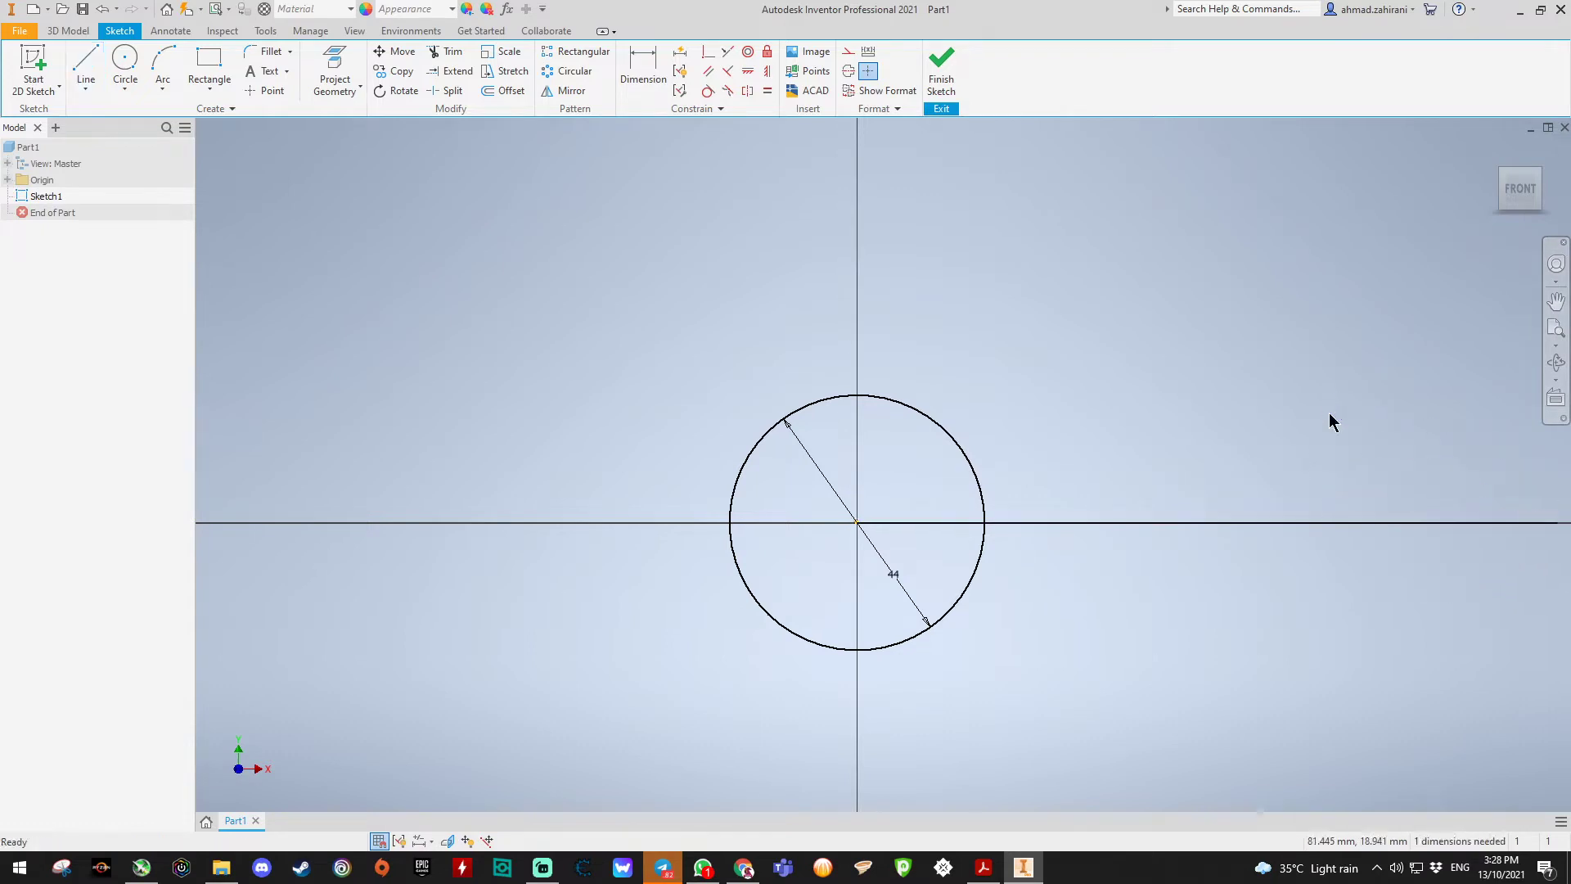
Step: Convert the horizontal line through the circle's centre to construction geometry
click(1226, 523)
right_click(1228, 524)
key(Escape)
right_click(1257, 525)
click(1319, 524)
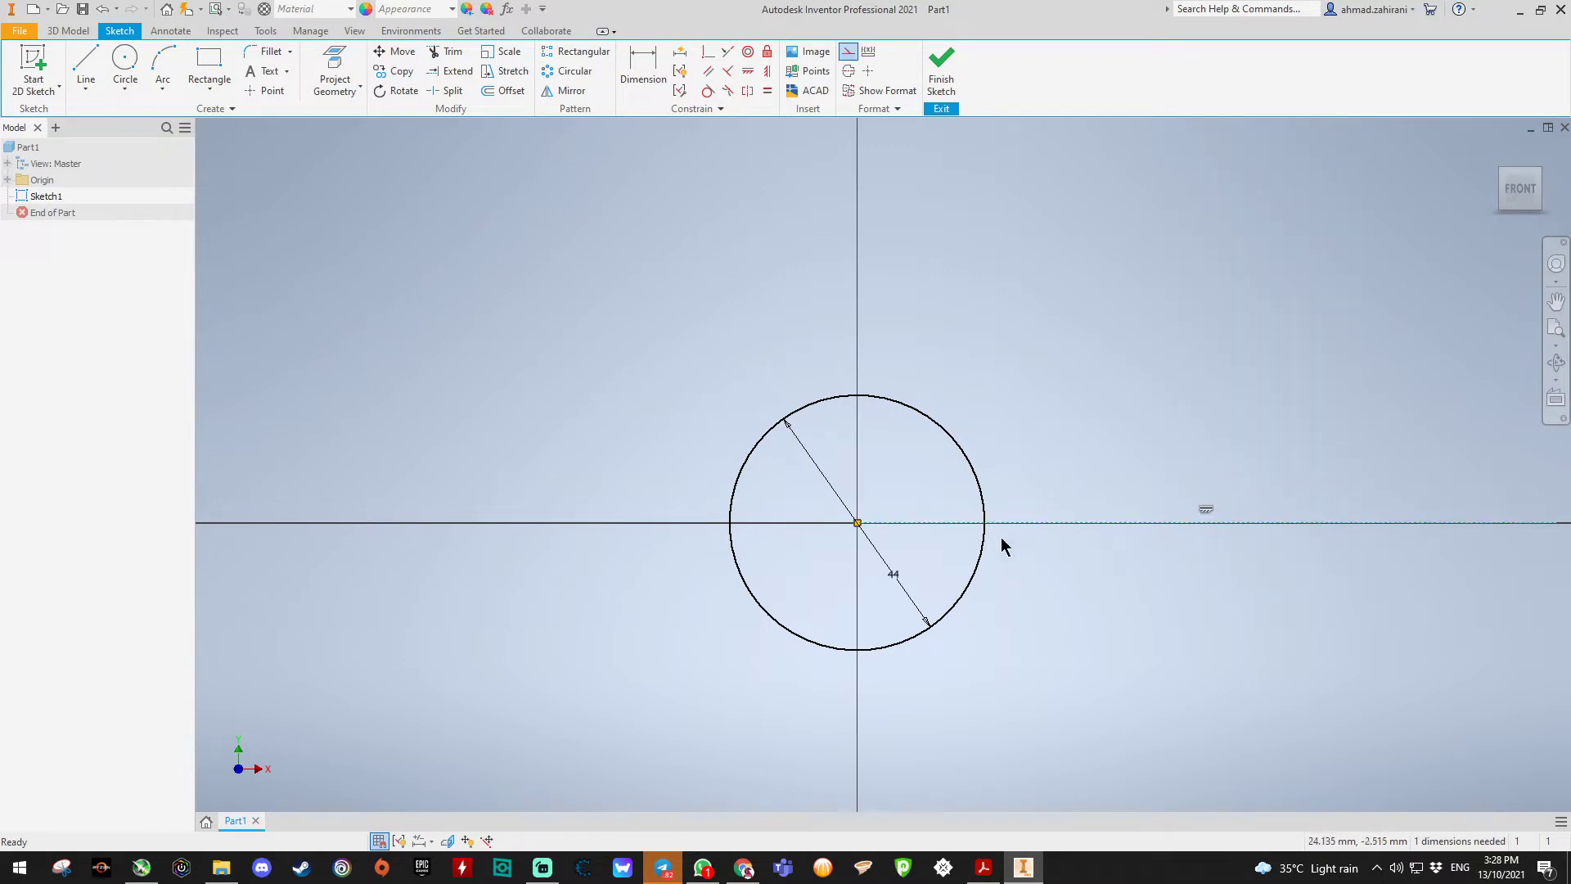
Step: Draw an inclined line from the circle's centre up into the positive X and Y quadrant, extending well beyond the circle
scroll(1200, 533, up, 5)
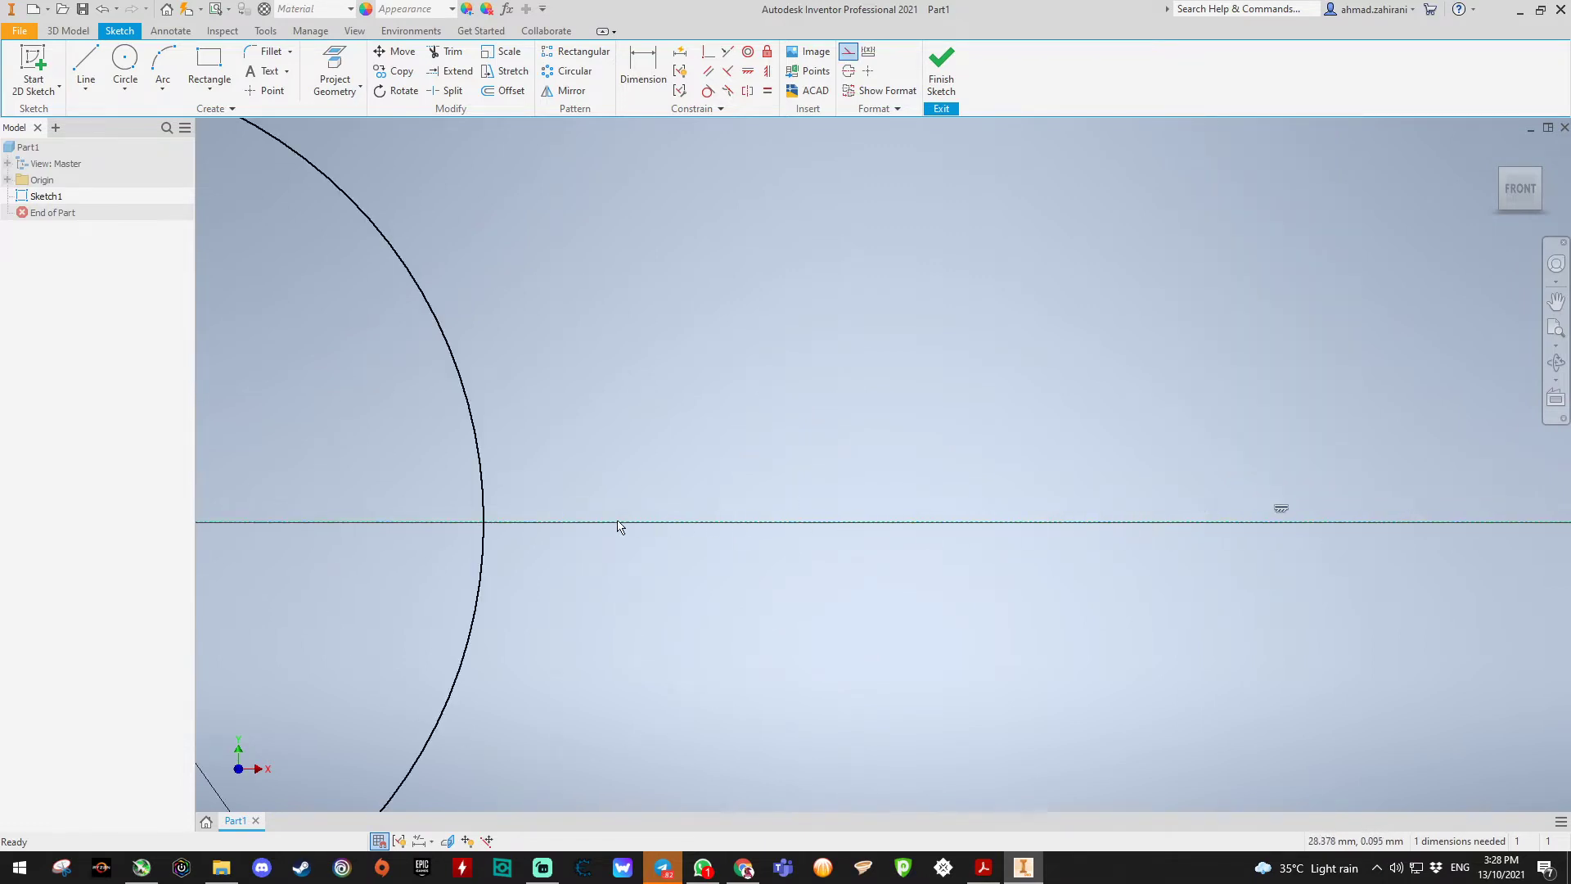
scroll(912, 491, down, 5)
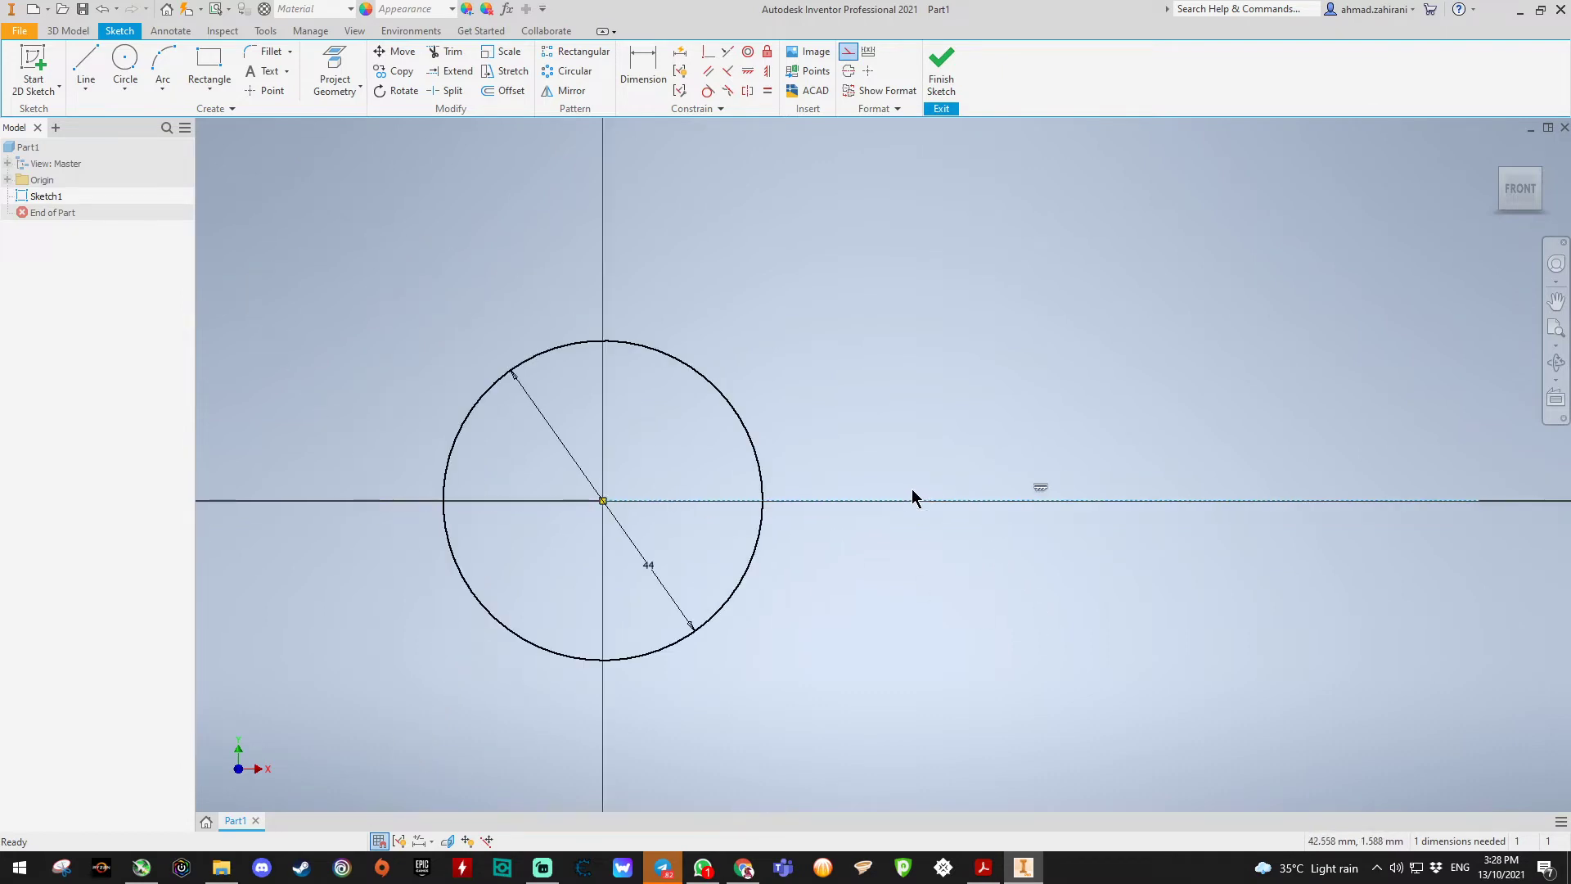
click(86, 65)
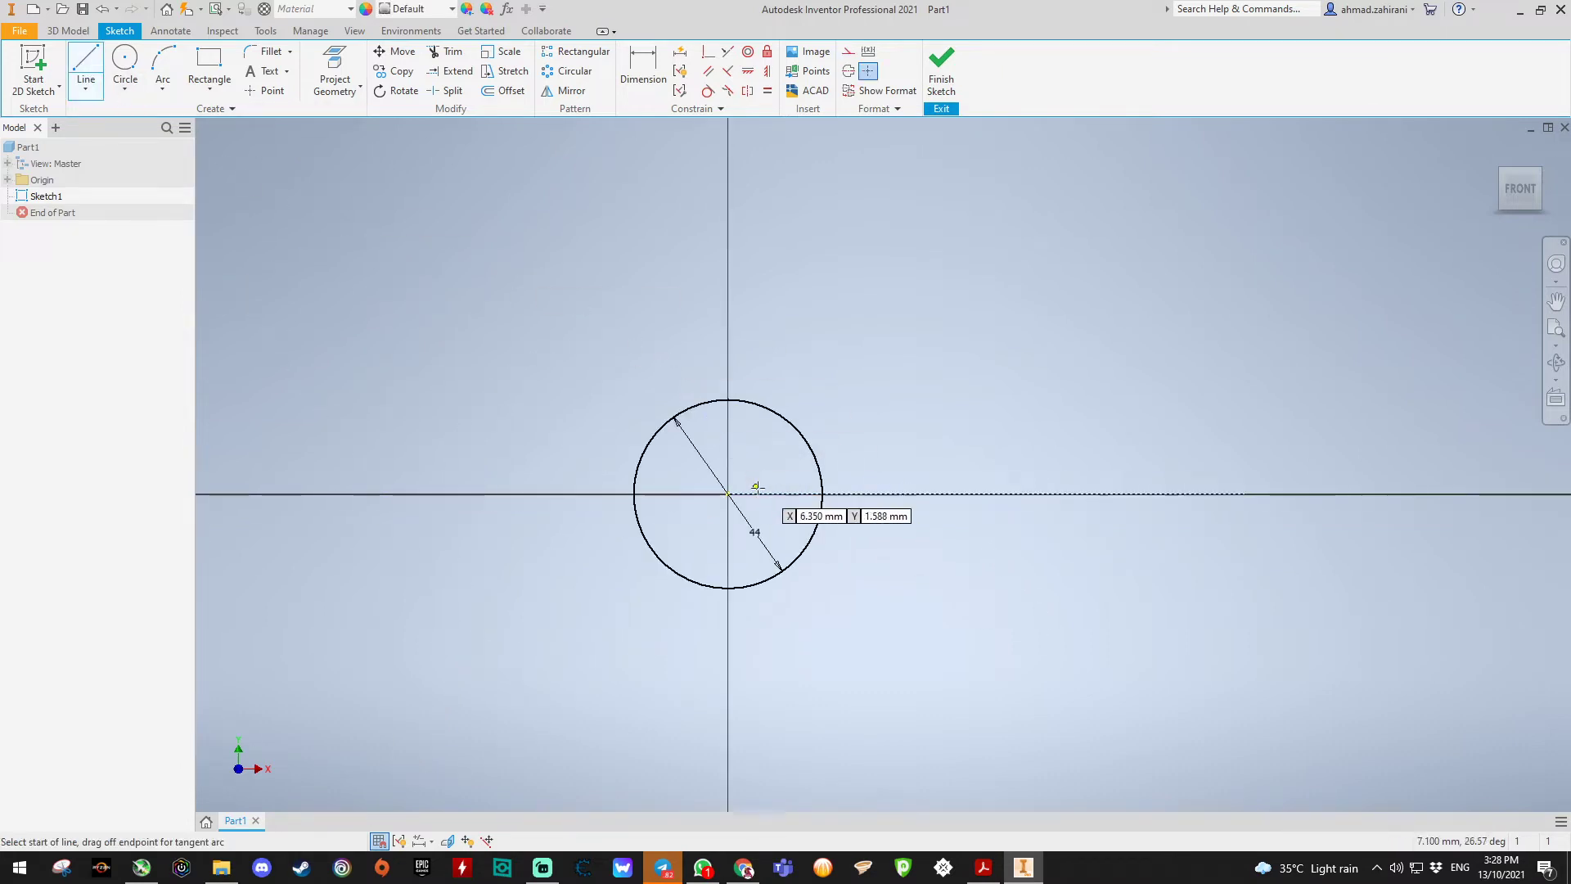
click(728, 493)
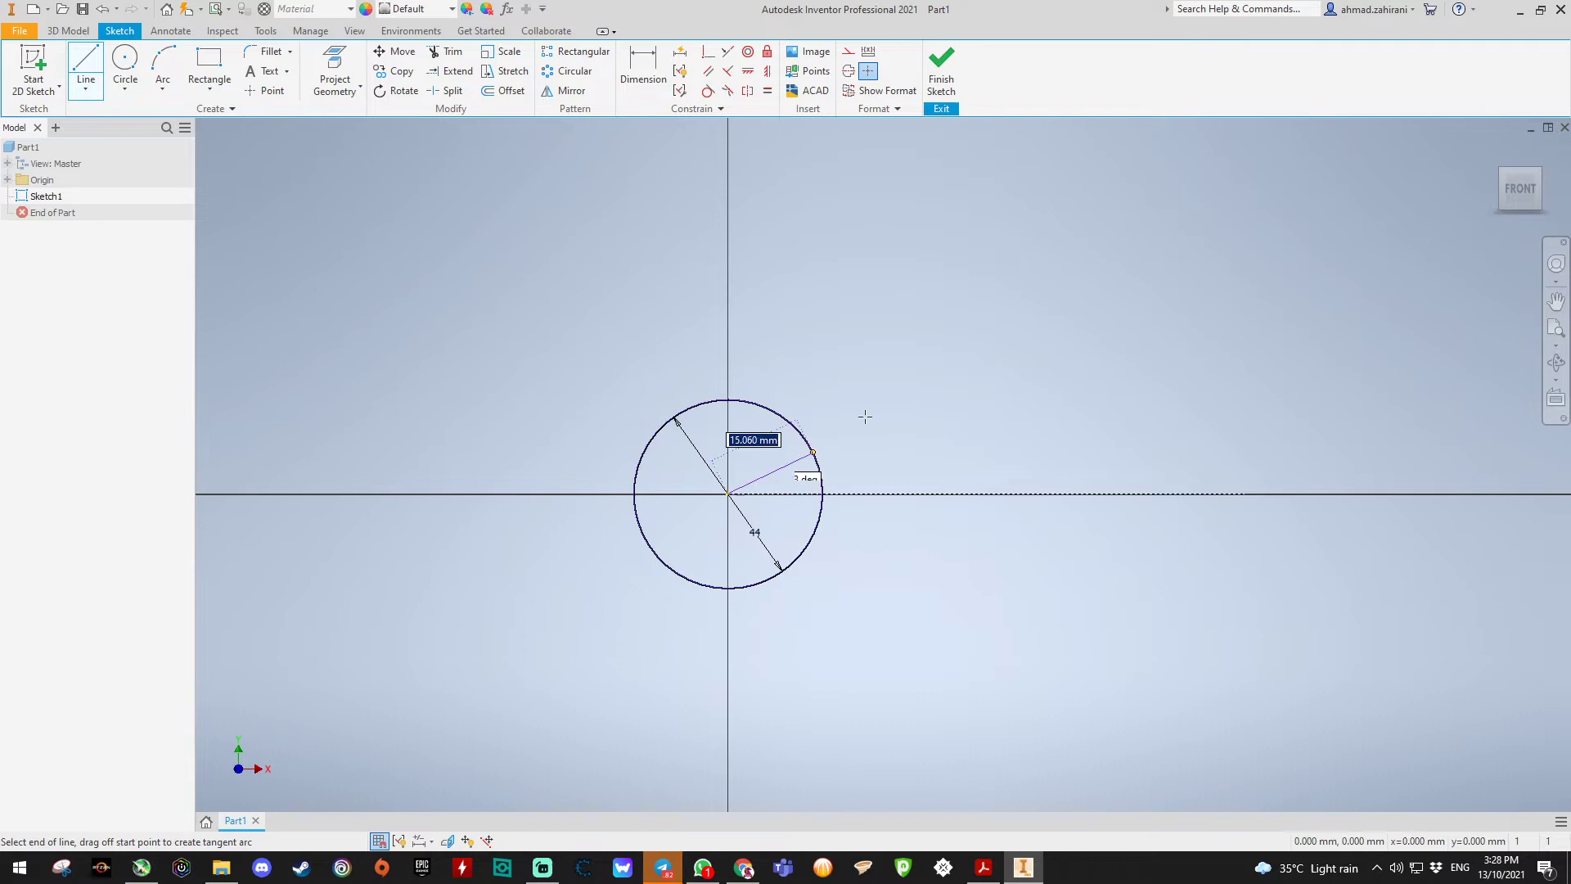
click(1285, 153)
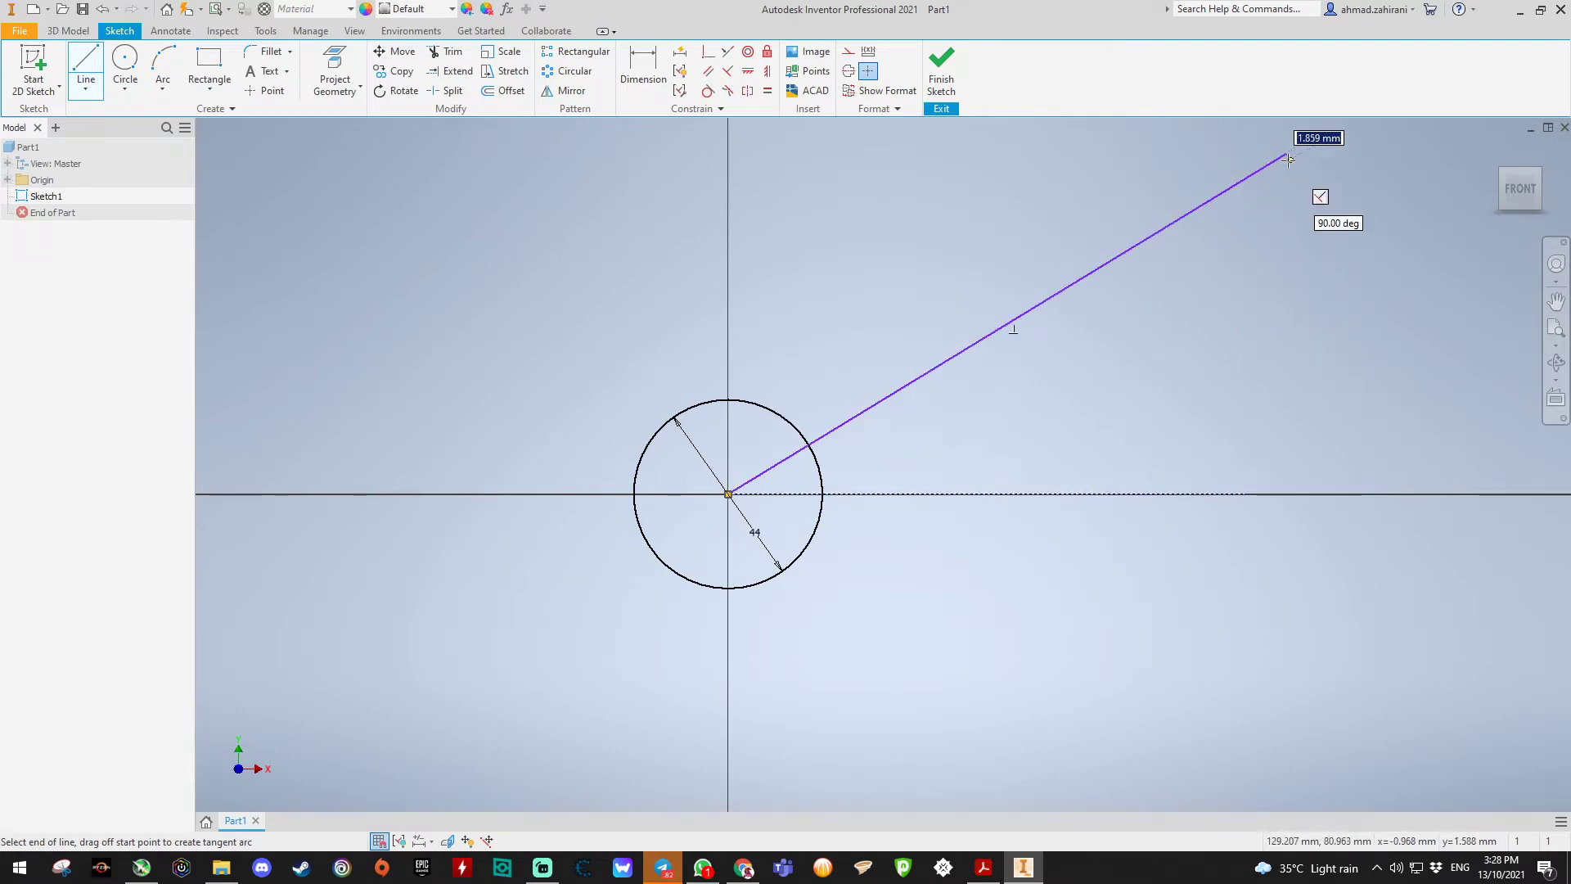
key(Escape)
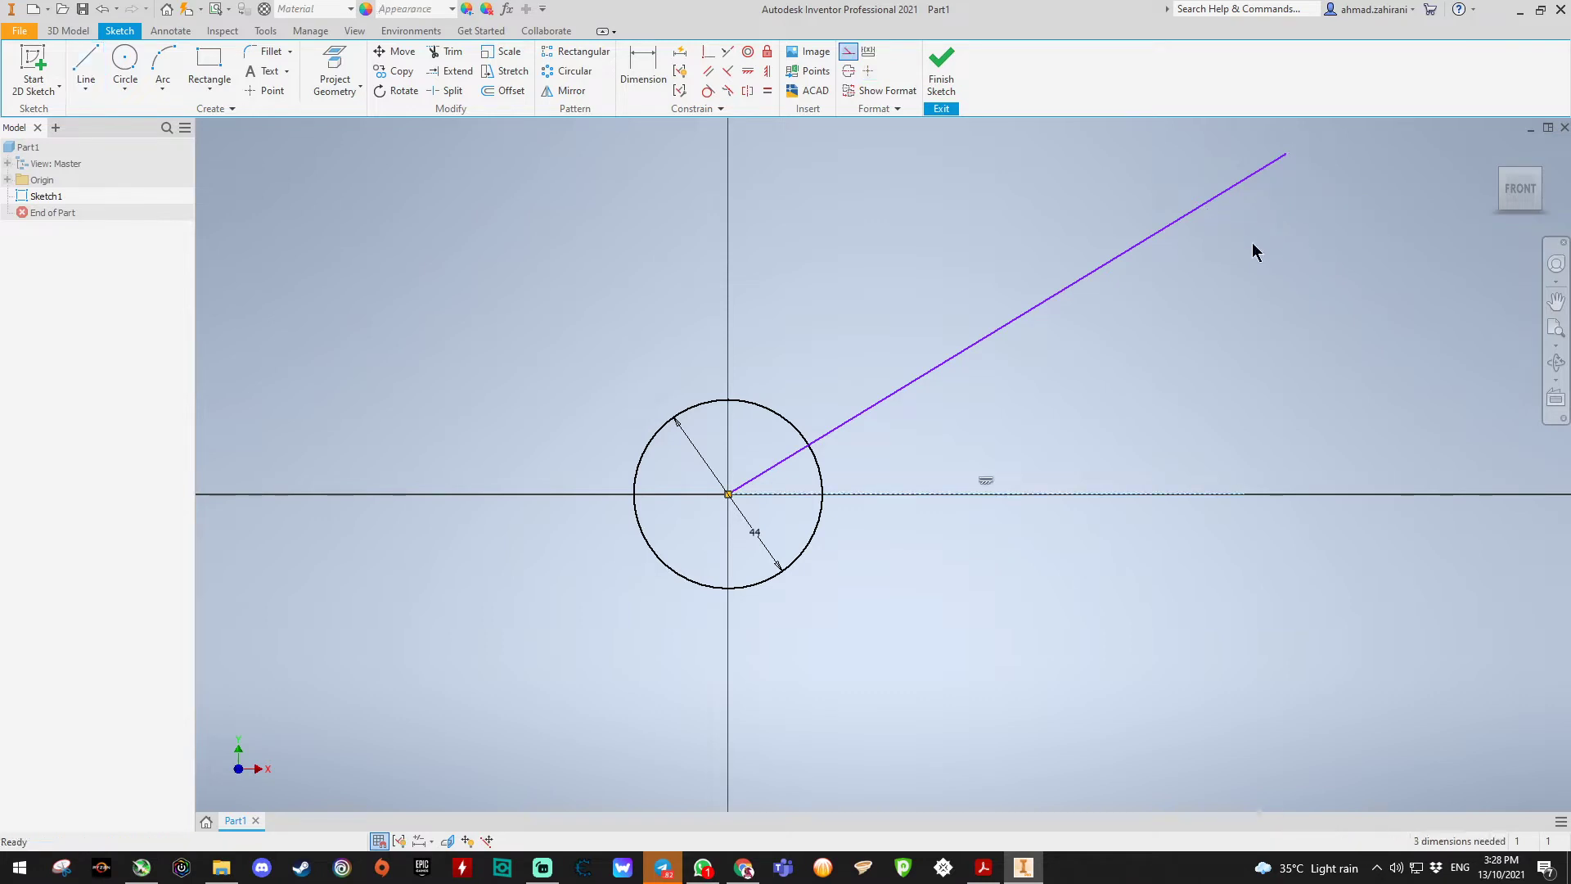
Step: Convert the inclined line from the circle's centre to construction geometry
right_click(1189, 221)
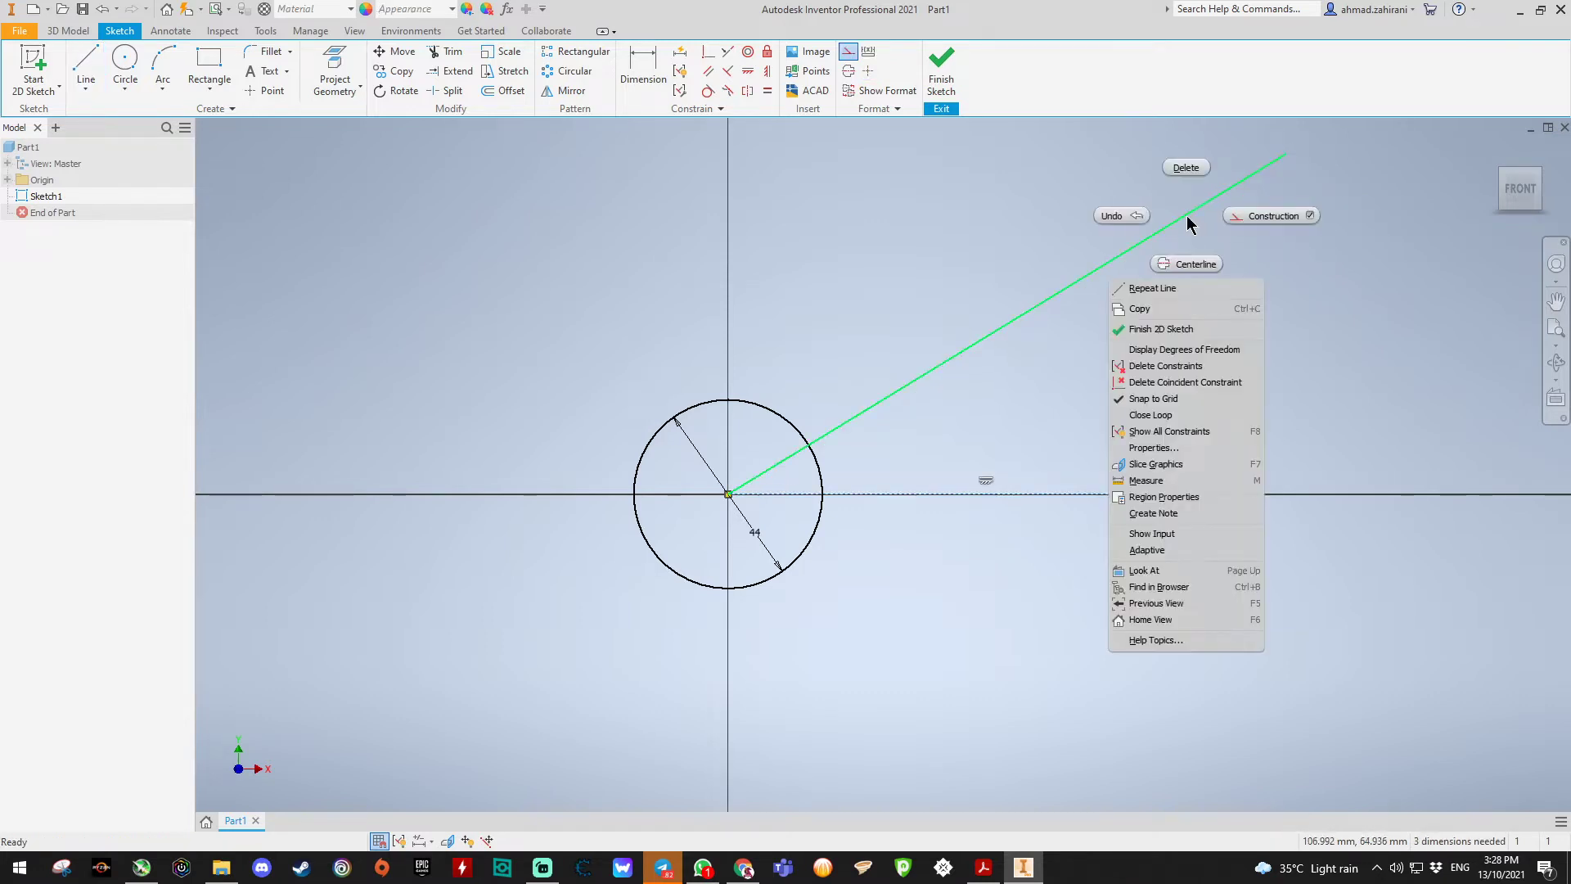
click(1239, 217)
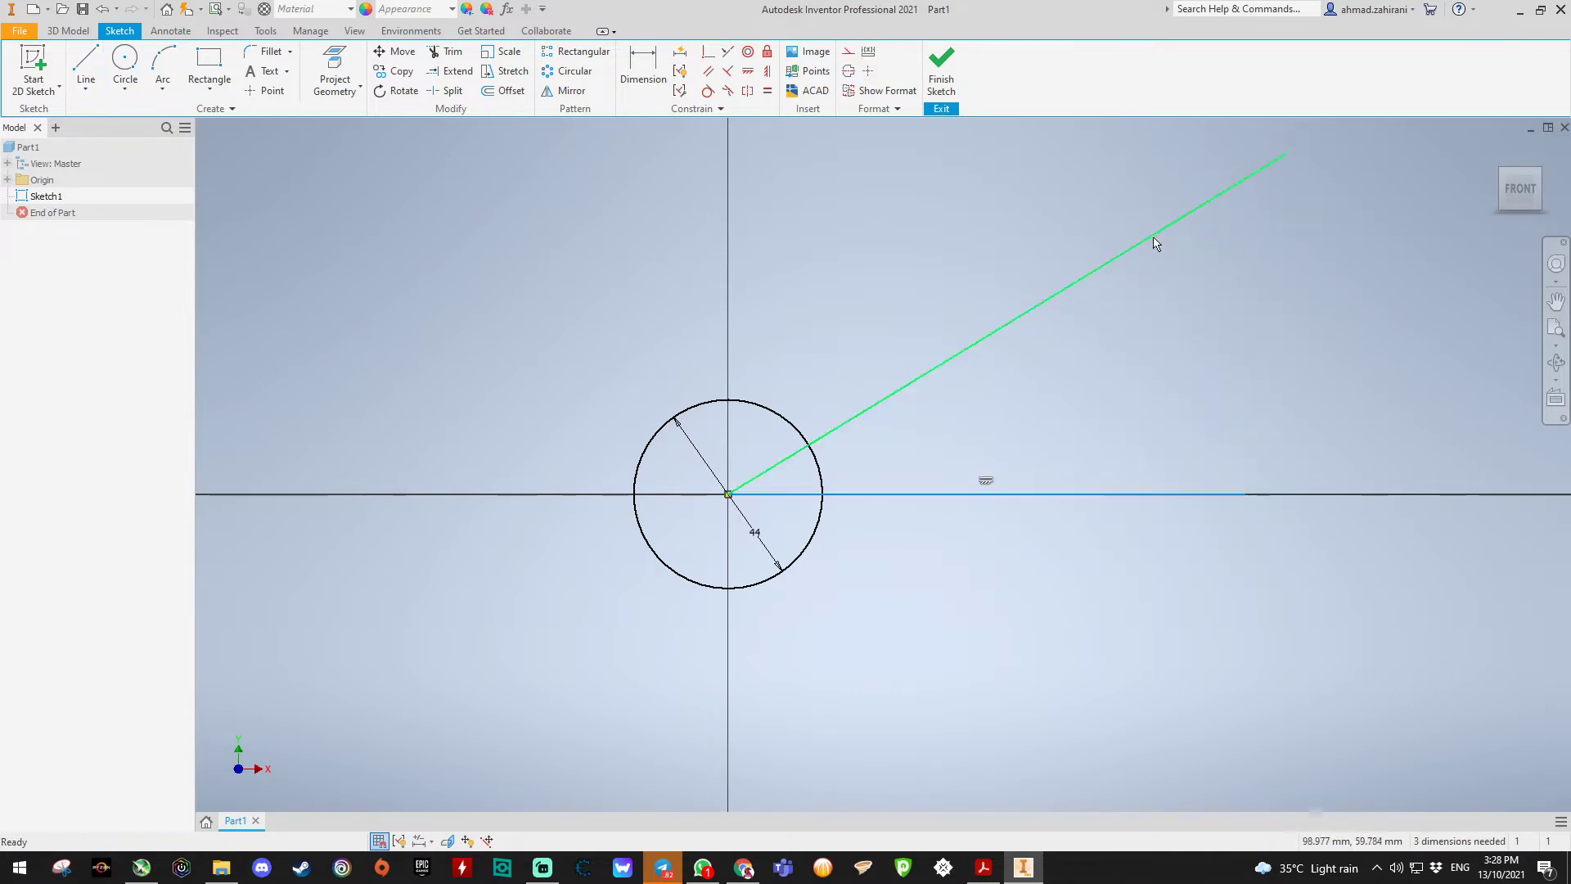
right_click(1155, 240)
click(1211, 235)
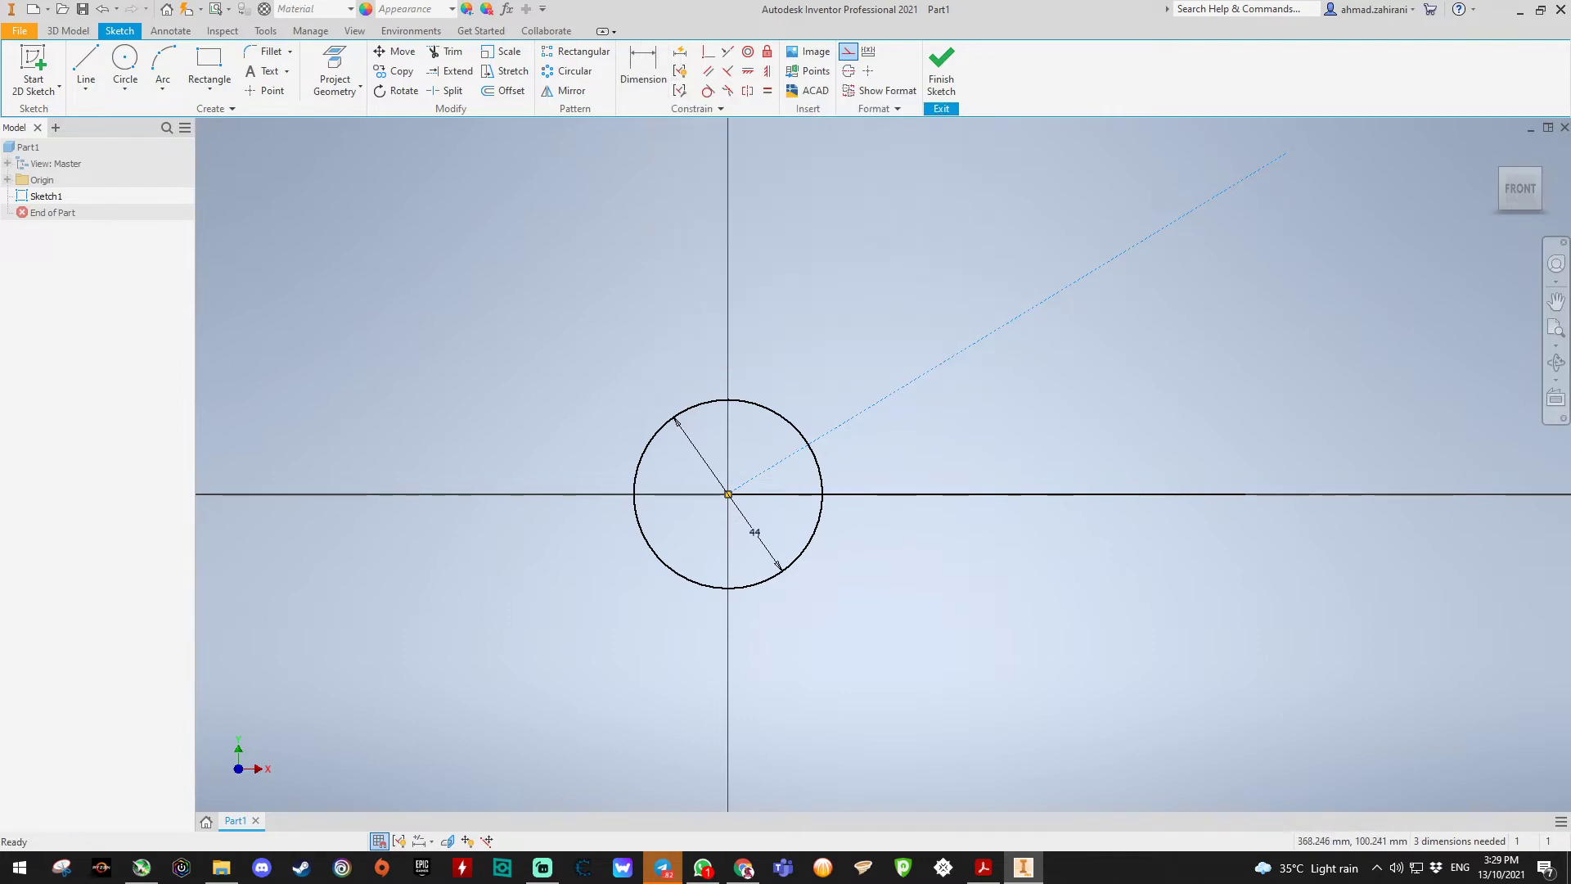
Step: Consult the Assignment 2 slide in the browser, then dimension the angle between the inclined and horizontal construction lines in Inventor at 40 degrees
key(alt+Tab)
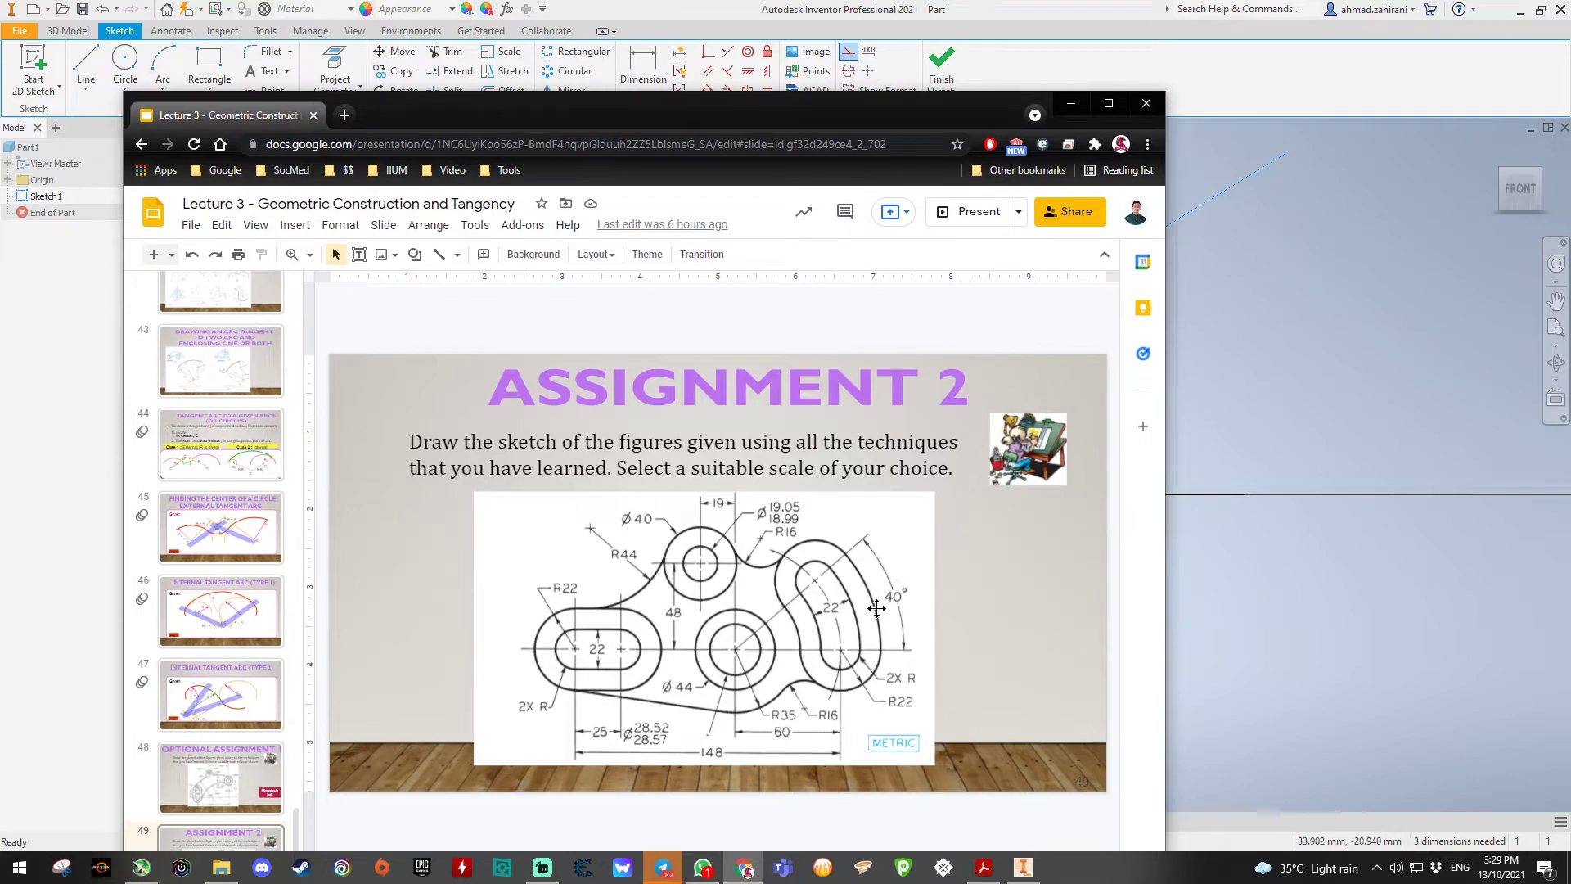
drag(829, 113, 1570, 108)
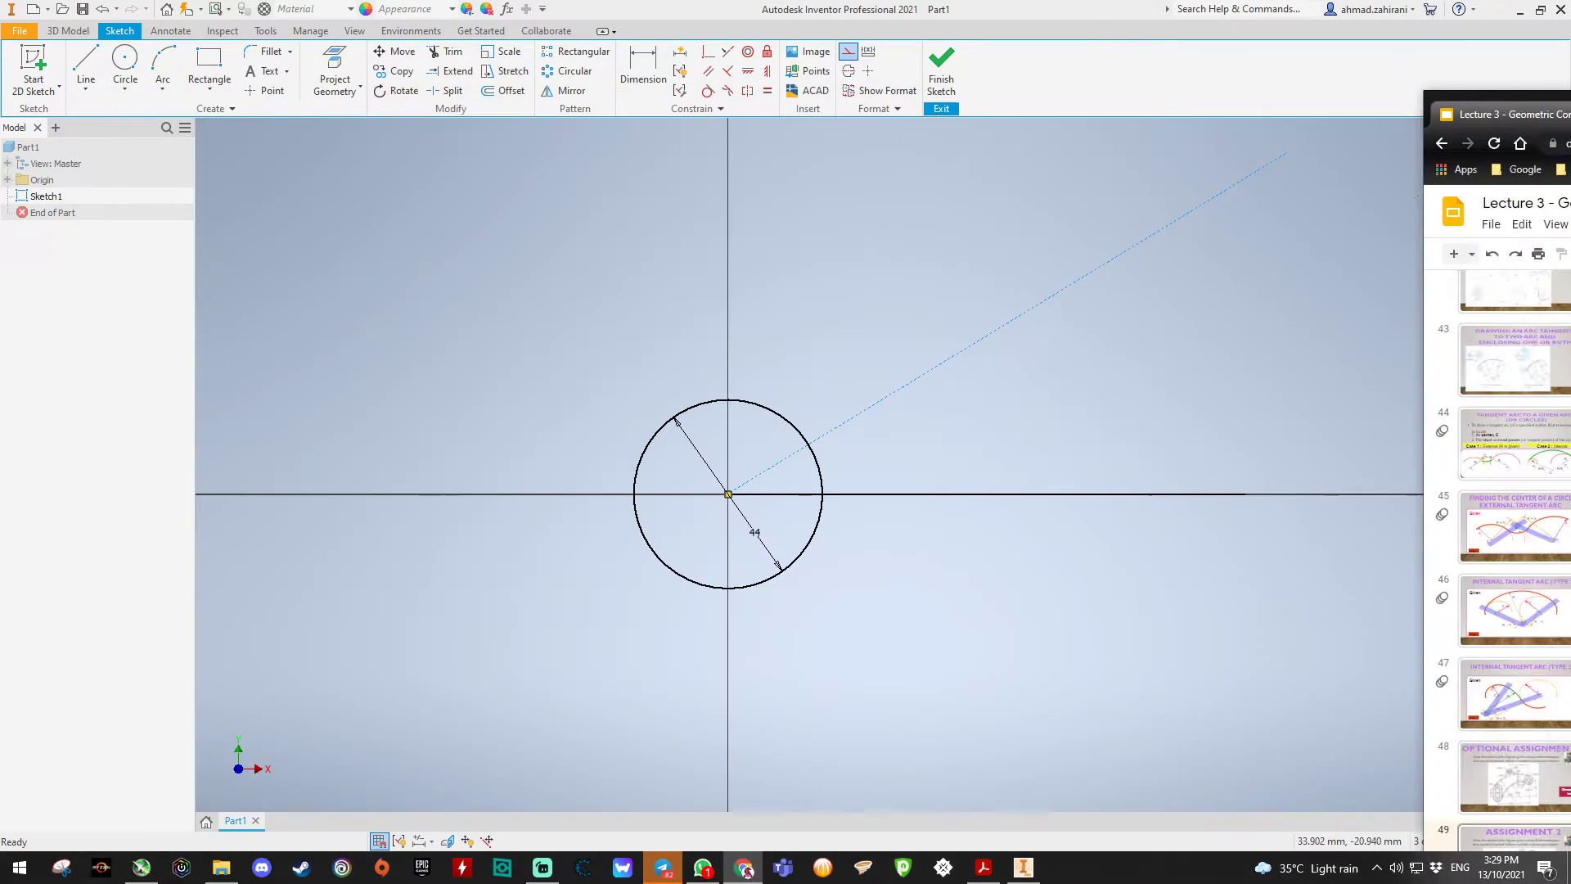
click(644, 66)
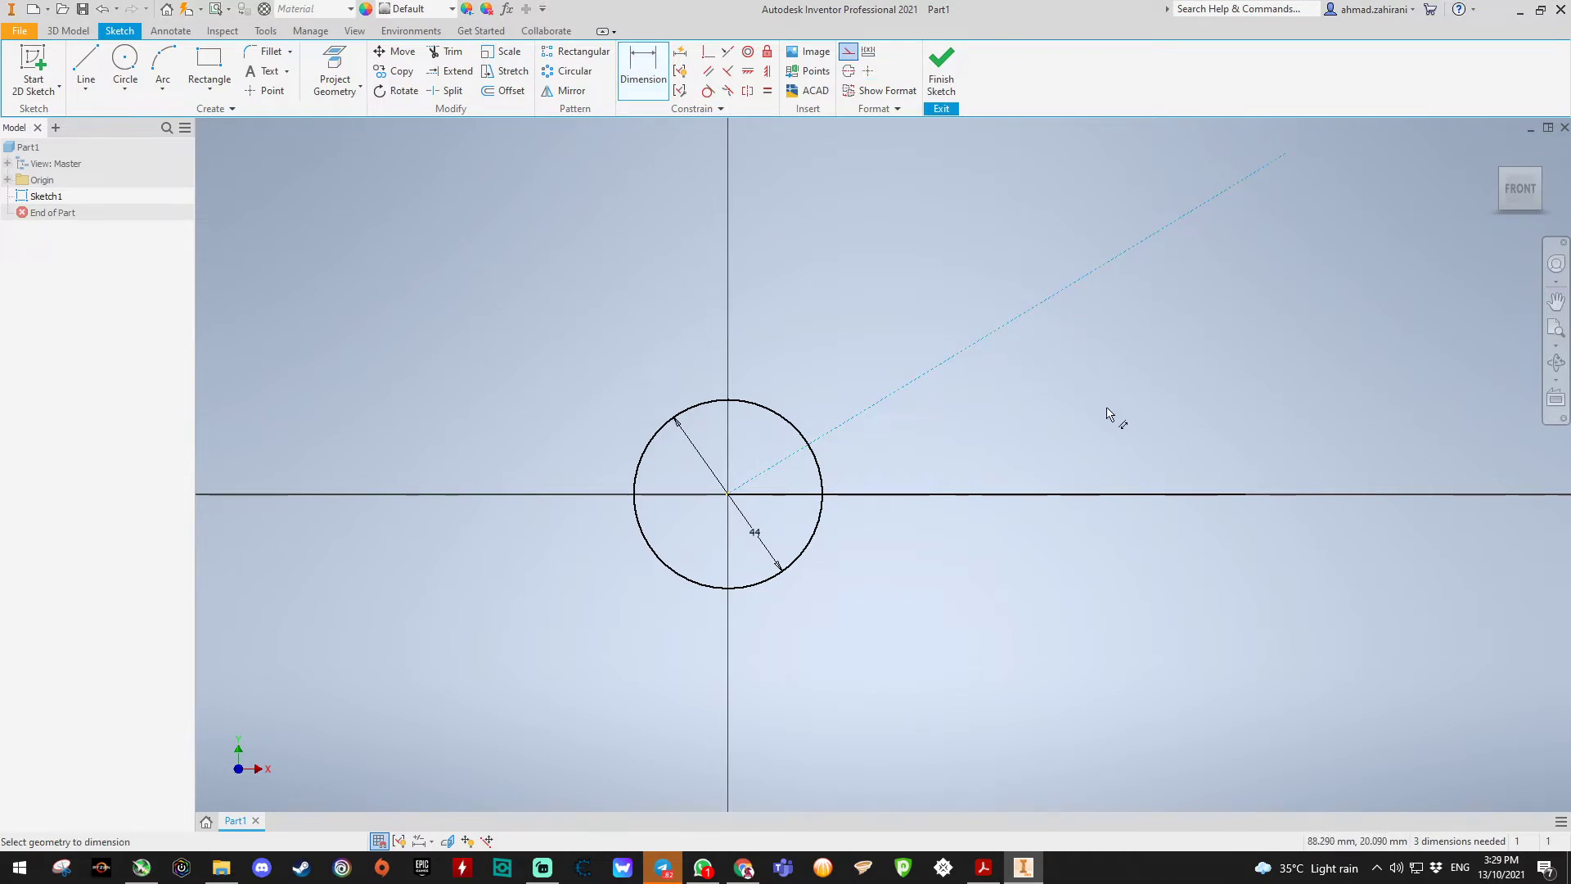
click(1056, 300)
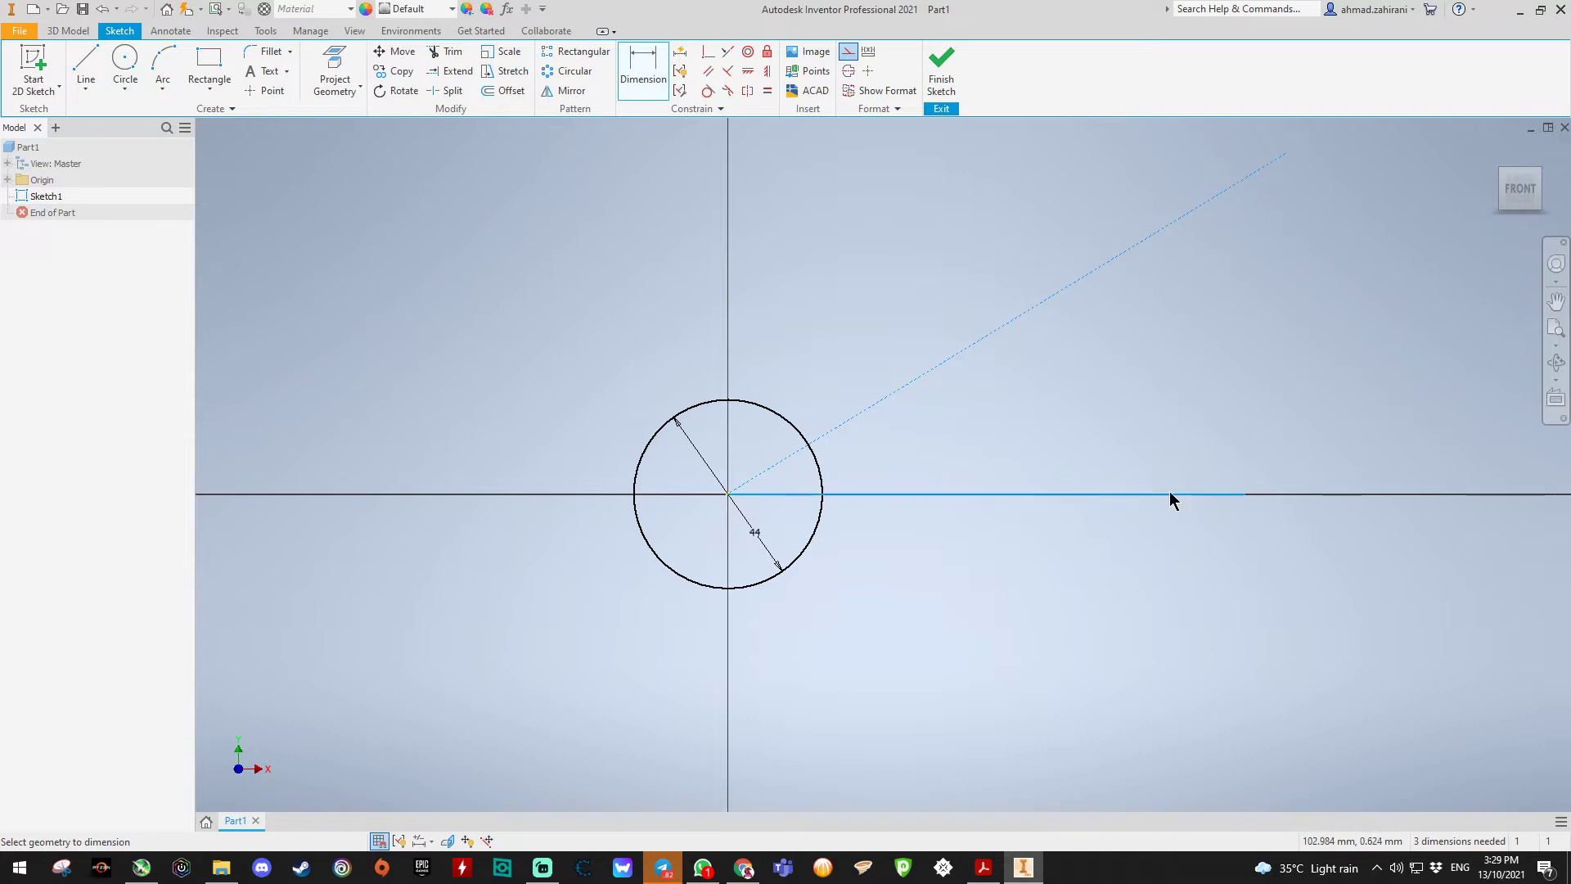
click(1171, 493)
click(1362, 319)
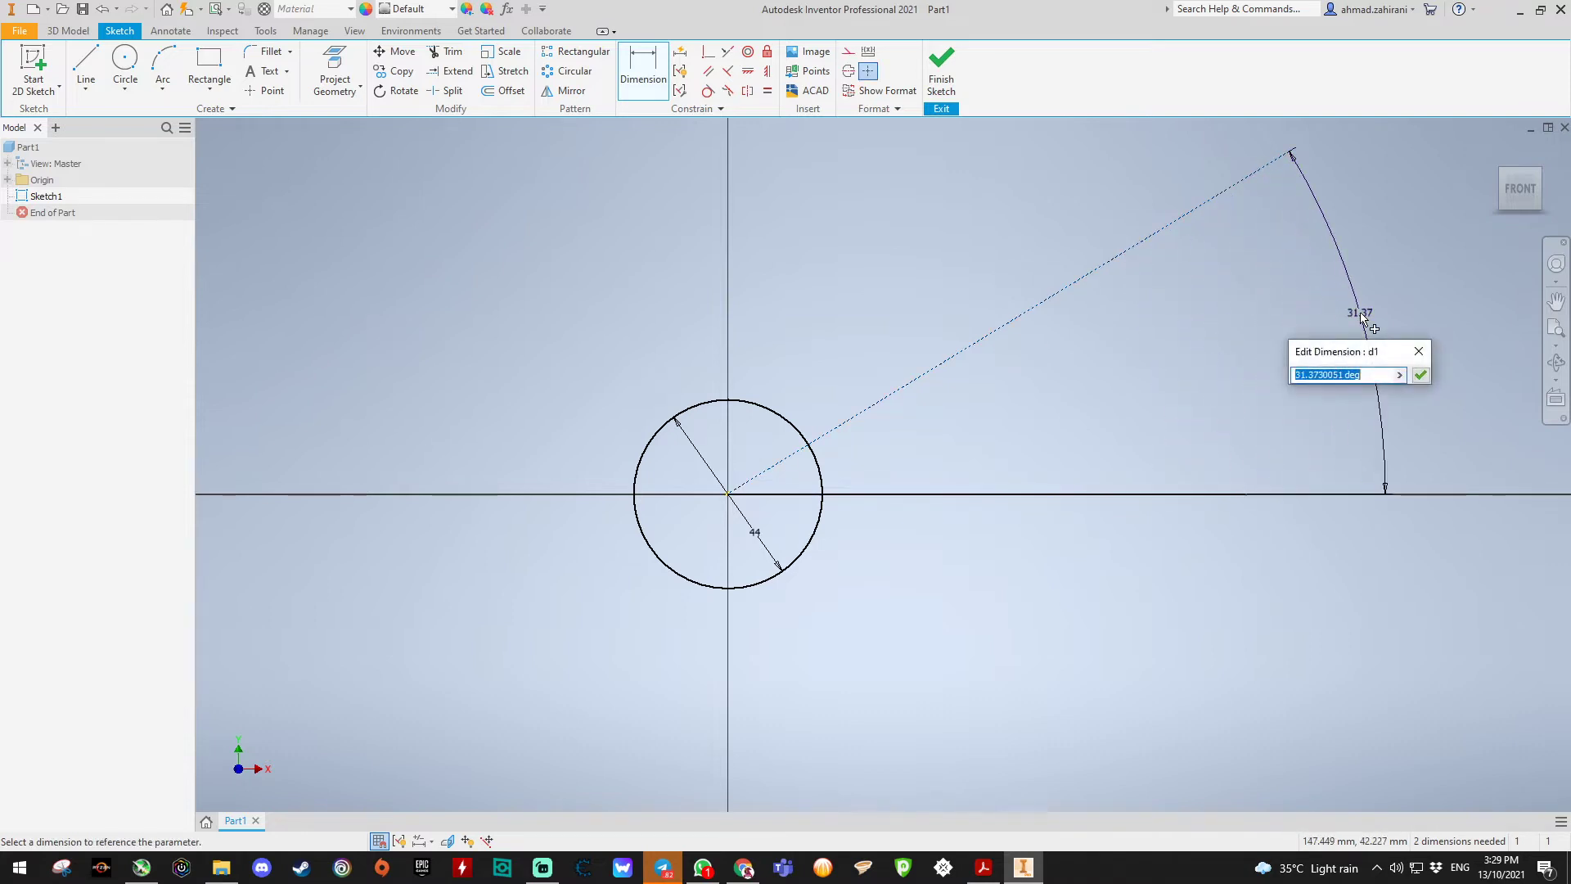
text(40)
key(Return)
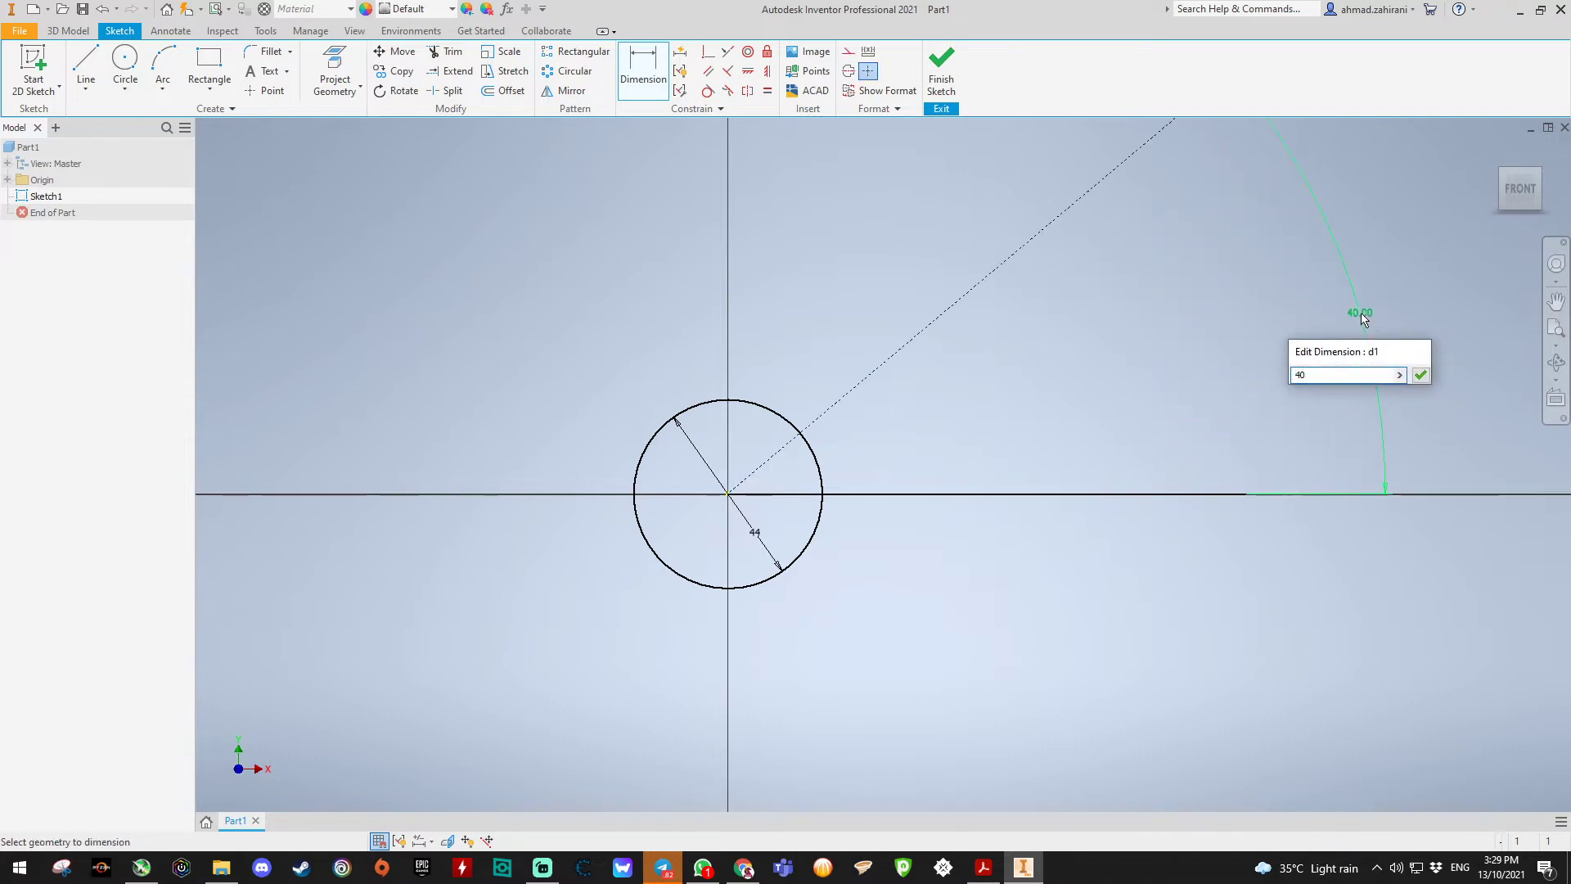
scroll(1204, 174, up, 3)
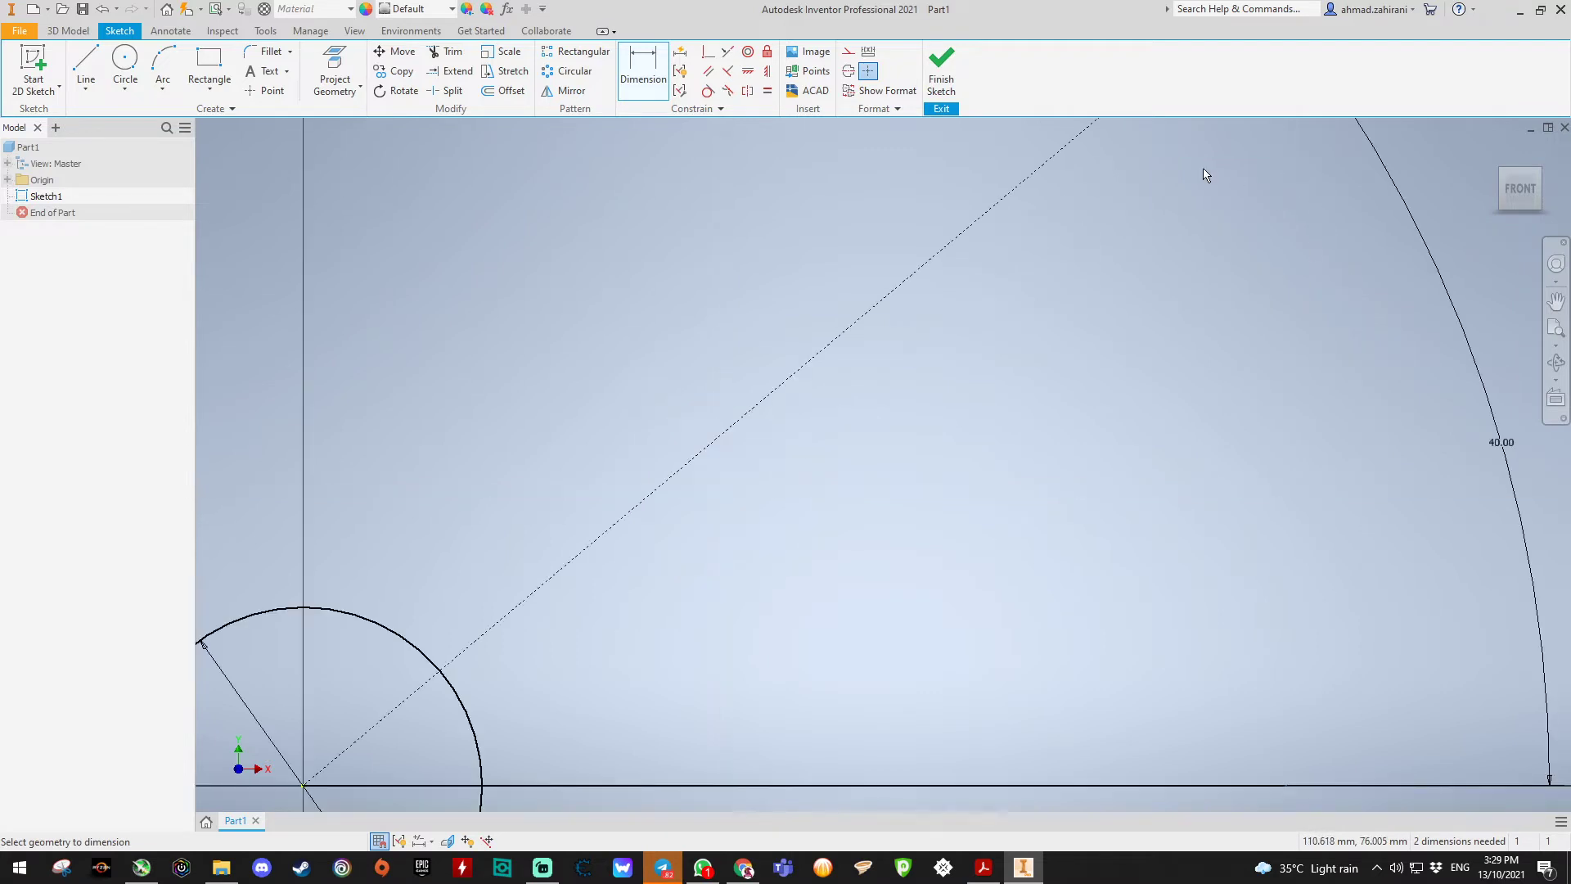
scroll(1205, 174, down, 2)
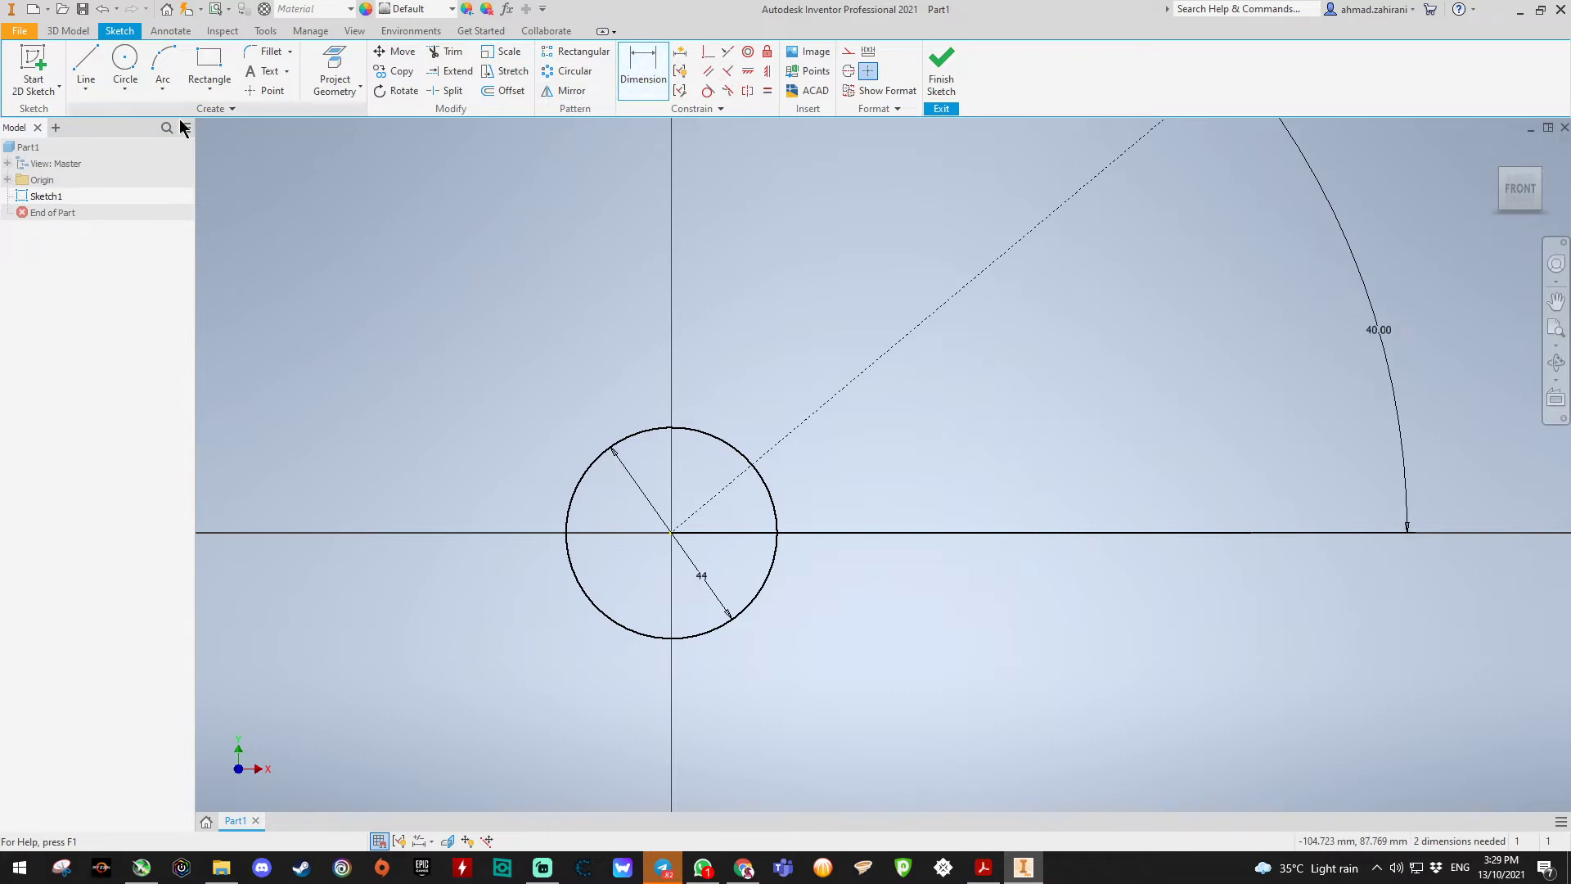
key(Escape)
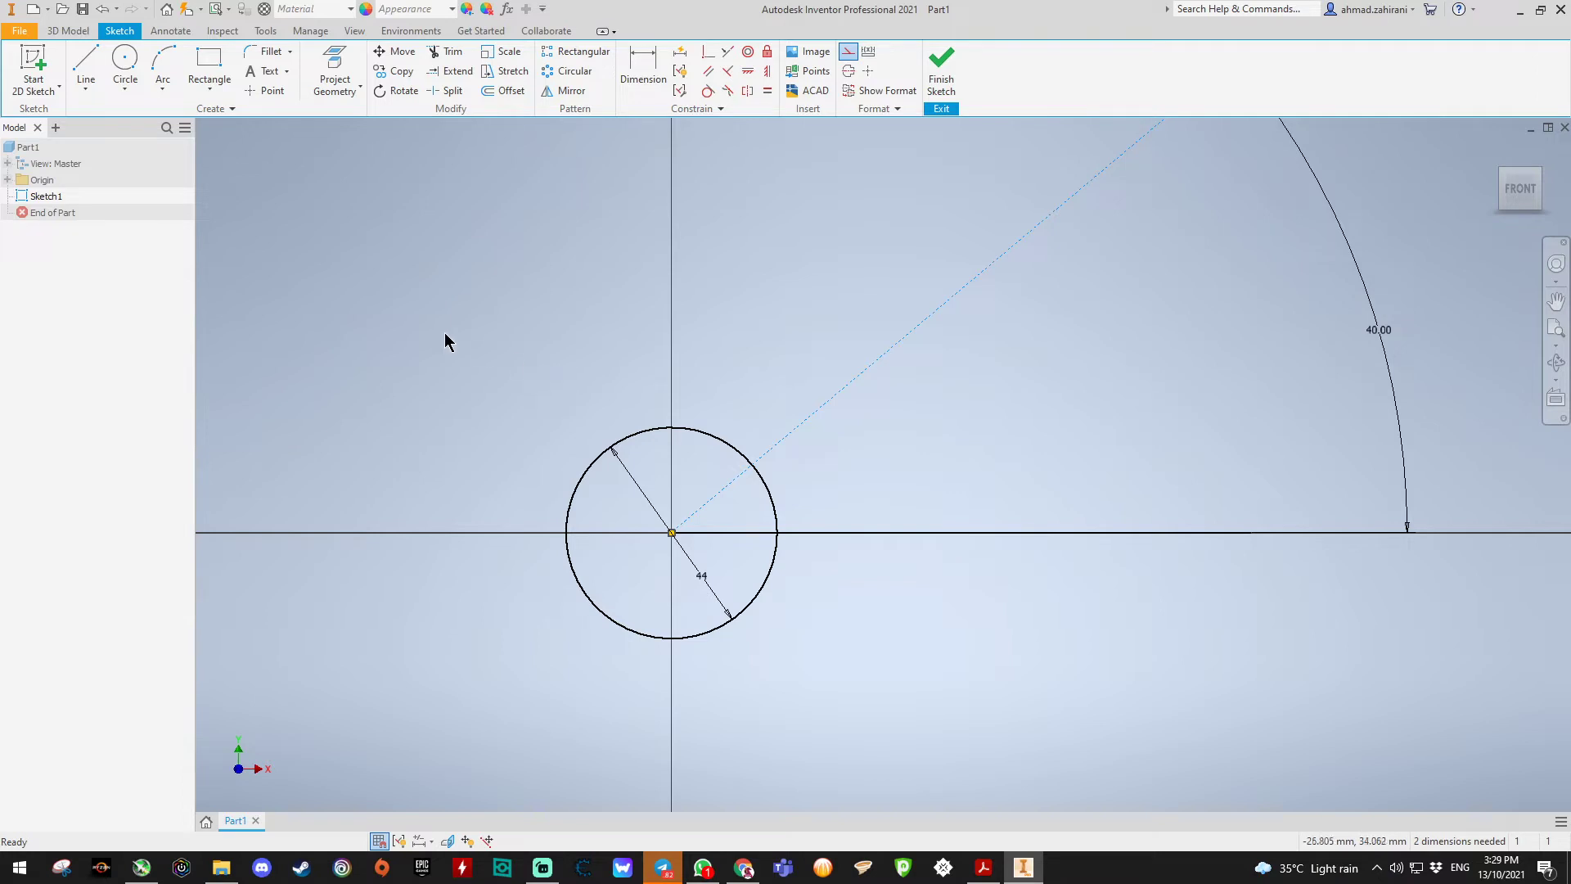
Step: Draw a second 44 mm diameter circle centred on the horizontal construction line, along positive X from the first circle
click(125, 59)
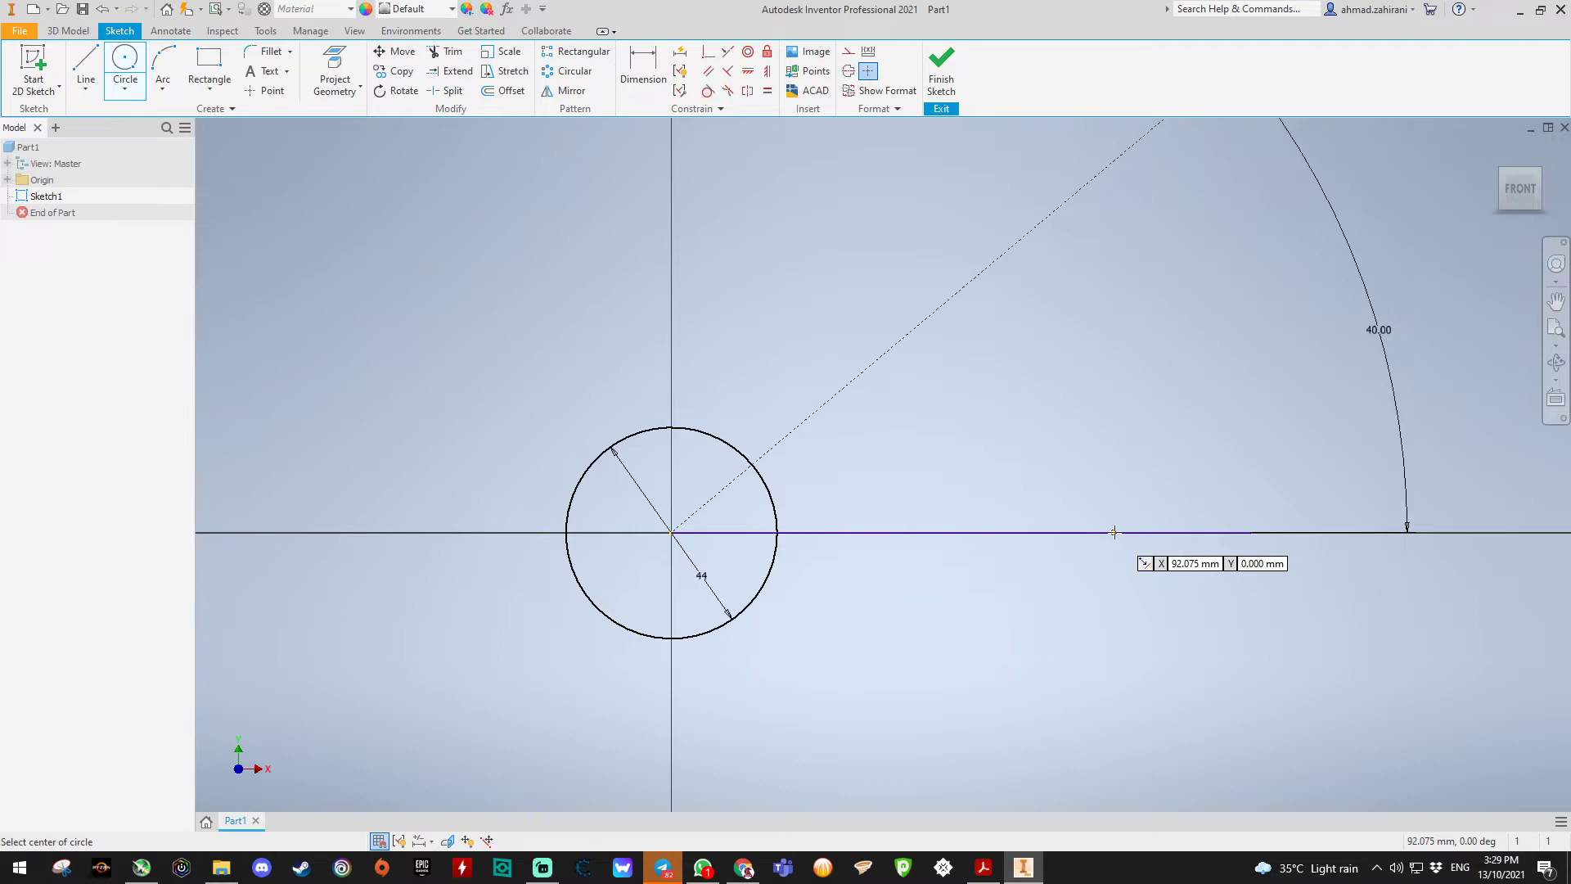
click(1113, 533)
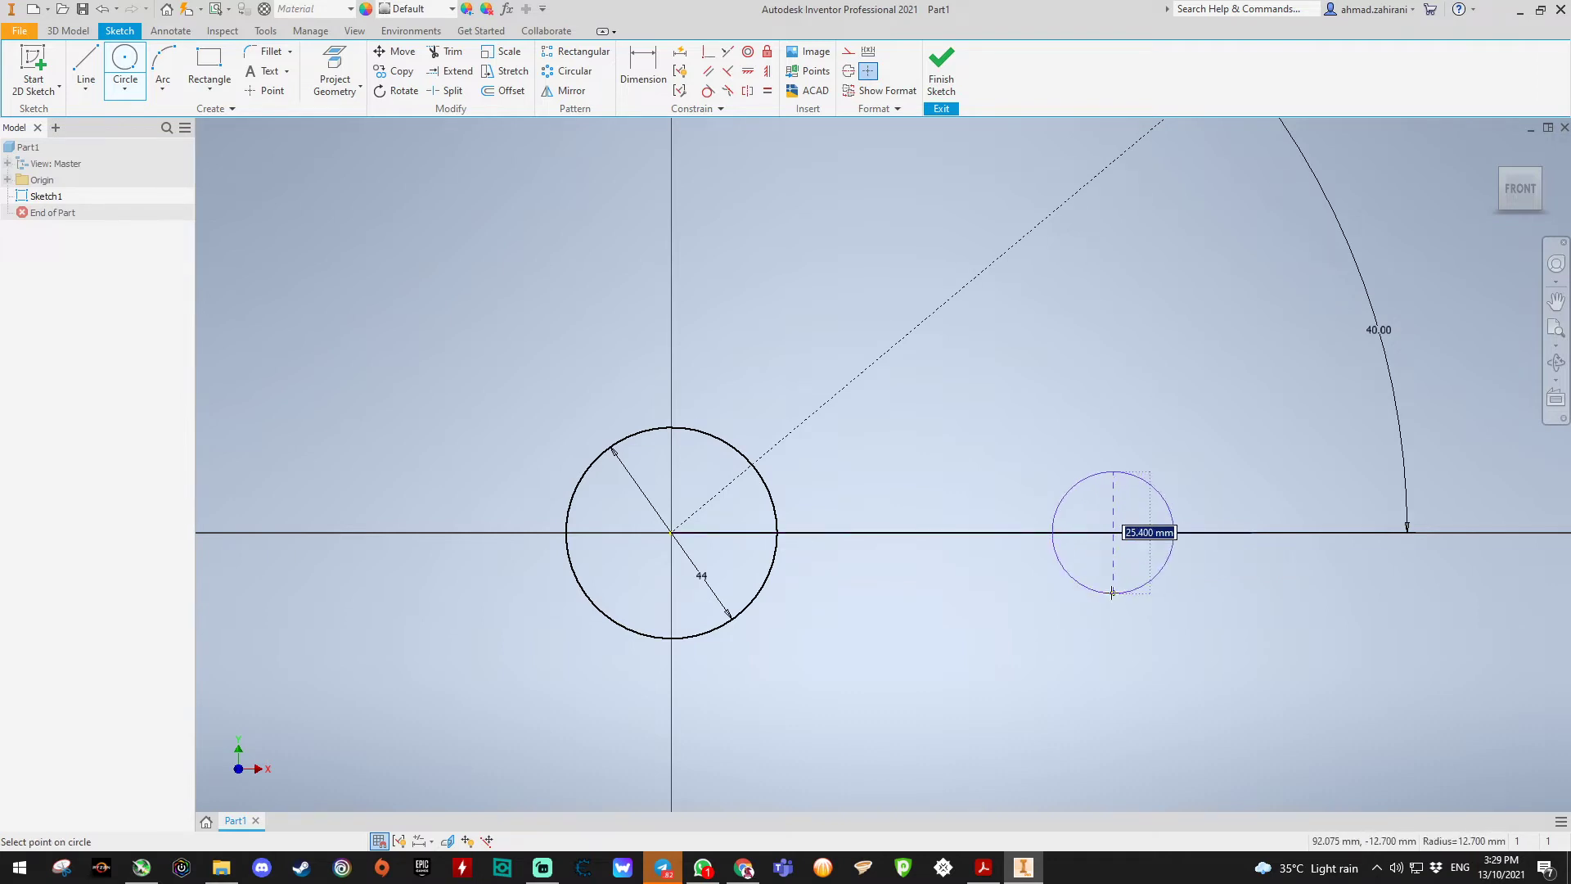
text(44)
key(Return)
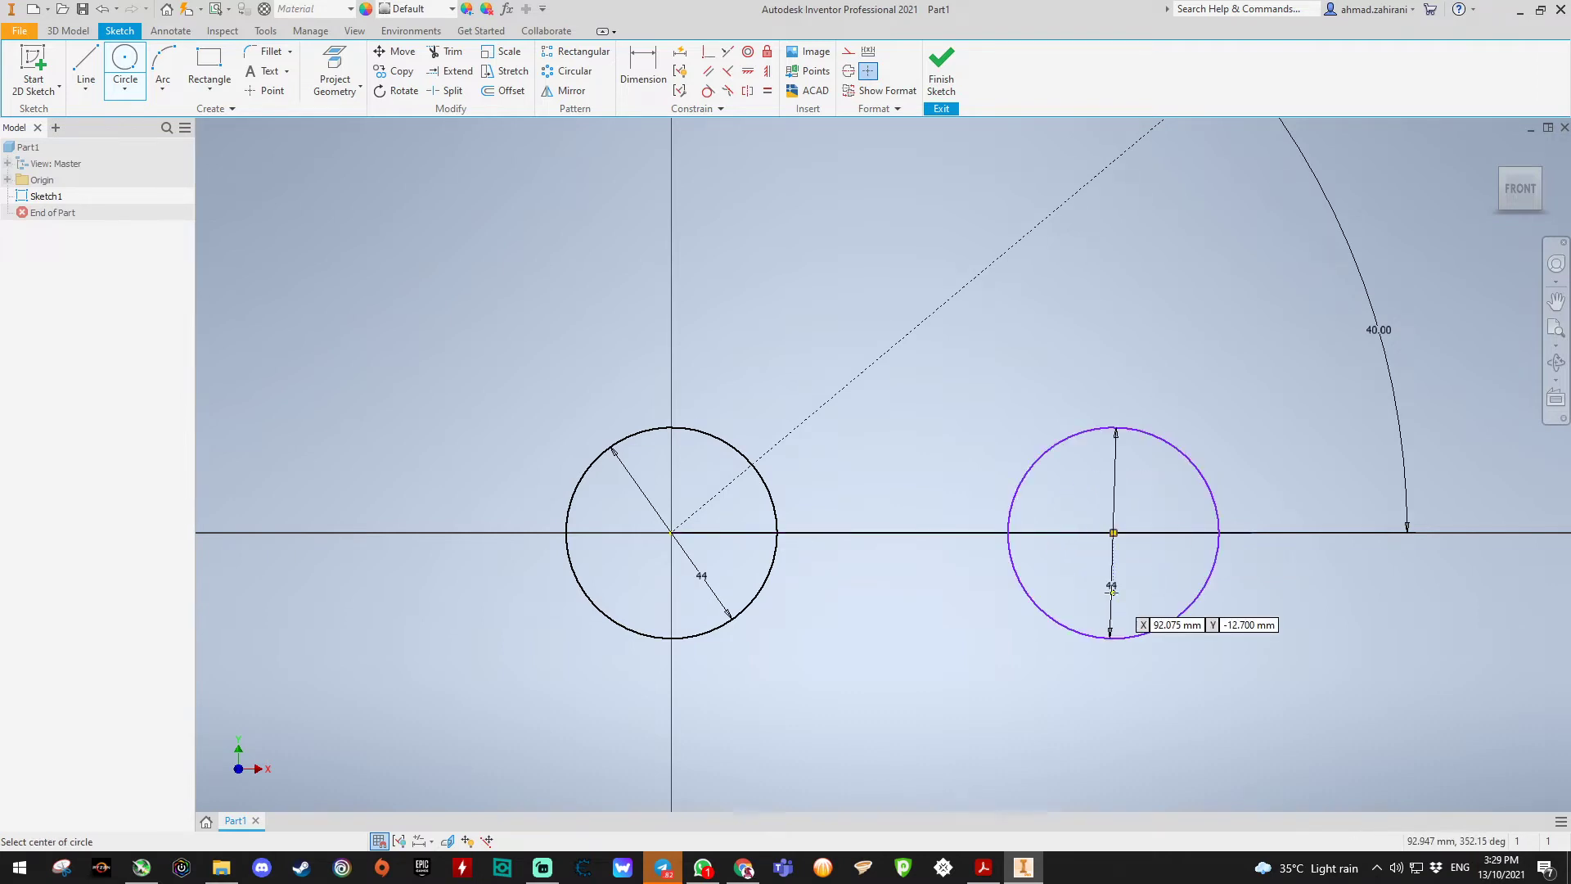
key(Escape)
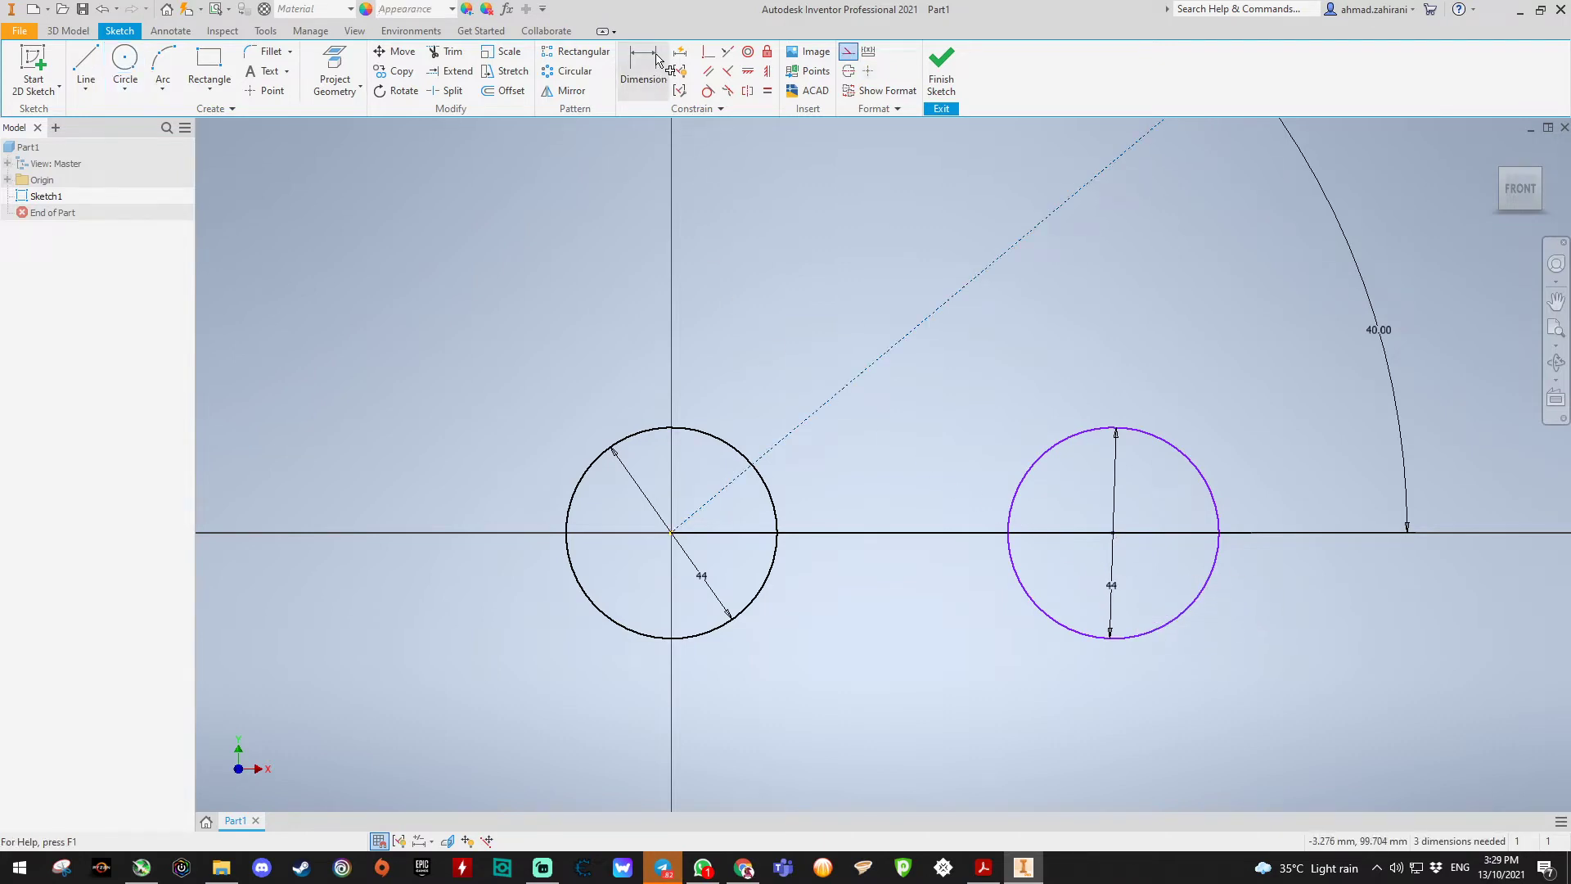
Step: Dimension the horizontal distance between the two 44 mm circles' centres as 60 mm
click(644, 64)
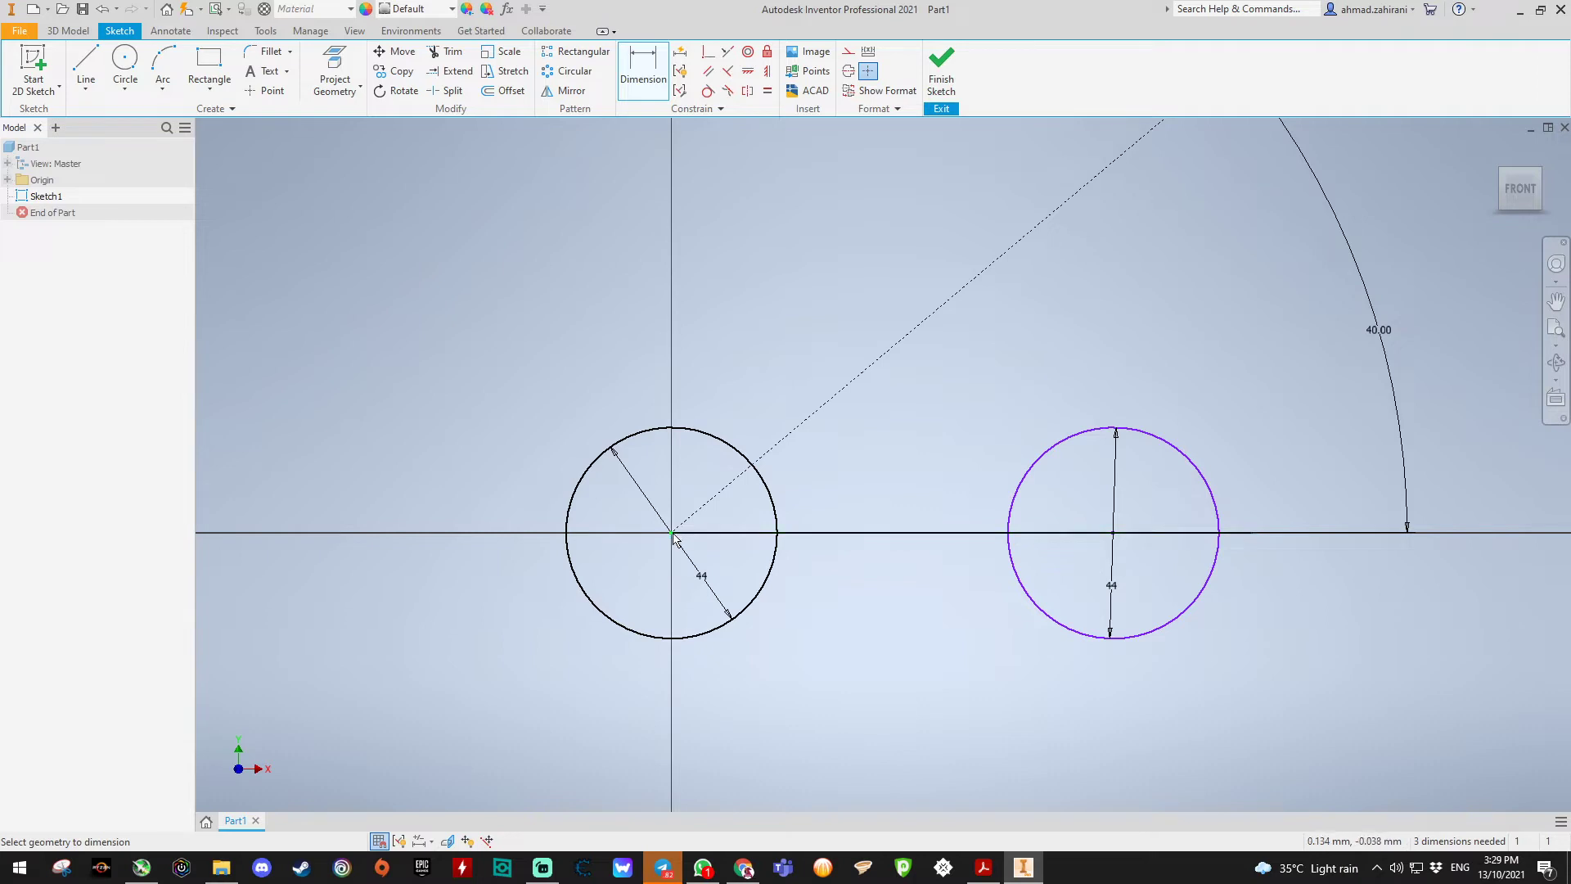
click(1114, 533)
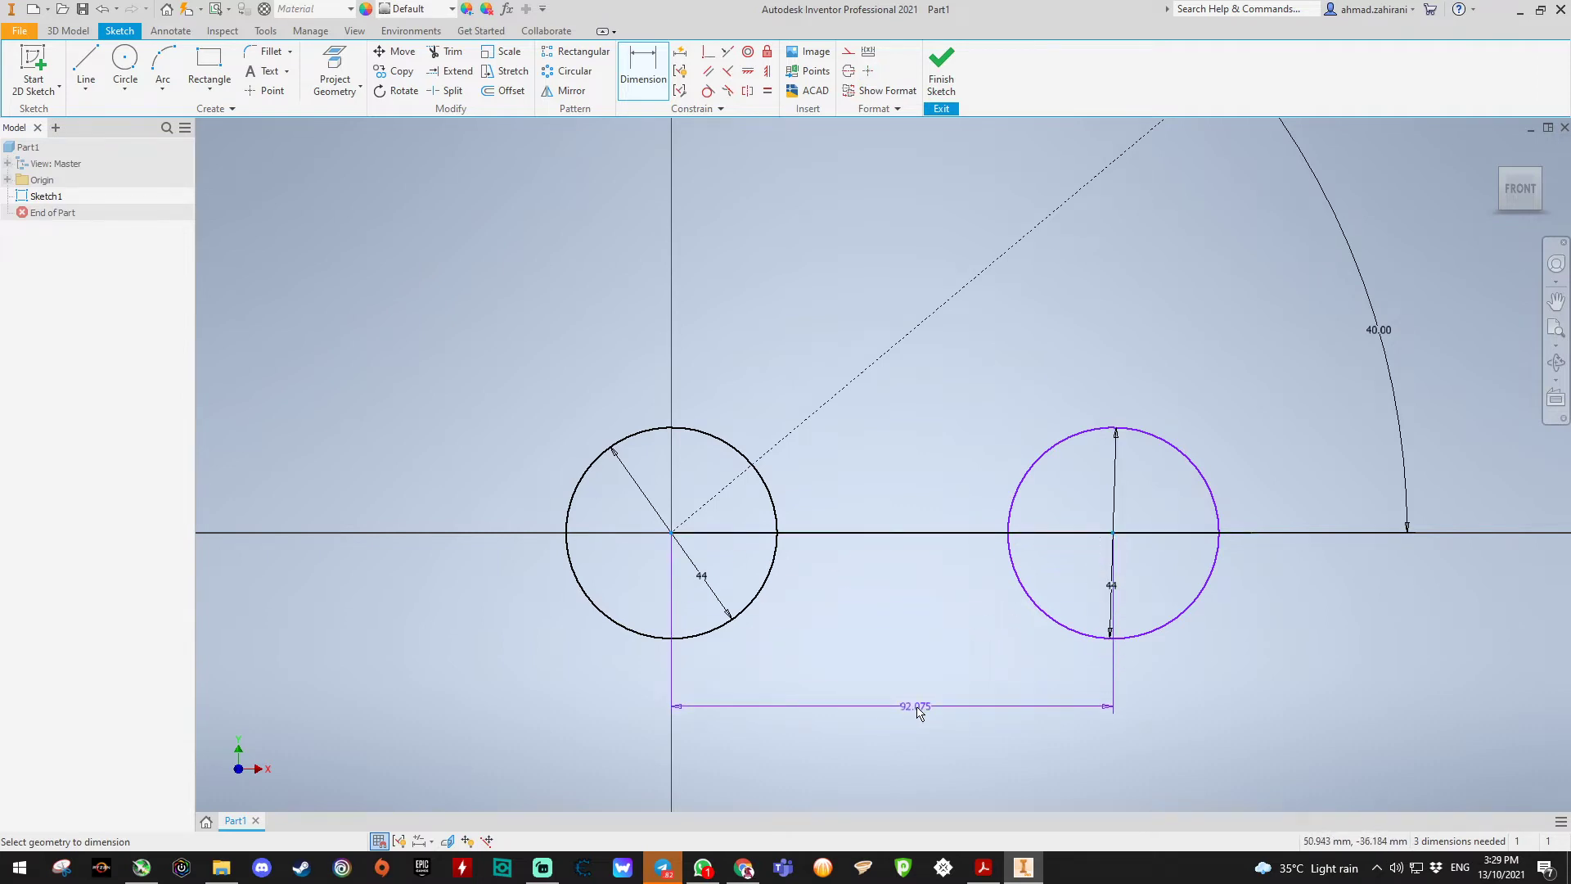
click(917, 708)
text(60)
key(Return)
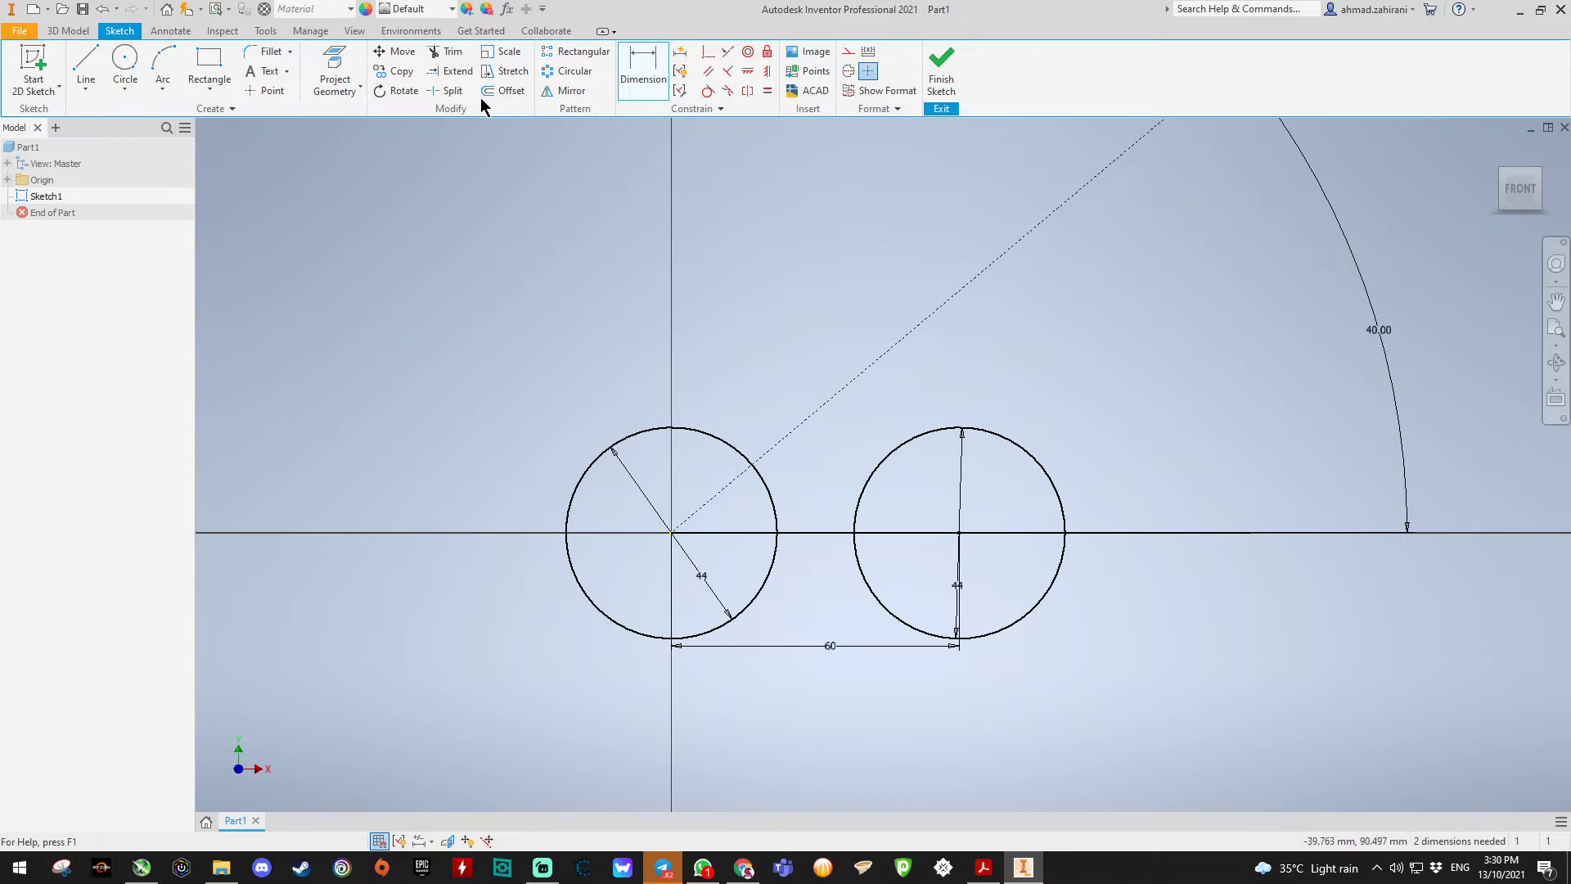
Step: Draw a circle concentric with the second 44 mm circle and dimension its diameter as 22 mm
click(126, 64)
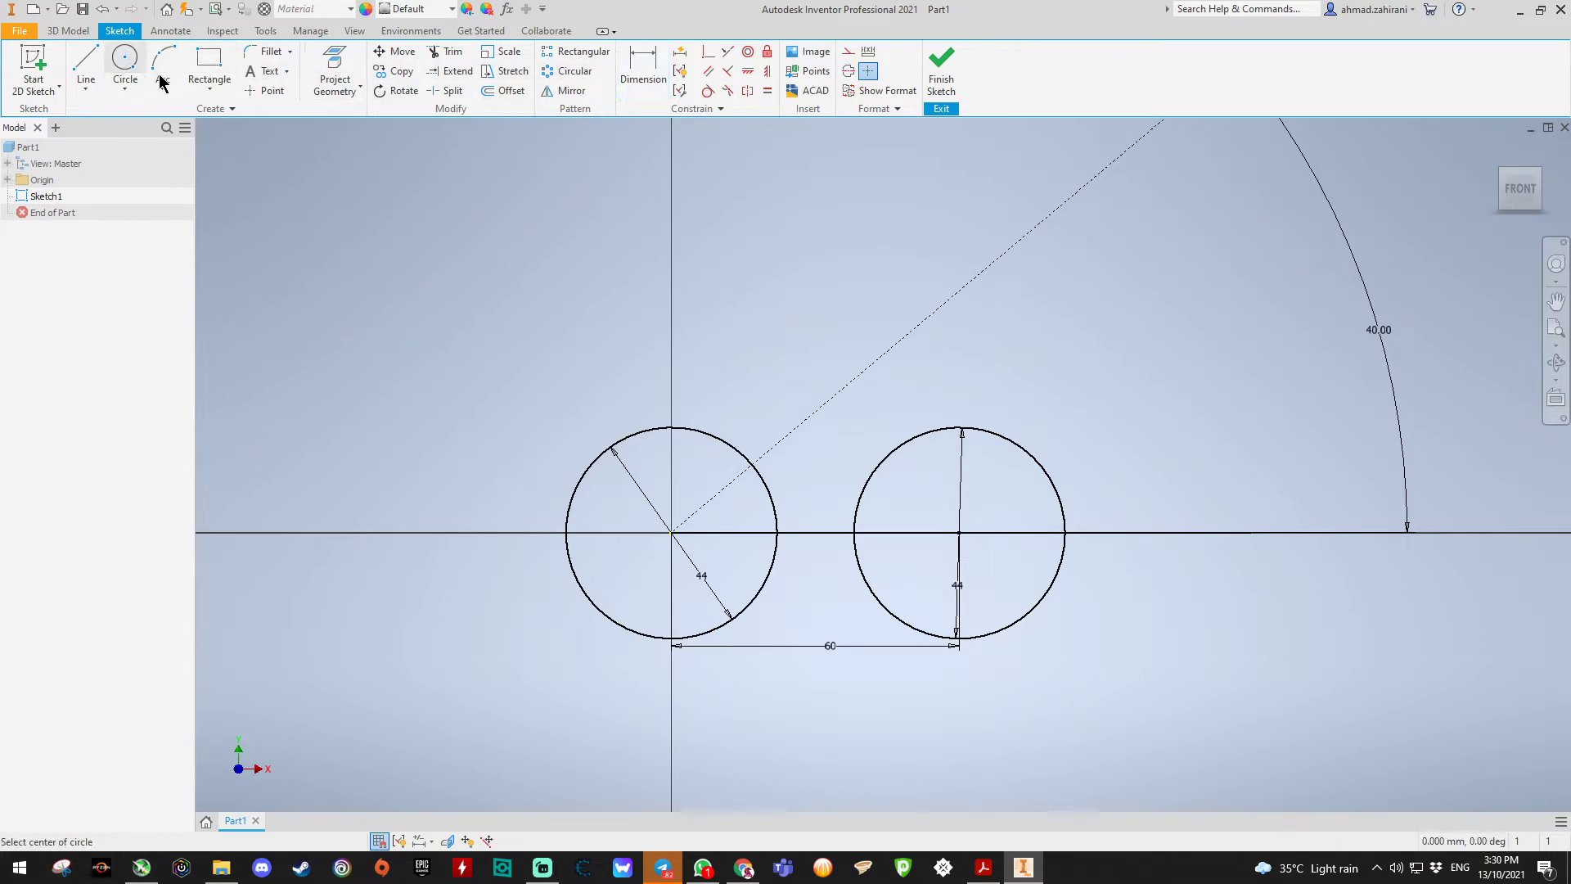
click(959, 533)
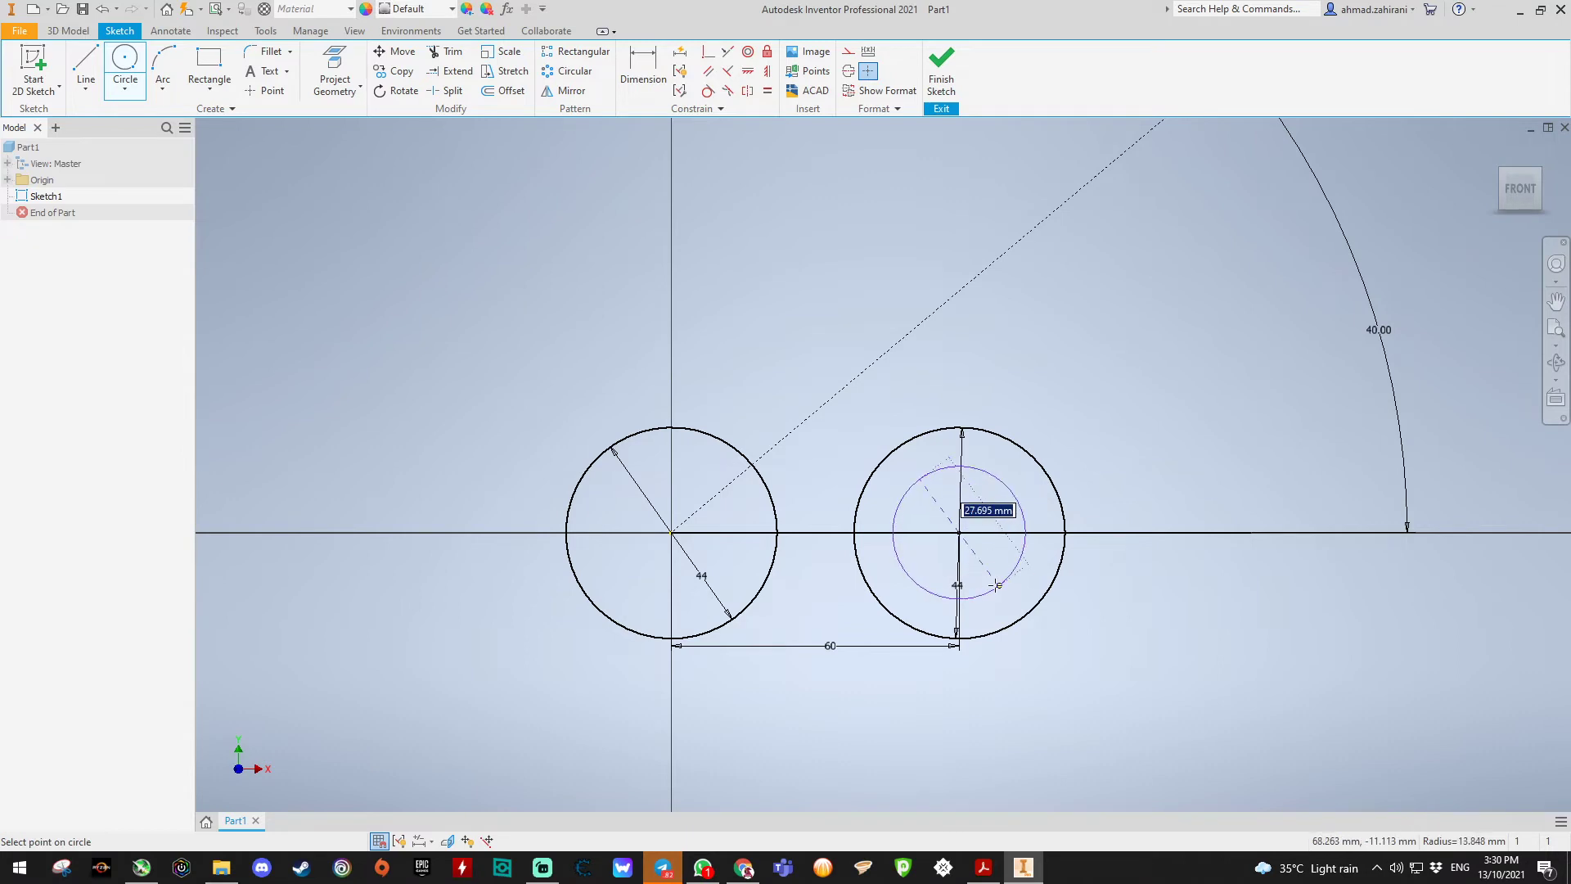
click(996, 585)
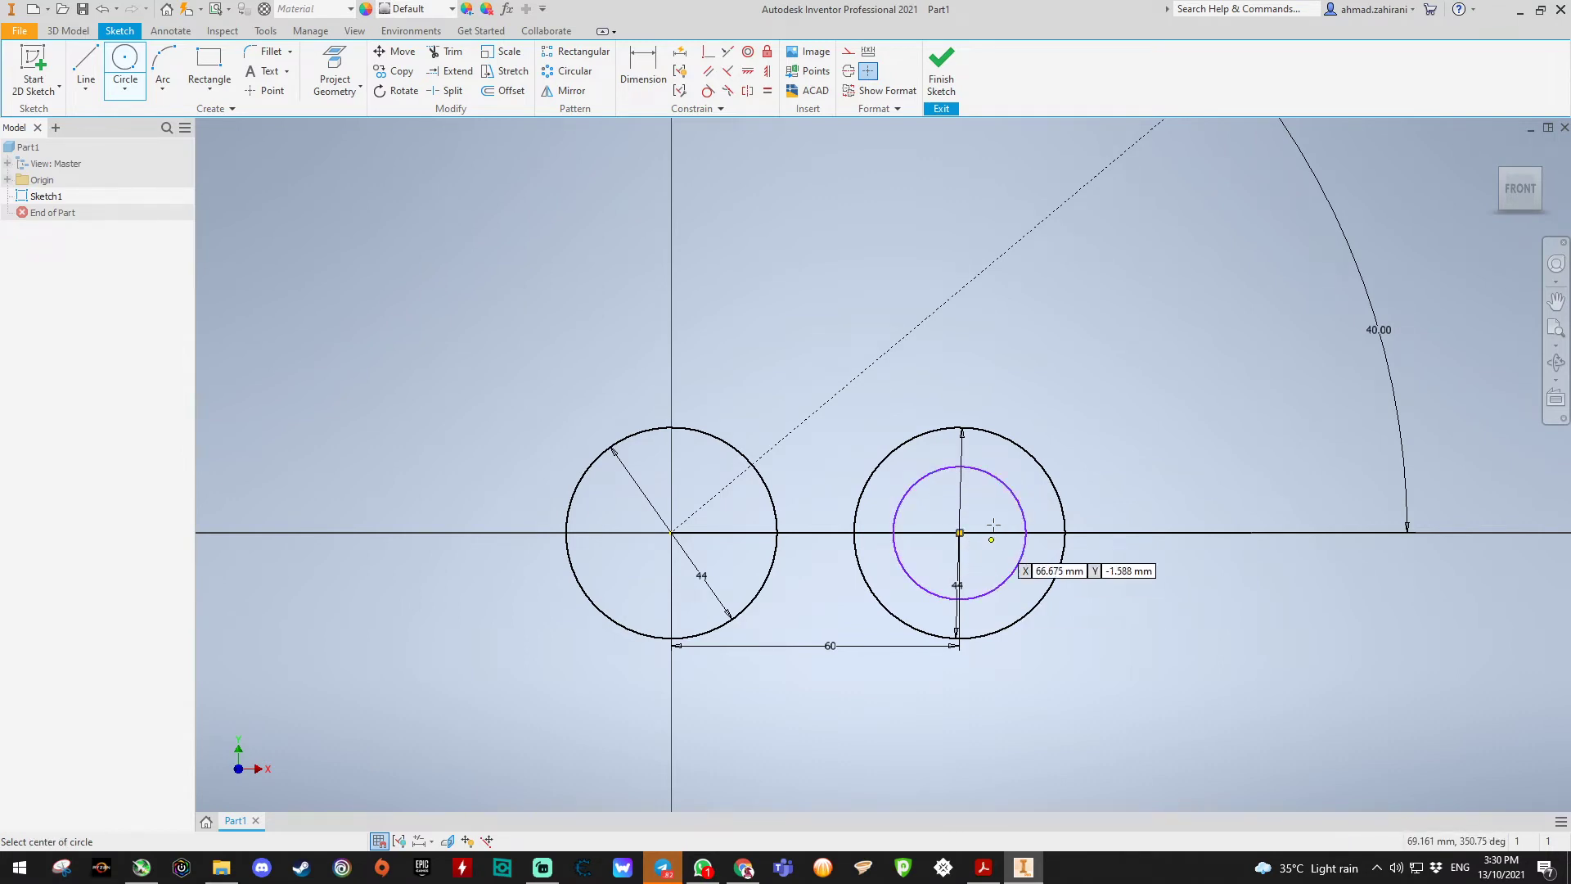
key(d)
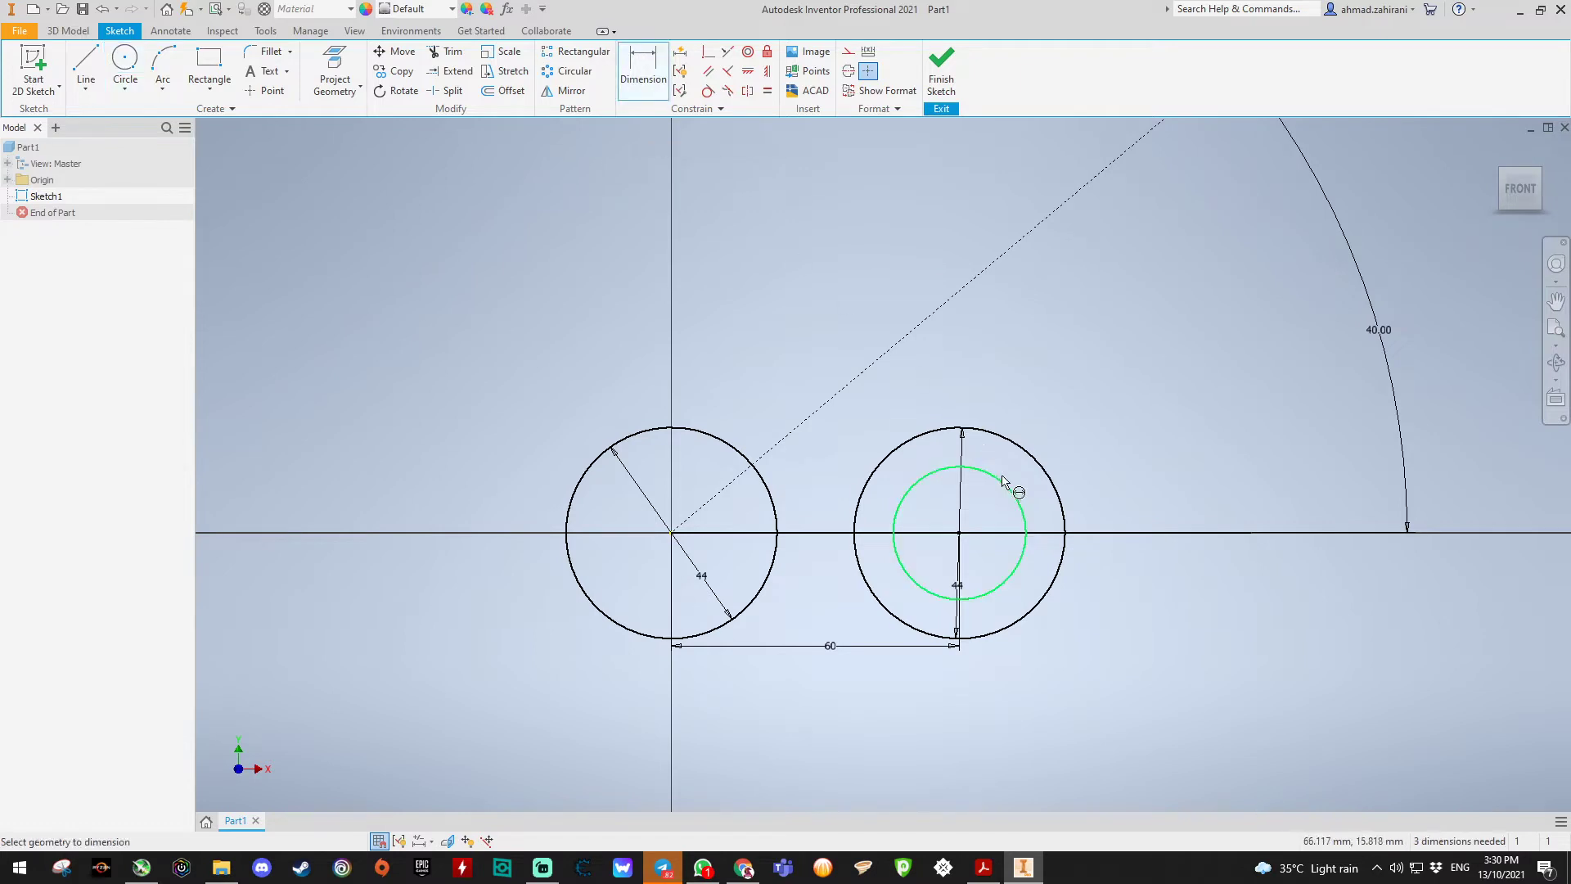
click(1010, 491)
click(1176, 614)
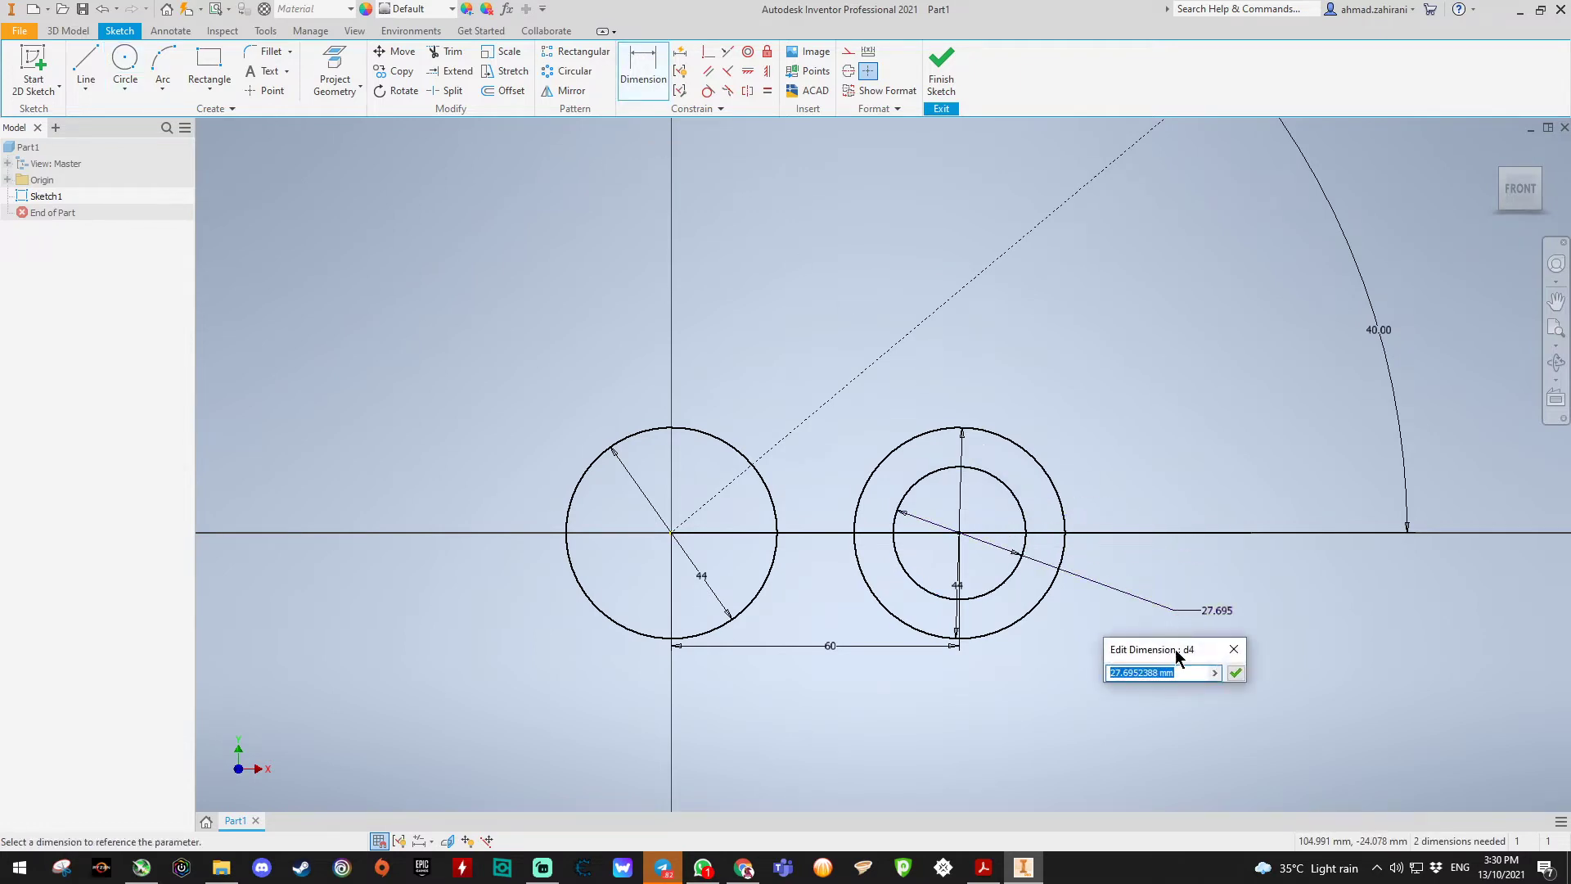
text(22)
key(Return)
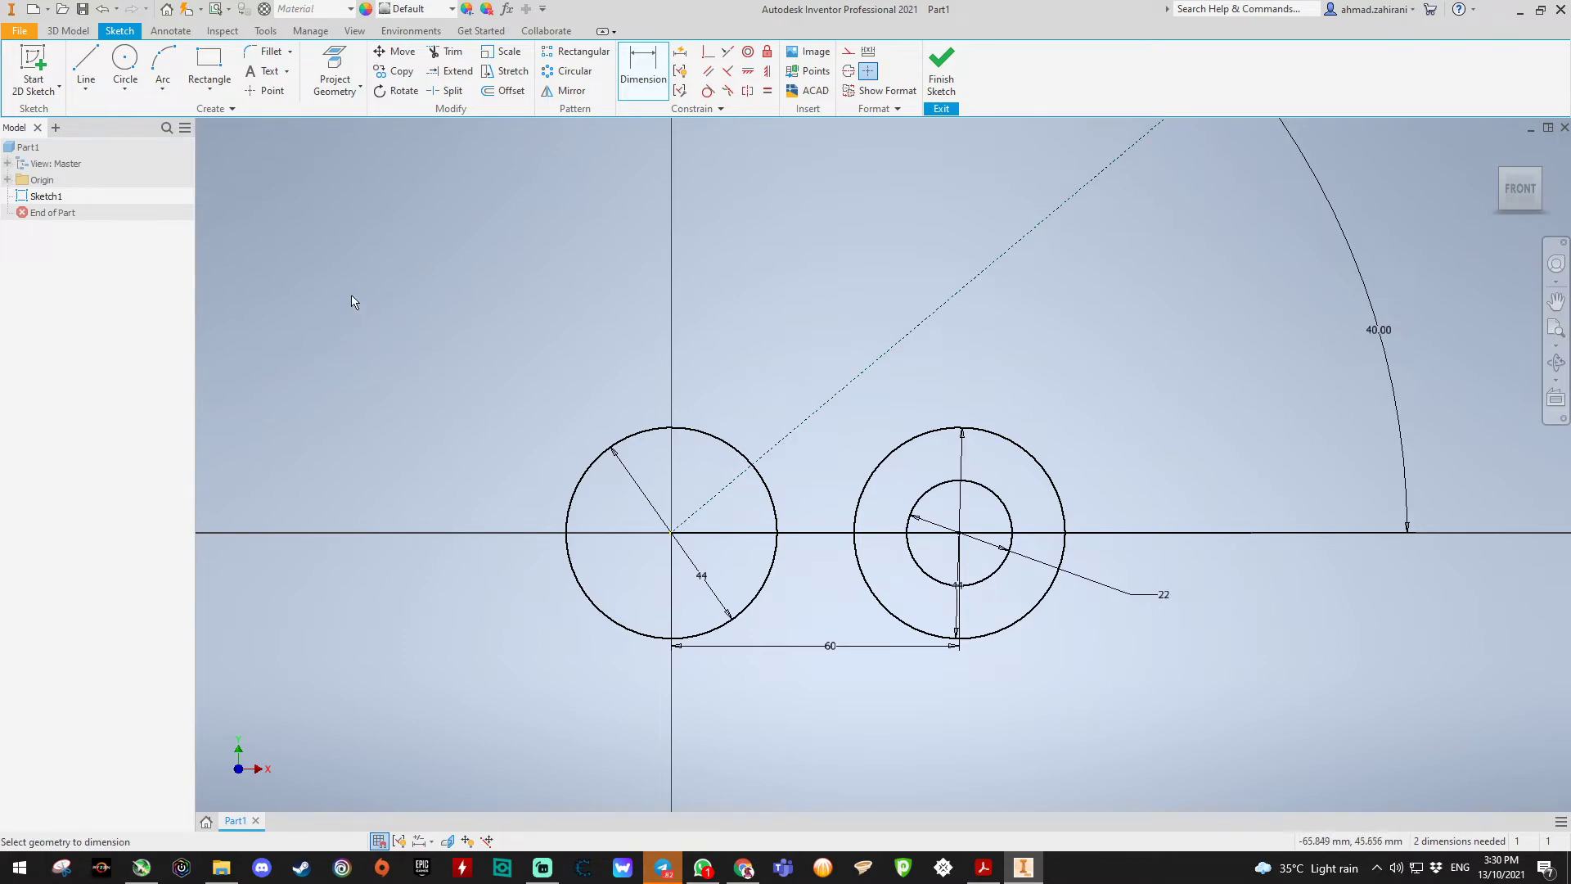
Step: Check the Assignment 2 slide and draw a centre-point arc about the origin from the second 44 mm circle's near horizontal crossing to the inclined line
click(743, 868)
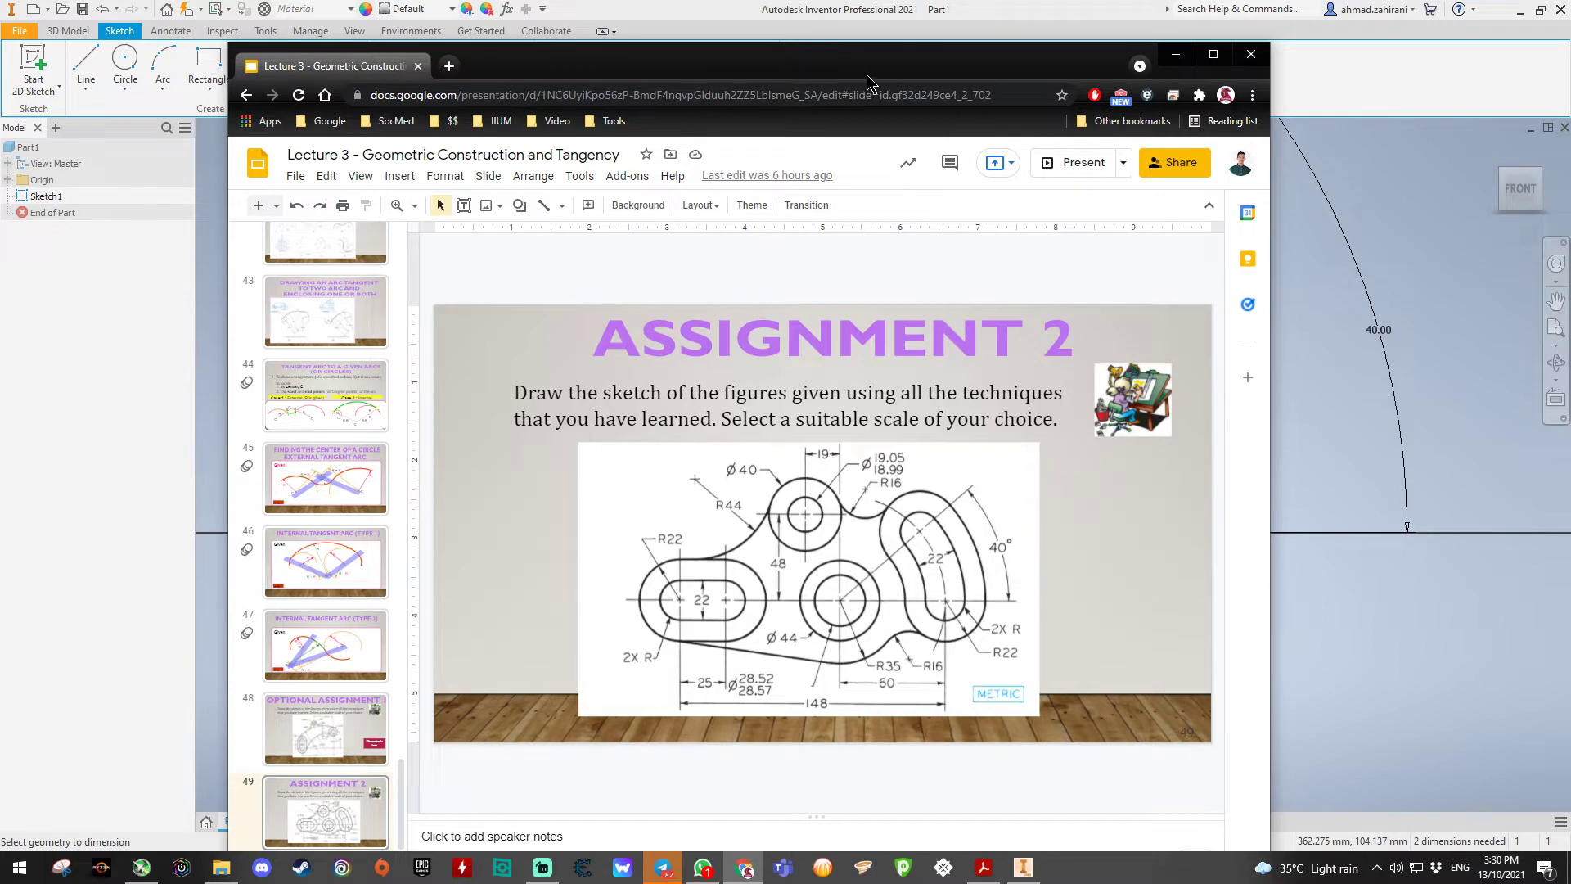
key(alt+Tab)
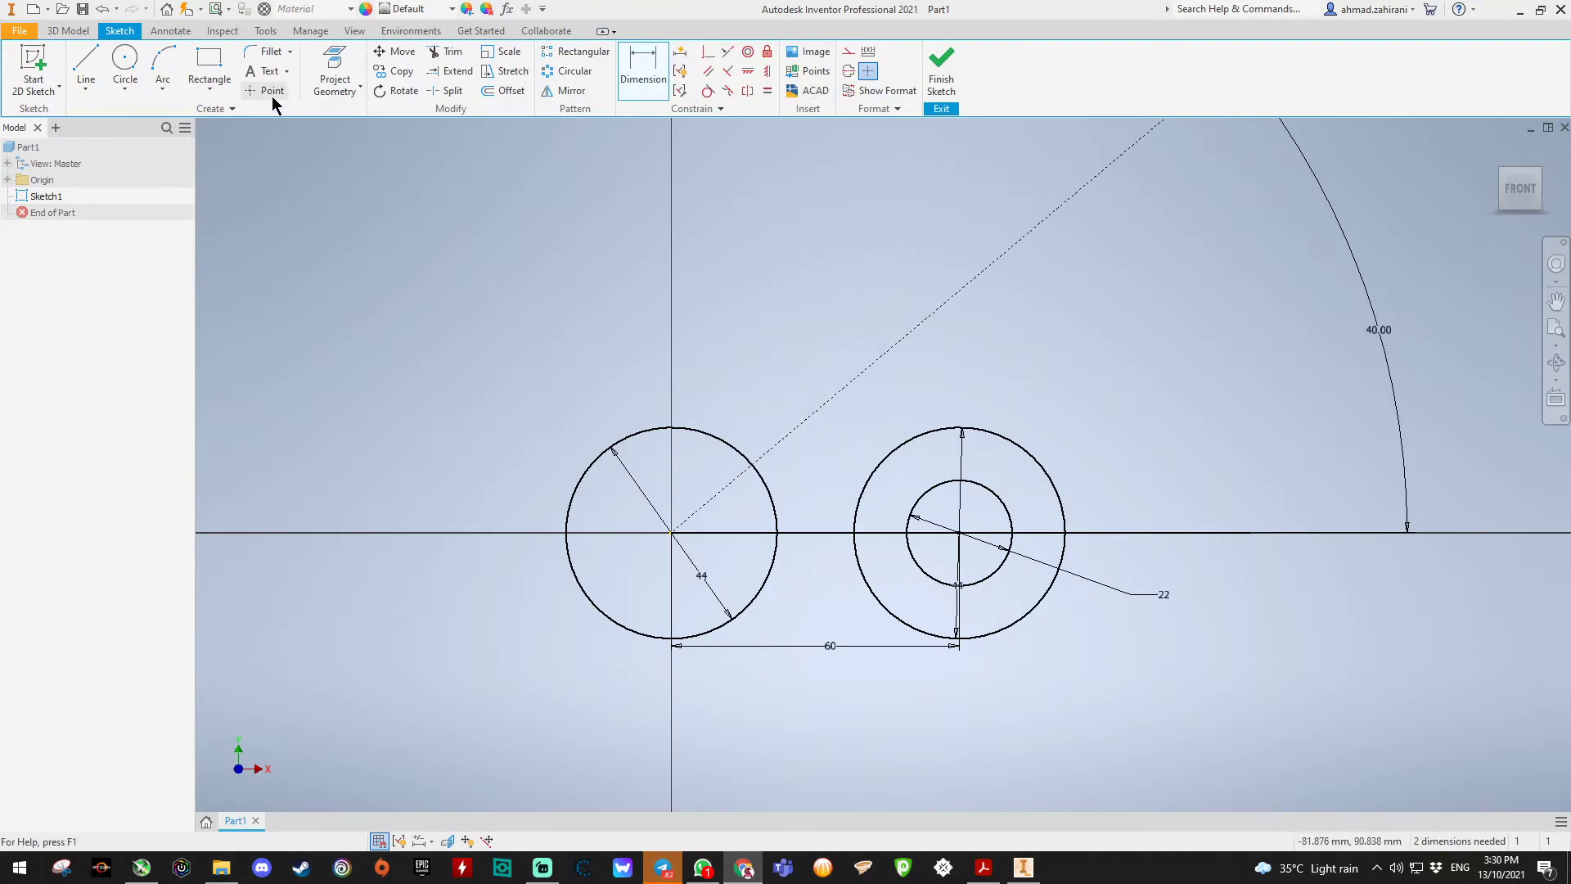
click(163, 85)
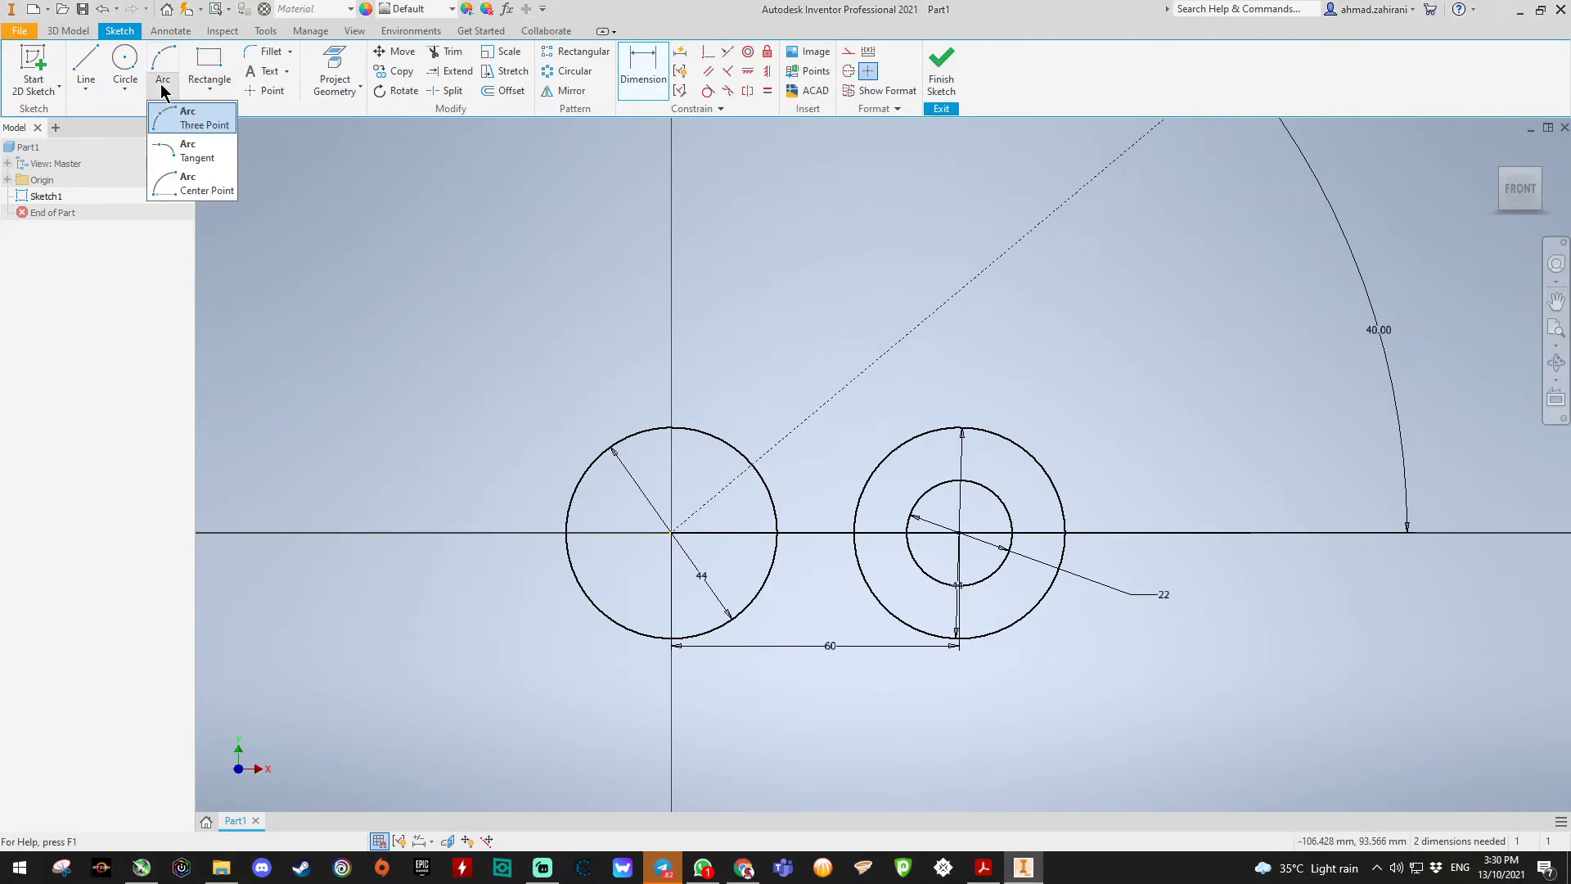
click(213, 188)
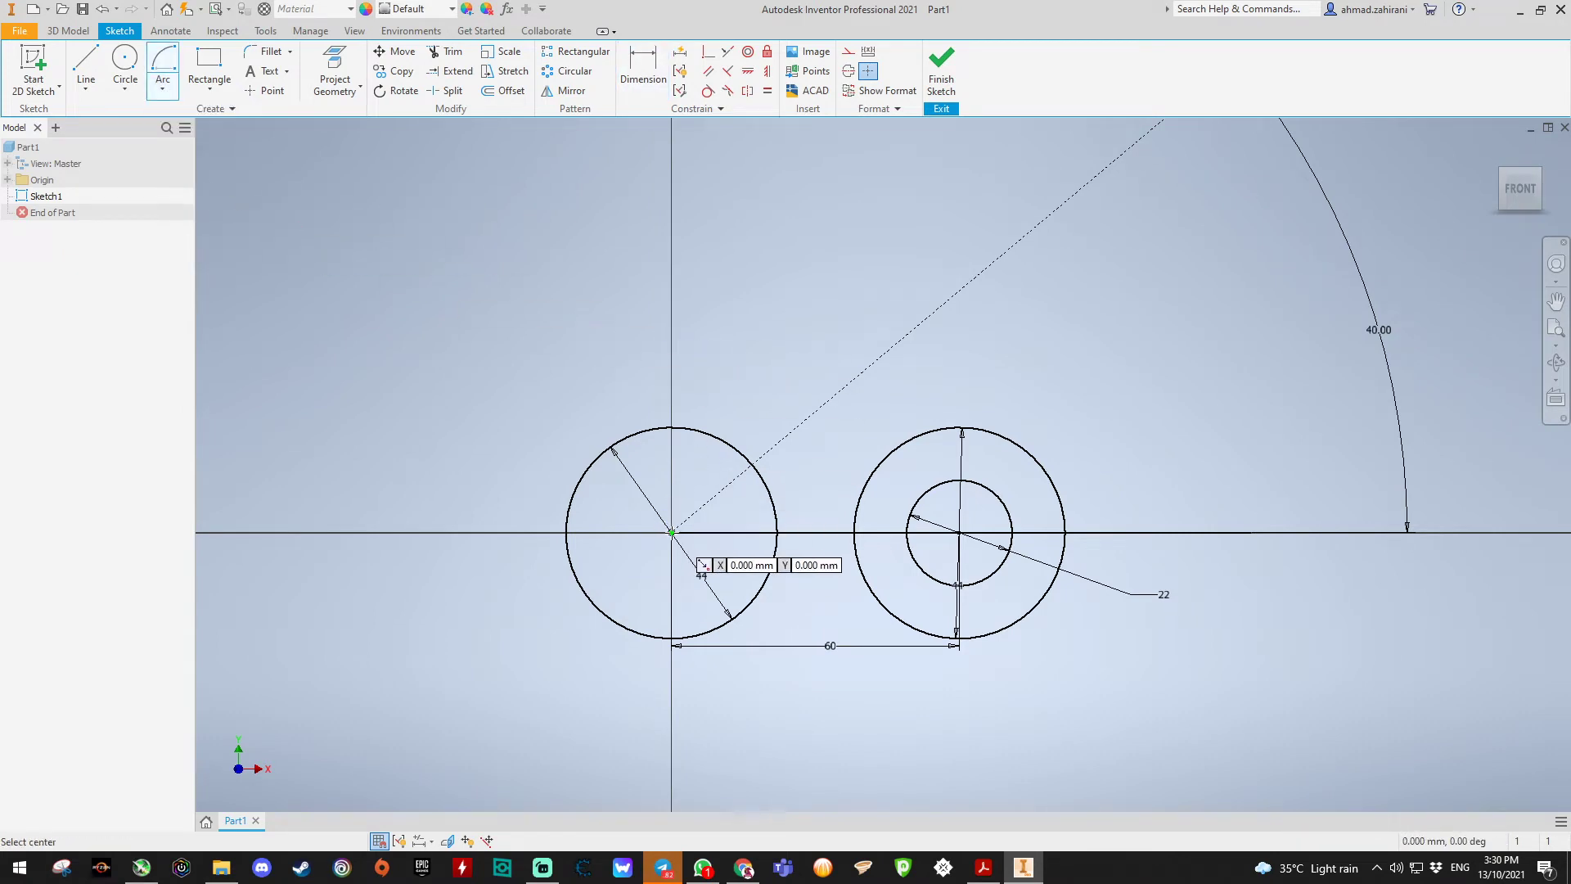
click(671, 533)
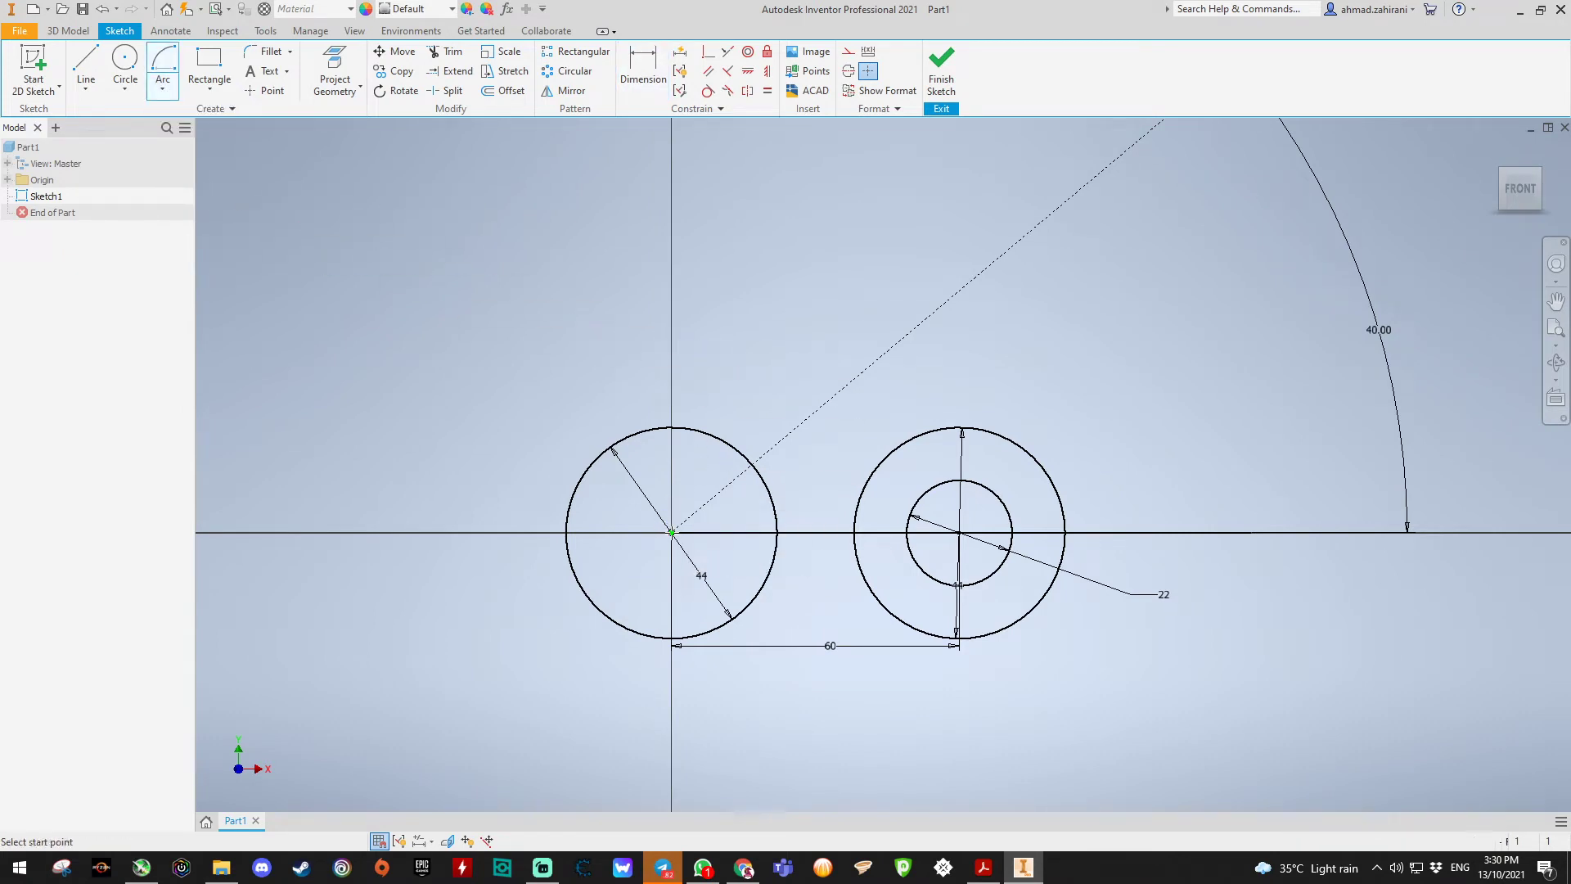
click(854, 534)
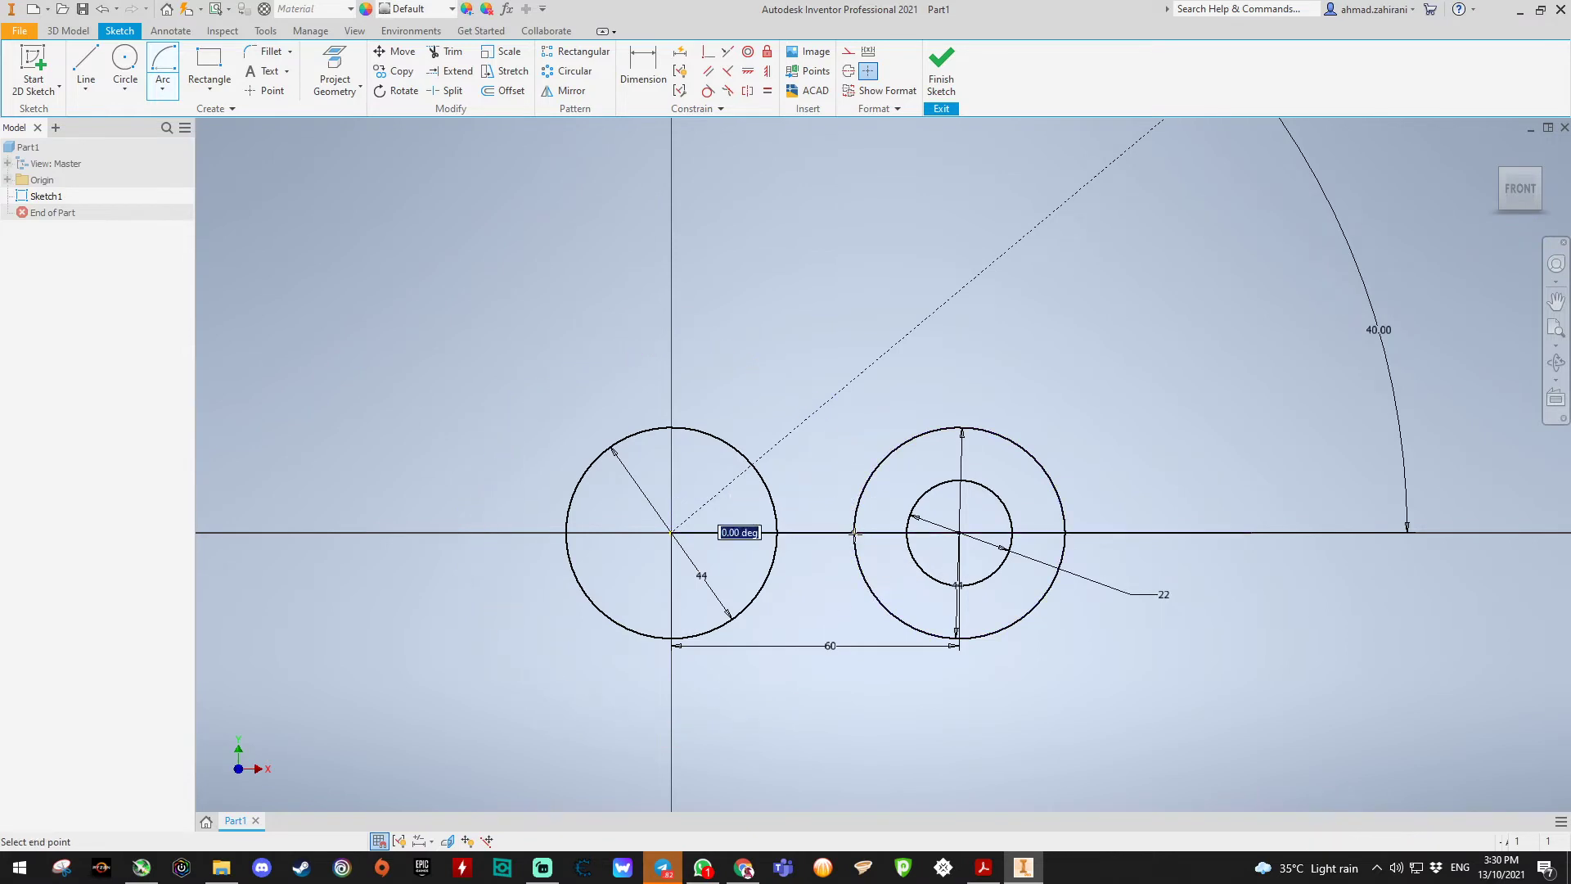
click(808, 418)
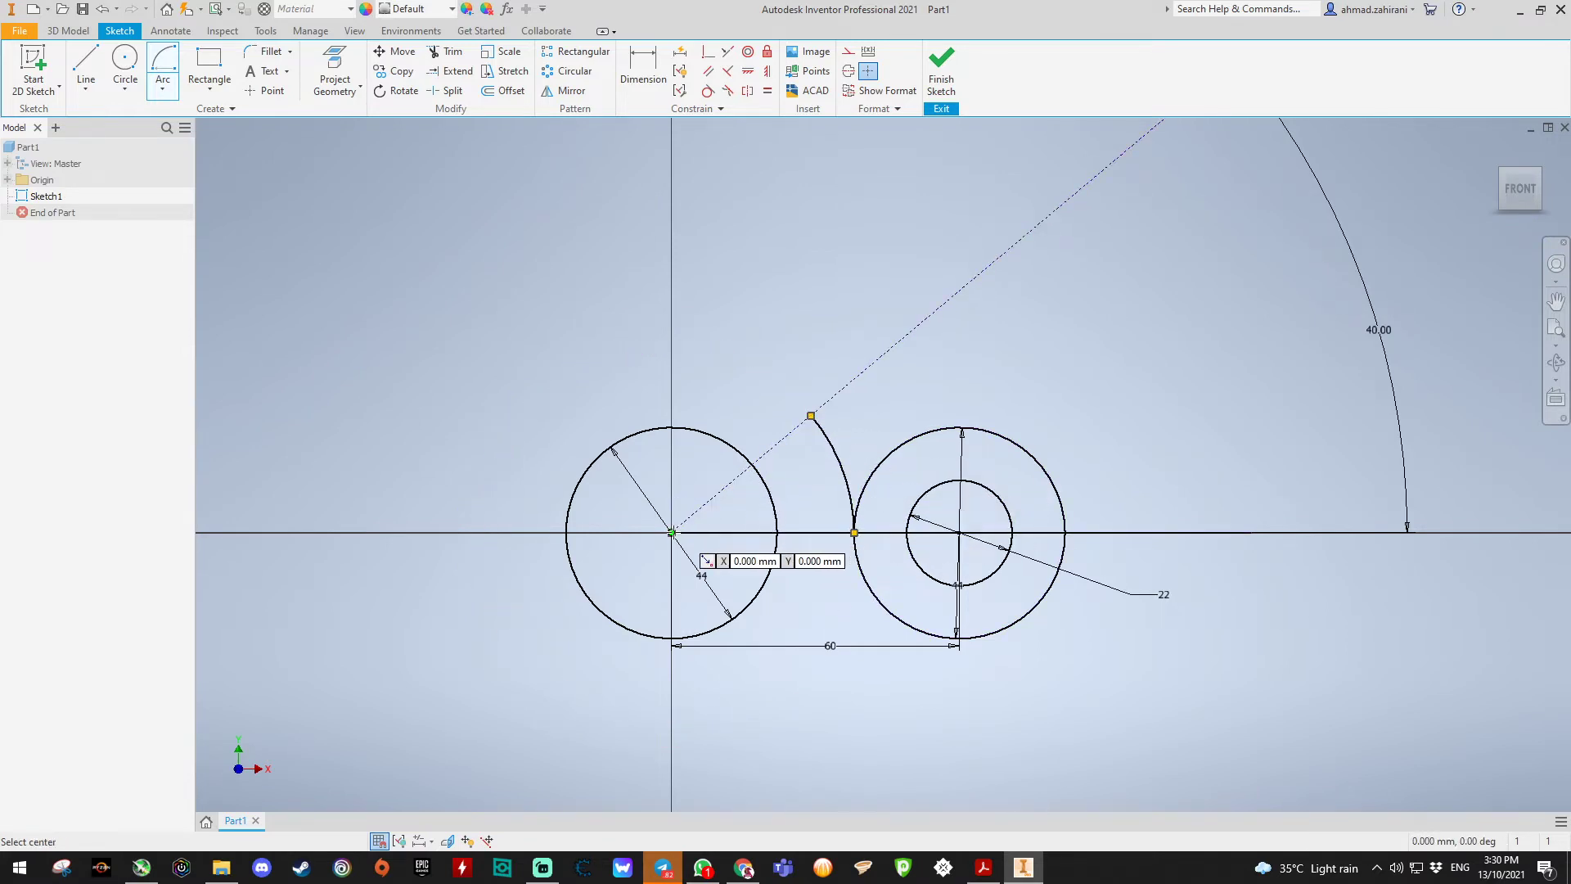
Step: Draw two centre-point arcs about the origin, from the 22 mm circle's near and far crossings with the horizontal line up to the inclined line
click(671, 533)
click(906, 532)
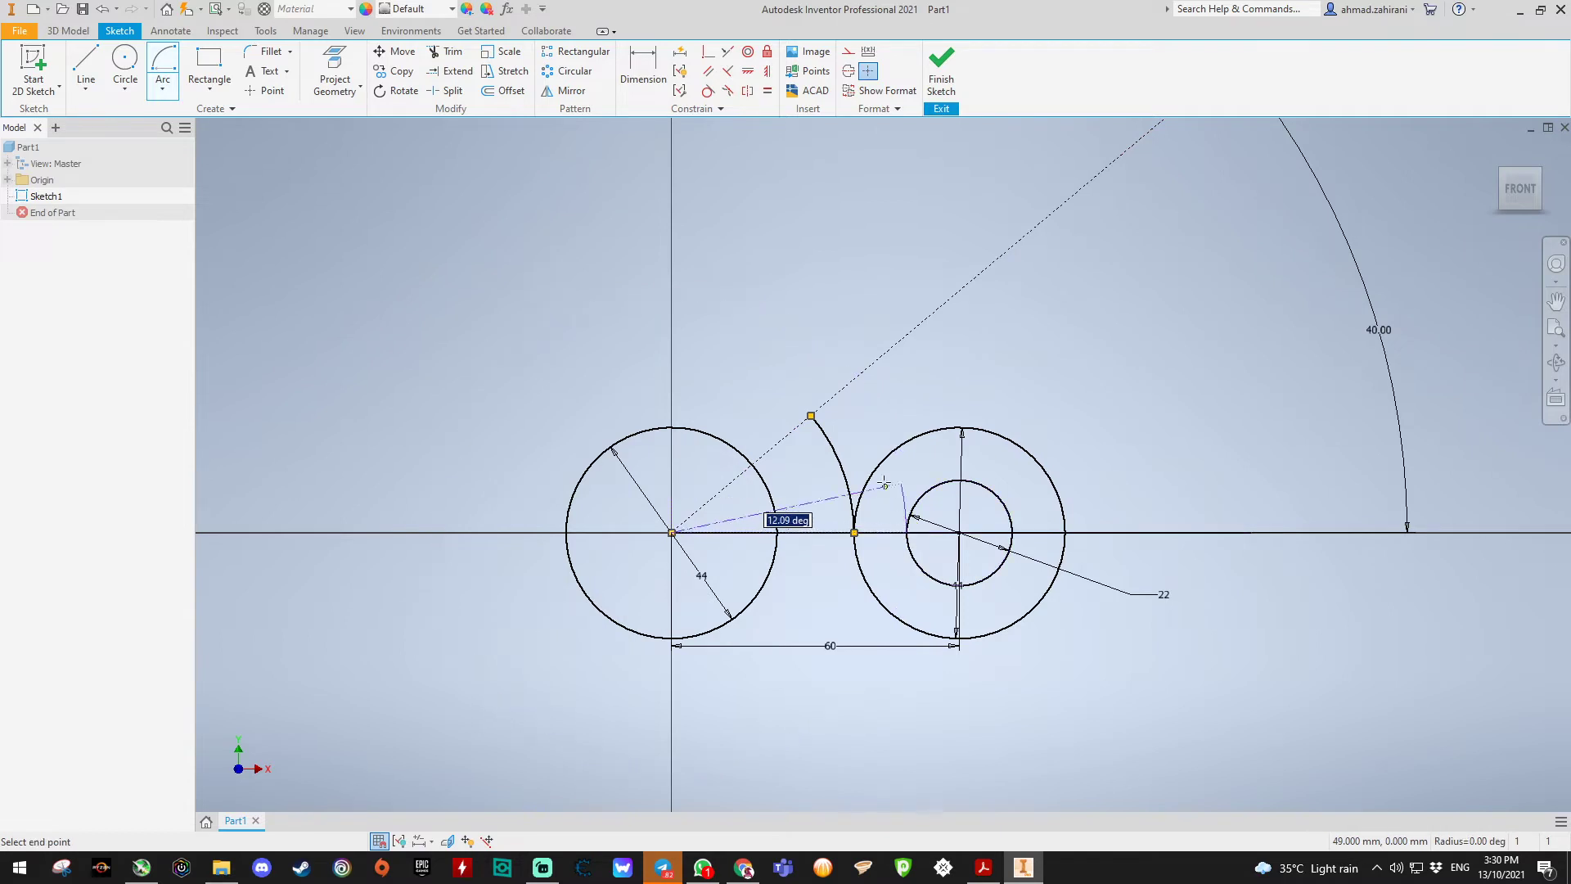
click(845, 387)
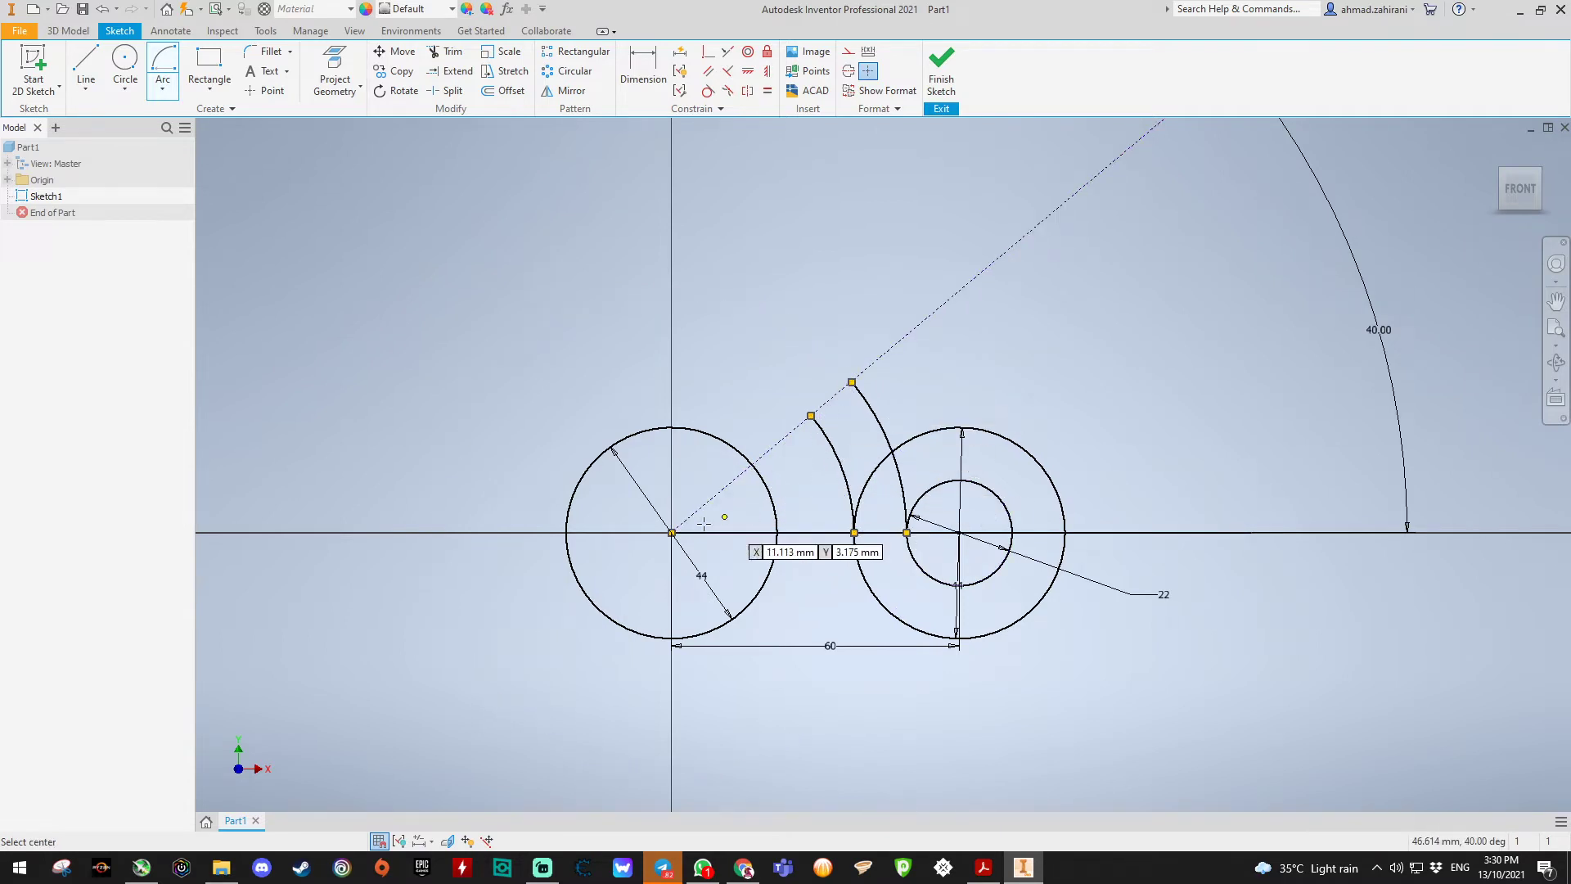
click(671, 533)
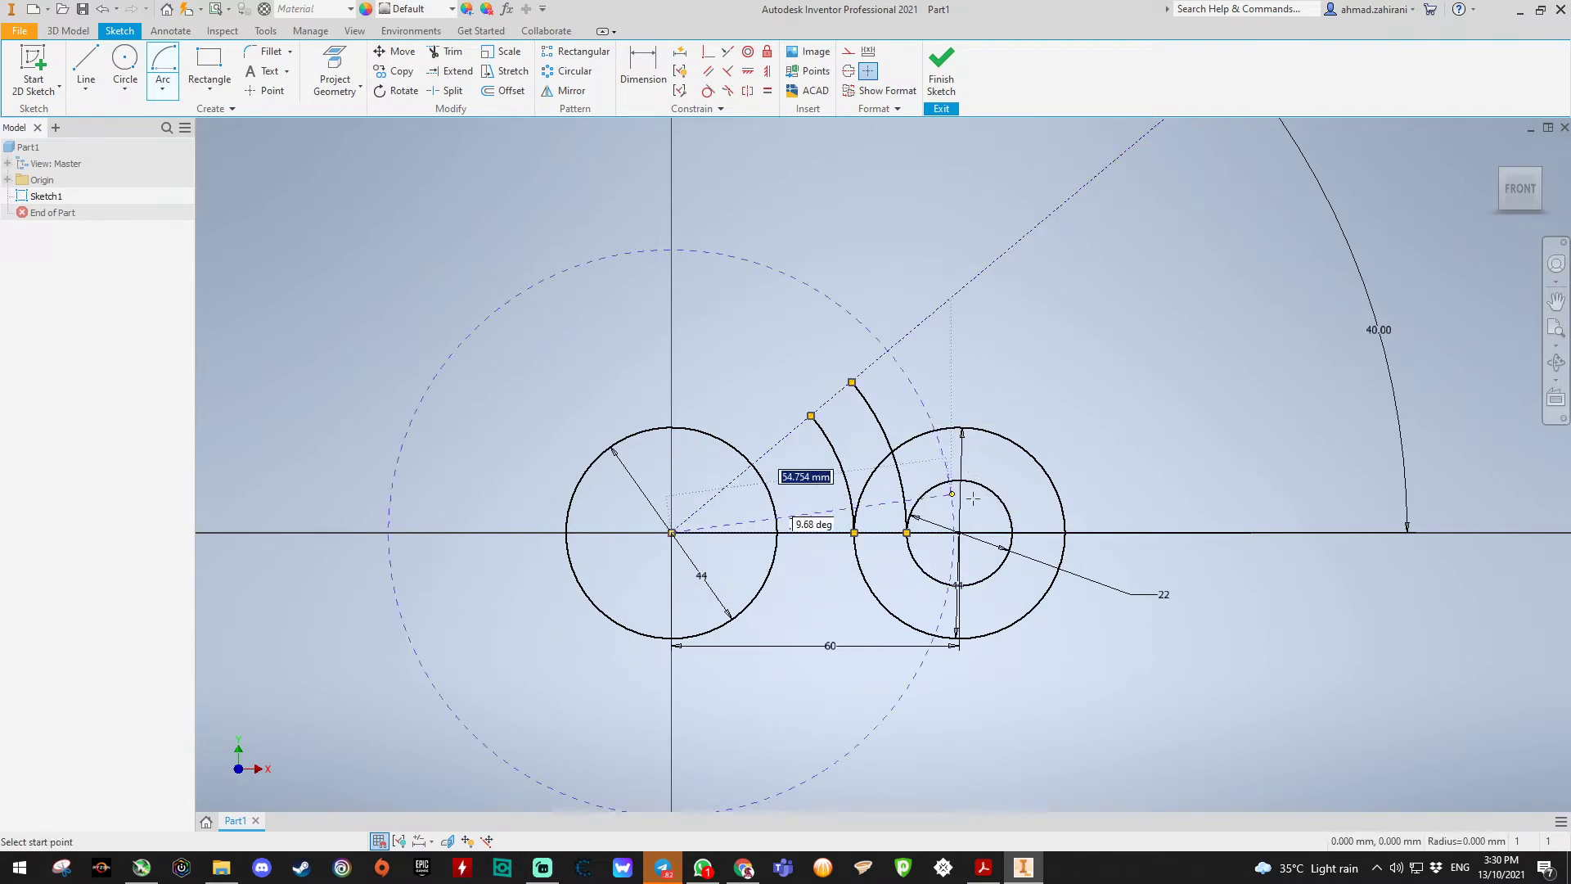
click(1011, 533)
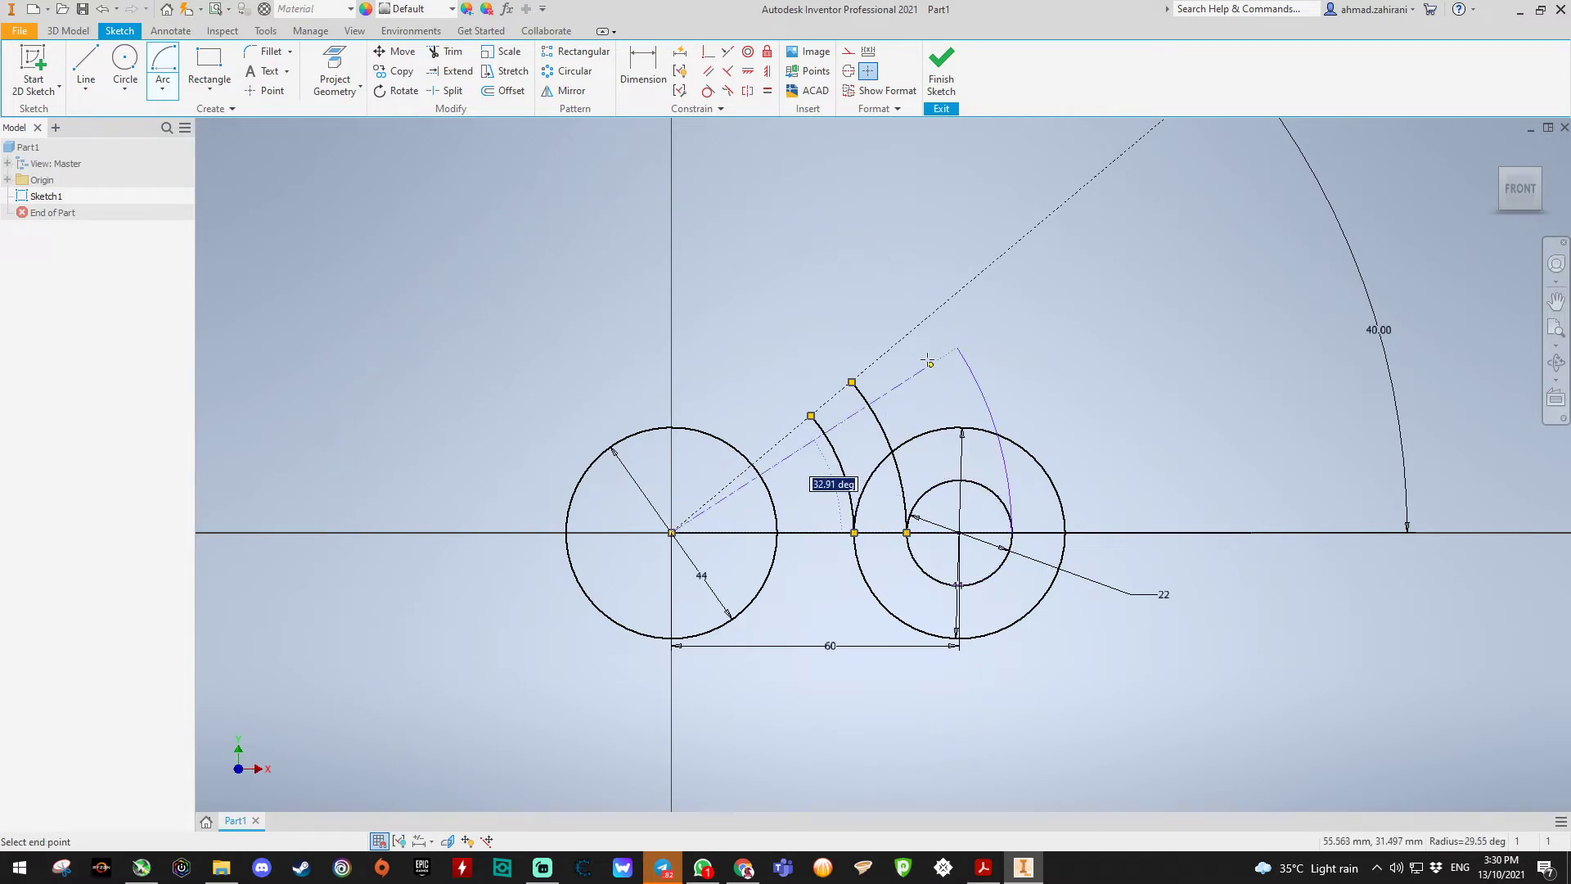
click(933, 314)
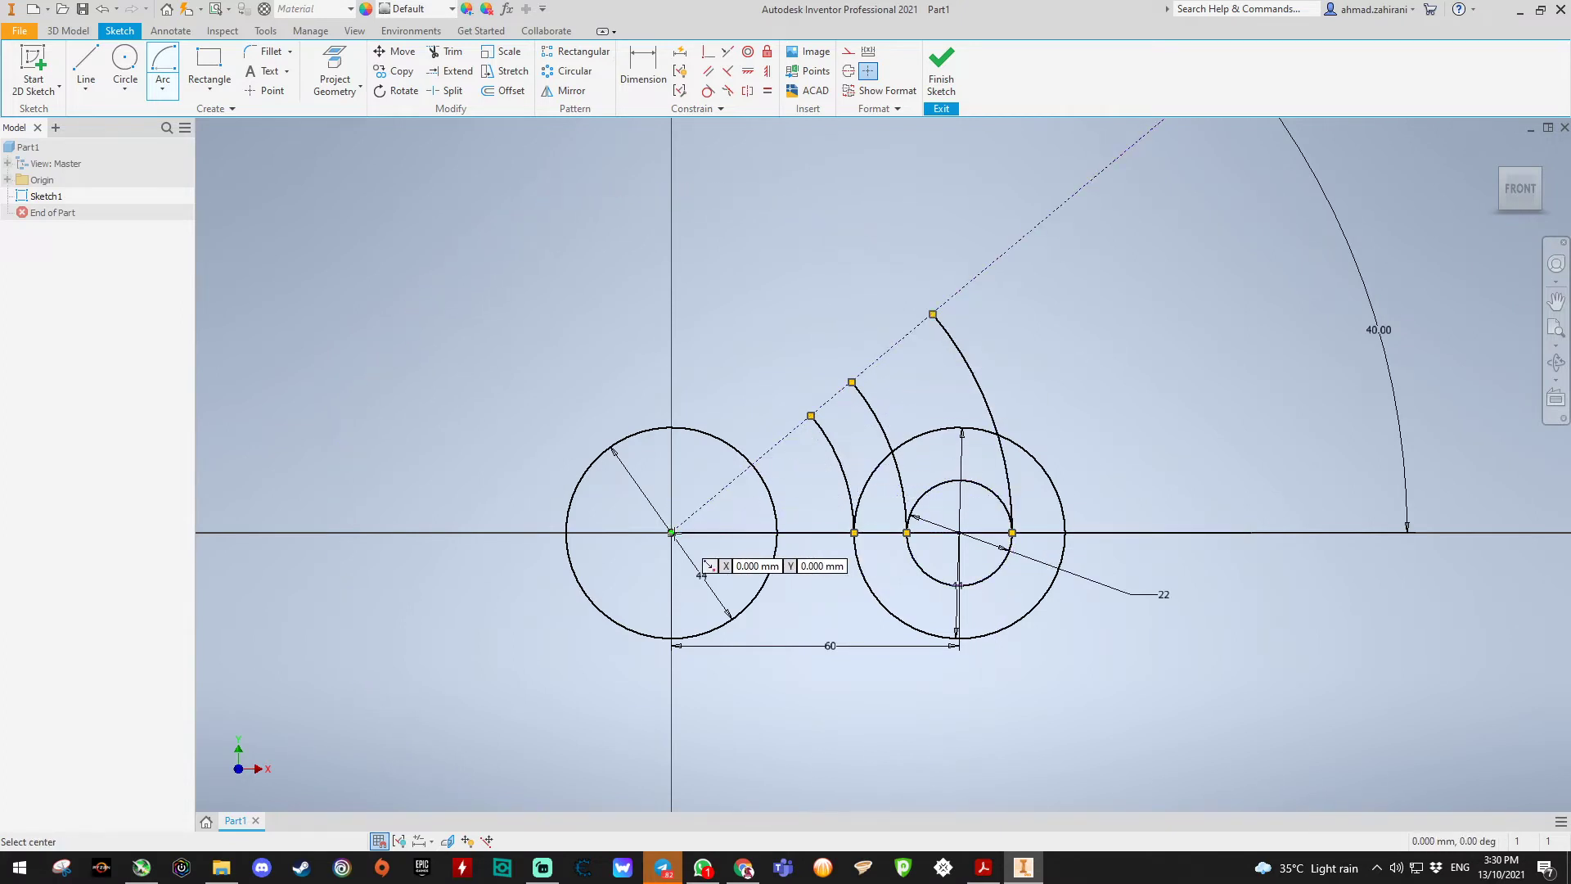
Step: Draw two centre-point arcs about the origin, from the second 44 mm circle's far horizontal crossing and from its centre up to the inclined line
click(672, 533)
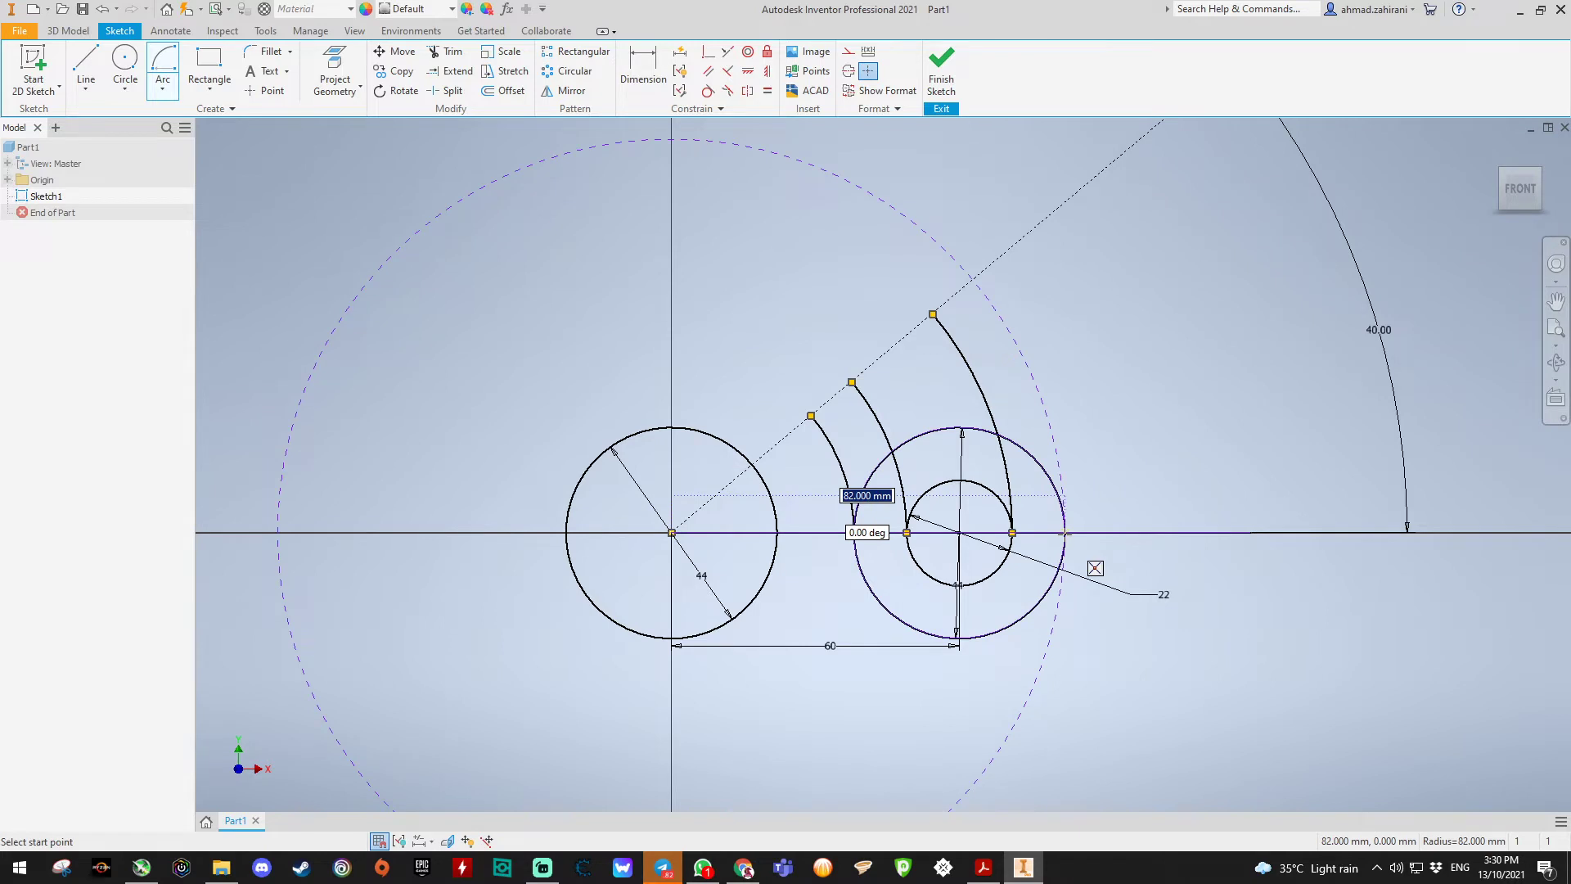
click(1065, 533)
click(973, 280)
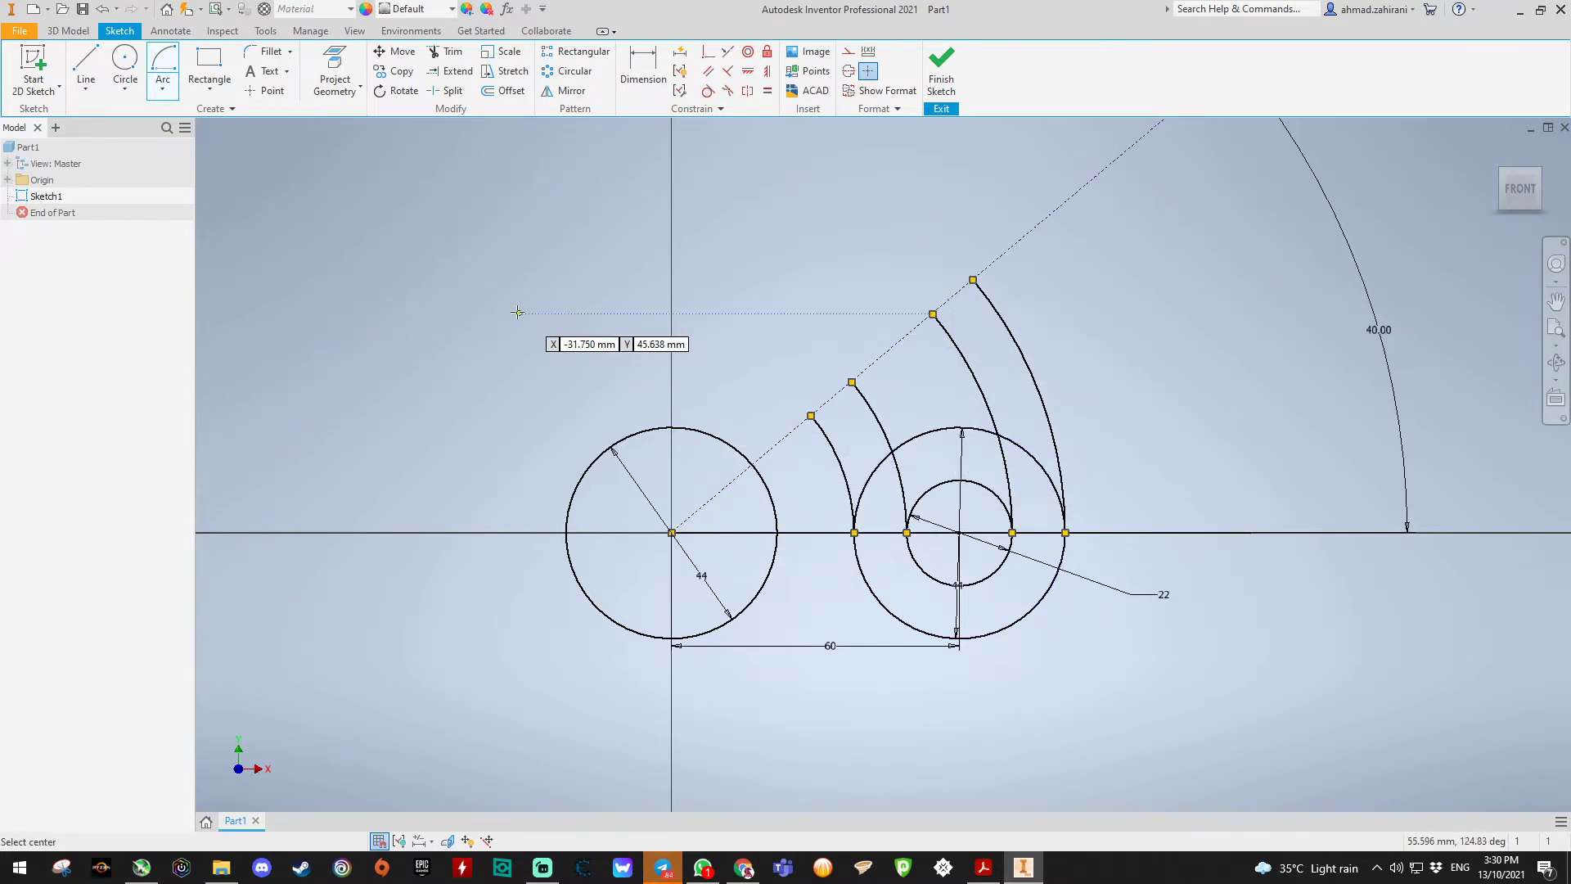
click(671, 532)
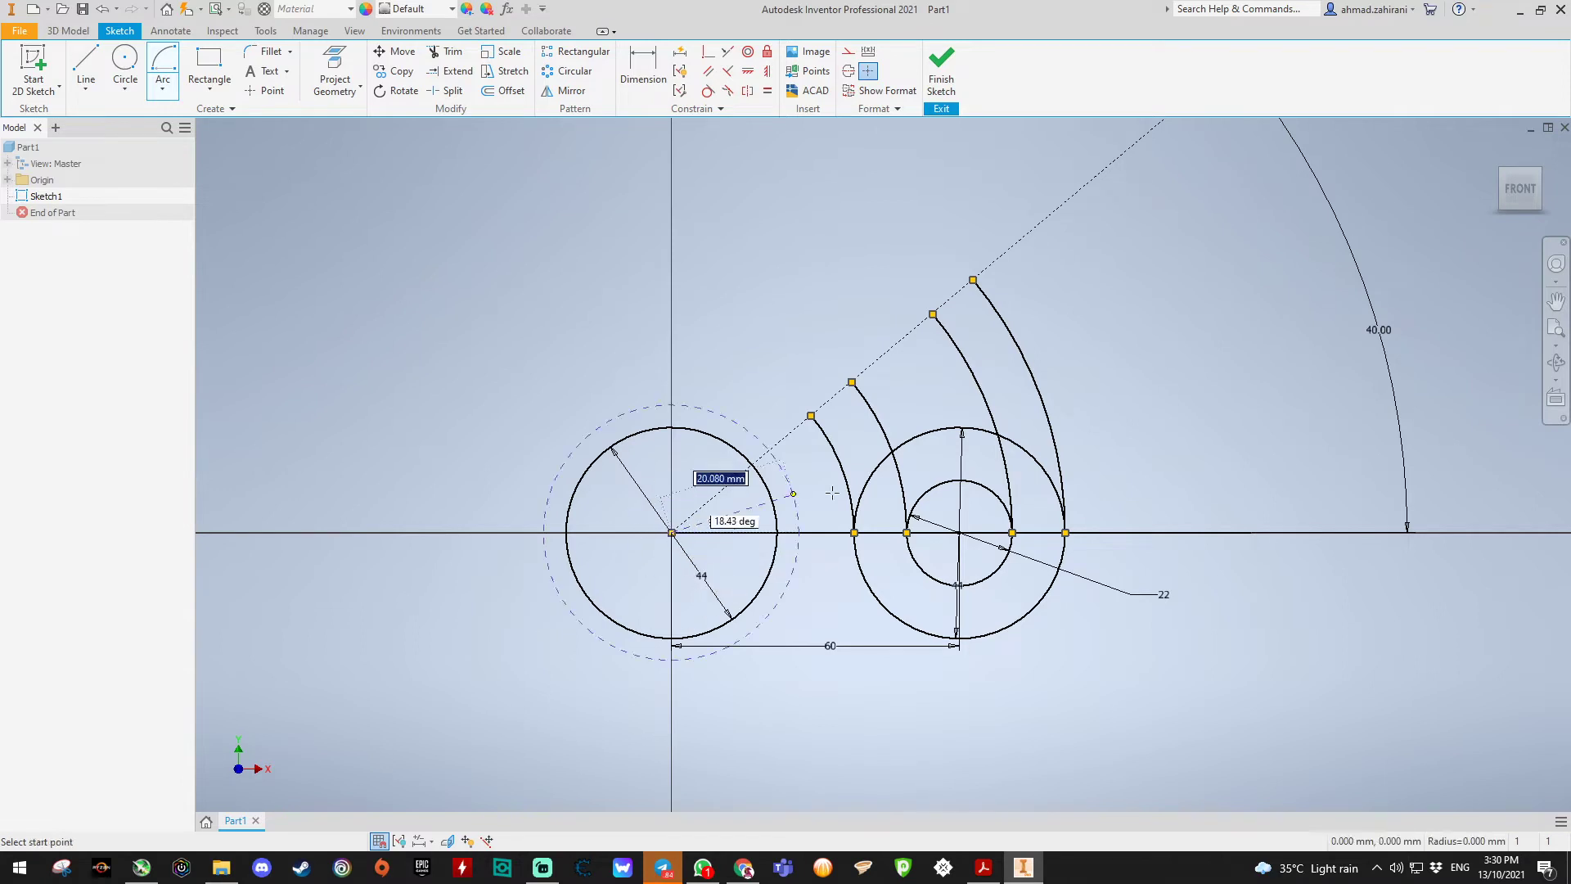
click(960, 532)
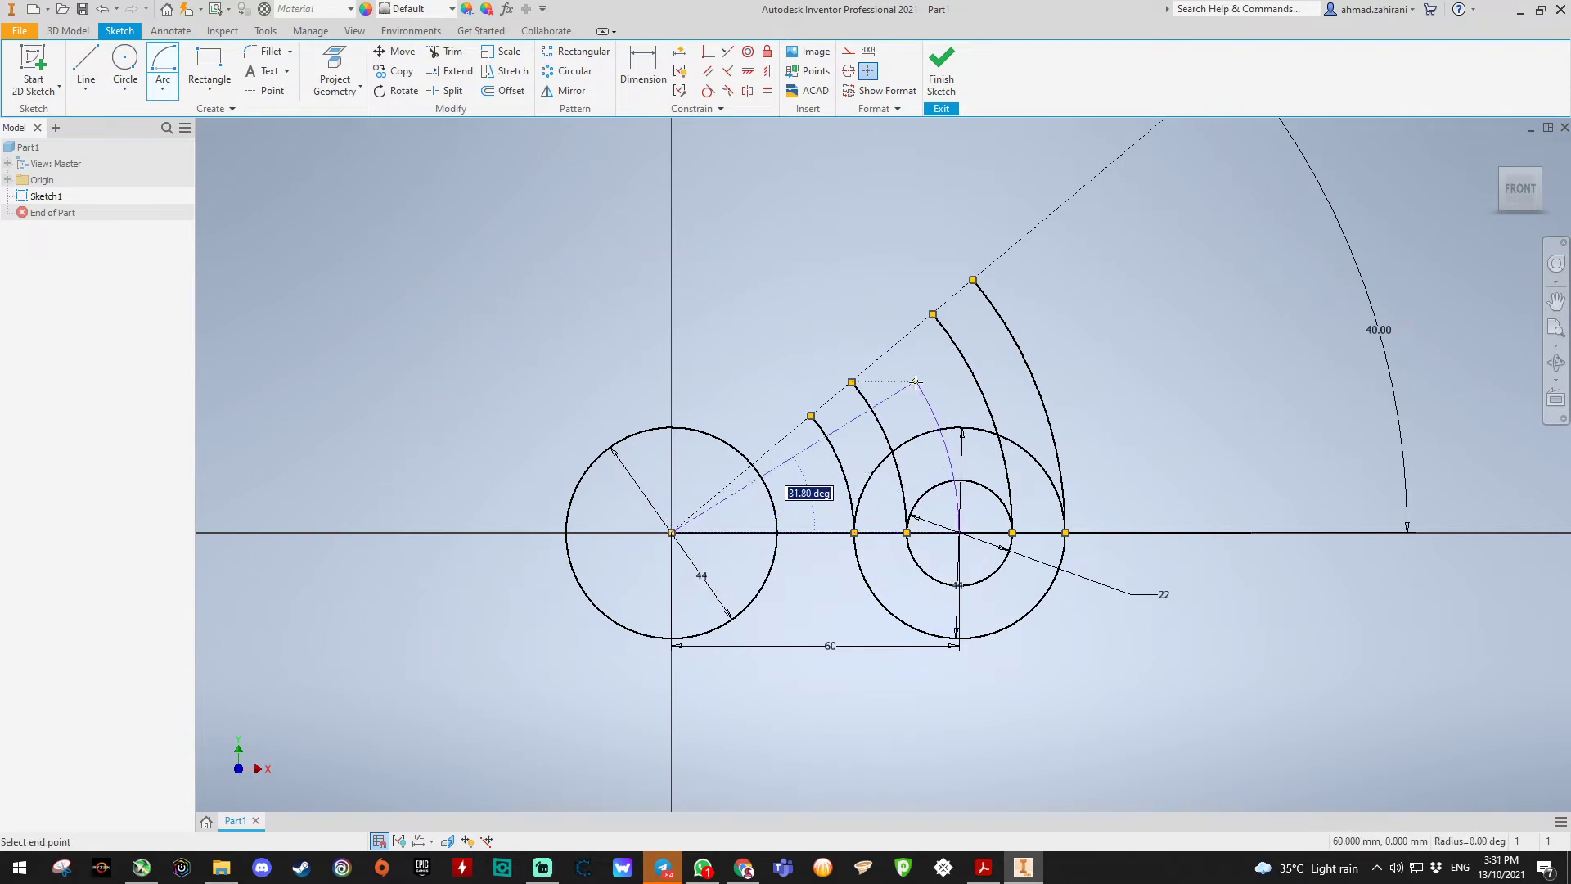
click(892, 348)
key(Escape)
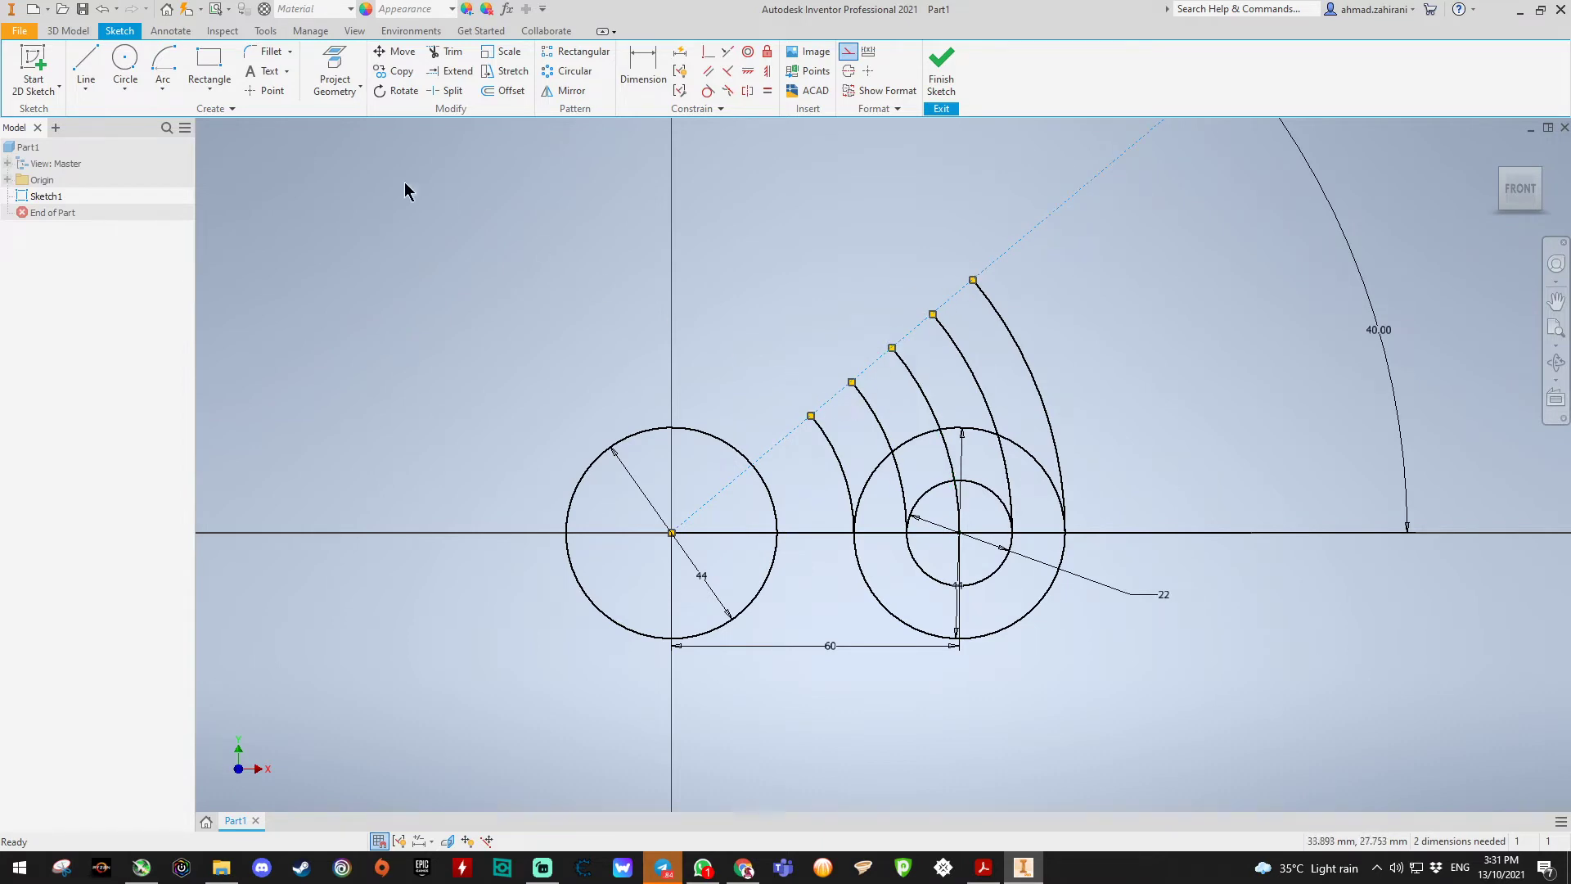
Step: Draw two concentric circles of 22 mm and 44 mm at the middle arc's upper end, passing through the neighbouring arcs' ends on the inclined line
click(124, 66)
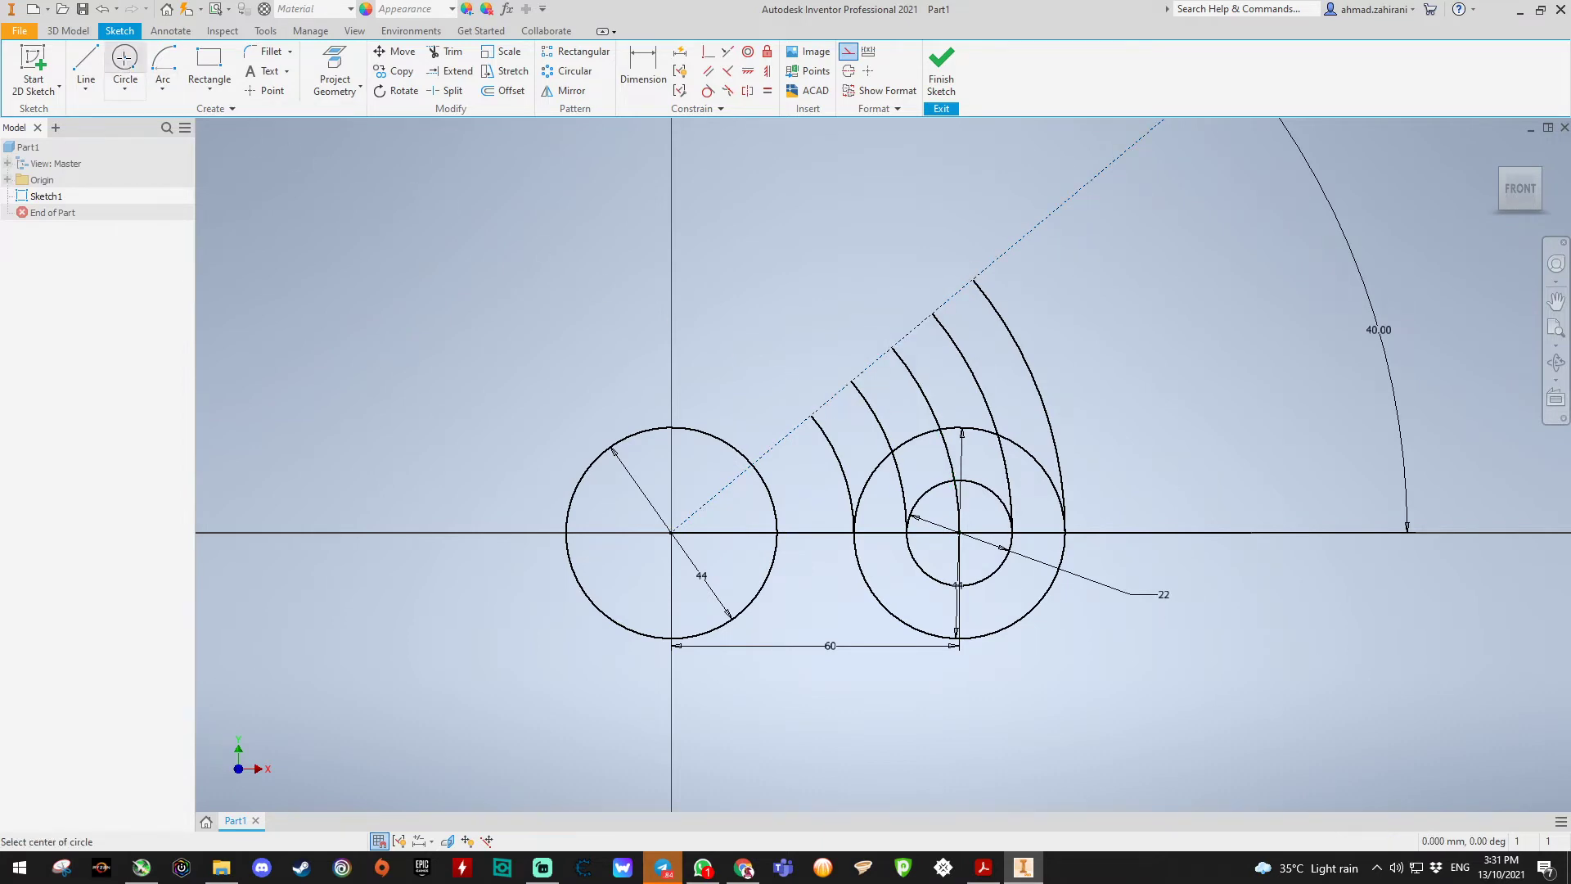
click(892, 348)
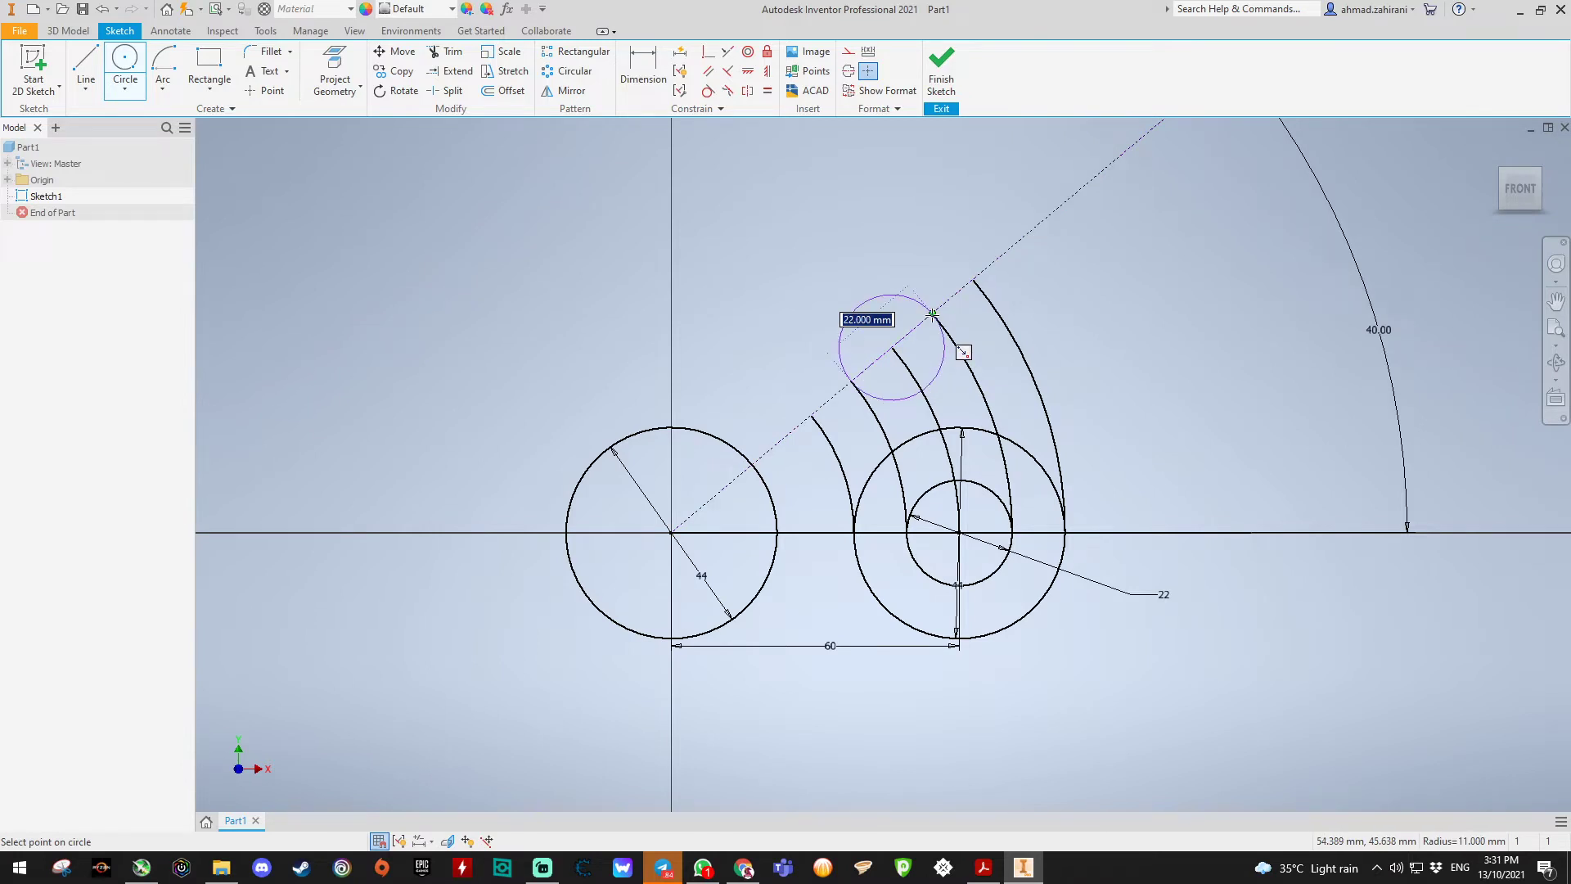
click(933, 314)
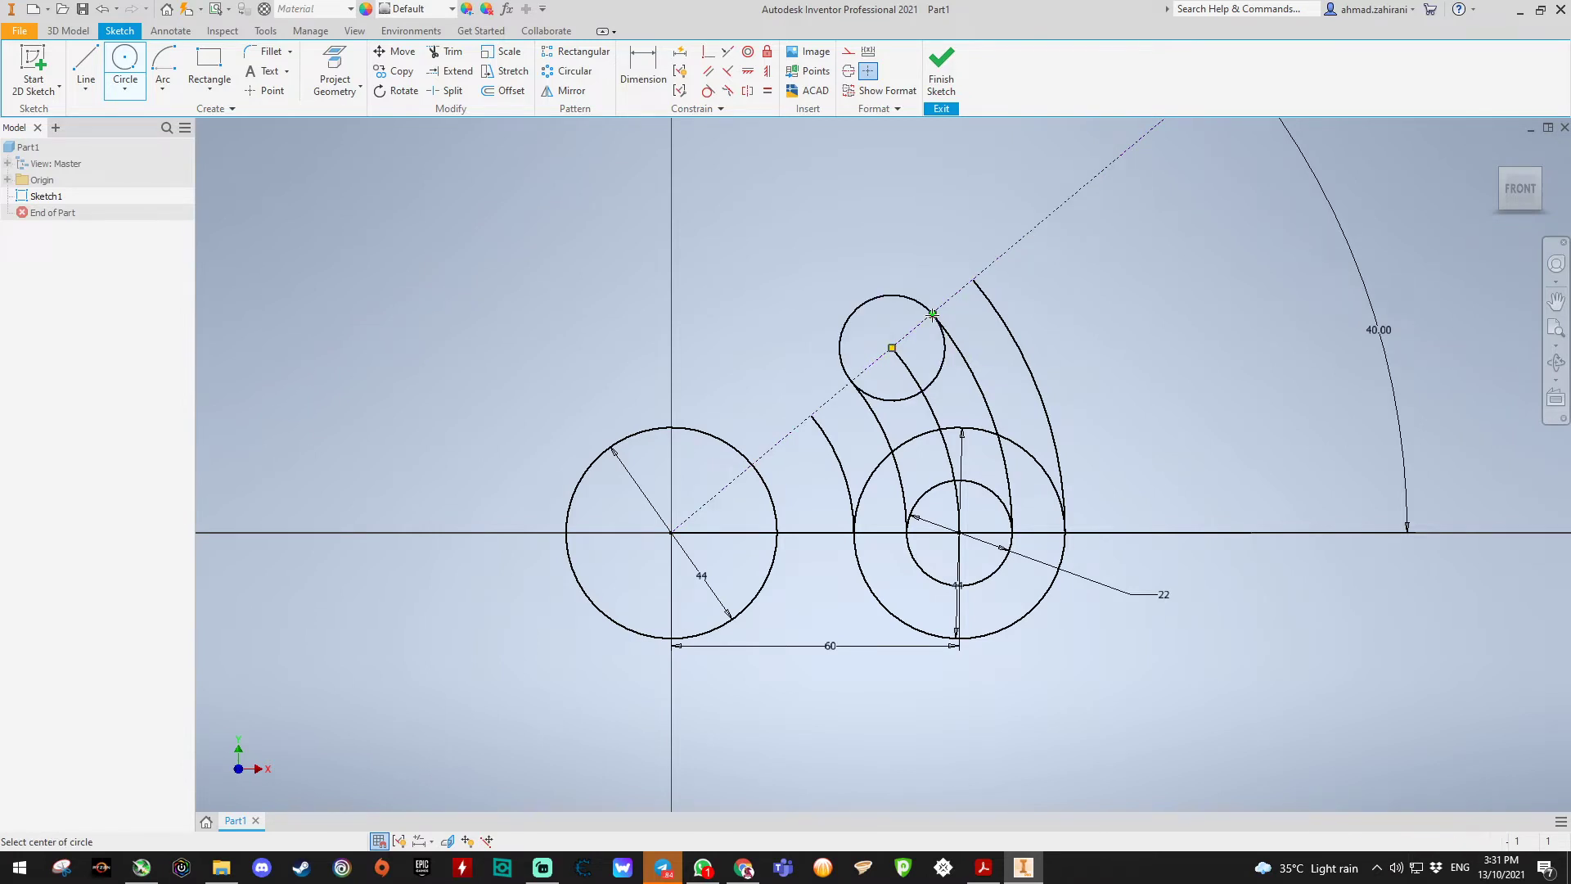
click(893, 348)
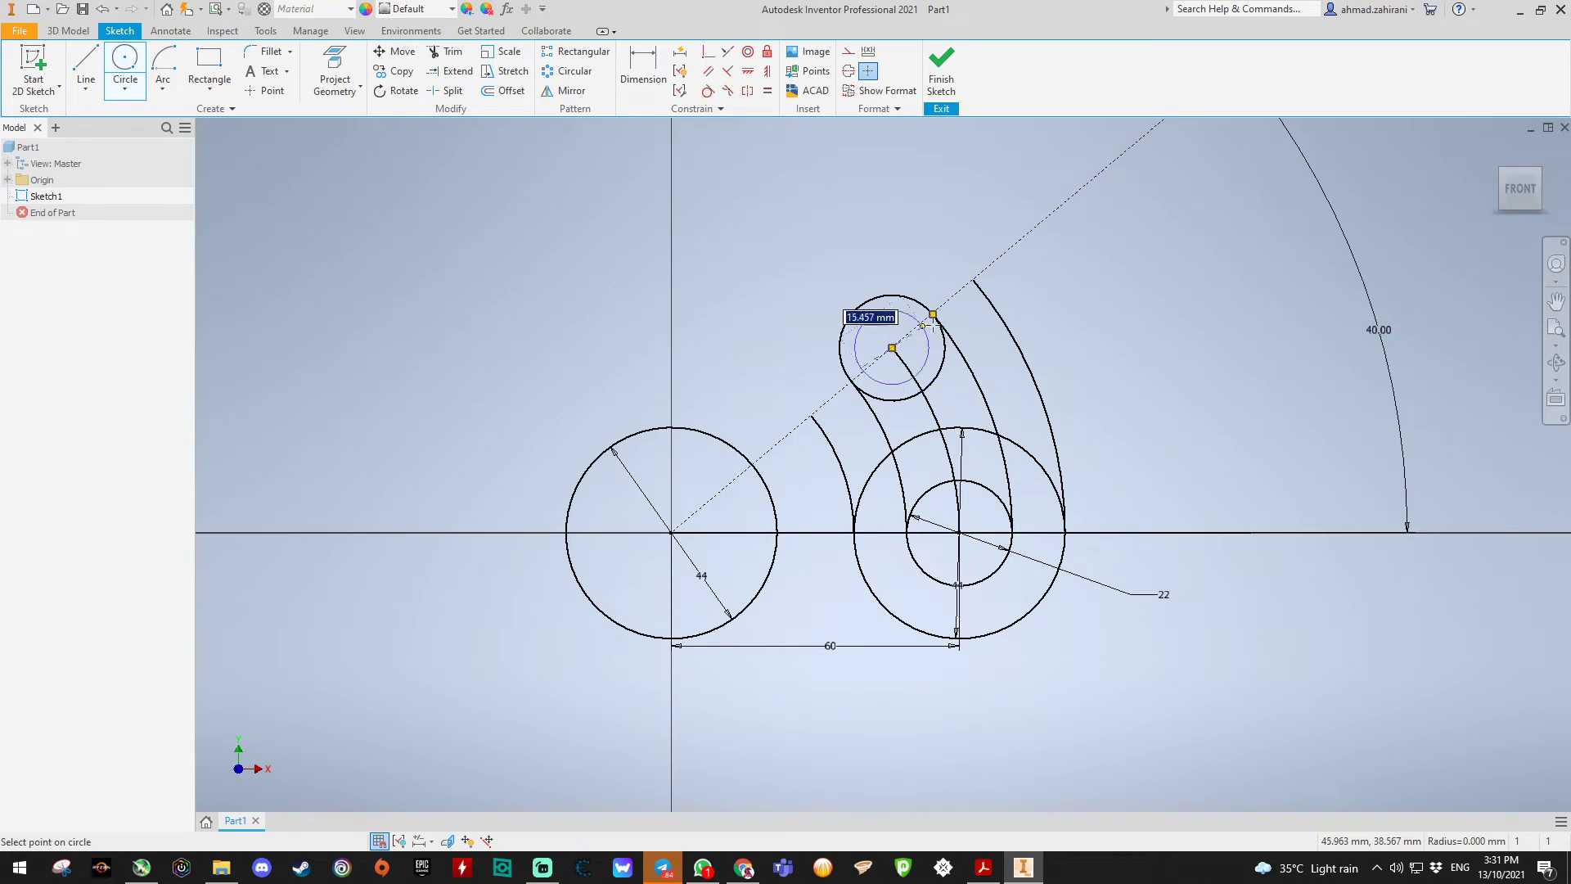
click(972, 280)
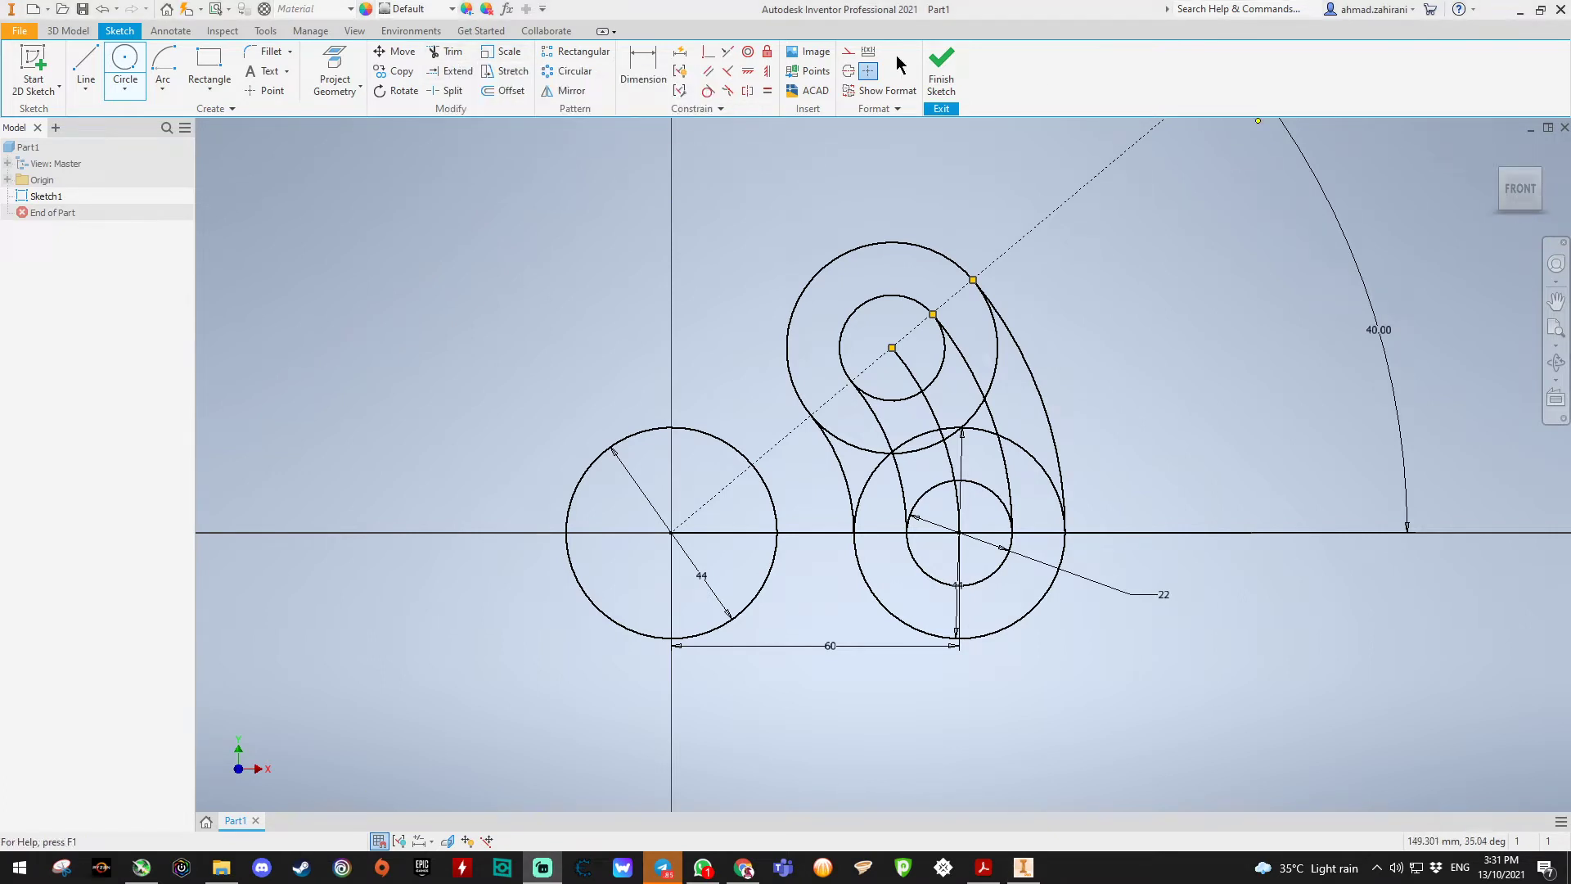
Step: Trim the arc portions inside the slot's upper end and the lower-left portions of the two upper circles
click(444, 52)
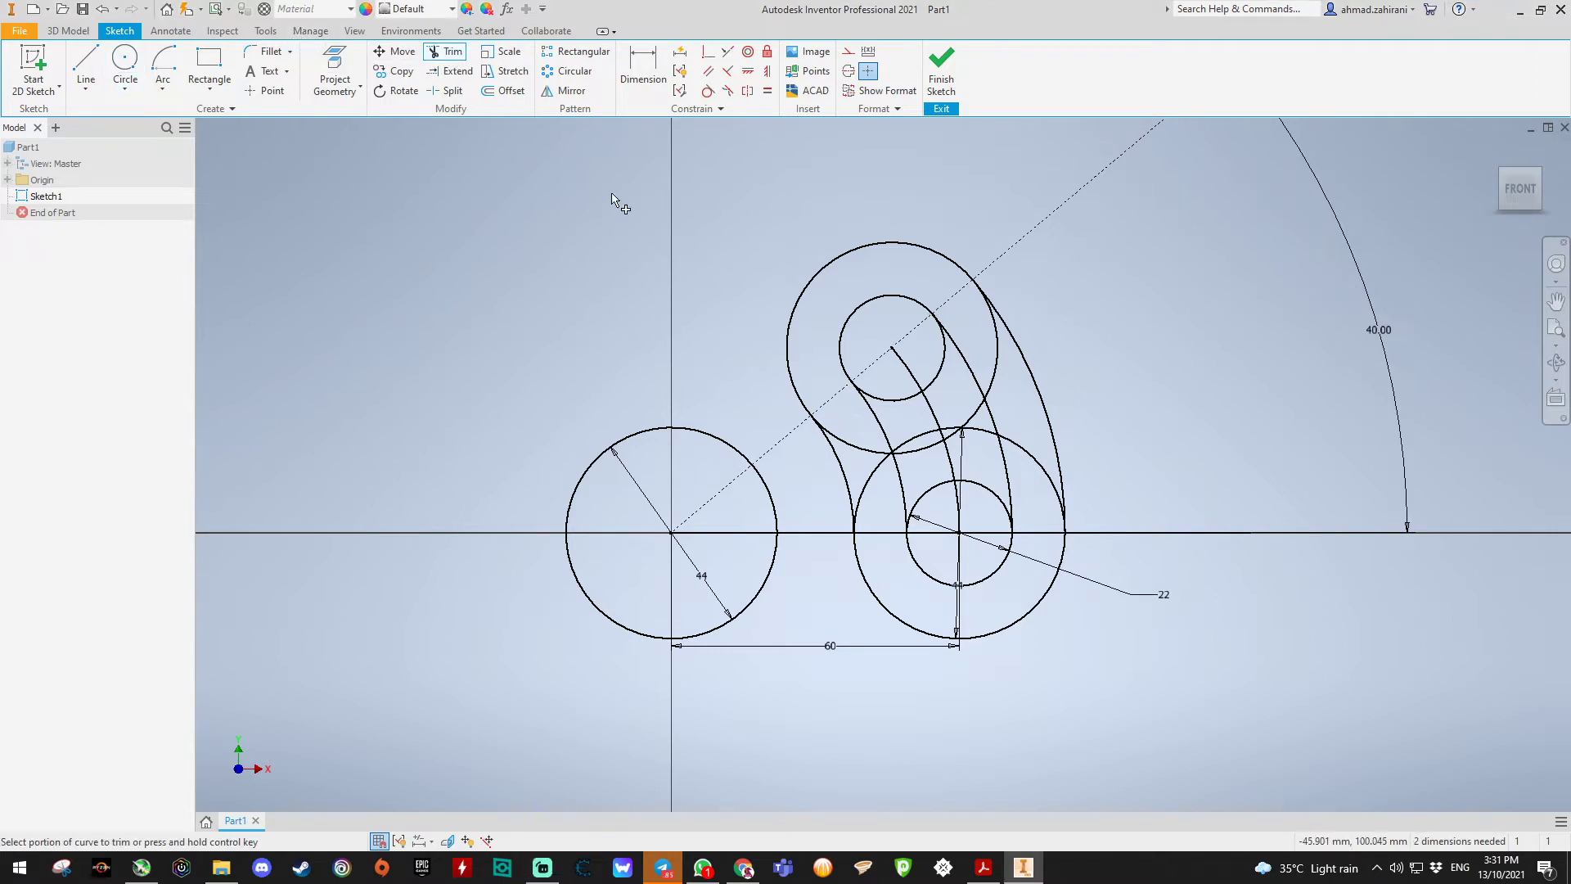
click(917, 378)
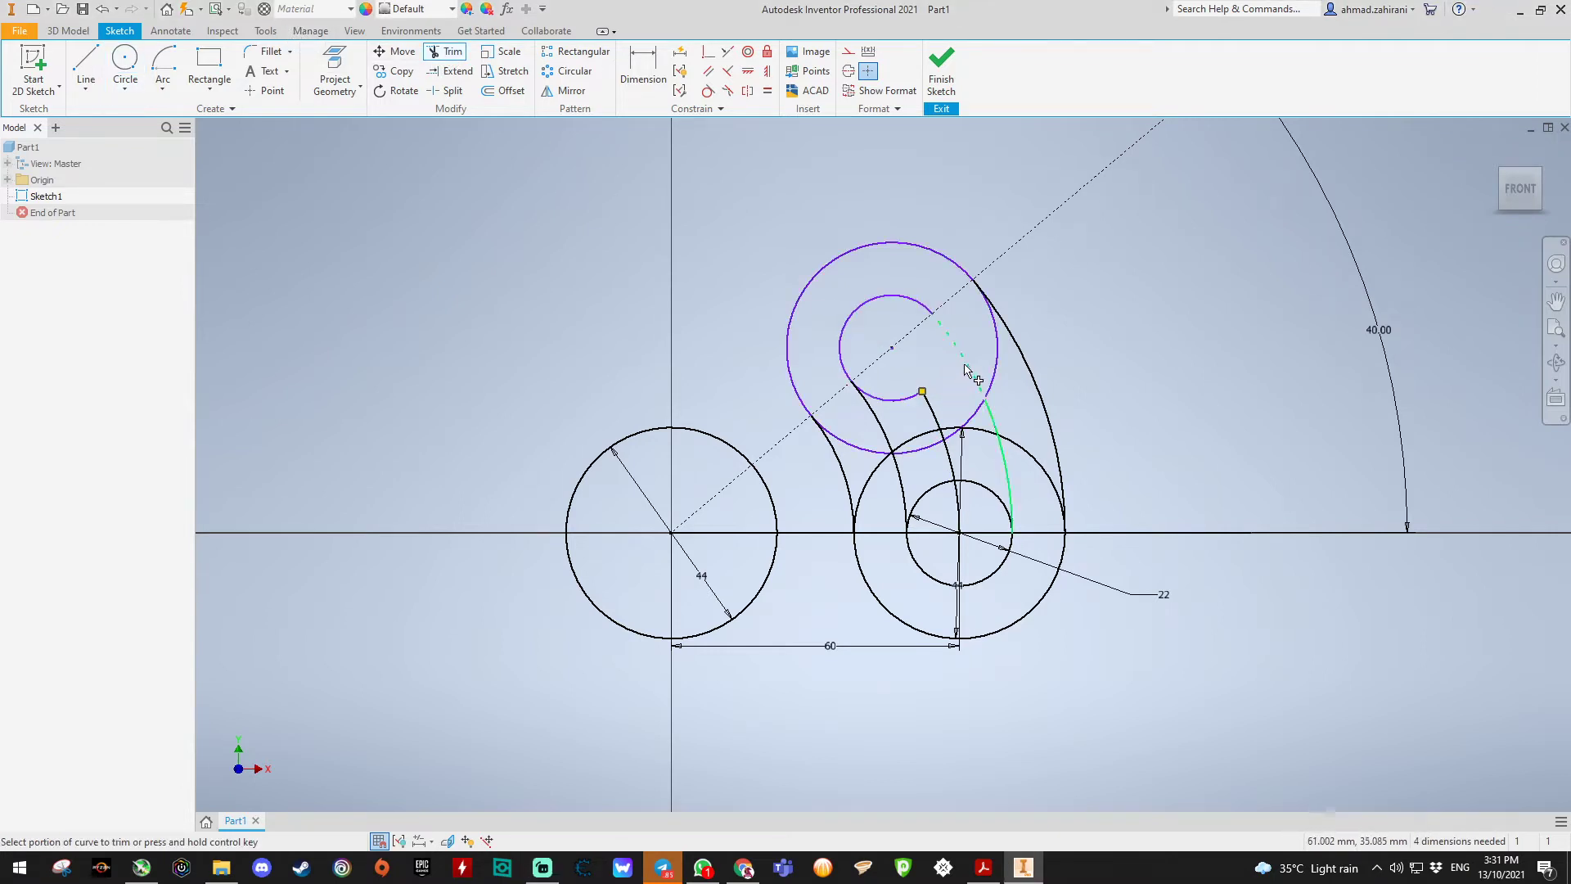
click(899, 401)
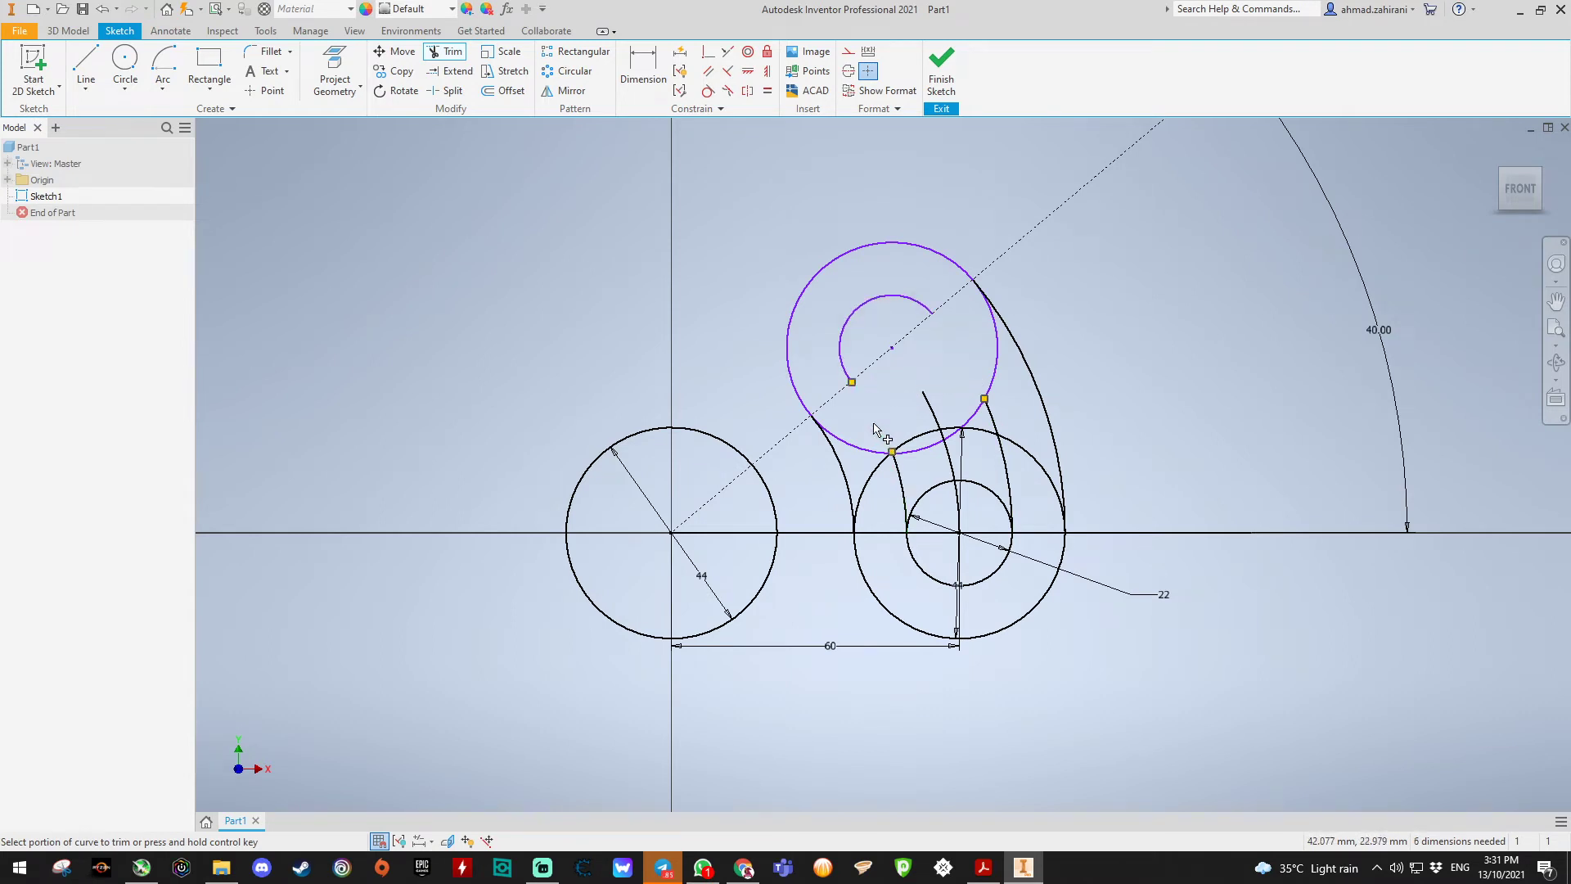
click(861, 447)
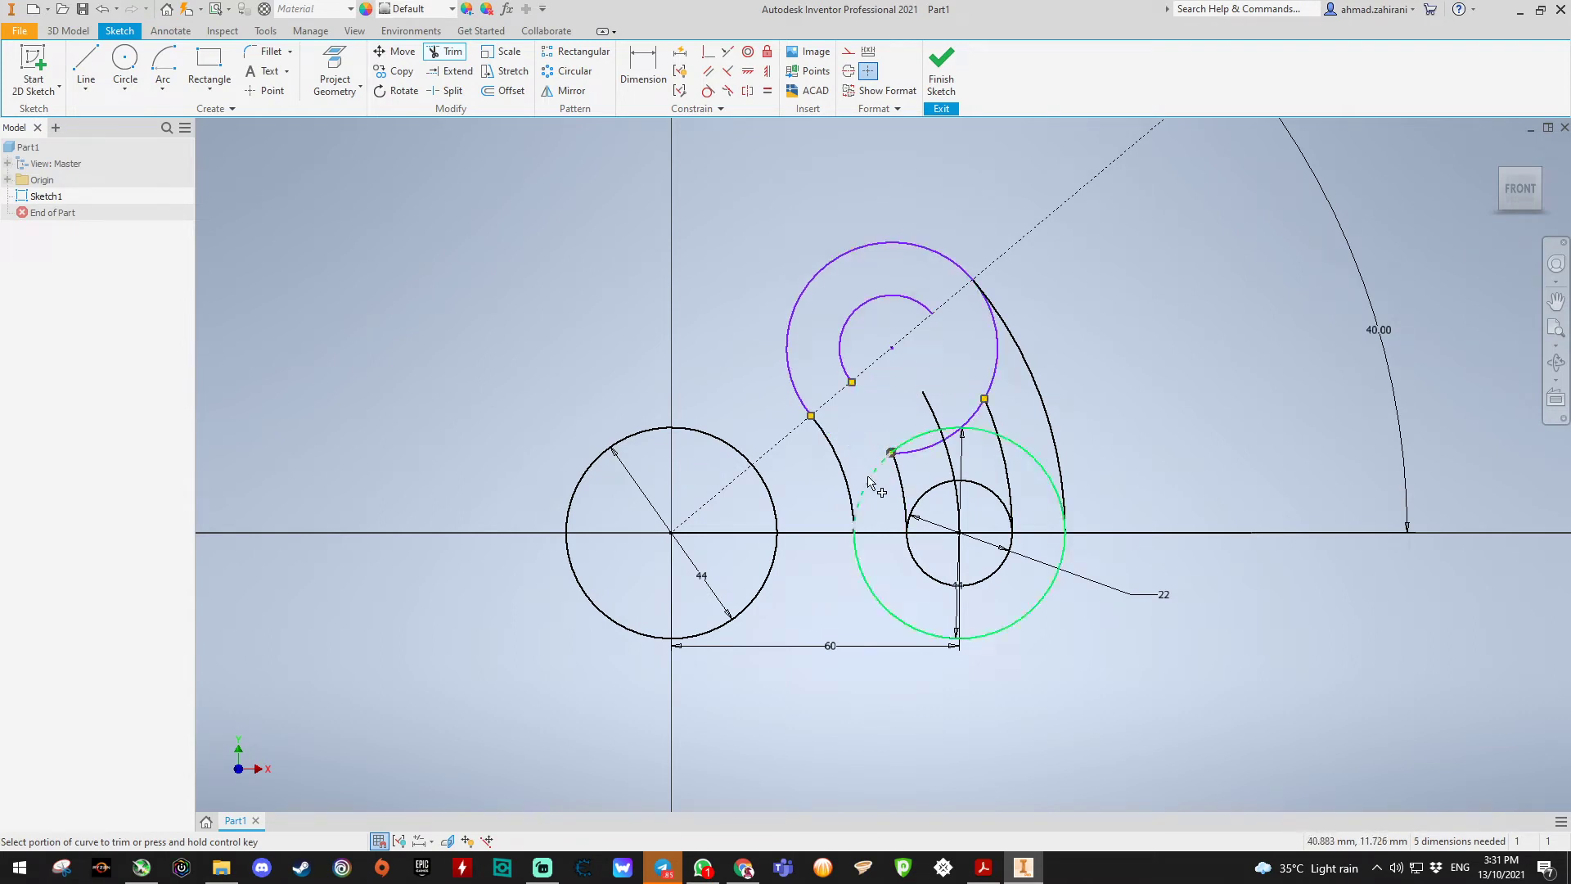
Step: Trim the remaining overlaps and inner arcs, leaving the closed outer slot outline and the 22 mm semicircles at its two ends
click(869, 481)
click(910, 446)
click(936, 417)
click(942, 432)
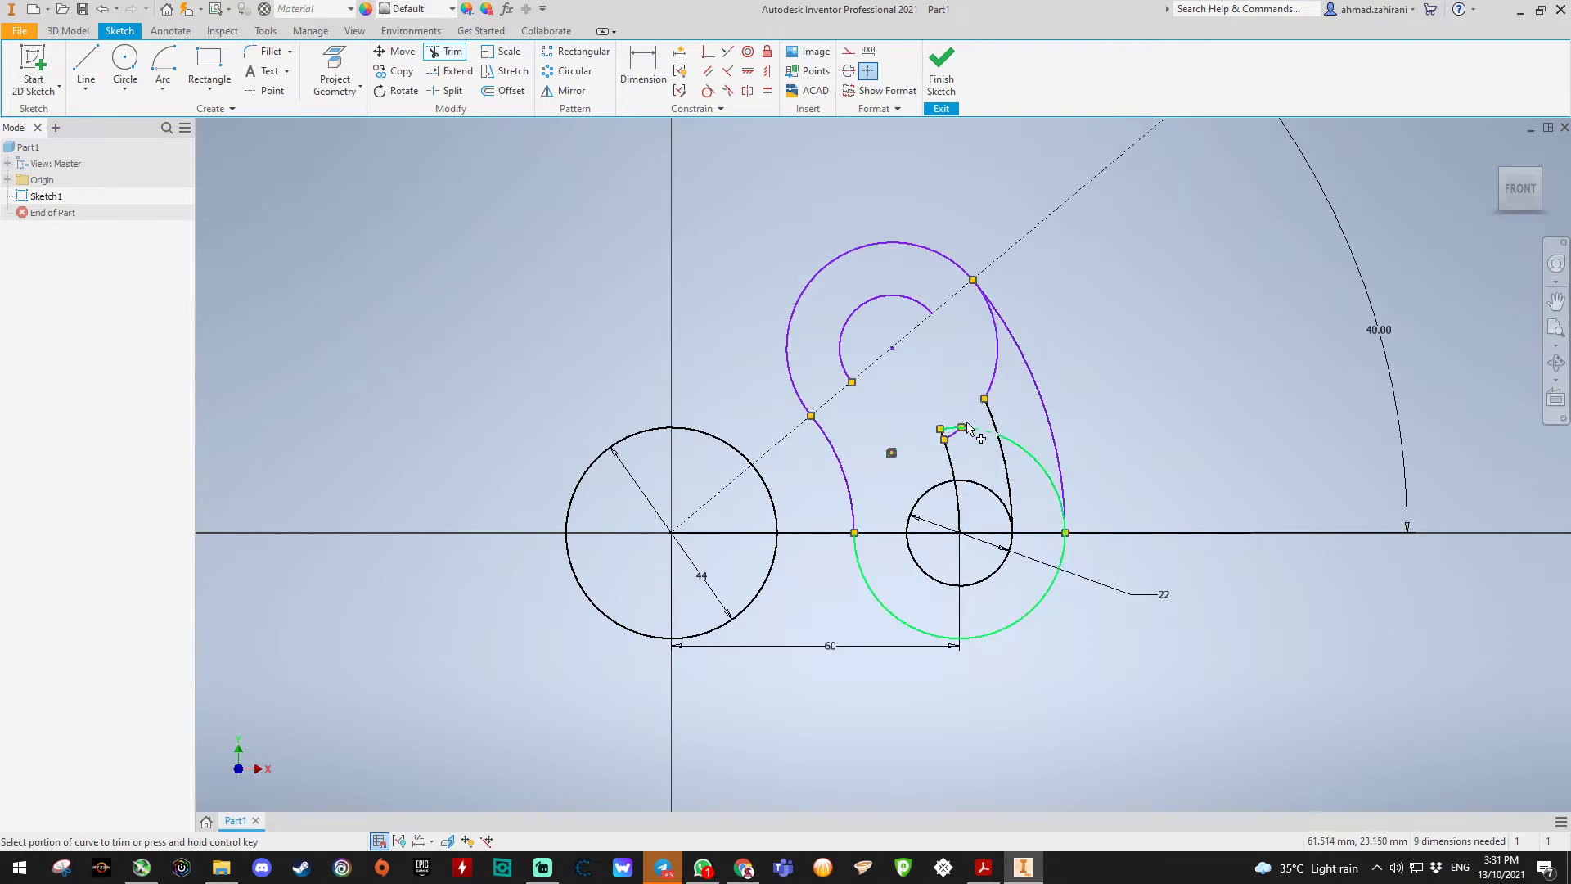
click(949, 432)
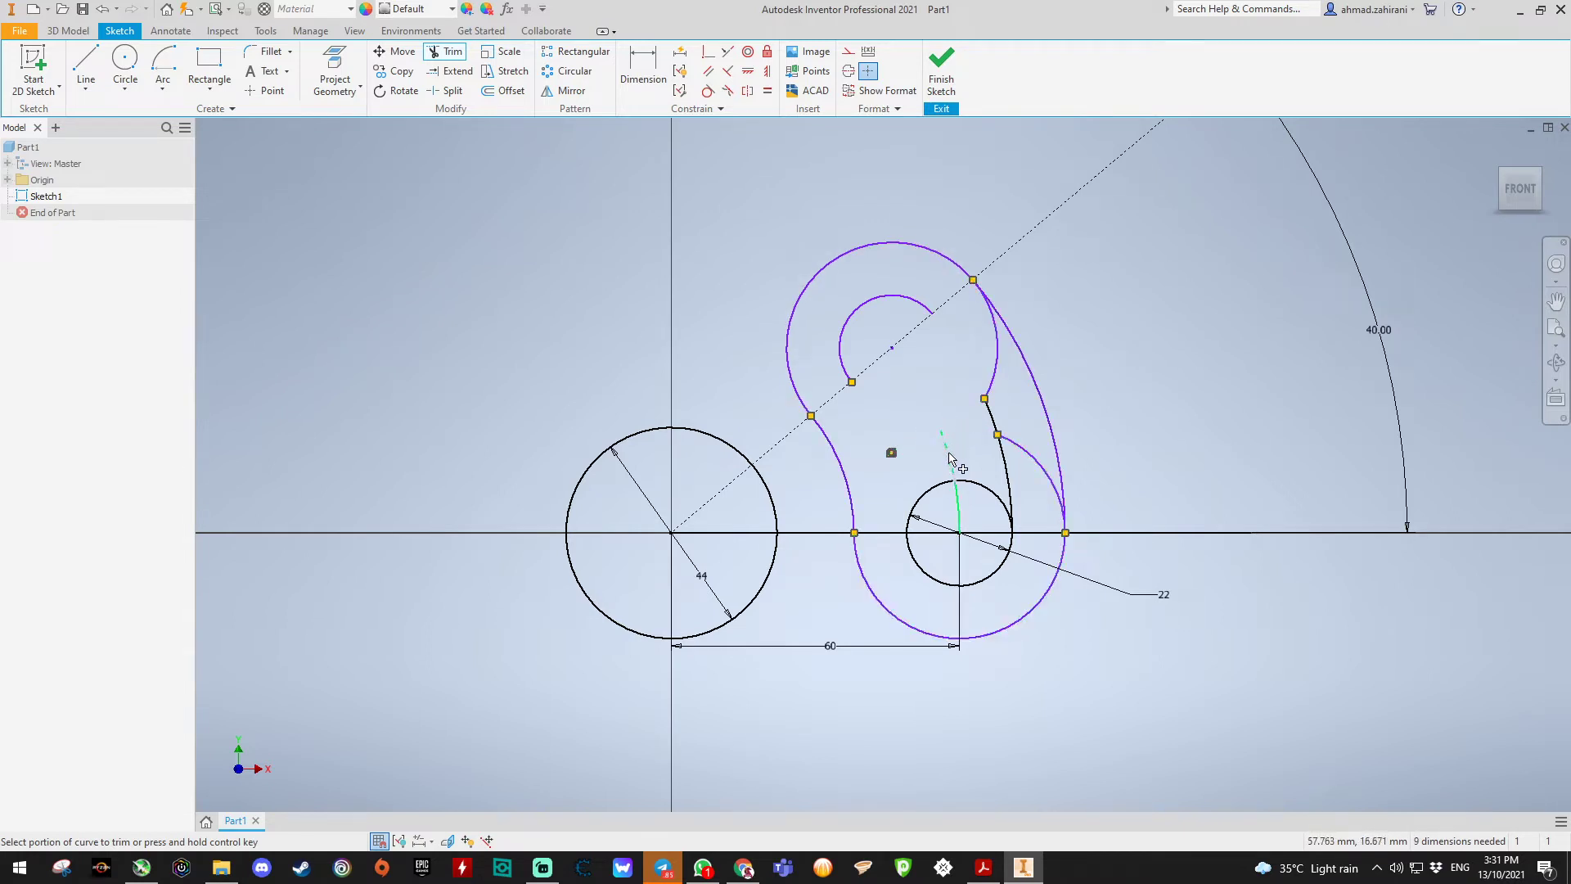
click(953, 458)
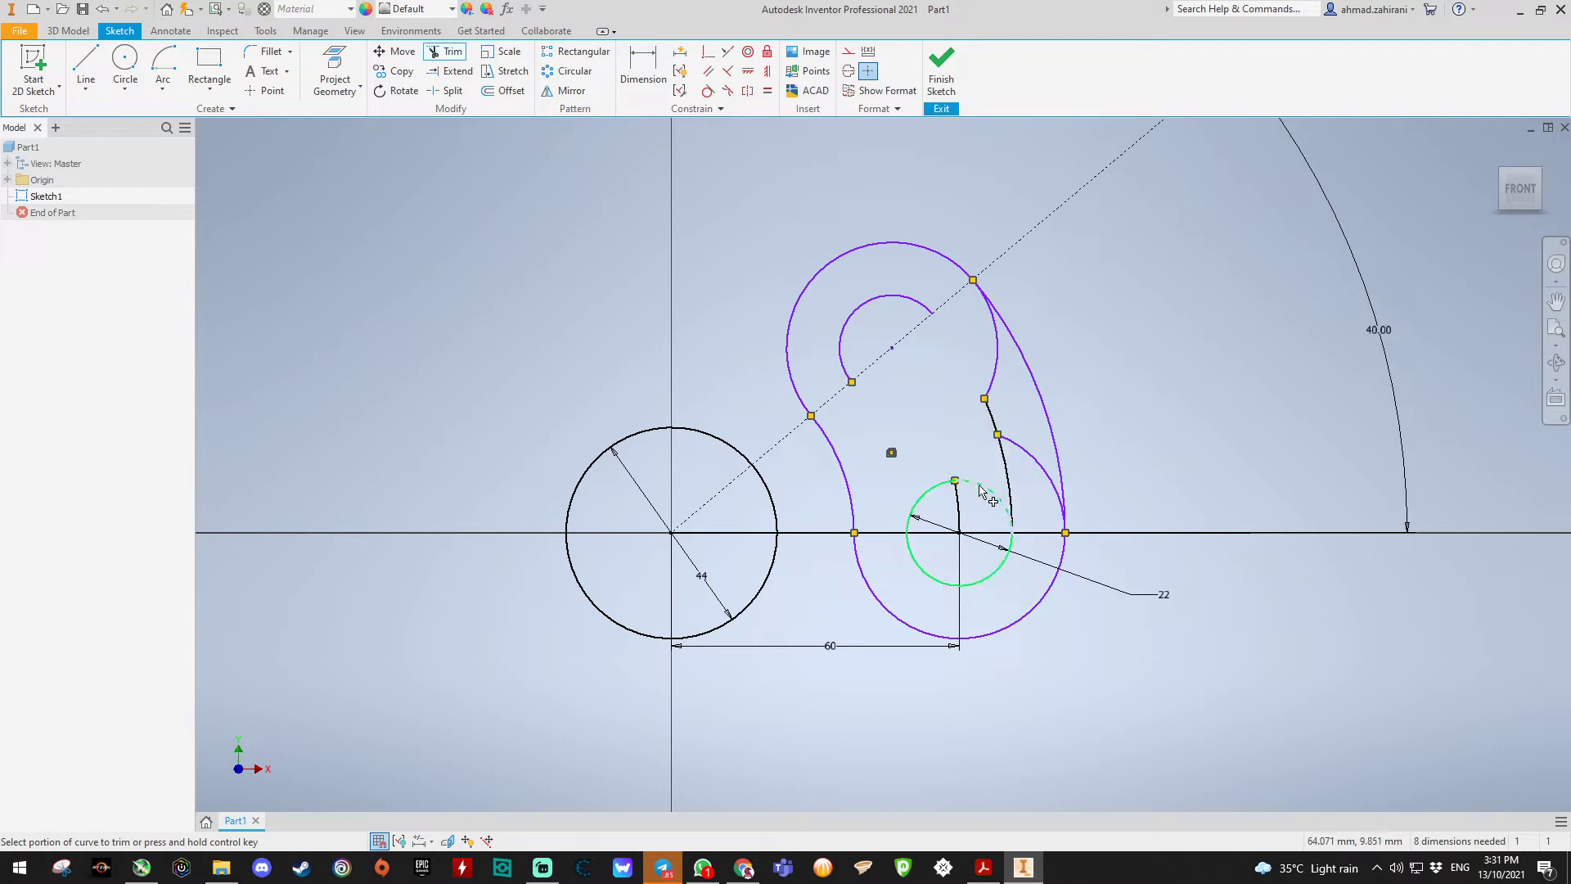
click(981, 490)
click(992, 372)
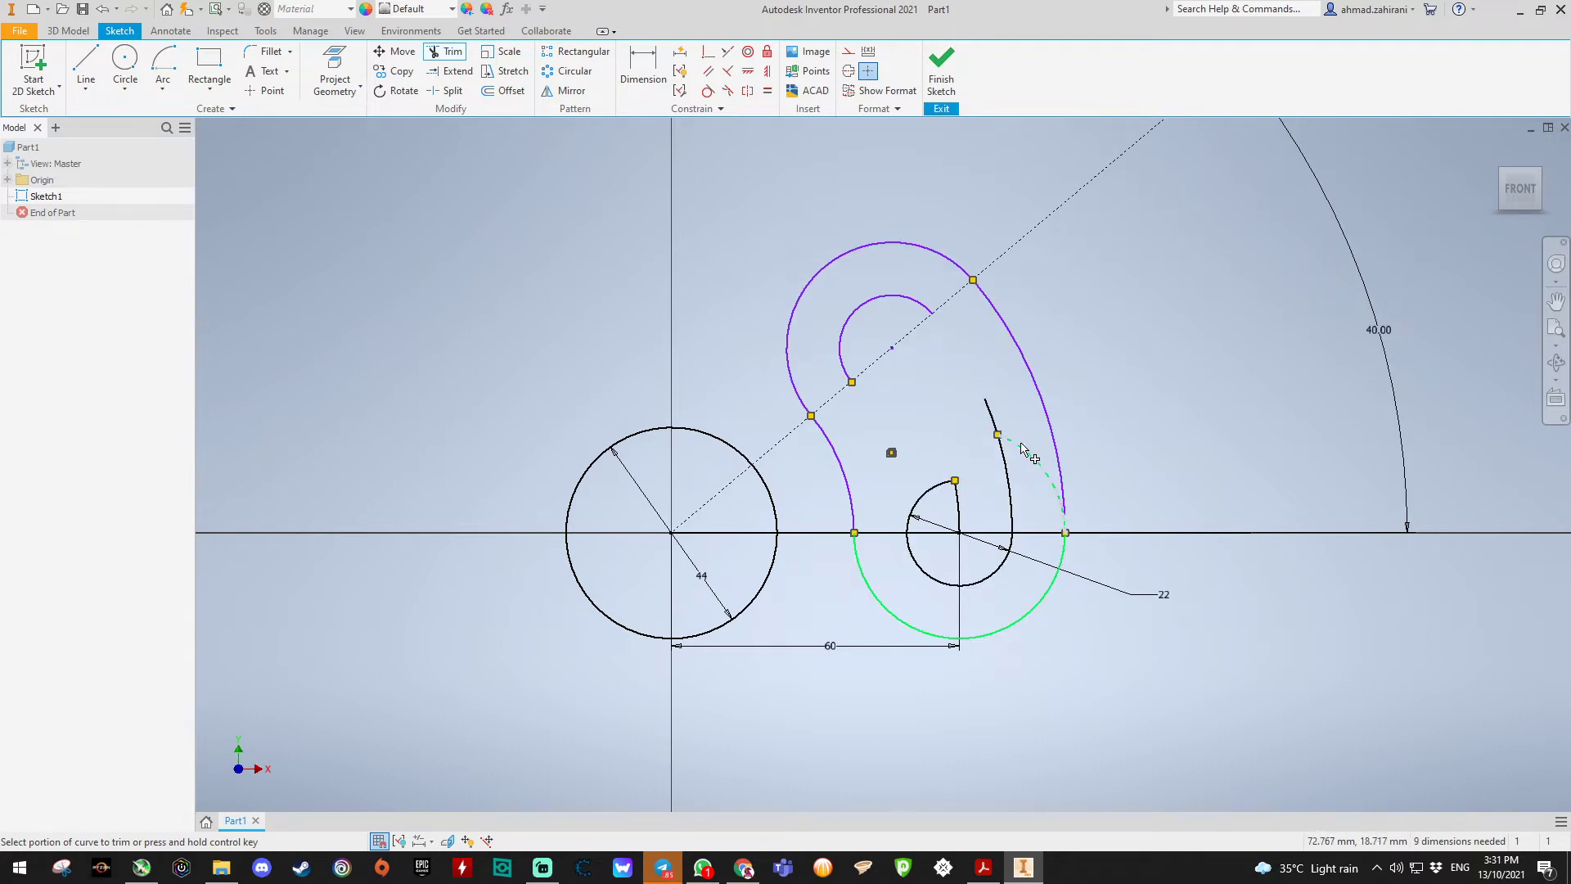
click(1023, 451)
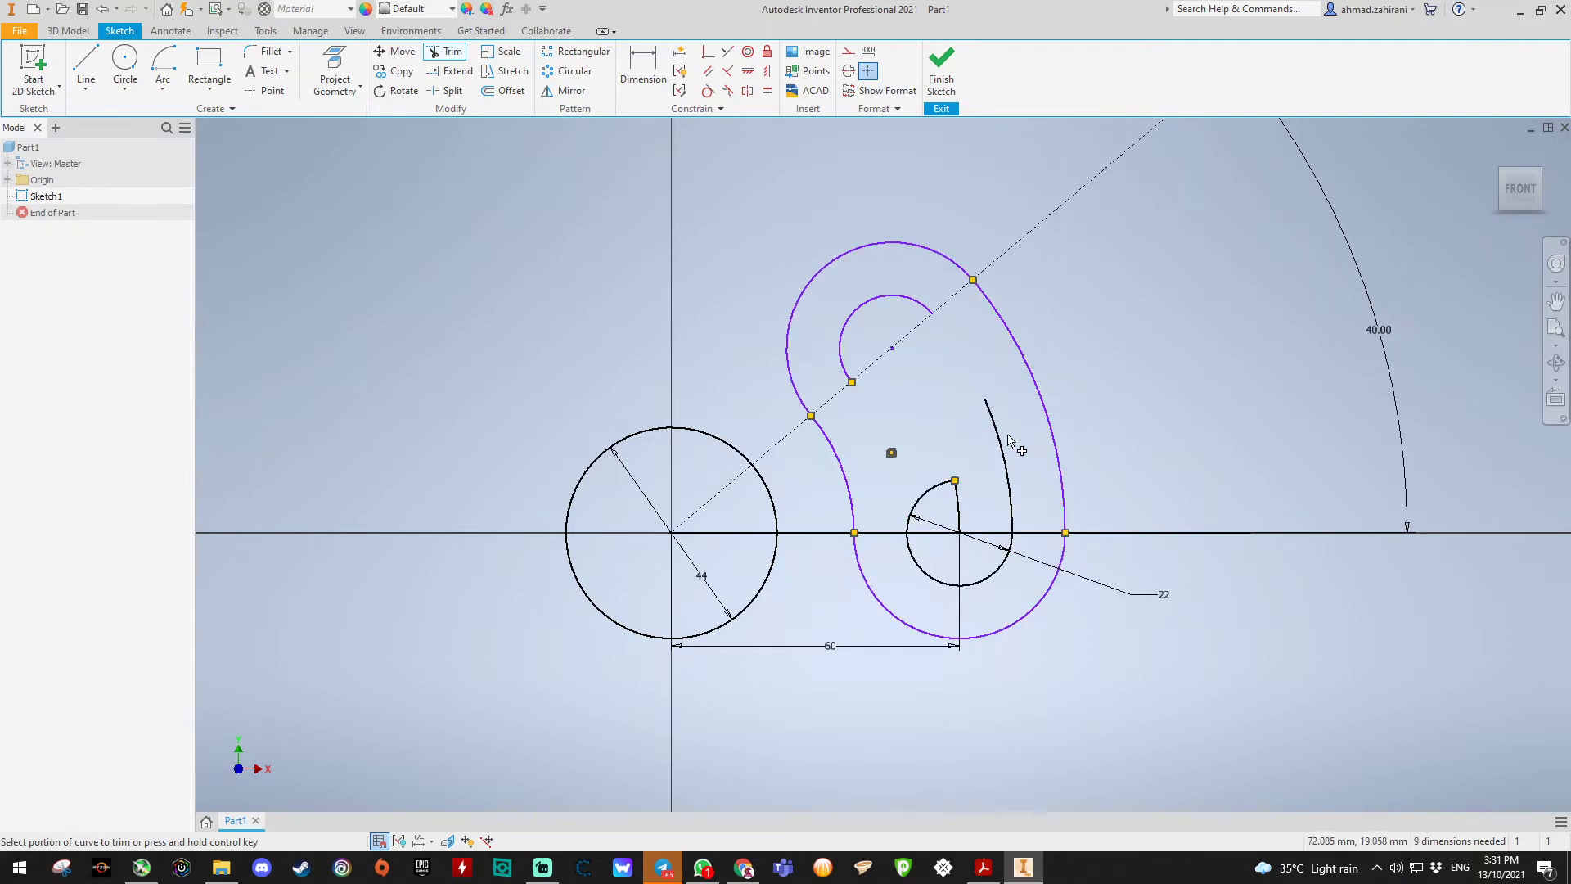
click(939, 494)
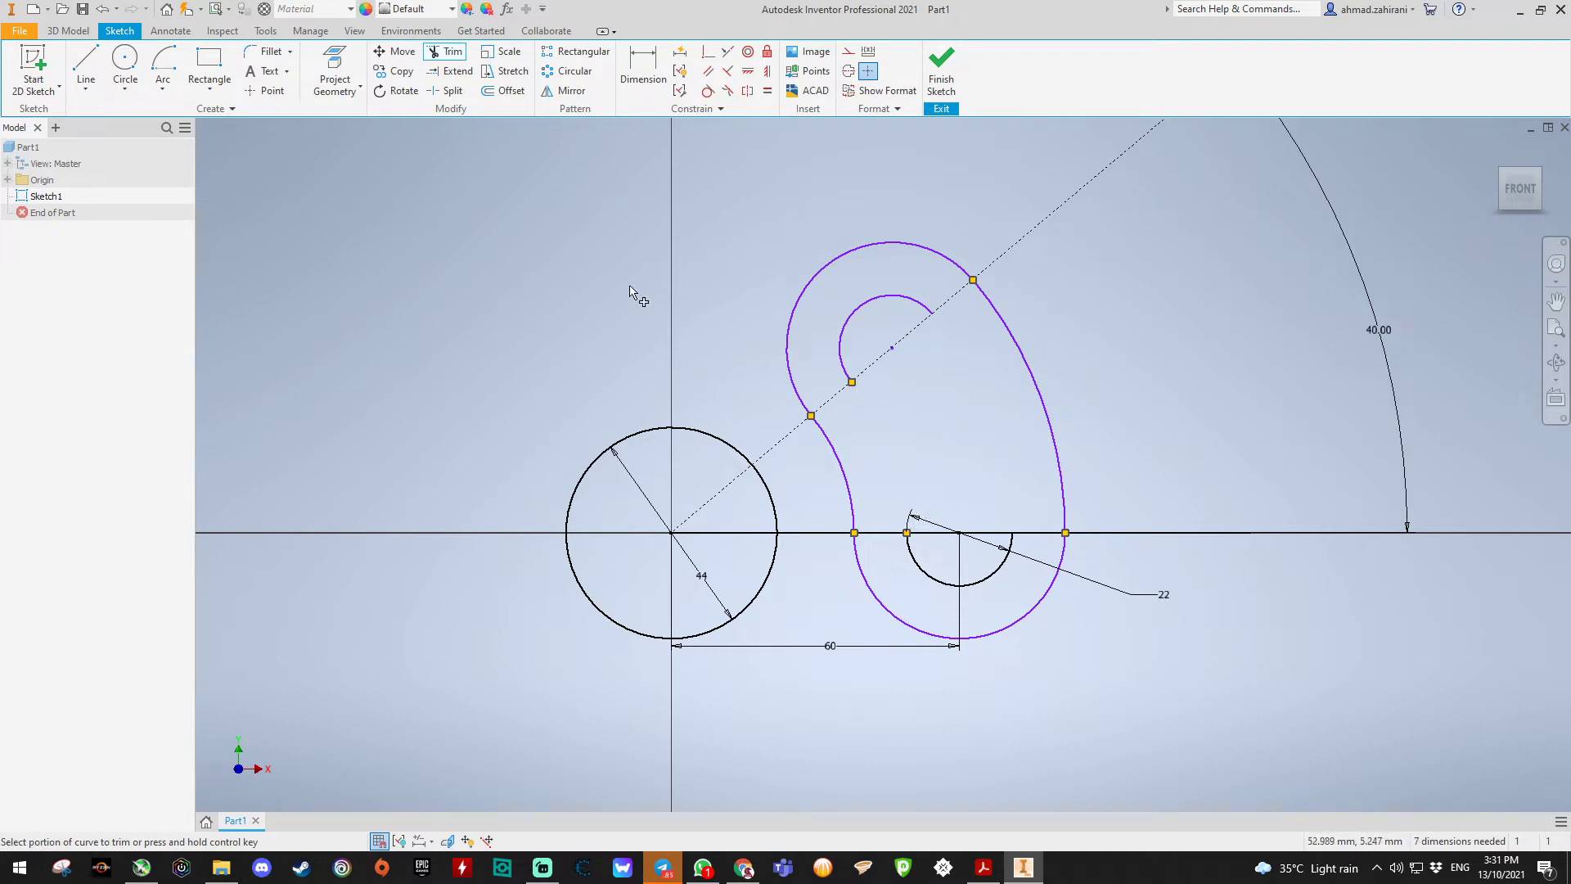
Step: Draw two centre-point arcs about the origin connecting the lower 22 mm semicircle's ends to the upper one's ends, closing the inner slot
click(163, 81)
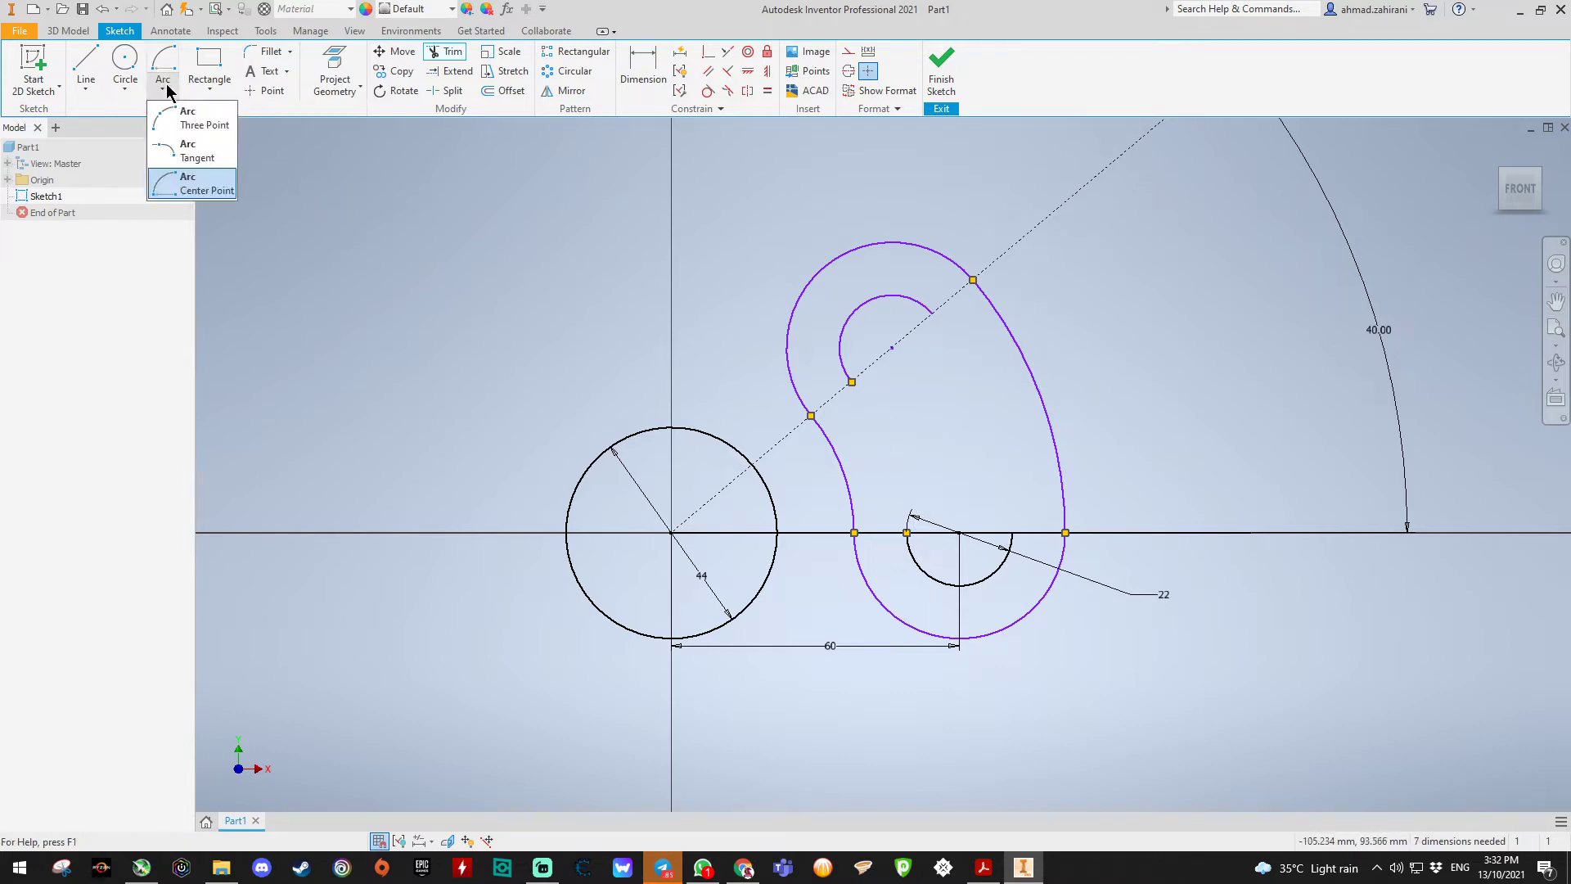
click(166, 180)
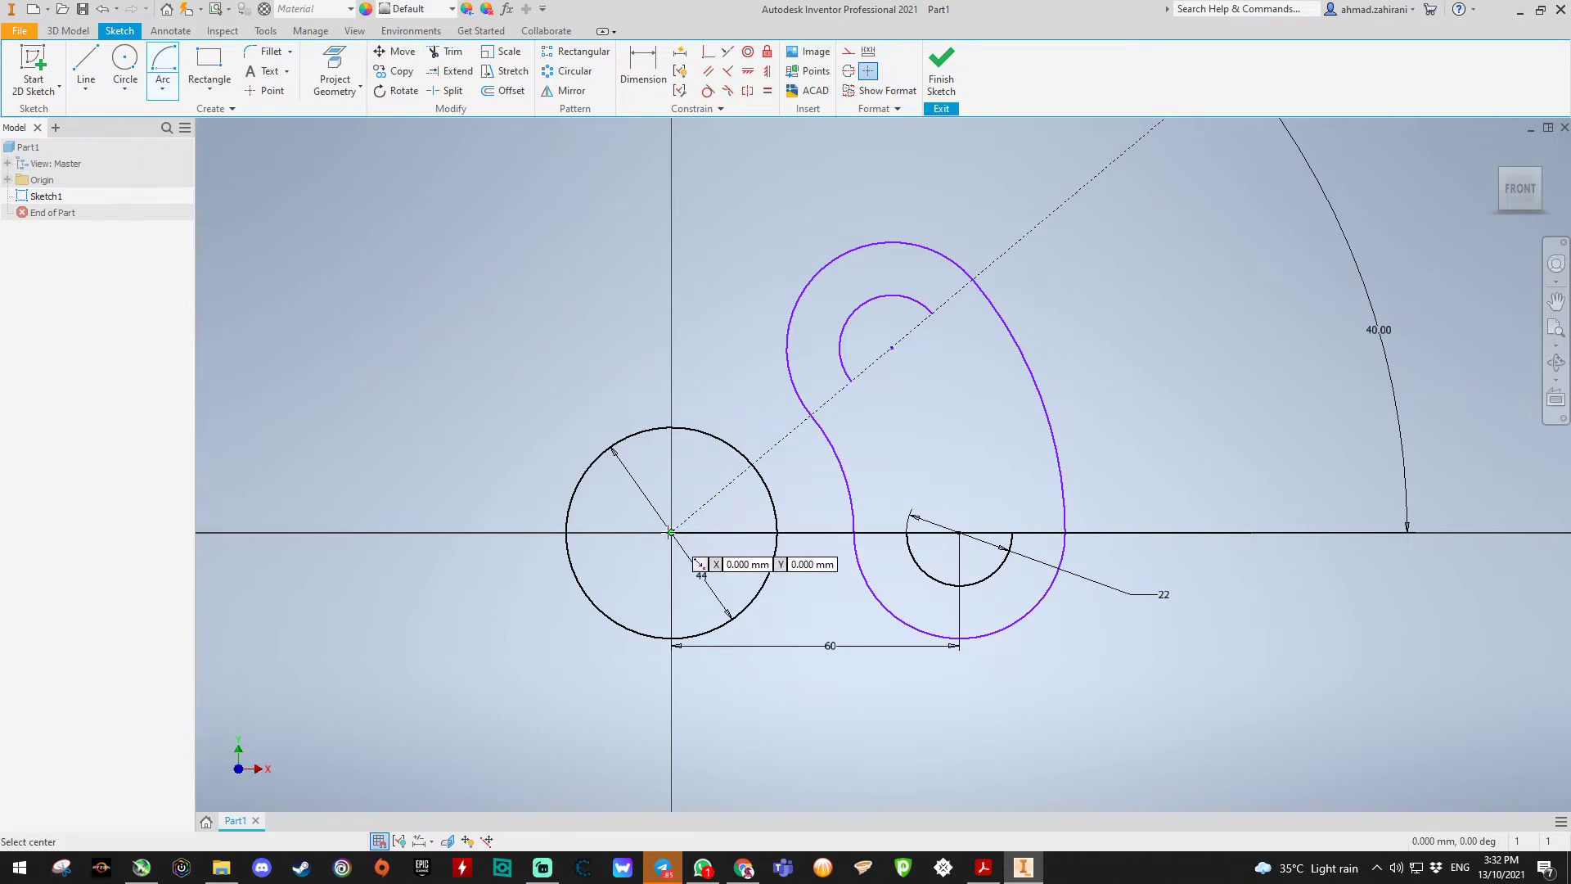
click(671, 532)
click(906, 533)
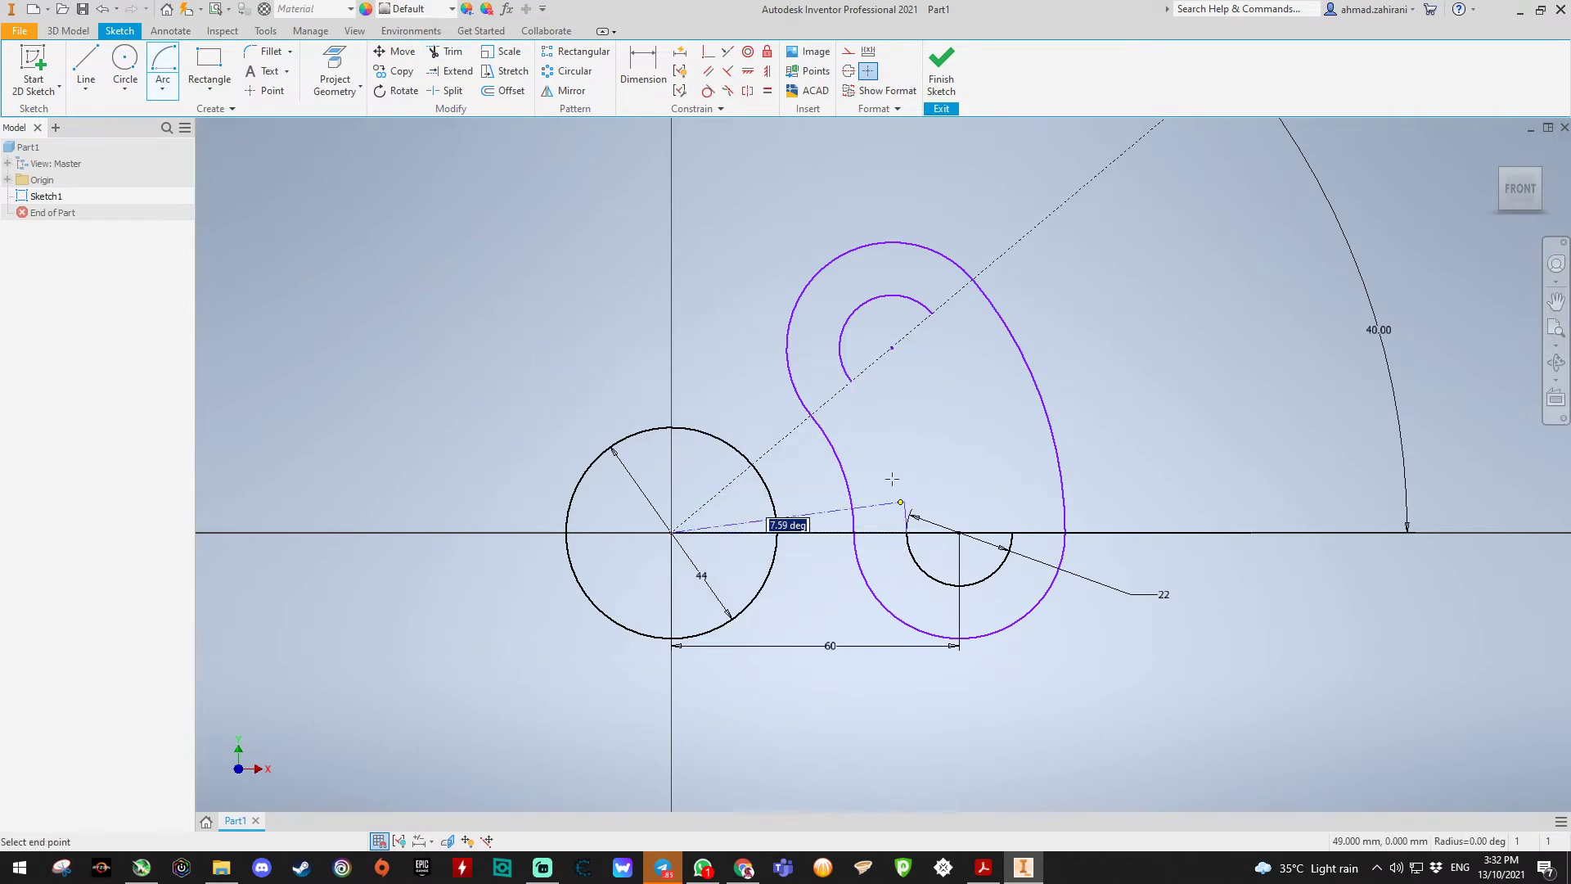
click(852, 382)
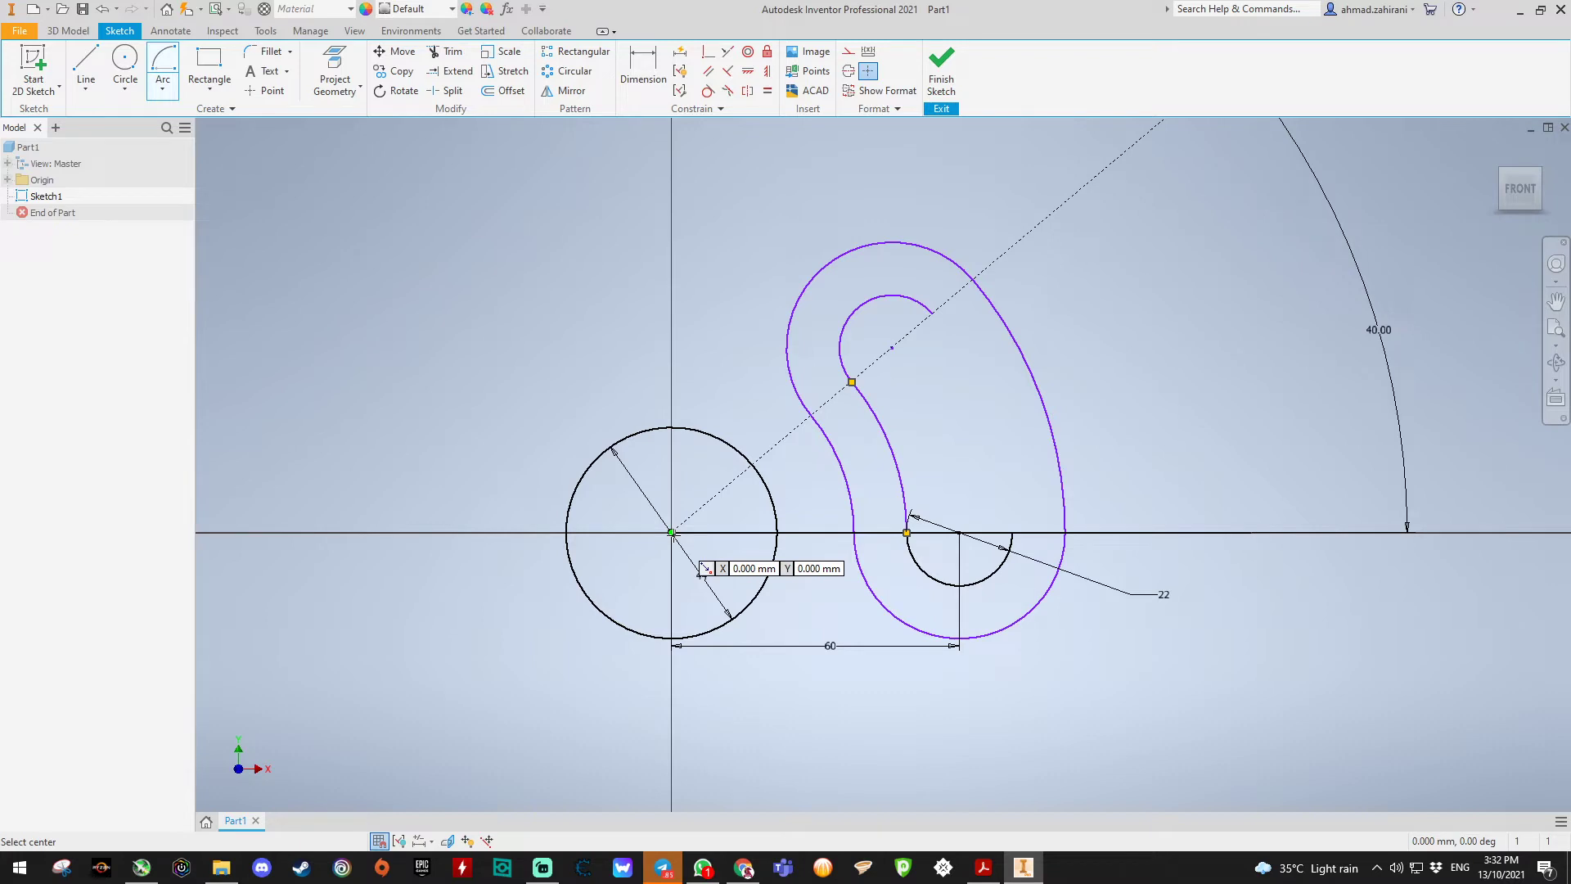
click(671, 533)
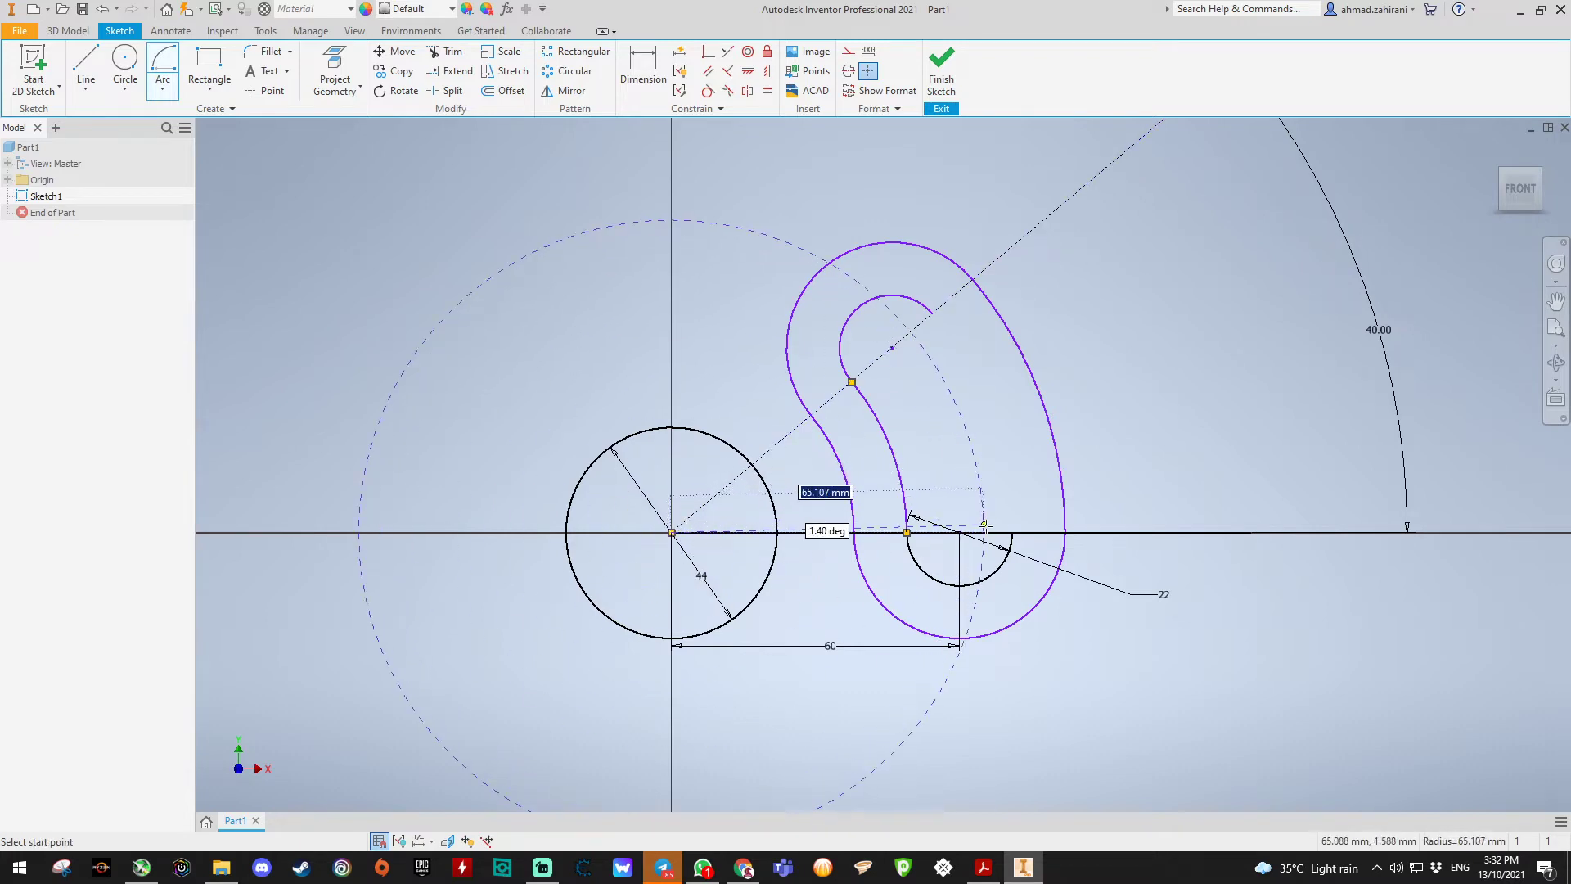
click(1012, 533)
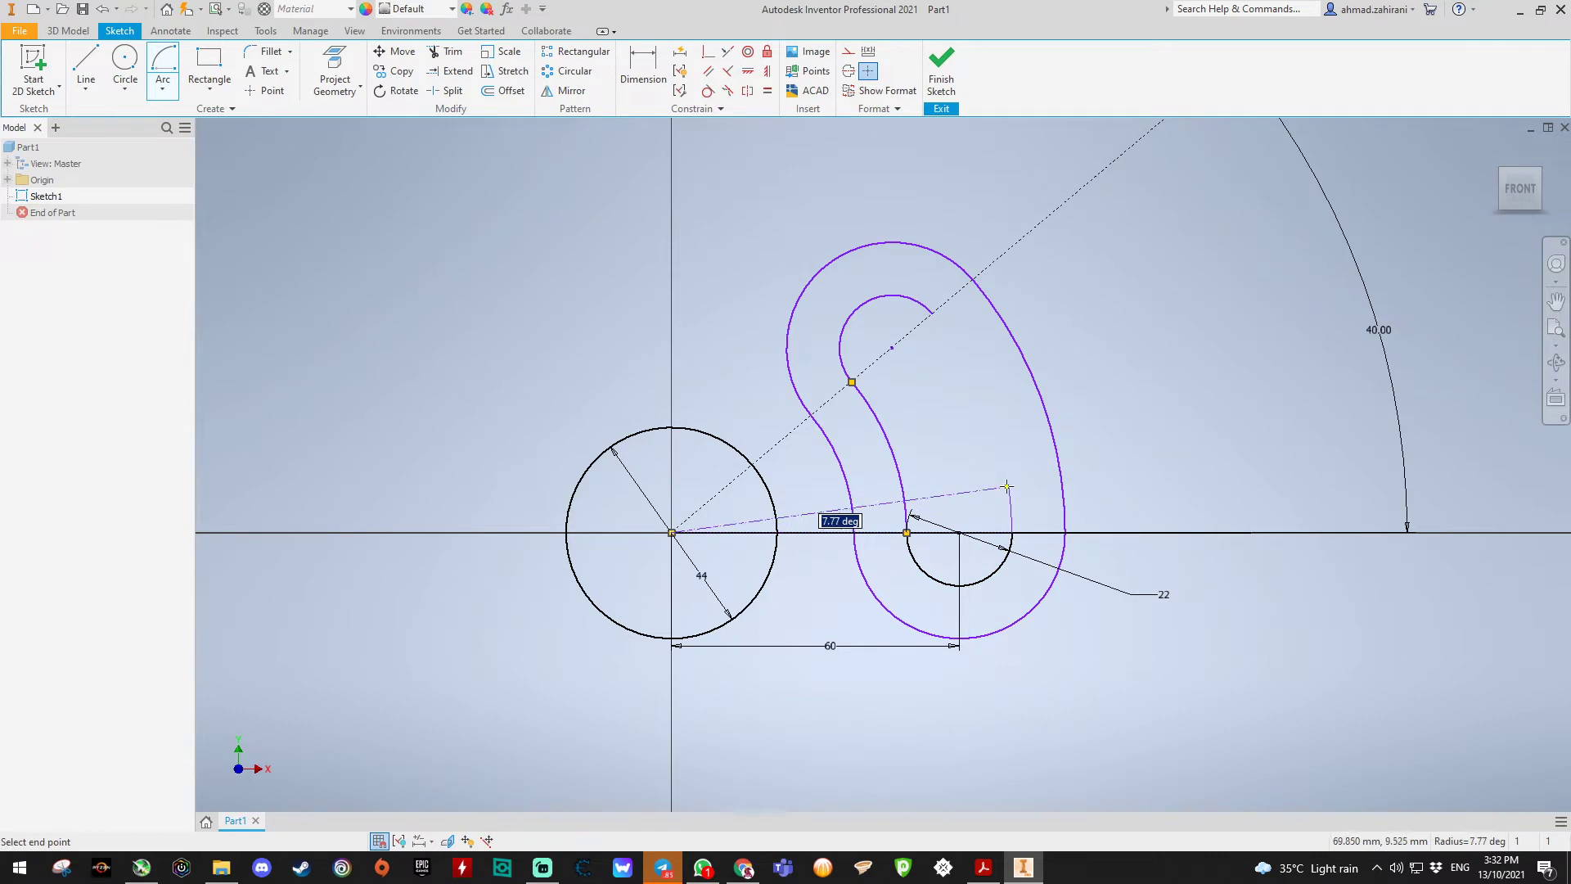
click(934, 315)
key(Escape)
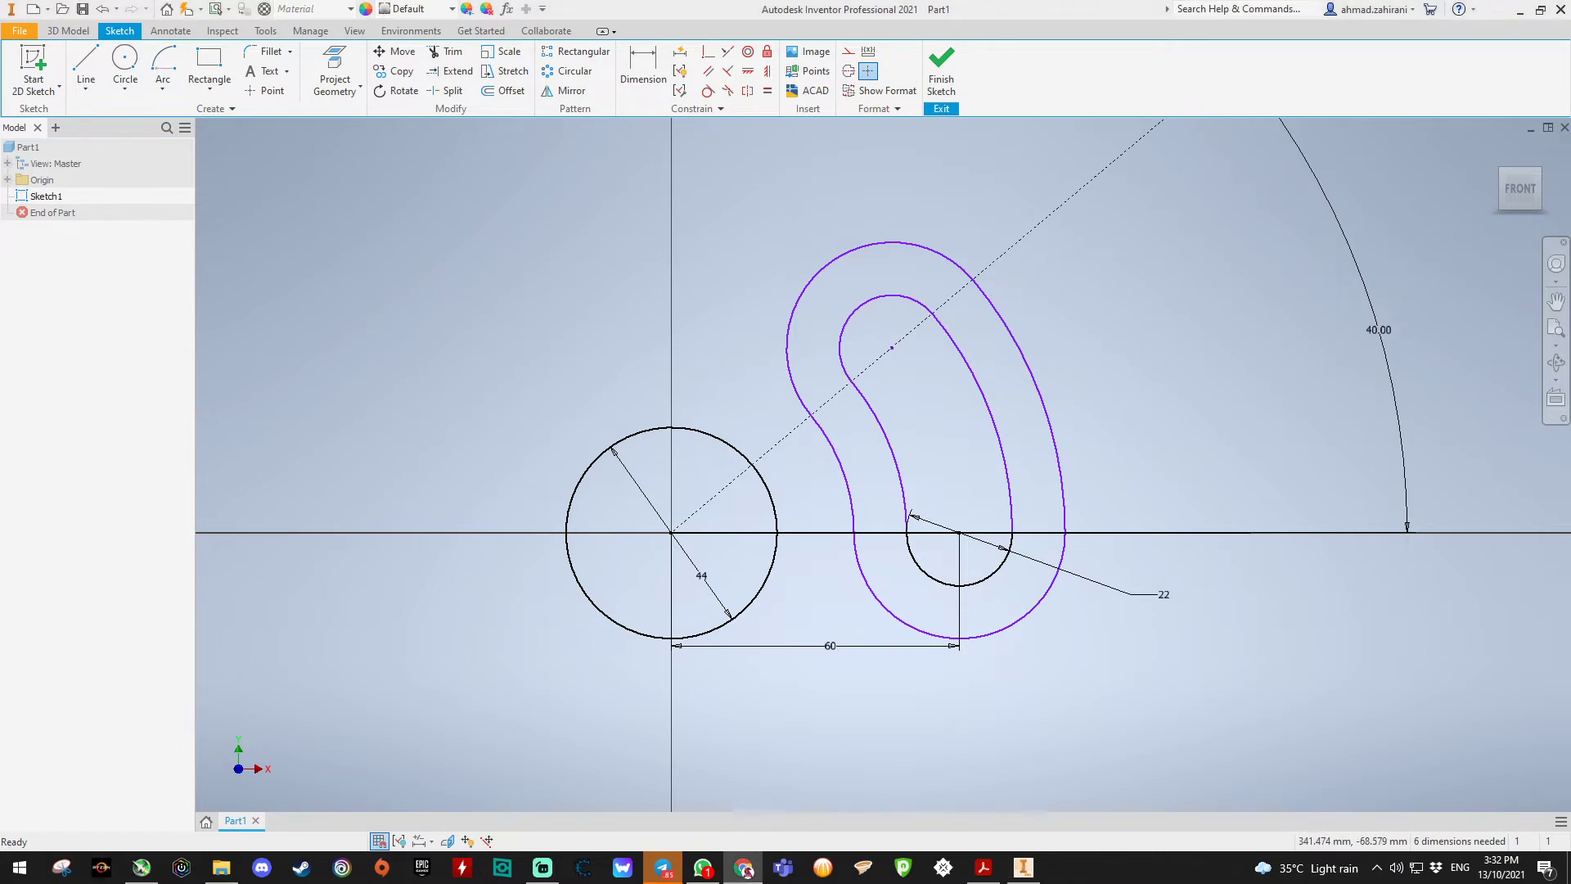
Step: Check the Assignment 2 slide and draw a 44 mm circle centred on the horizontal line about 87 mm left of the origin
drag(1570, 227, 775, 92)
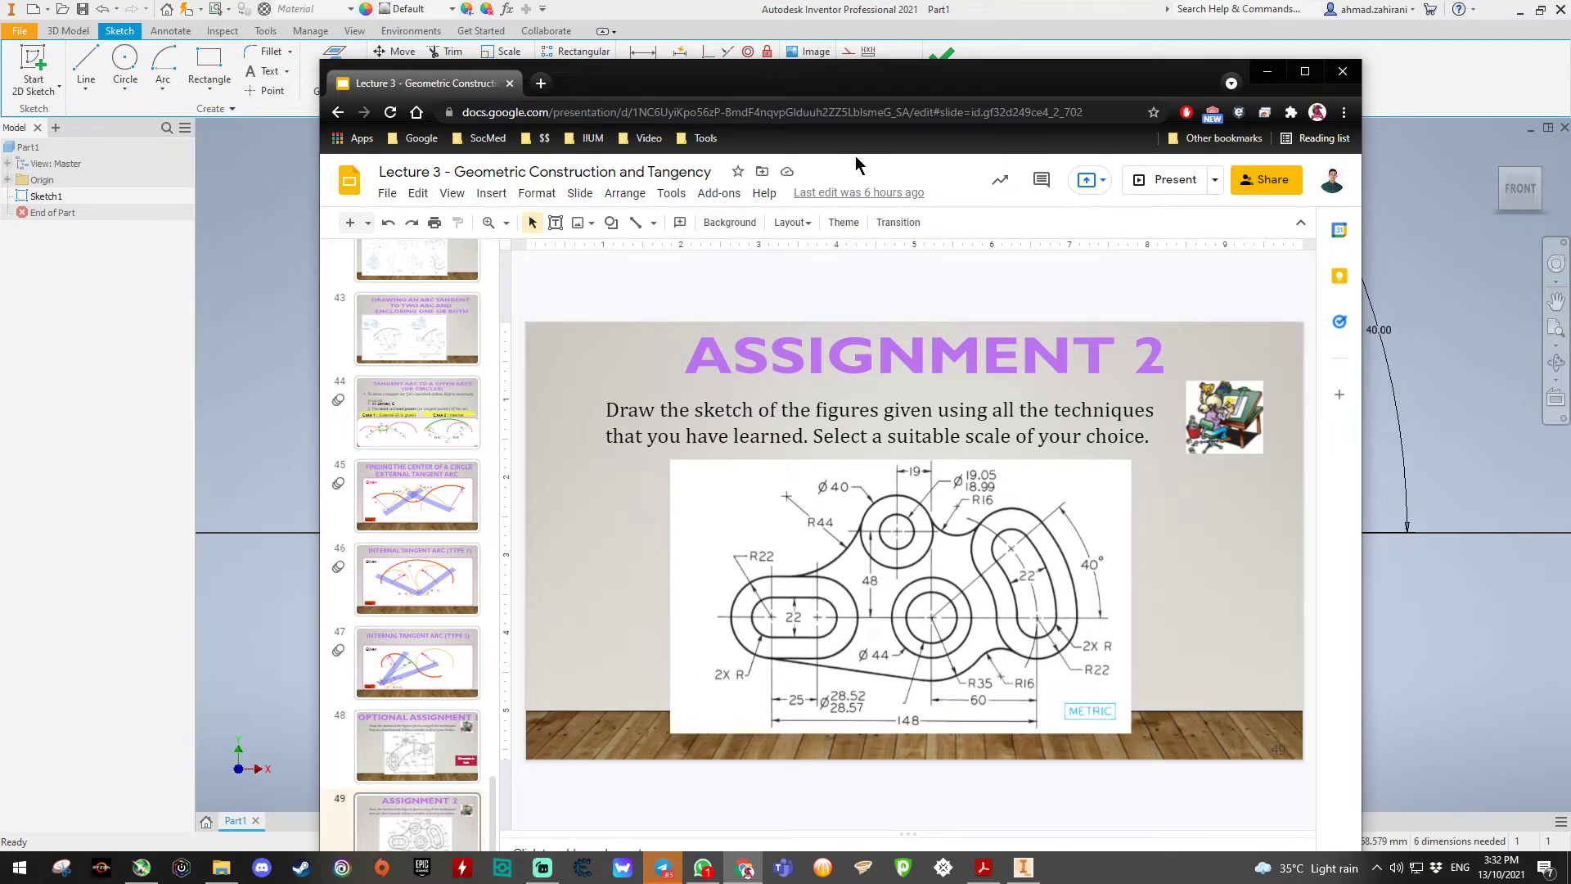
drag(829, 84, 1570, 116)
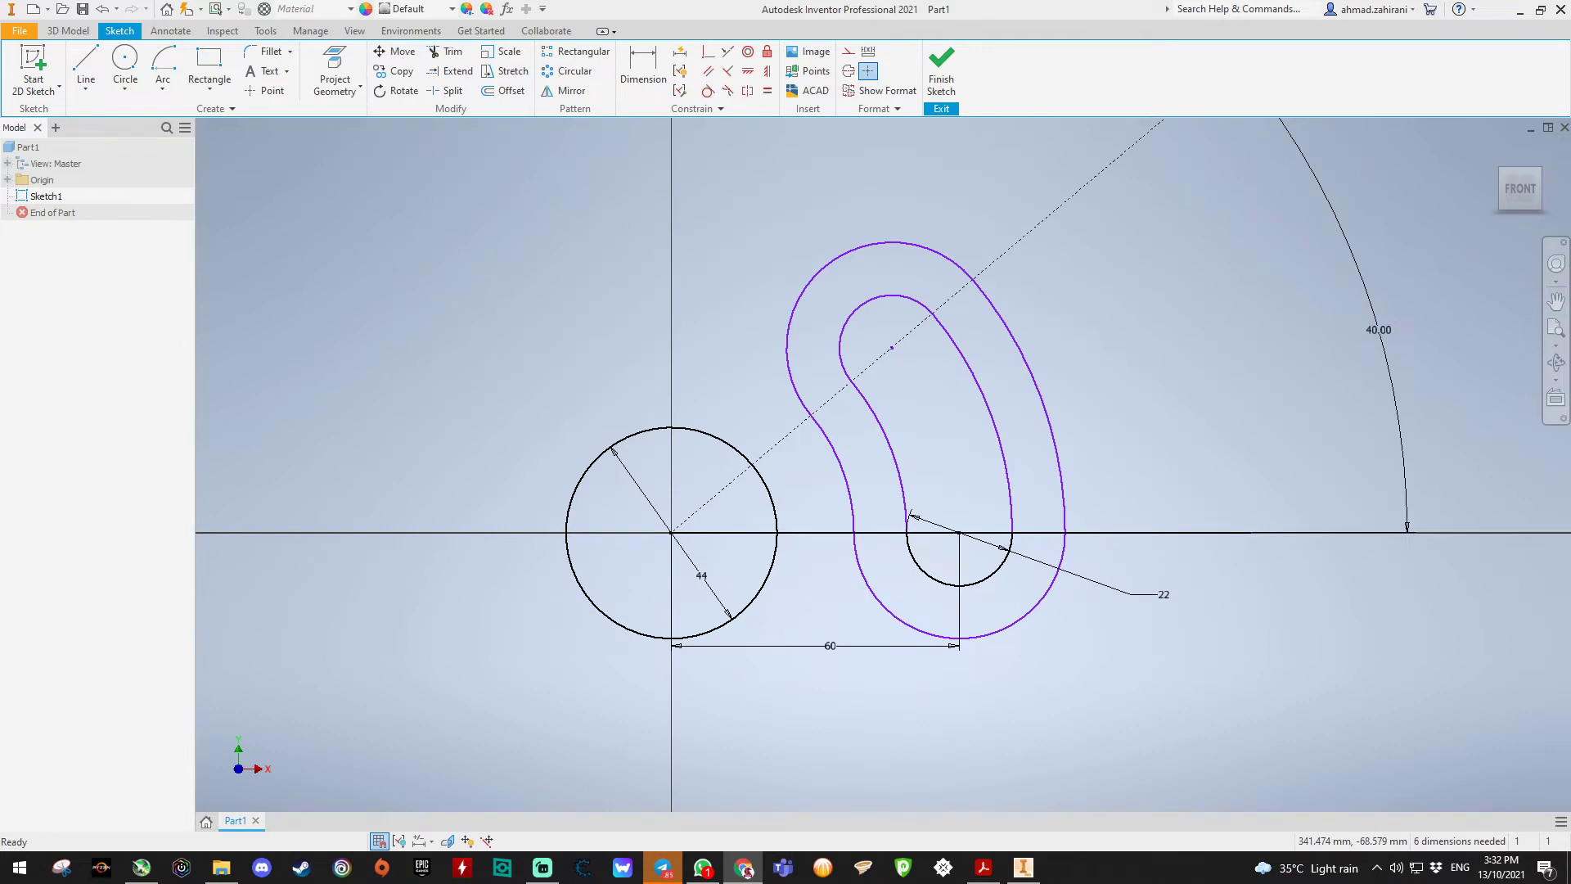
scroll(491, 483, up, 3)
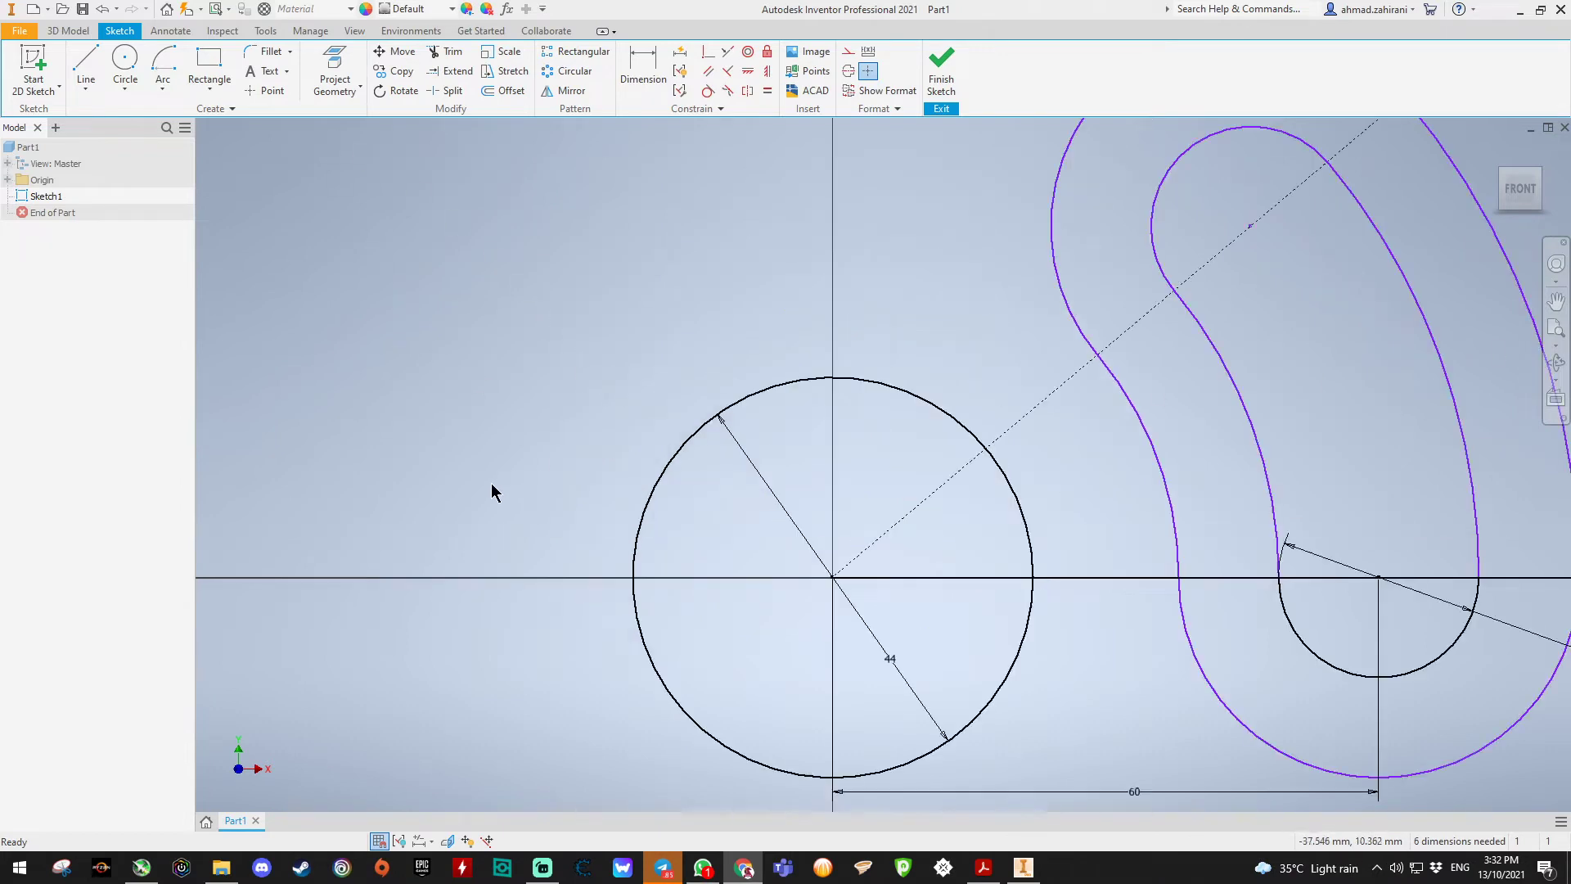
scroll(483, 513, down, 6)
scroll(257, 524, up, 3)
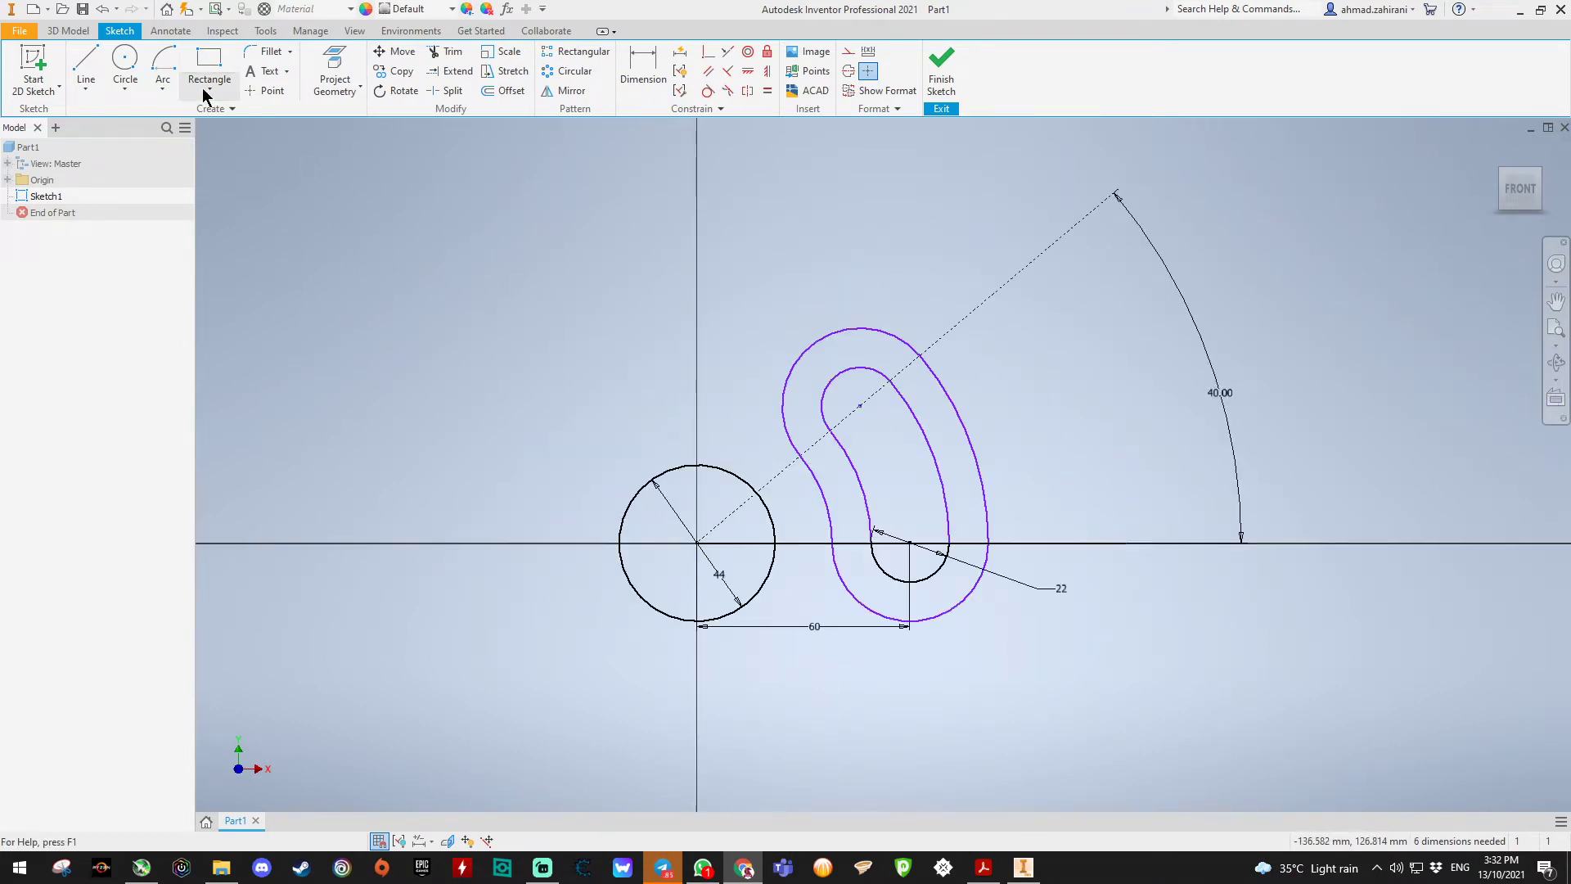
click(125, 64)
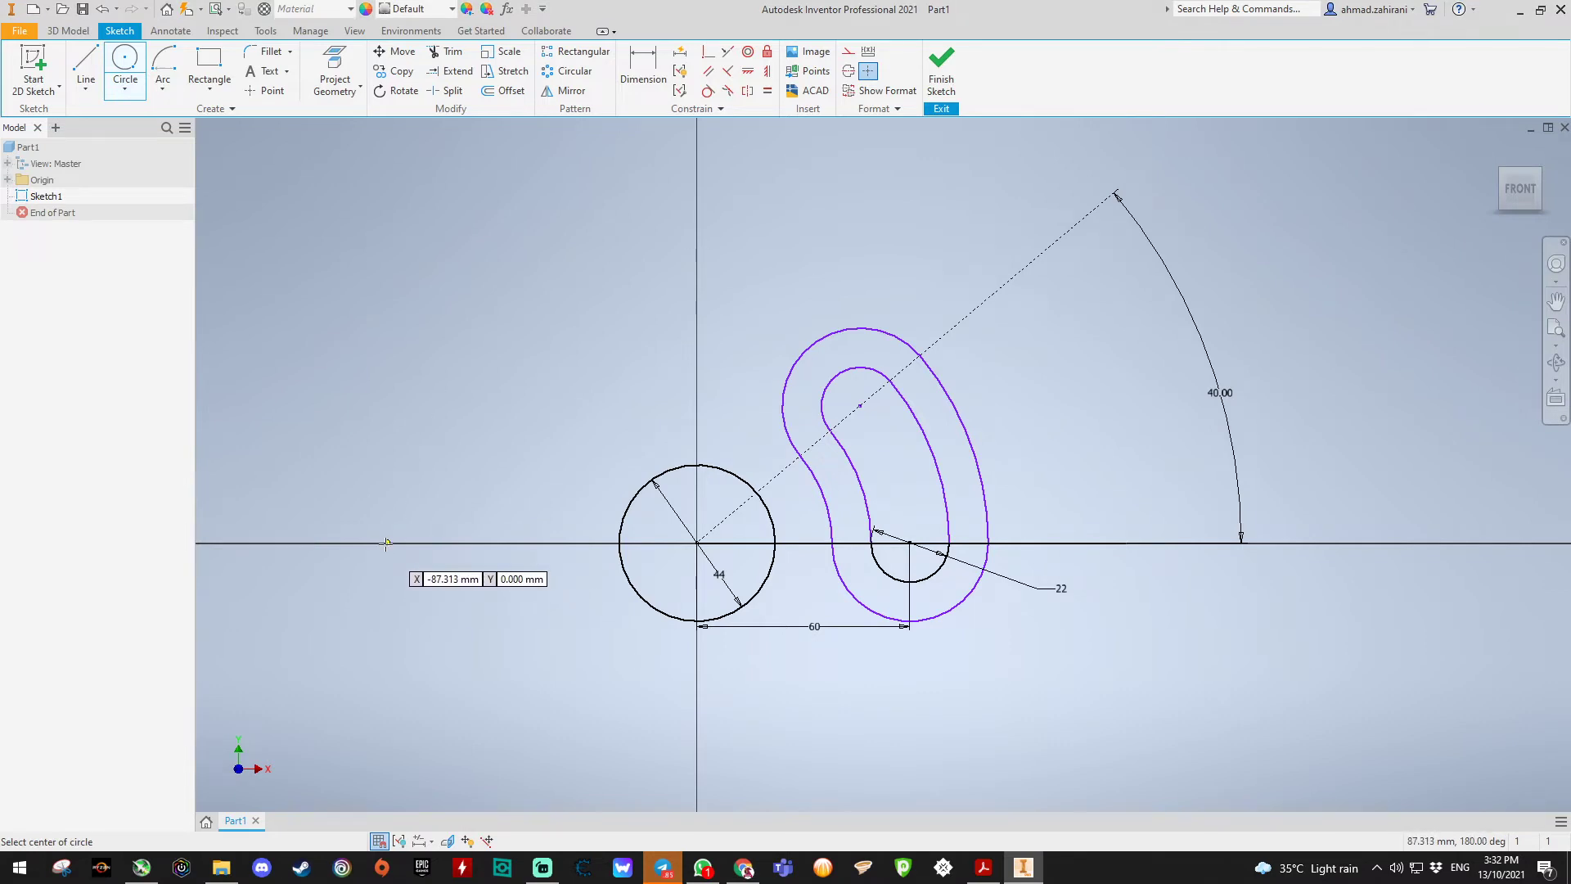
click(386, 543)
text(44)
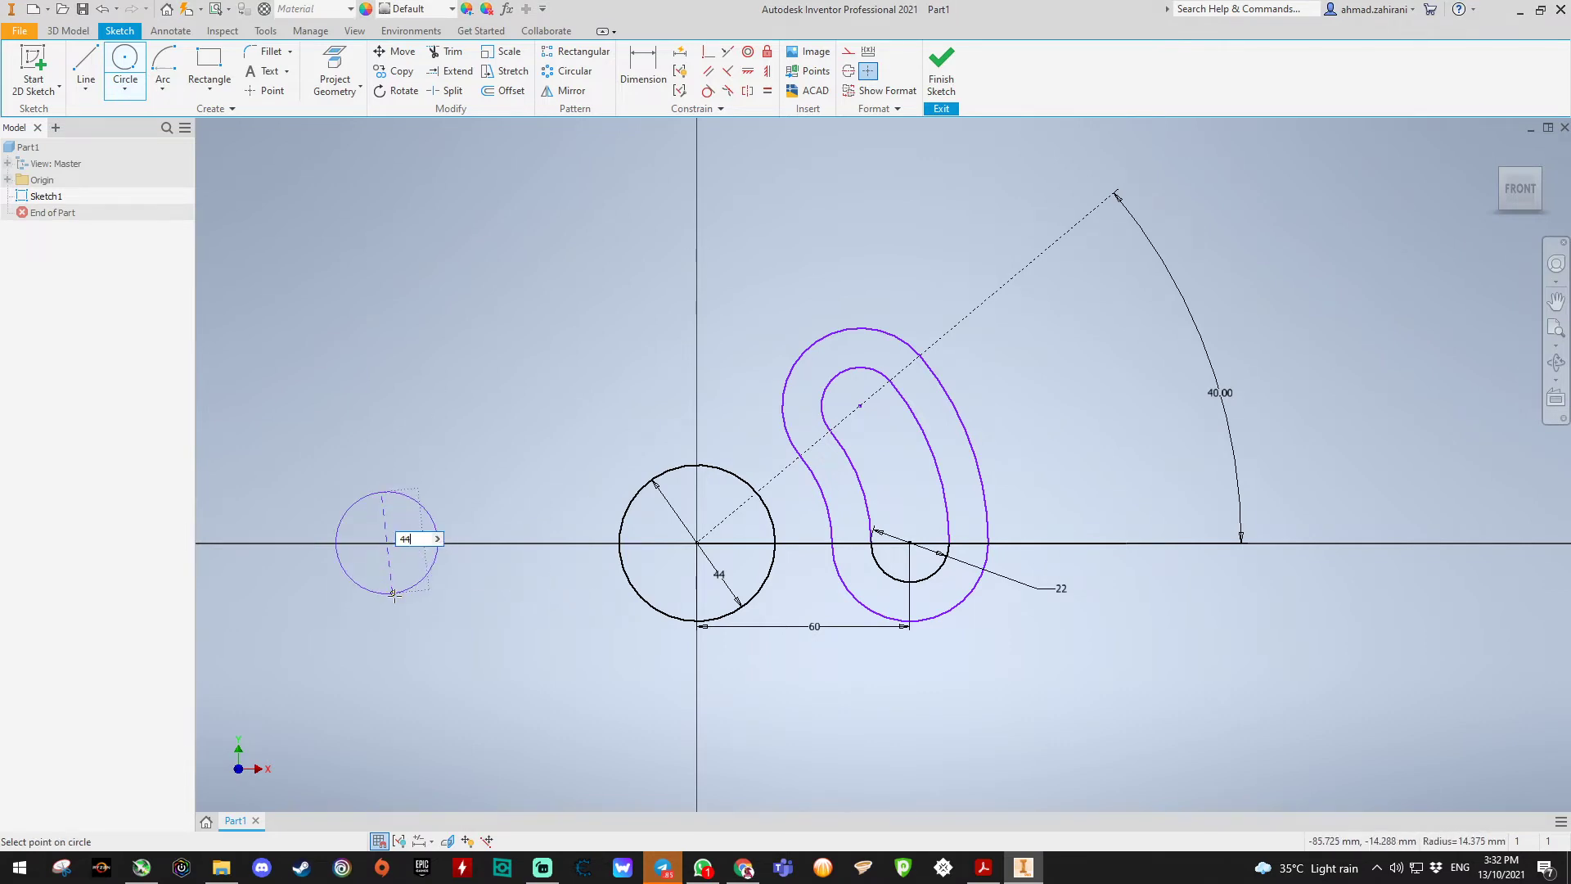
key(Return)
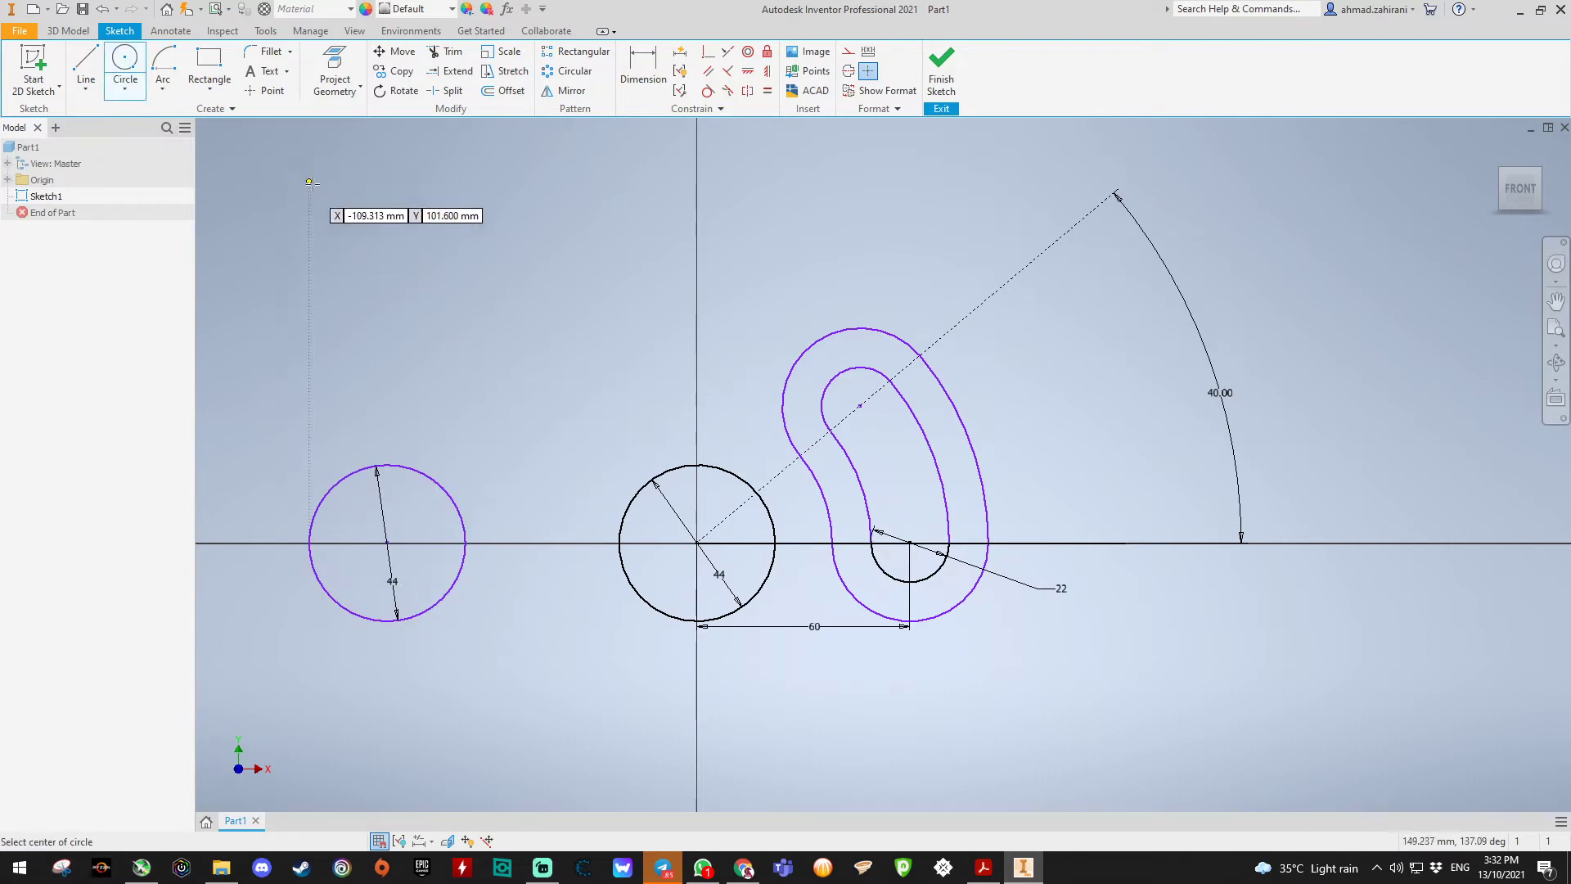
Step: Dimension the horizontal distance between the left 44 mm circle's centre and the curved slot's lower centre as 148 mm
click(637, 84)
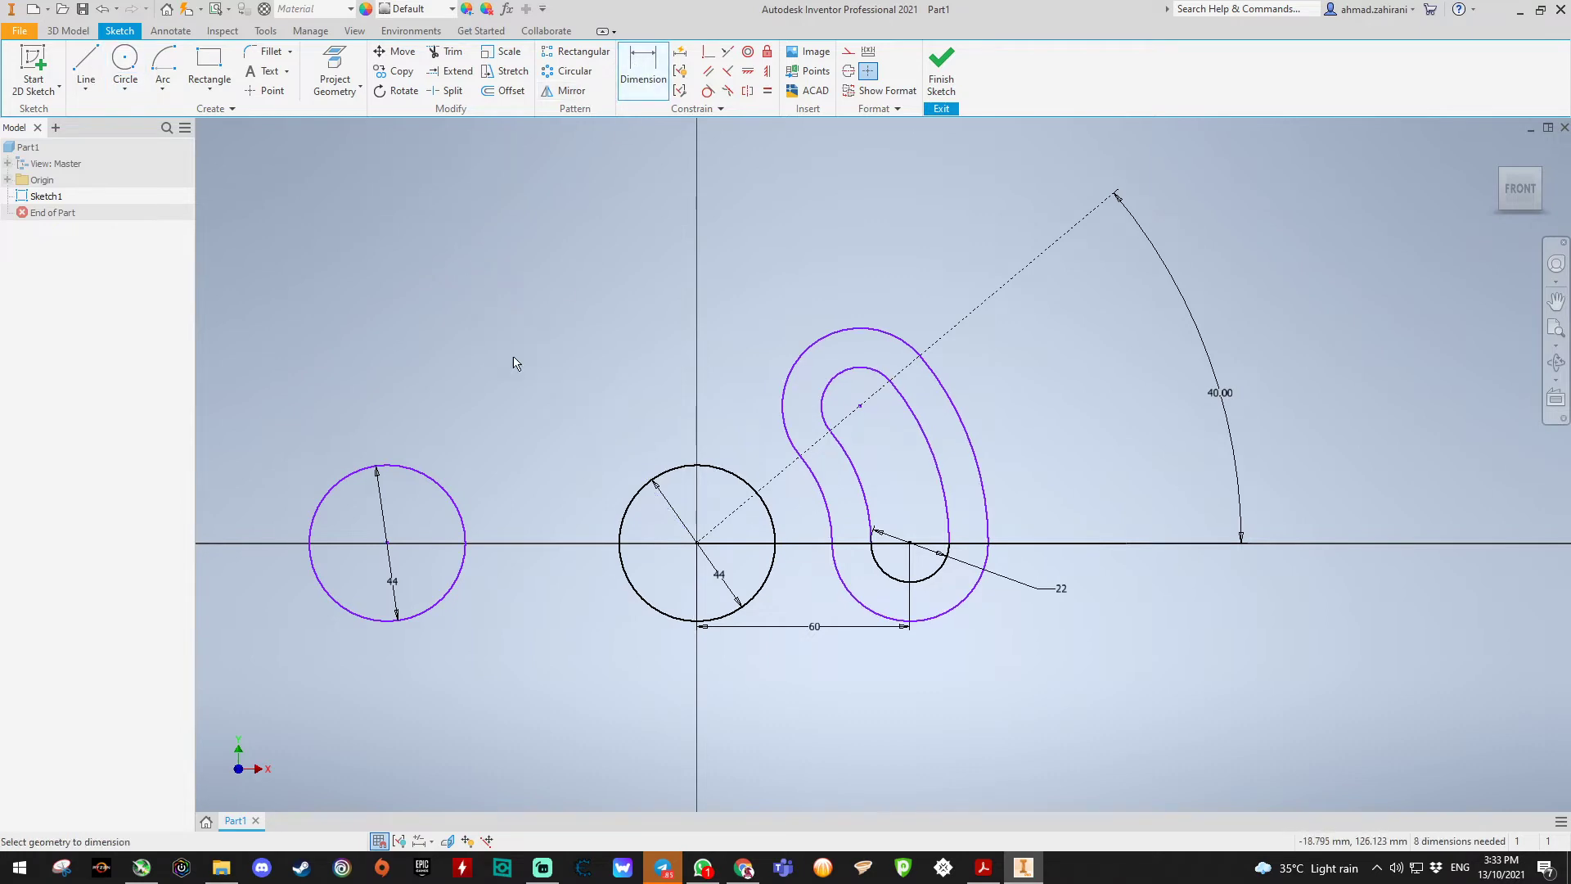
click(387, 543)
click(909, 543)
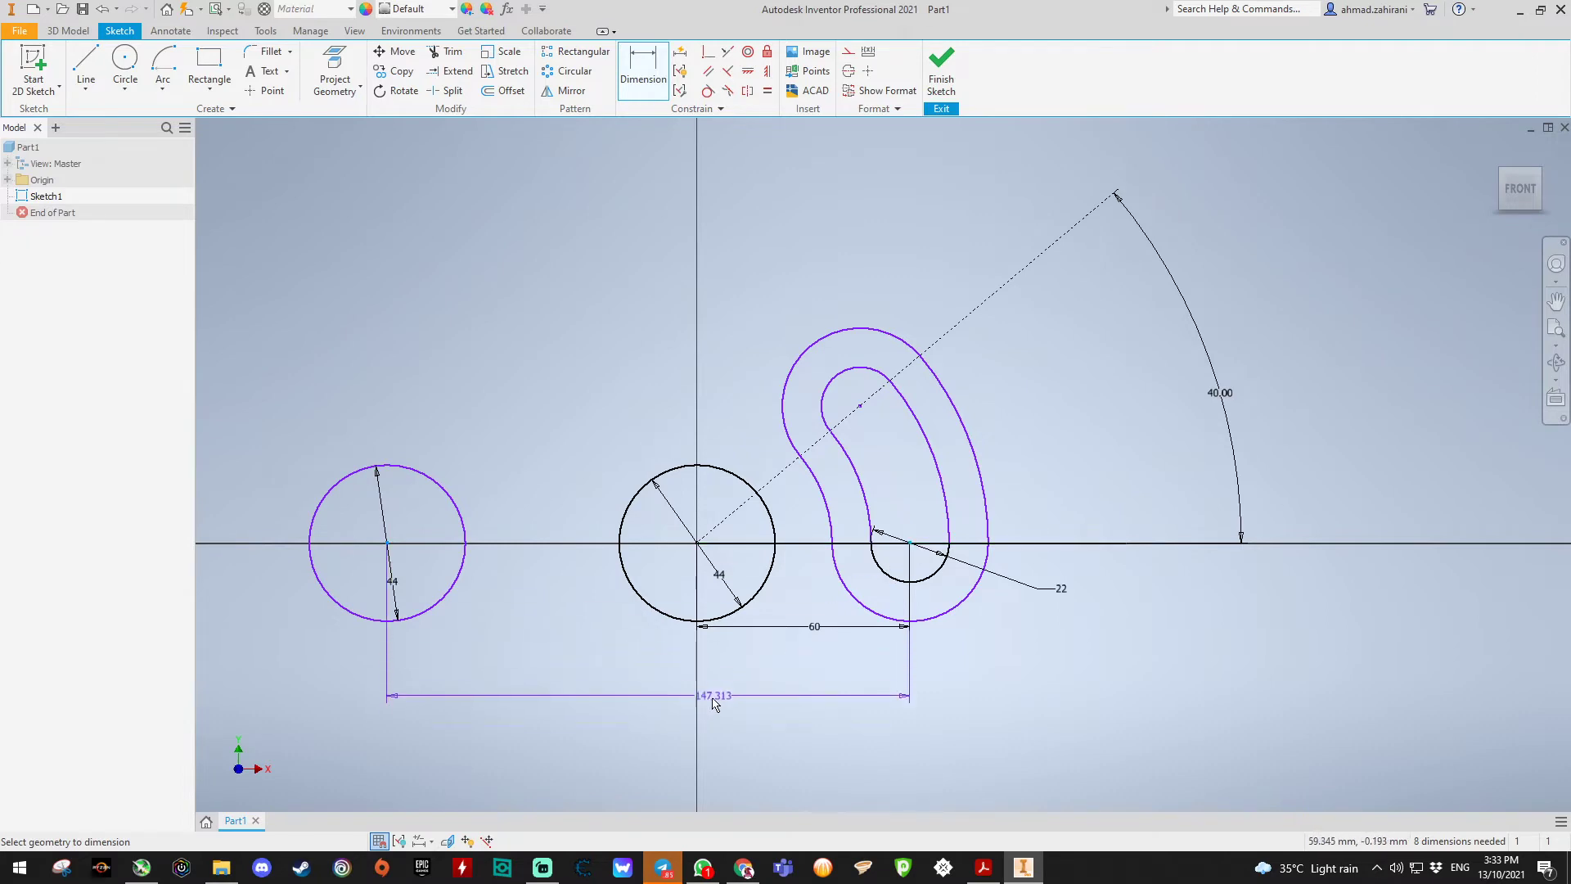
click(733, 720)
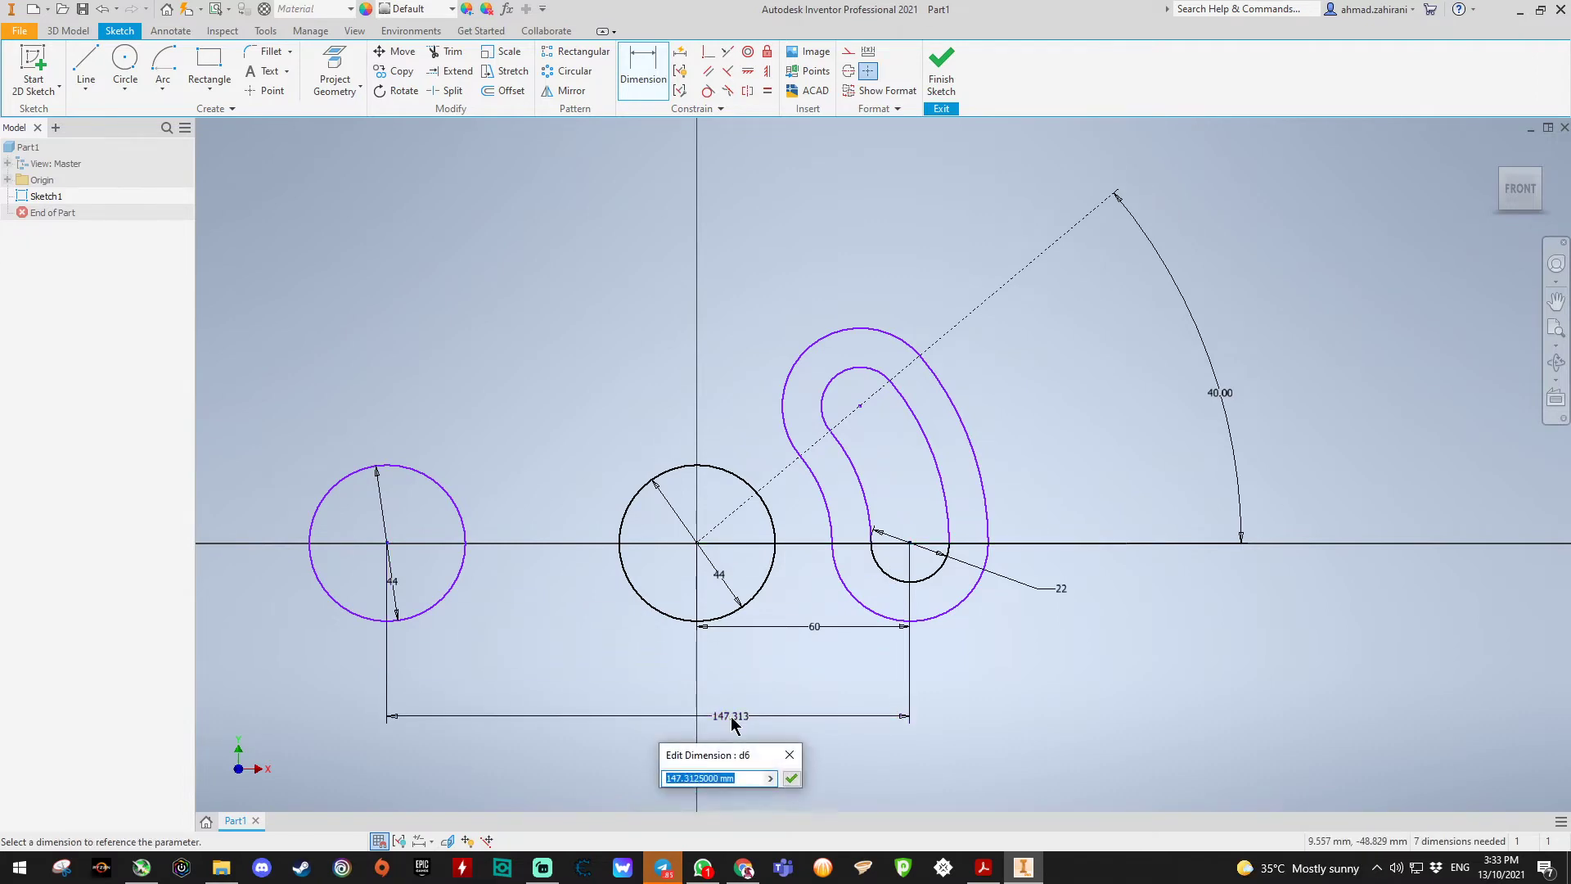
text(148)
key(Return)
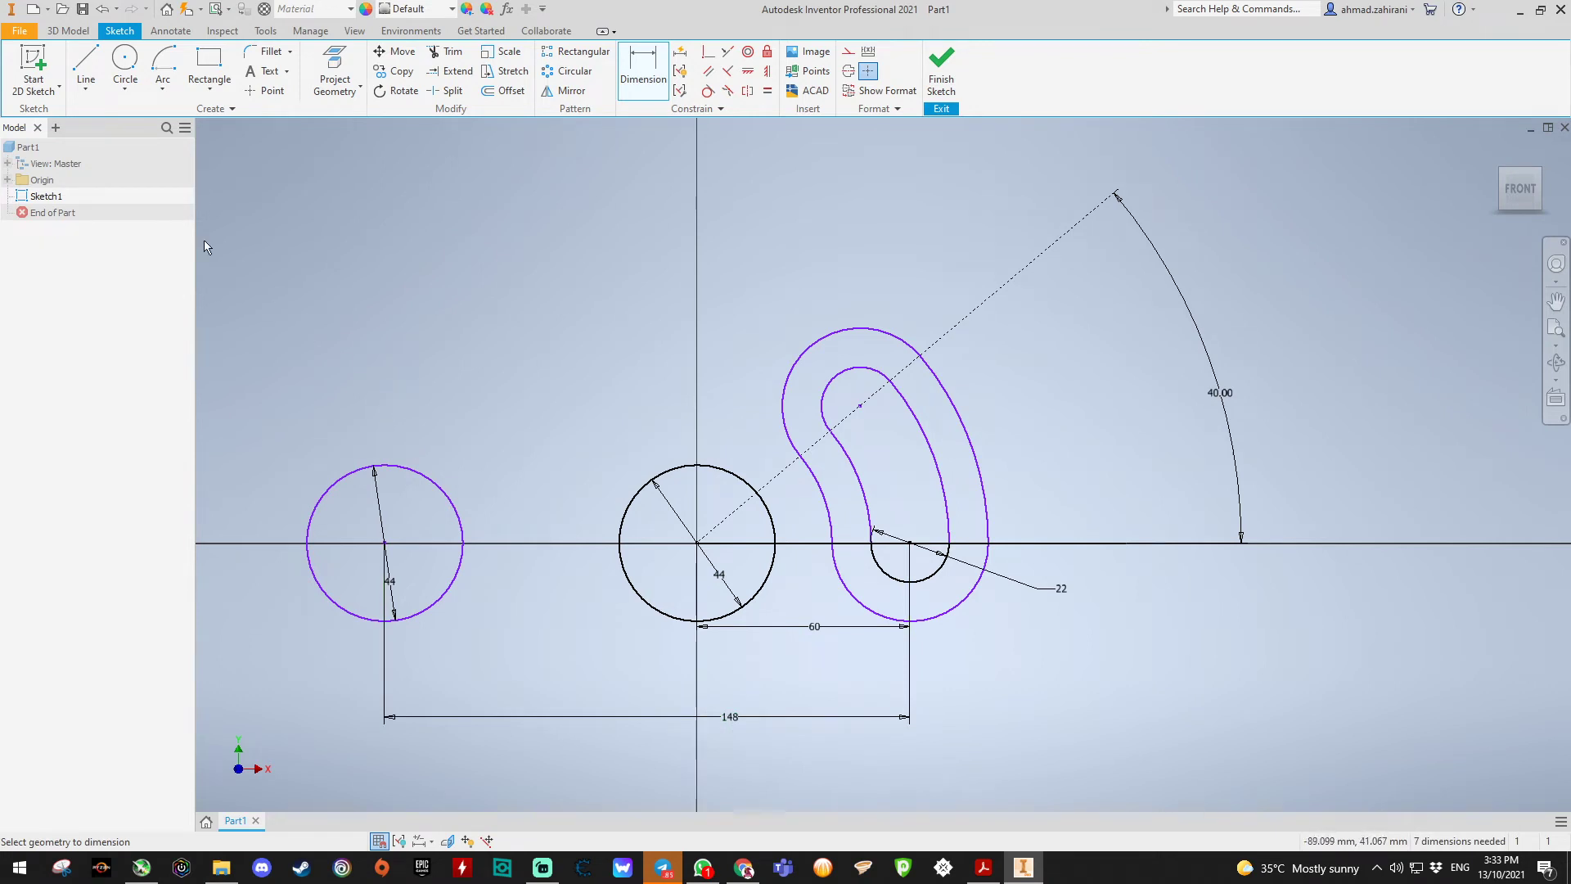
Step: Draw a second circle of equal size on the horizontal line, right of the left 44 mm circle, and set their centre distance to 25 mm
click(124, 66)
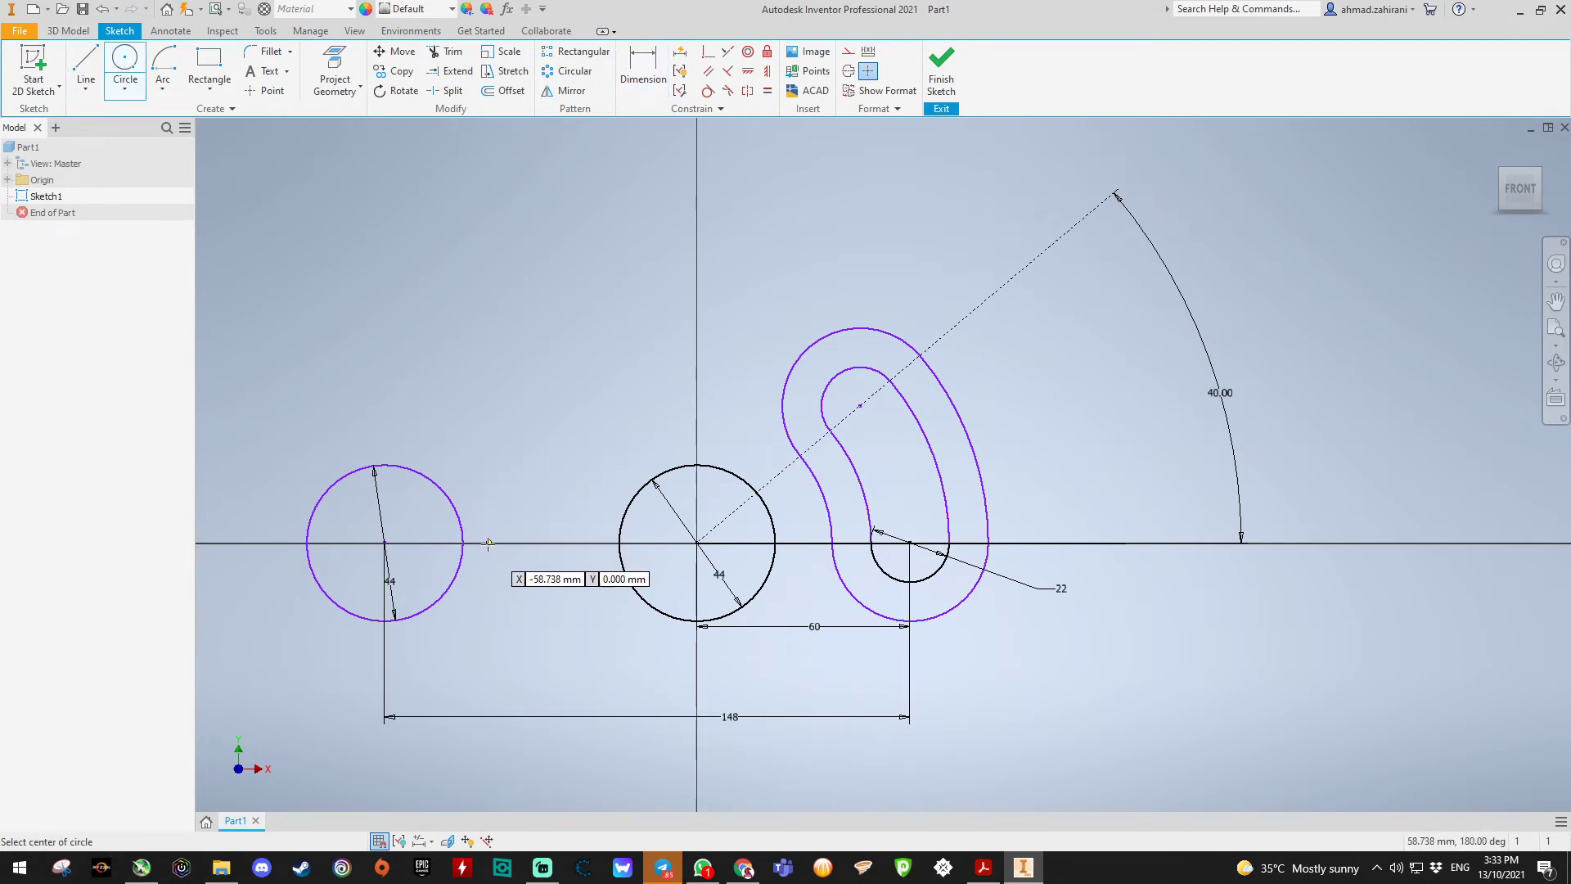
click(489, 543)
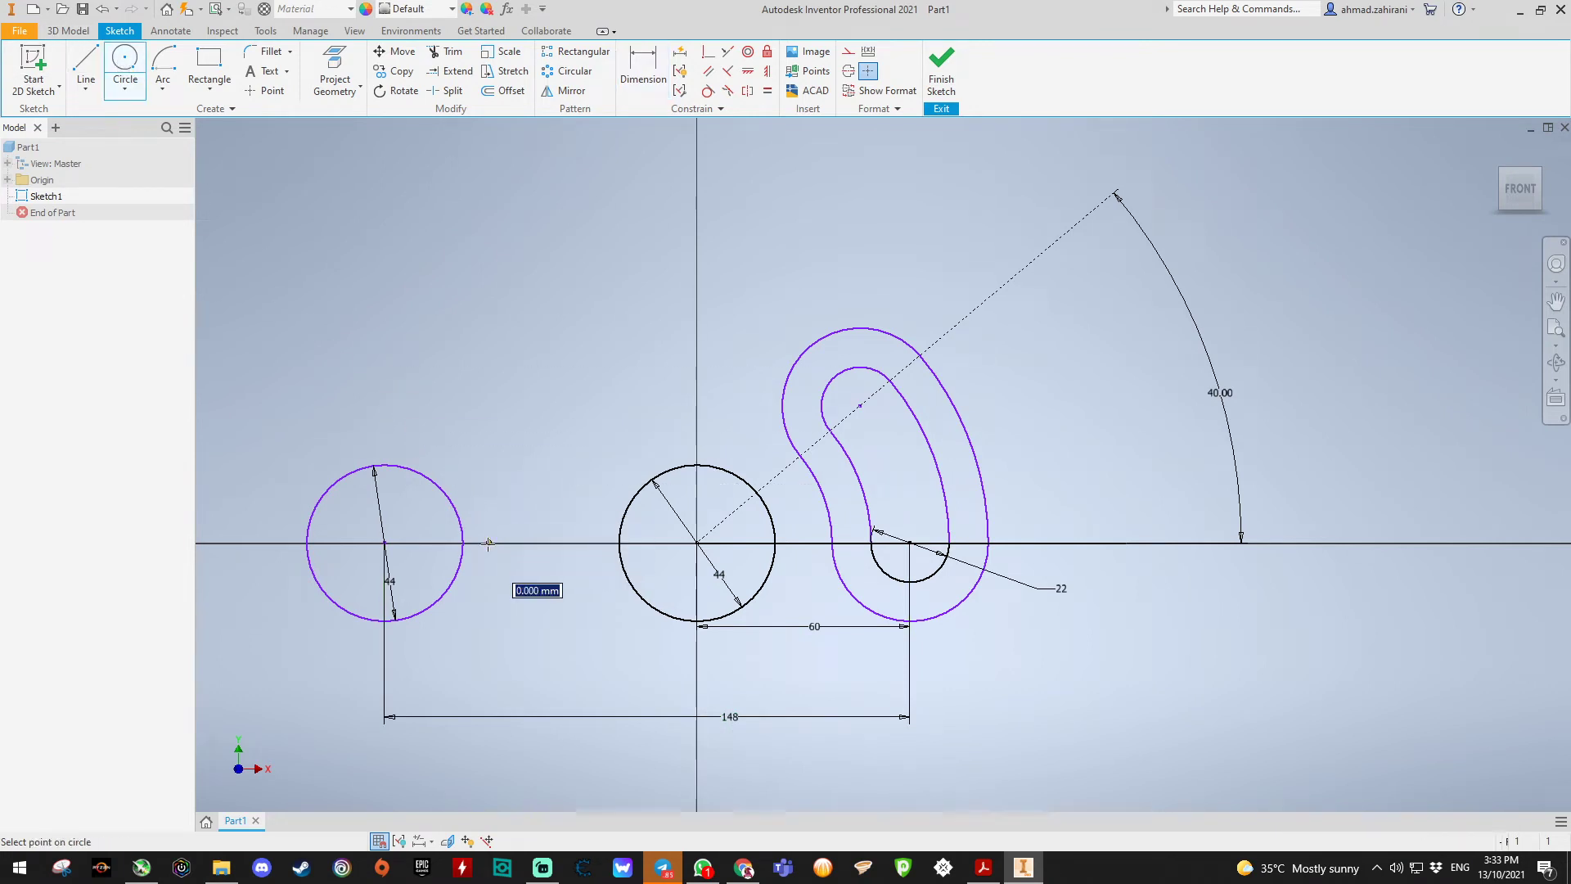
click(489, 464)
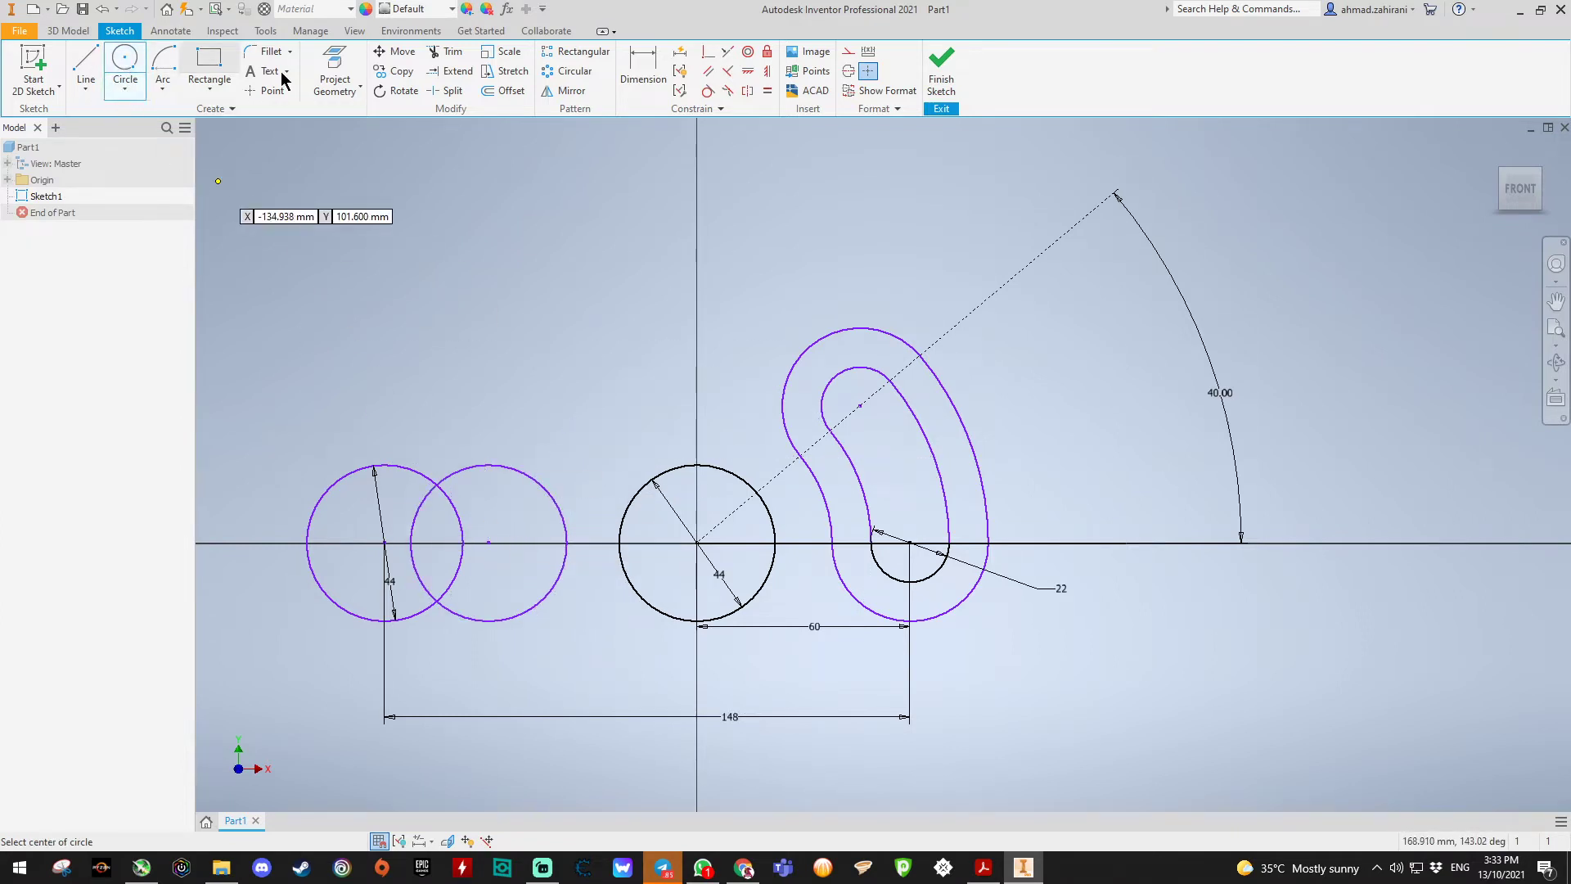
click(637, 71)
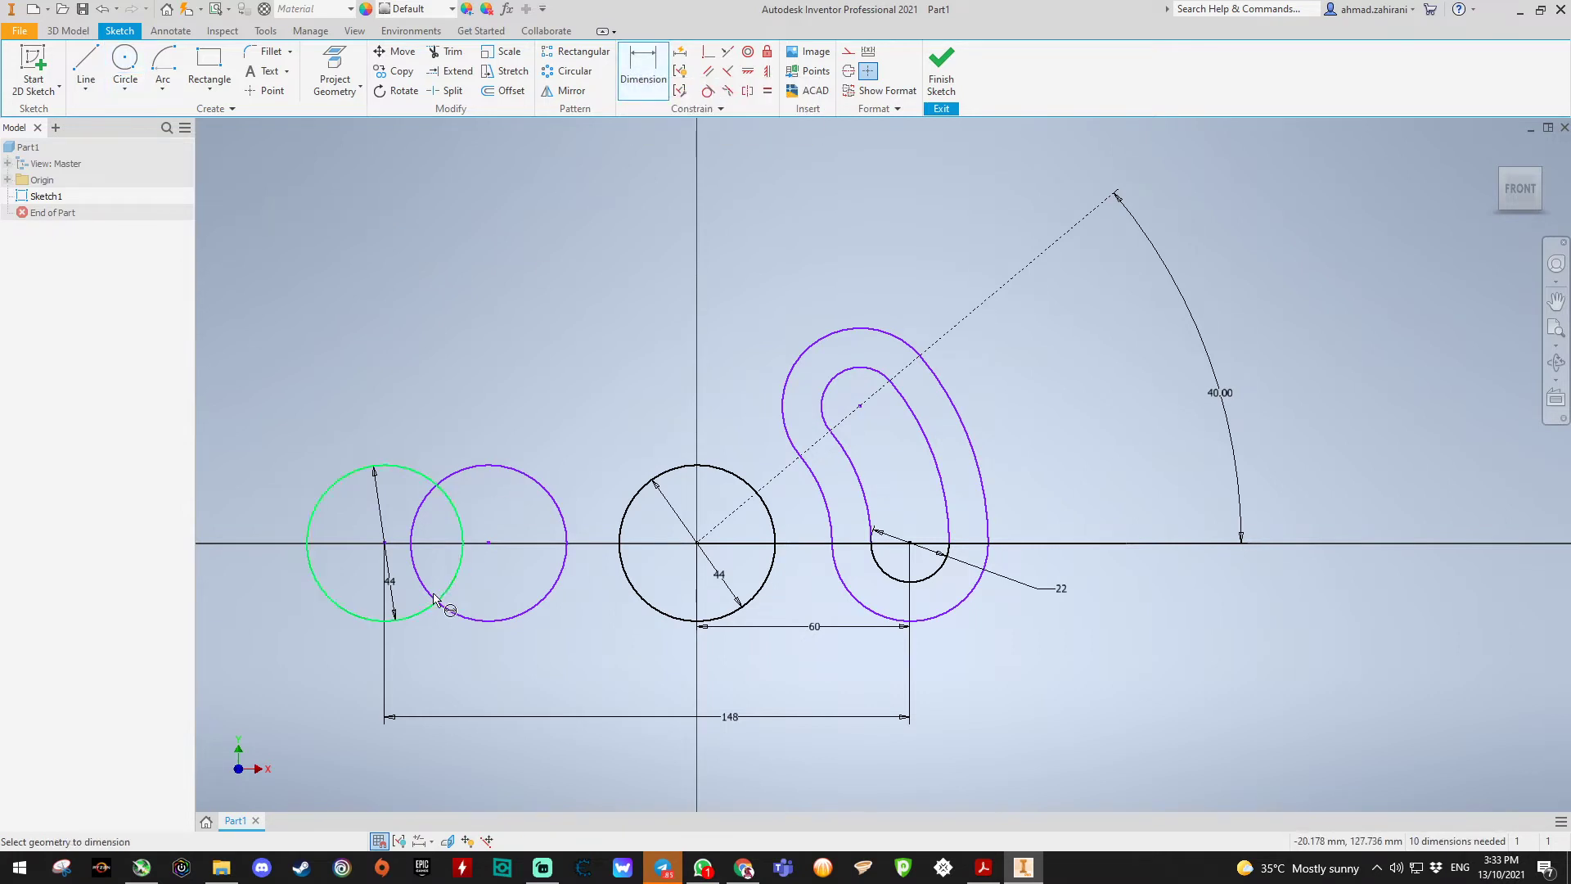
click(489, 544)
click(439, 671)
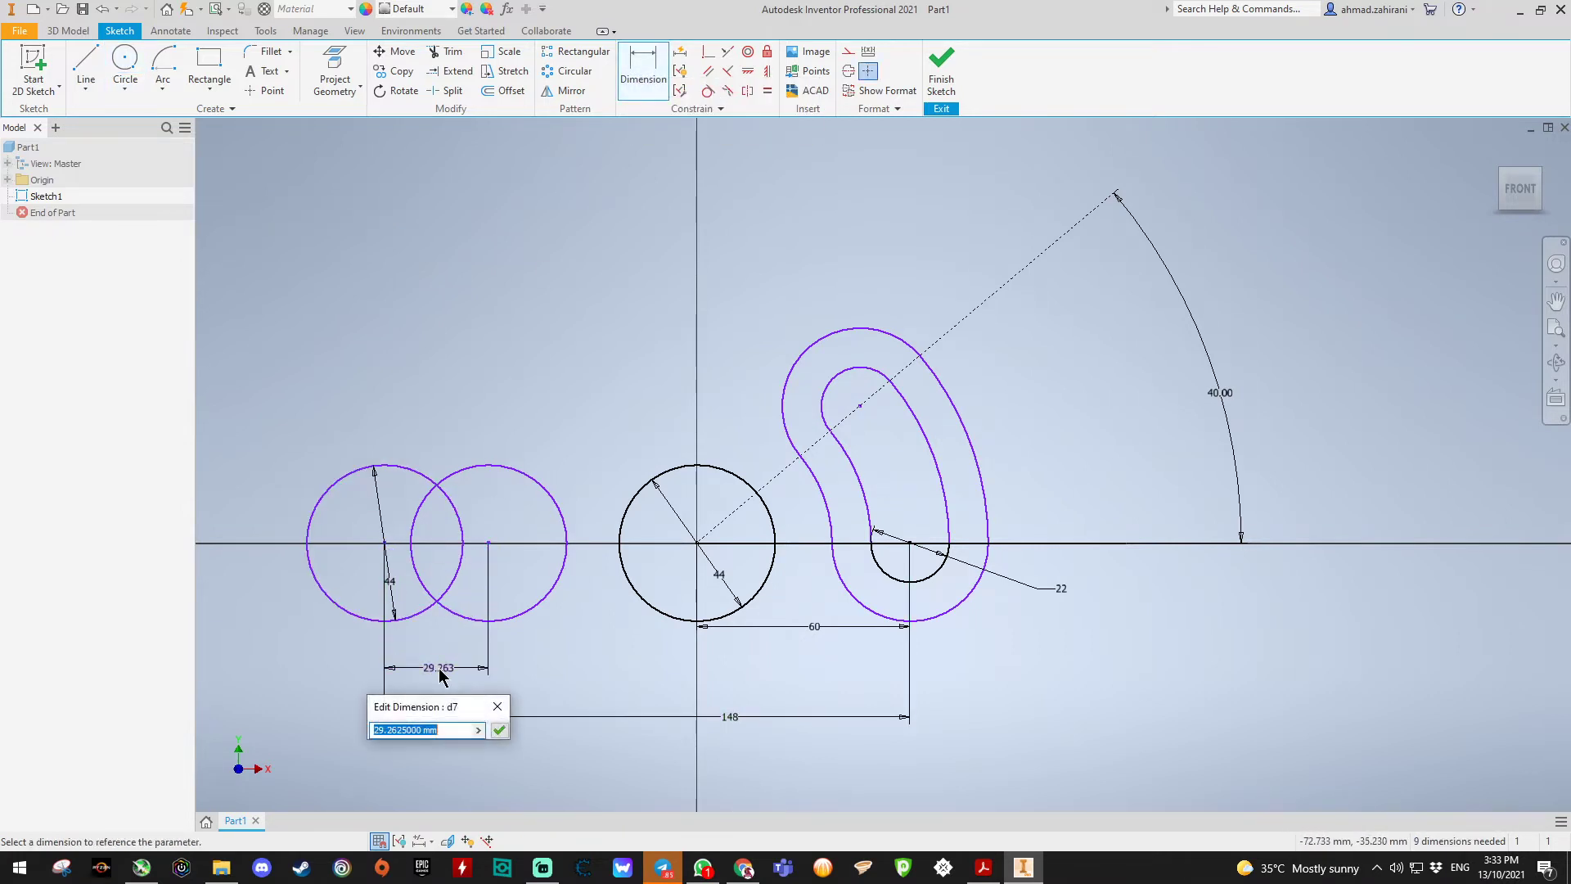
text(25)
key(Return)
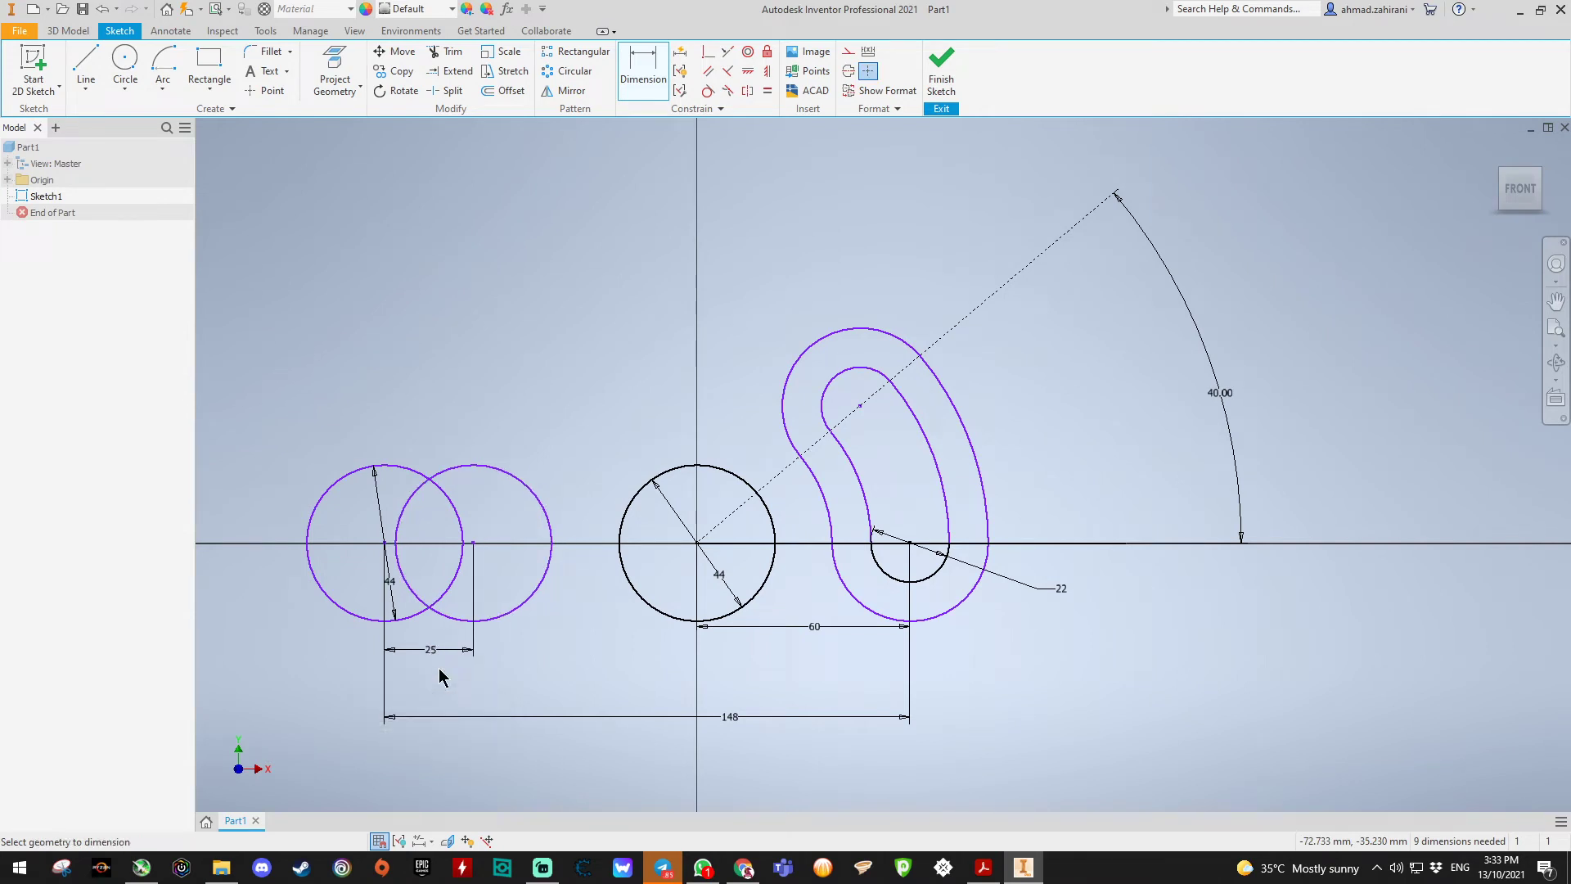
Step: Draw two horizontal tangent lines joining the top points and the bottom points of the two overlapping left circles
key(l)
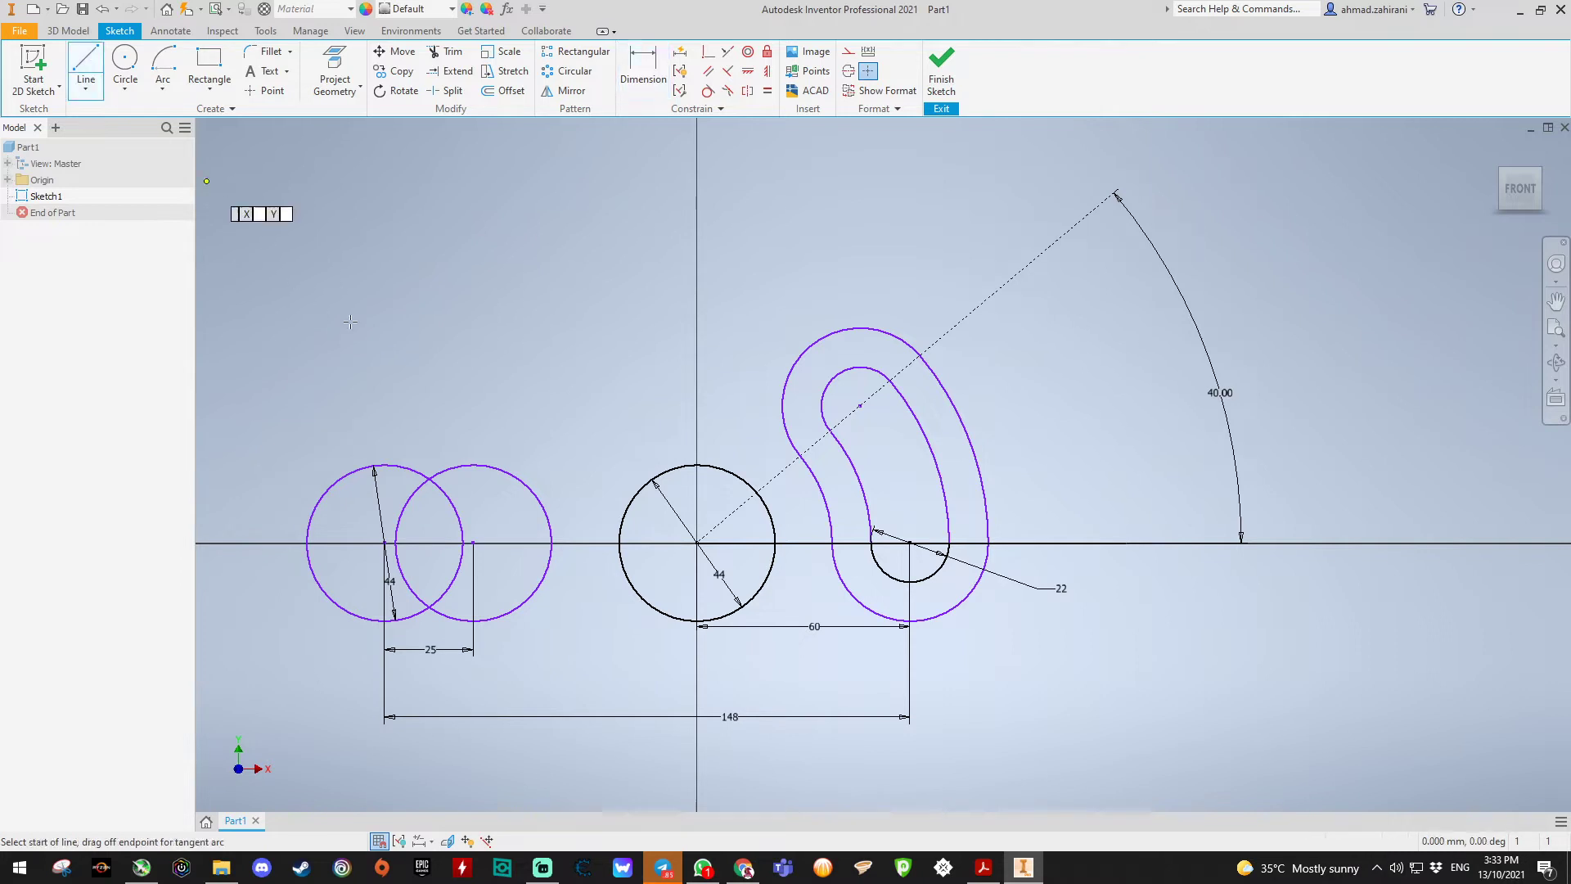
scroll(382, 480, up, 2)
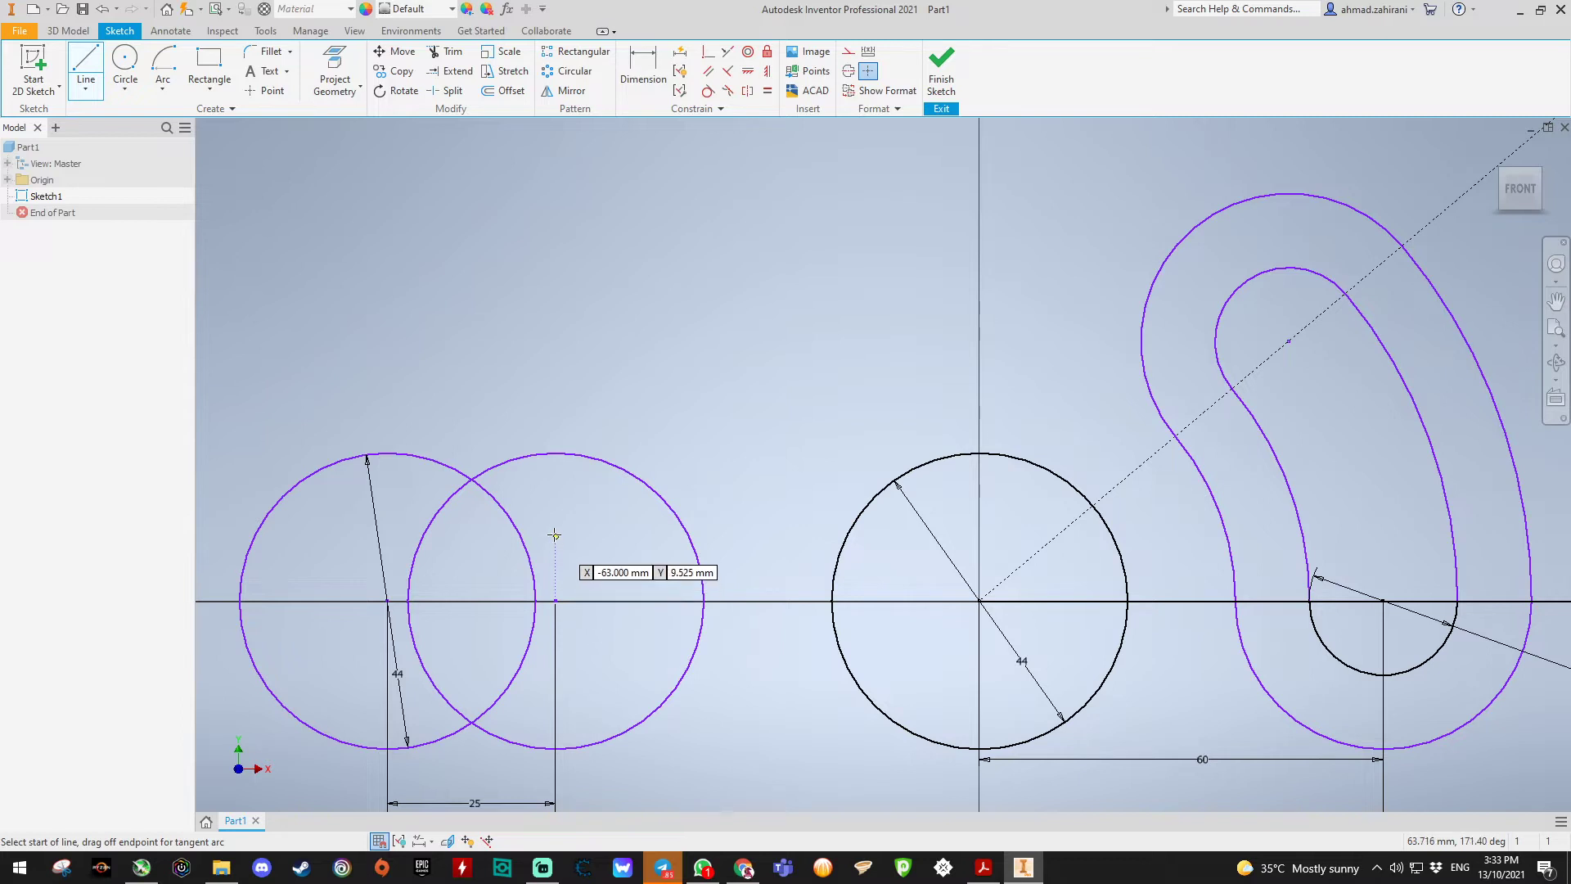
click(555, 452)
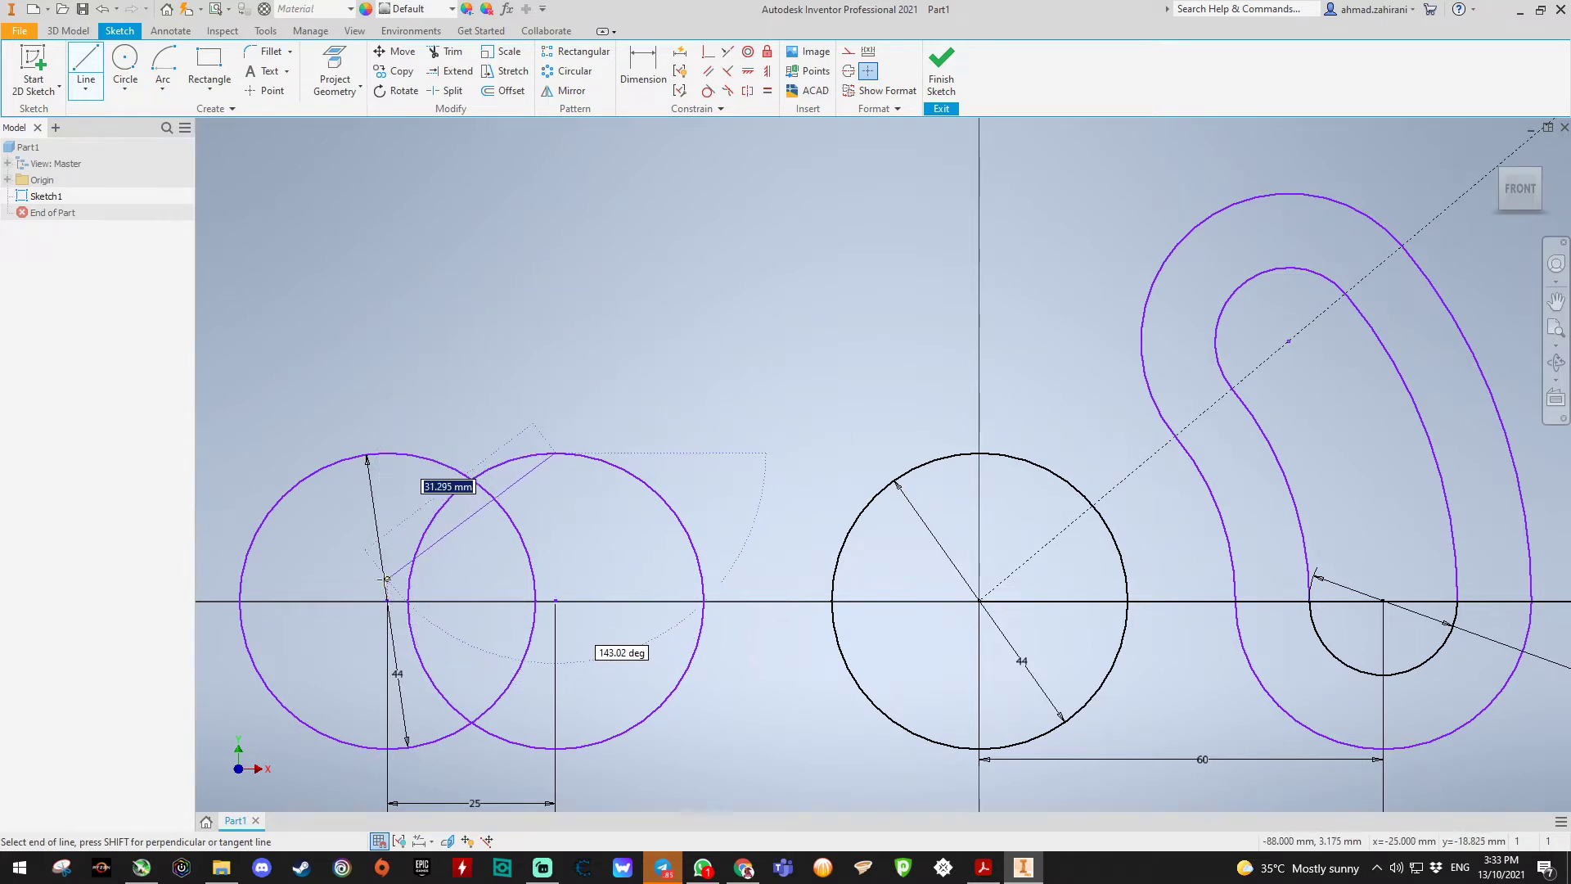
double_click(387, 452)
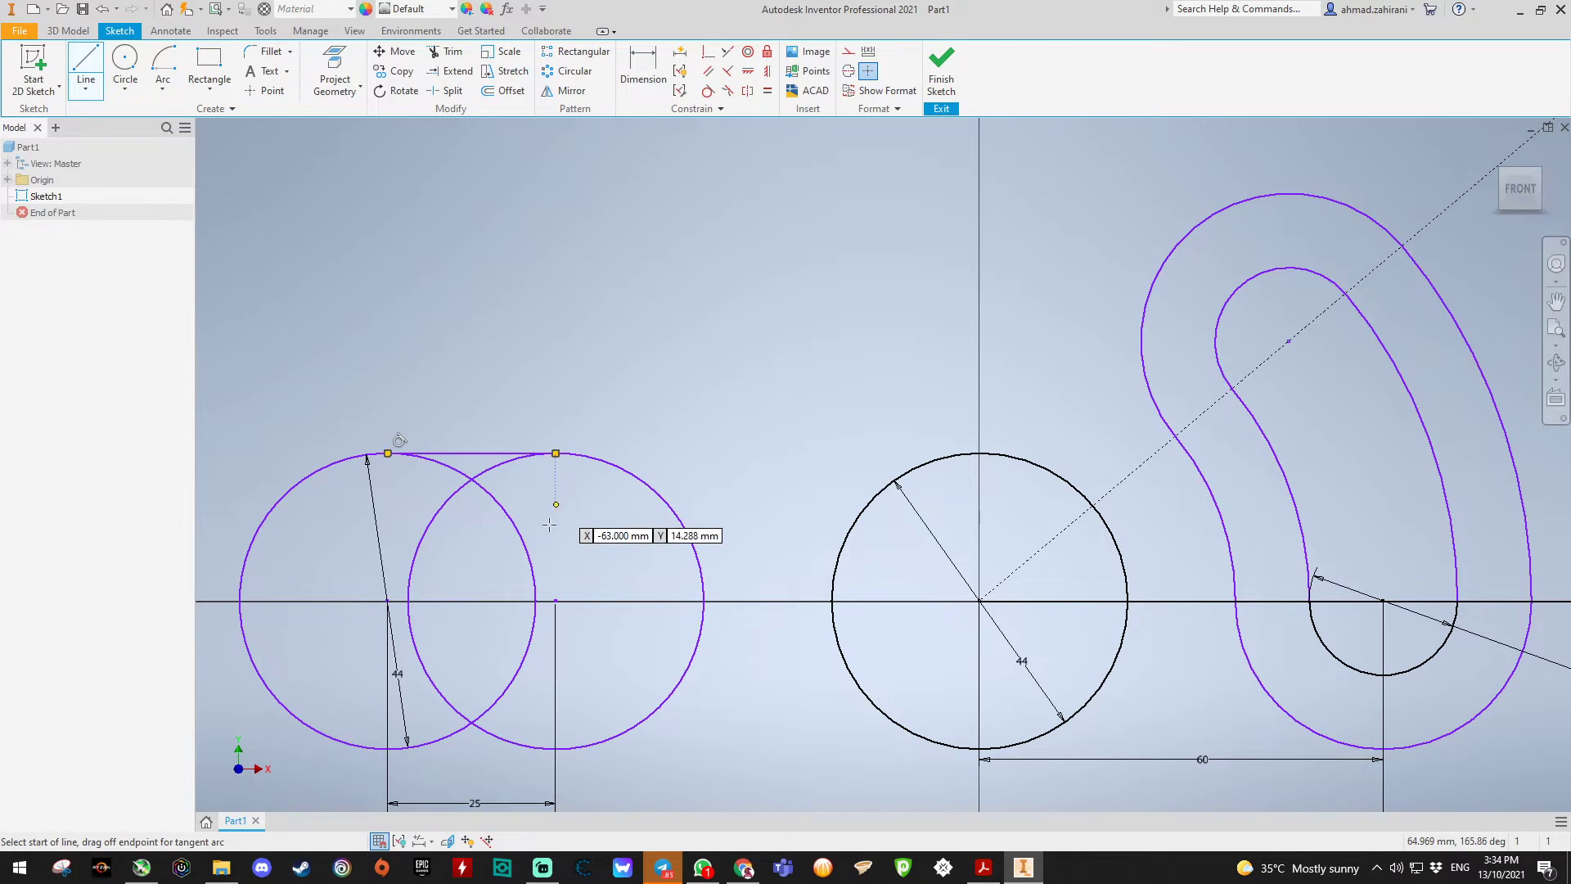
click(555, 748)
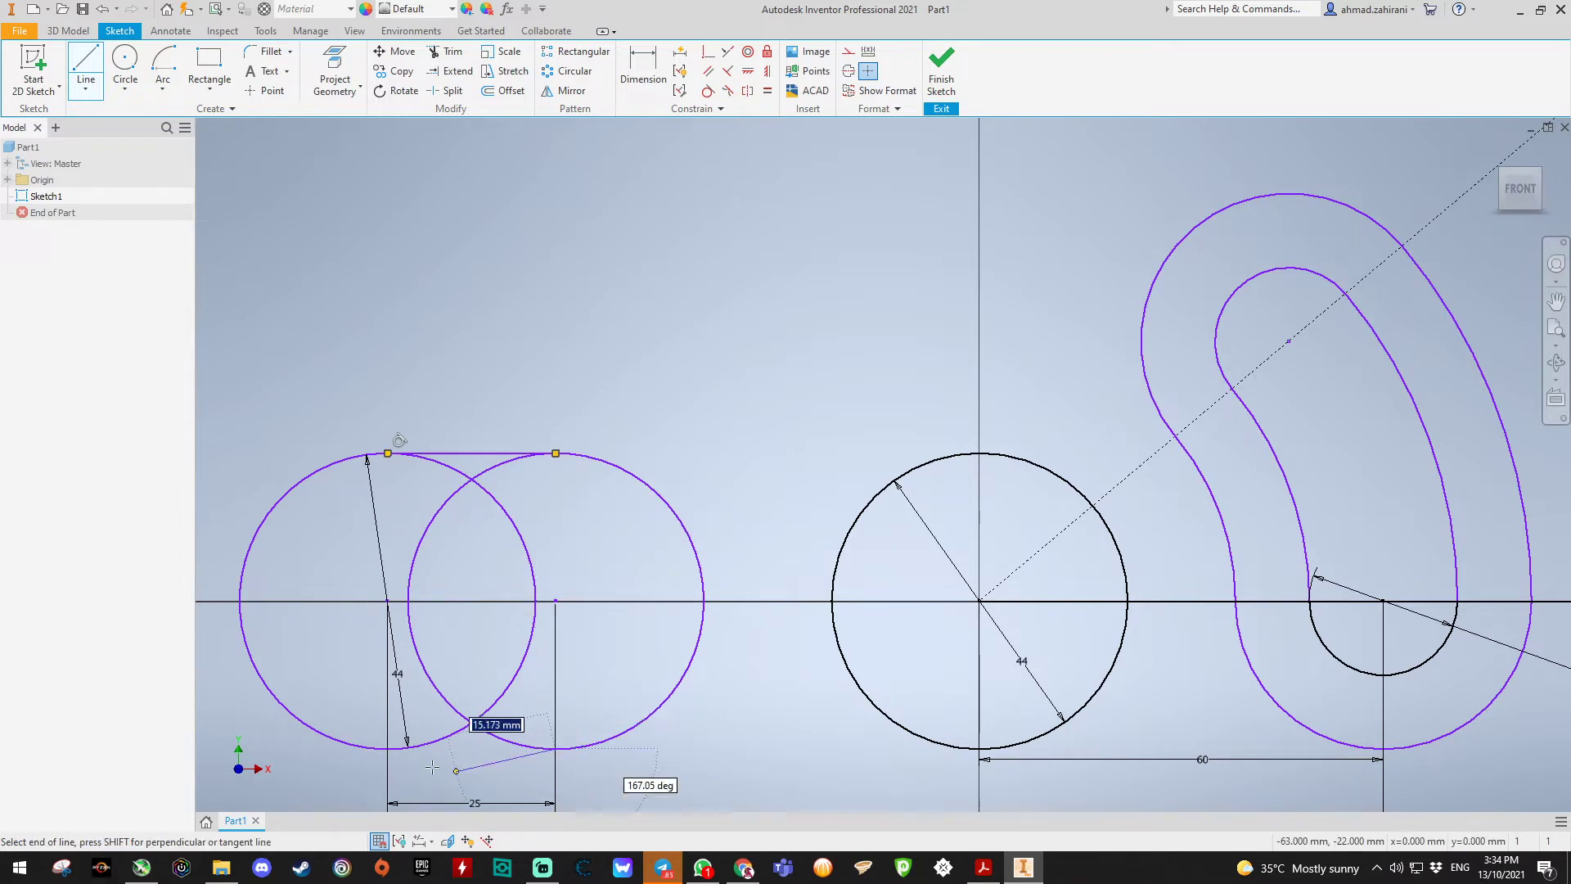
double_click(387, 748)
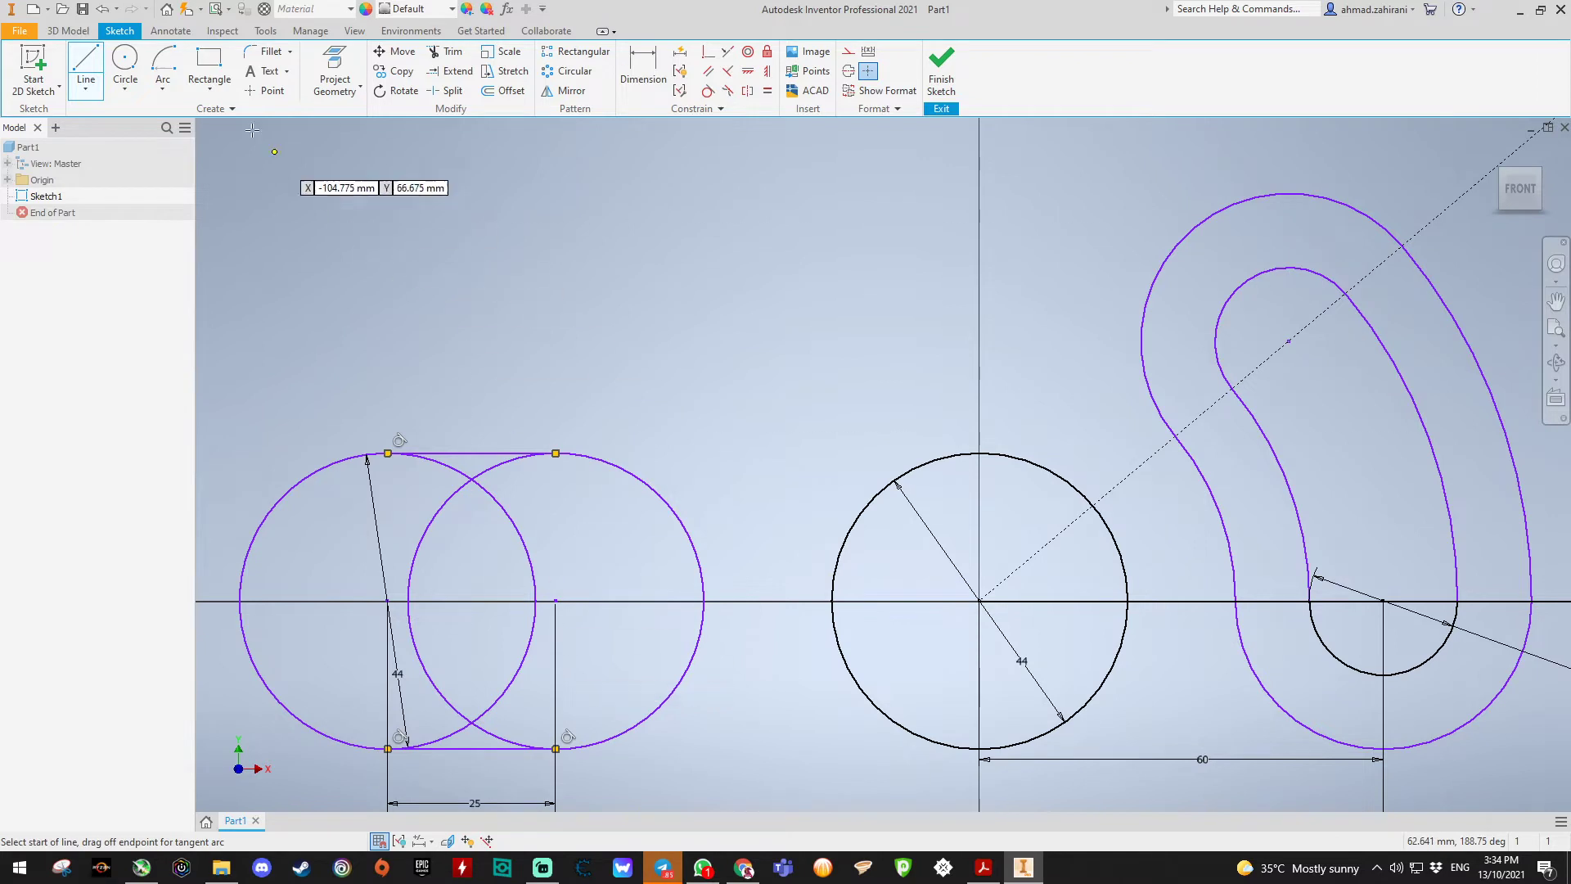
Step: Trim the inner arcs of the two overlapping circles, leaving the closed outer outline of the left slot
click(446, 52)
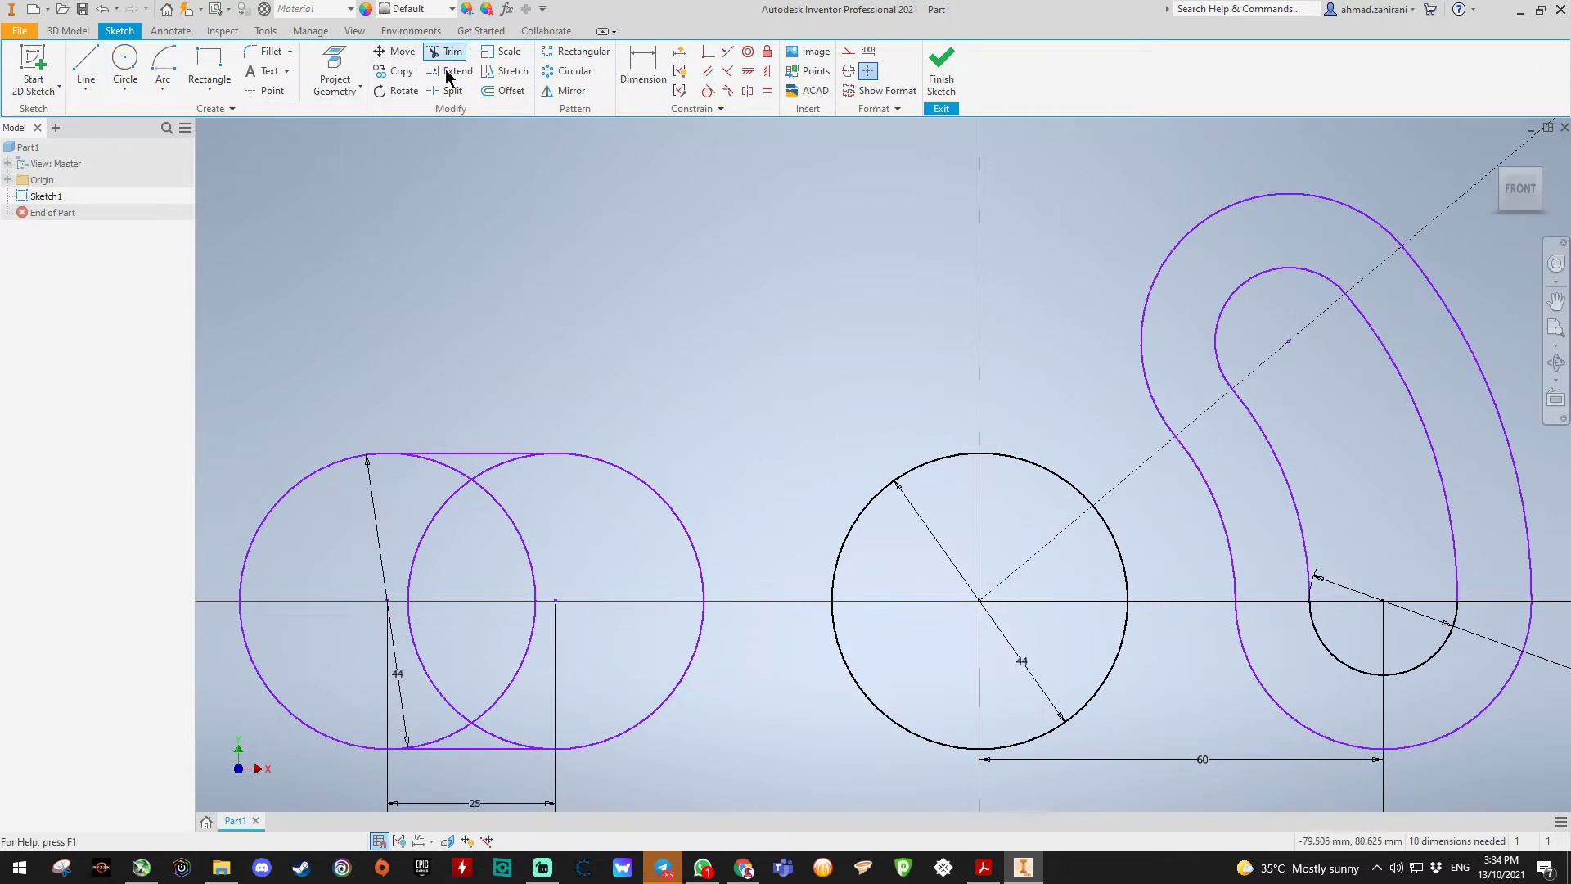
click(451, 508)
click(489, 496)
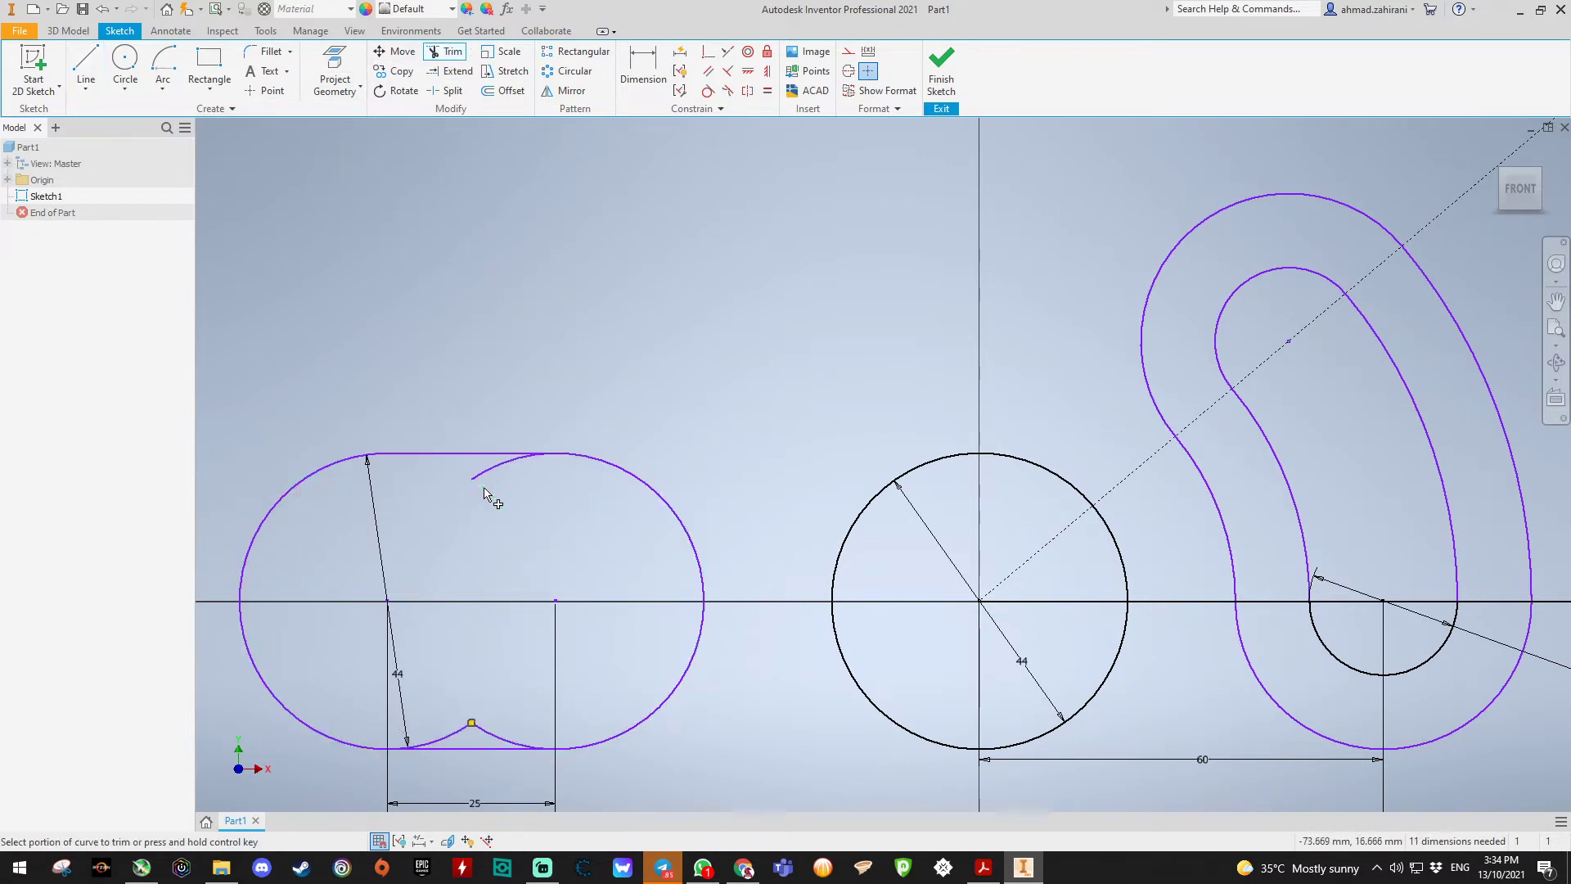
click(488, 478)
click(499, 736)
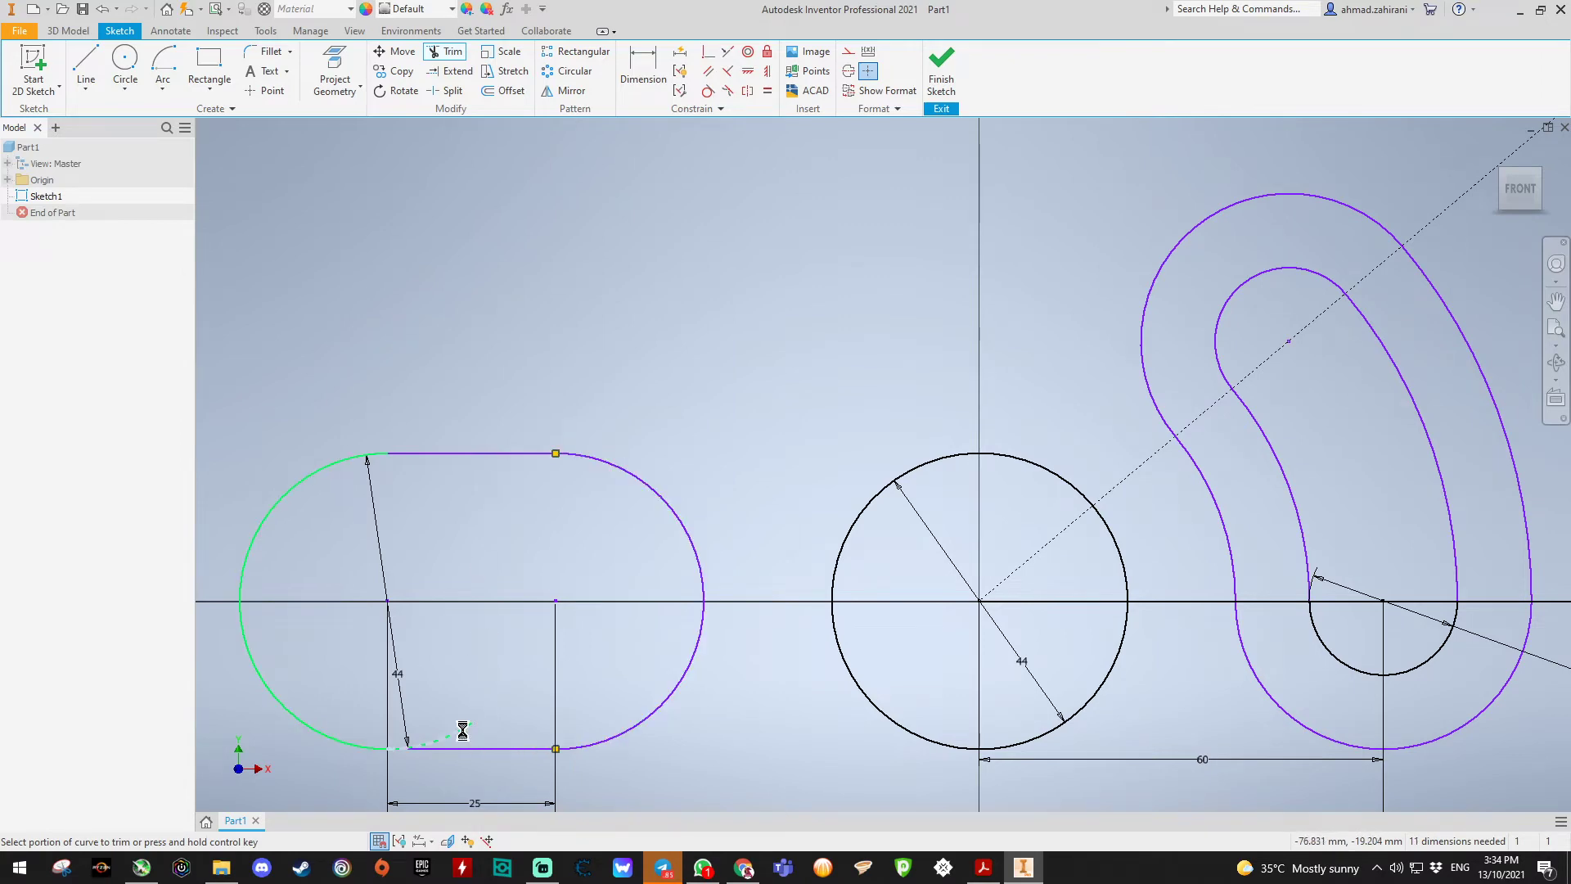
click(439, 738)
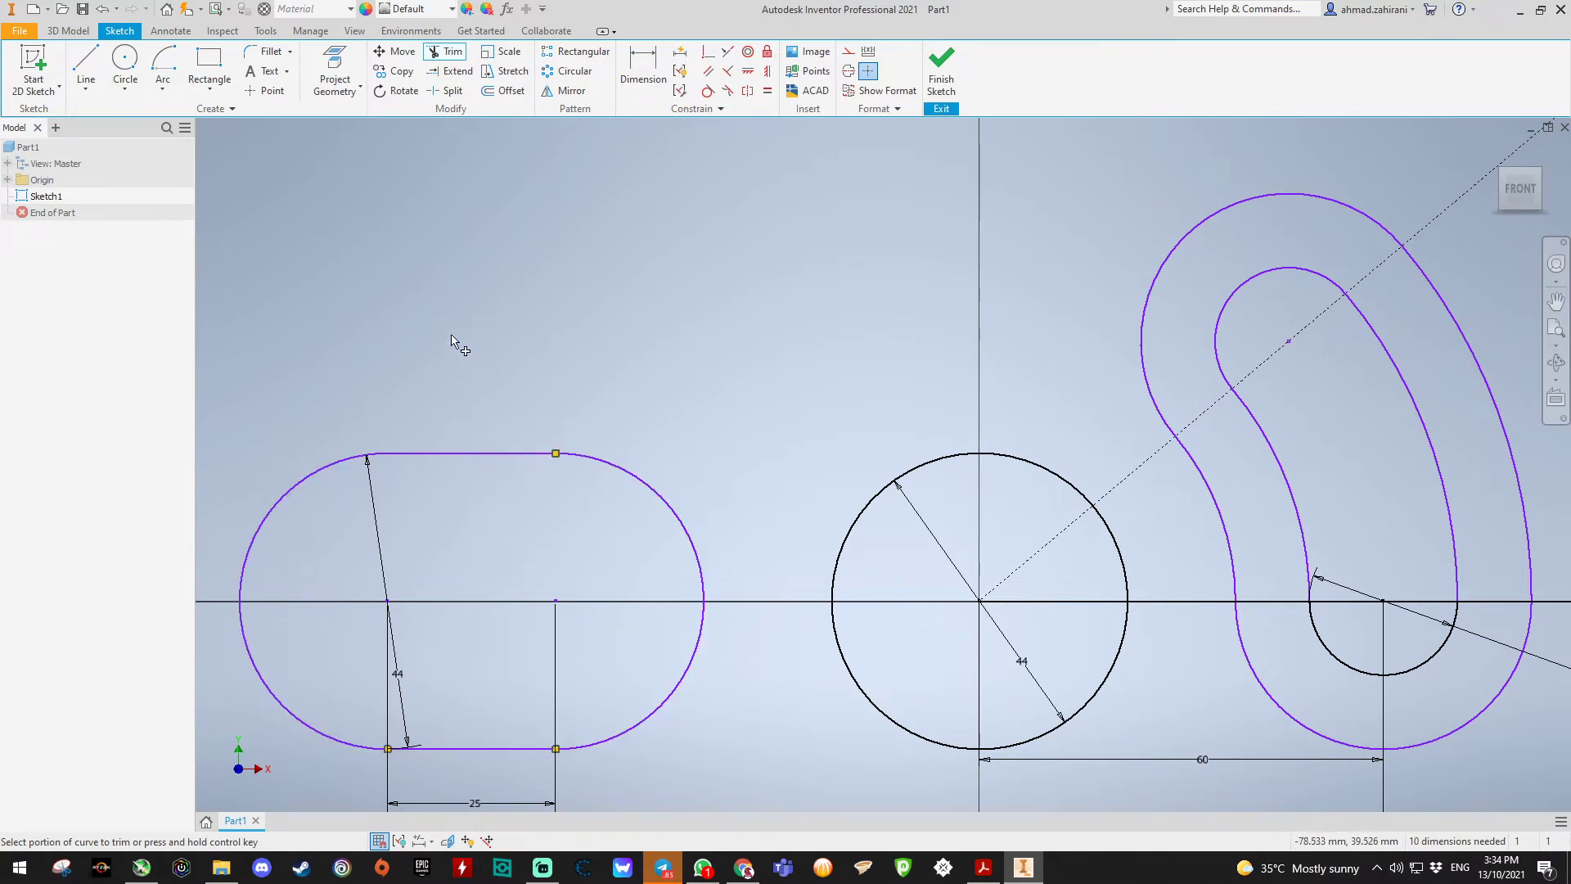
Step: Check the Assignment 2 slide and draw a 22 mm circle at each of the left slot's two end centres
key(alt+Tab)
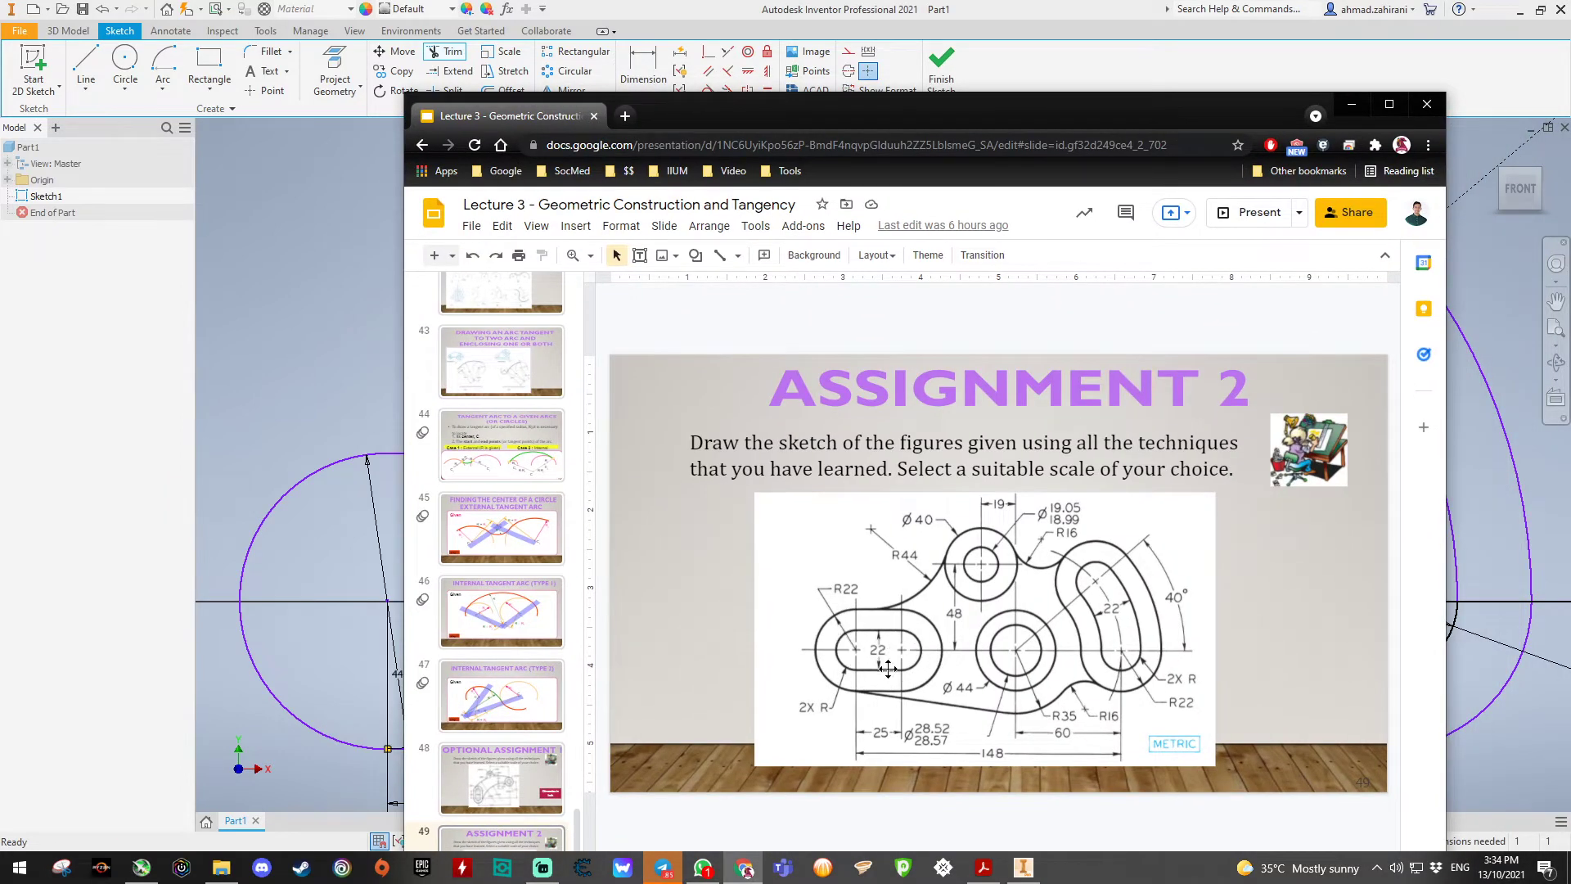
key(alt+Tab)
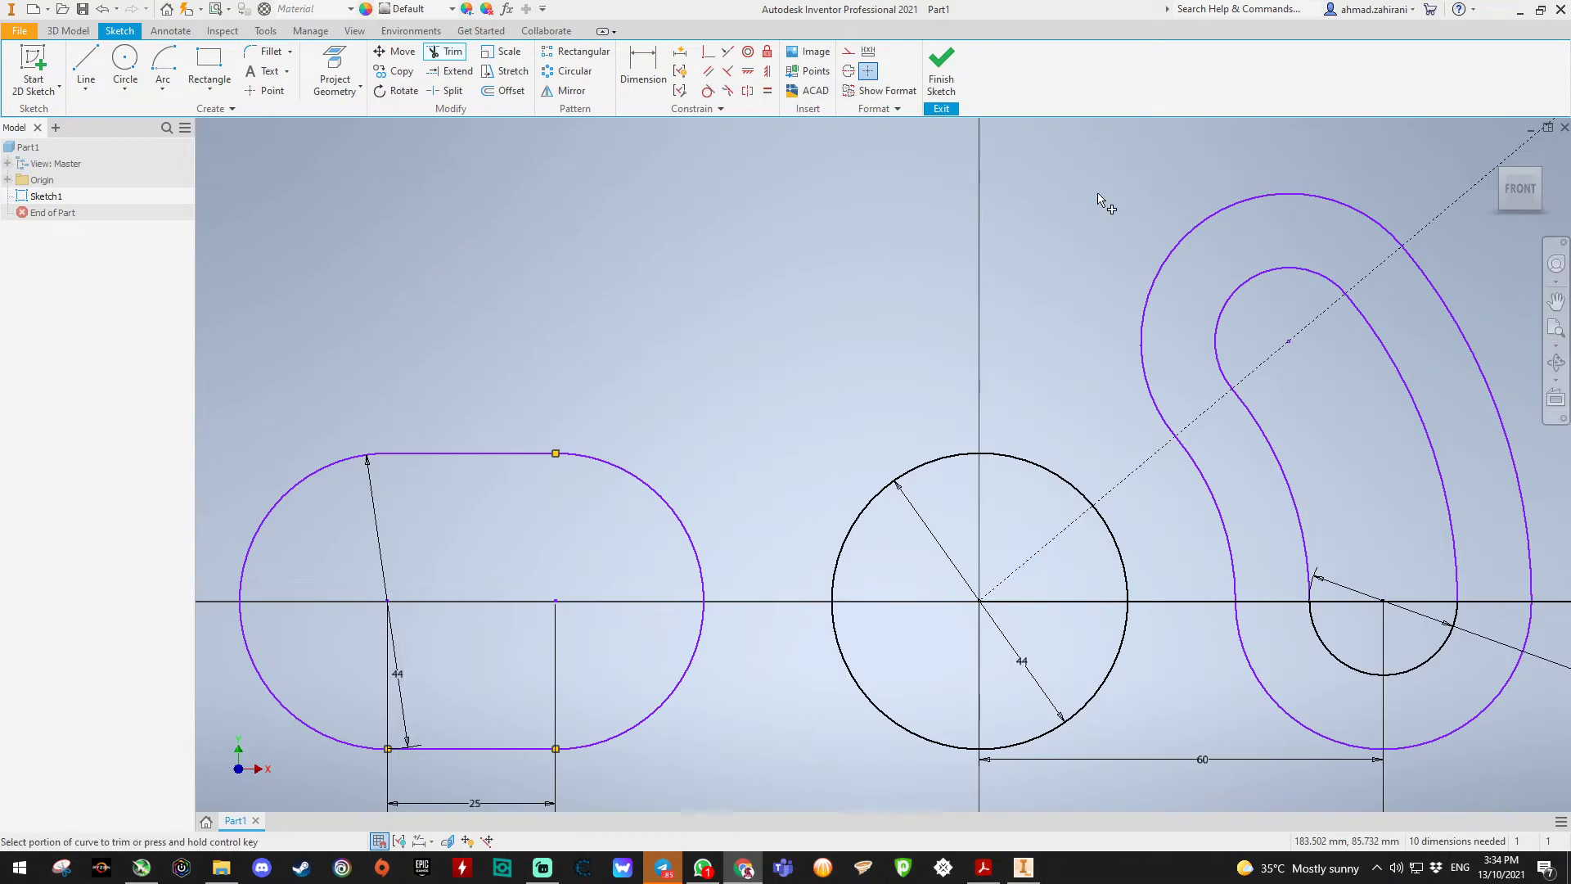
click(139, 80)
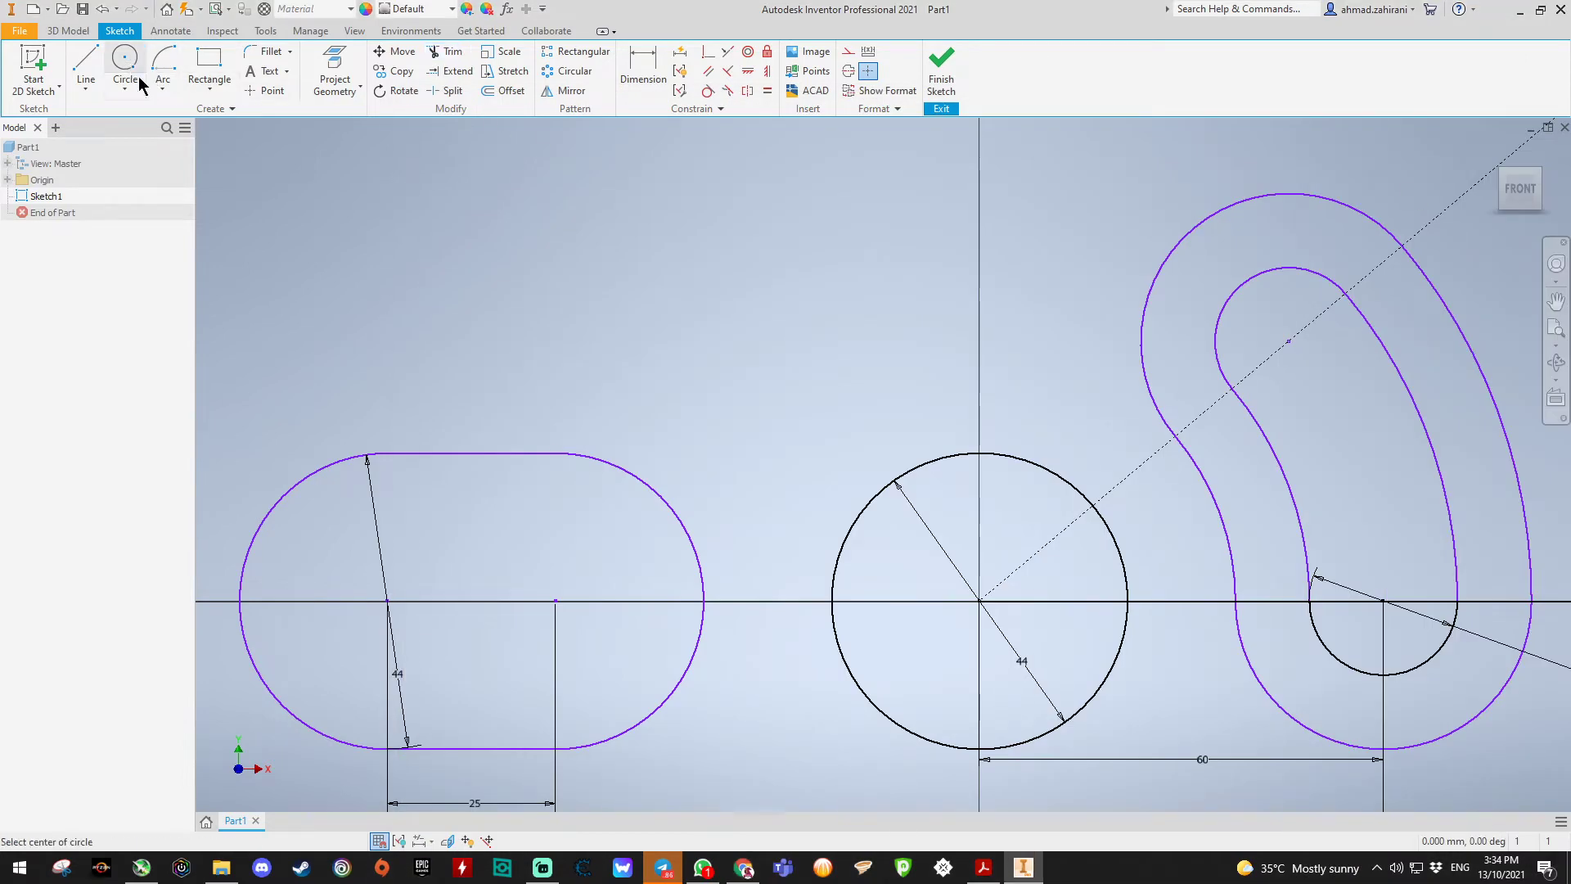
click(387, 601)
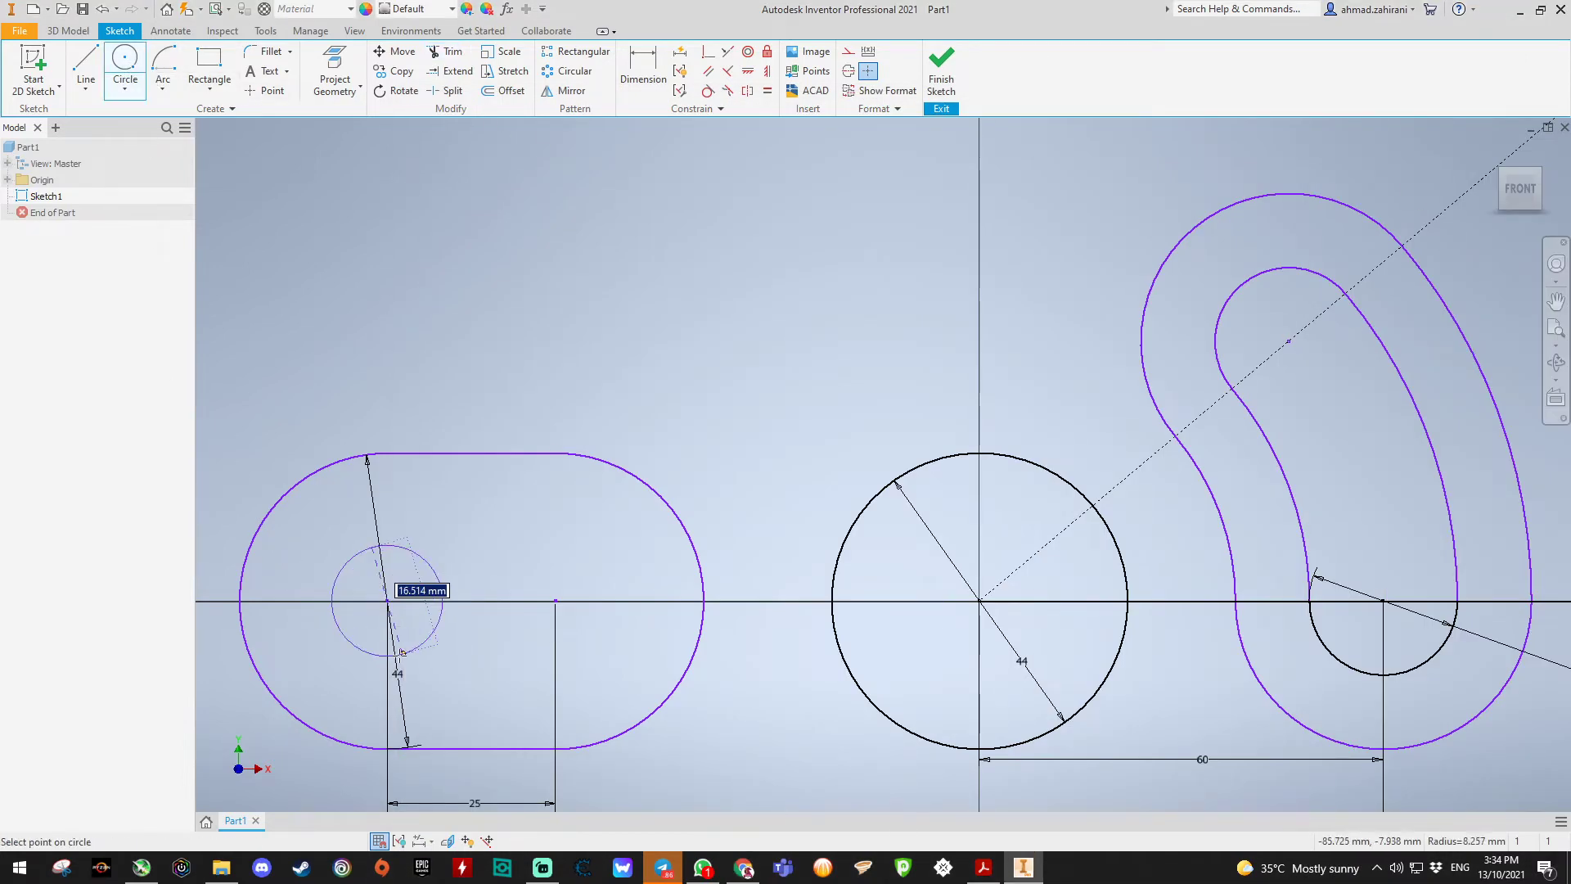
text(22)
key(Return)
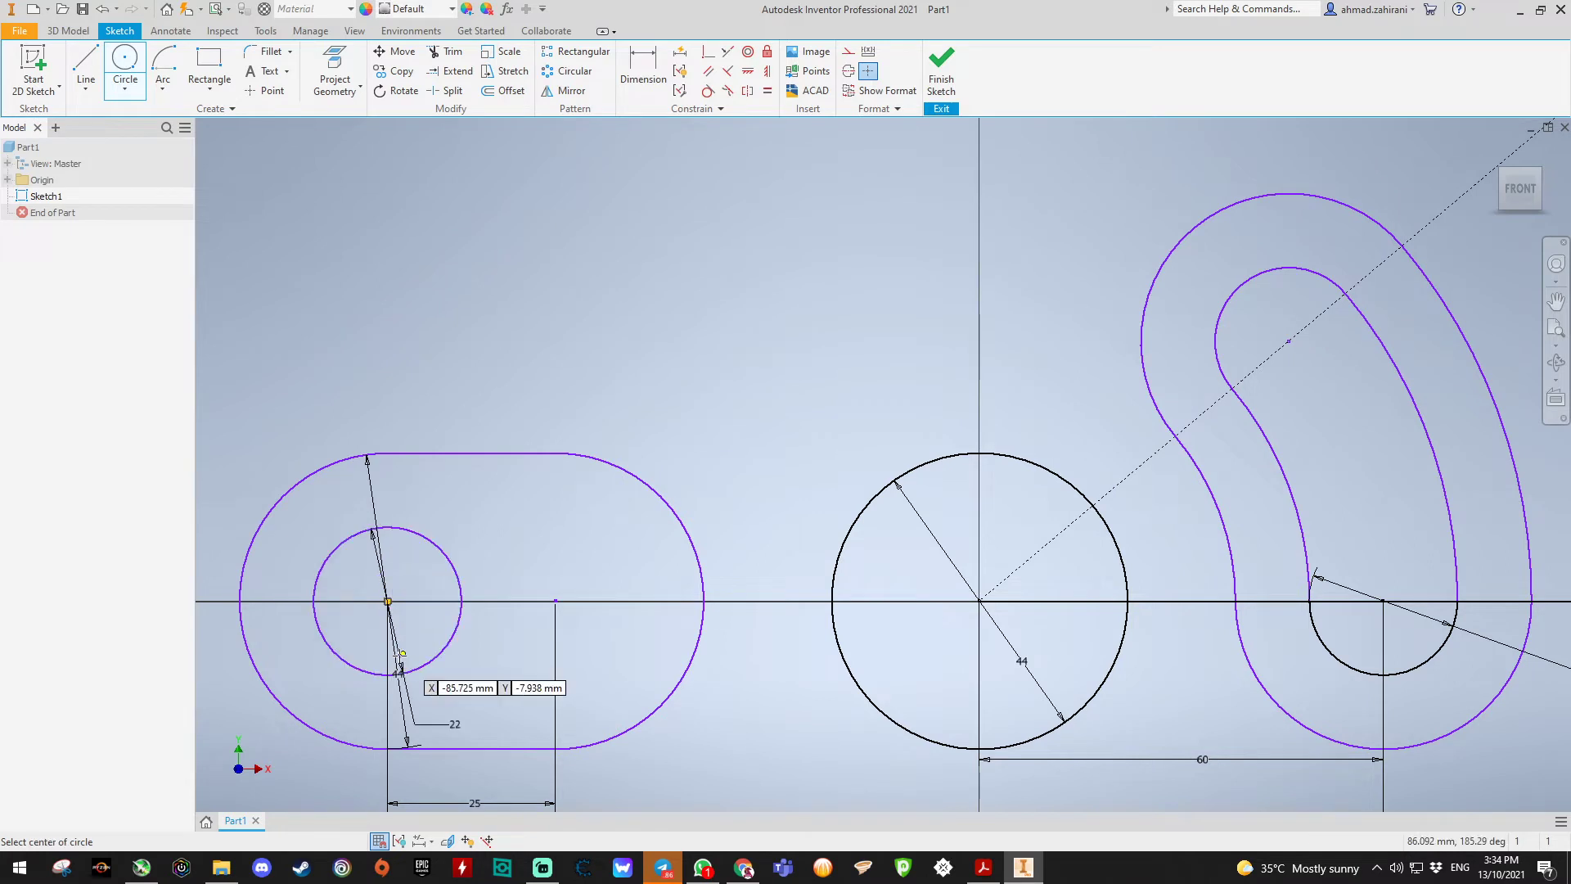
click(555, 601)
text(22)
key(Return)
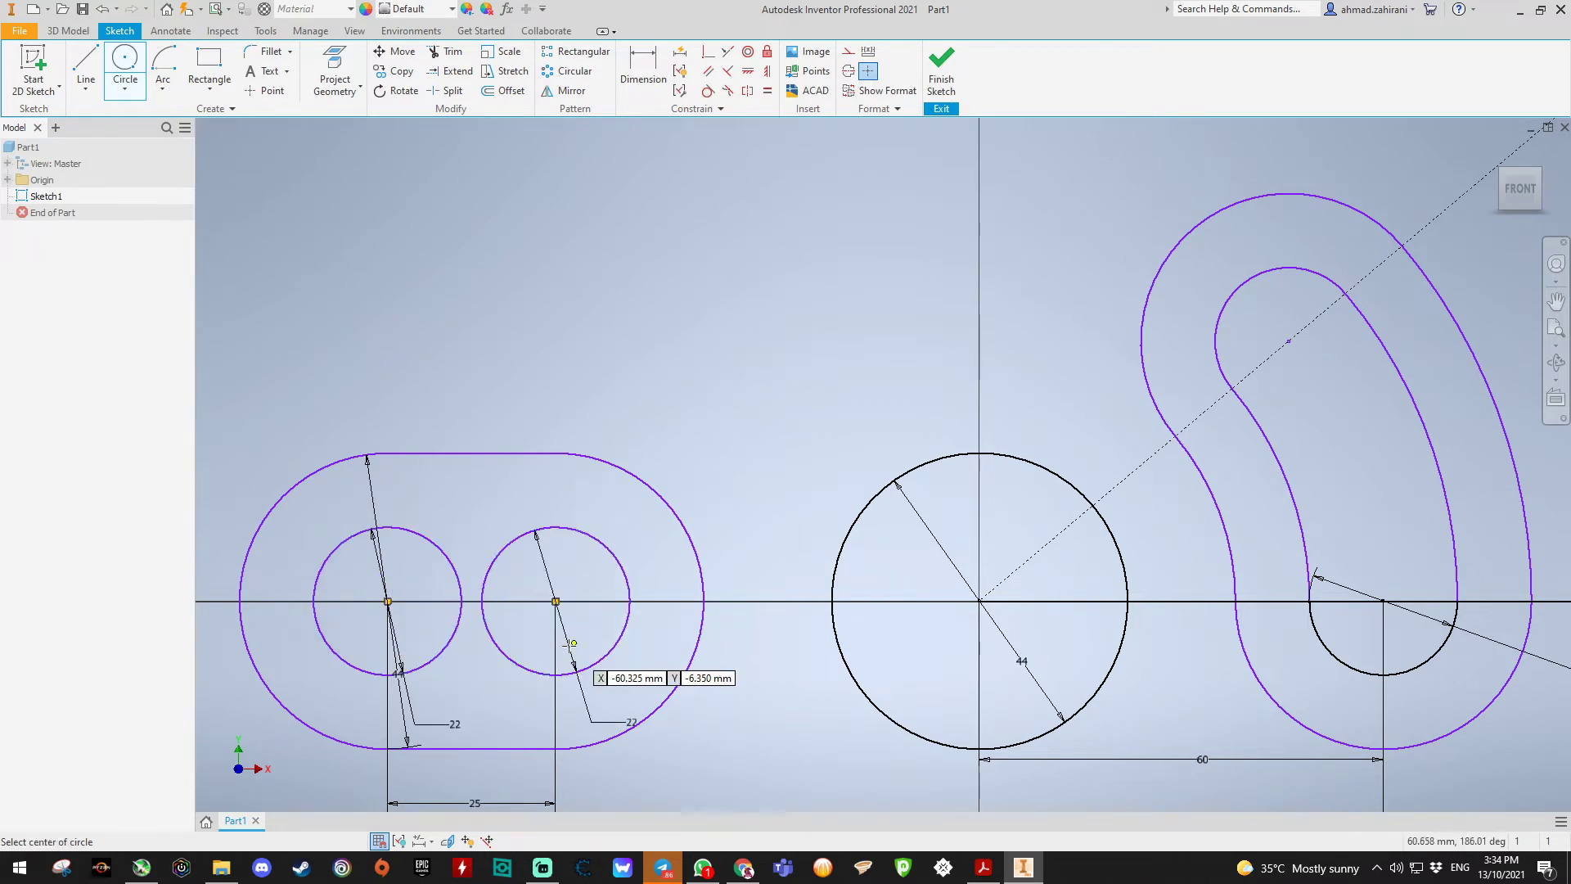
Step: Draw two horizontal tangent lines joining the tops and the bottoms of the two 22 mm circles
click(86, 69)
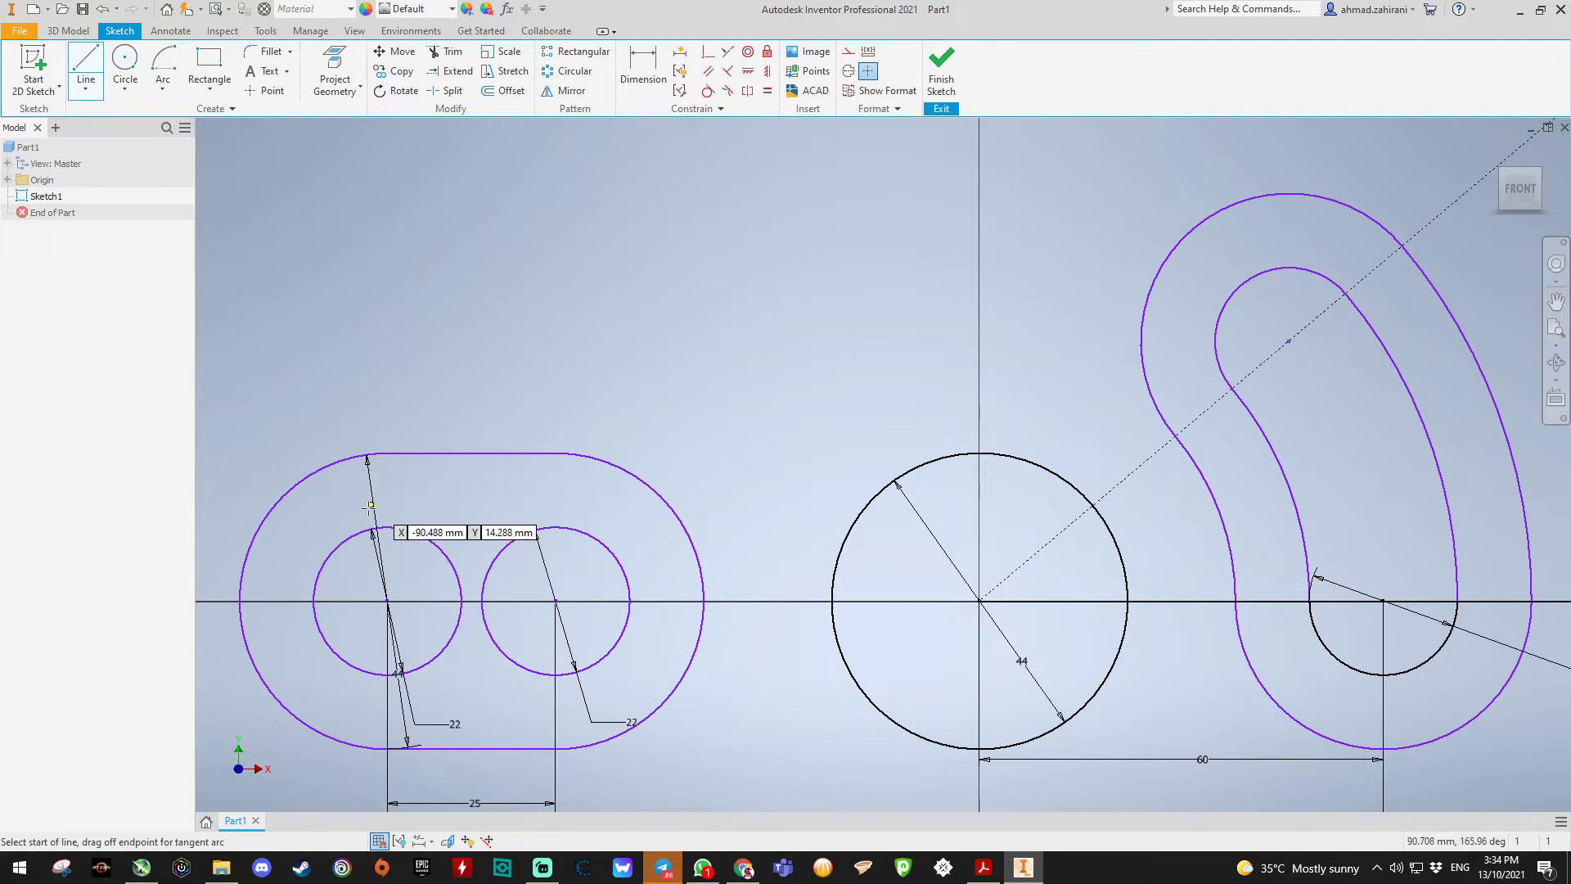
click(387, 528)
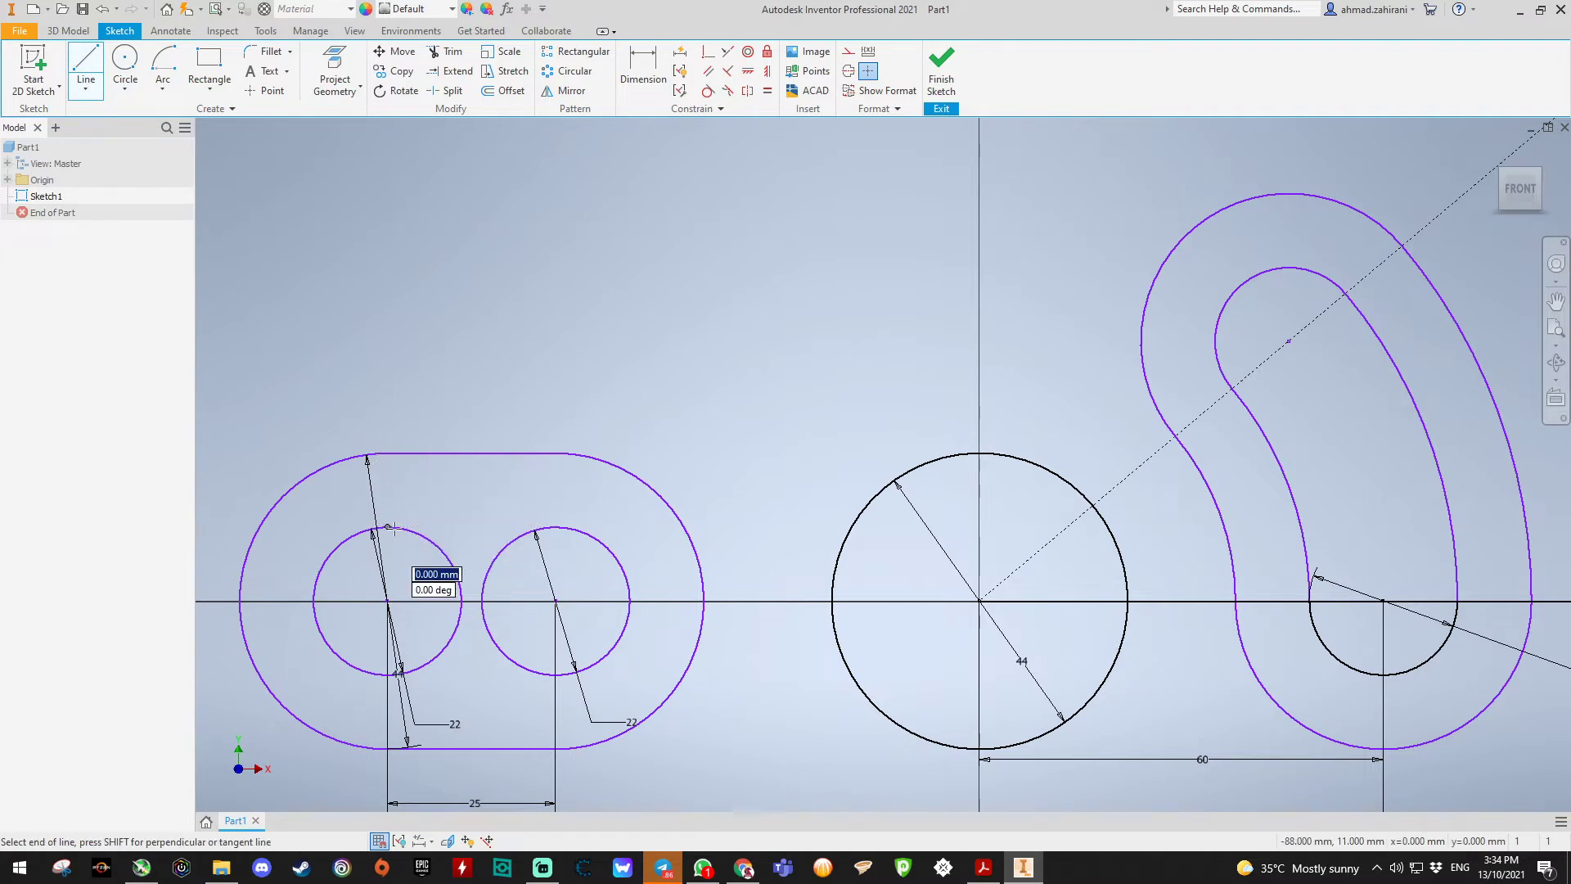
double_click(557, 526)
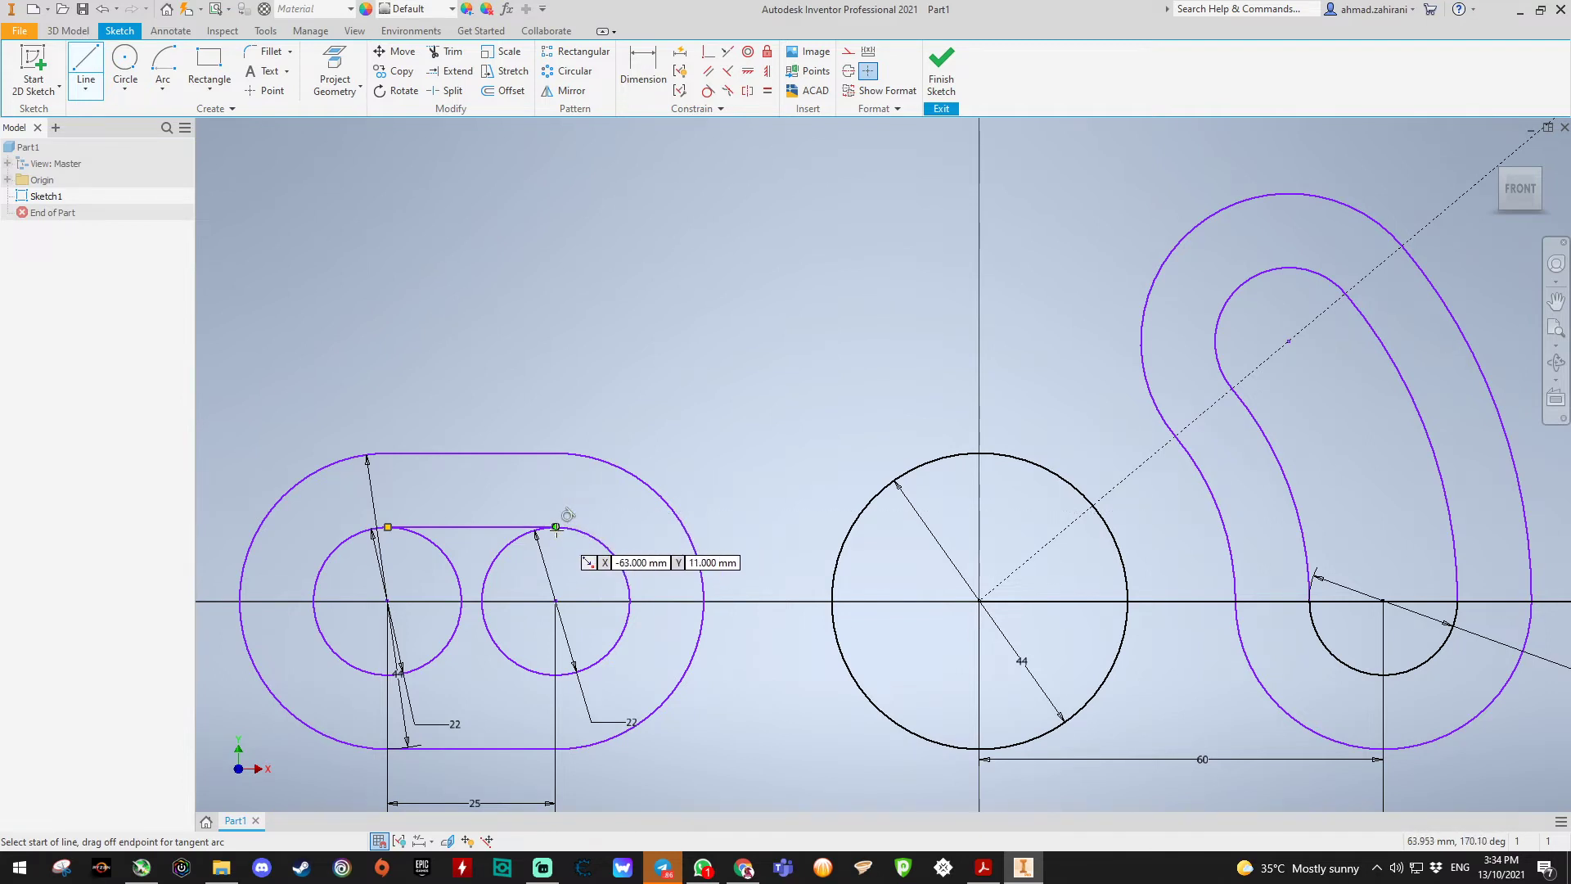
drag(556, 527, 557, 674)
click(389, 673)
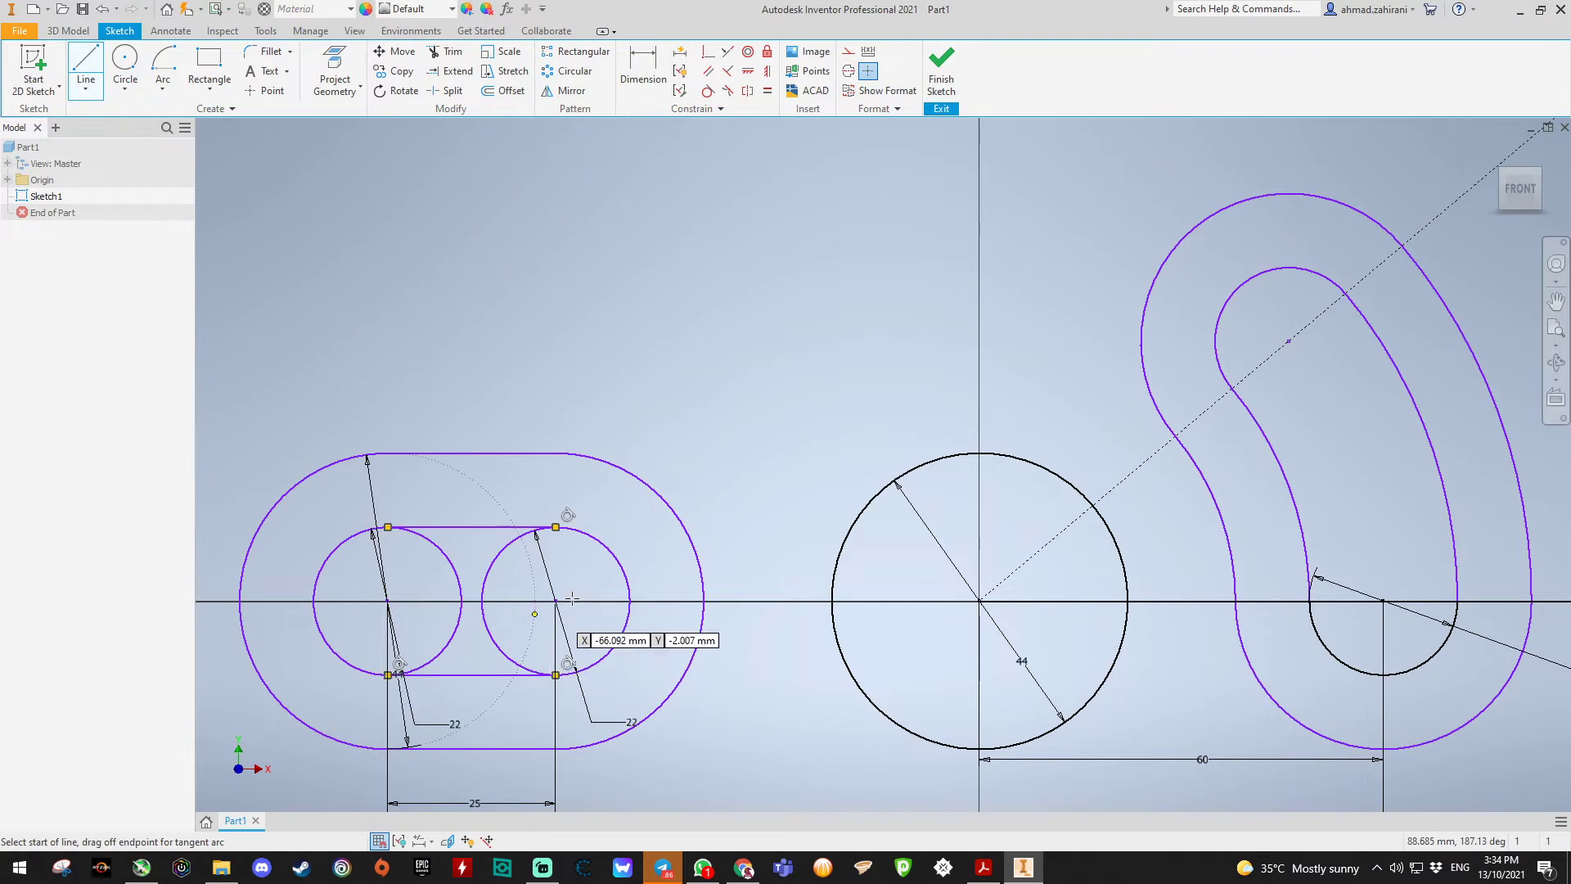
Step: Trim the facing inner halves of the two 22 mm circles, leaving the closed inner slot outline
click(448, 54)
click(438, 552)
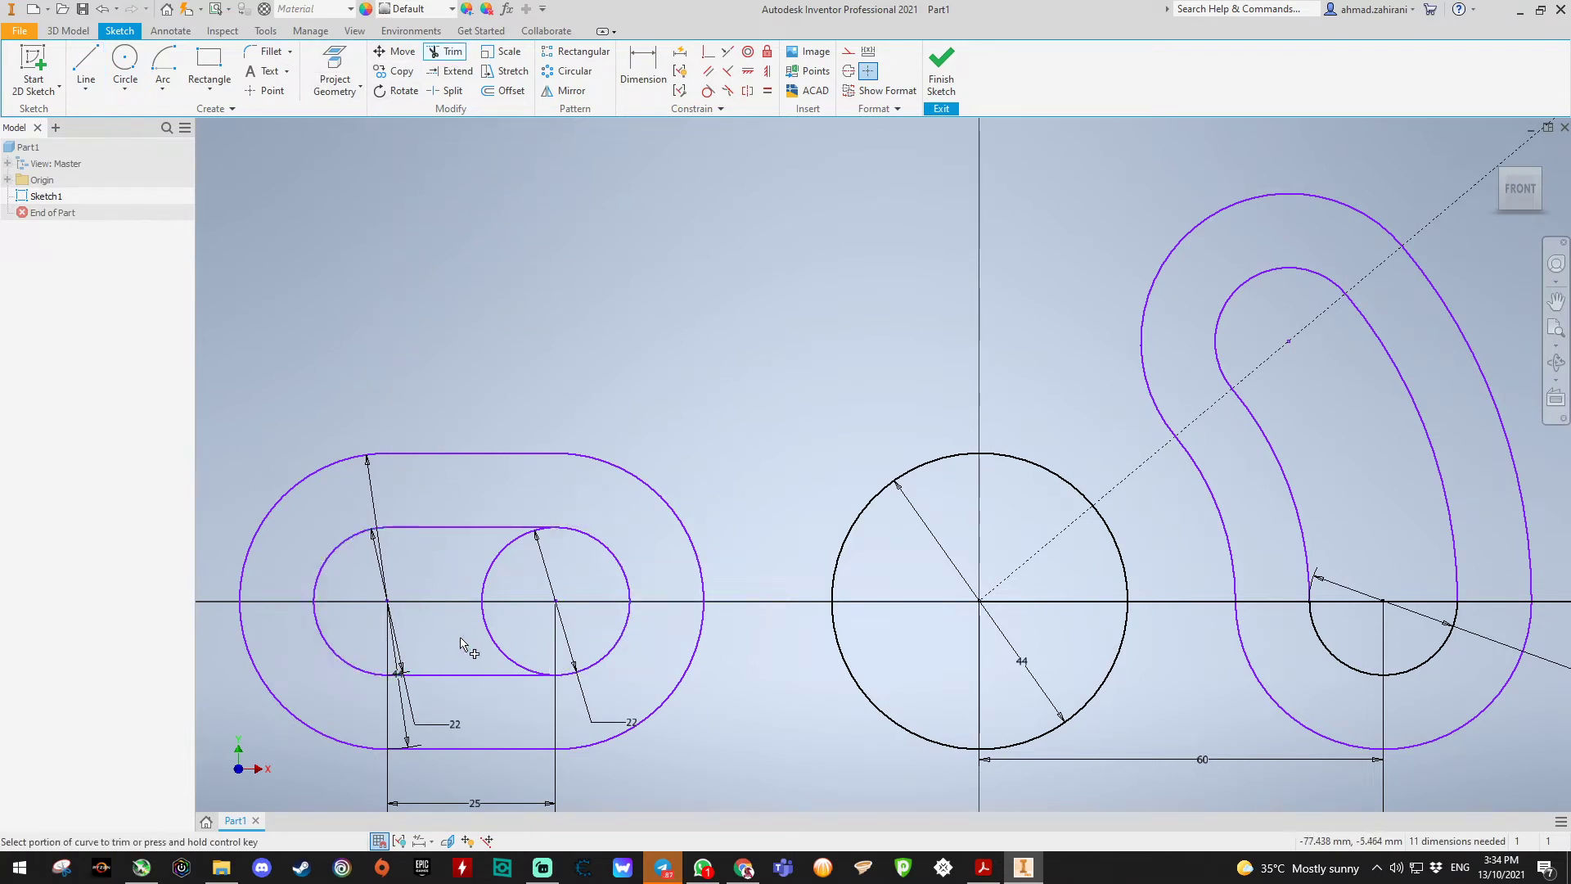
click(496, 643)
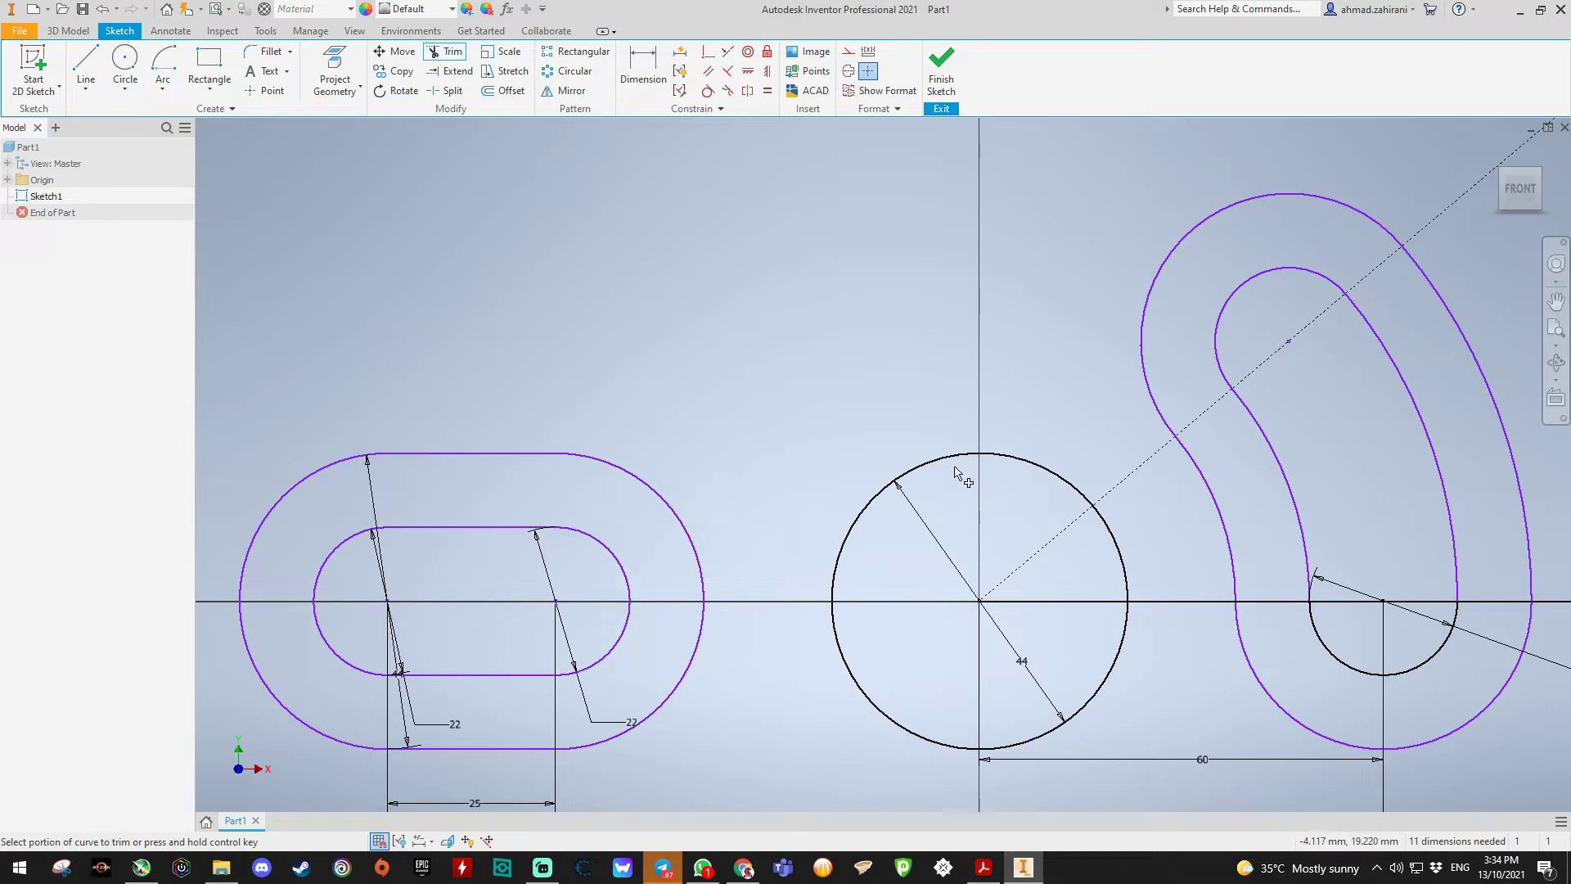
Step: Check the Assignment 2 slide and sketch a circle about 16 mm in diameter above the right end of the left slot
click(743, 868)
drag(963, 126, 1023, 104)
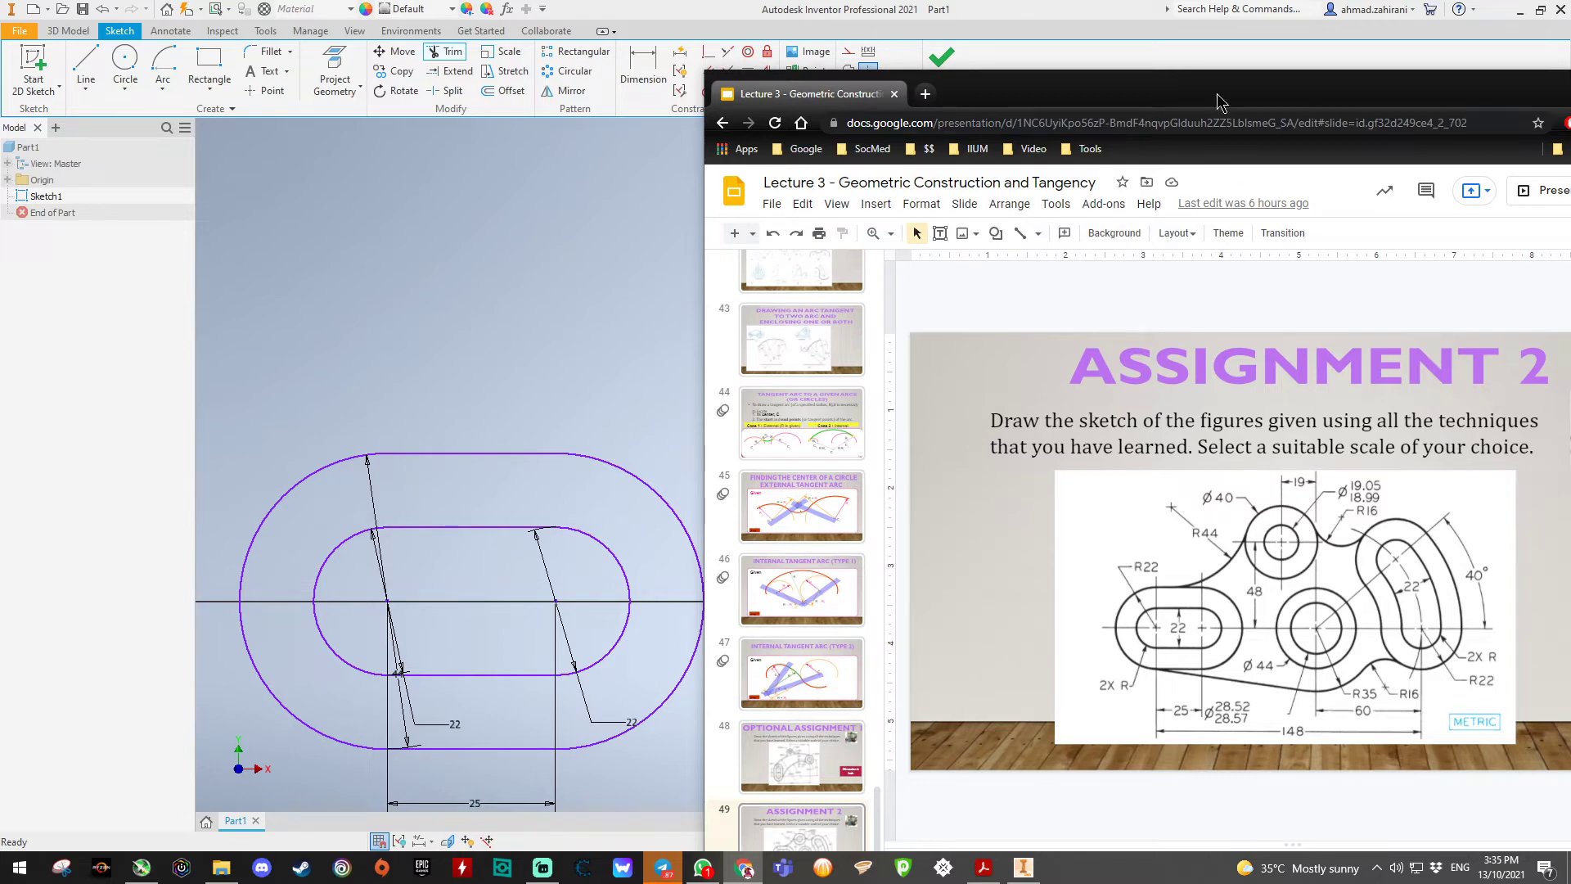
drag(1219, 102, 1570, 79)
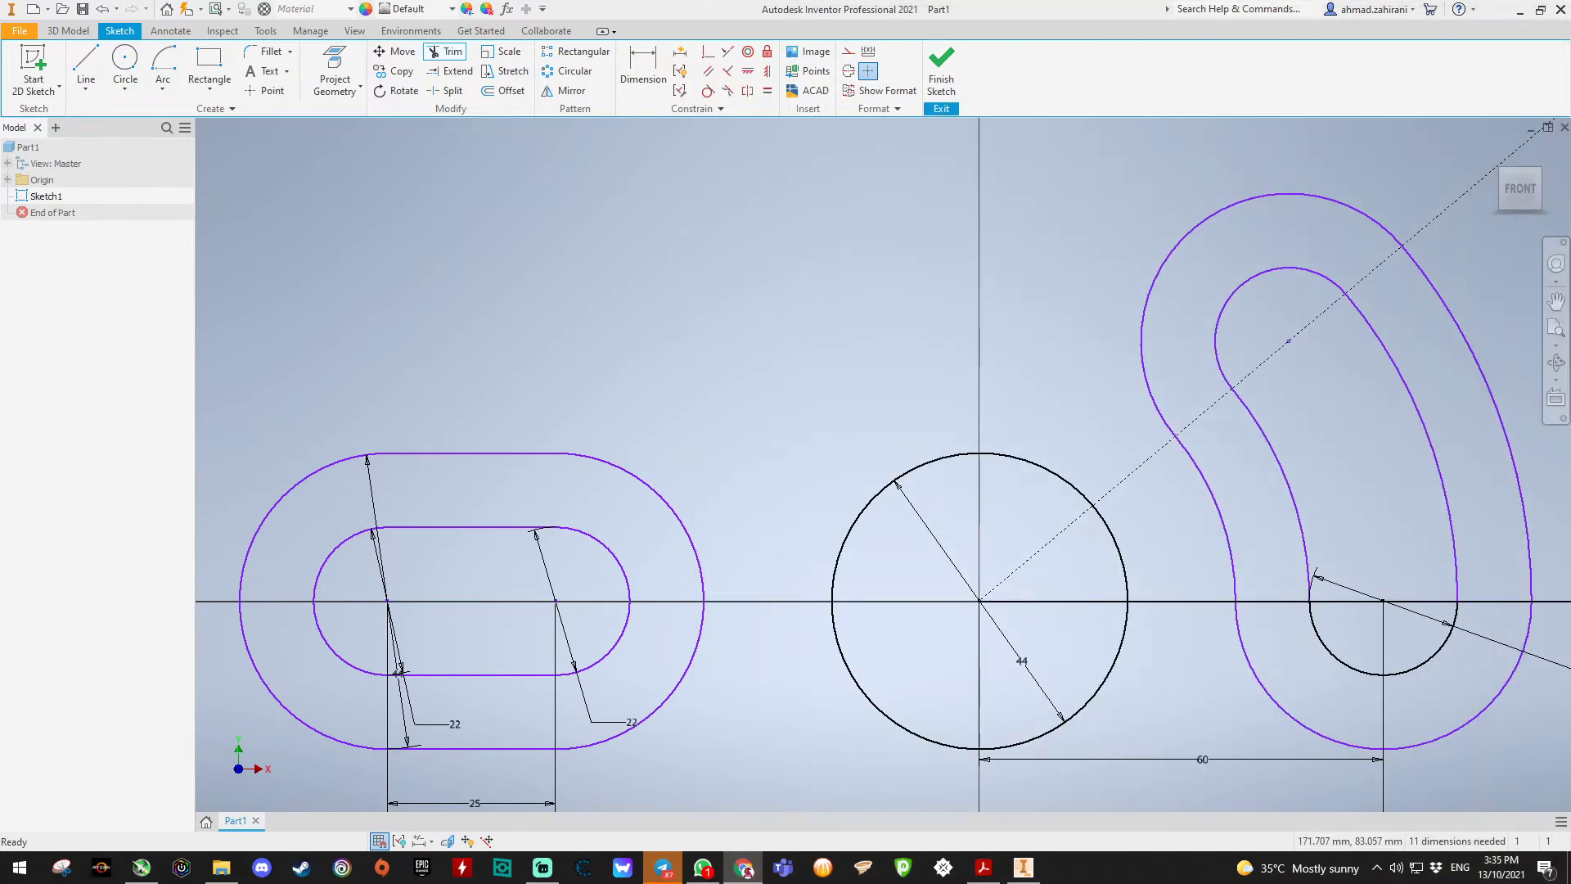
click(125, 61)
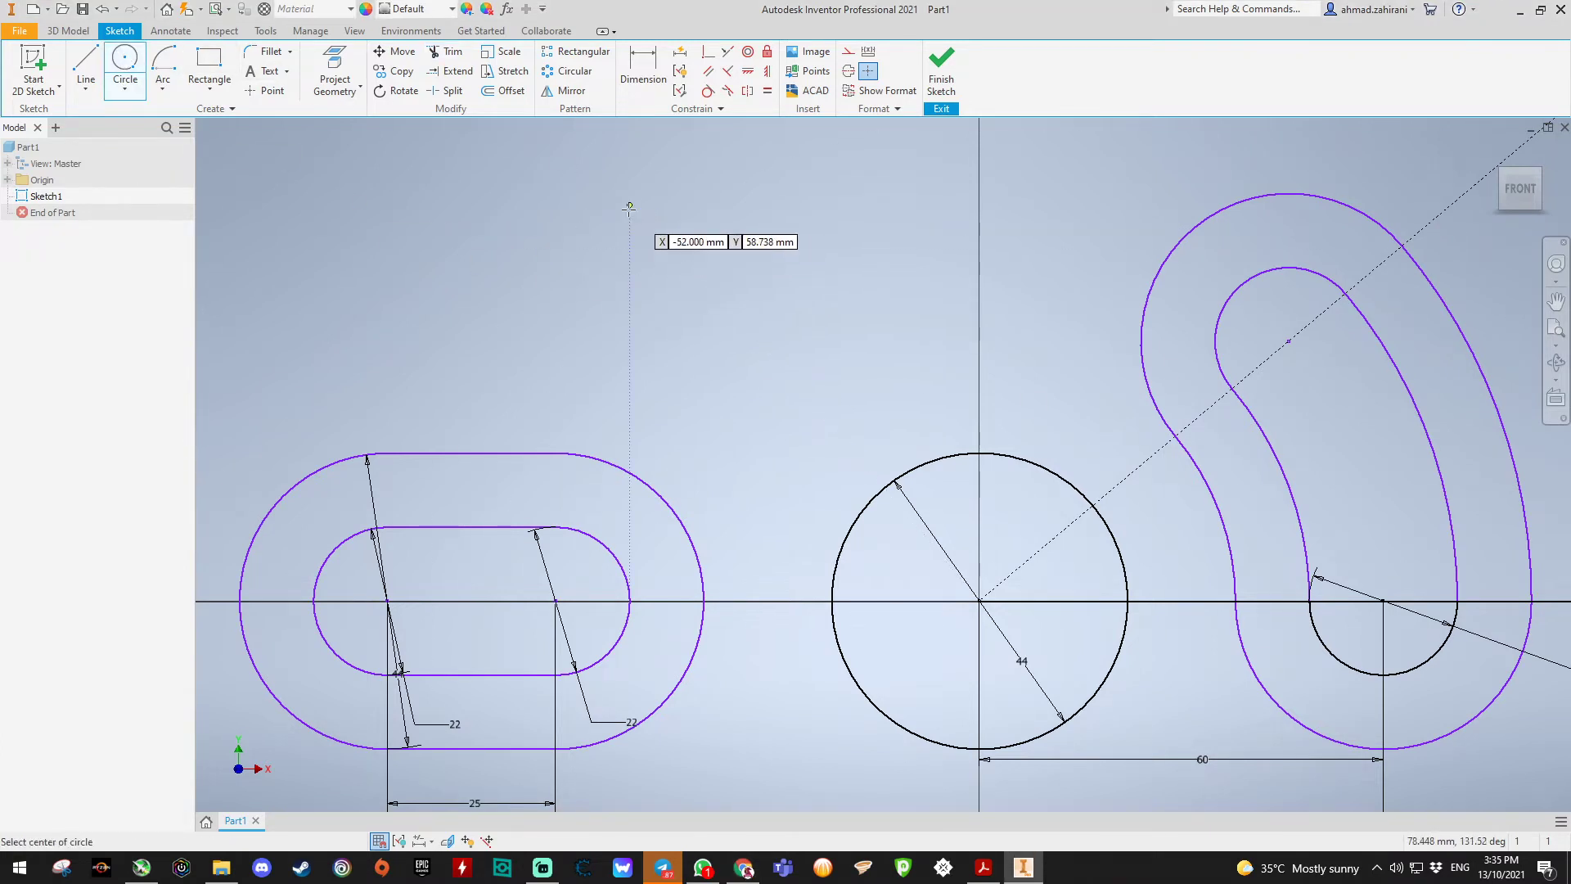
click(649, 185)
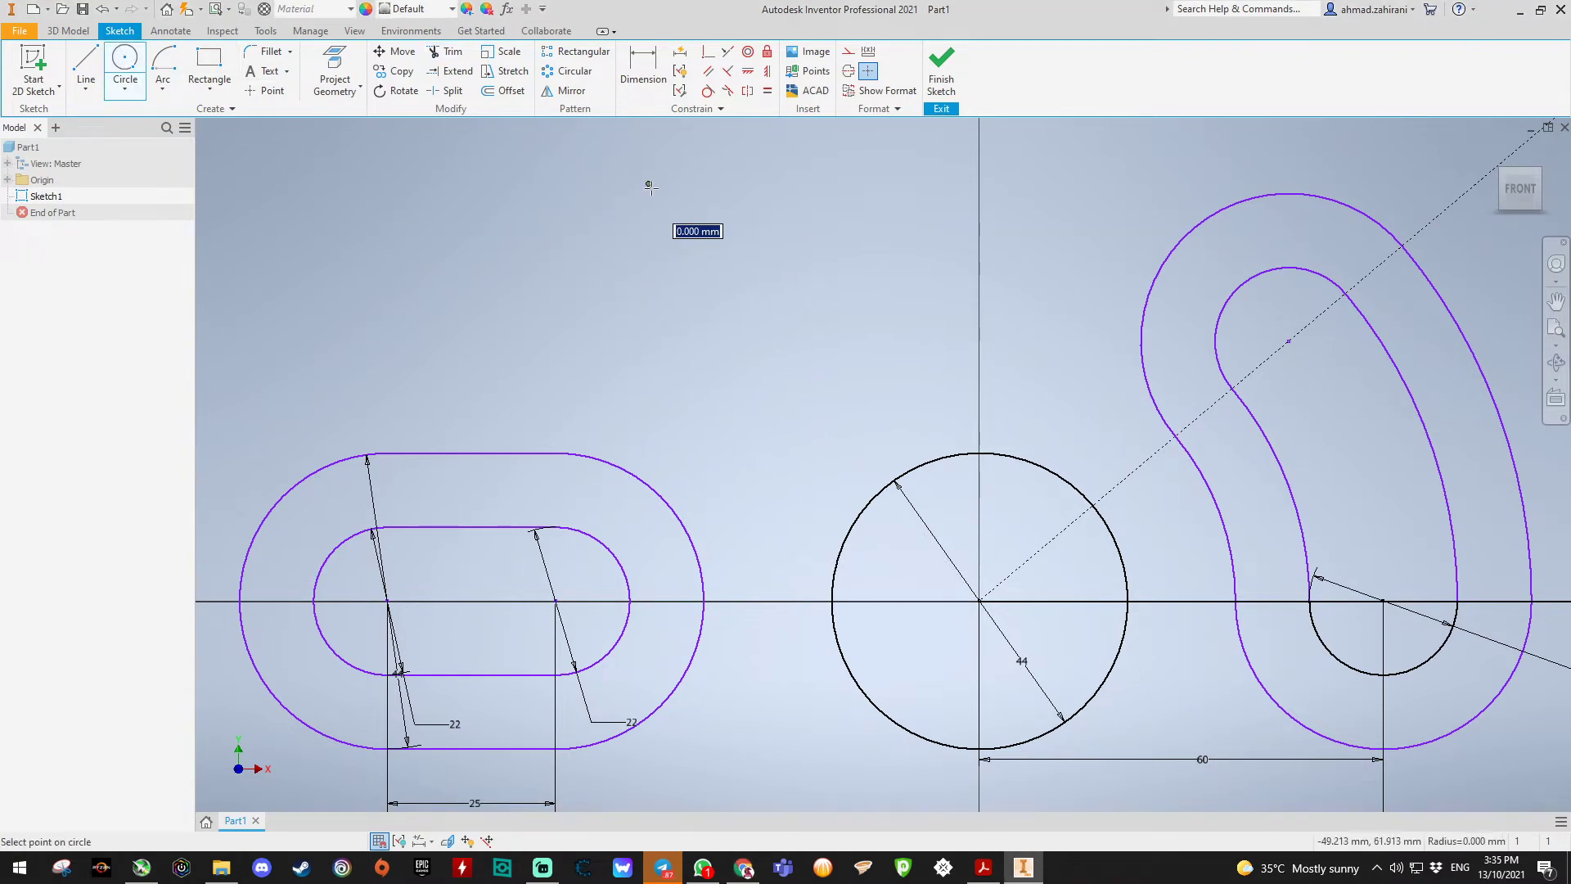
click(680, 229)
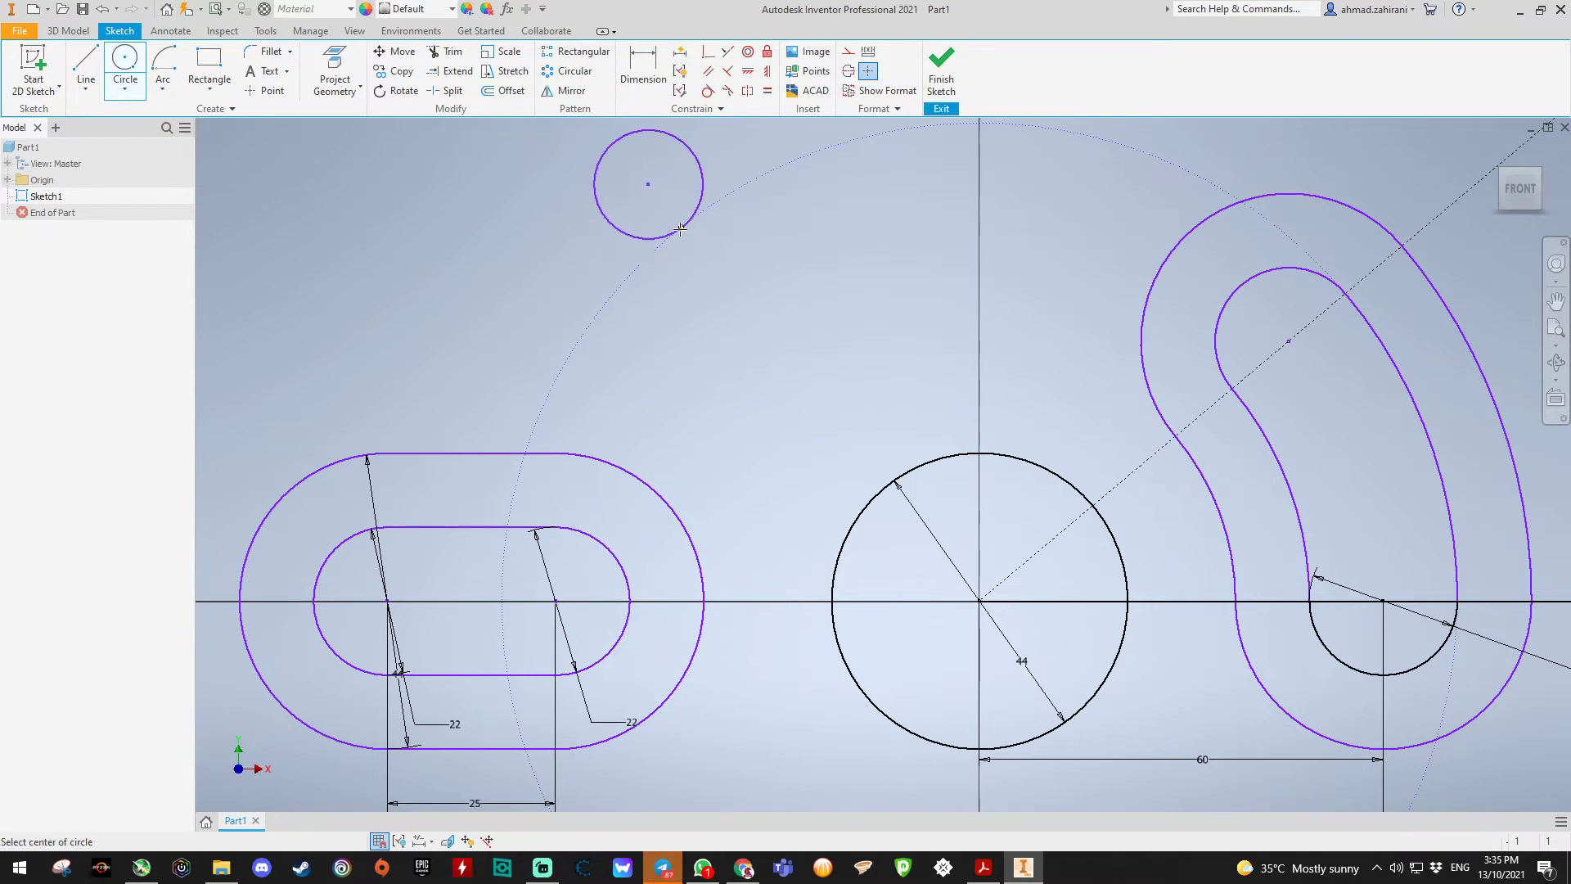
key(3)
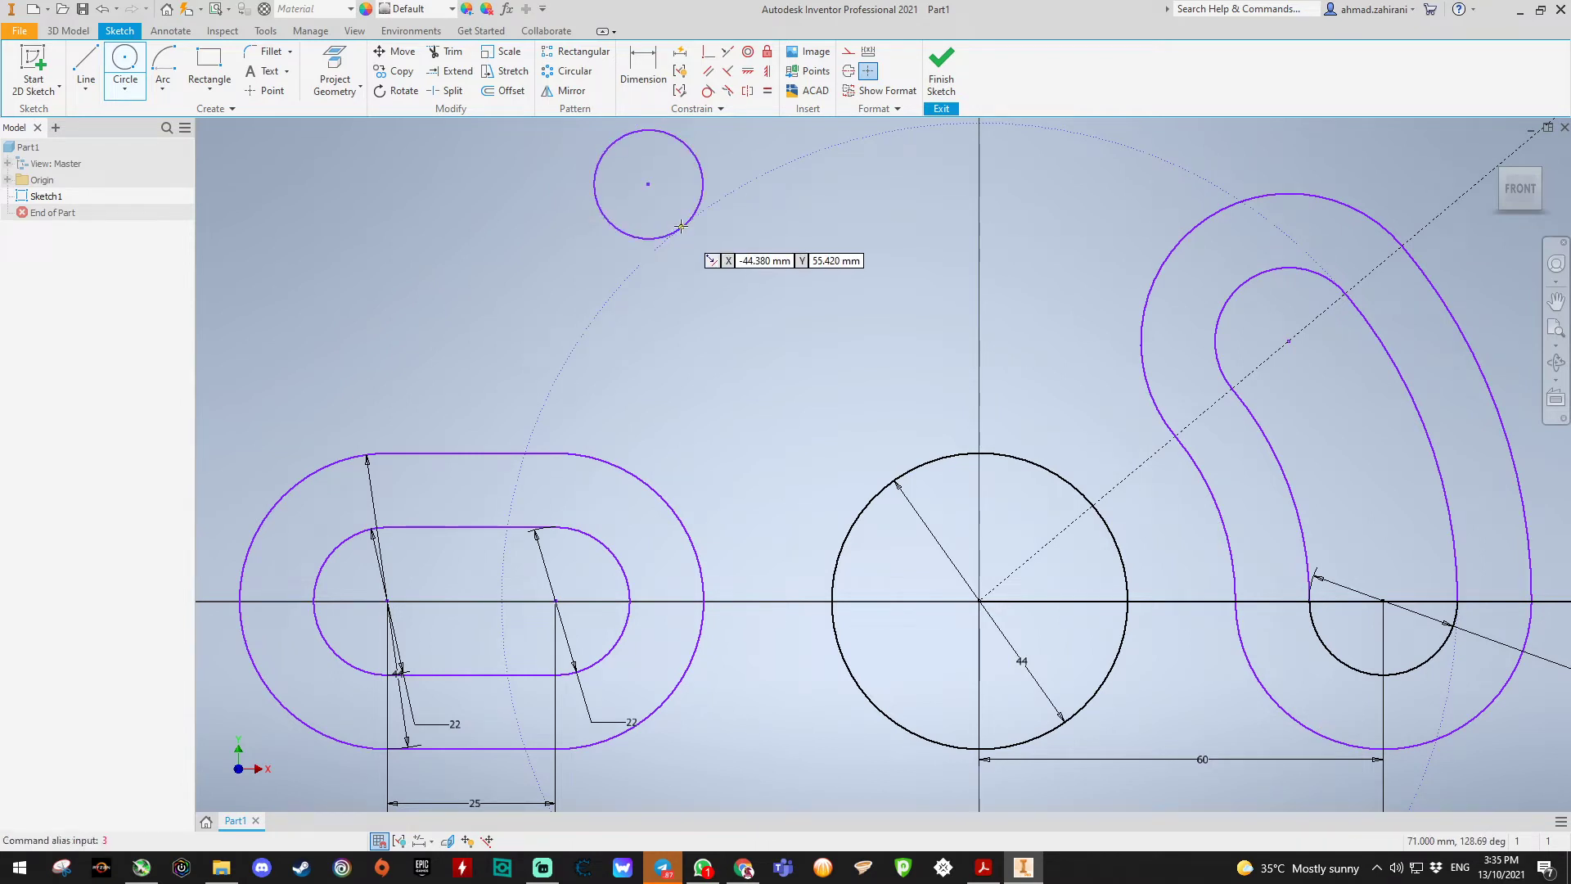
key(Escape)
Step: Dimension the new upper circle and set its diameter to 38 mm
key(d)
click(695, 170)
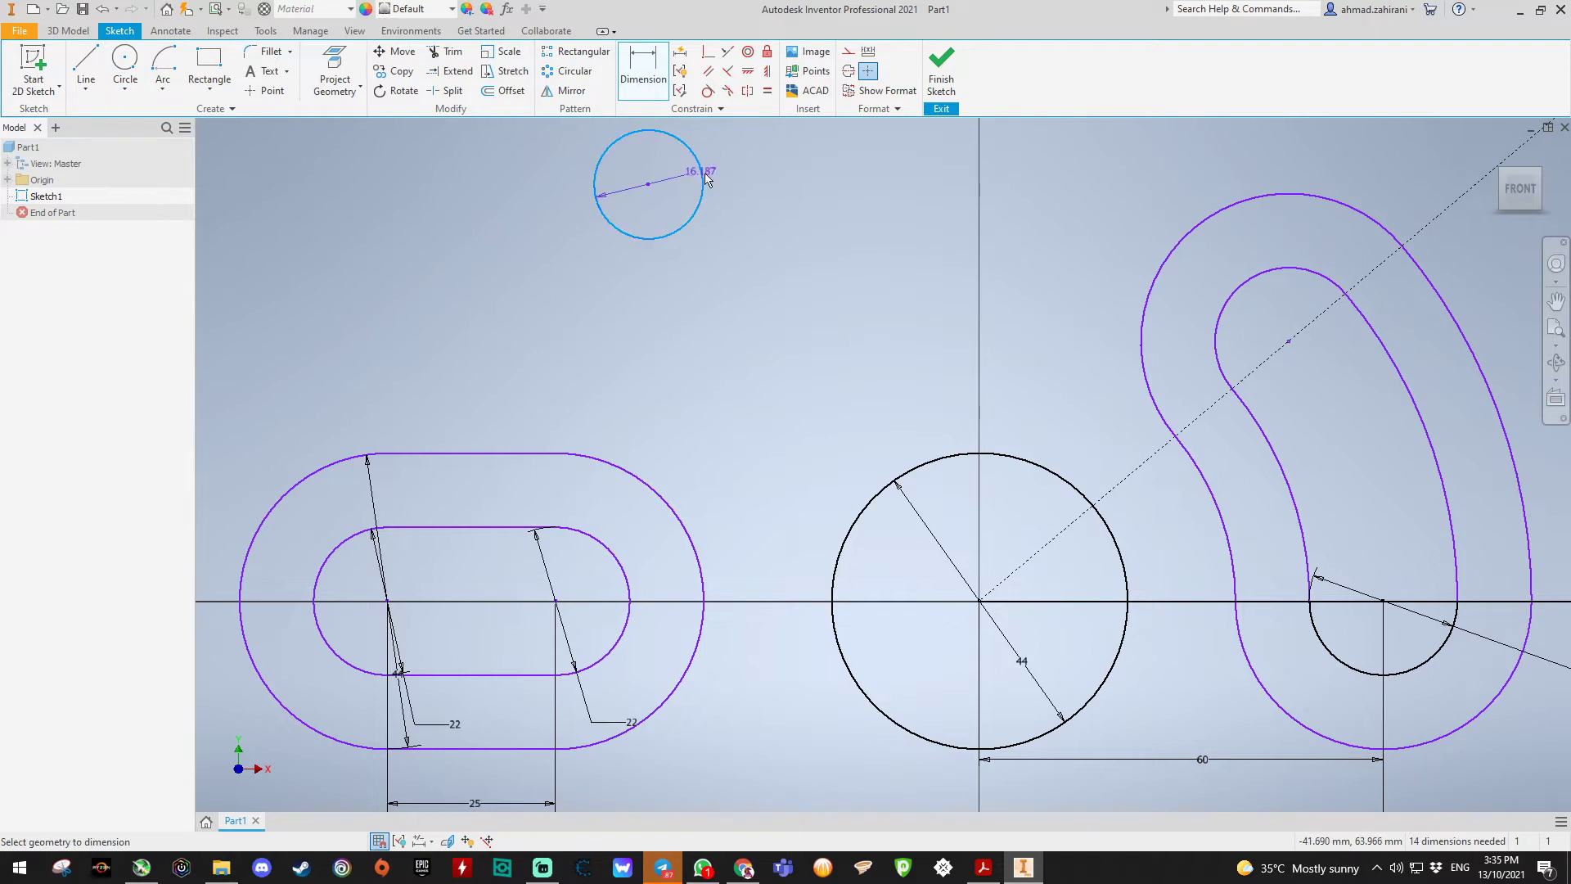
click(782, 196)
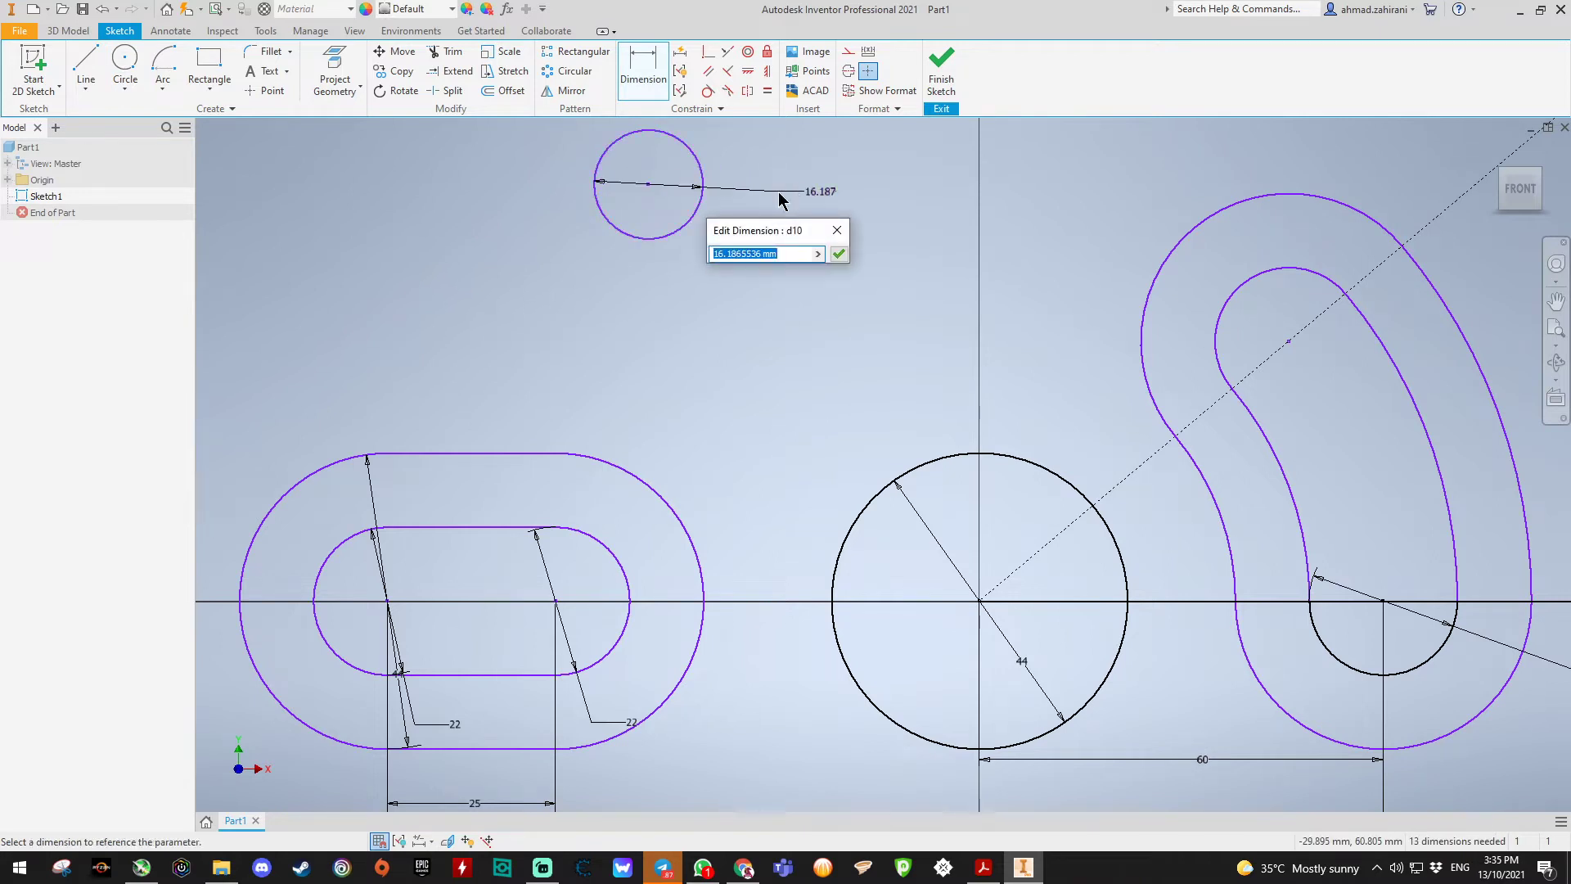
text(38)
key(Return)
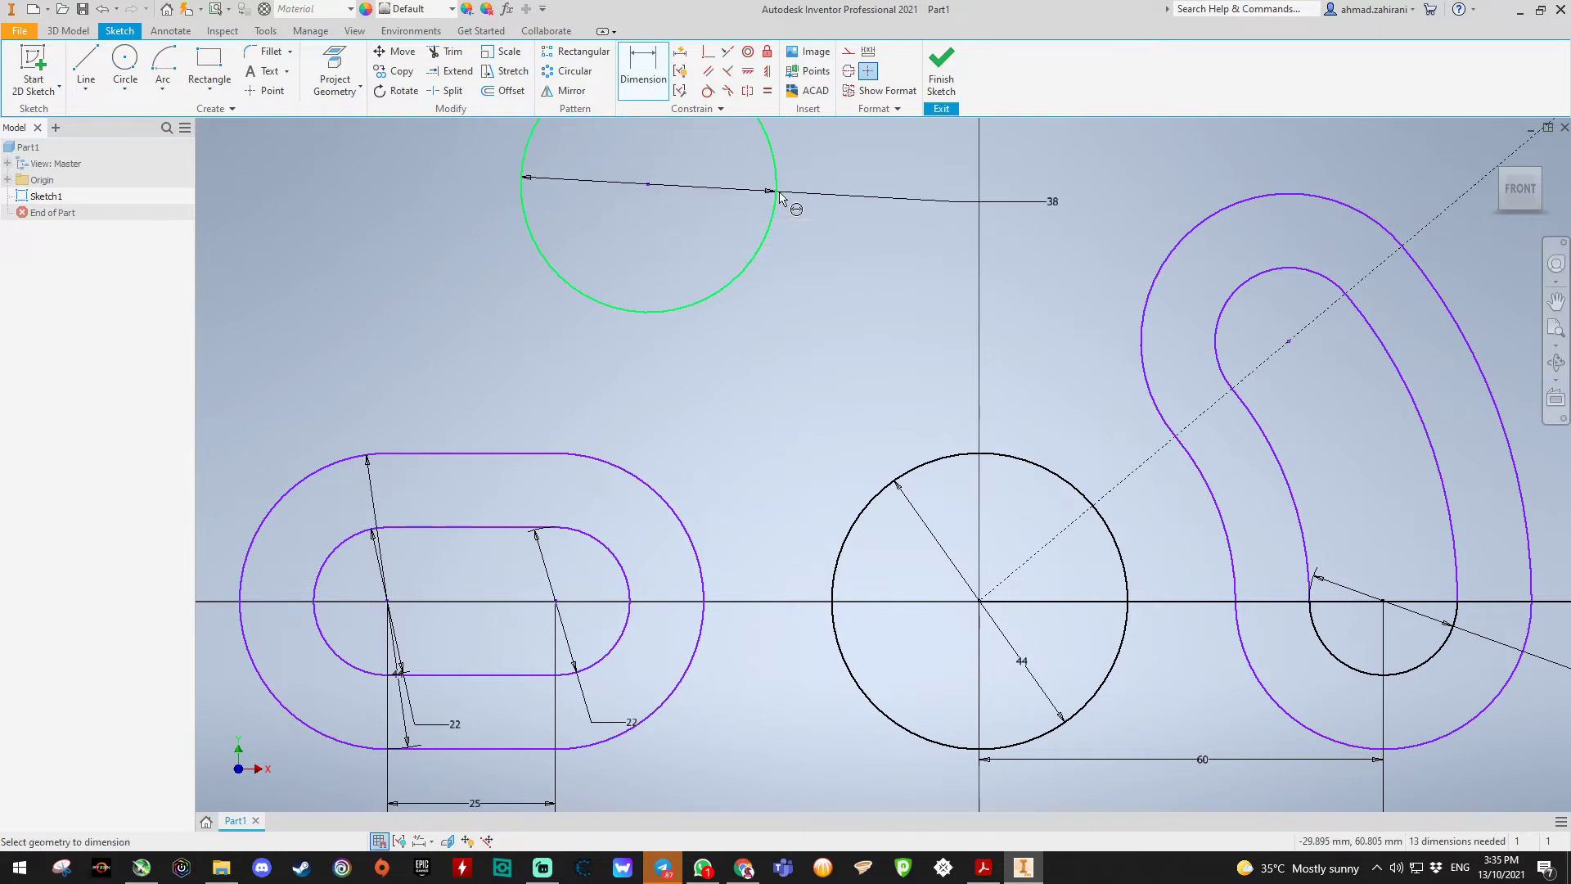
Step: Dimension the 38 mm circle's centre vertically from the horizontal axis and set the distance to 48 mm
scroll(816, 231, up, 2)
scroll(744, 210, down, 4)
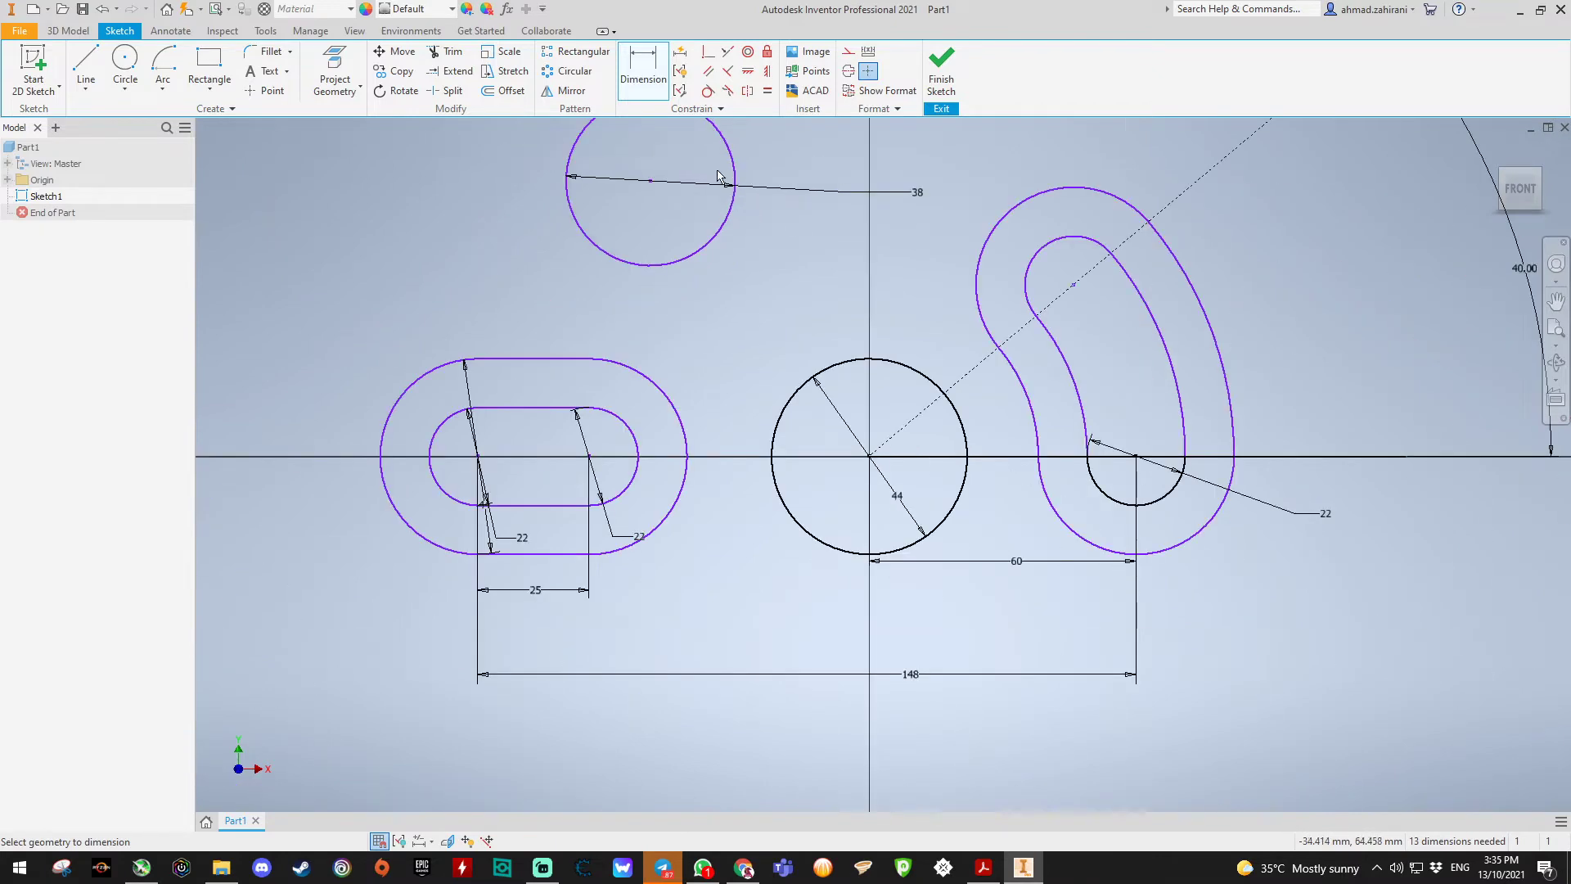
scroll(738, 153, up, 3)
scroll(739, 153, down, 5)
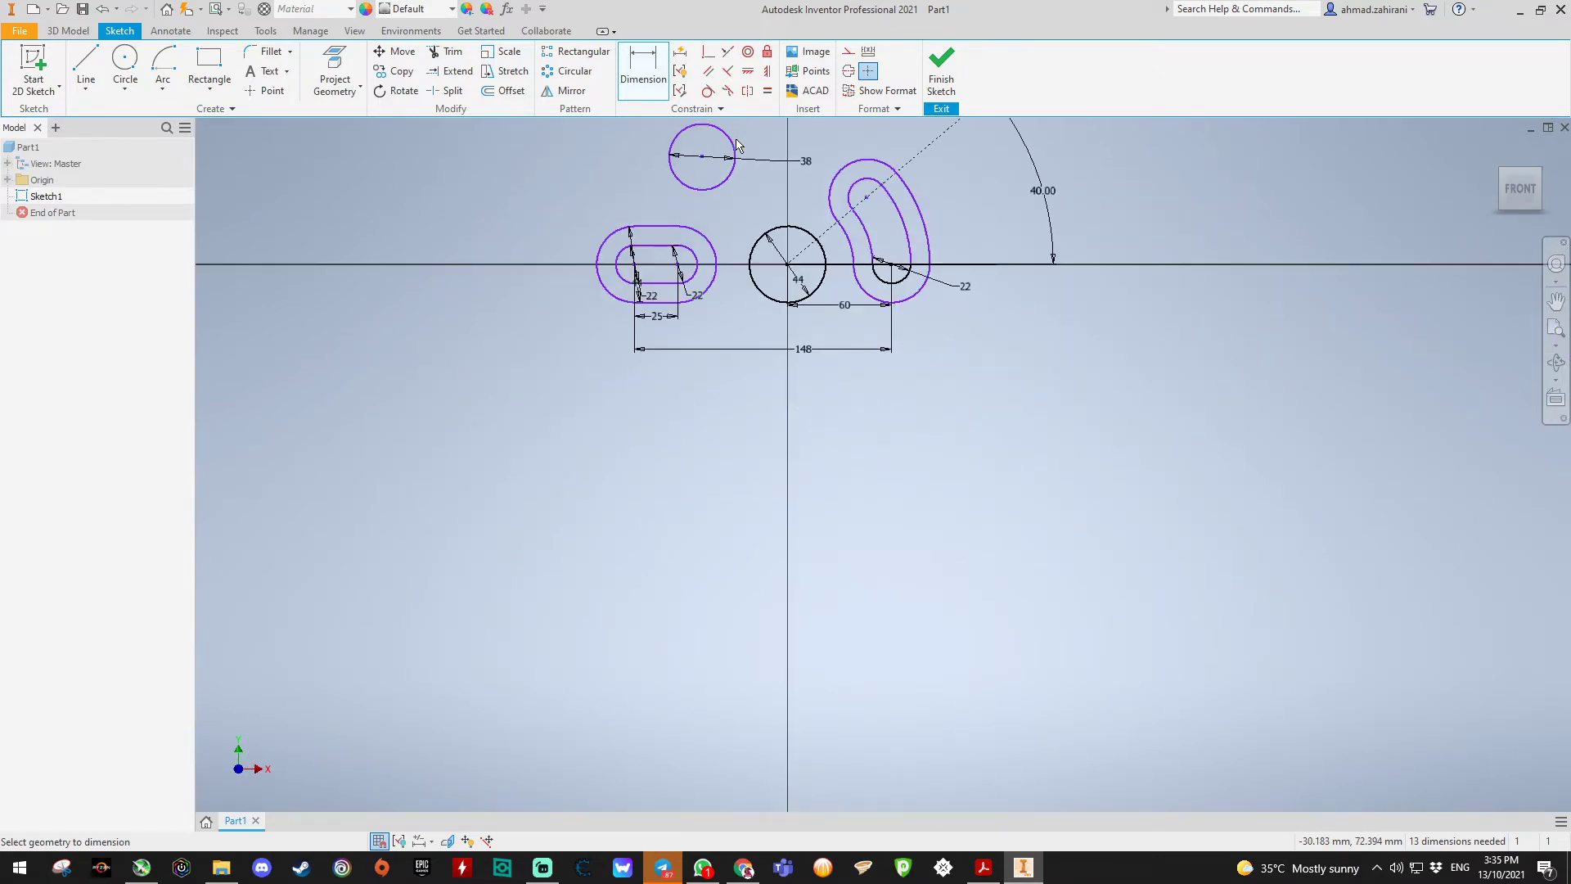
scroll(740, 135, up, 4)
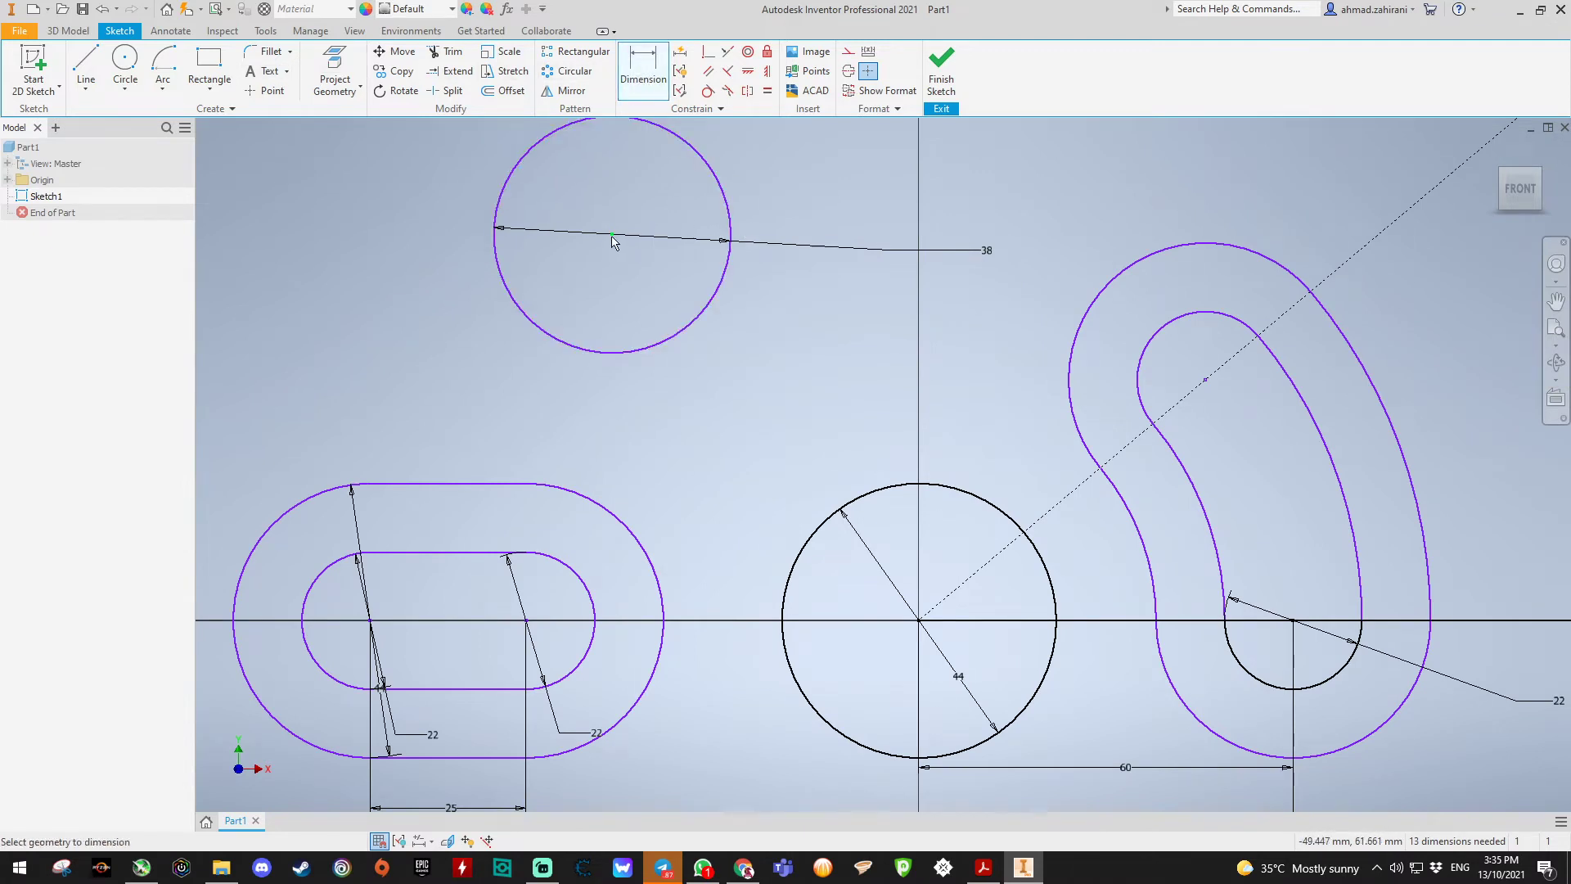
mouse_move(614, 240)
click(616, 236)
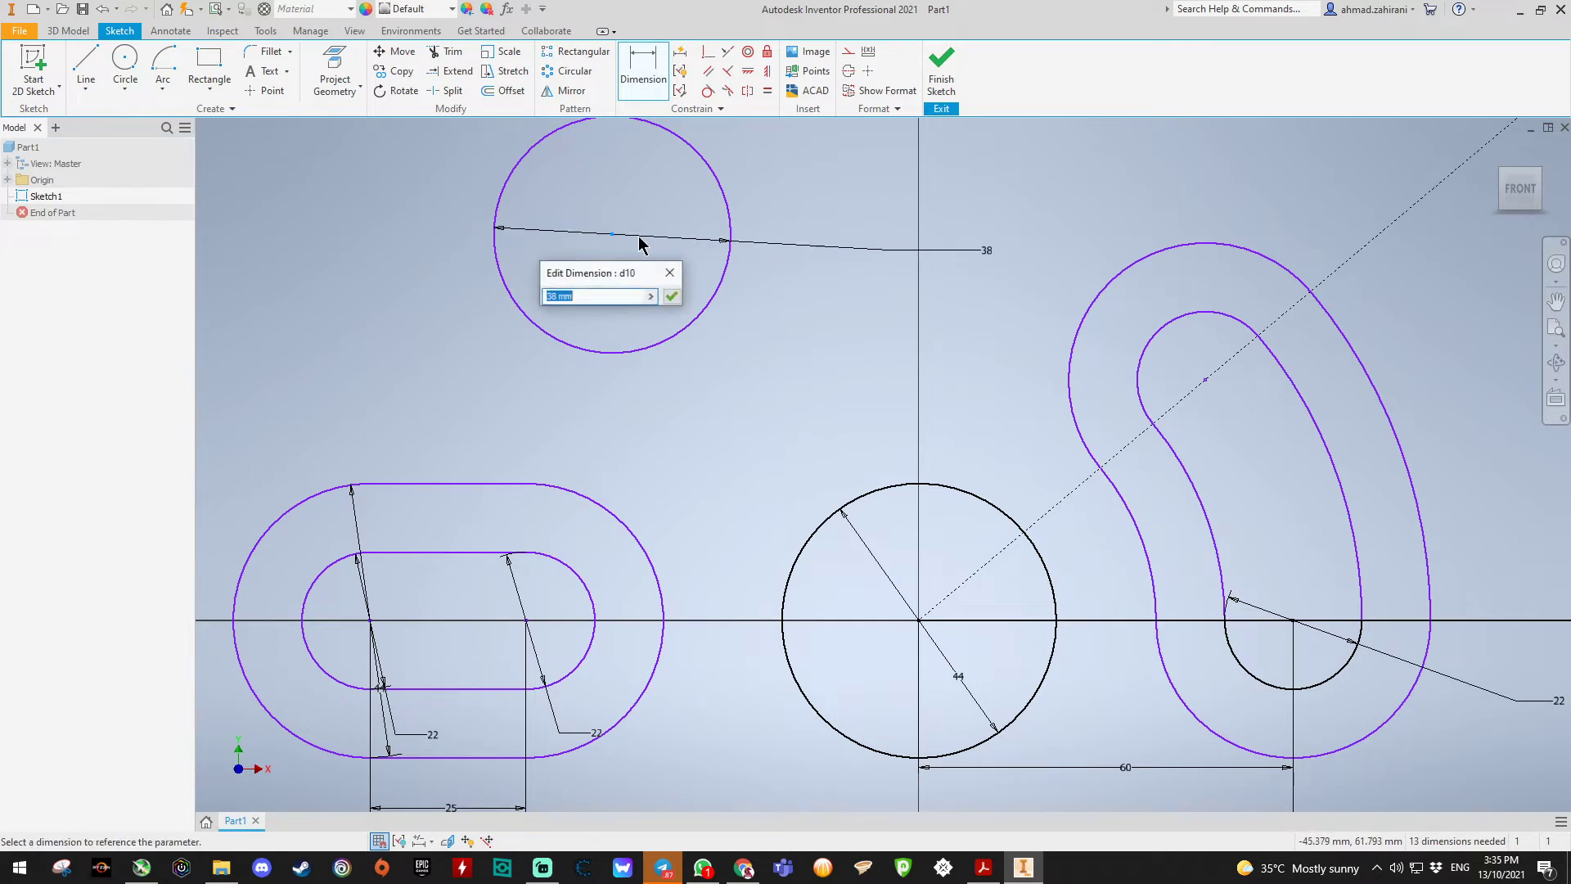
key(Return)
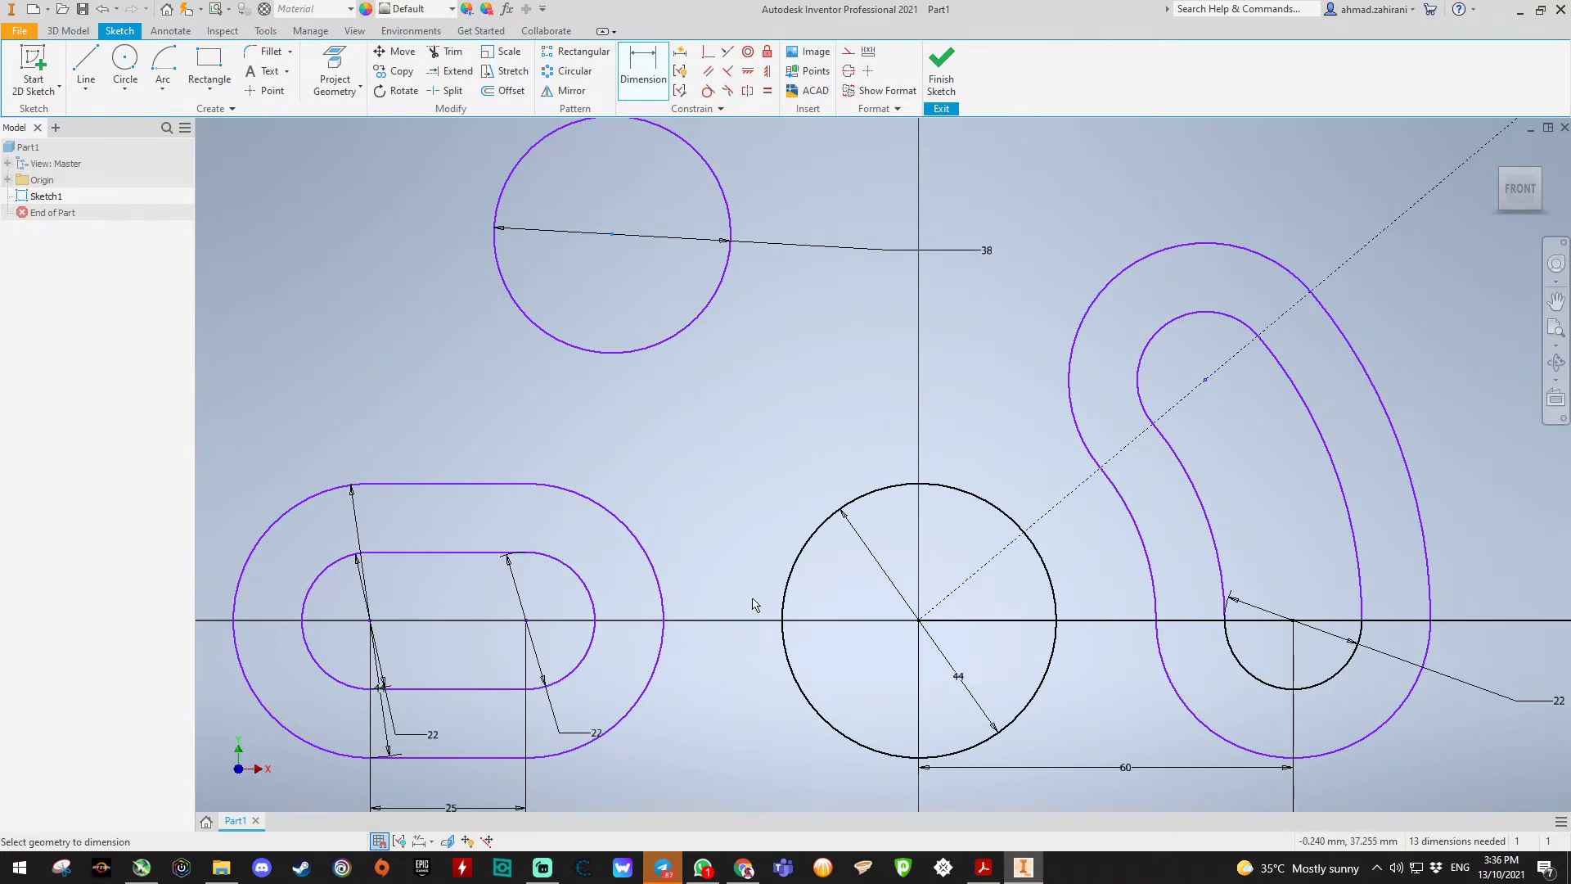
click(1194, 620)
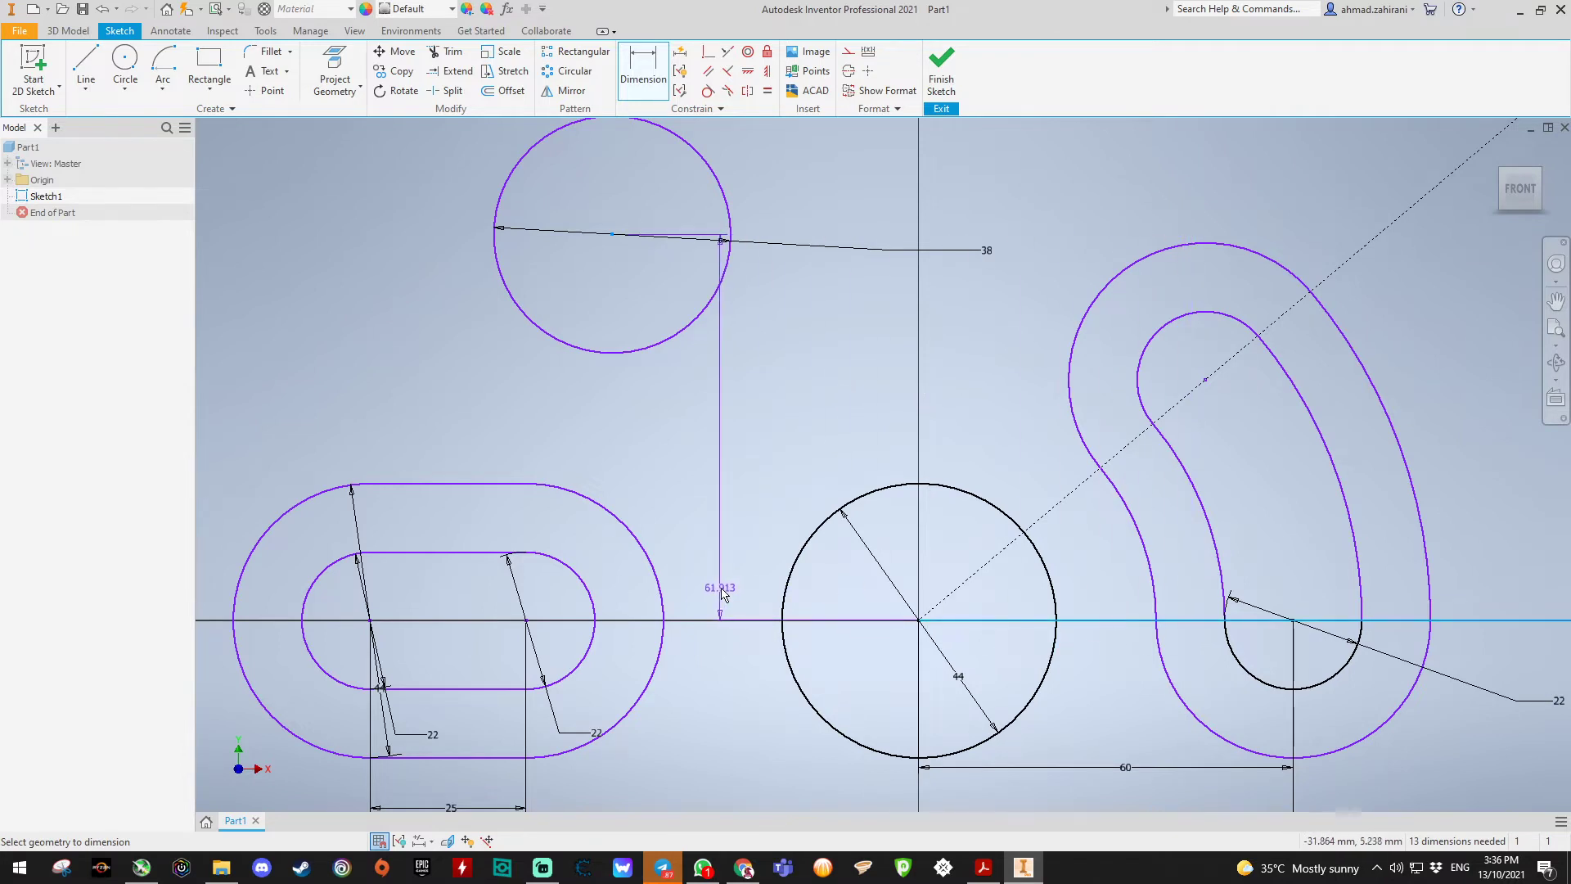
click(742, 585)
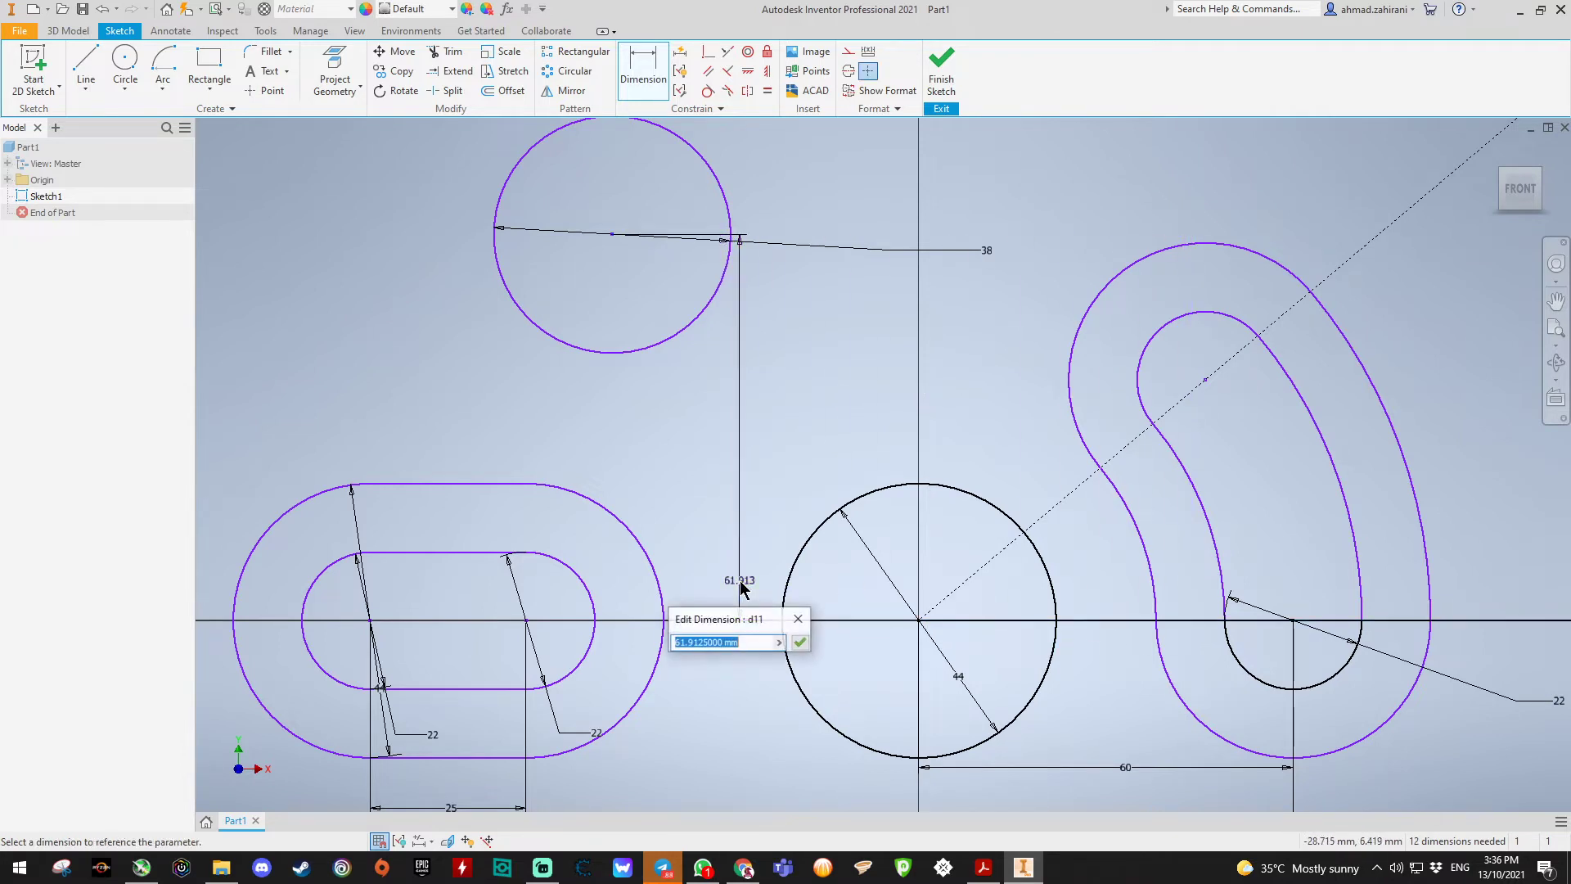
text(48)
key(Return)
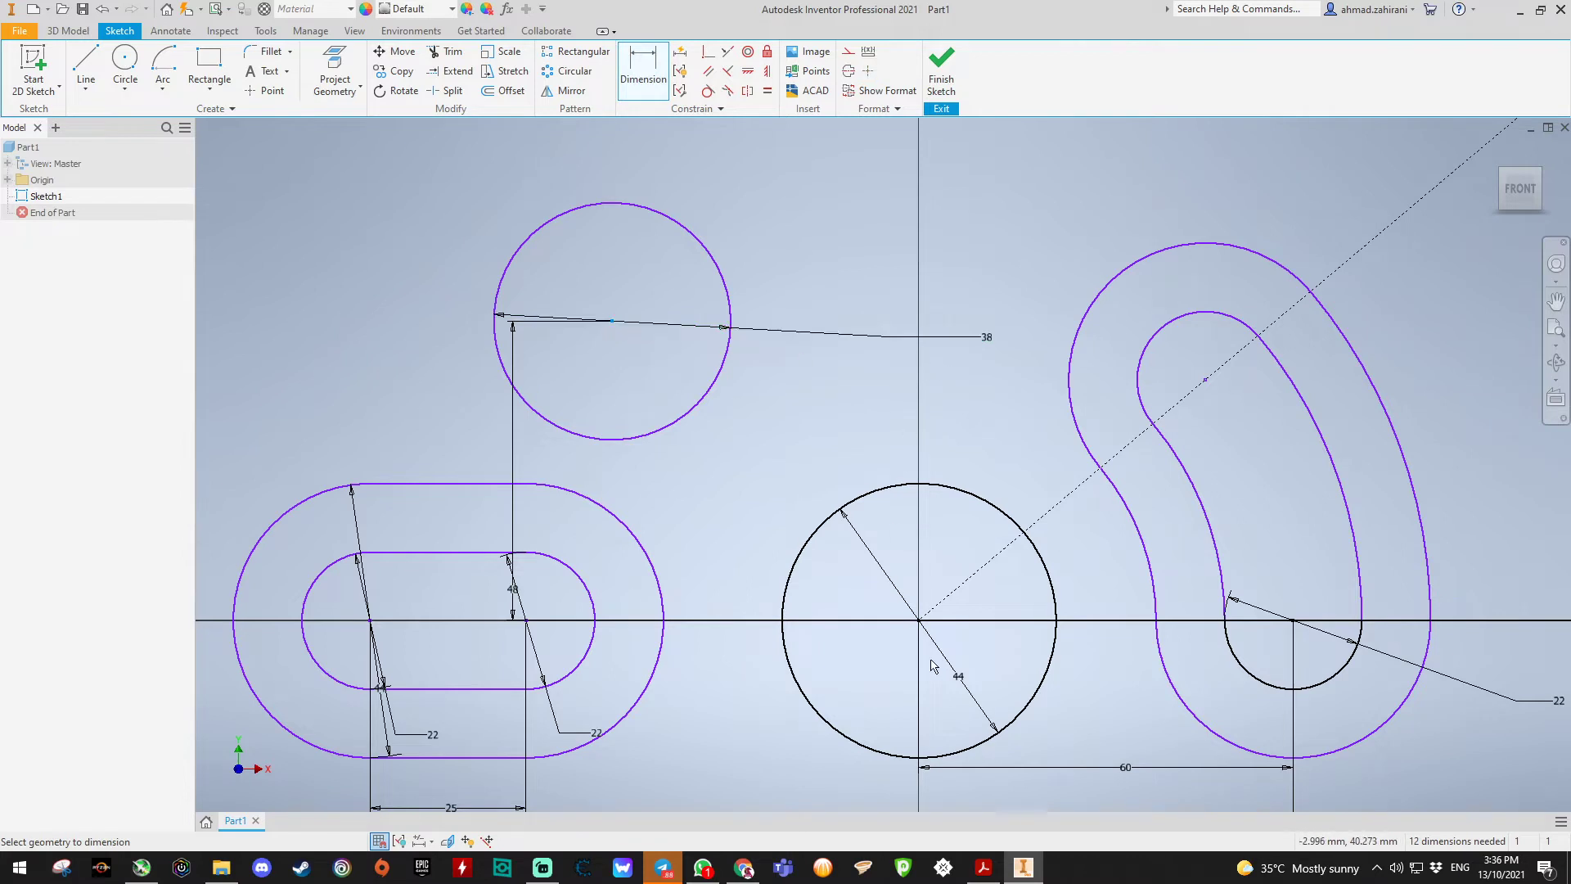
Step: Dimension the 38 mm circle's centre horizontally from the vertical axis and set the distance to 19 mm
click(919, 629)
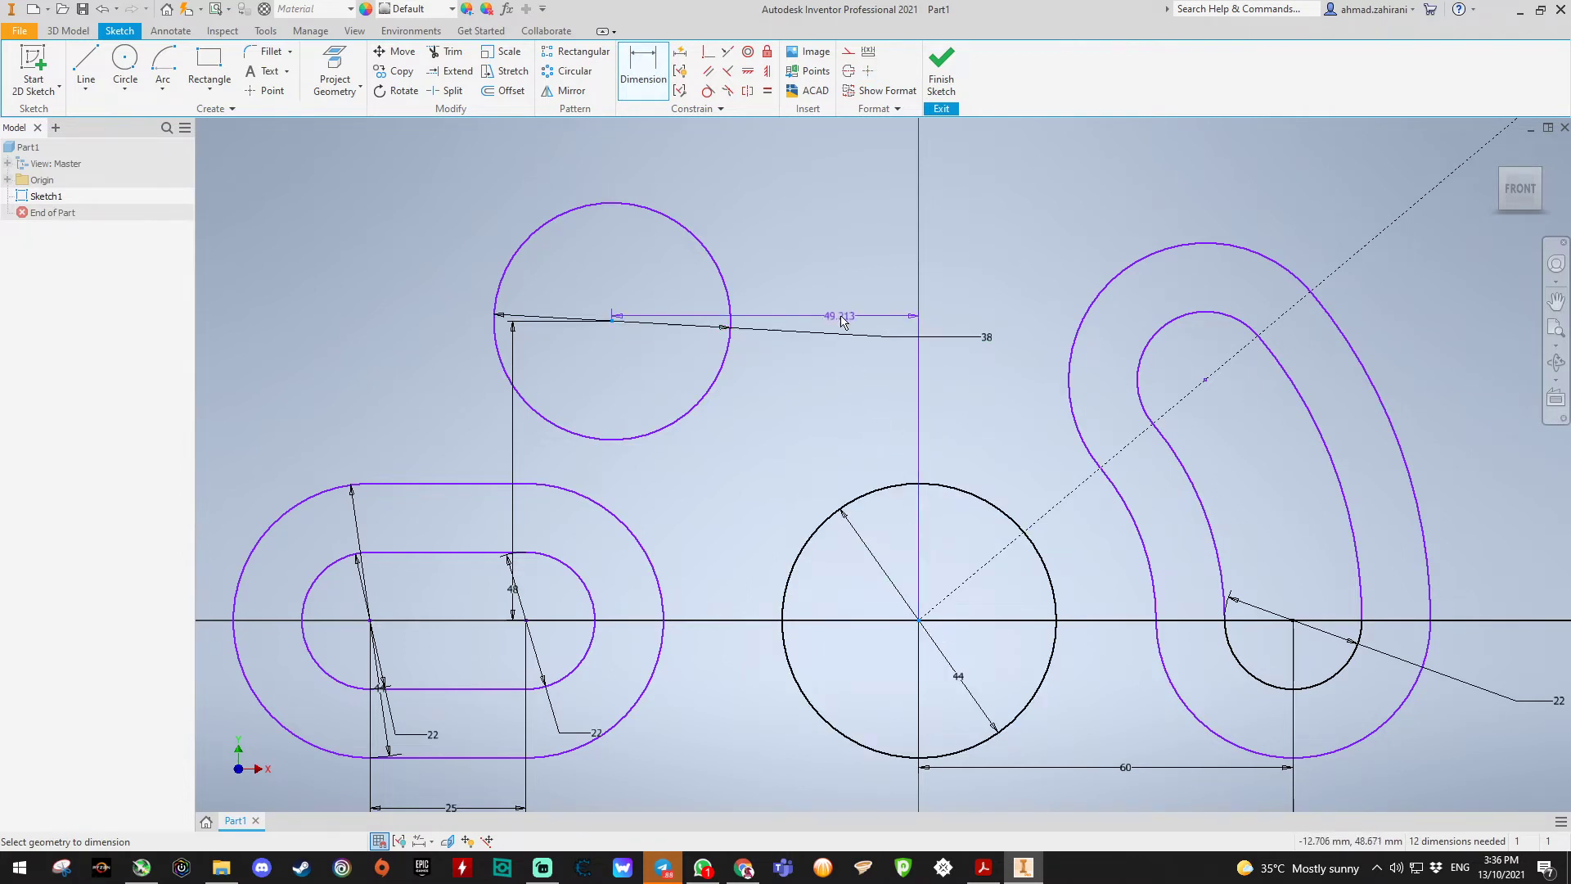
click(776, 175)
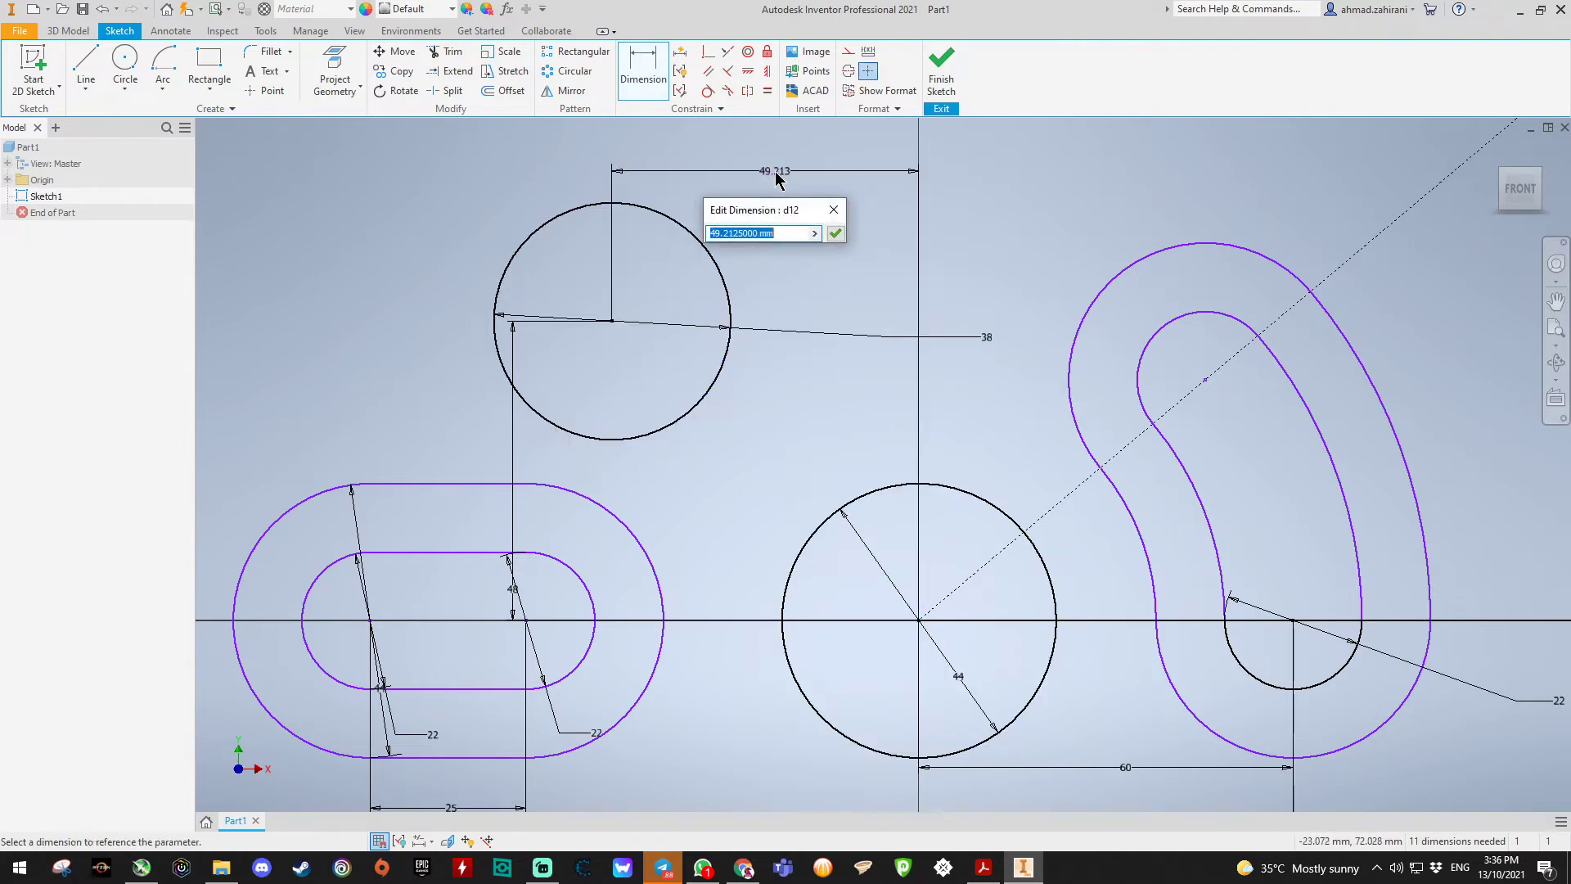
text(19)
key(Return)
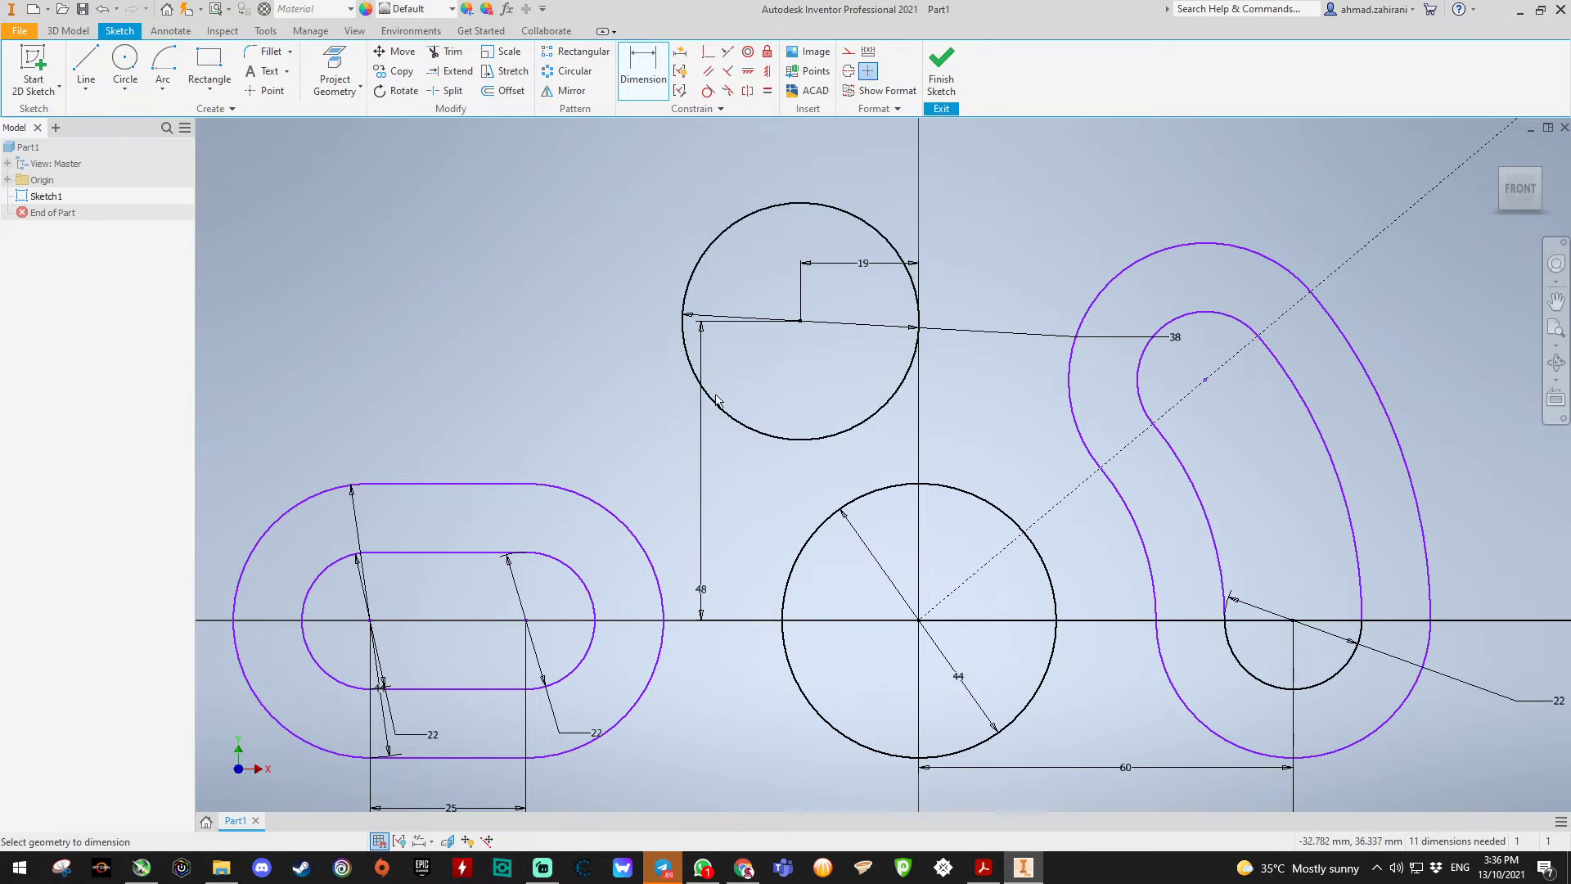
Step: Draw a 19.05 mm diameter circle concentric with the 38 mm circle
click(127, 64)
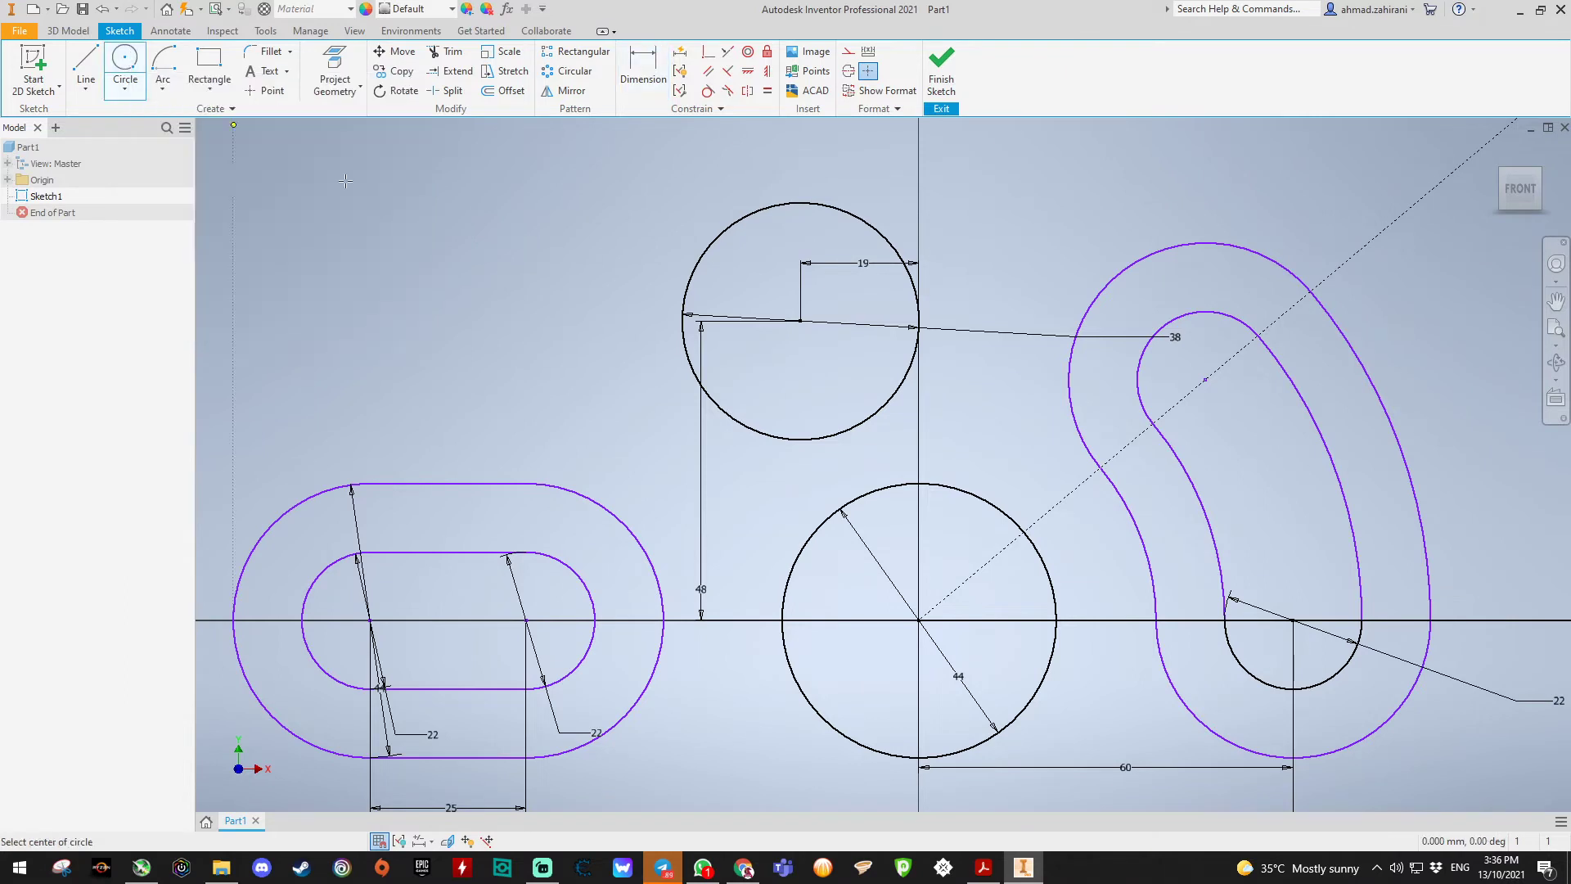
click(800, 320)
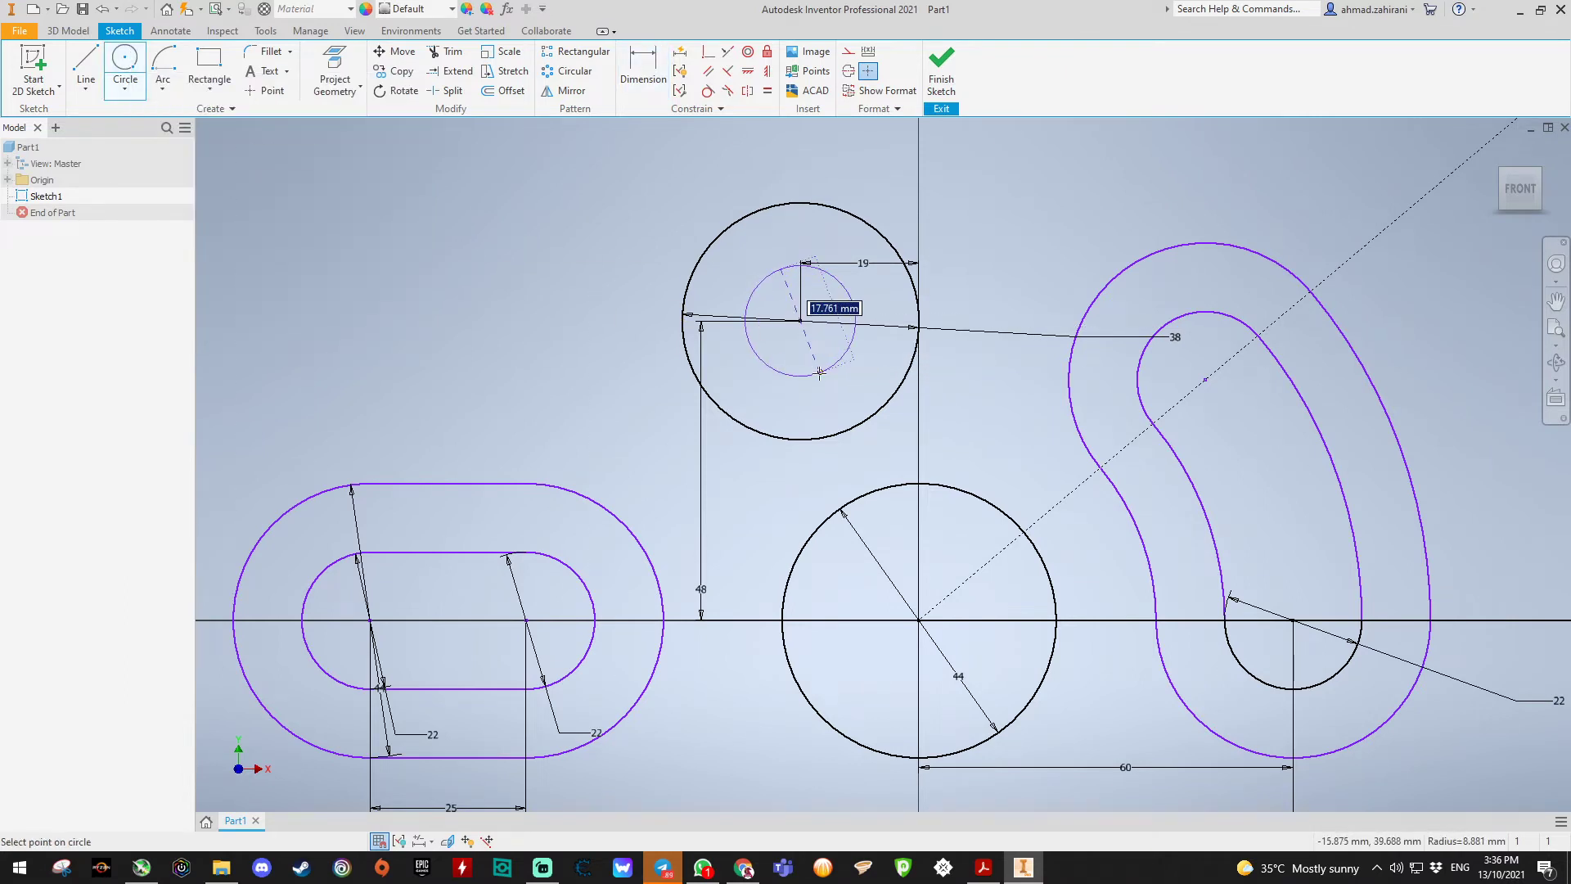
text(19.05)
key(Return)
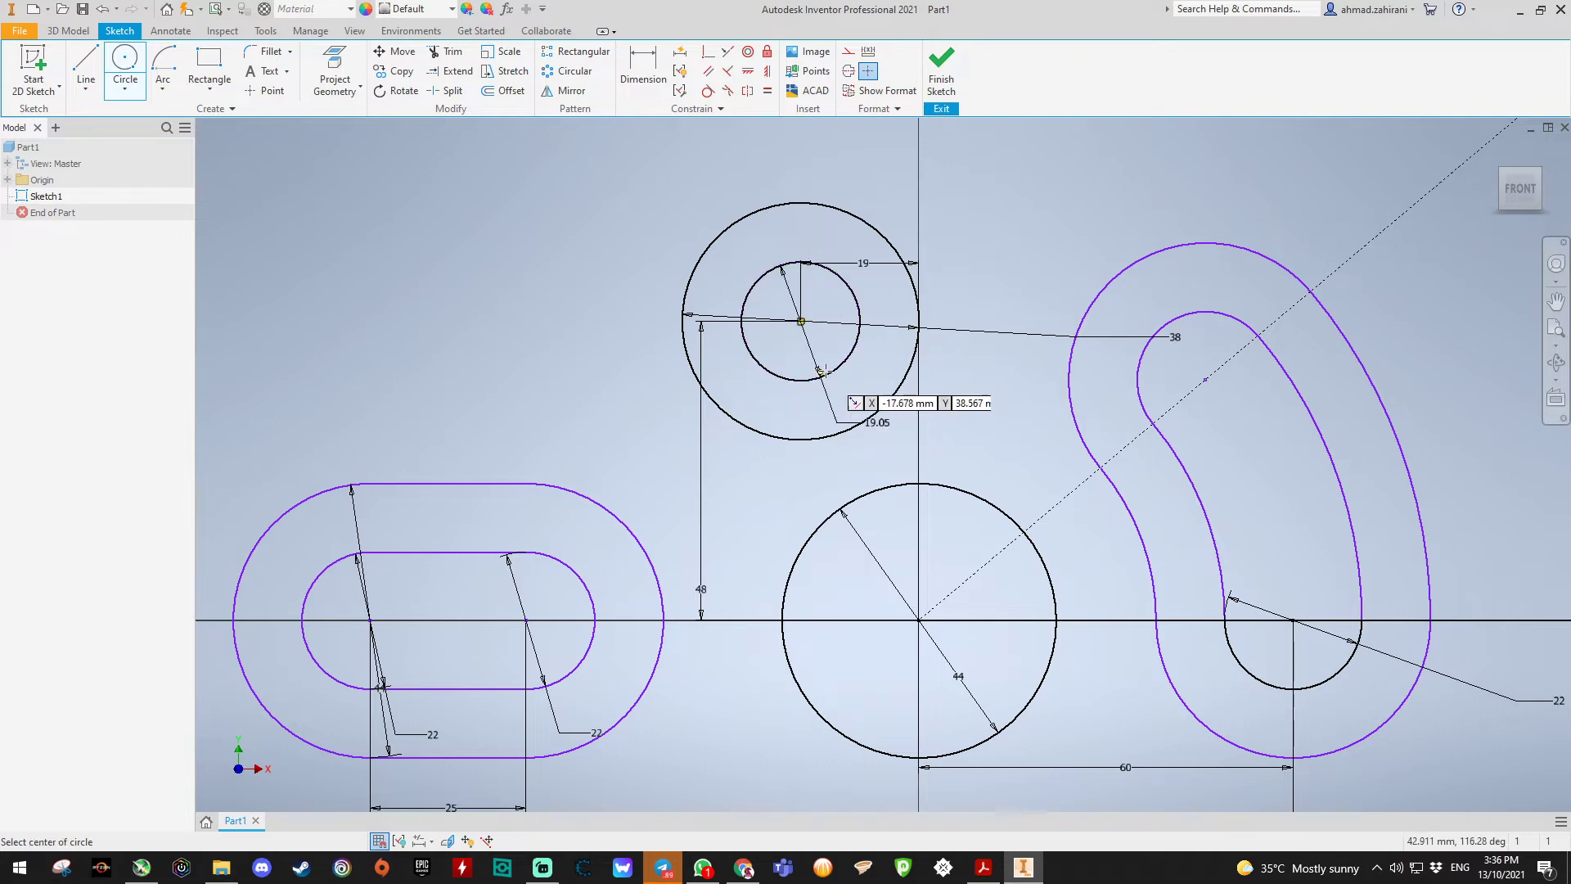
Step: Check the Assignment 2 slide and draw a 32 mm diameter circle above the curved slot
scroll(1109, 629, up, 3)
scroll(1113, 630, down, 5)
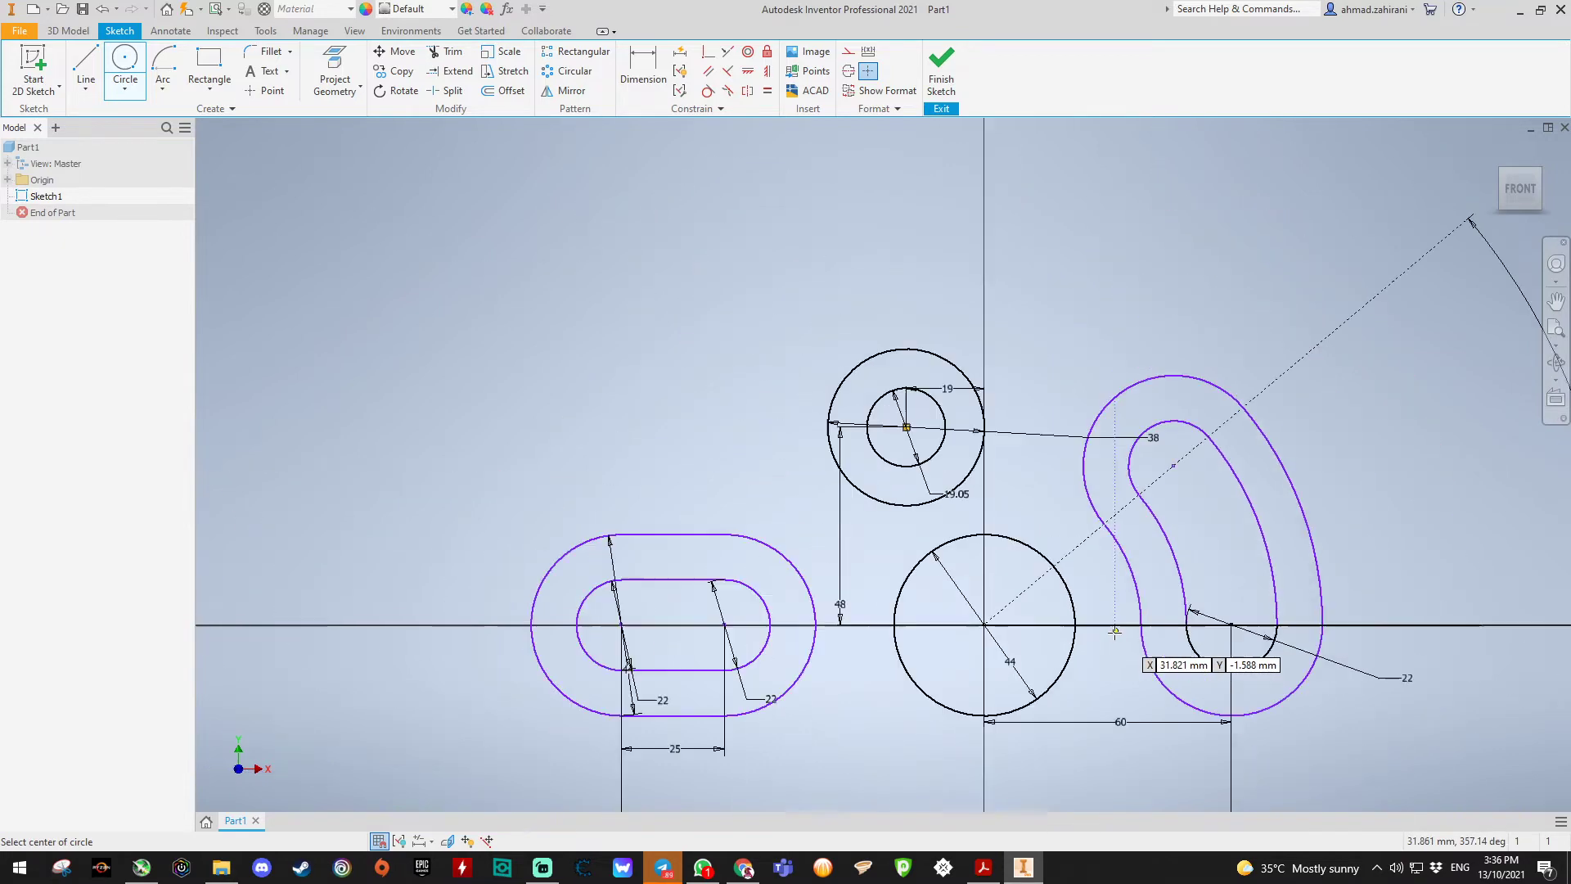
click(743, 867)
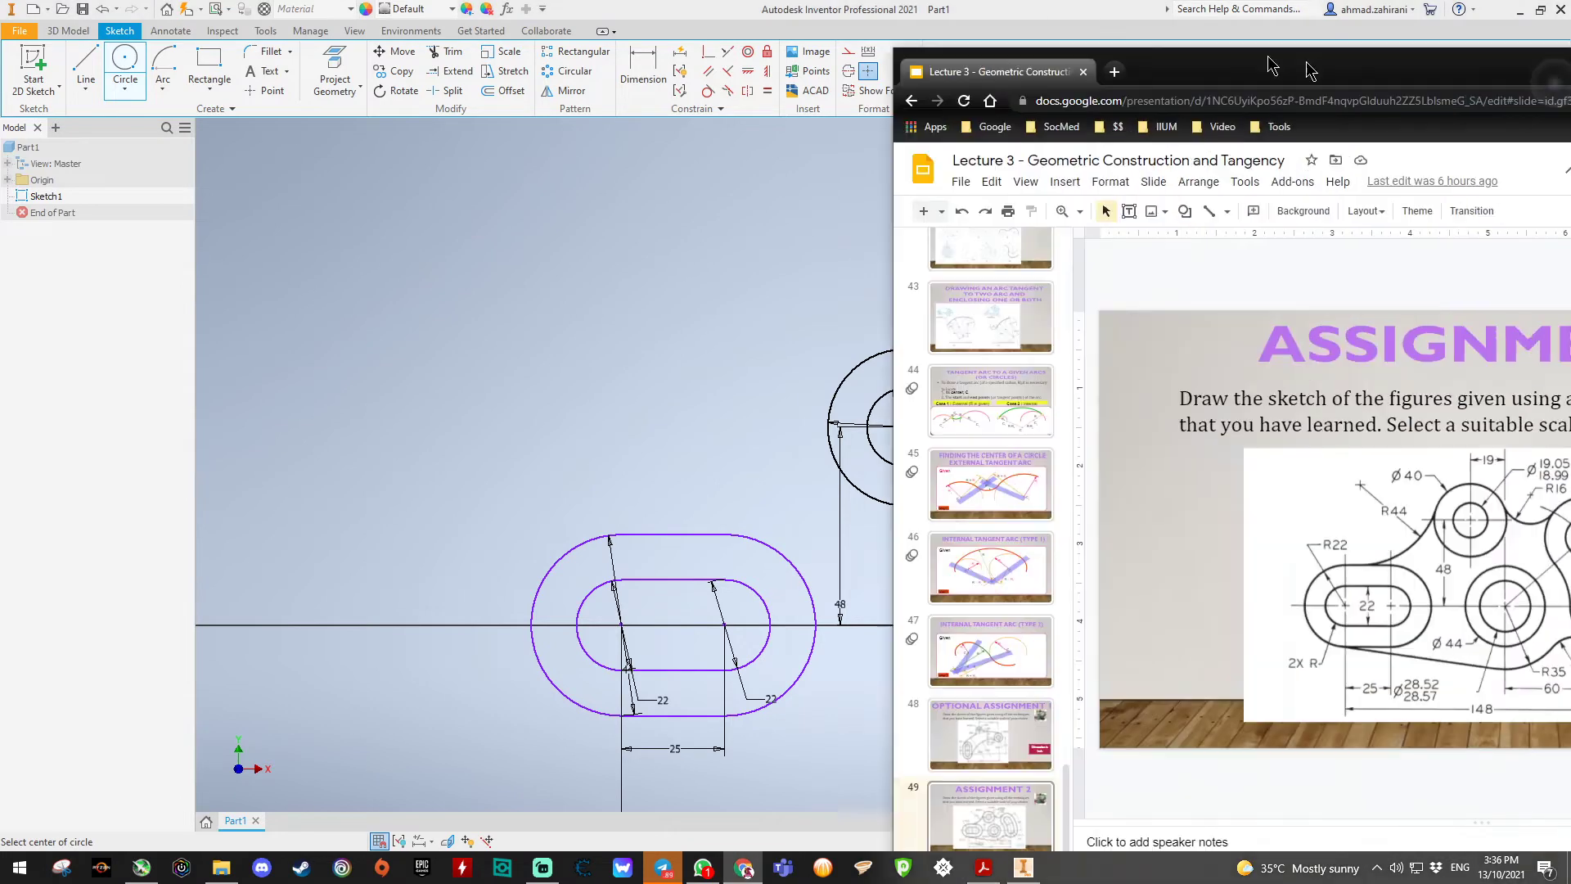
drag(1322, 17, 745, 17)
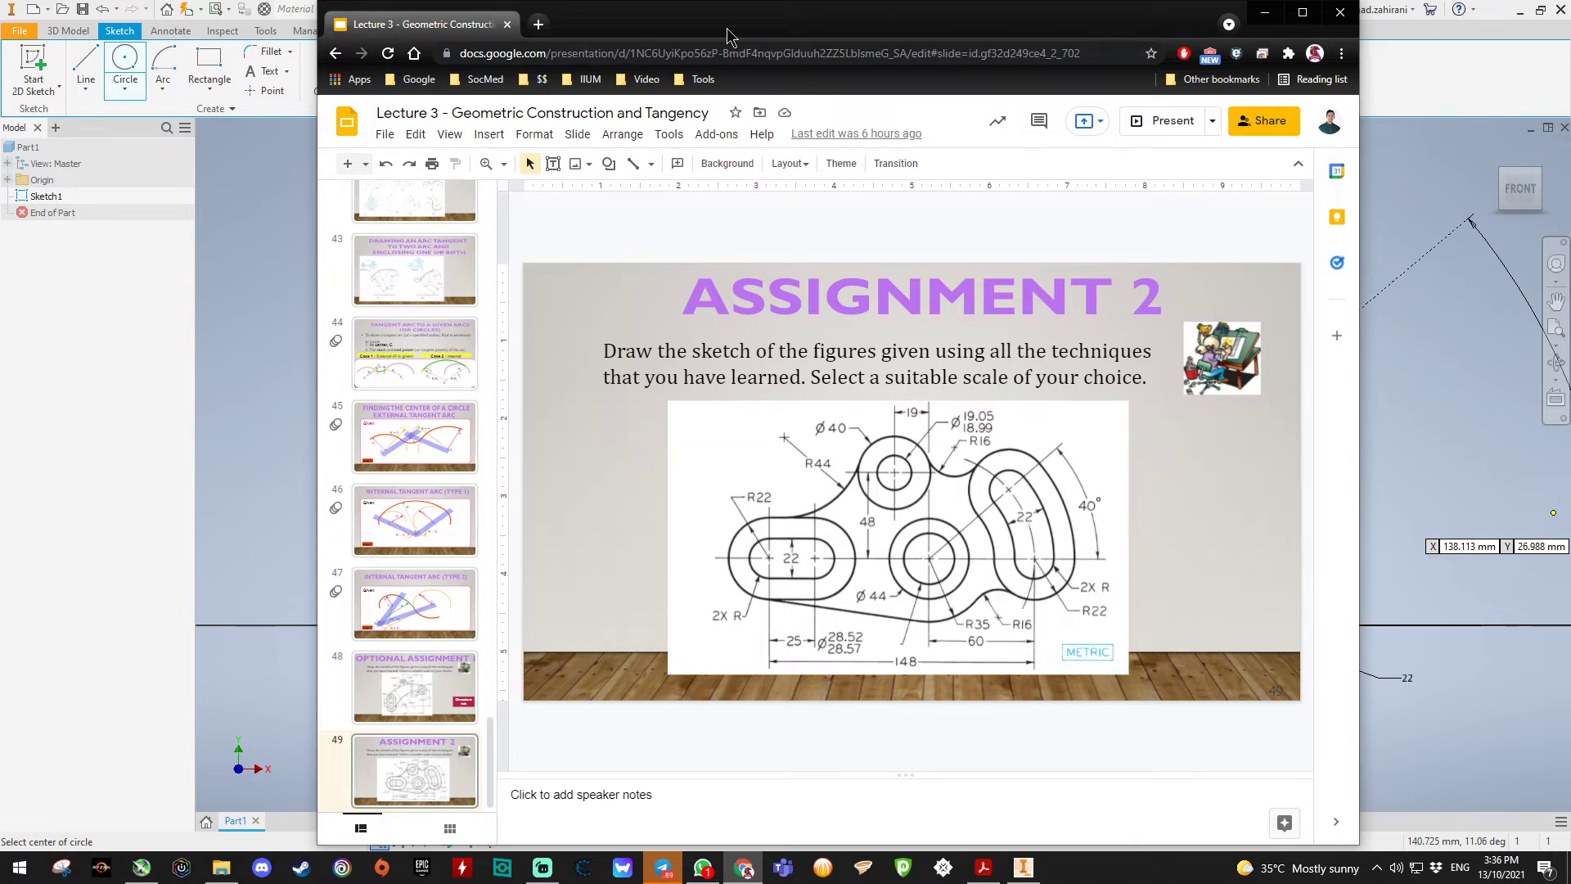
mouse_move(727, 37)
mouse_down()
mouse_move(1350, 128)
mouse_move(1565, 127)
mouse_move(1546, 273)
mouse_move(1570, 238)
mouse_up()
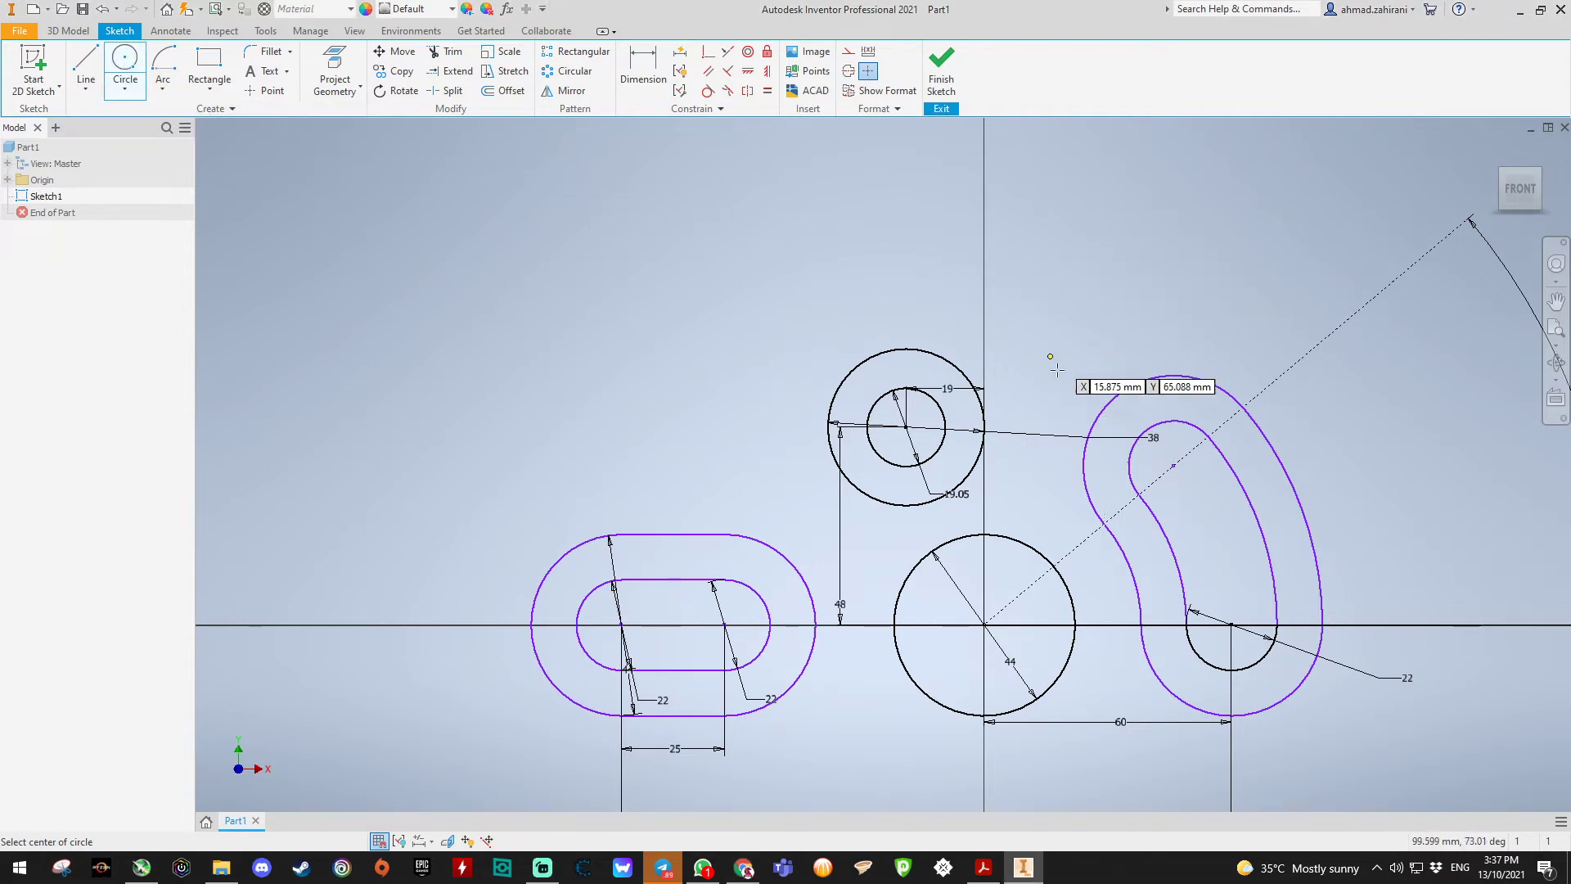
click(1149, 252)
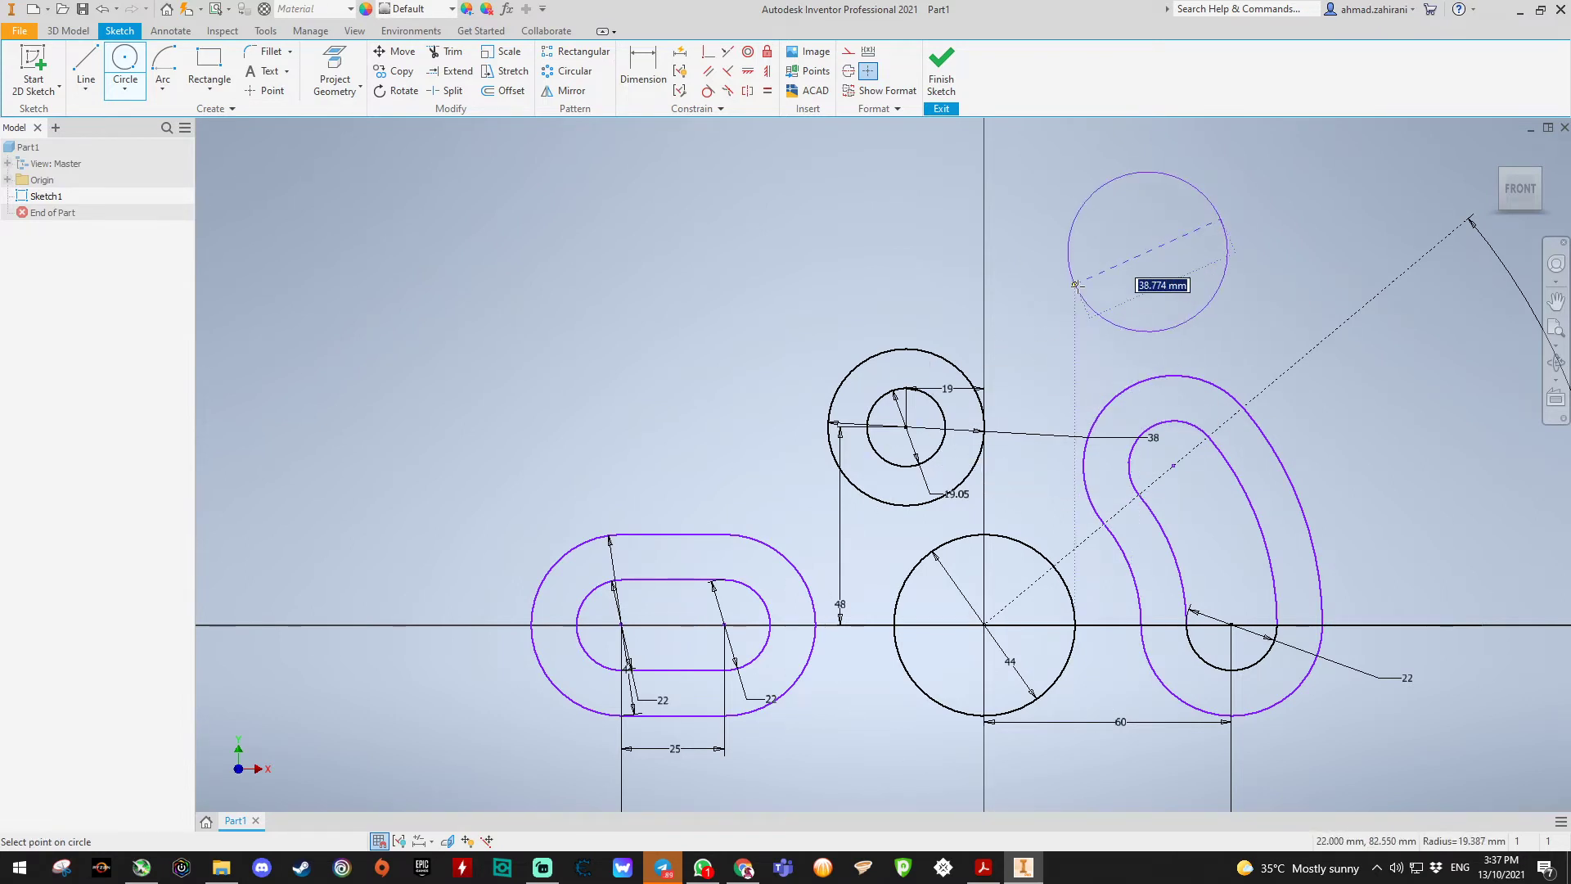
text(32)
key(Return)
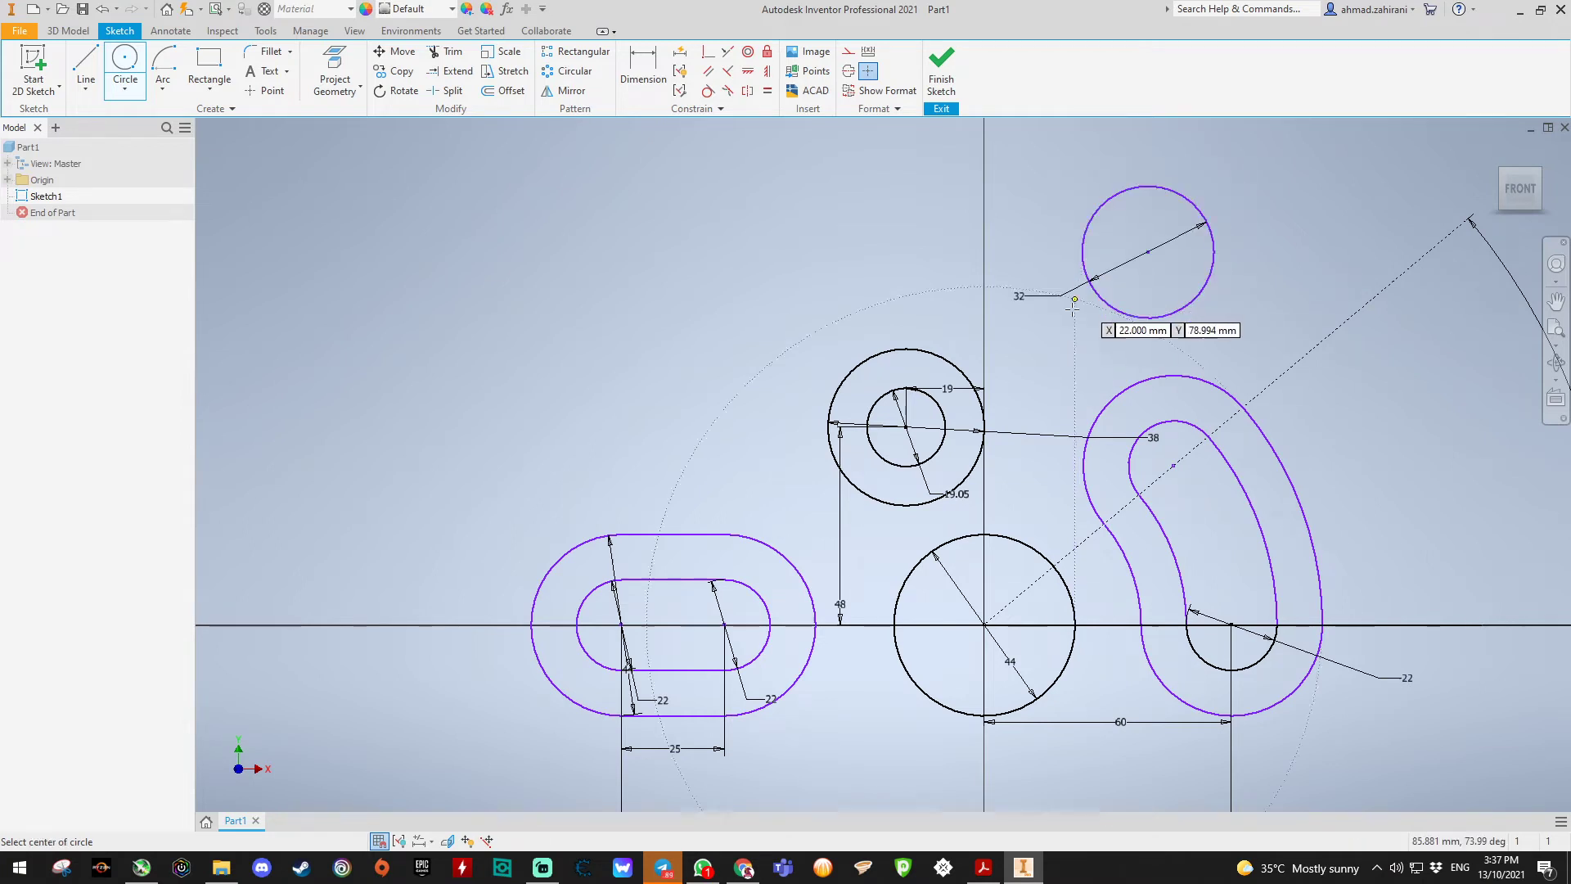
Step: Make the 32 mm circle tangent to the curved slot's outer upper arc and to the 38 mm circle
click(708, 93)
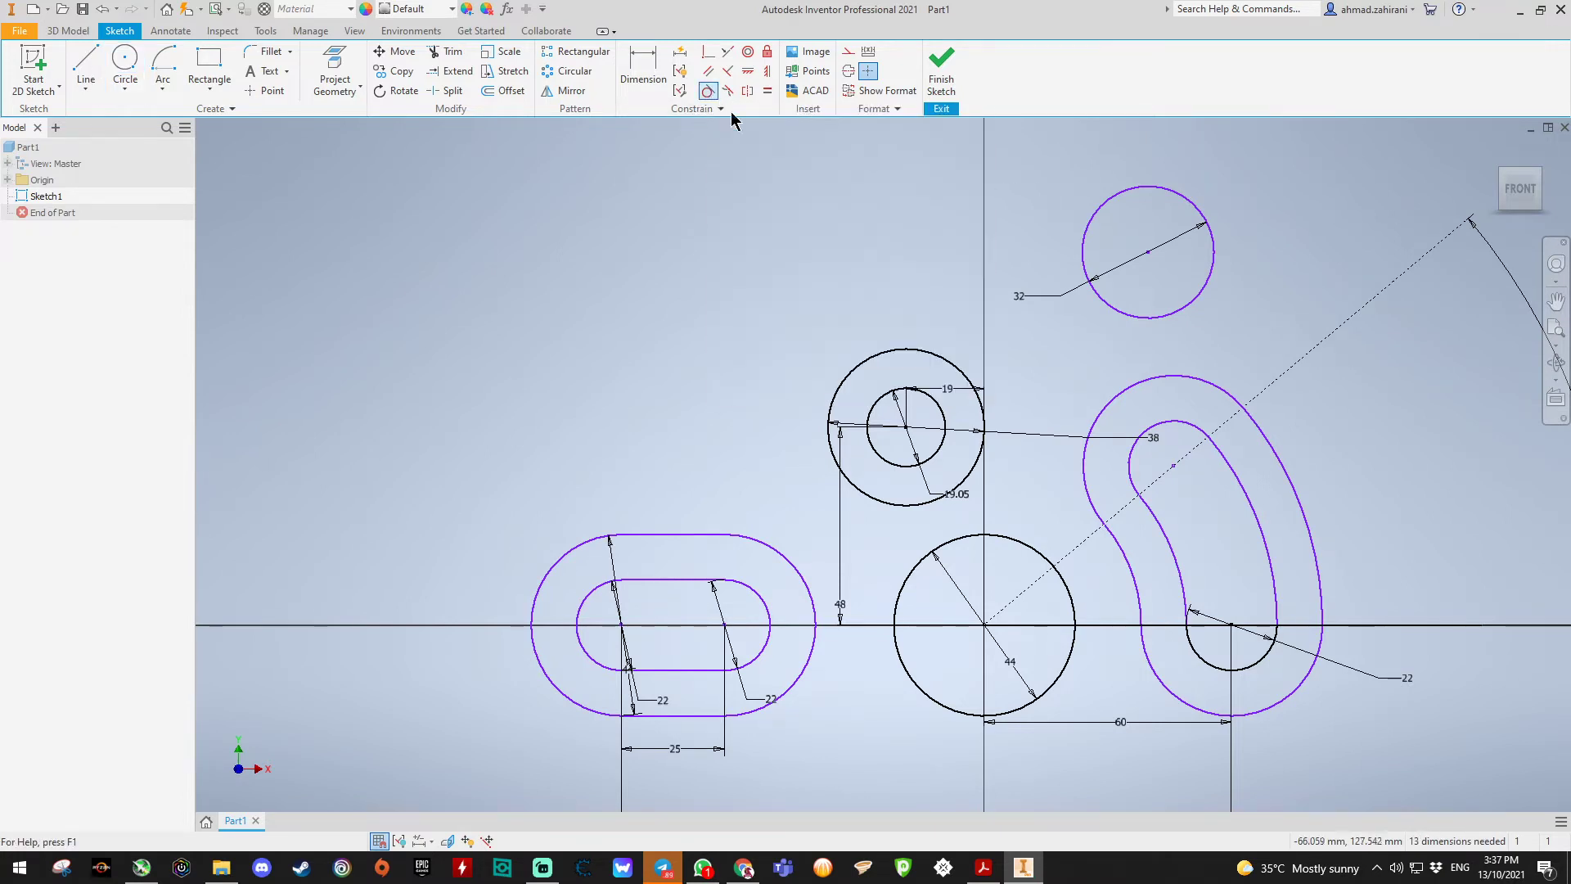
click(1124, 316)
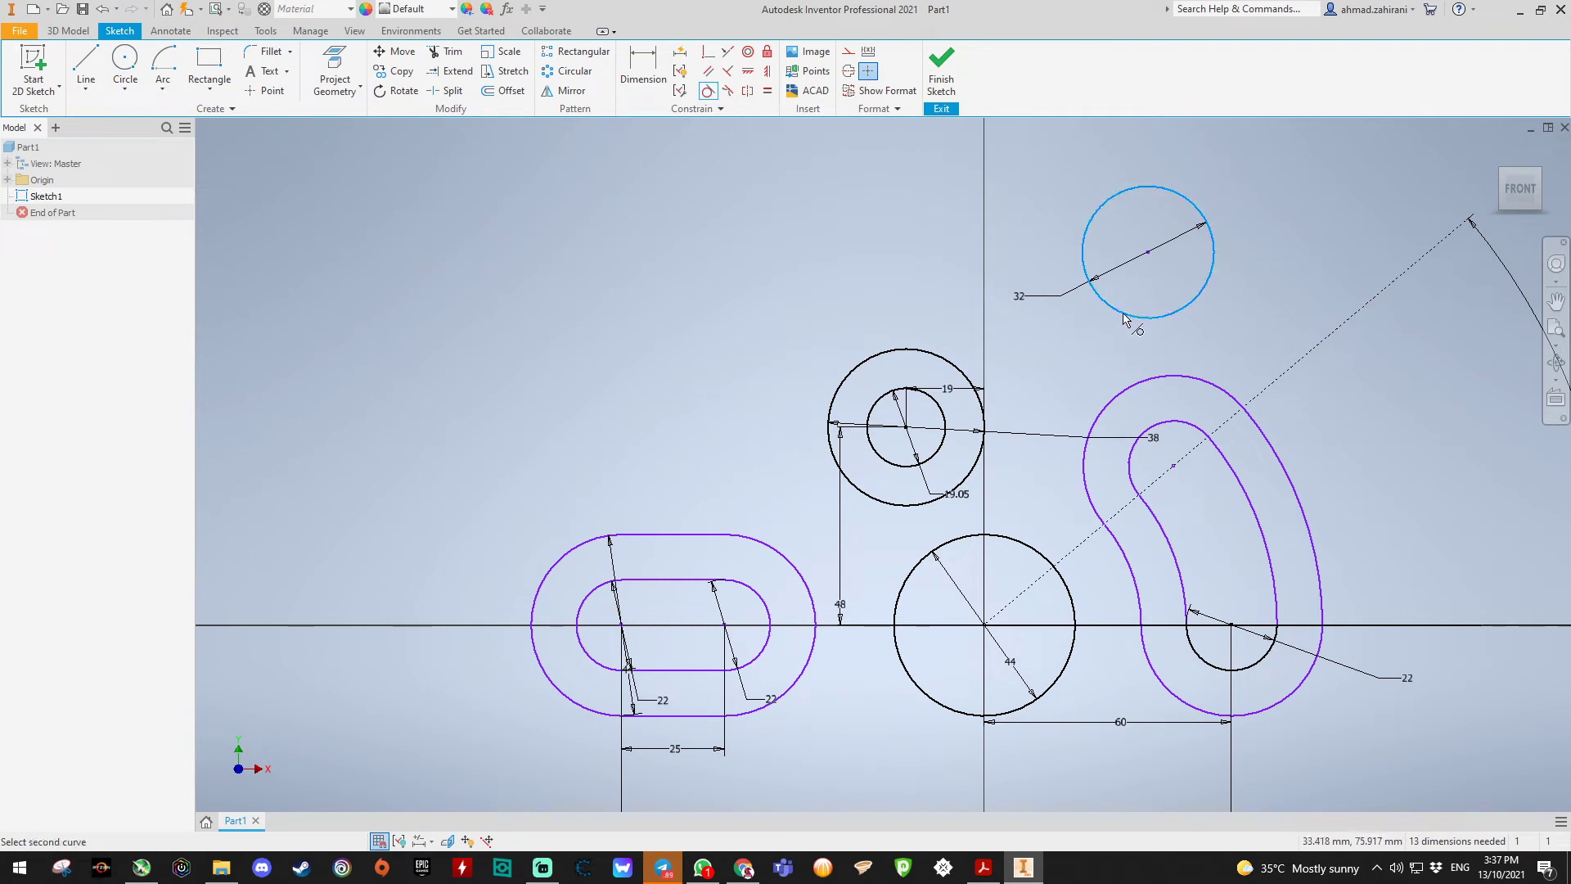
click(1105, 411)
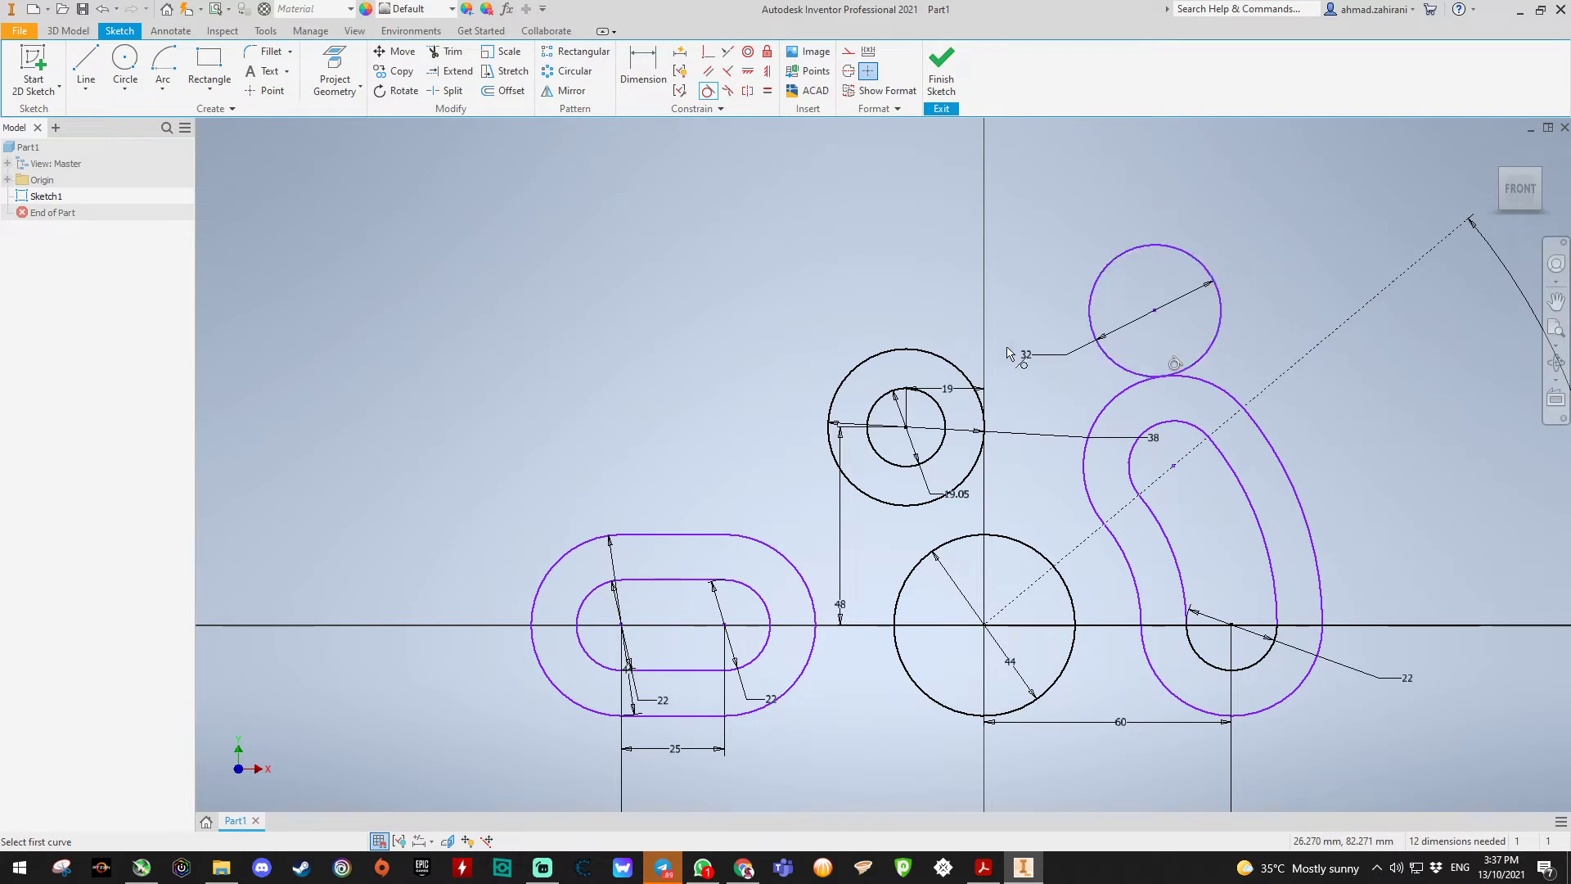
click(979, 393)
click(1089, 310)
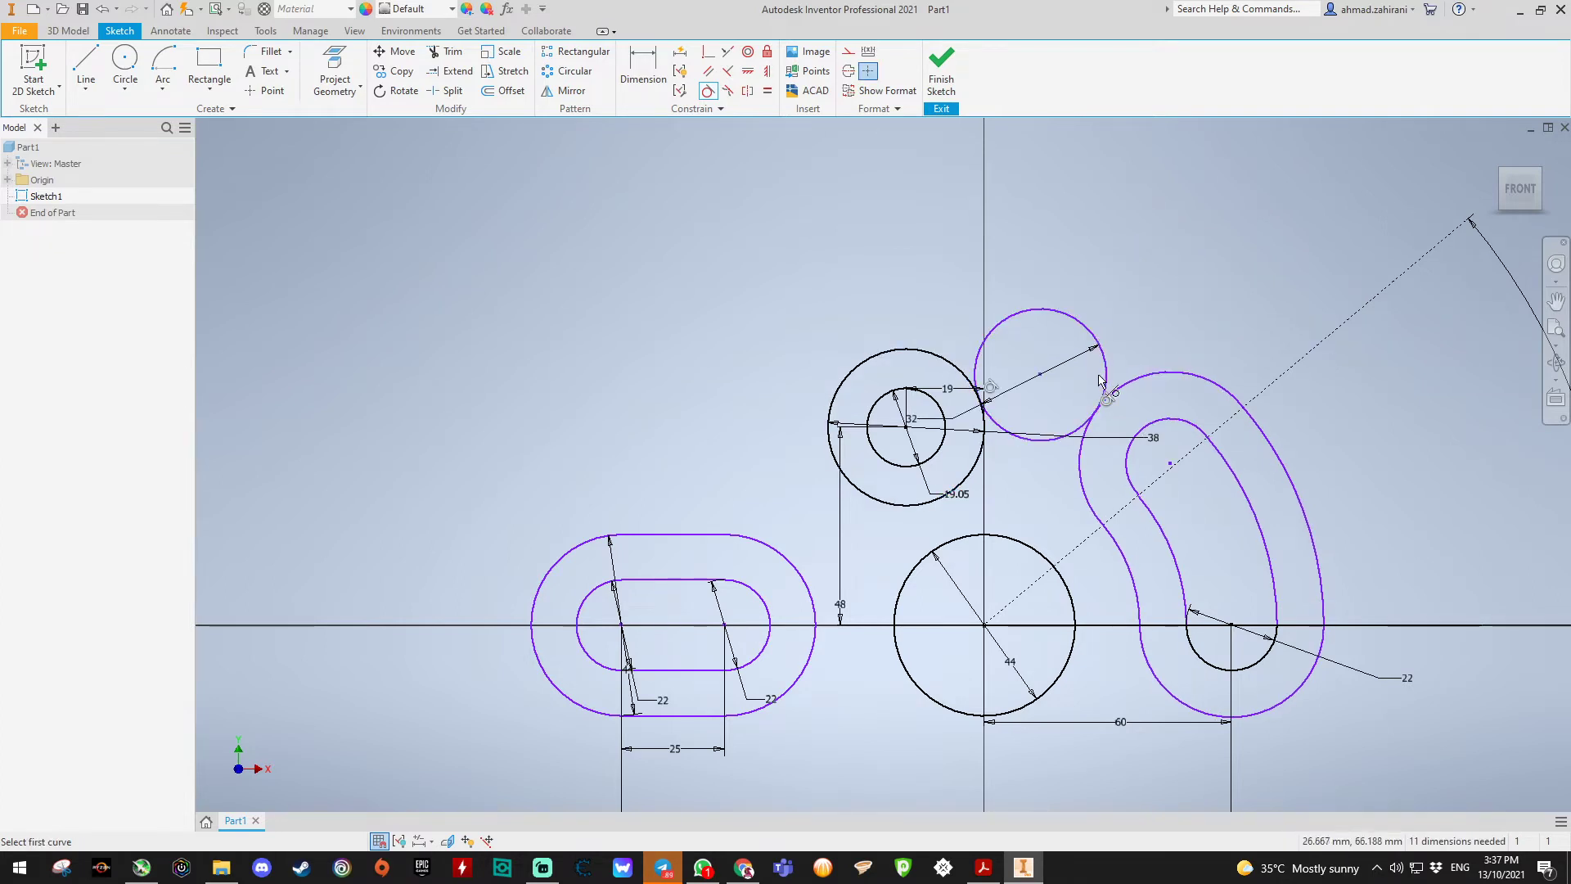
scroll(1114, 406, up, 3)
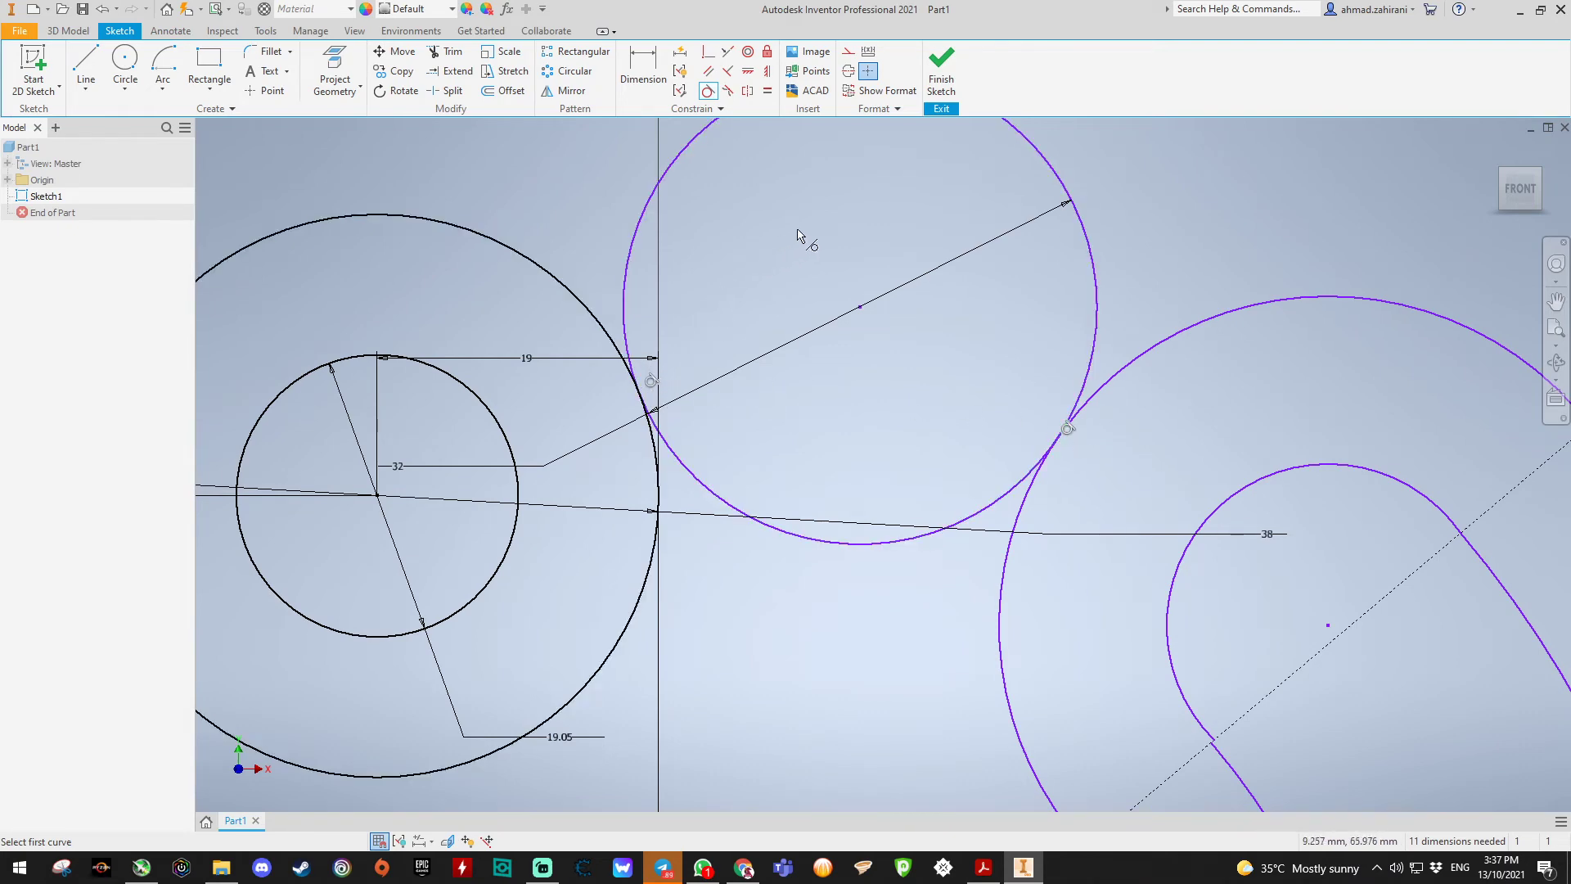
scroll(806, 235, down, 4)
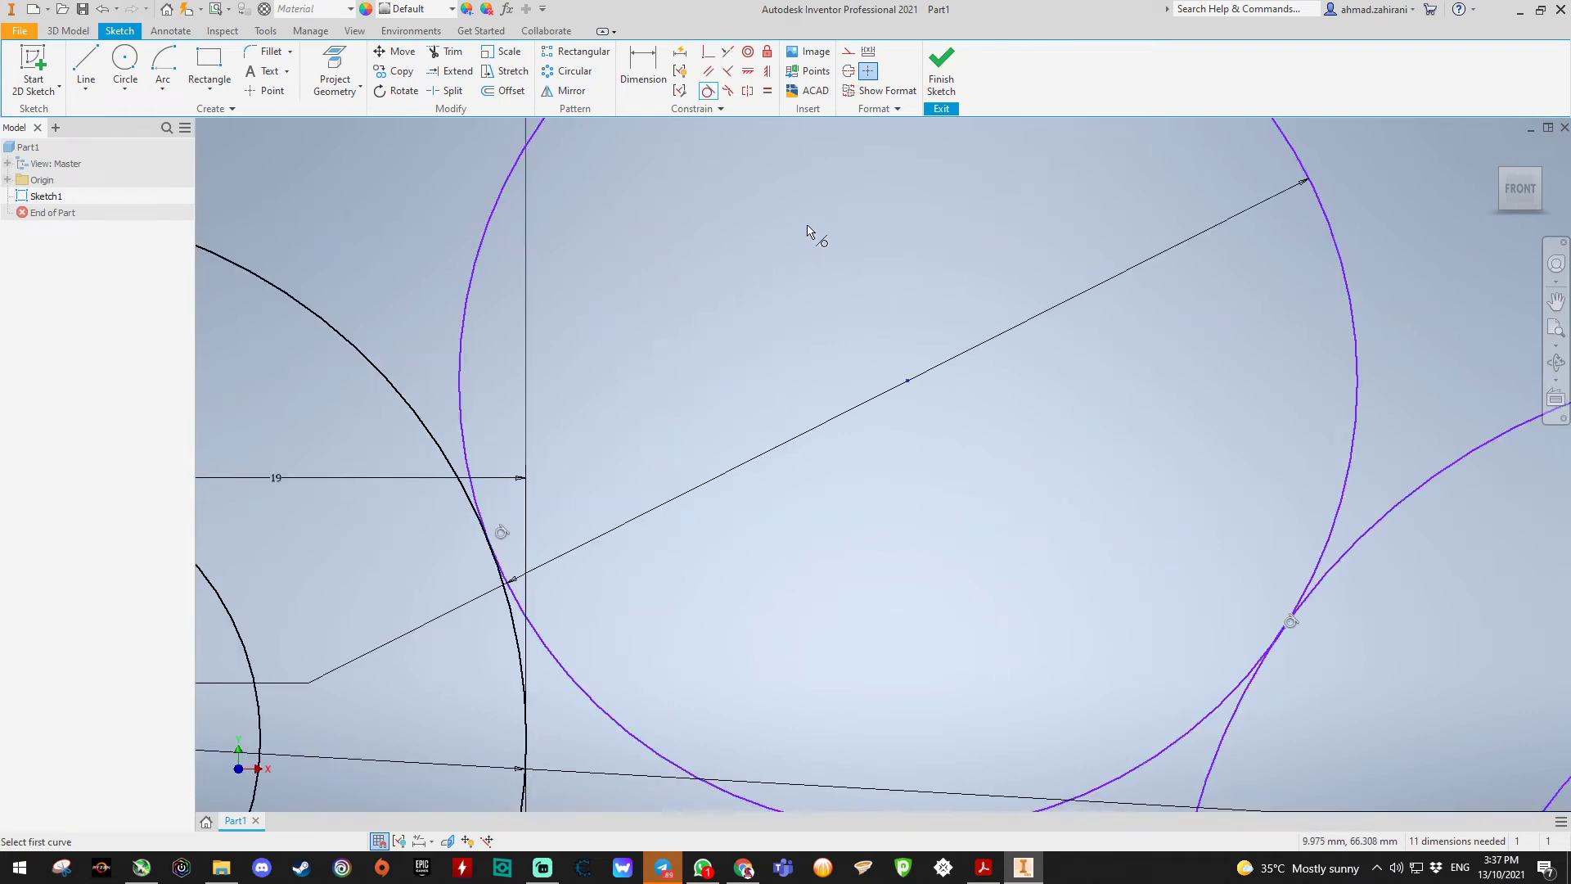
Step: Trim away the upper part of the 32 mm circle between its tangent points, keeping the lower connecting arc
click(436, 54)
click(827, 166)
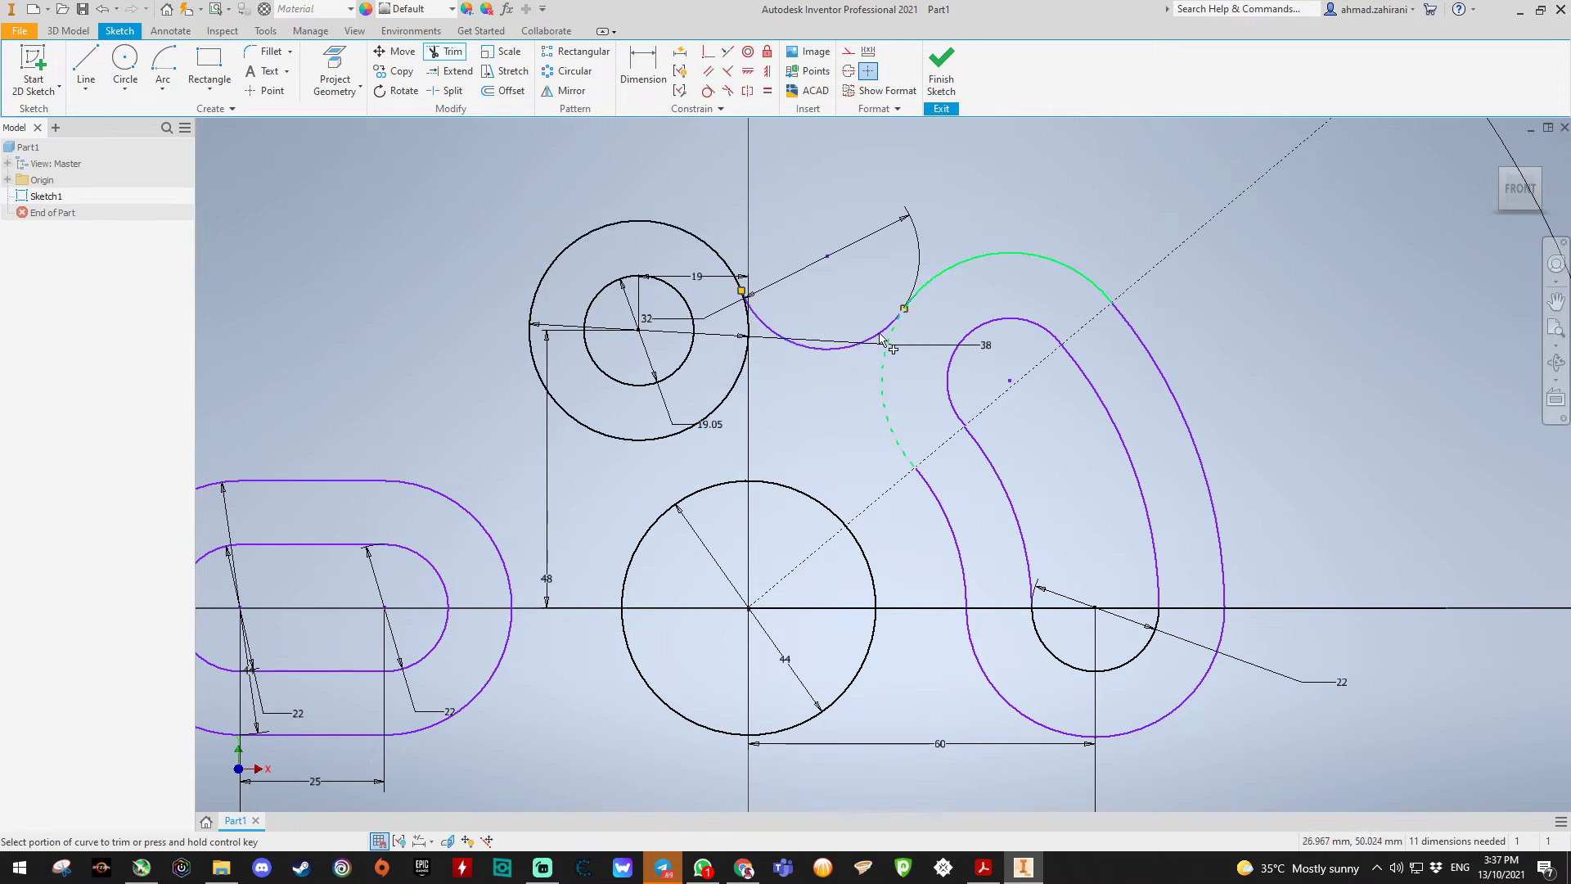
Step: Draw an 88 mm diameter circle in the empty area above the straight slot
scroll(273, 326, up, 3)
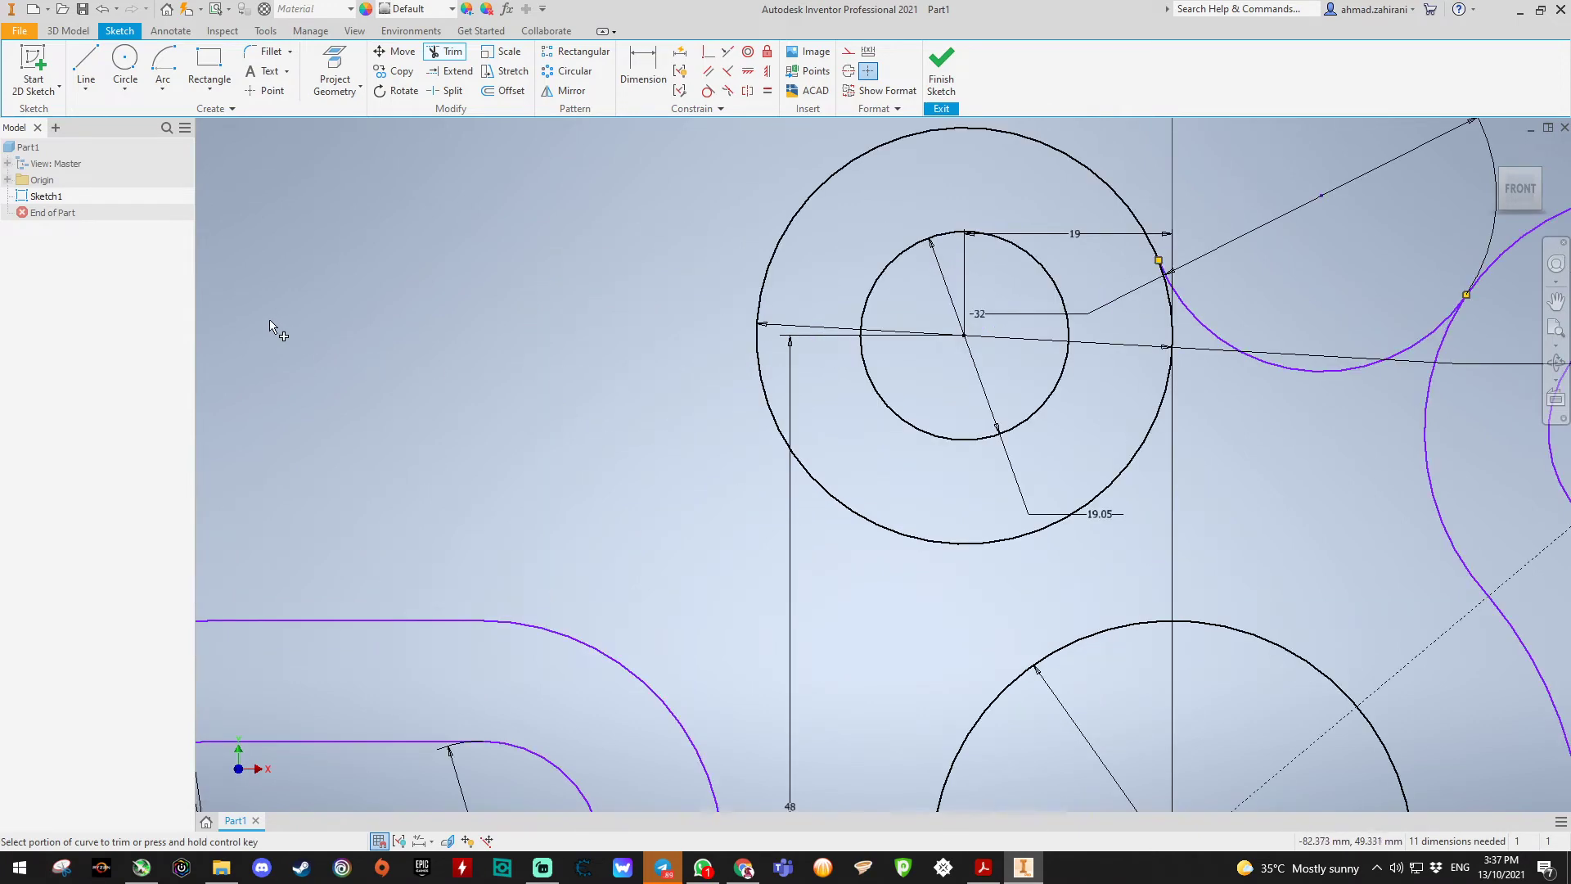
scroll(263, 326, down, 4)
scroll(246, 288, up, 5)
scroll(262, 305, up, 3)
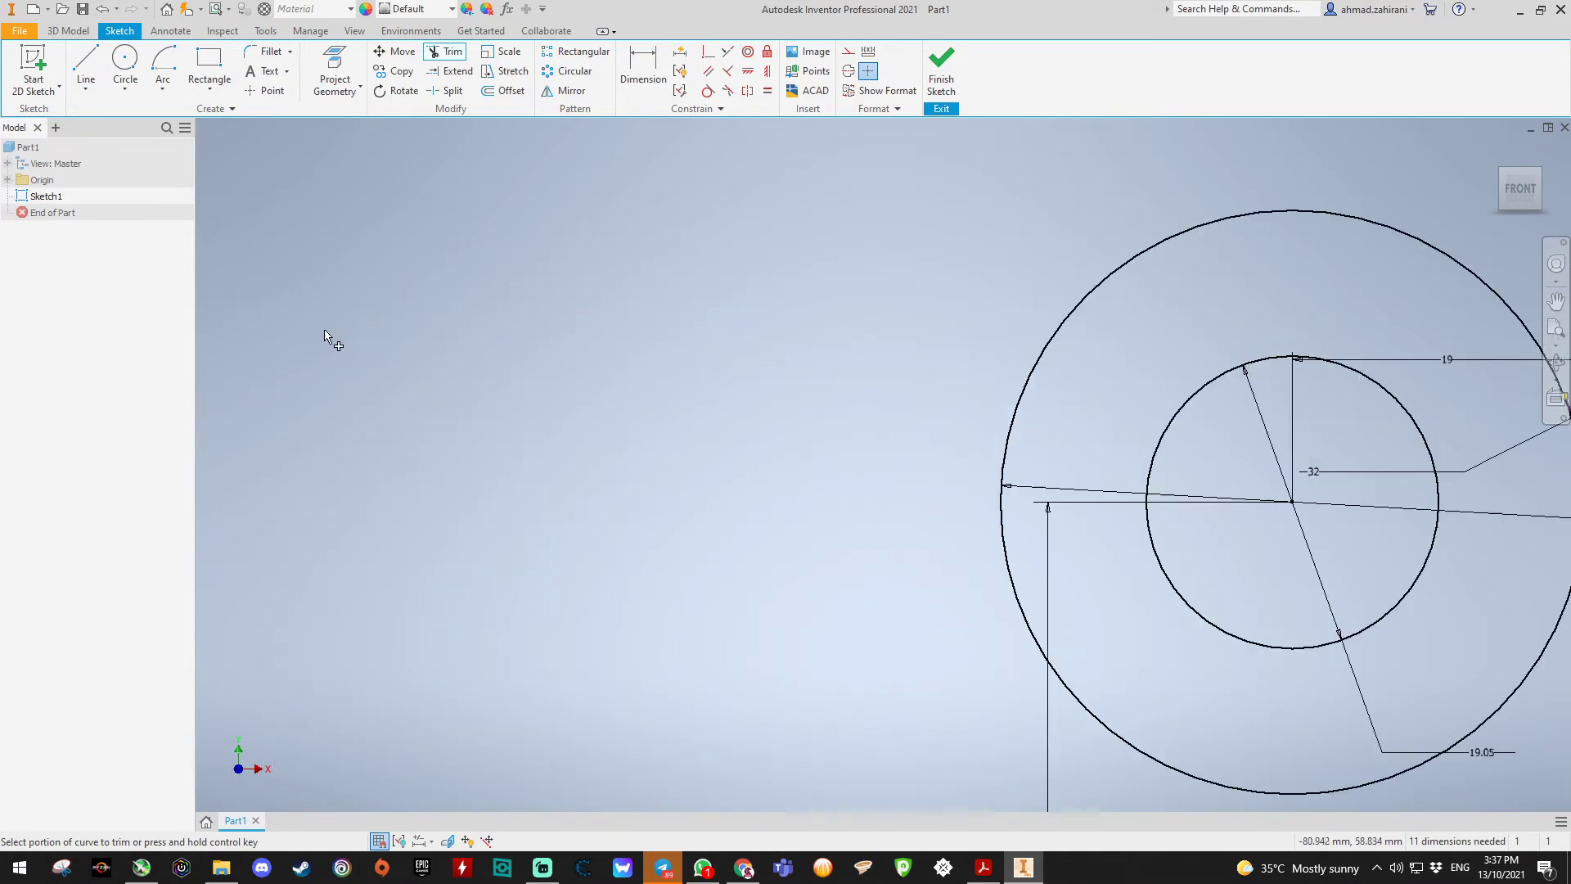
click(1521, 188)
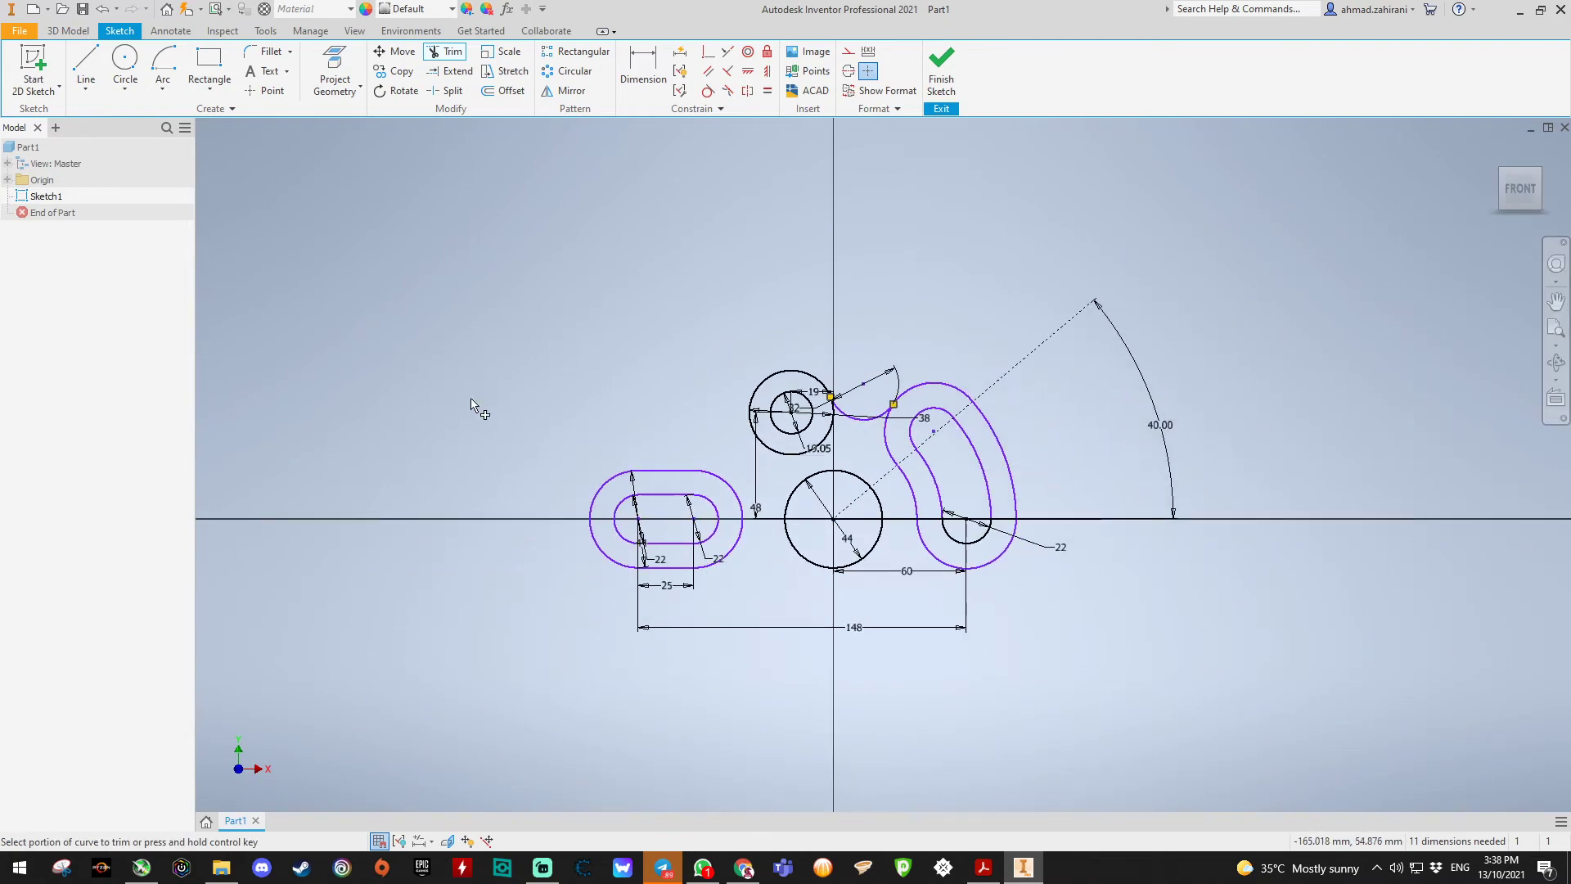
scroll(649, 428, up, 2)
scroll(686, 398, up, 3)
scroll(667, 178, down, 3)
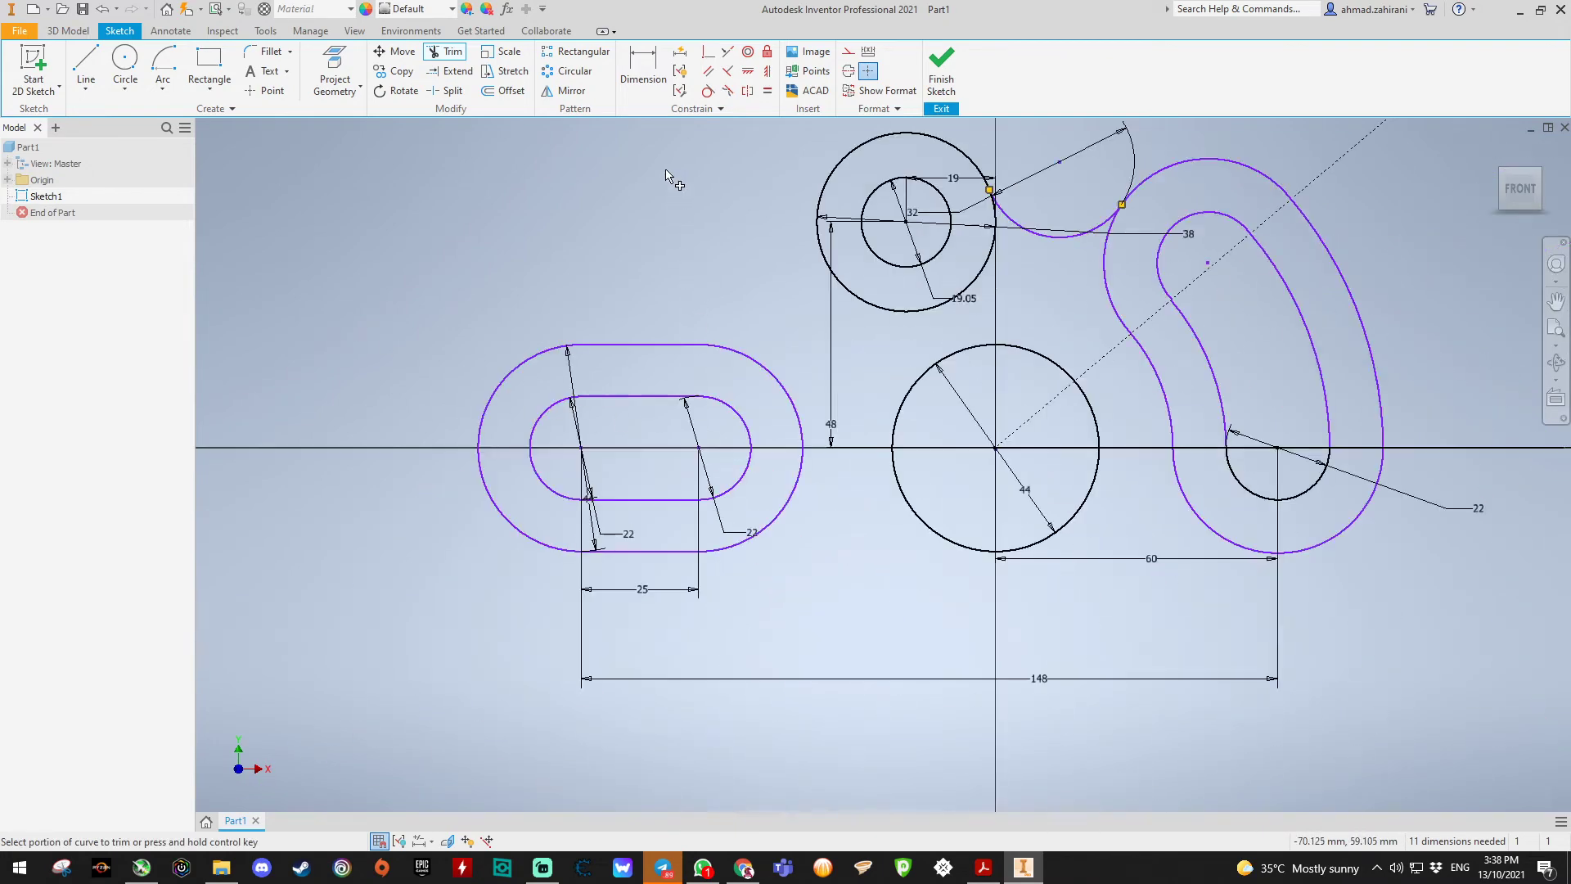
scroll(666, 178, up, 3)
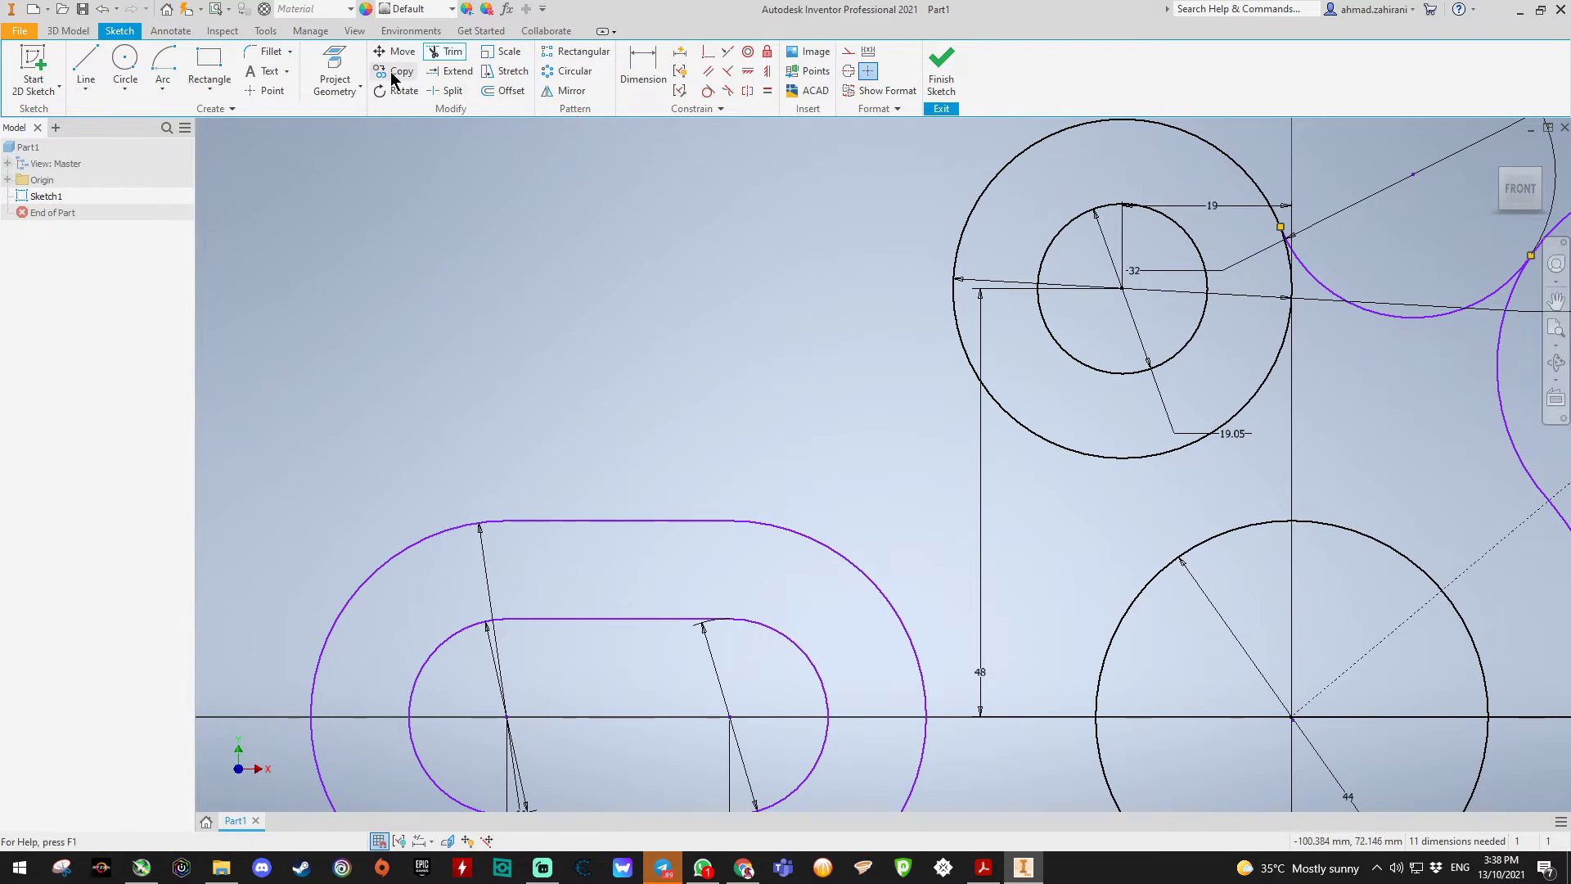
click(125, 59)
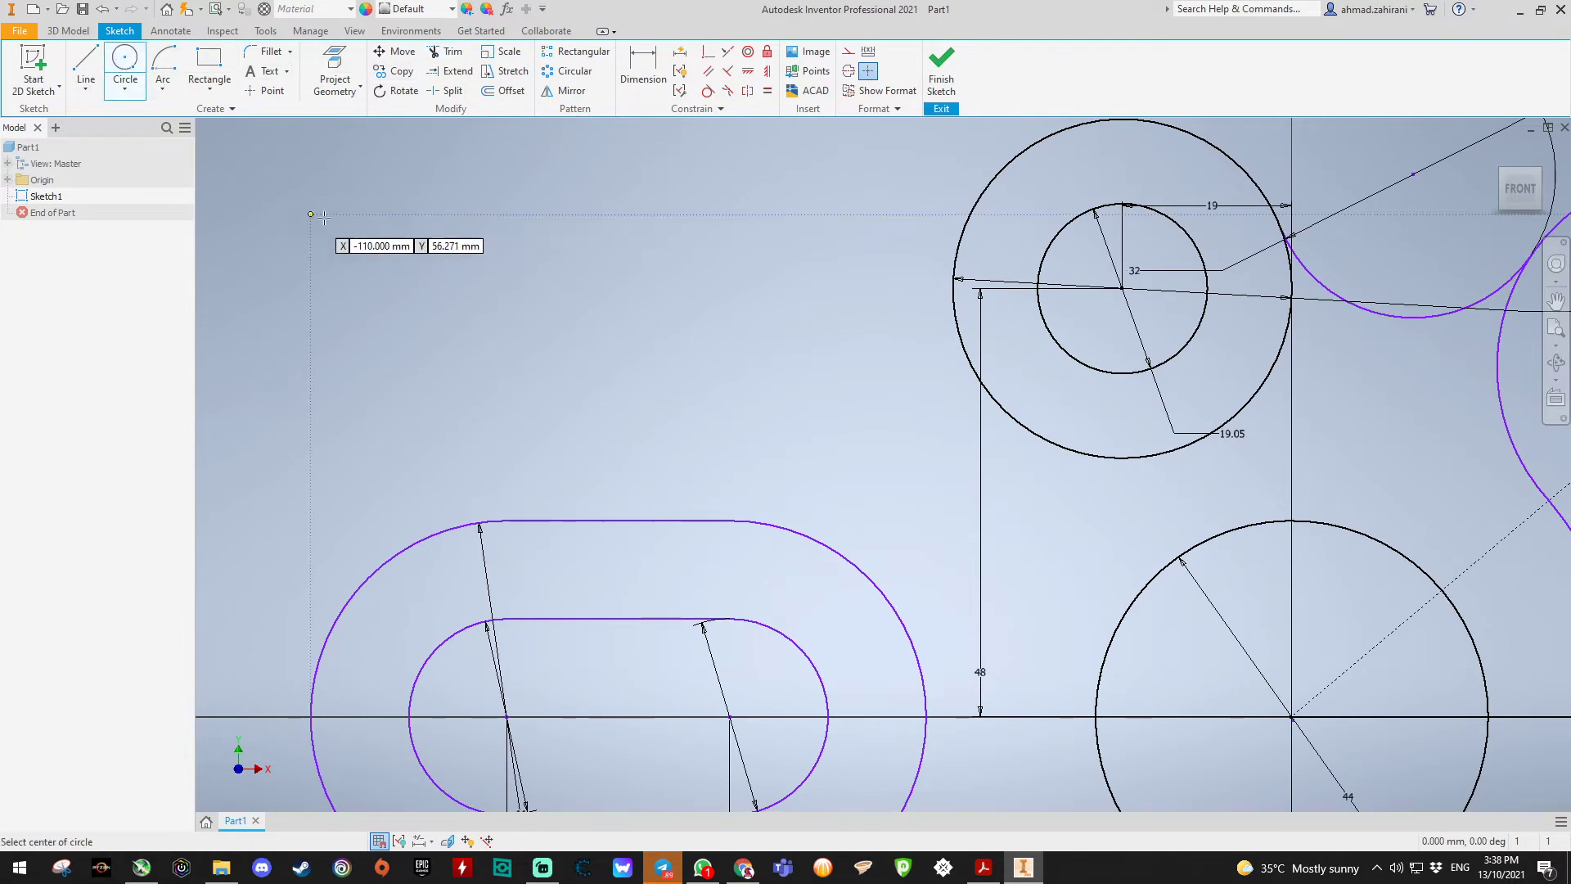
click(442, 254)
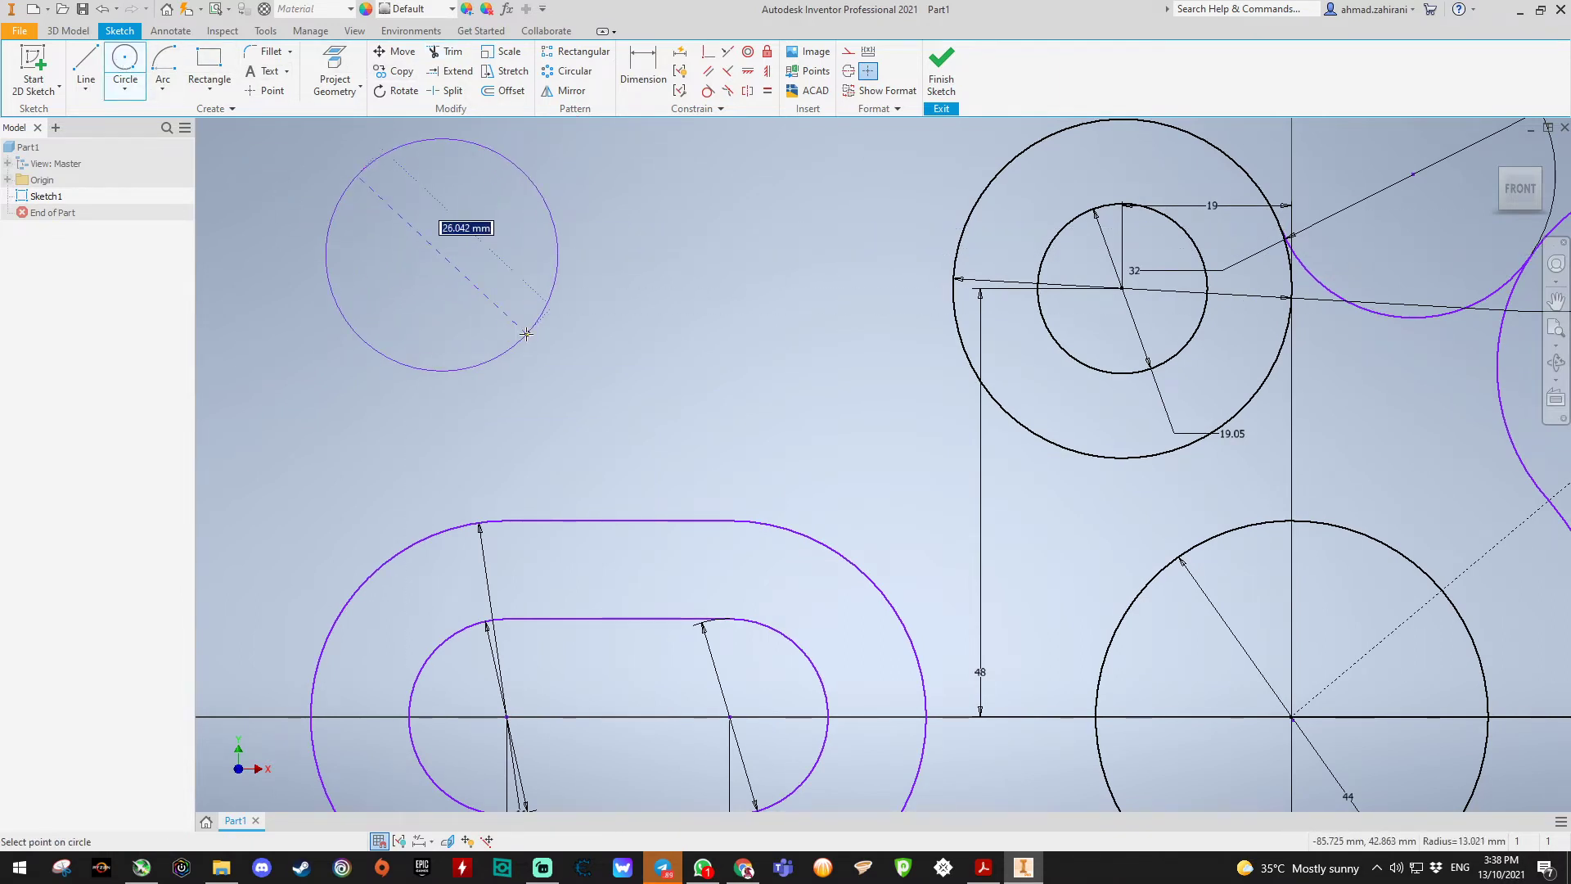
text(88)
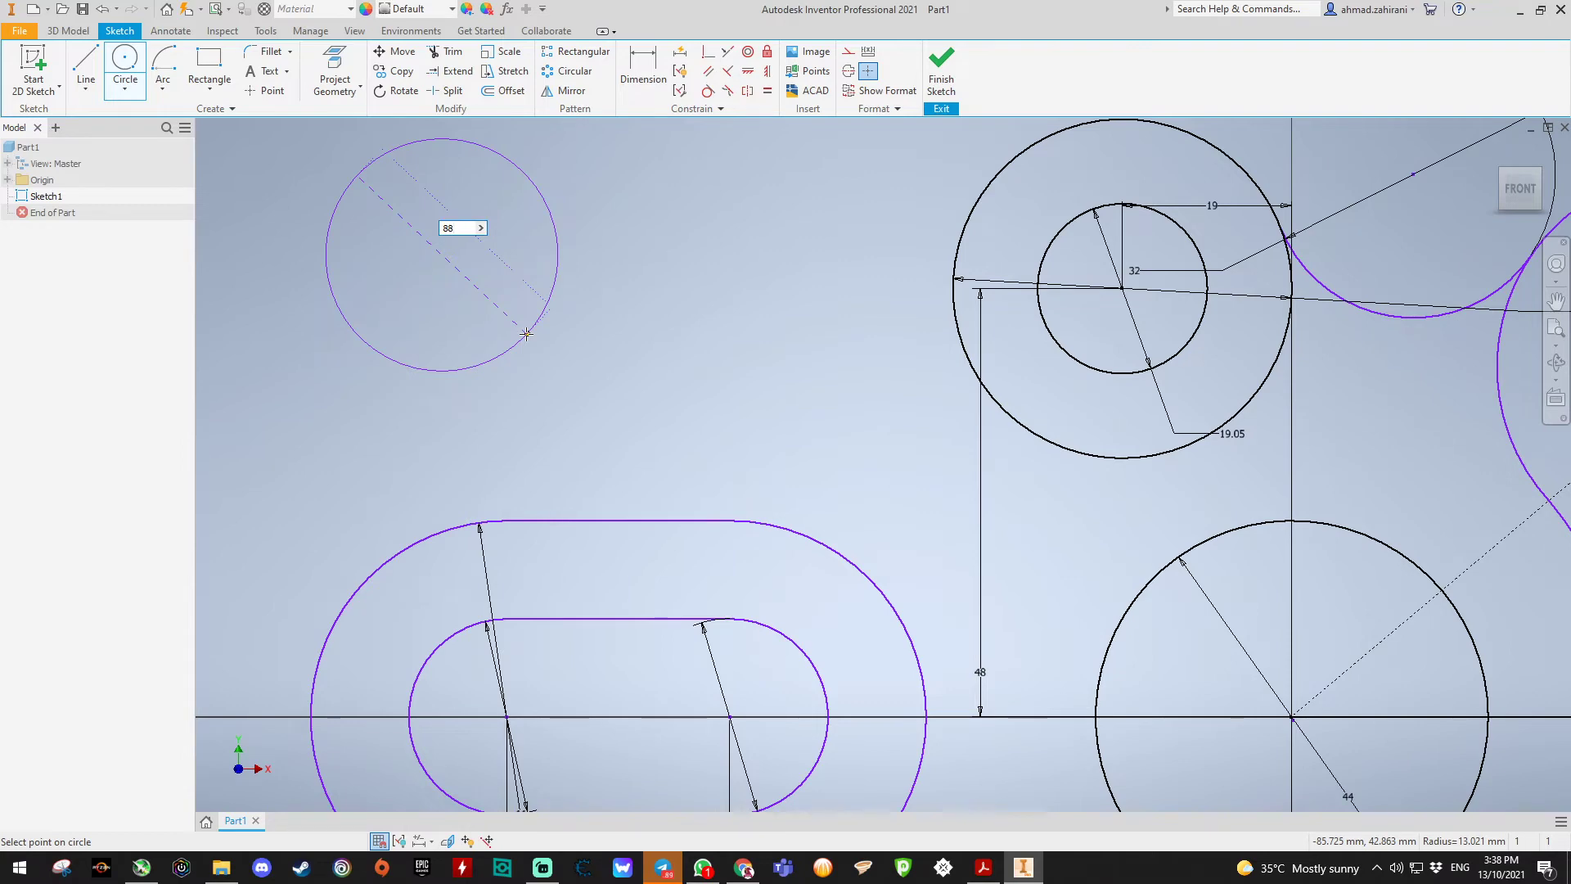
key(Return)
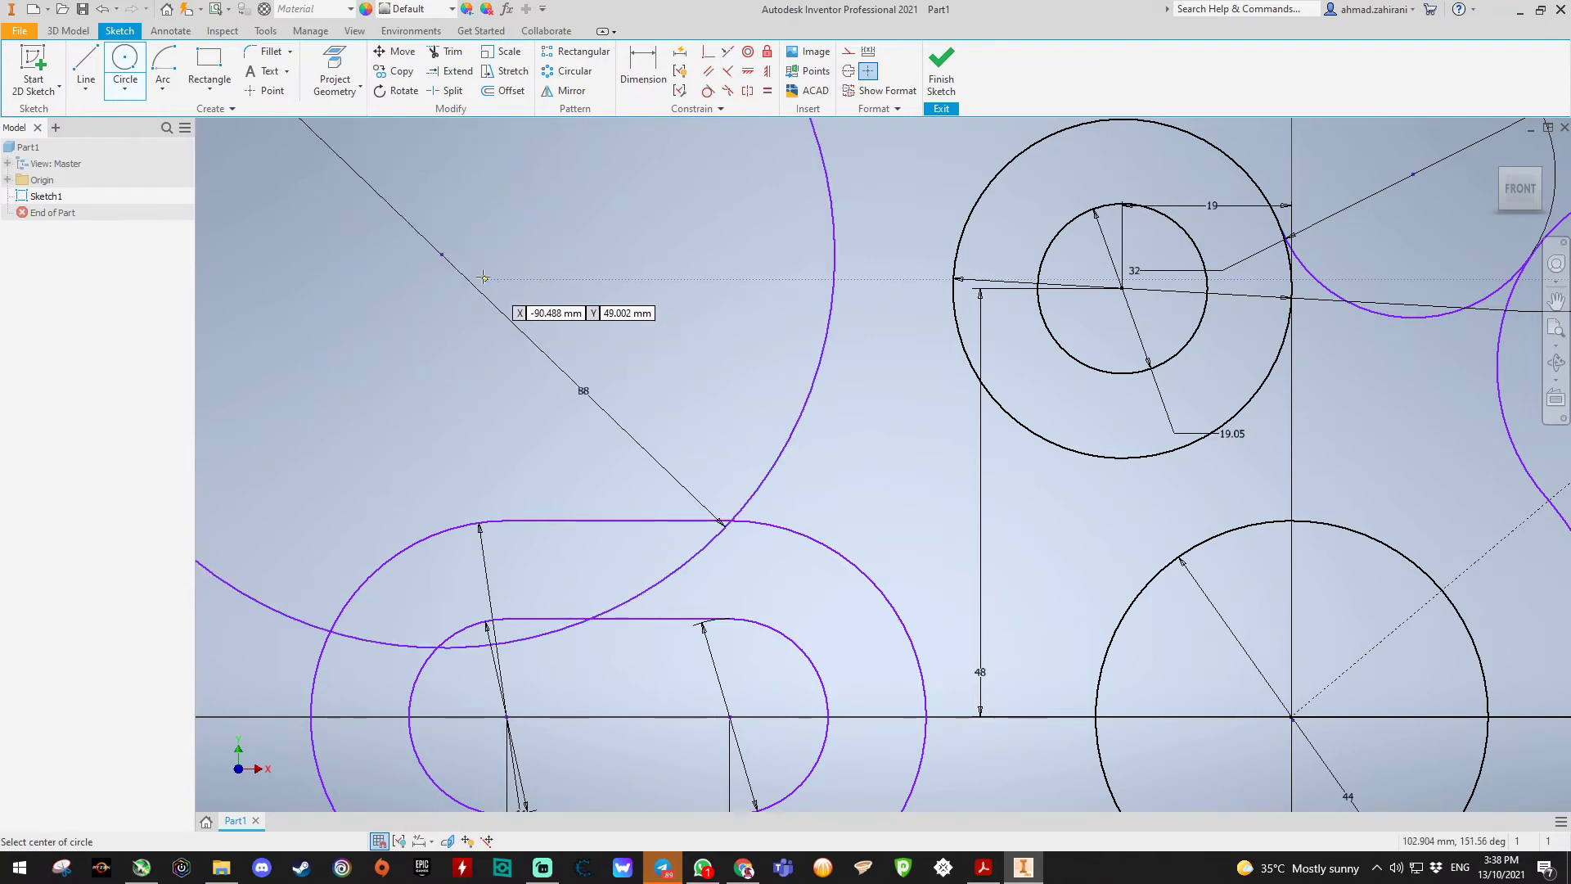
Step: Move the 88 mm circle up and away from the straight slot so that the two no longer overlap
scroll(458, 283, down, 2)
scroll(401, 238, up, 5)
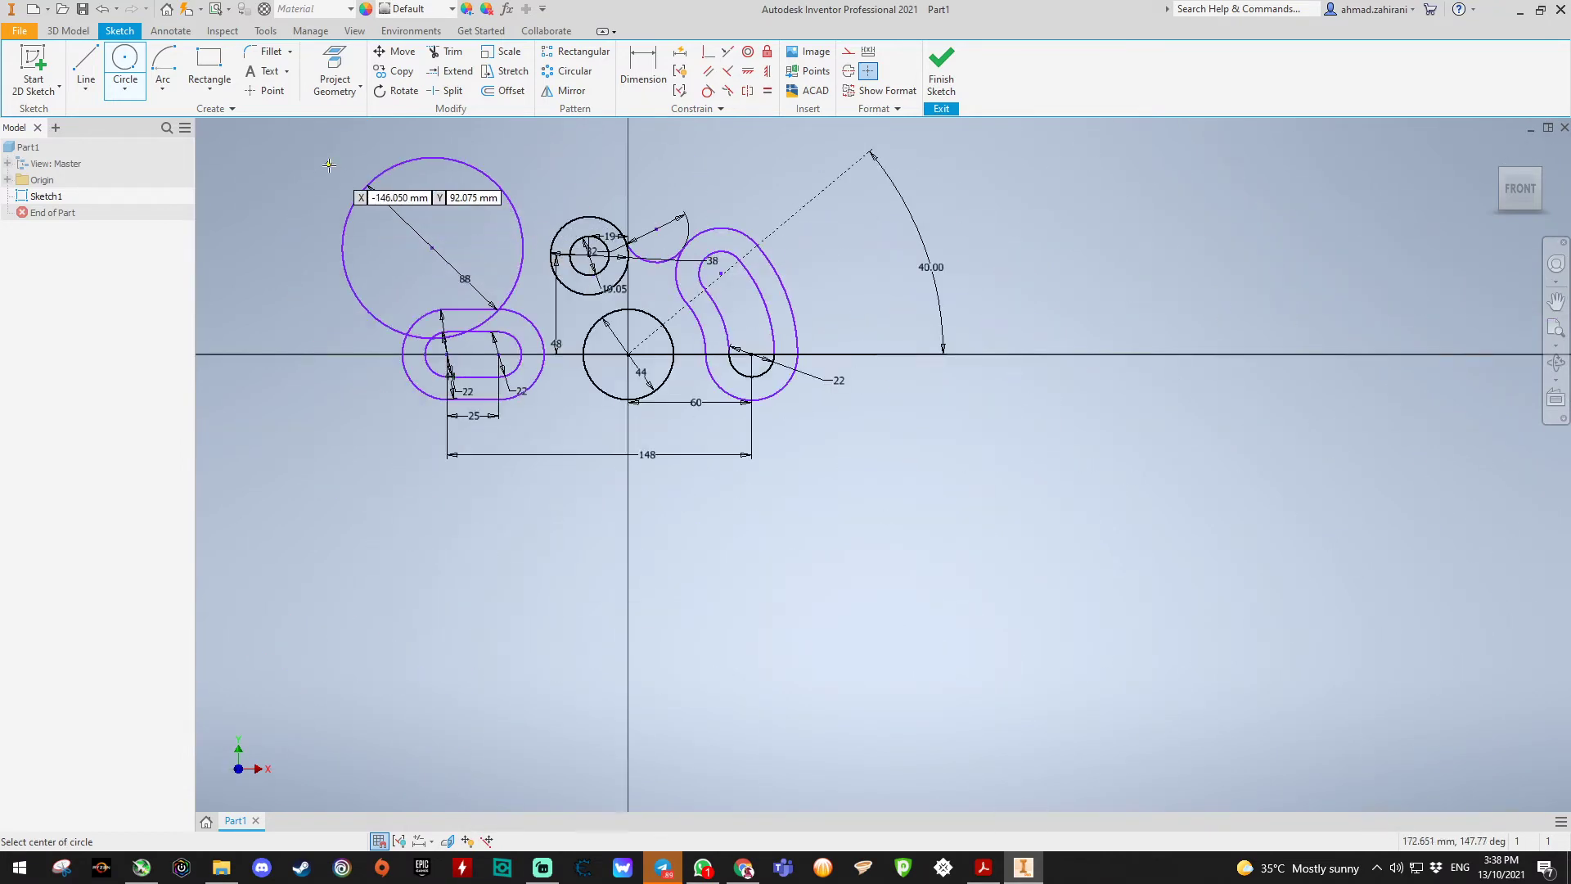
scroll(324, 161, down, 3)
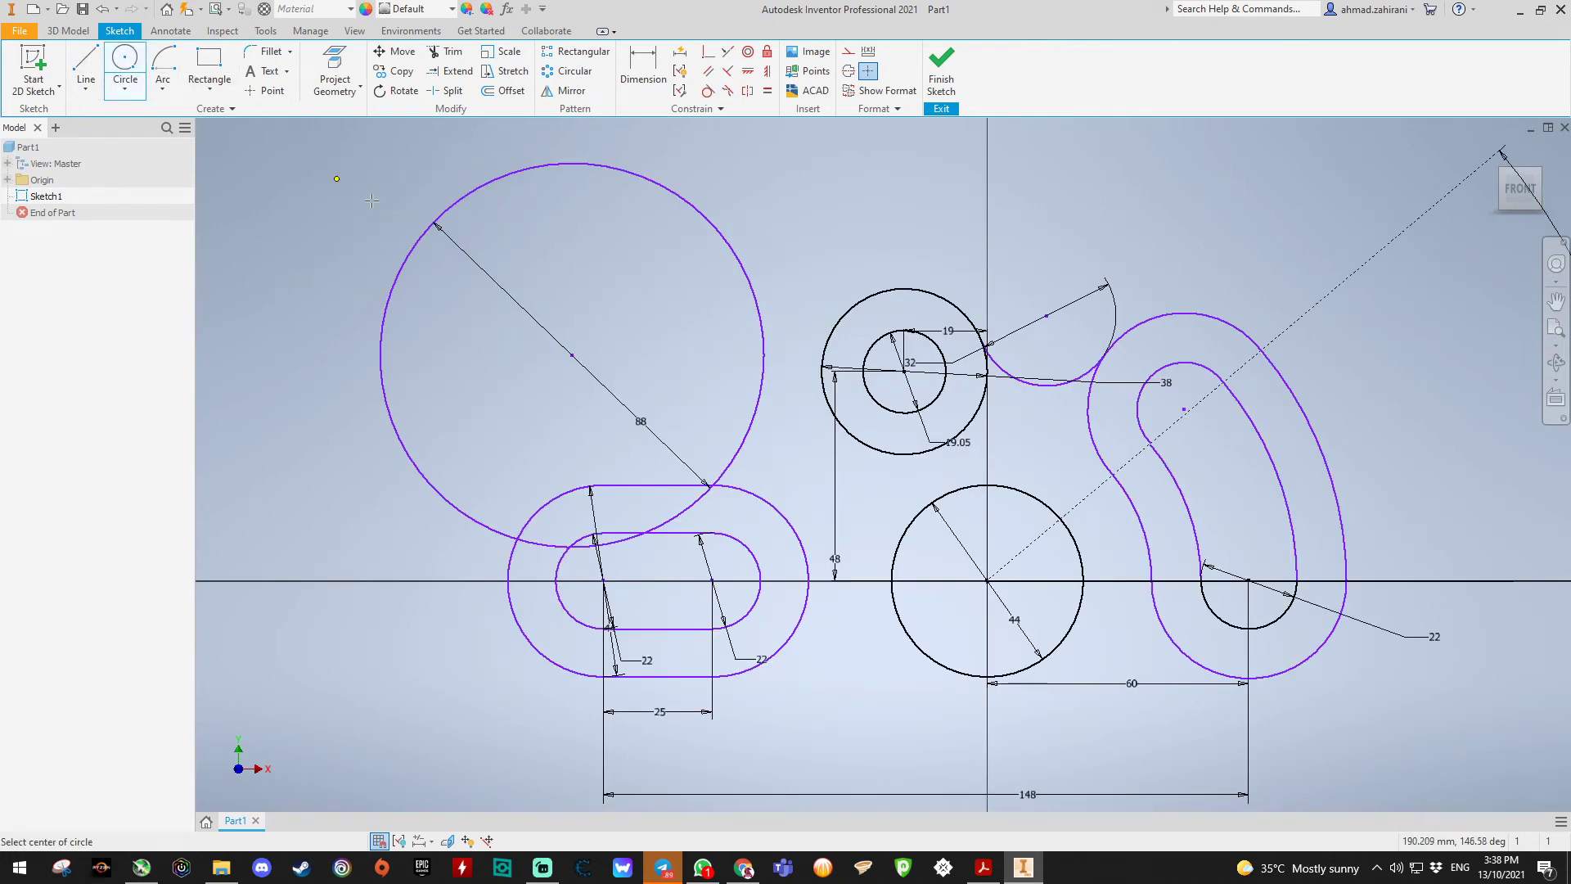
key(Escape)
drag(572, 354, 425, 257)
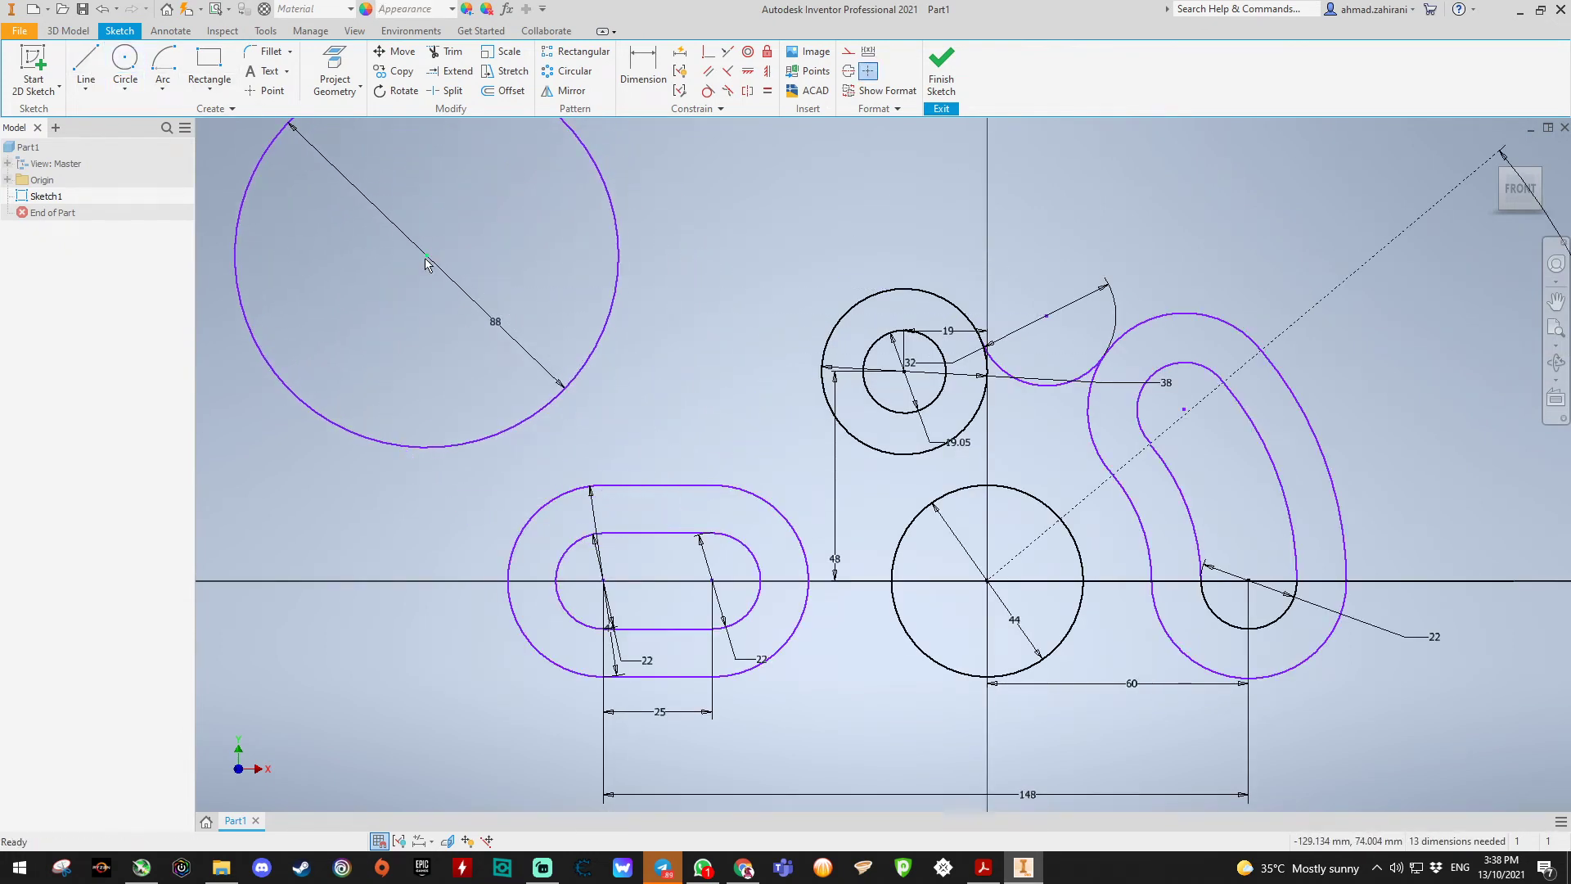
Step: Make the 88 mm circle tangent to the outer 38 mm circle
click(708, 93)
click(572, 388)
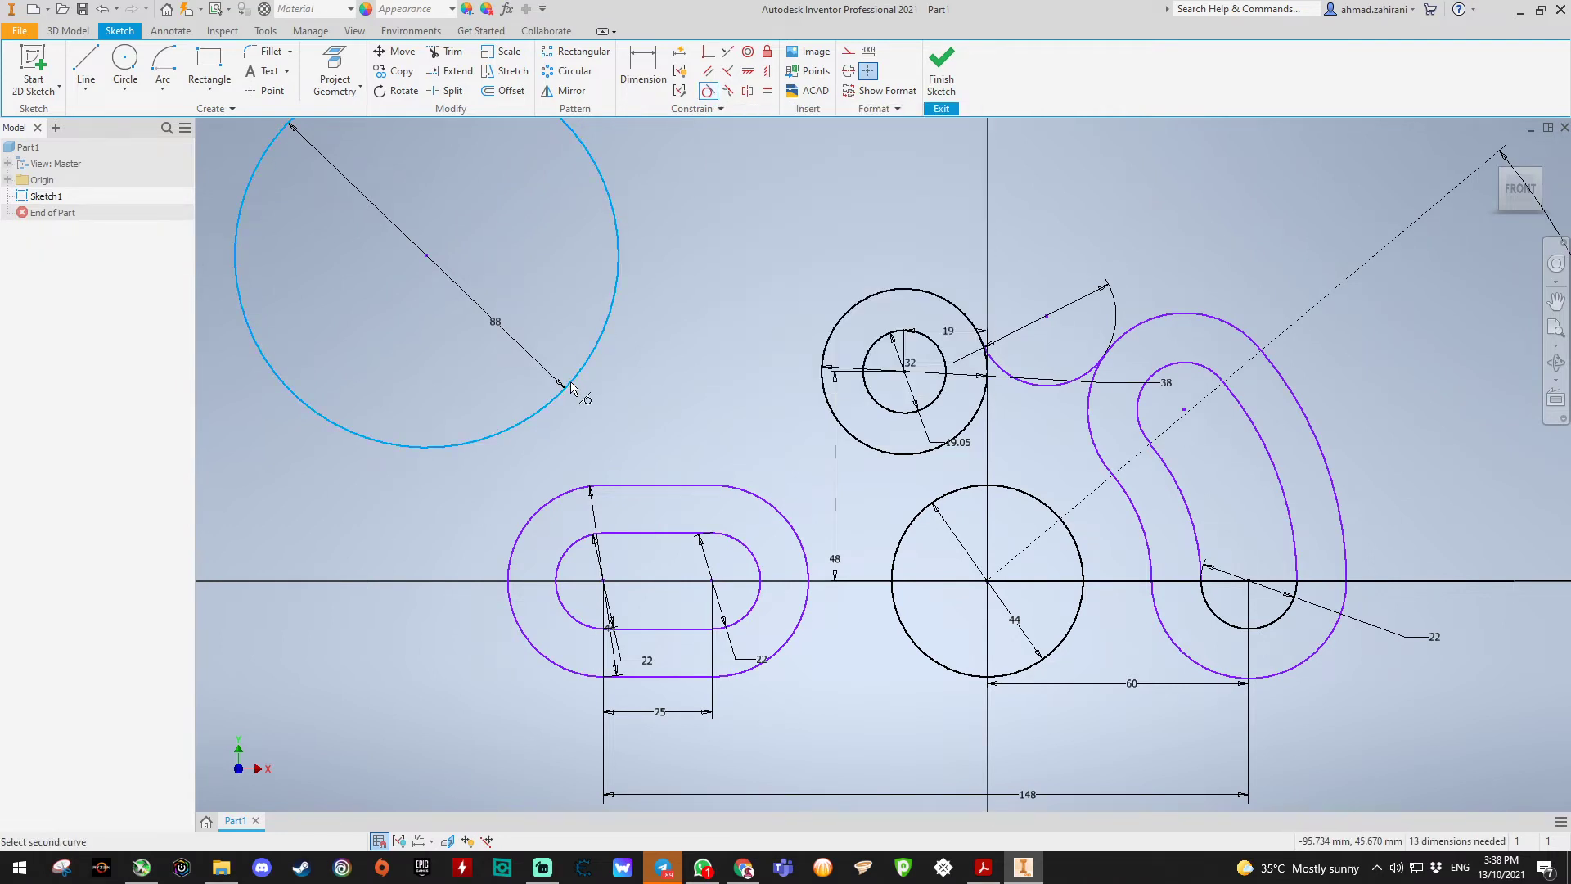
click(827, 401)
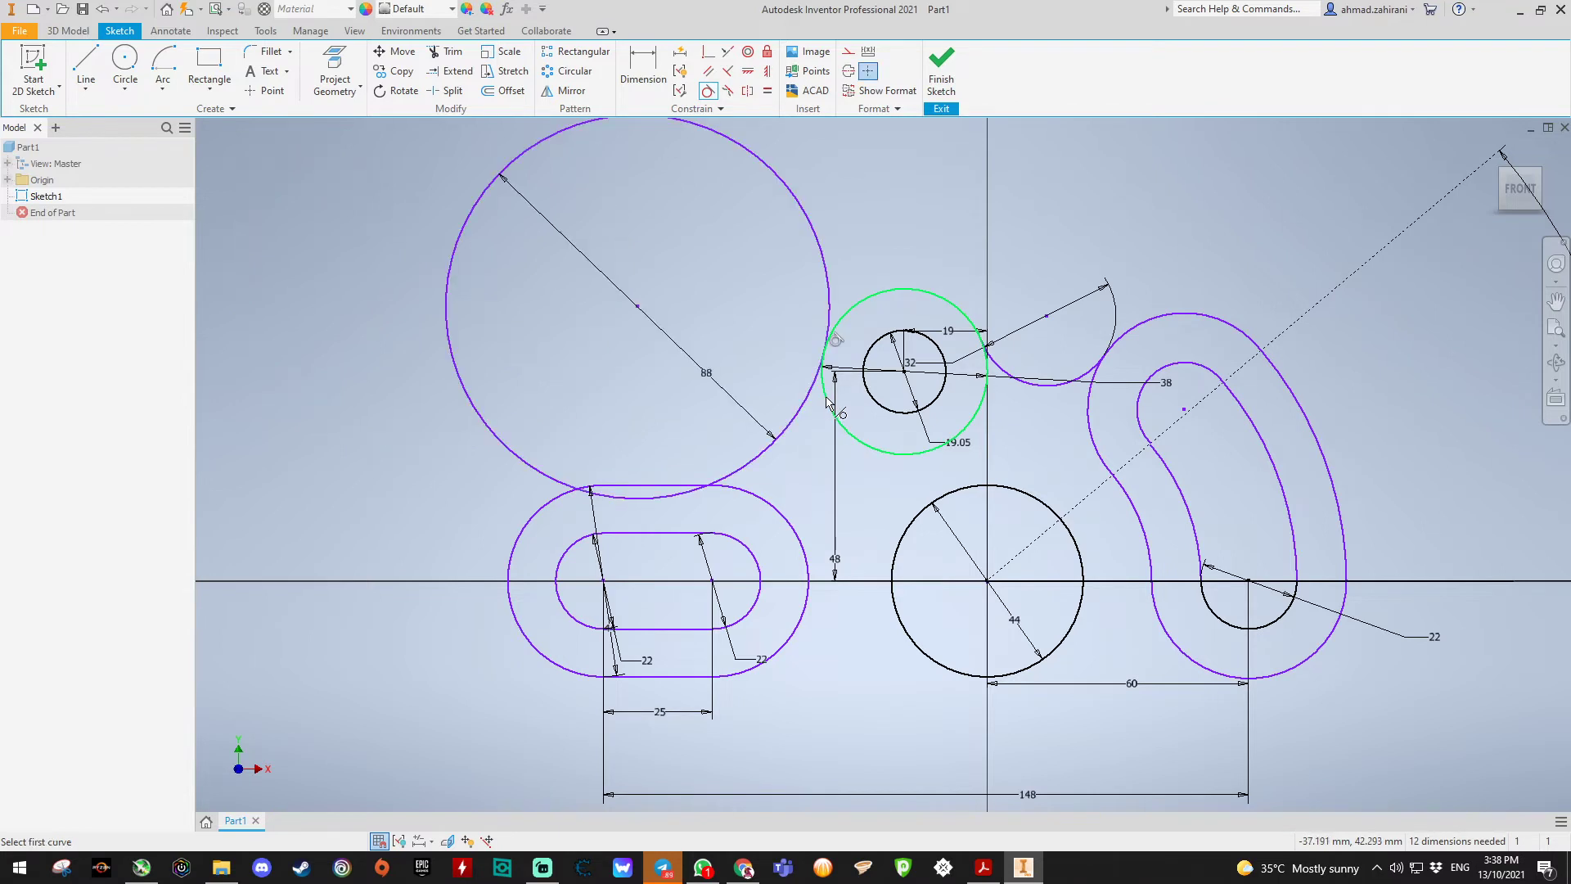
Step: Try to make the 88 mm circle tangent to the straight slot's outer upper line
click(651, 500)
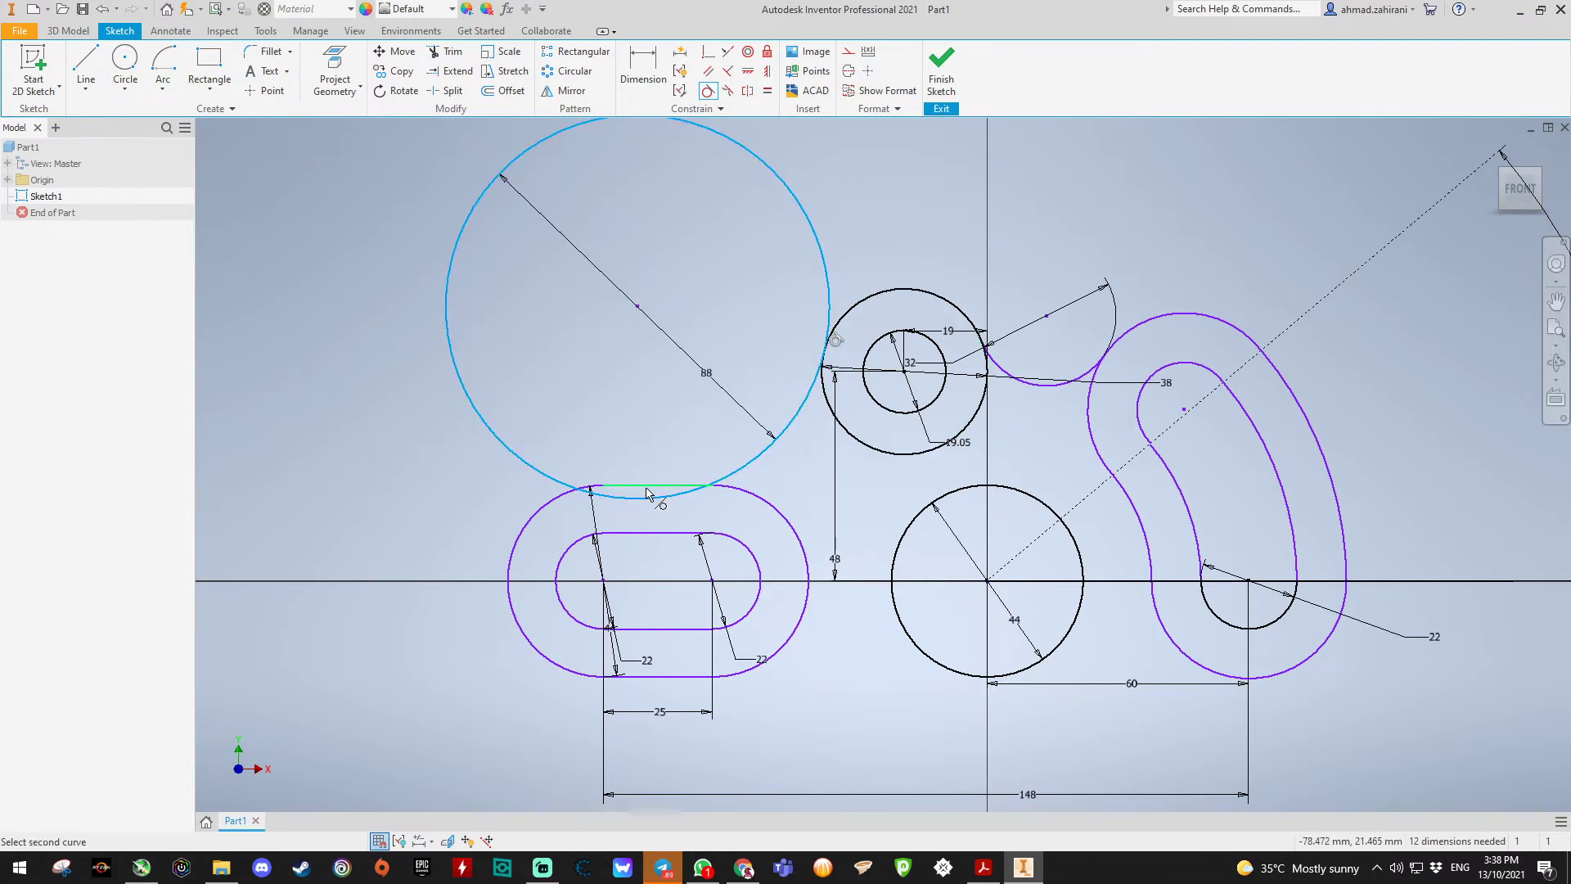
click(647, 491)
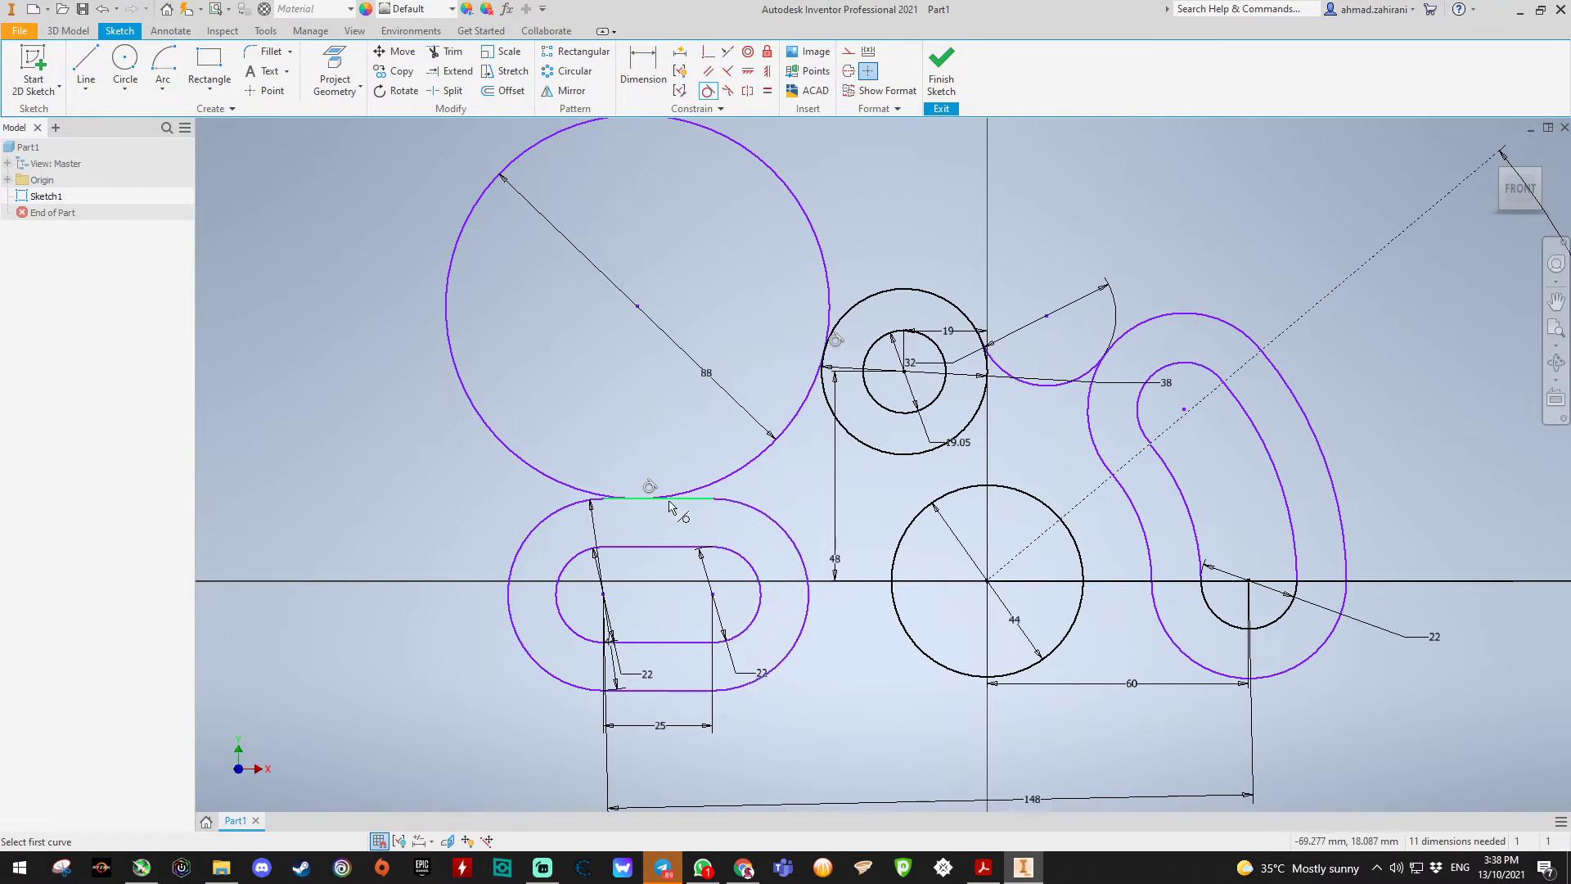
click(812, 583)
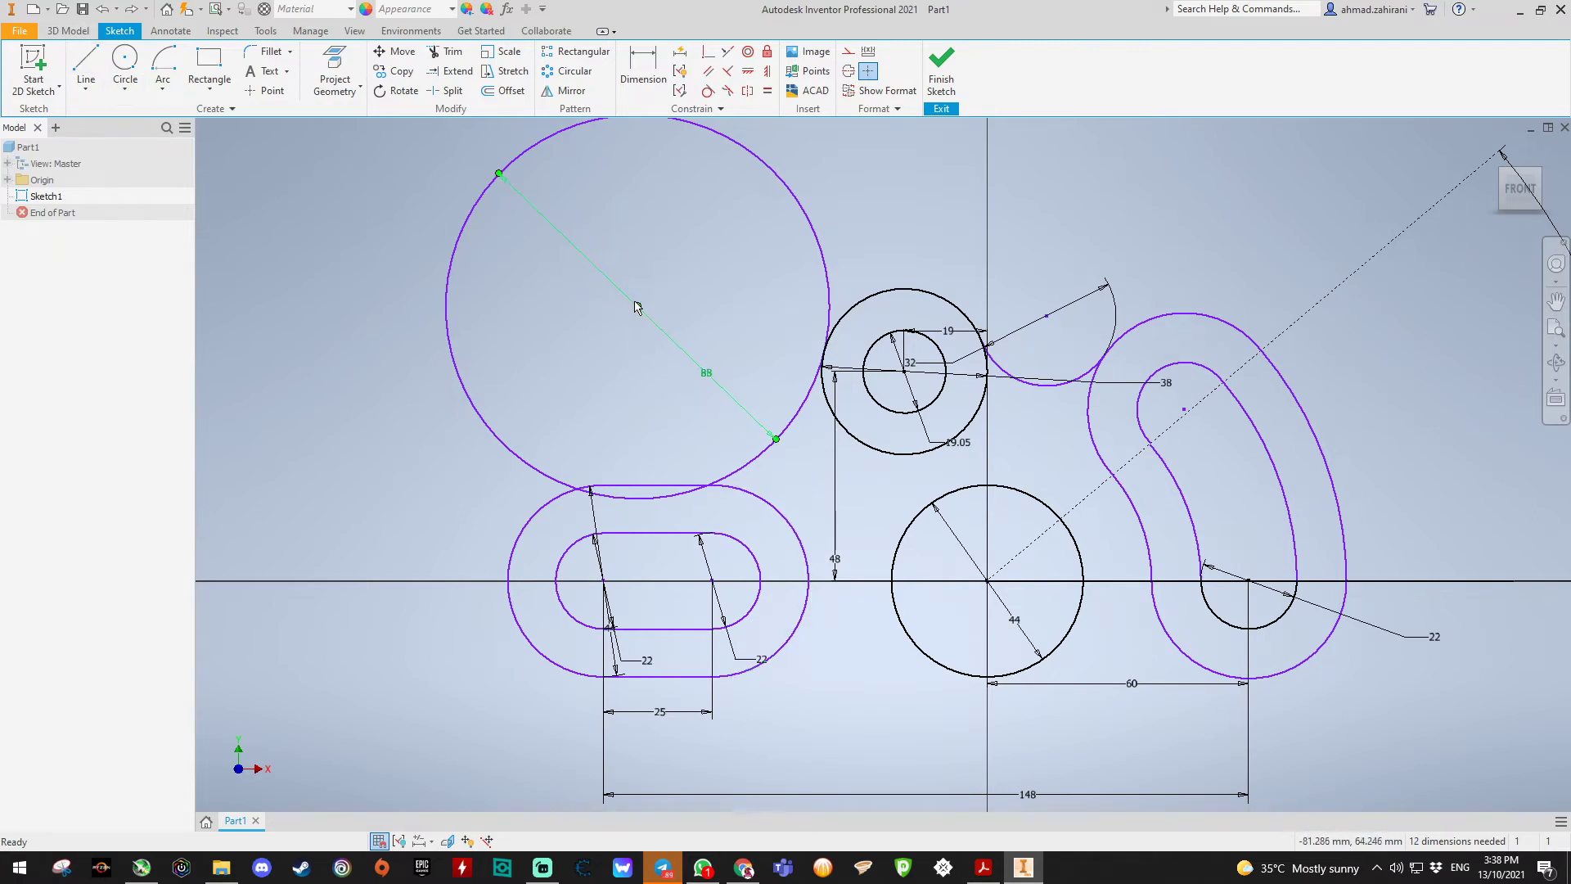
Step: Move the 88 mm circle's centre upward so the circle clears the straight slot while touching the 38 mm circle
drag(638, 307, 607, 221)
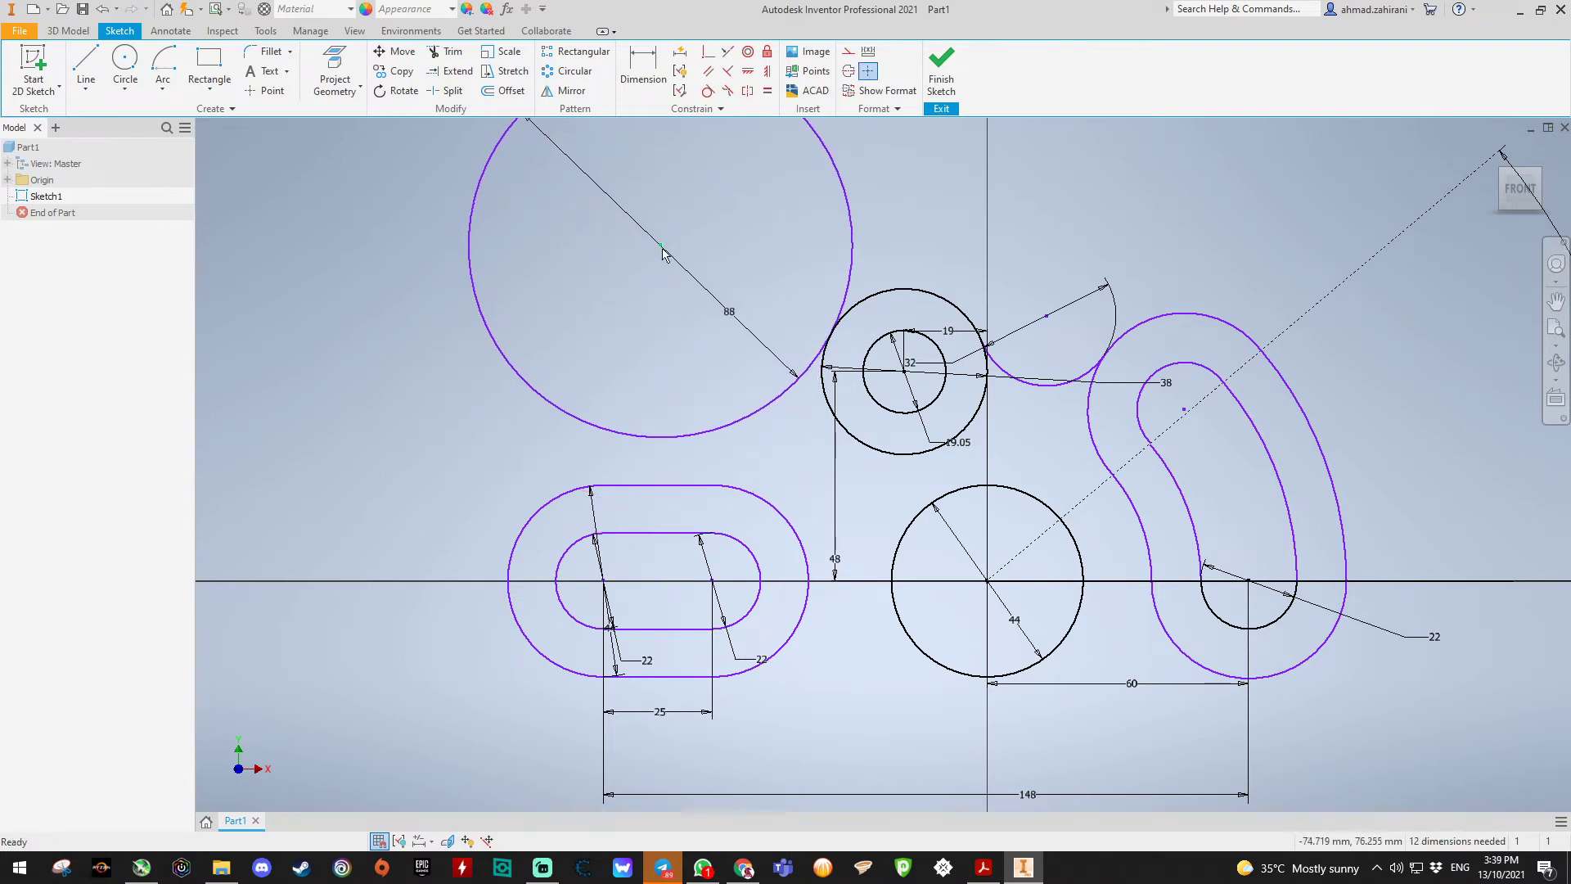
Step: Retry the tangency by constraining the straight slot's outer upper line to the raised 88 mm circle, and undo it
click(709, 91)
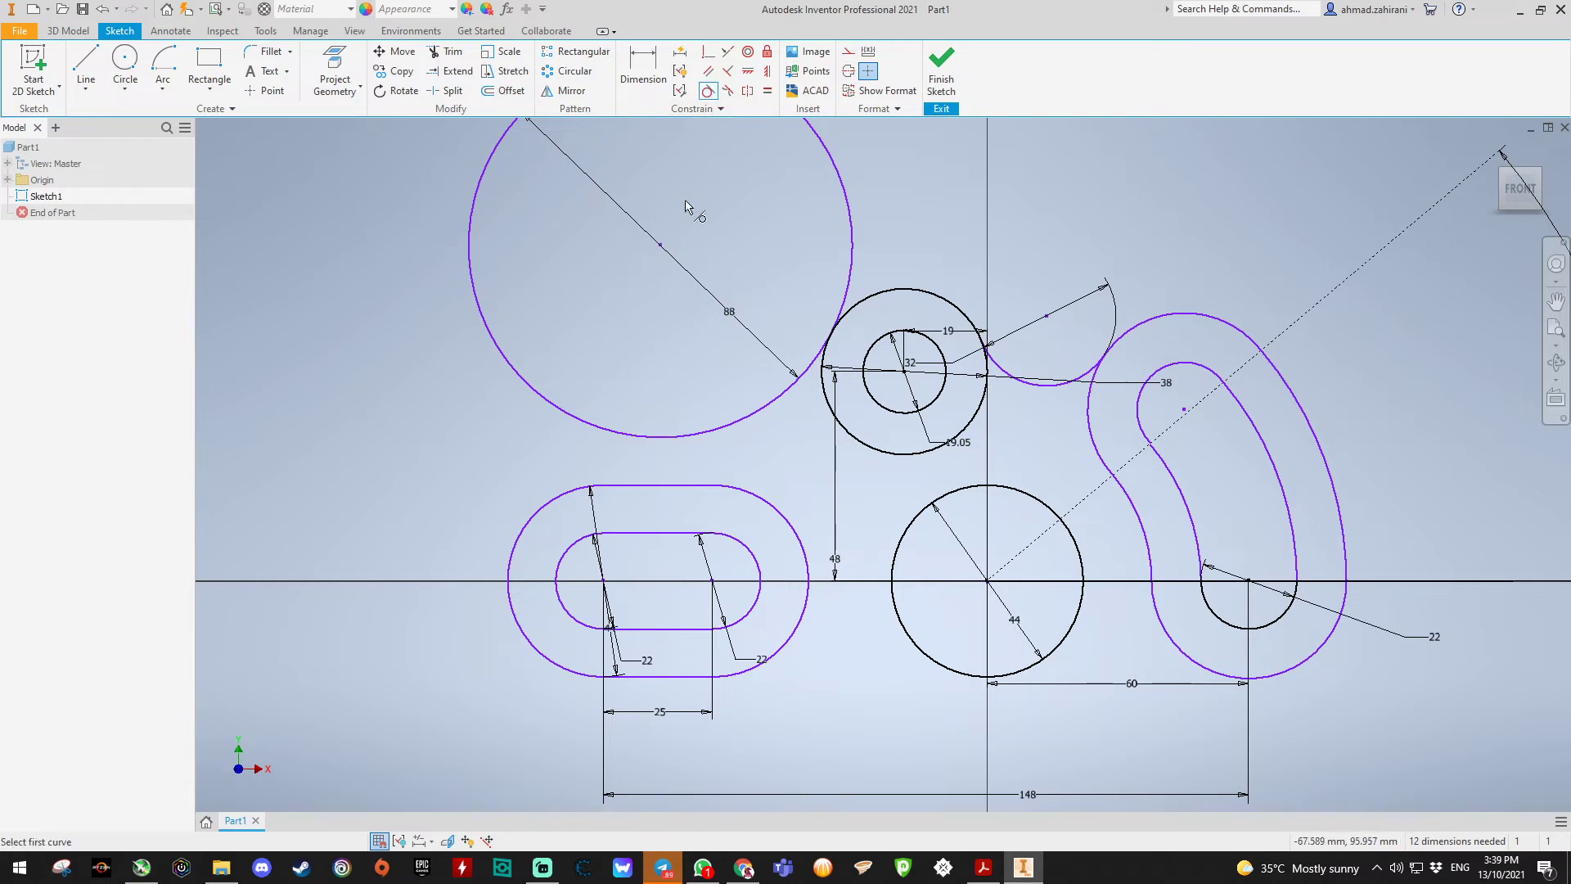
click(651, 485)
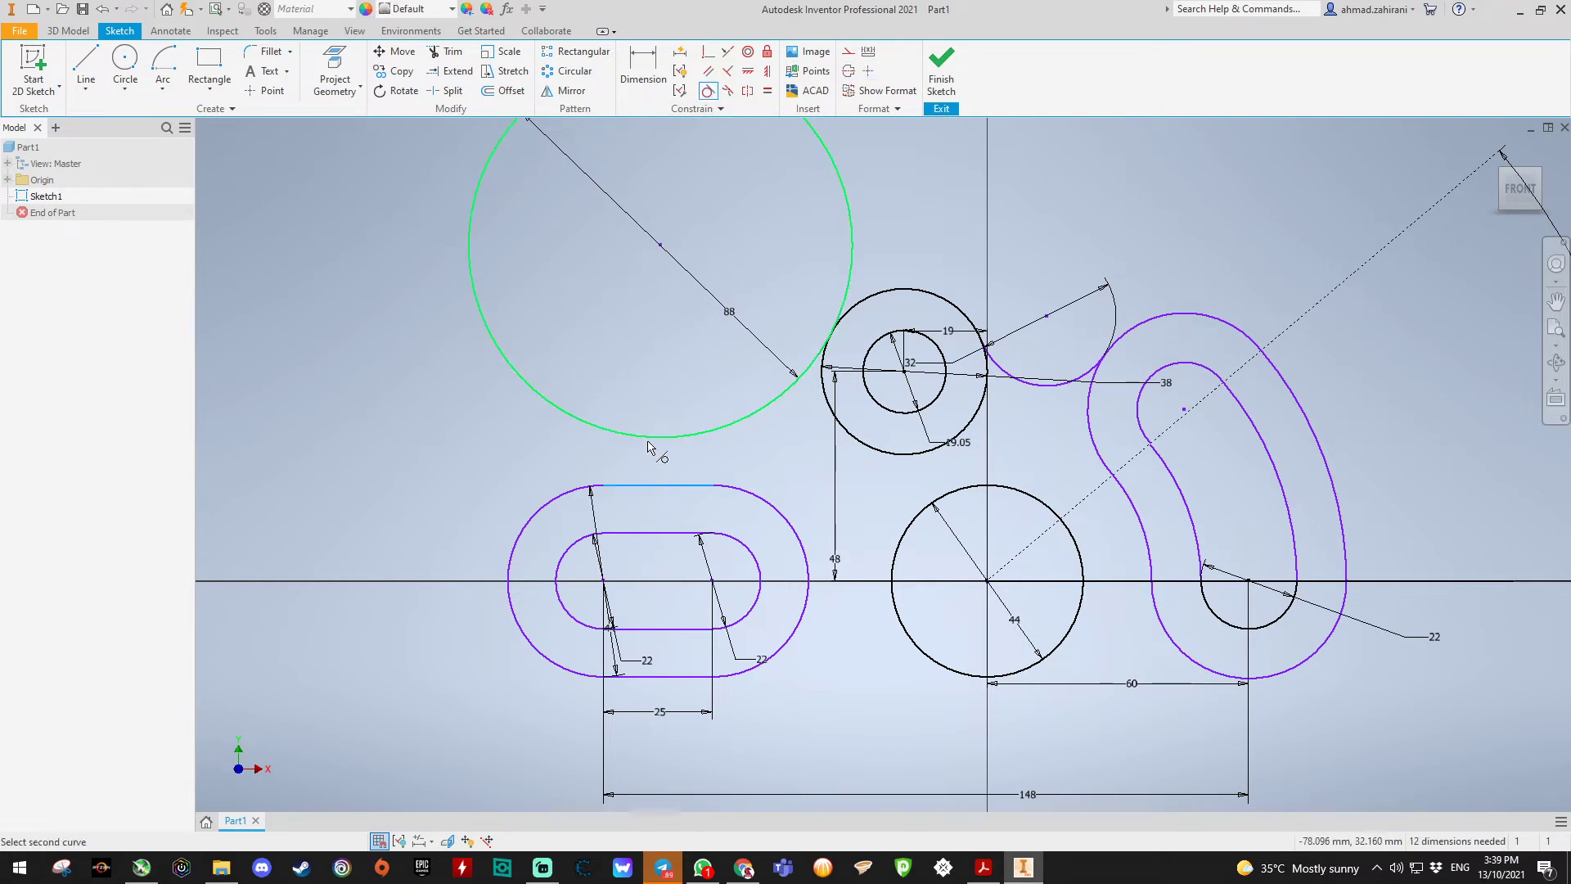
click(651, 440)
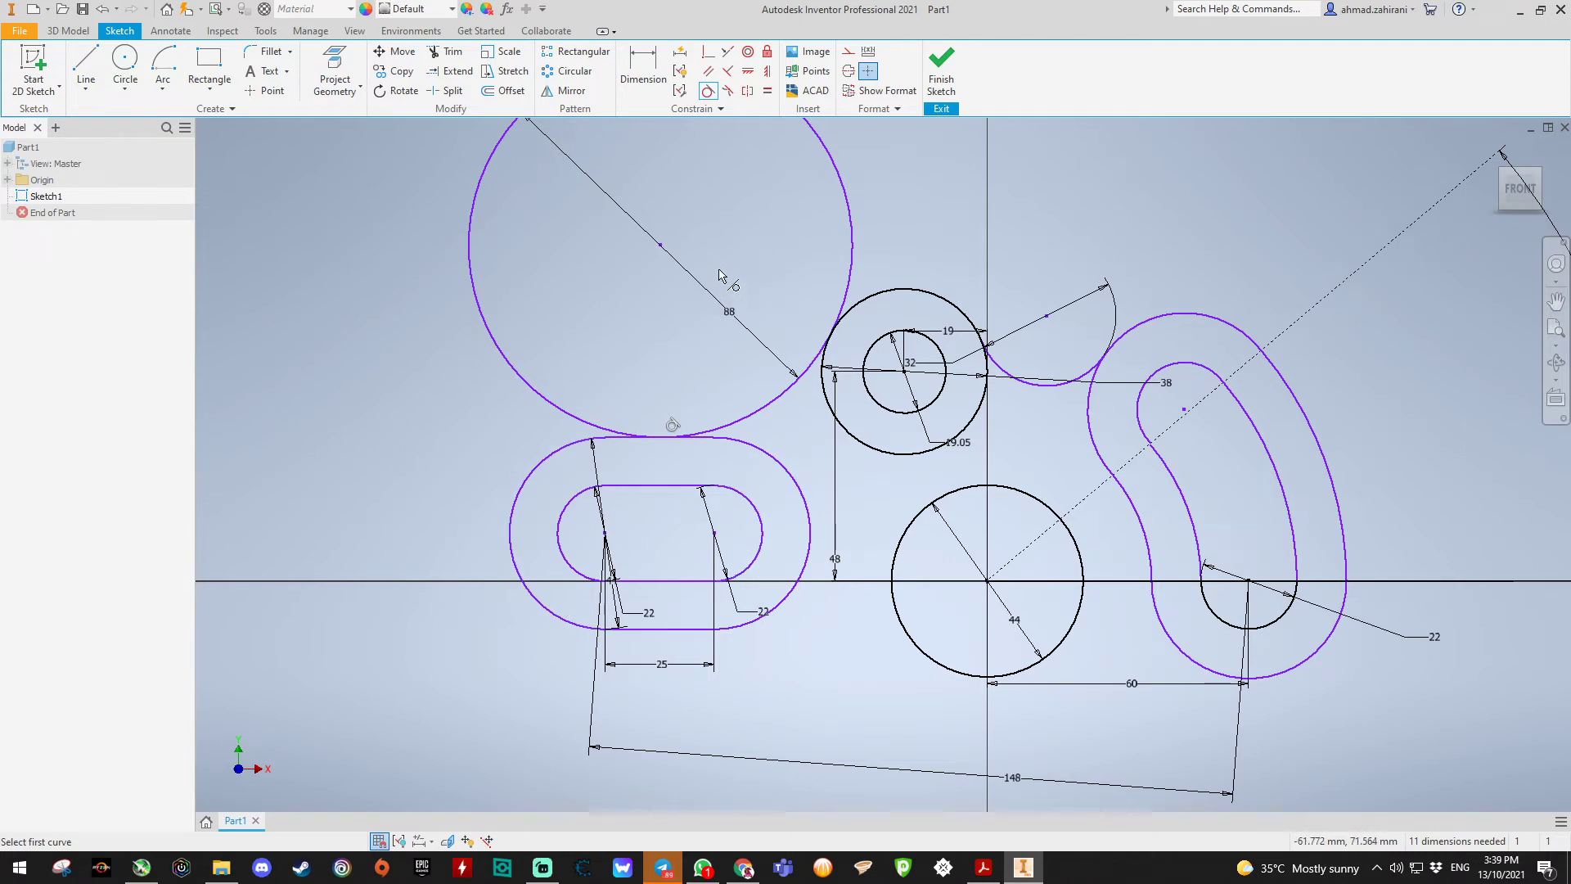
key(ctrl+z)
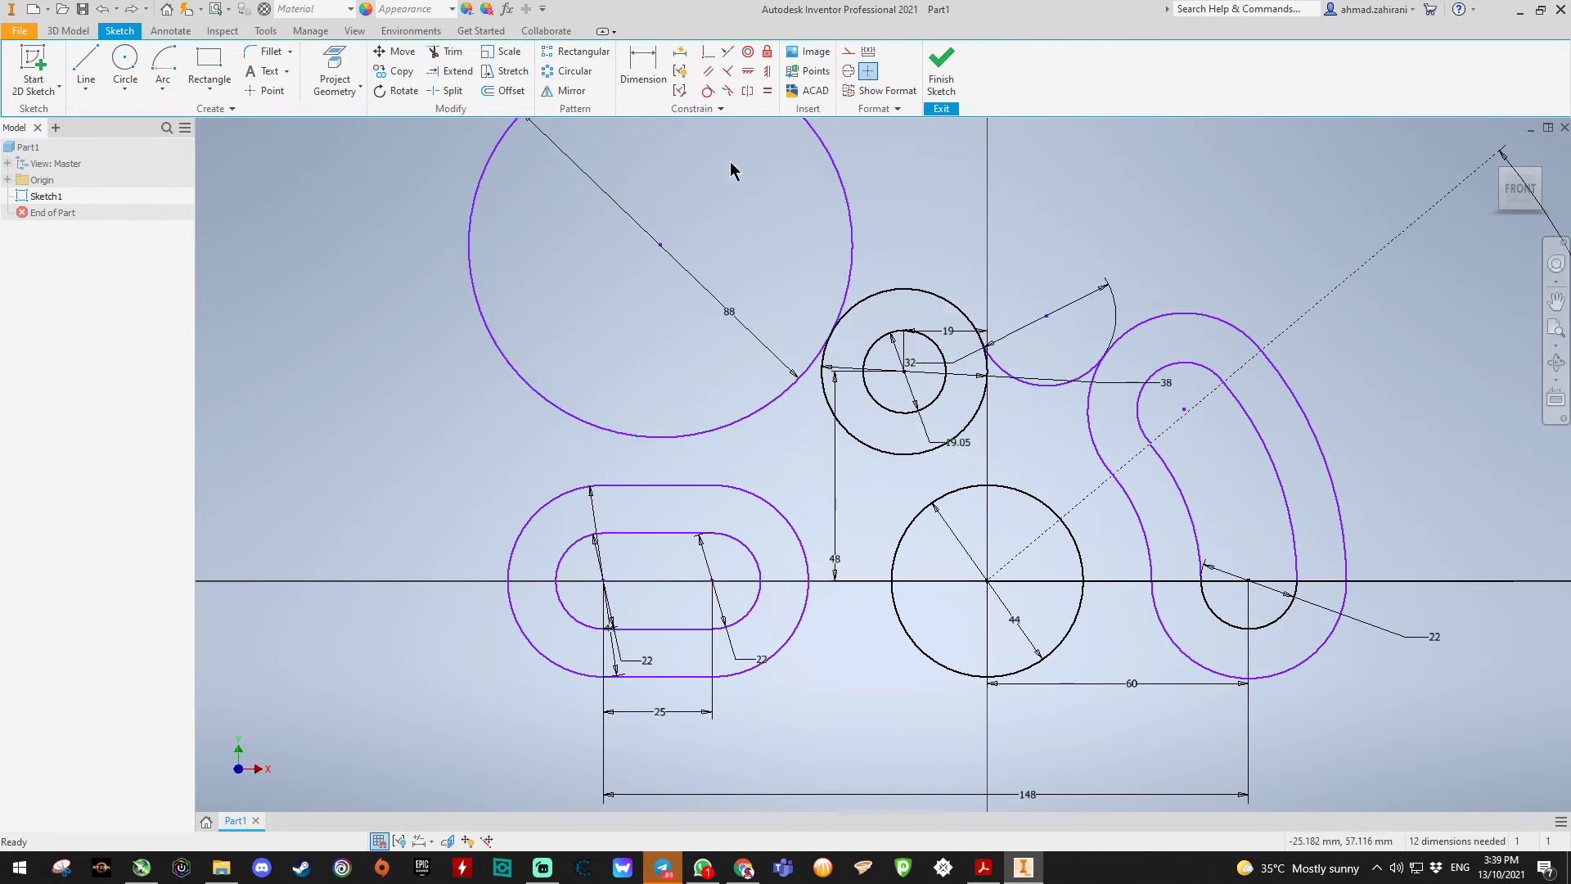
Step: Dimension the horizontal distance from the straight slot's outer left arc centre to the 44 mm circle's centre
click(643, 69)
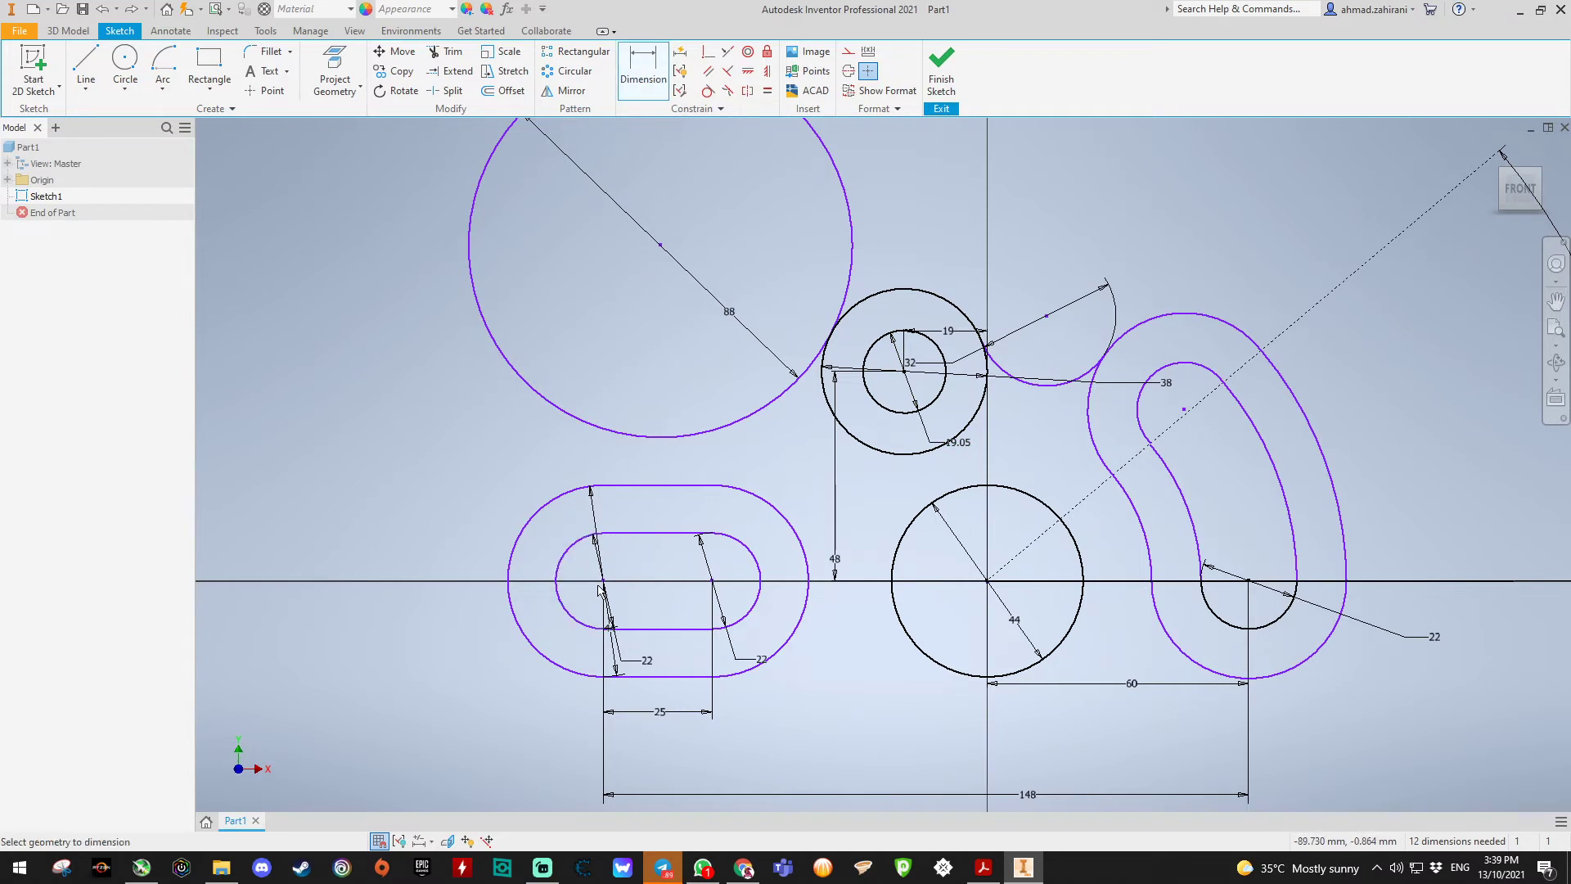
click(508, 583)
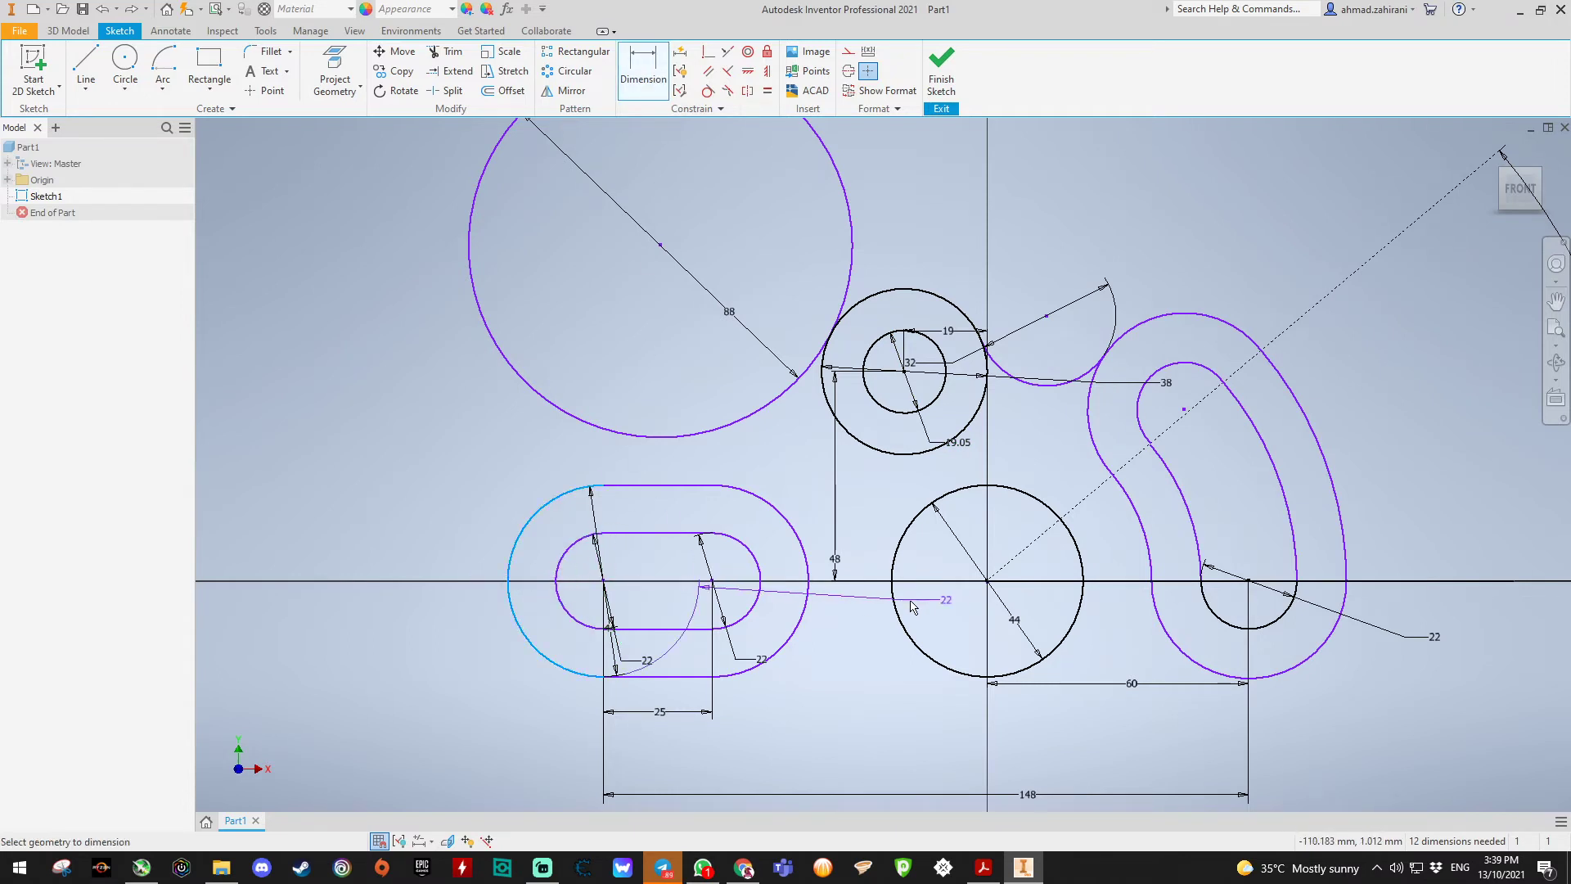
click(989, 583)
click(802, 751)
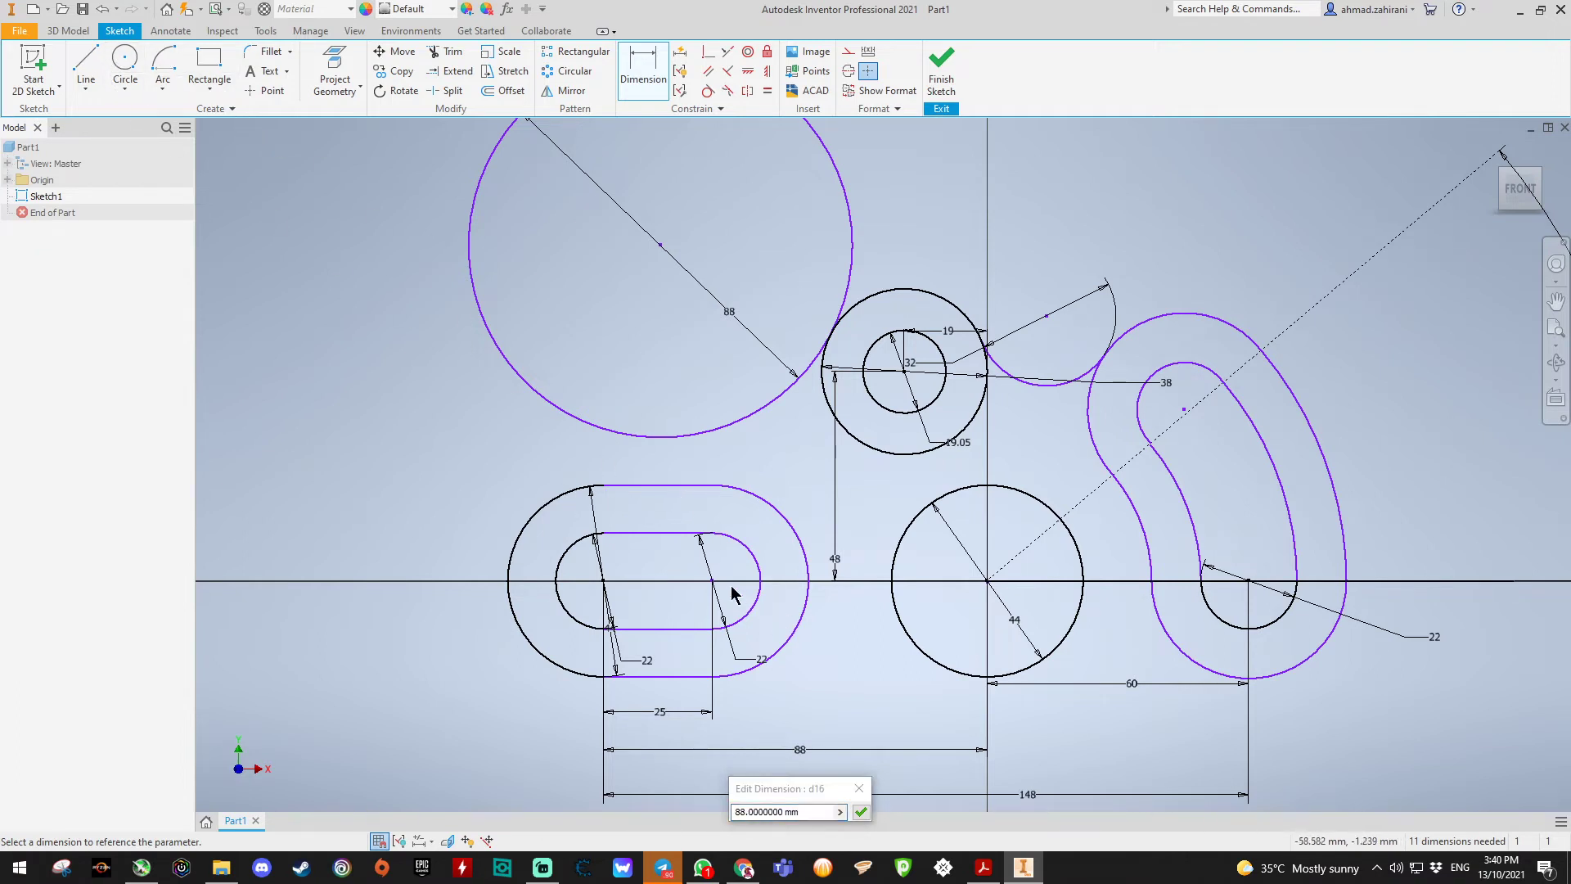
key(Escape)
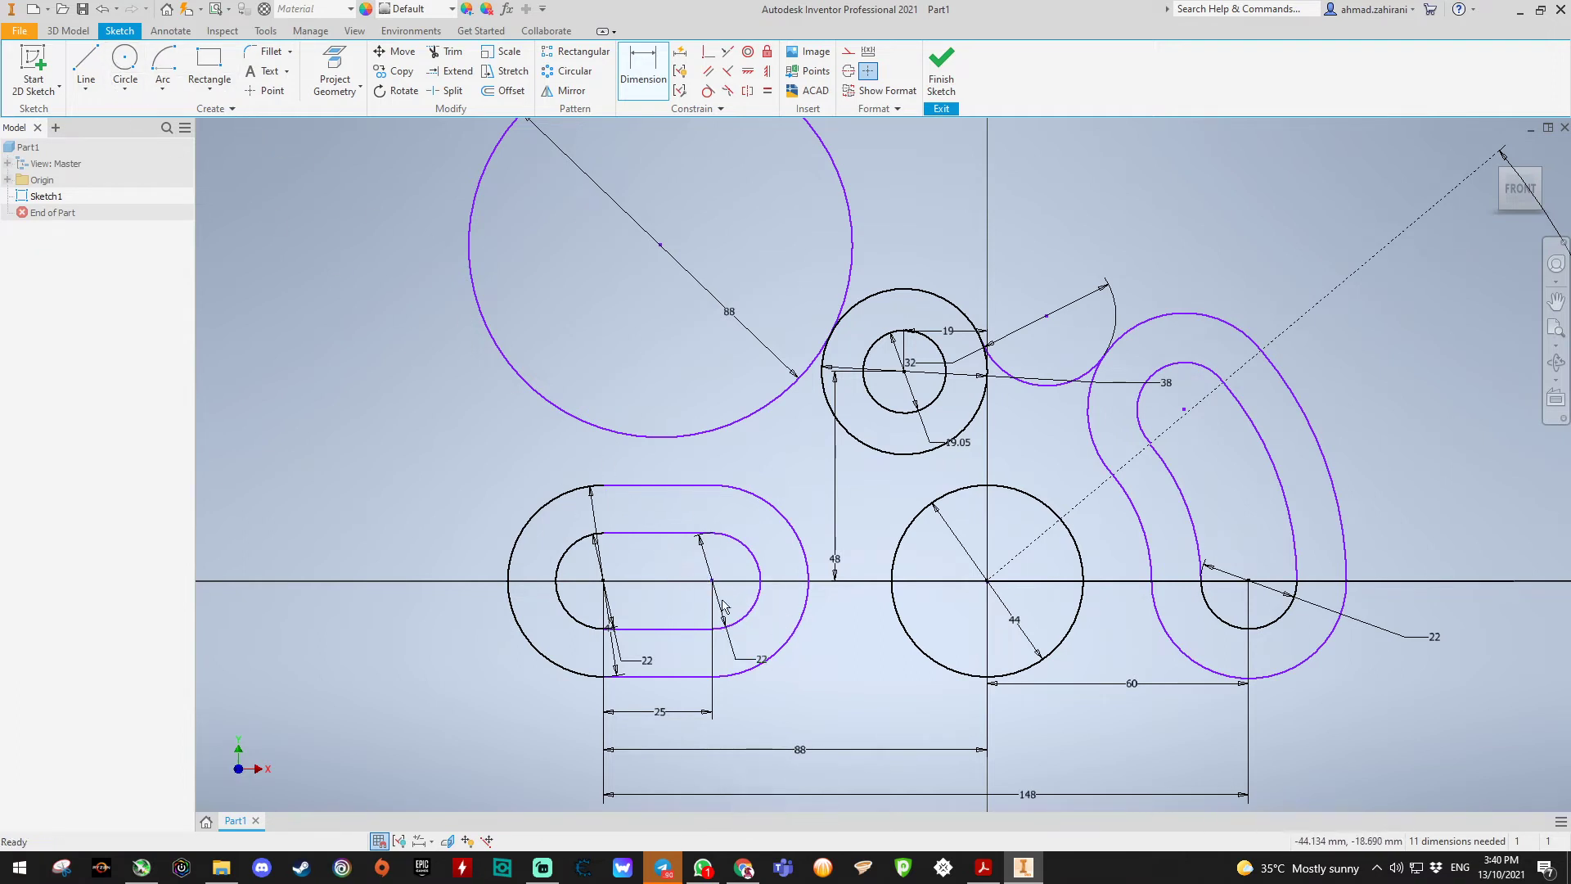
Step: Add a driven vertical dimension between the straight slot's outer upper line and its inner lower line
right_click(646, 494)
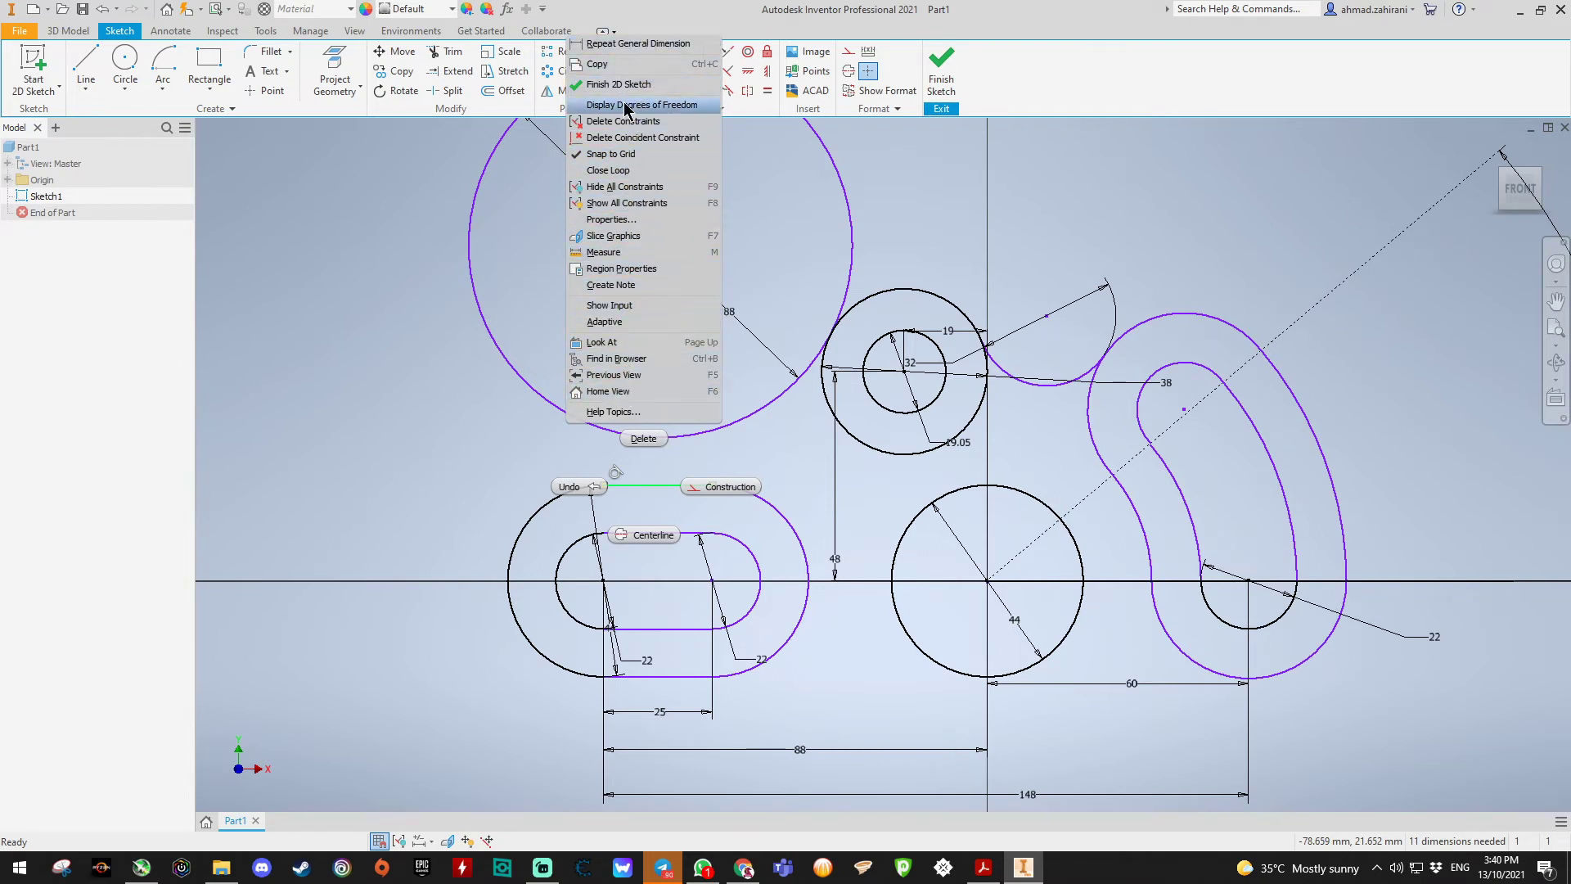
click(671, 14)
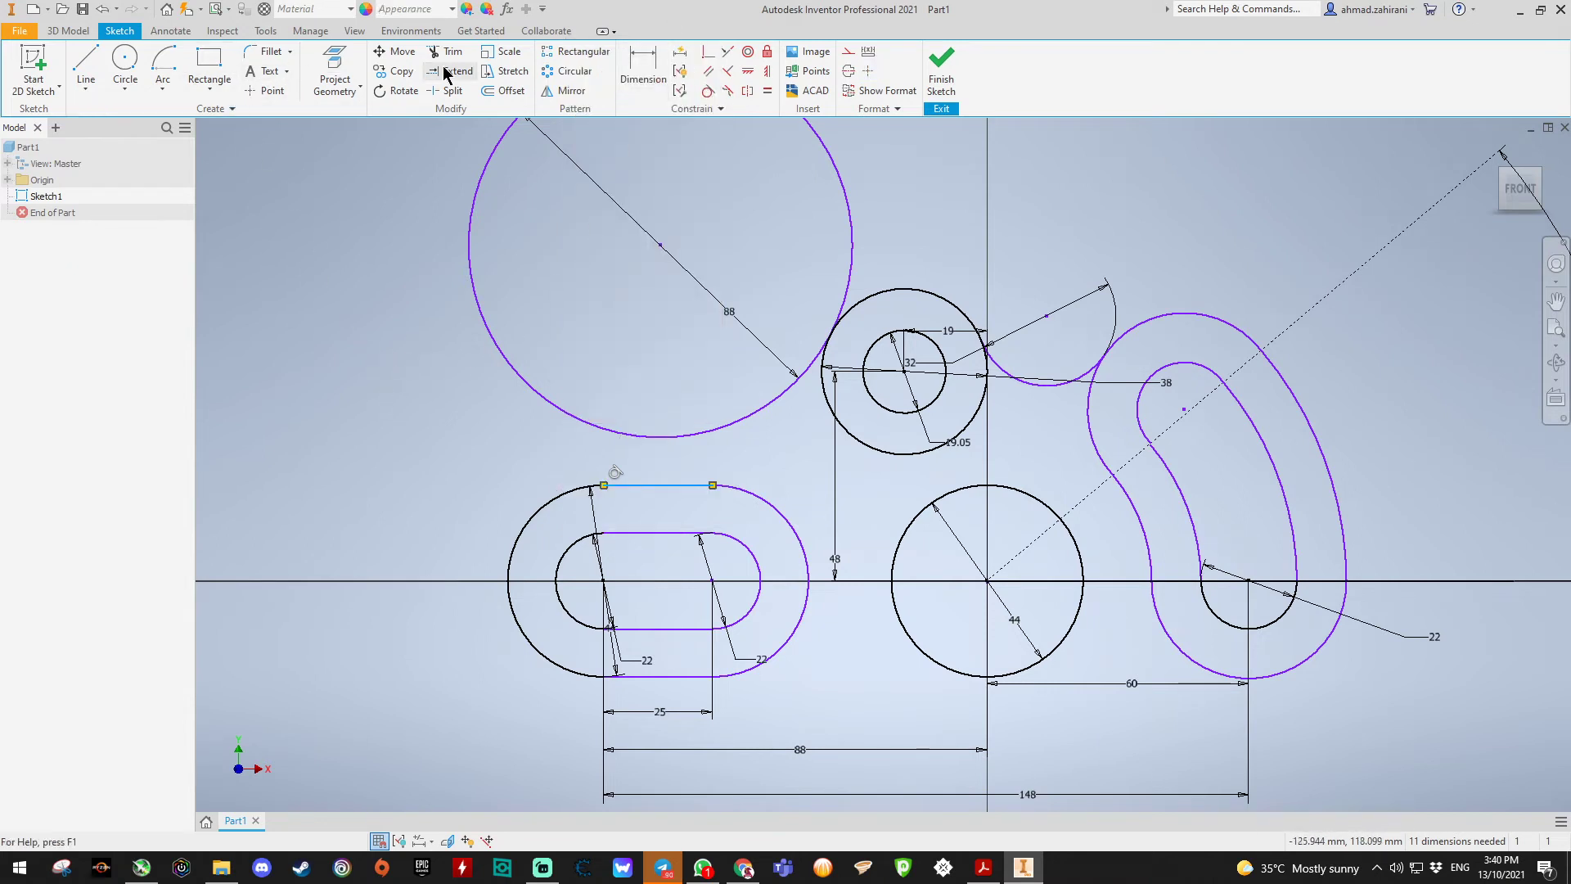
click(643, 67)
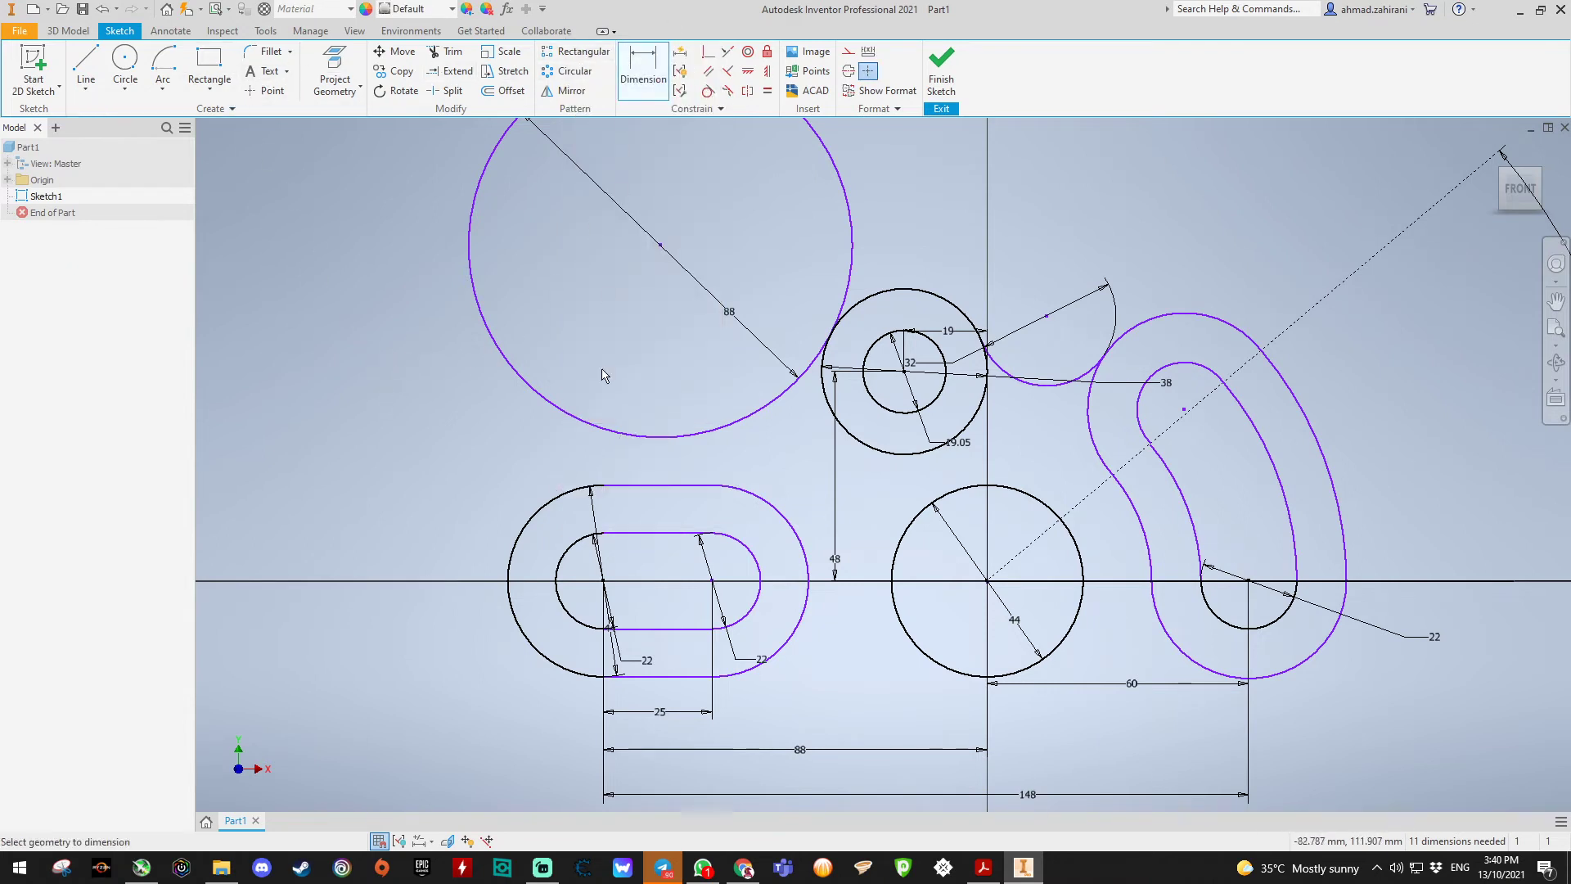
click(638, 488)
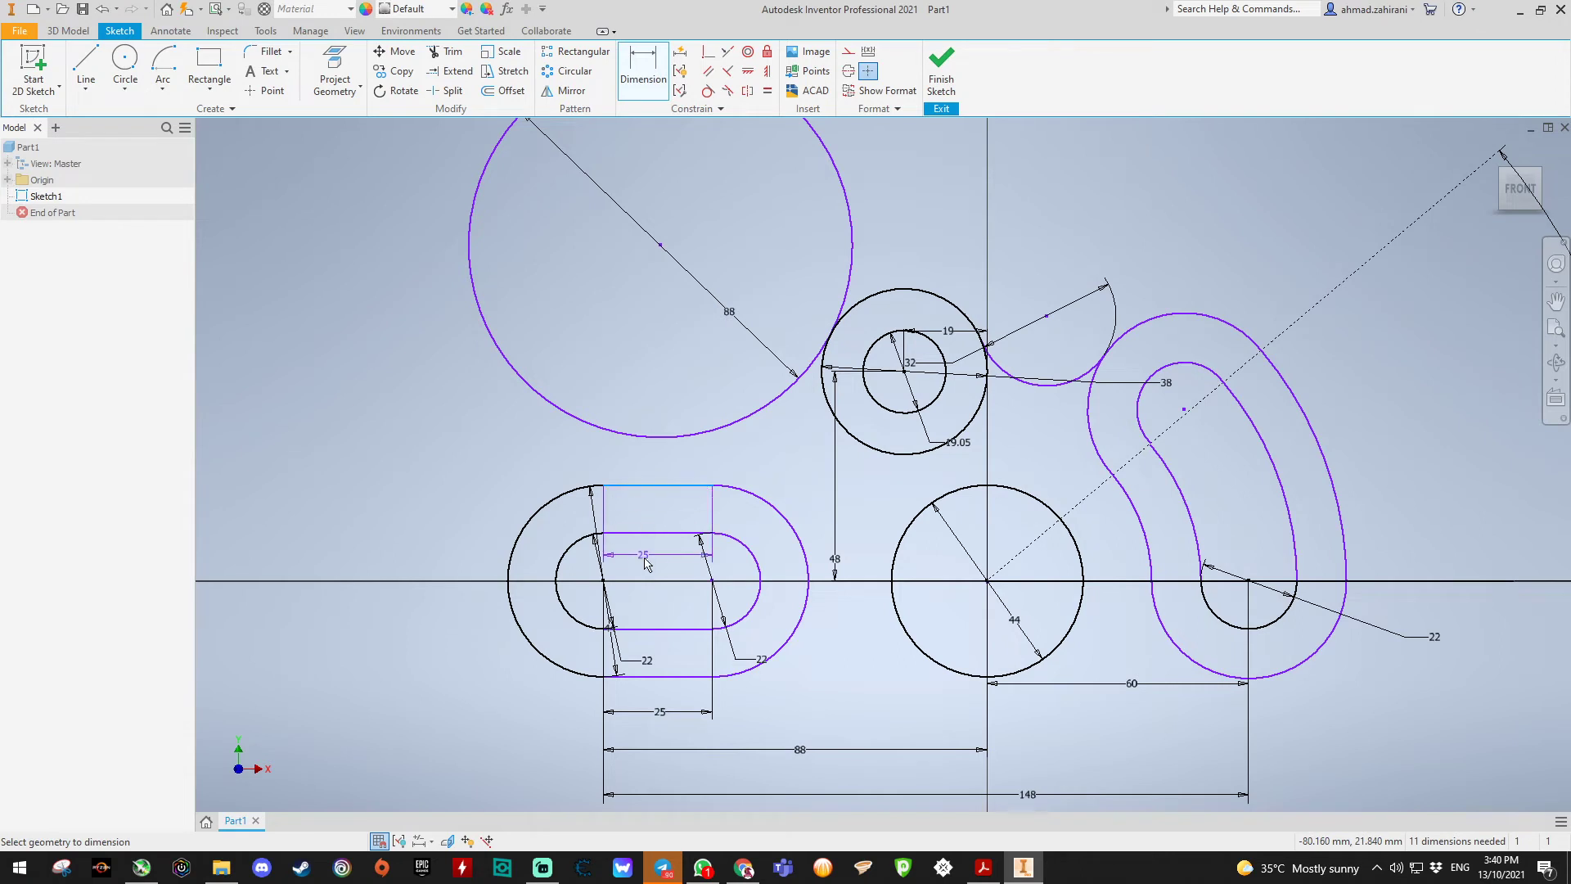
click(643, 630)
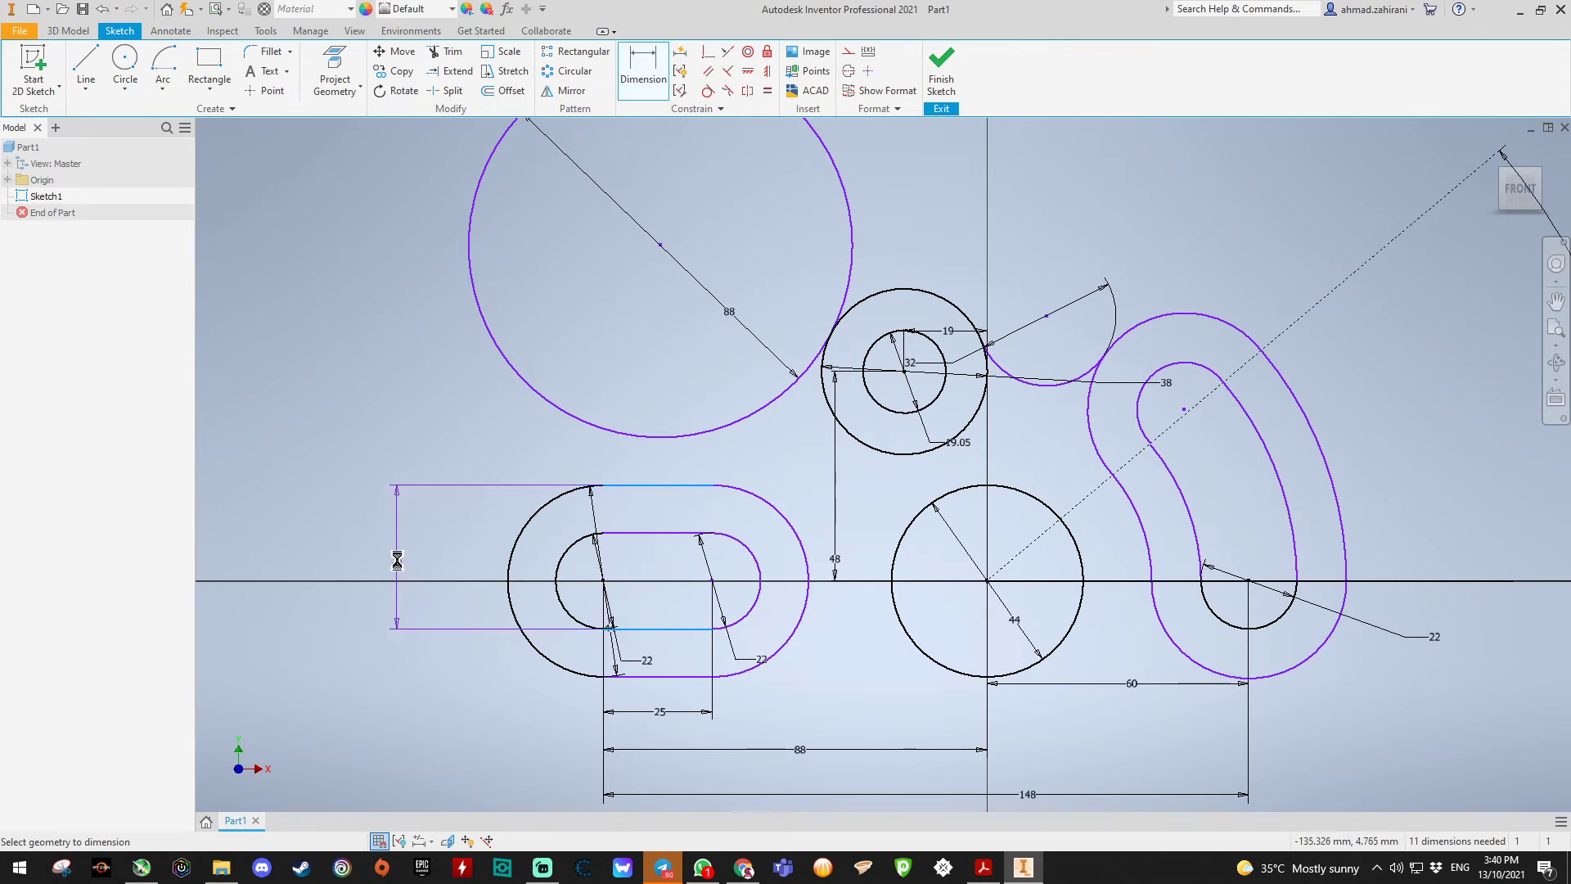
click(403, 601)
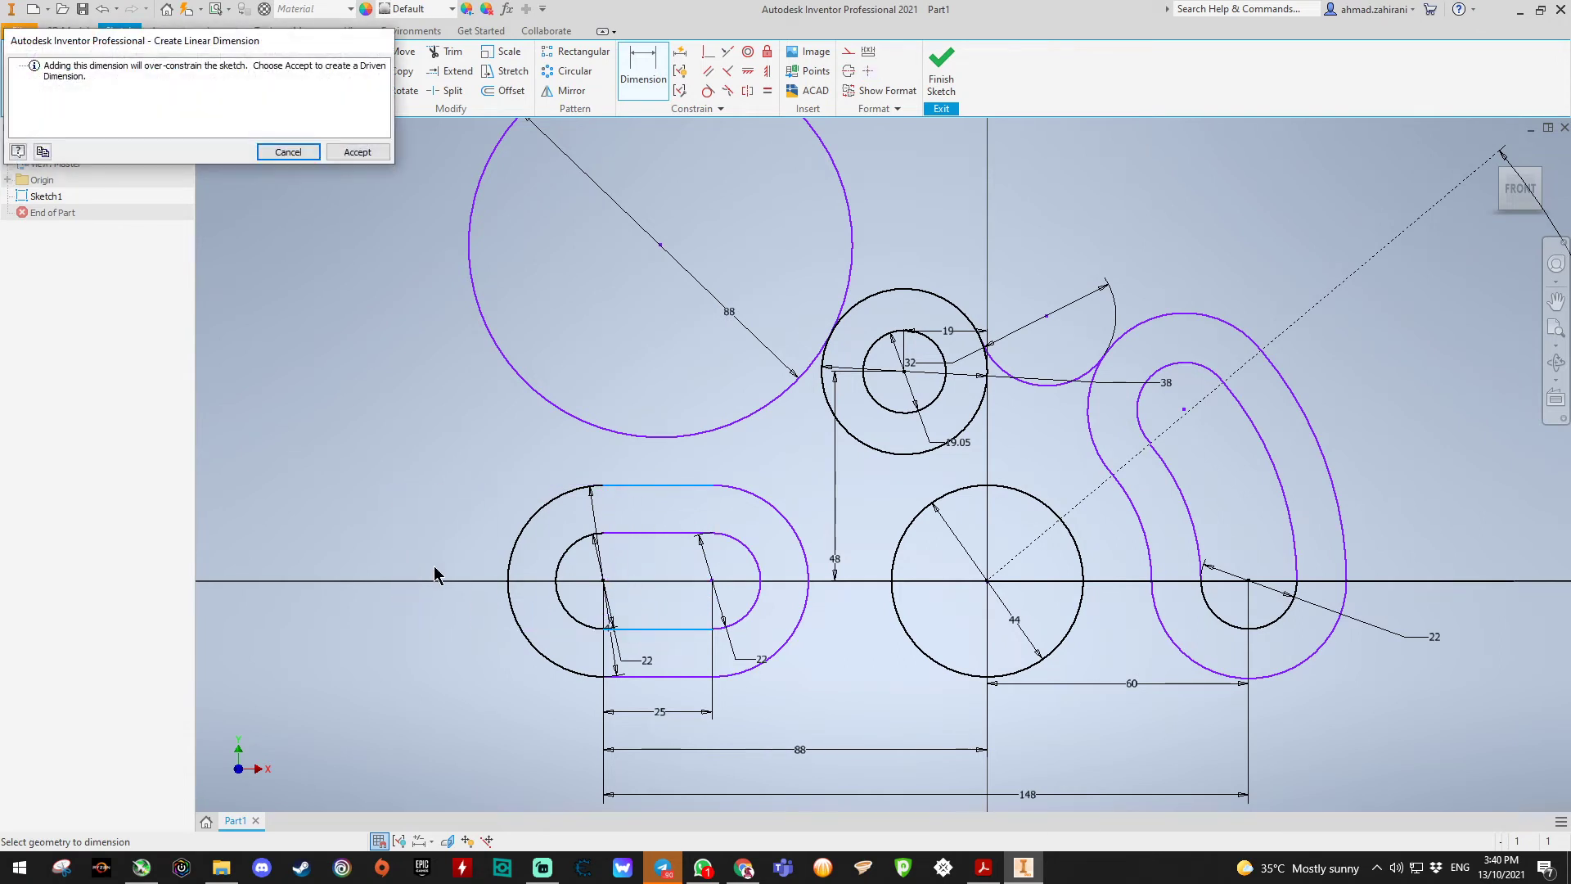
click(352, 153)
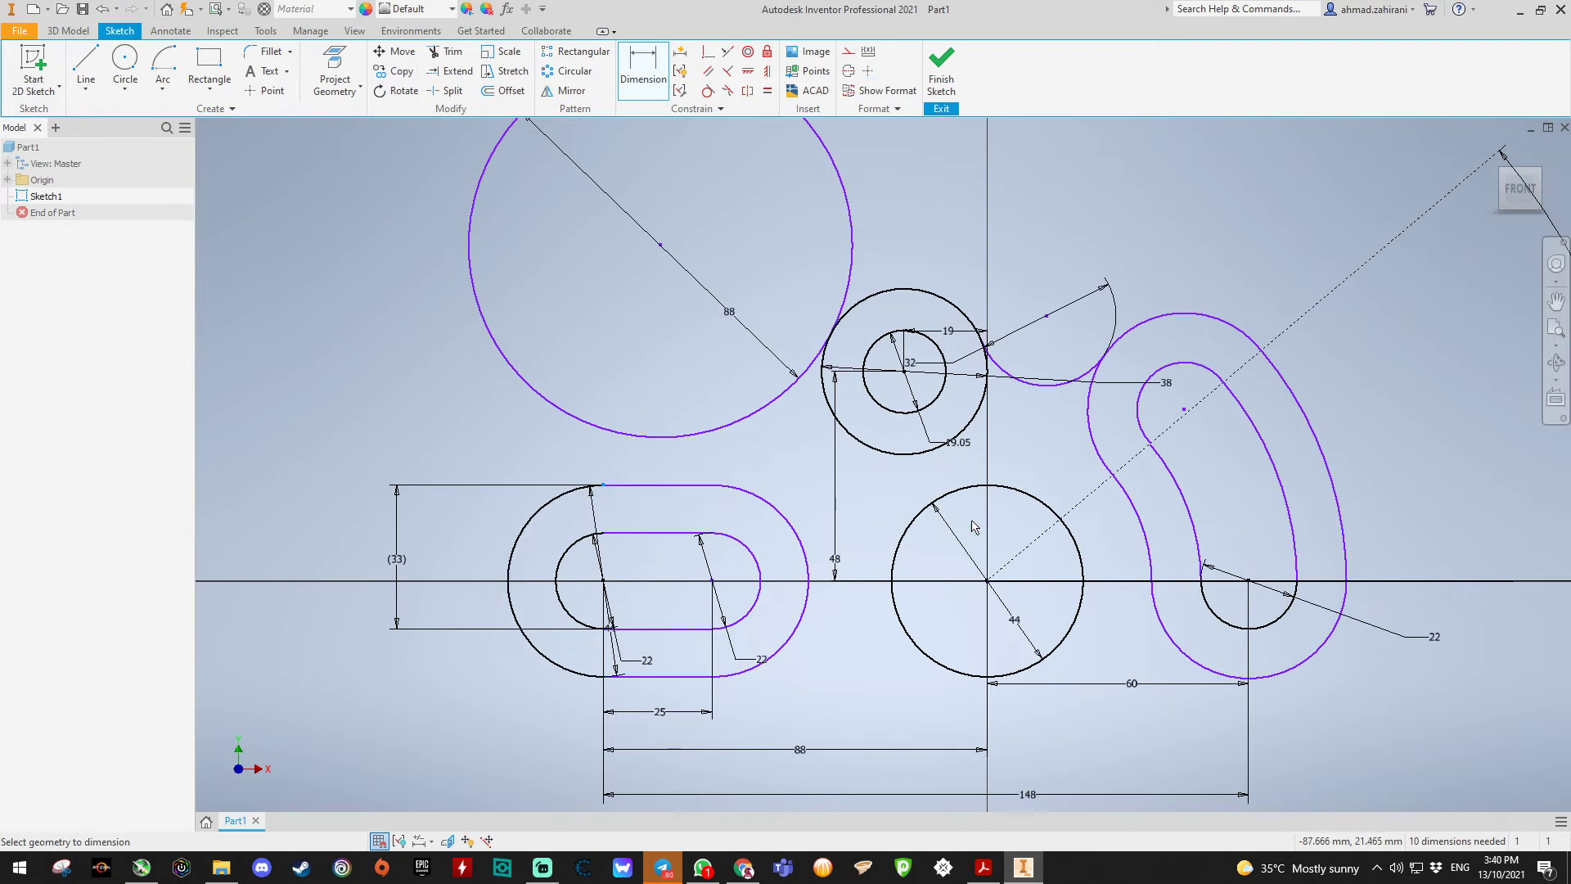
Step: Dimension the left end of the straight slot's outer upper line horizontally to the curved slot's lower centre, and make that line tangent to the 88 mm circle
click(1248, 583)
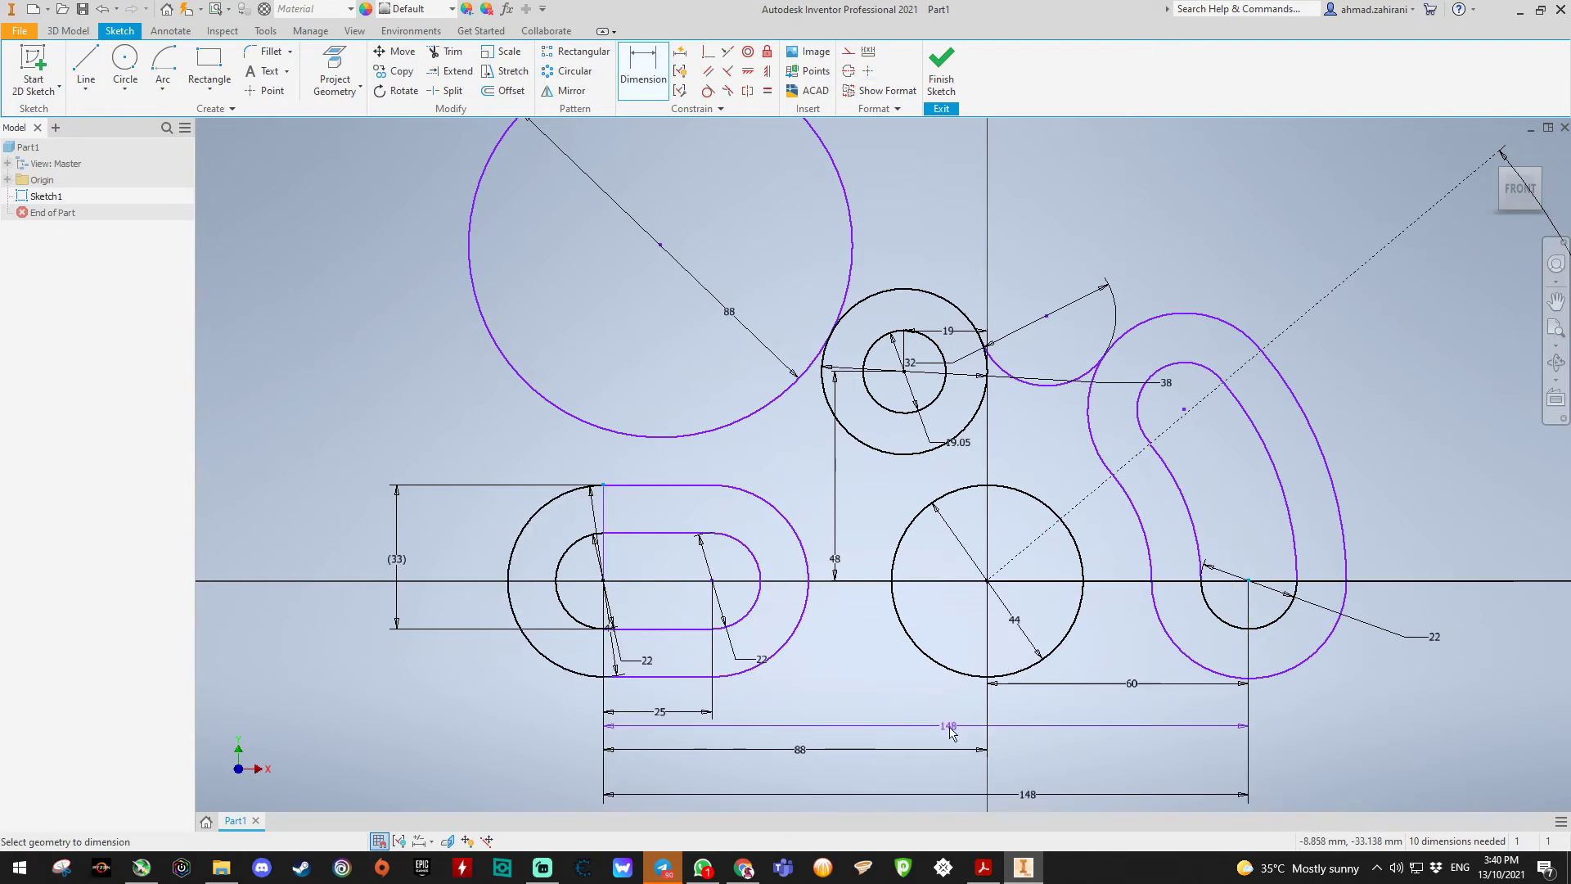
click(957, 775)
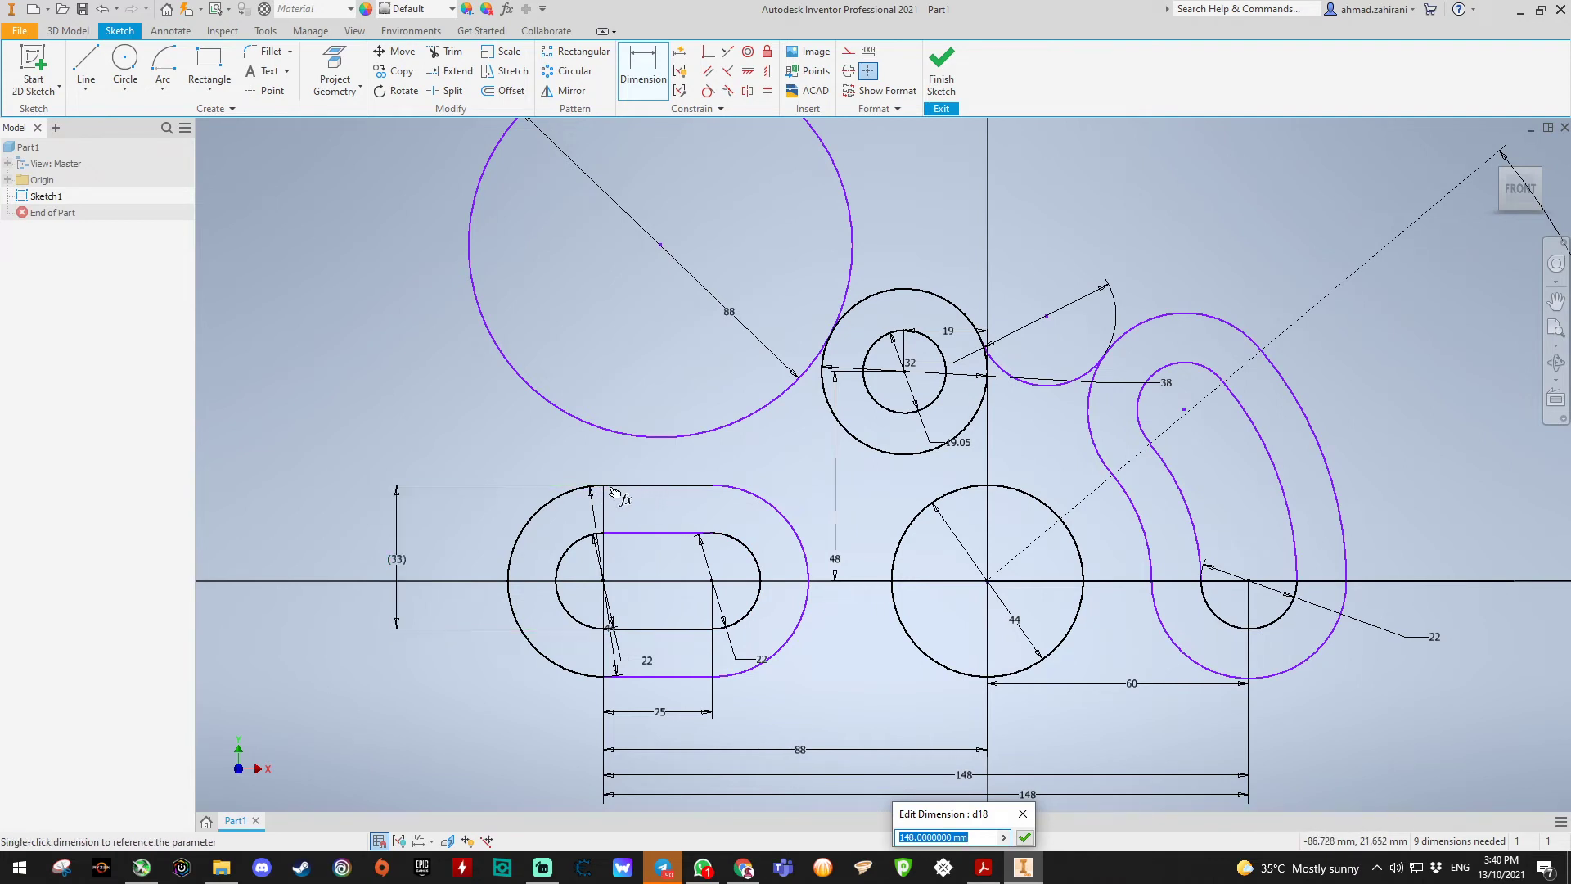
click(708, 91)
click(662, 486)
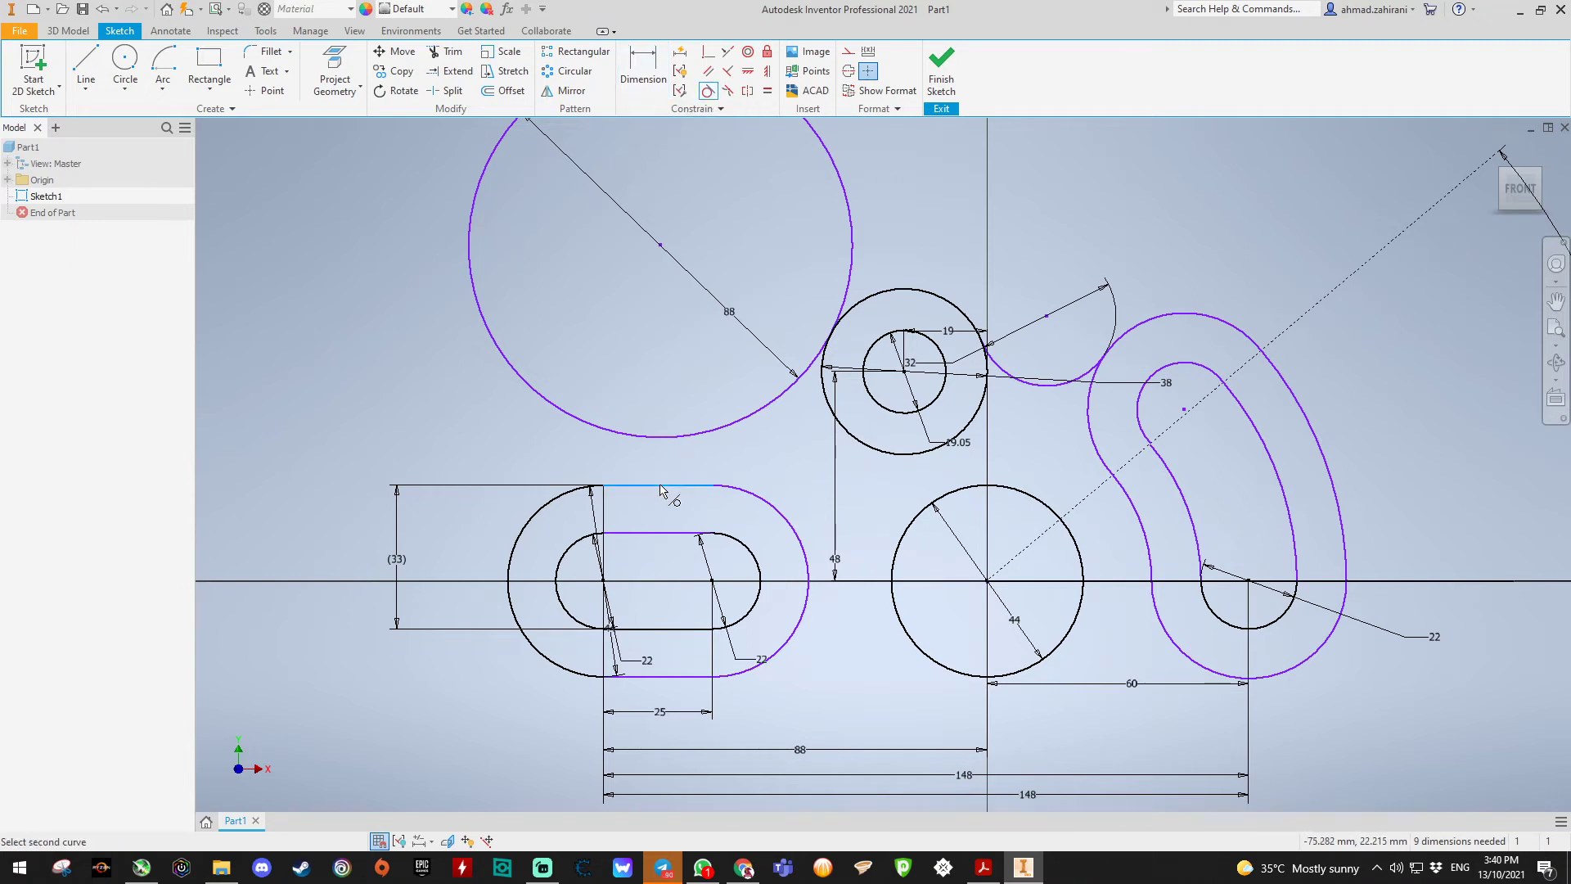
click(658, 440)
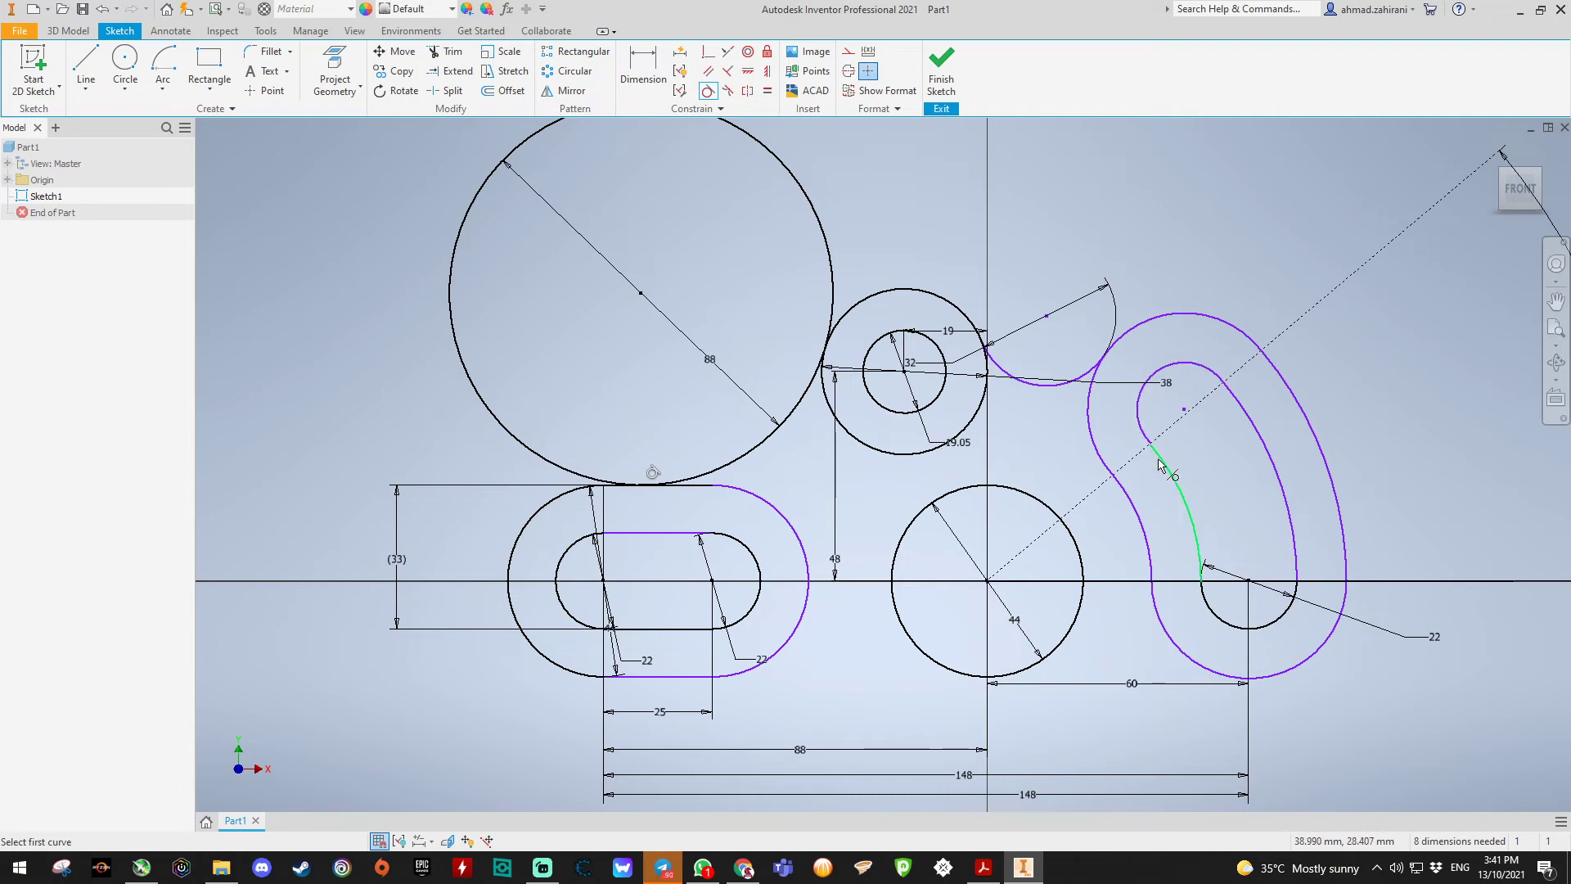
Step: Trim the 88 mm circle to the arc joining the straight slot's upper line and the 38 mm circle
scroll(1157, 455, down, 6)
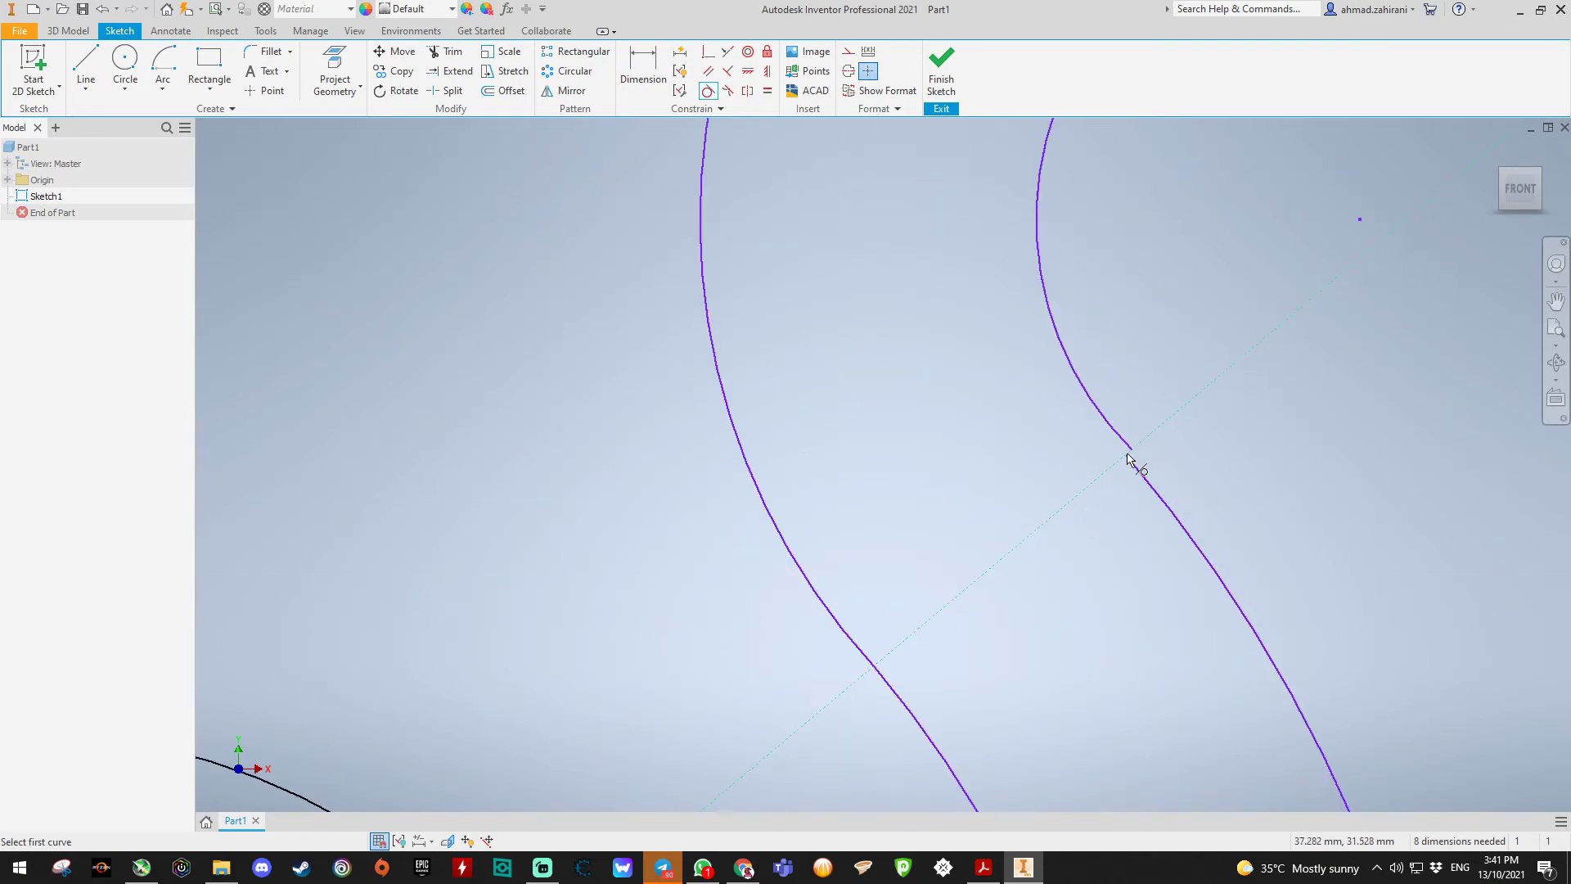
scroll(1132, 452, up, 2)
key(Home)
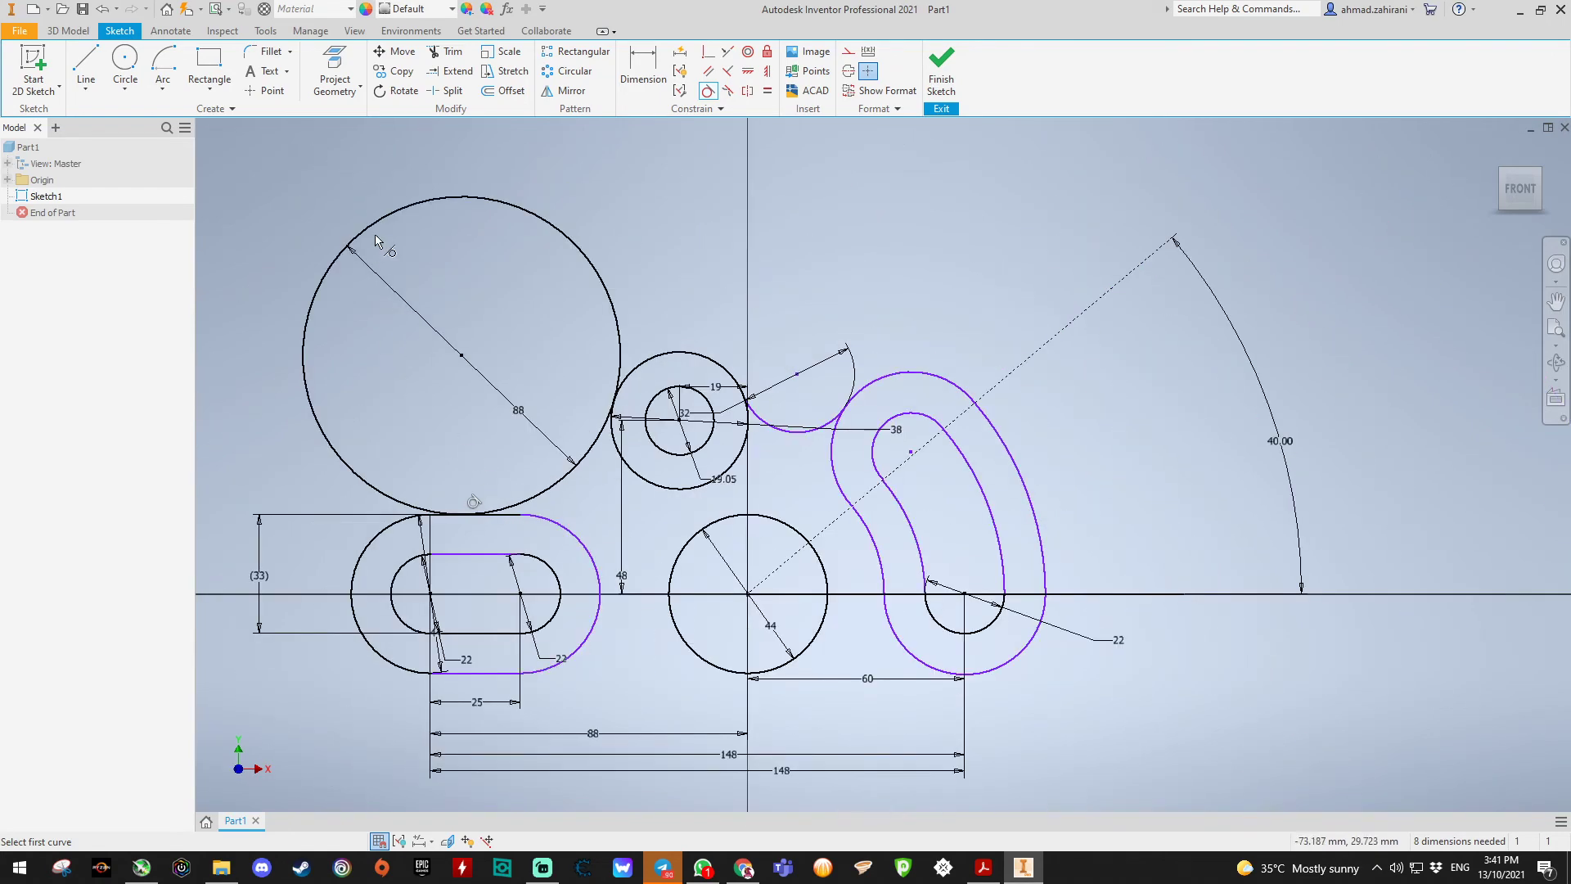
click(449, 51)
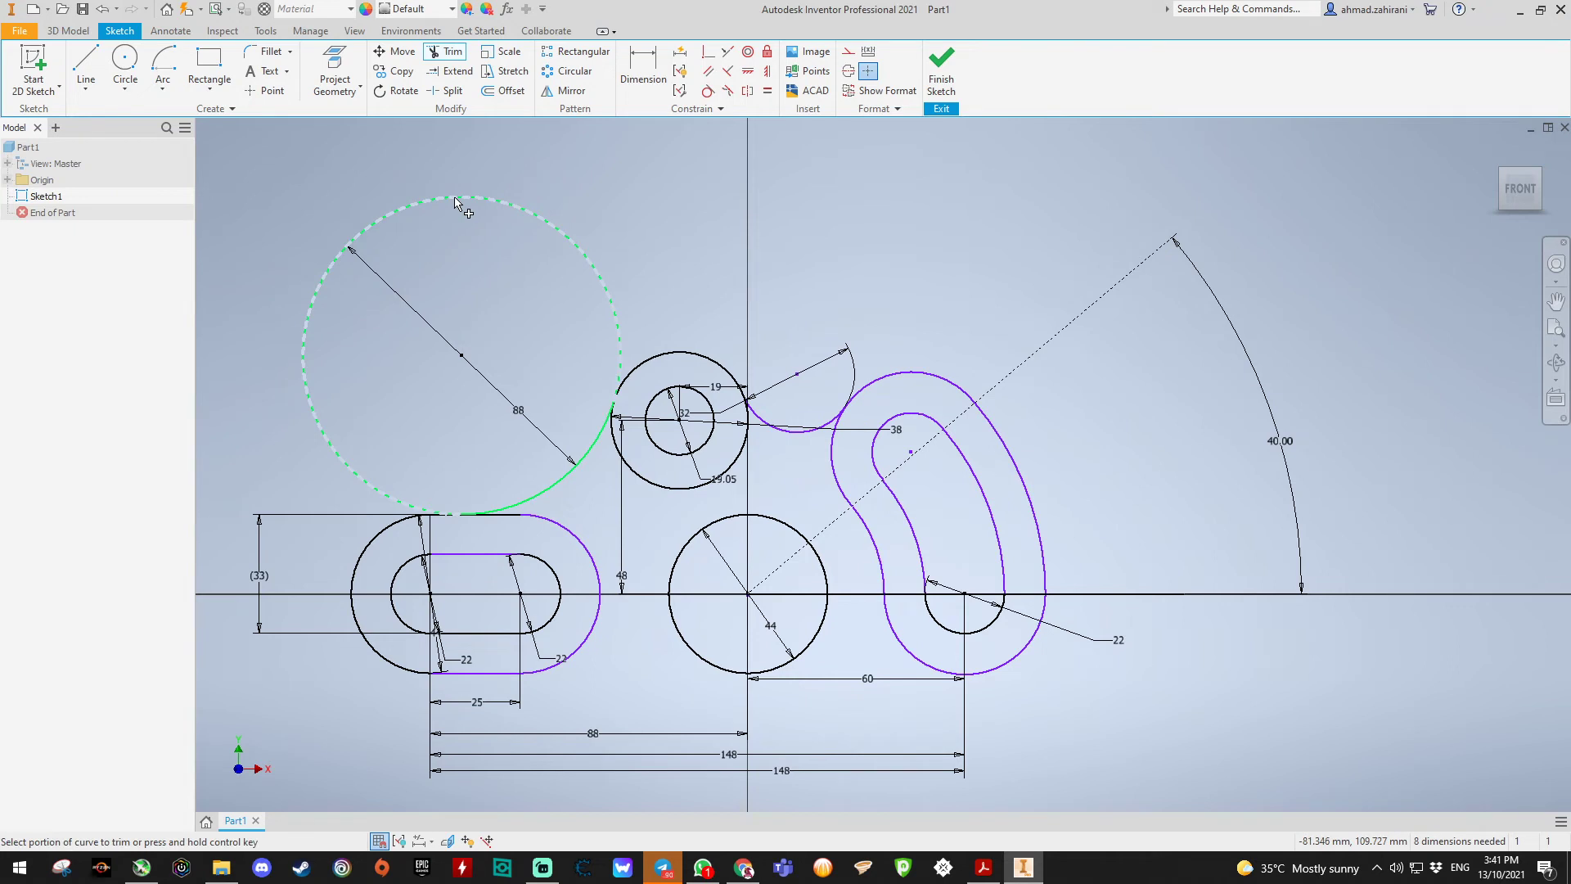
click(457, 204)
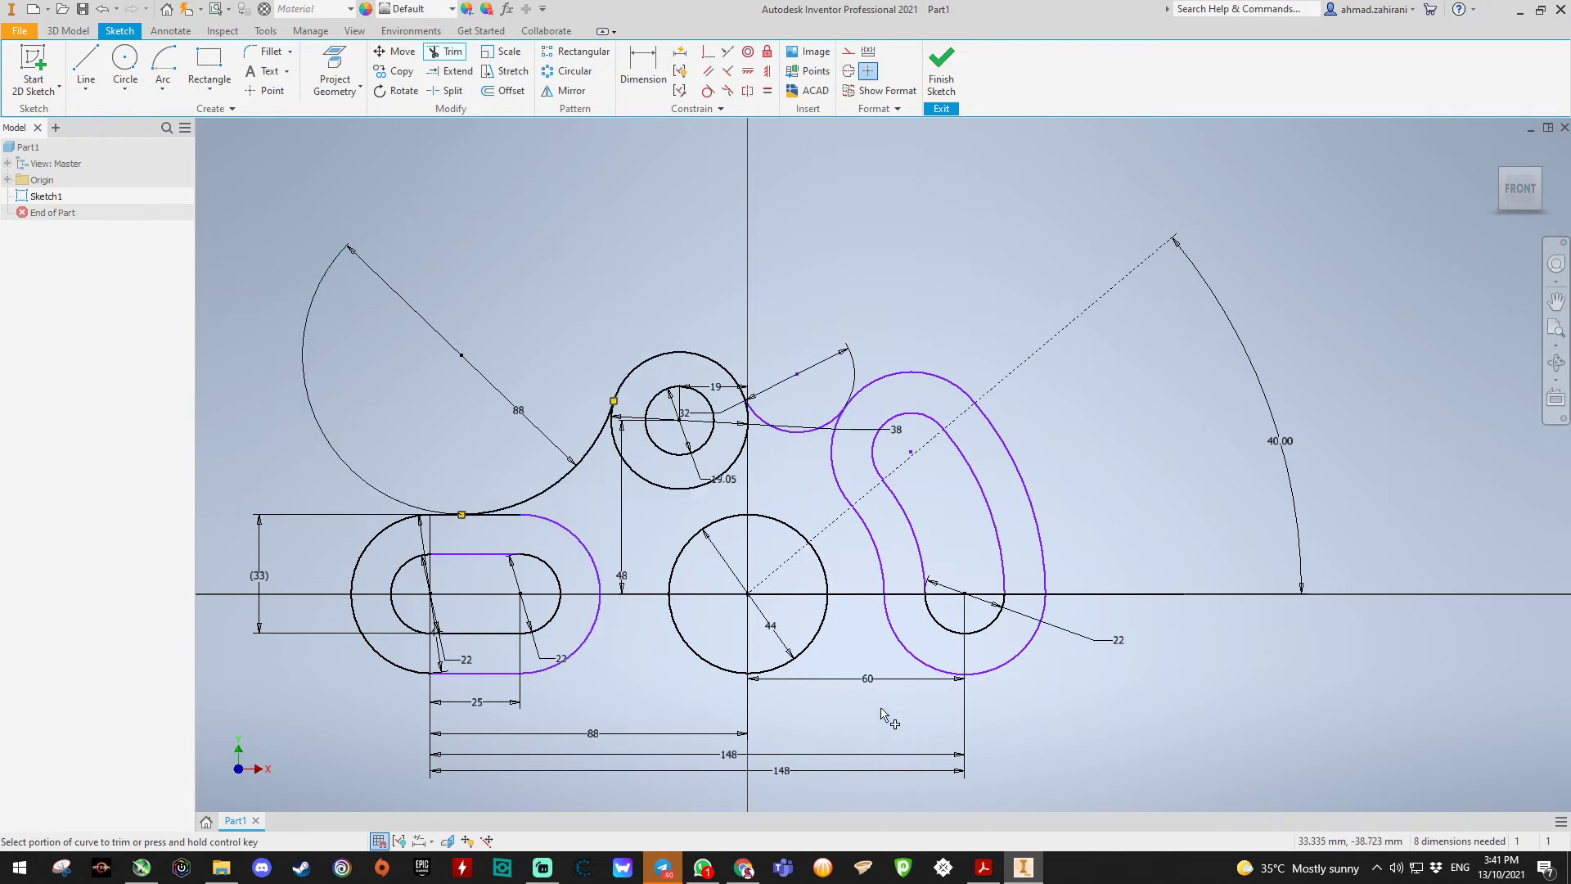
Step: Check the upper end joint of the curved slot's inner outline and delete its upper end arc
scroll(891, 420, up, 3)
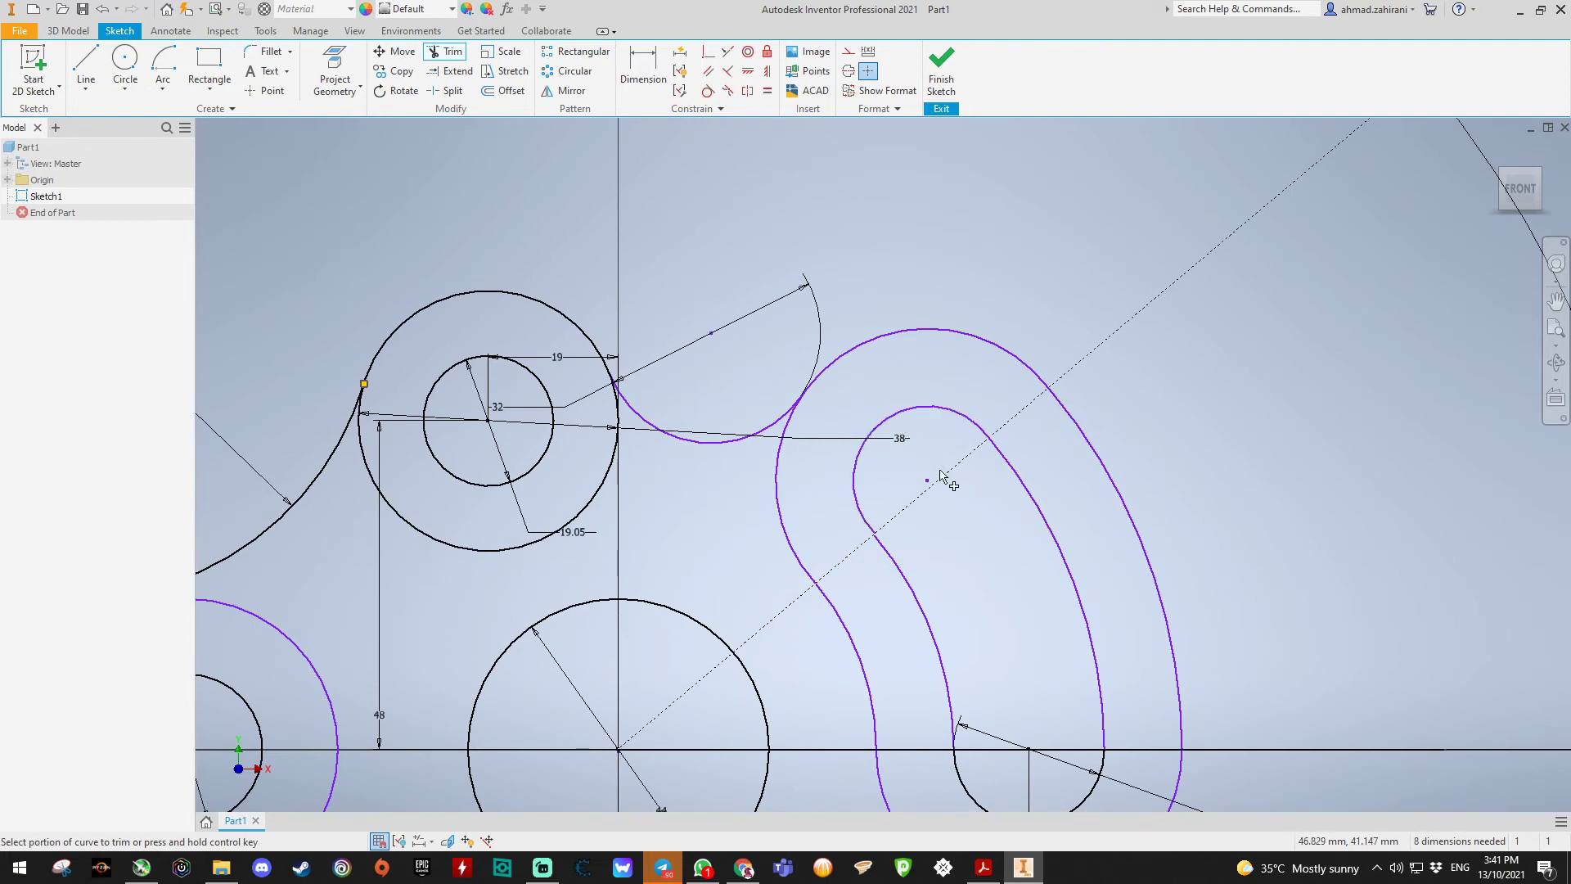
key(Escape)
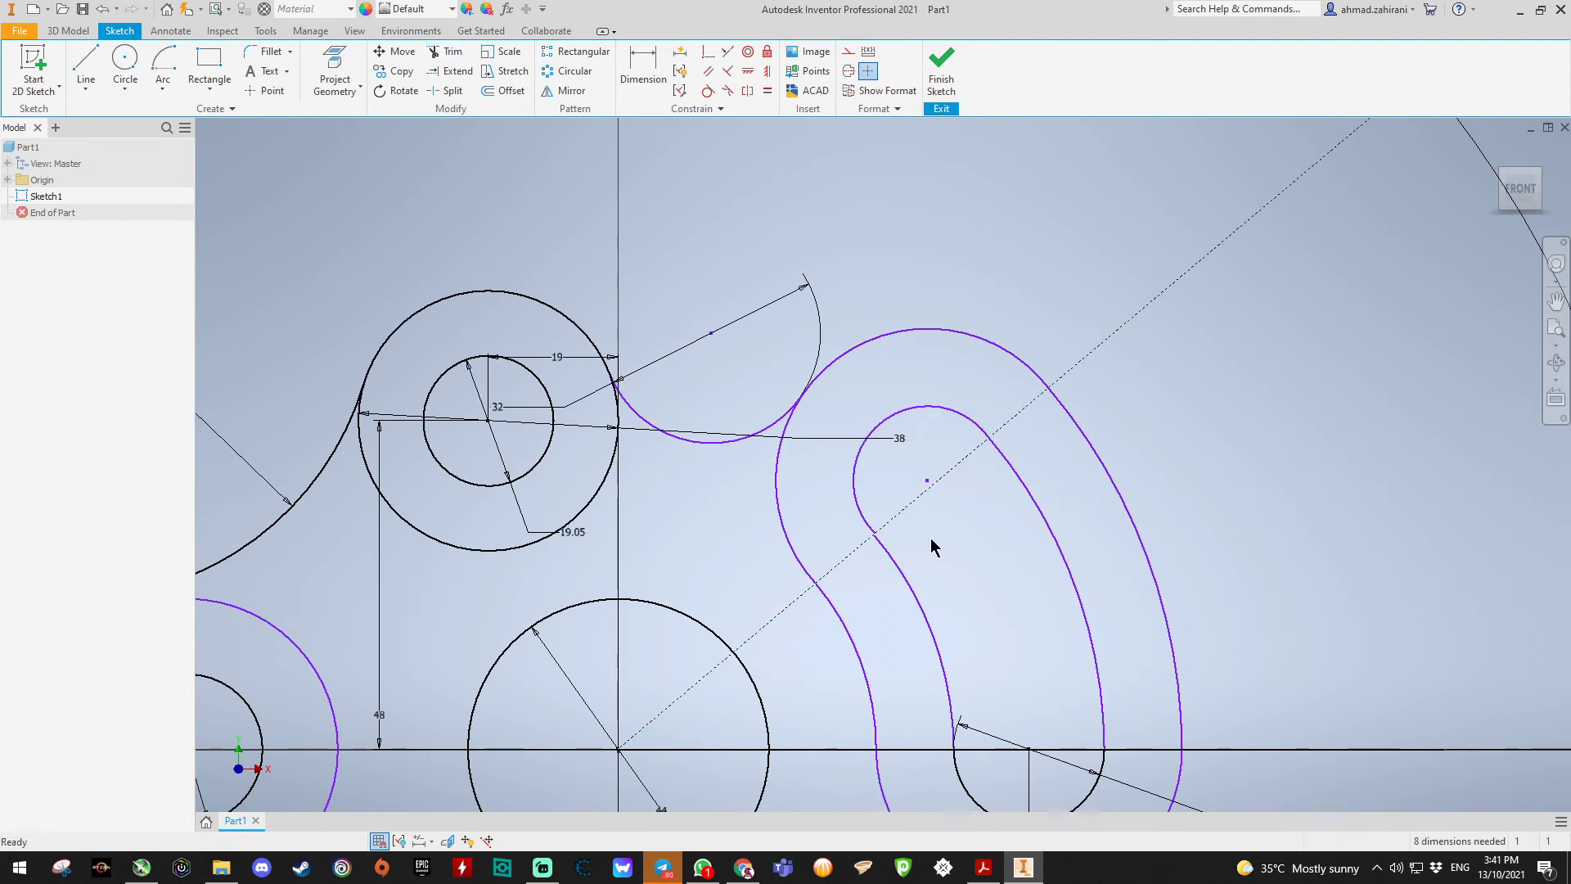
click(863, 514)
scroll(895, 538, up, 5)
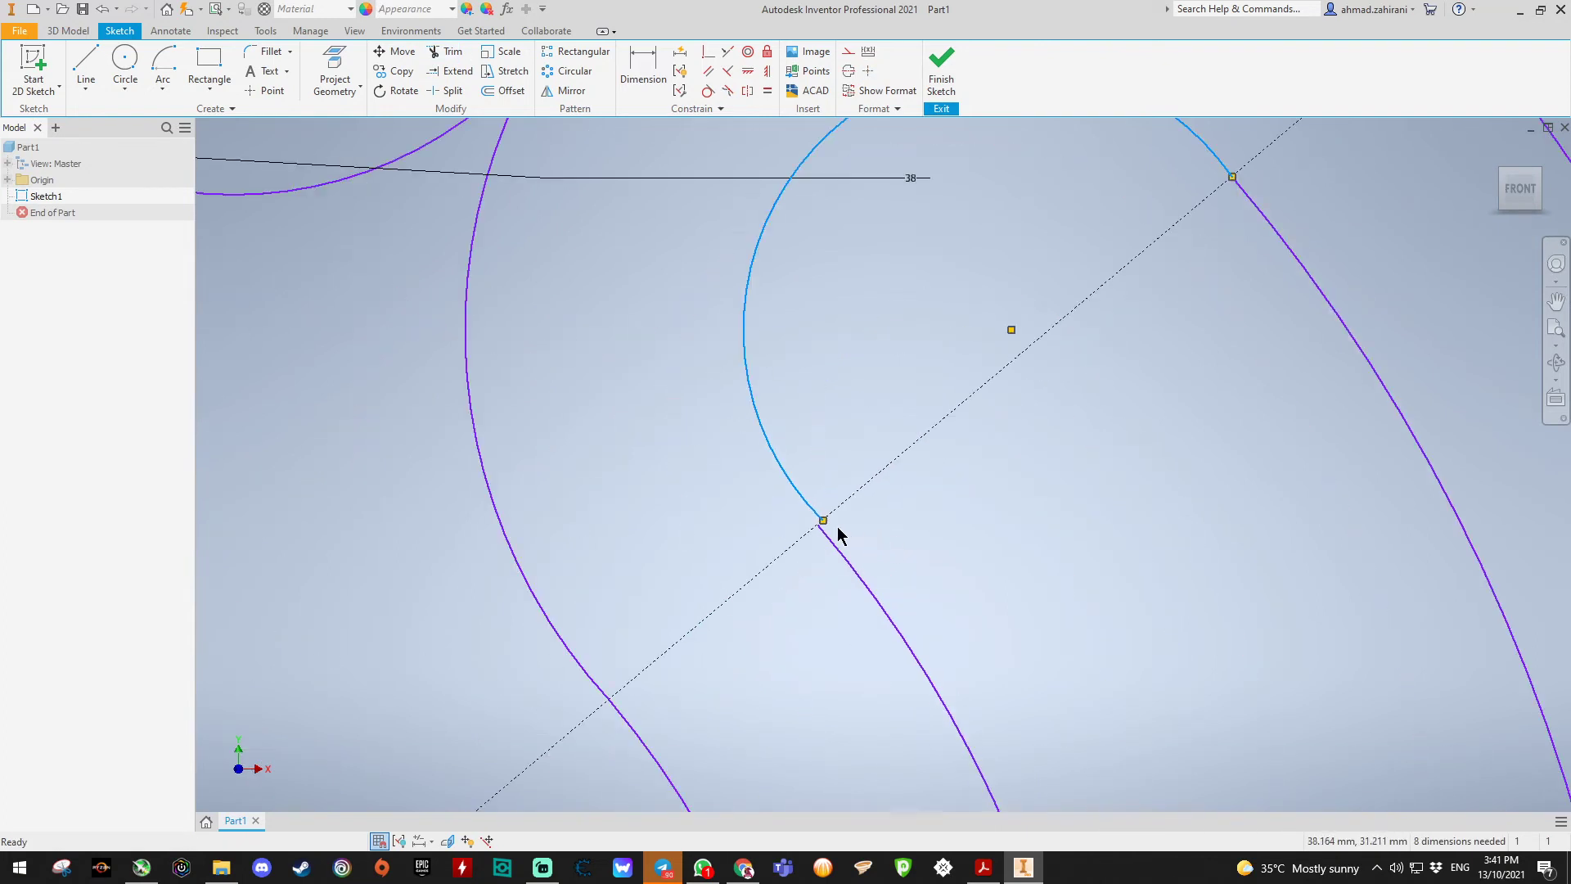
click(852, 526)
click(812, 521)
click(681, 71)
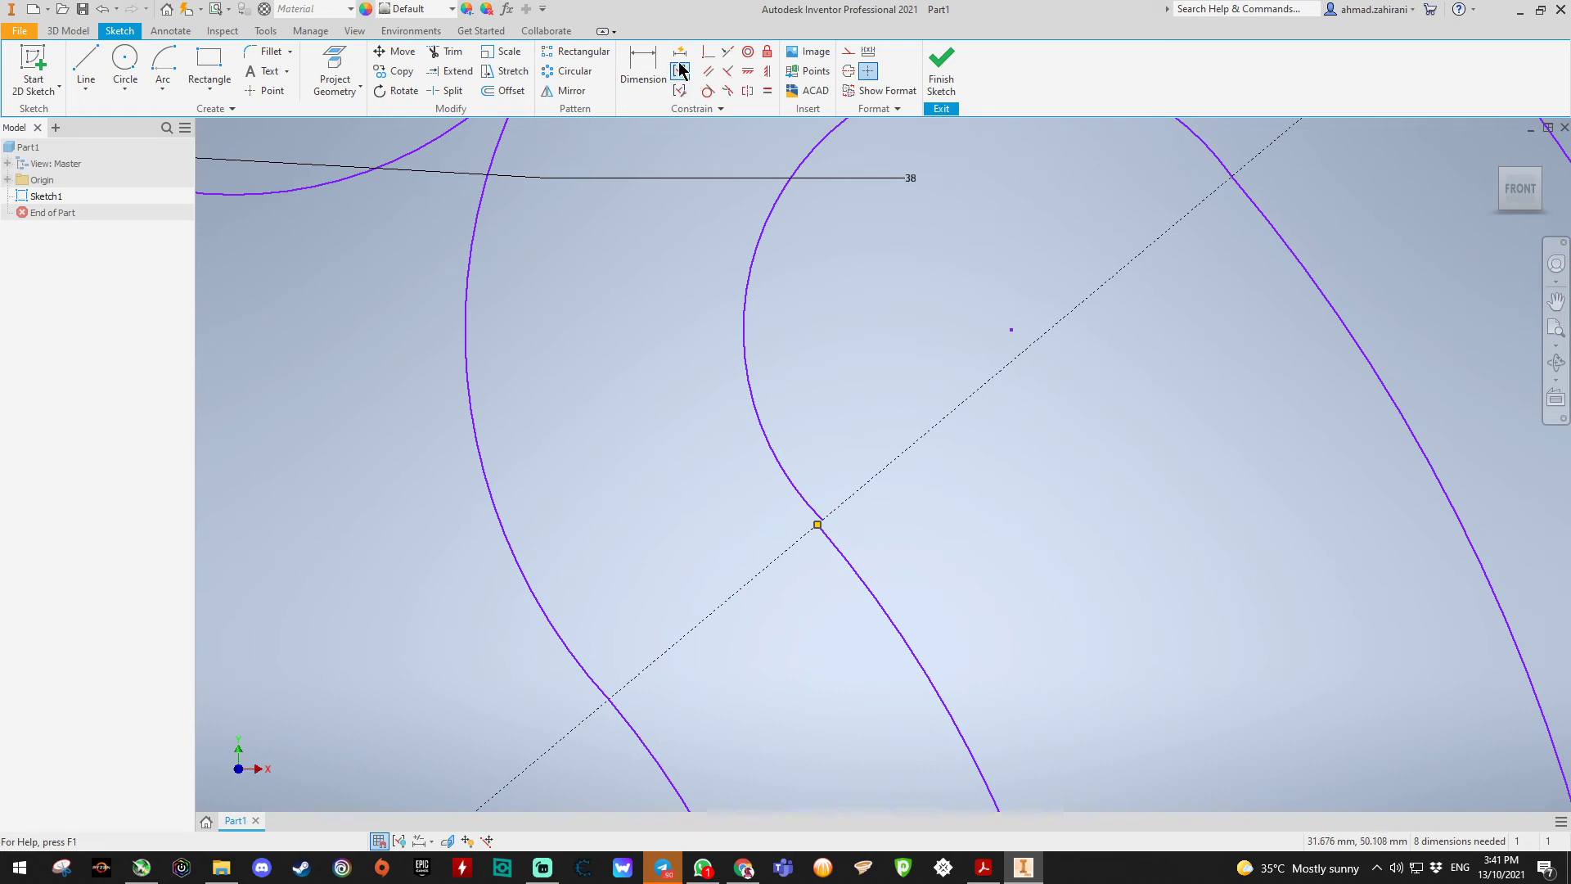
click(792, 189)
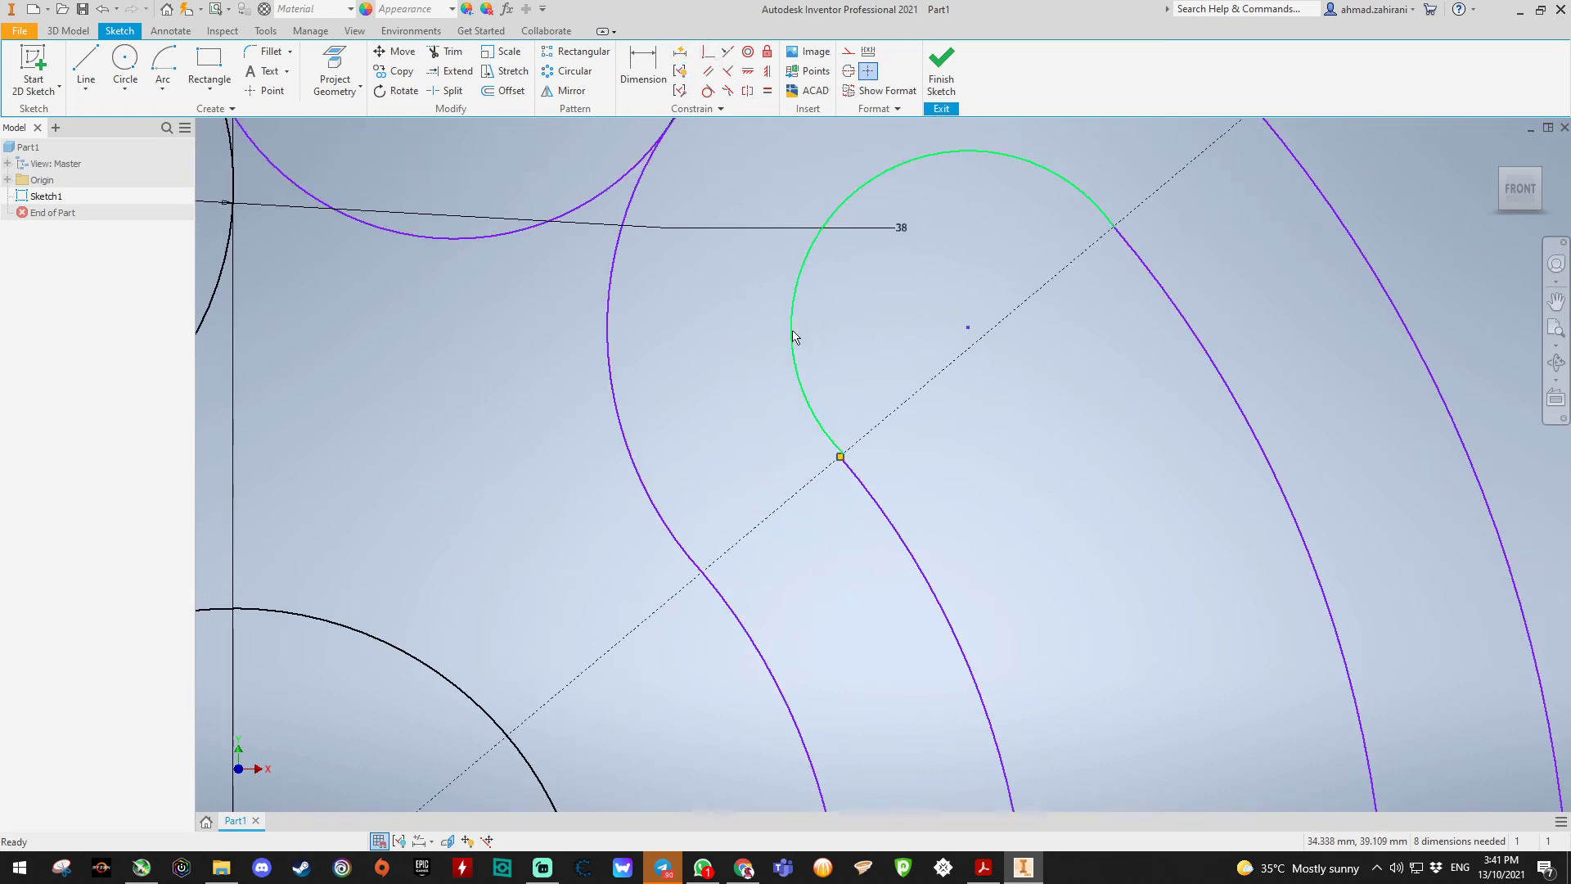
click(792, 335)
key(Delete)
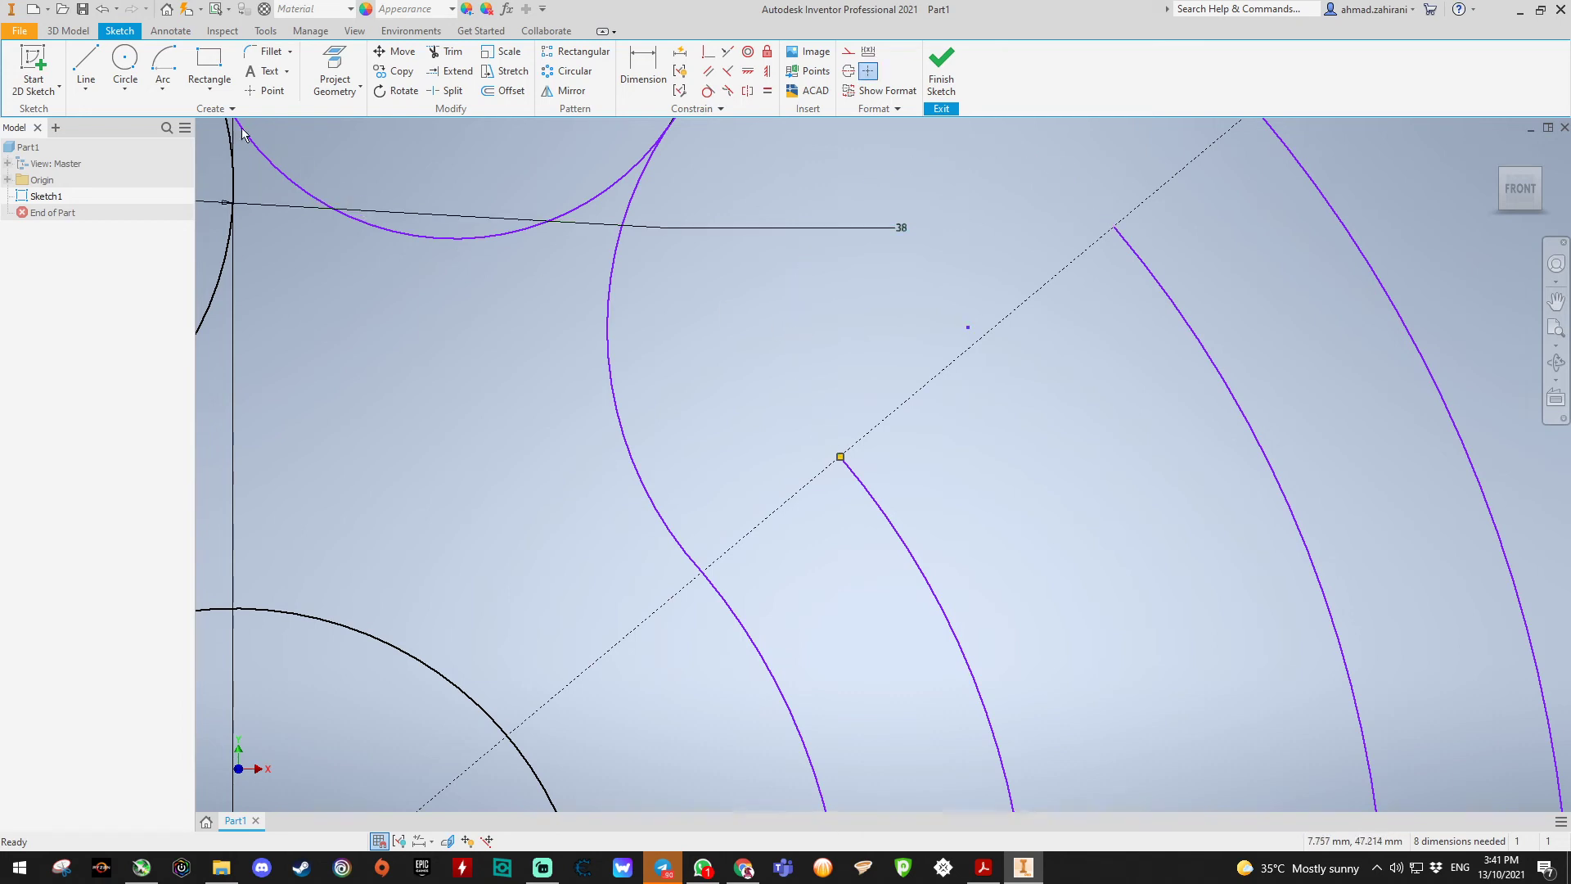
click(135, 65)
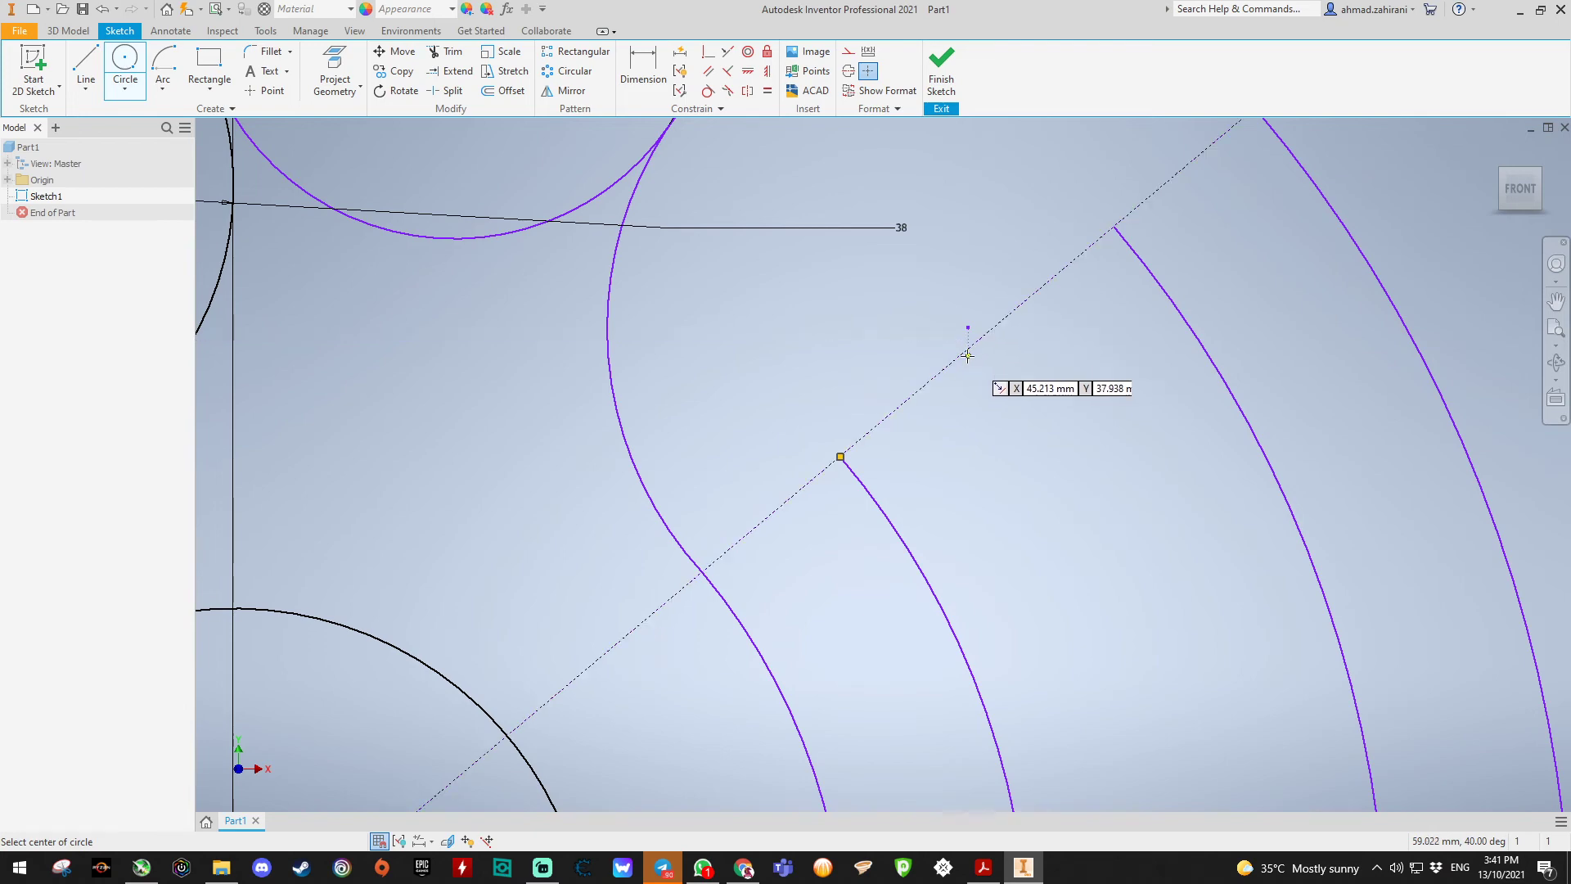
scroll(995, 338, down, 3)
scroll(993, 341, up, 6)
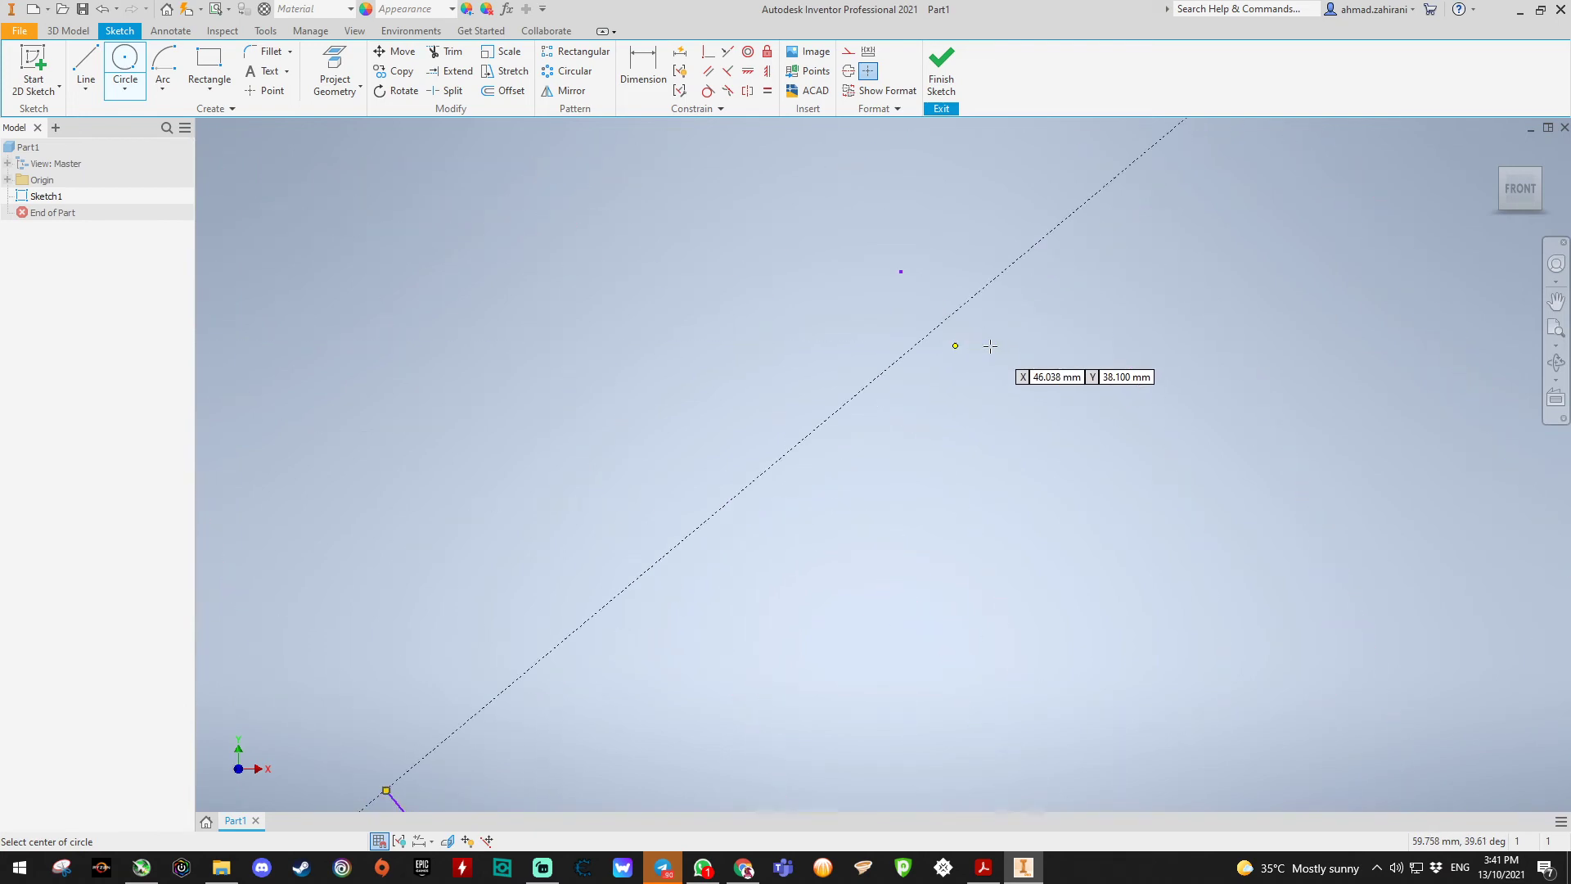
scroll(991, 346, down, 3)
scroll(991, 346, down, 3)
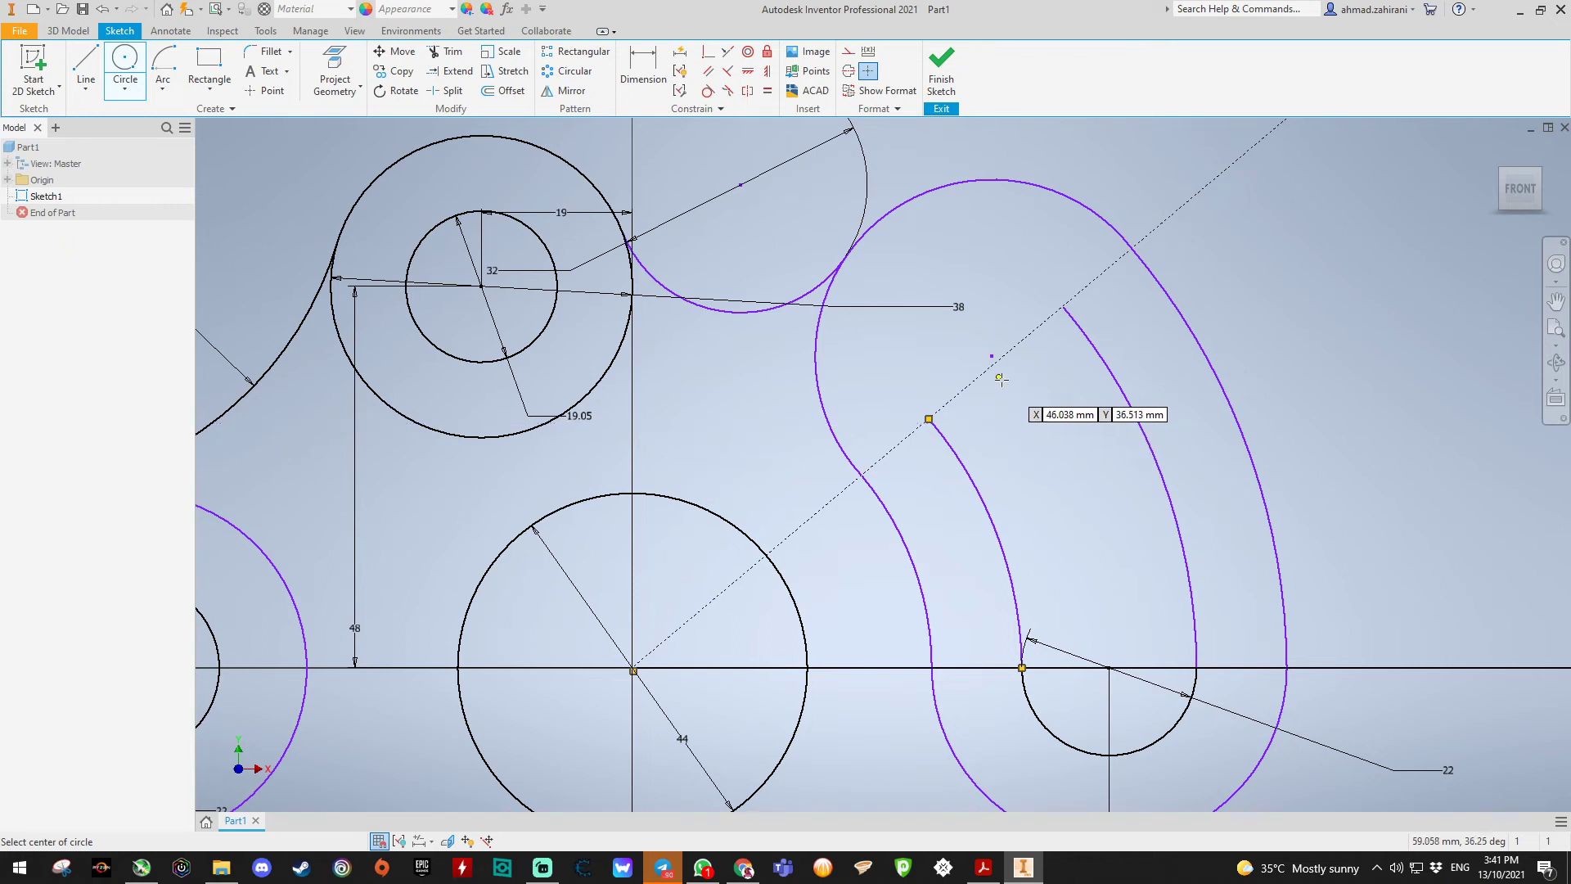
click(992, 356)
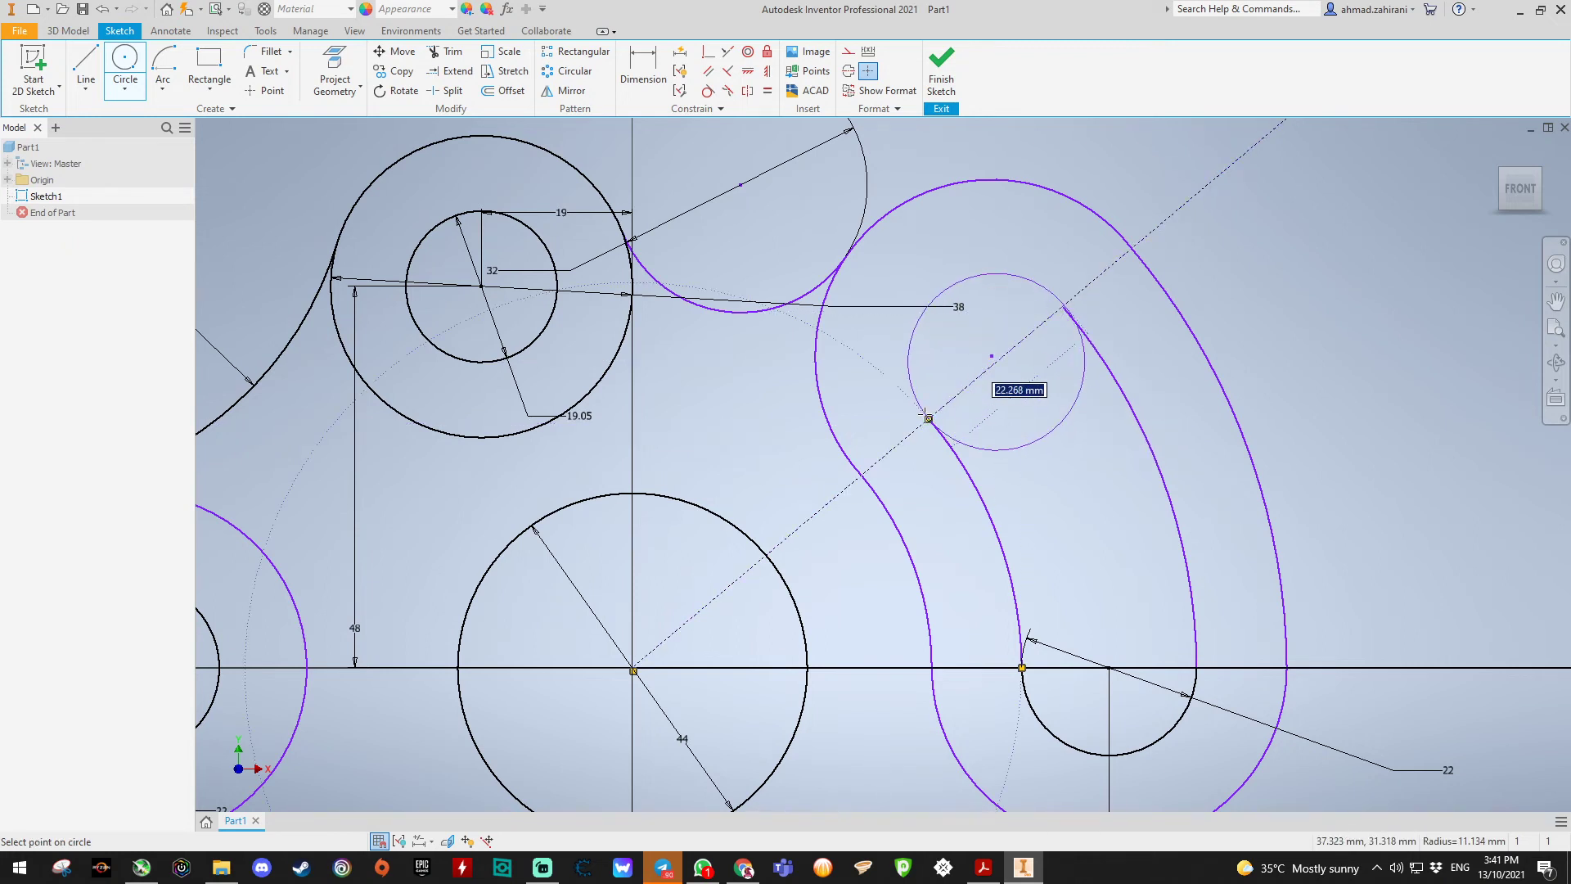
key(Escape)
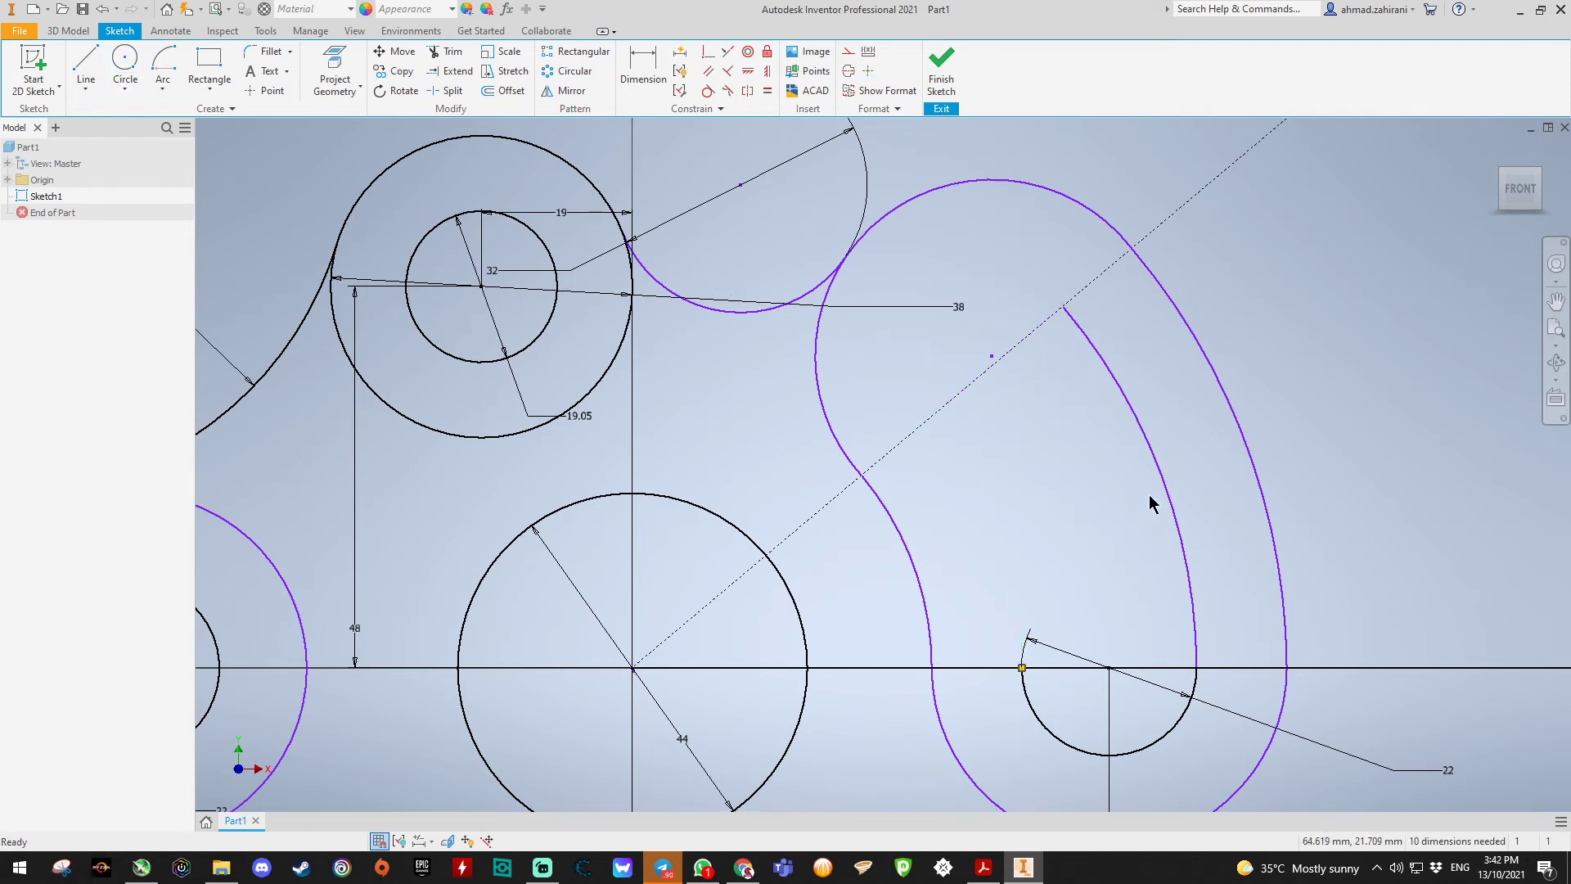
Step: Delete the curved slot's remaining inner side arcs and redraw the one nearer the 44 mm circle, centred on that circle, up to the 40° line
click(1166, 491)
key(Delete)
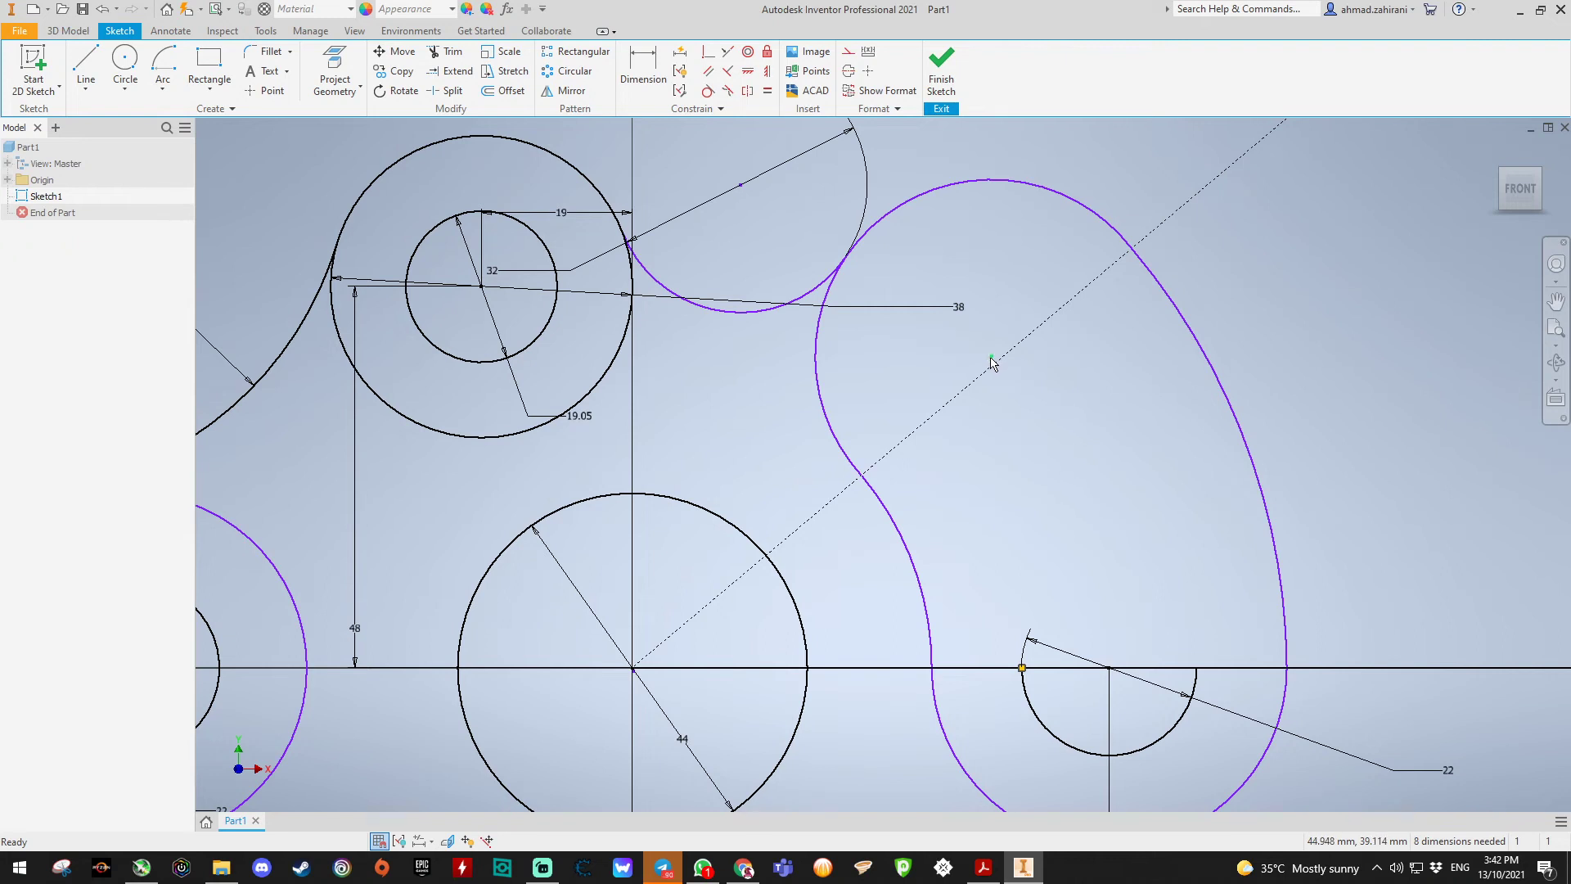
click(164, 87)
click(192, 185)
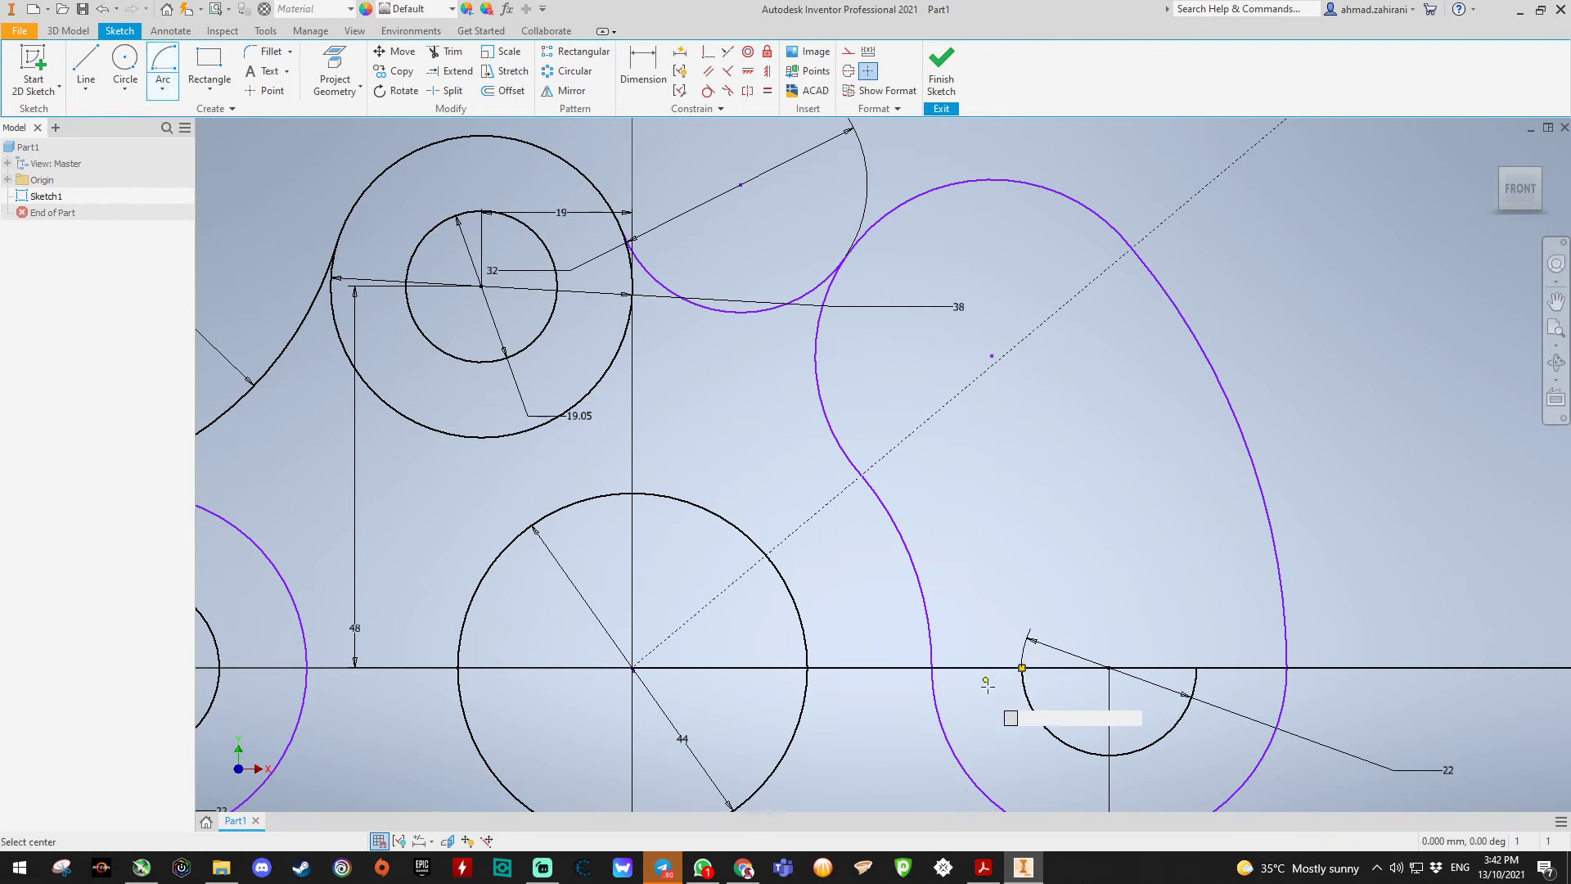
click(634, 668)
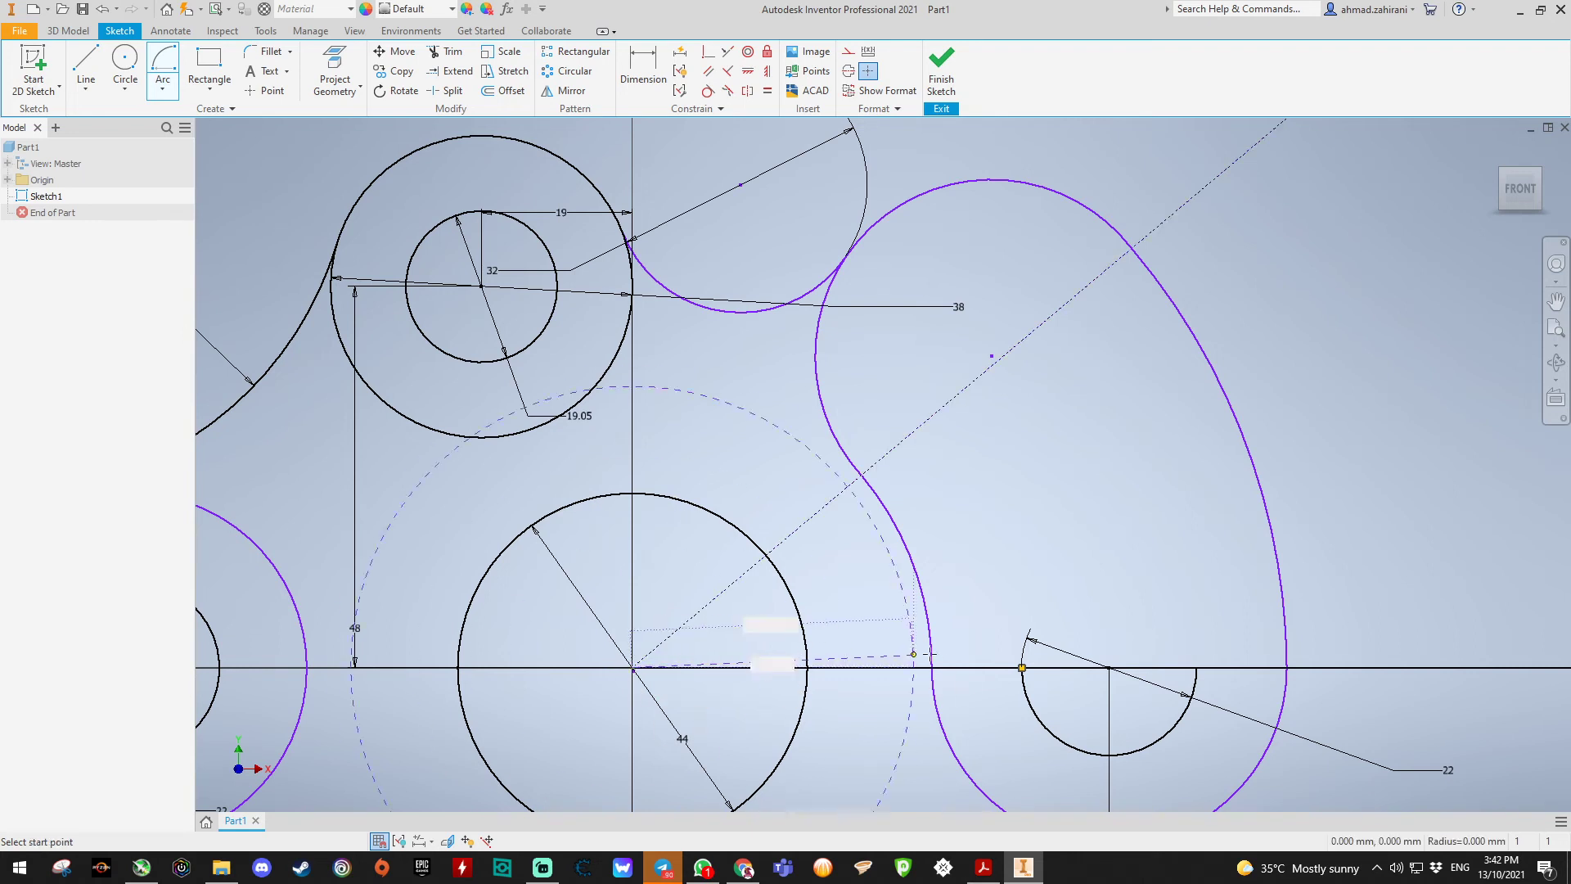
click(1022, 668)
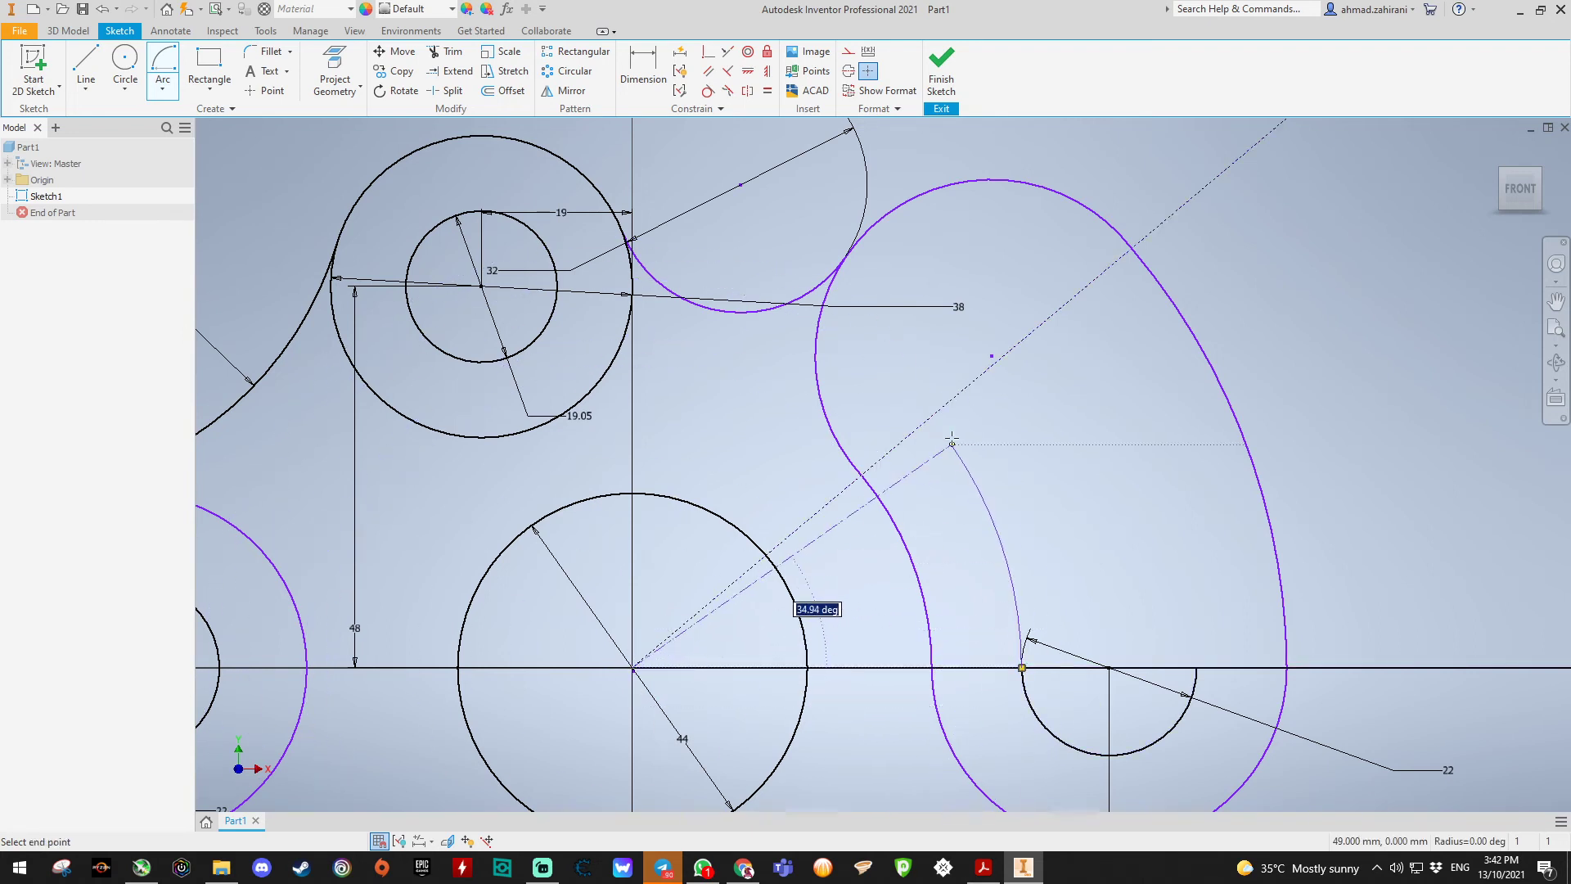
click(932, 417)
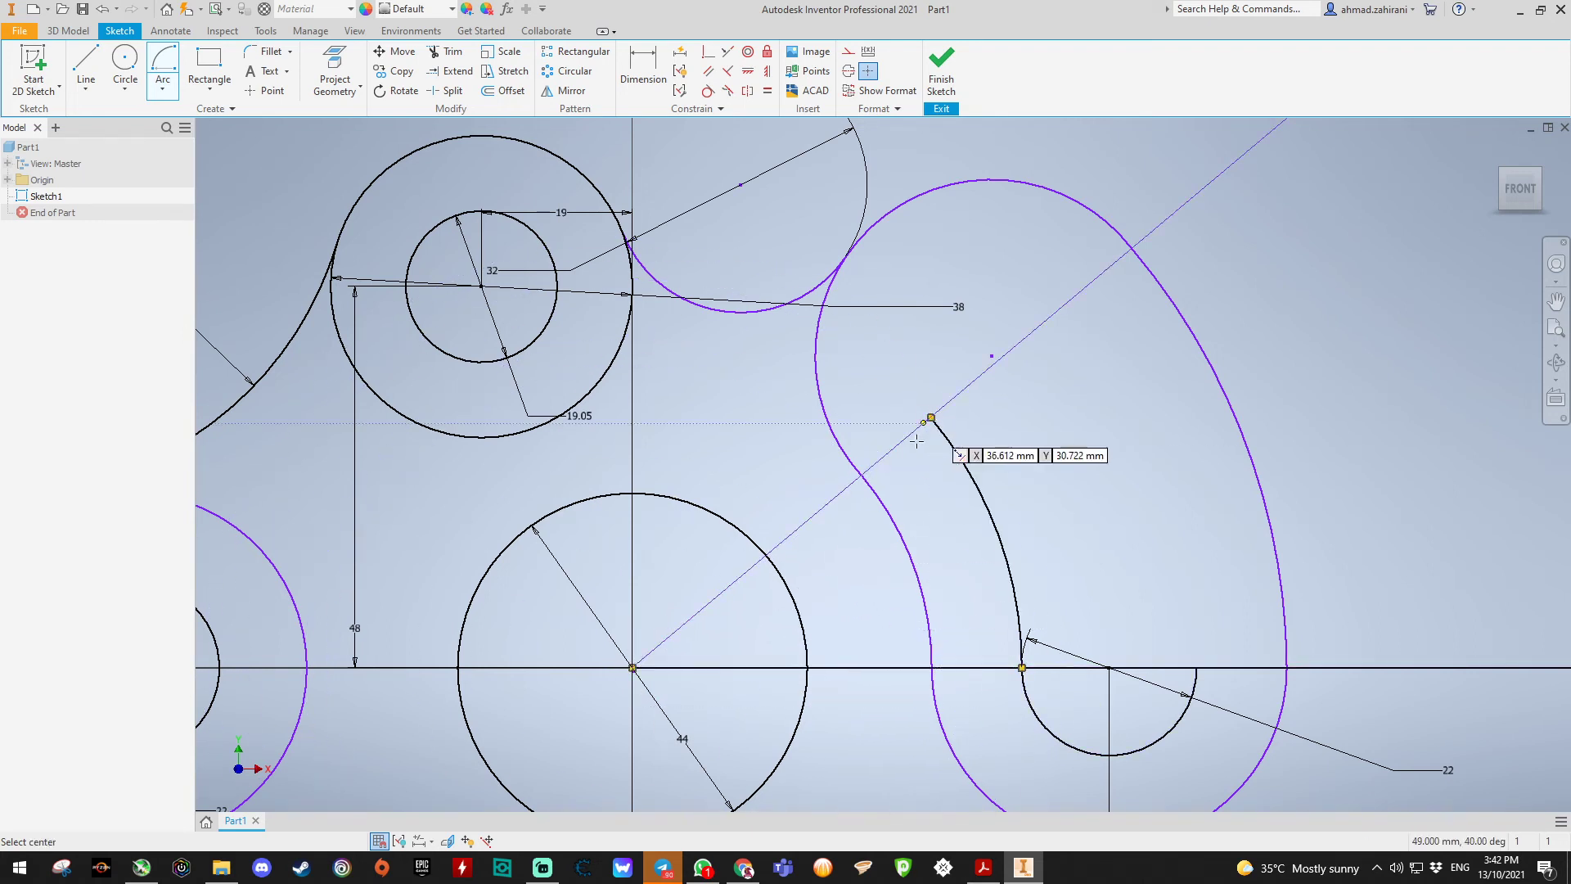
Step: Draw two more arcs about the 44 mm circle's centre up to the 40° line, from the lower 22 mm end arc's centre and its far end
click(632, 668)
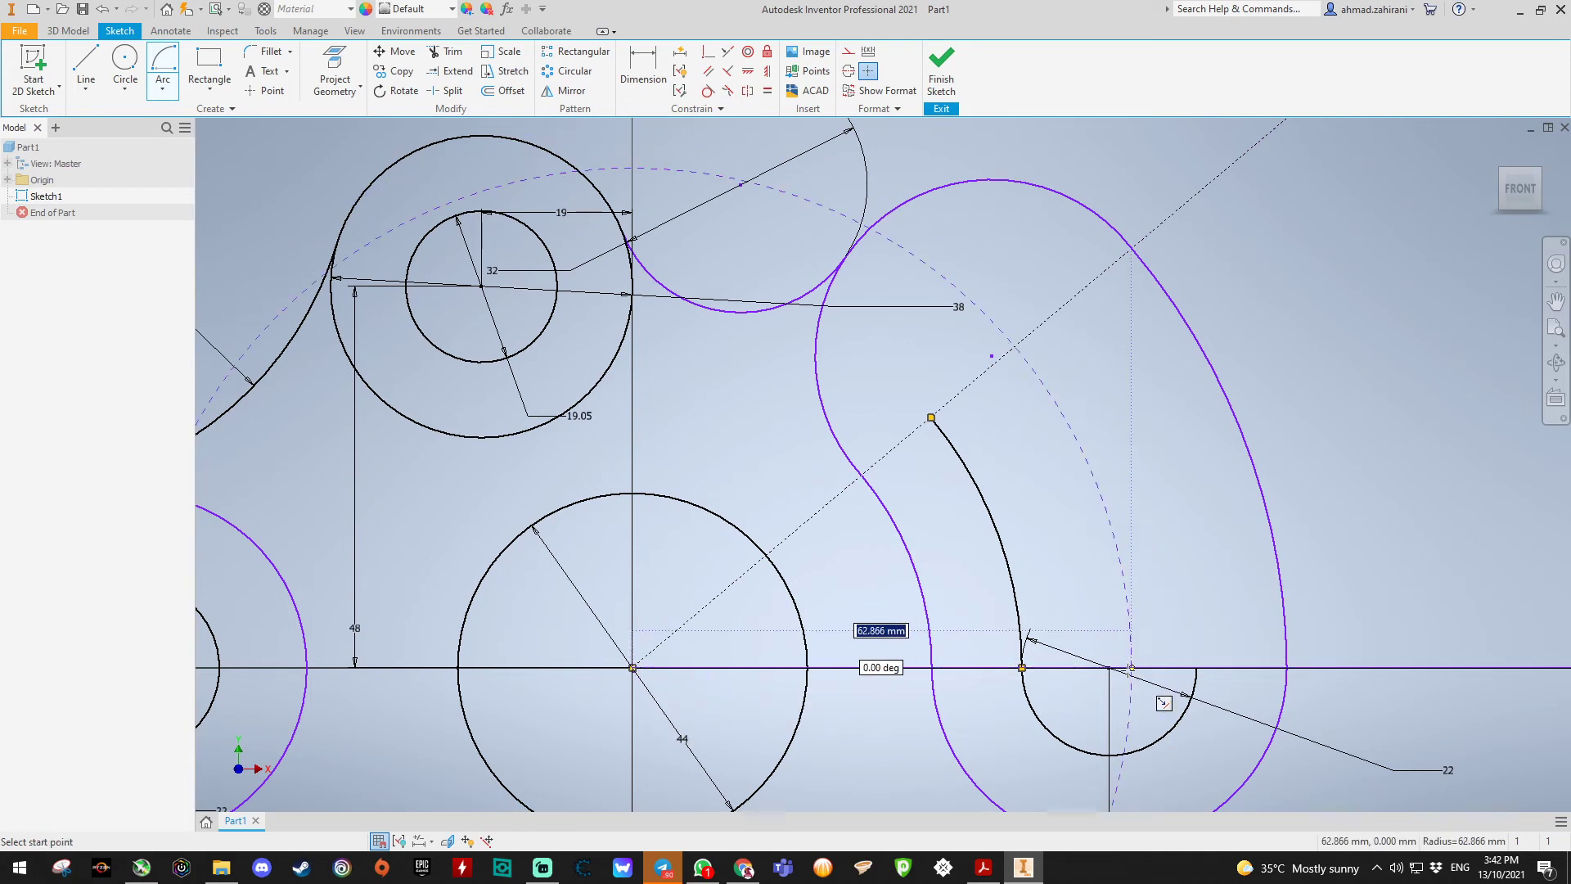
click(1109, 668)
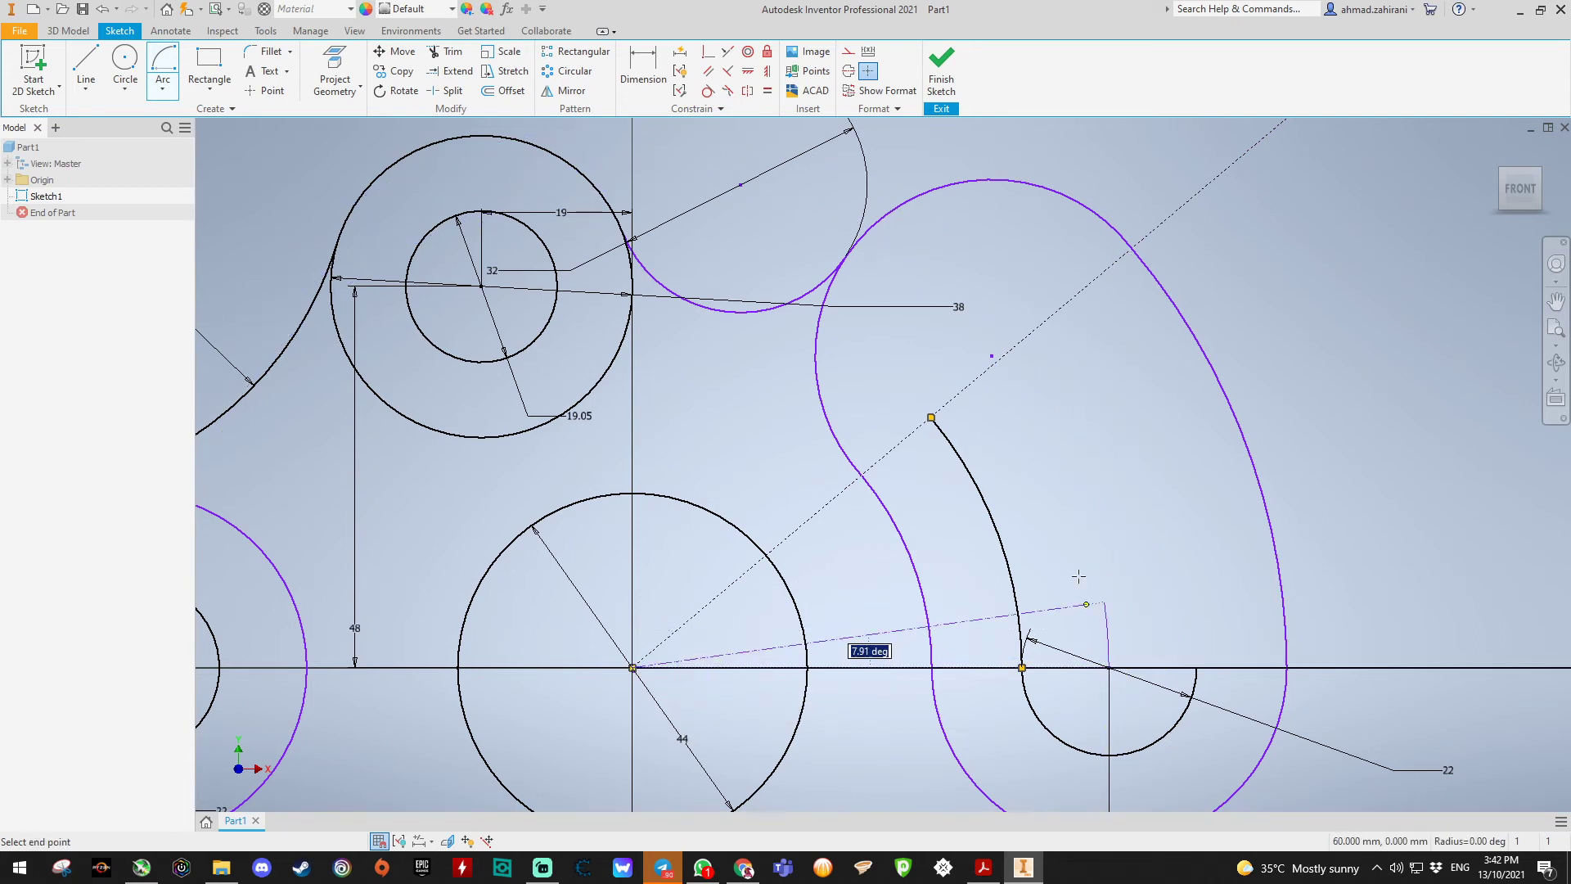
click(997, 362)
click(632, 668)
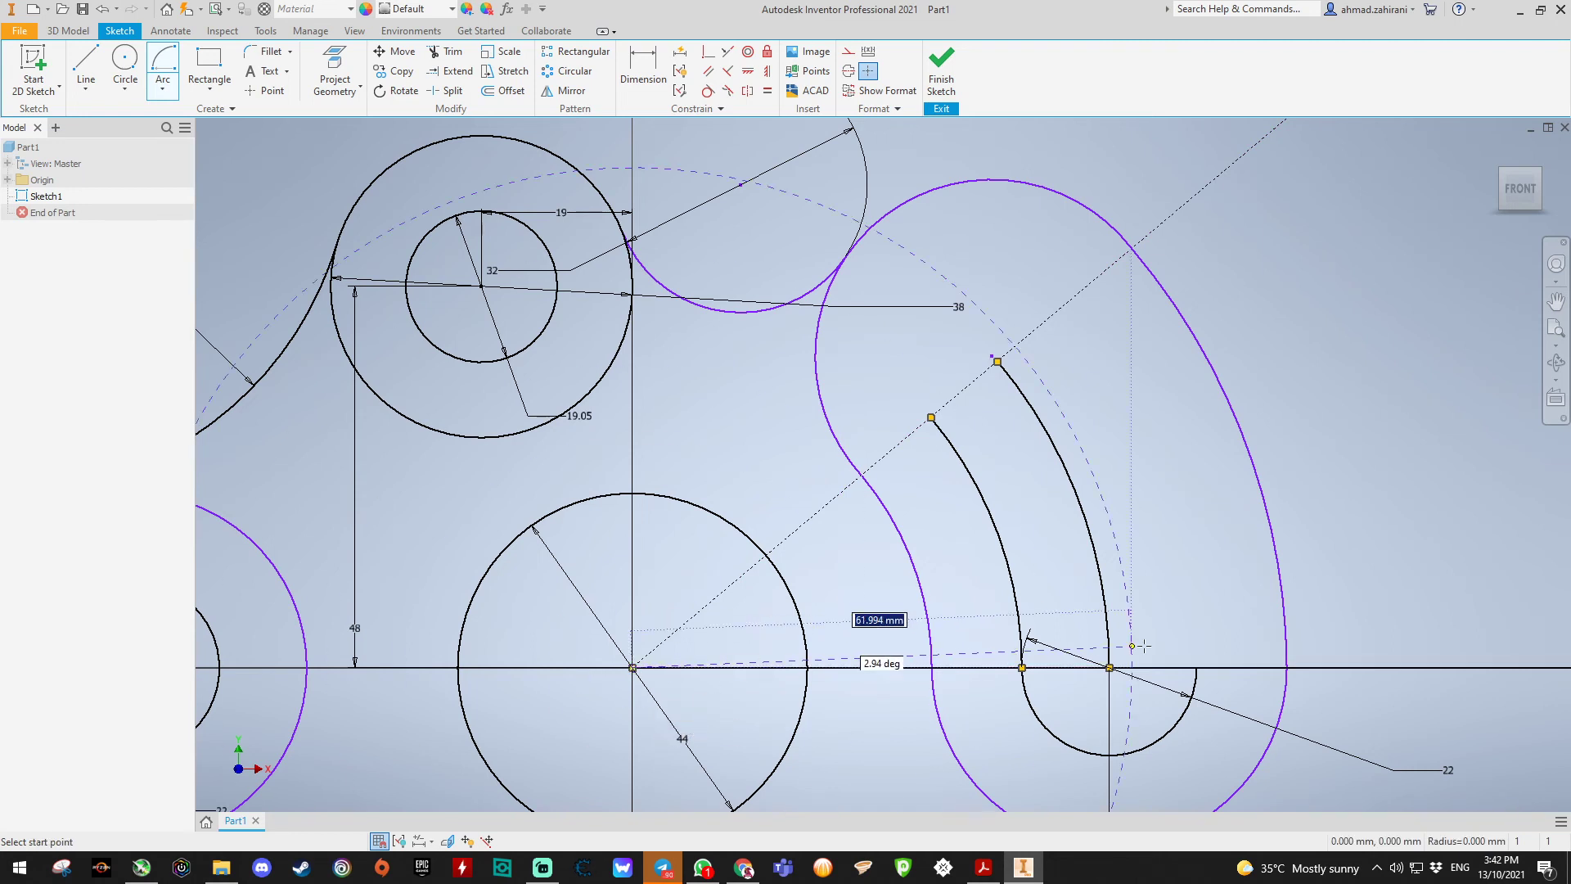
click(1197, 667)
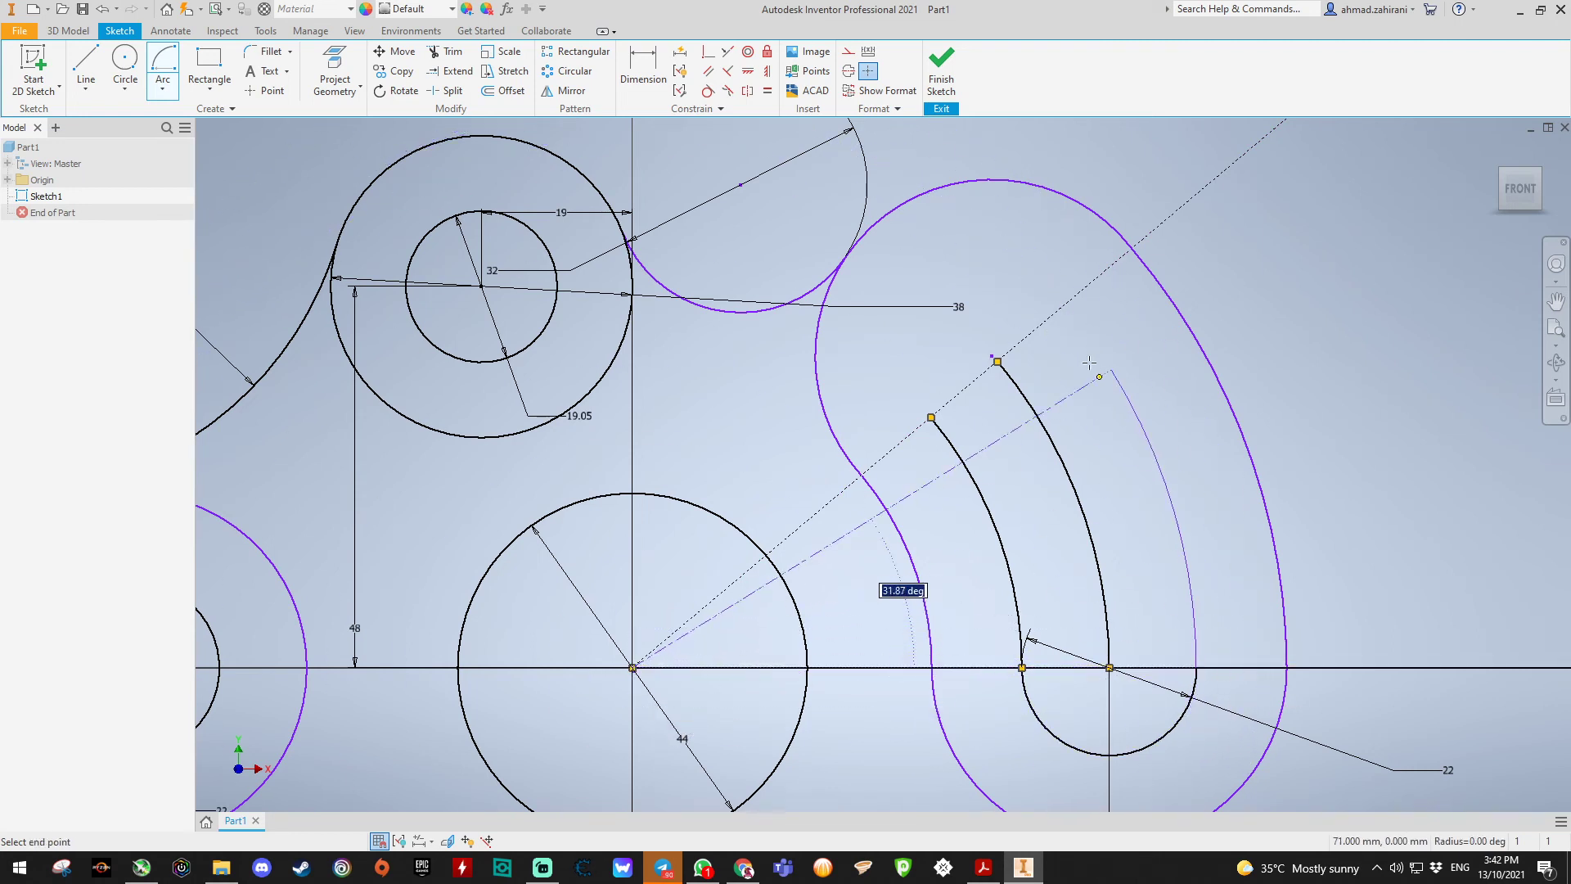
click(1066, 303)
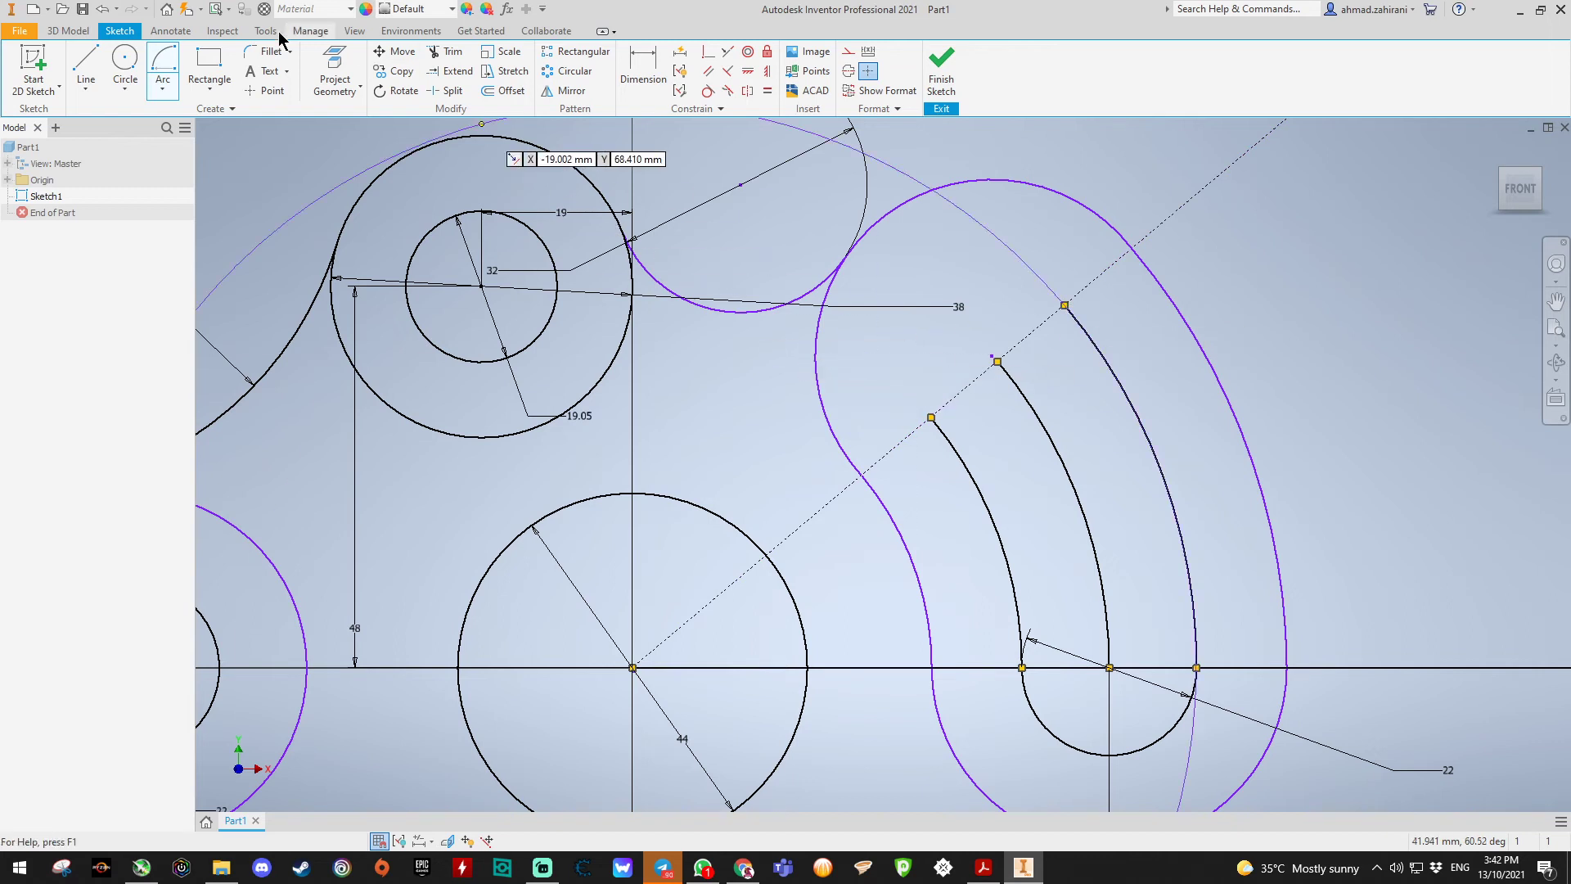
Step: Draw a circle centred on the middle arc's upper end, passing through the upper end of the curved slot's far side arc
click(125, 65)
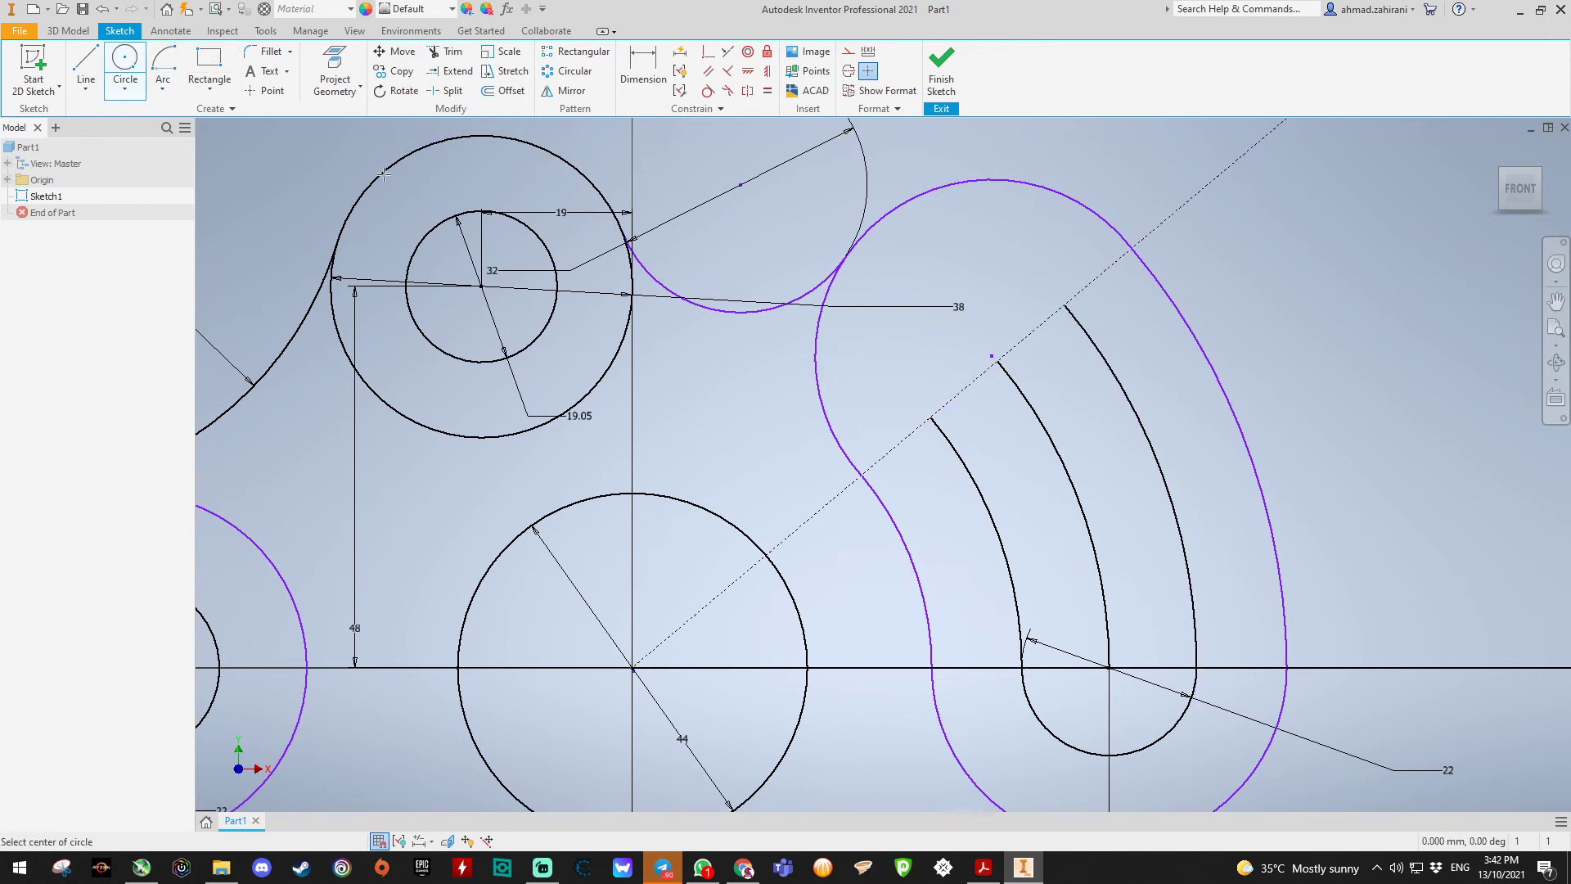
click(994, 358)
click(1064, 304)
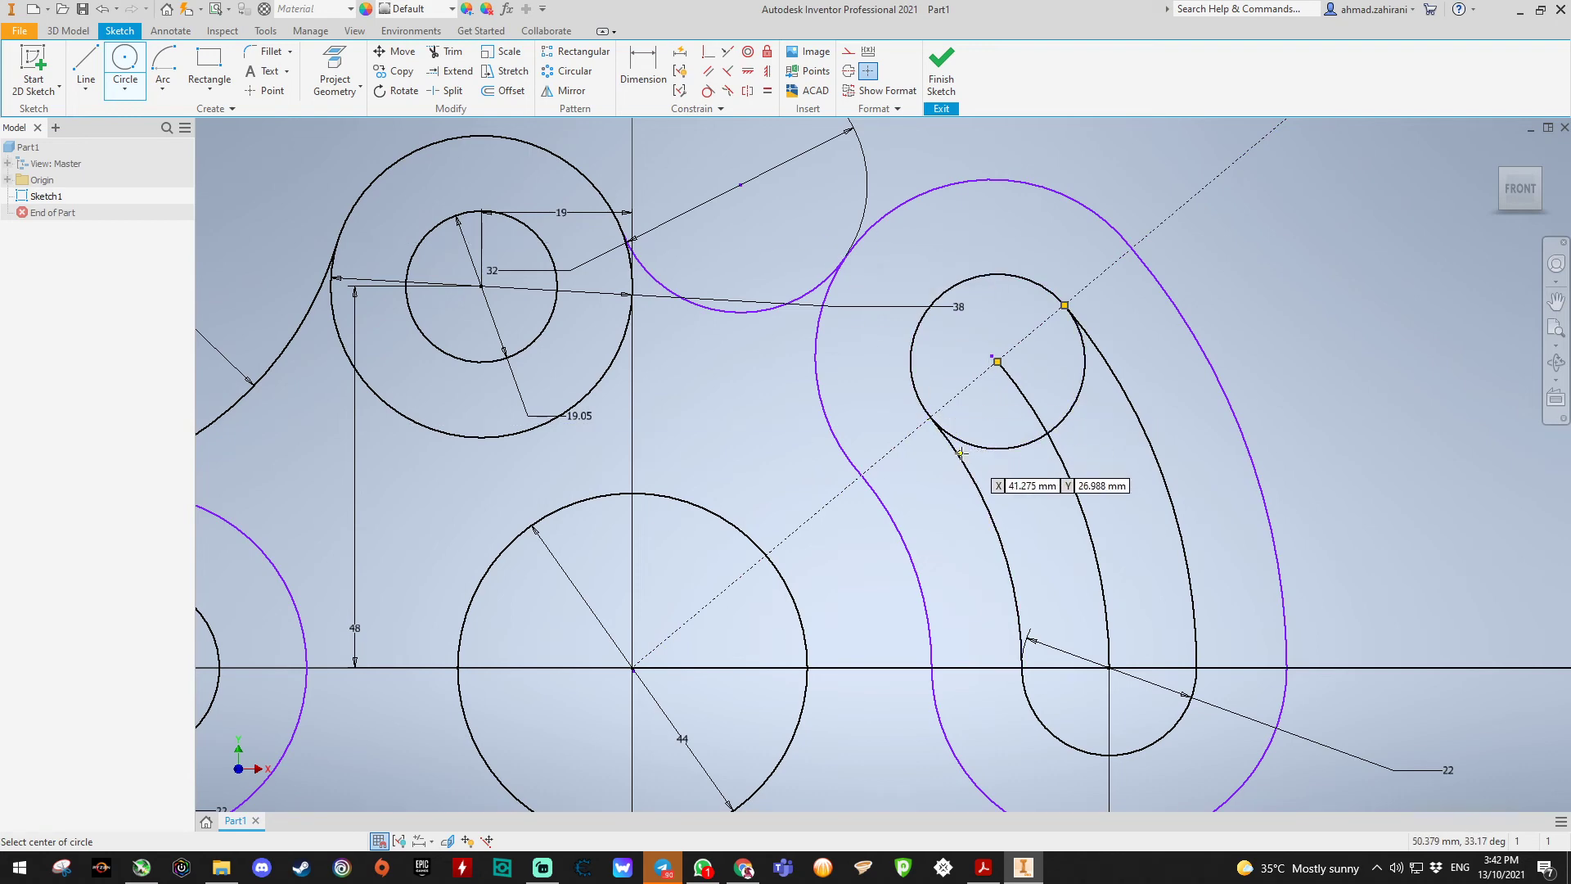
Step: Trim the upper circle to the curved slot's rounded end and remove the middle arc running down to the lower end arc's centre
scroll(932, 421, down, 5)
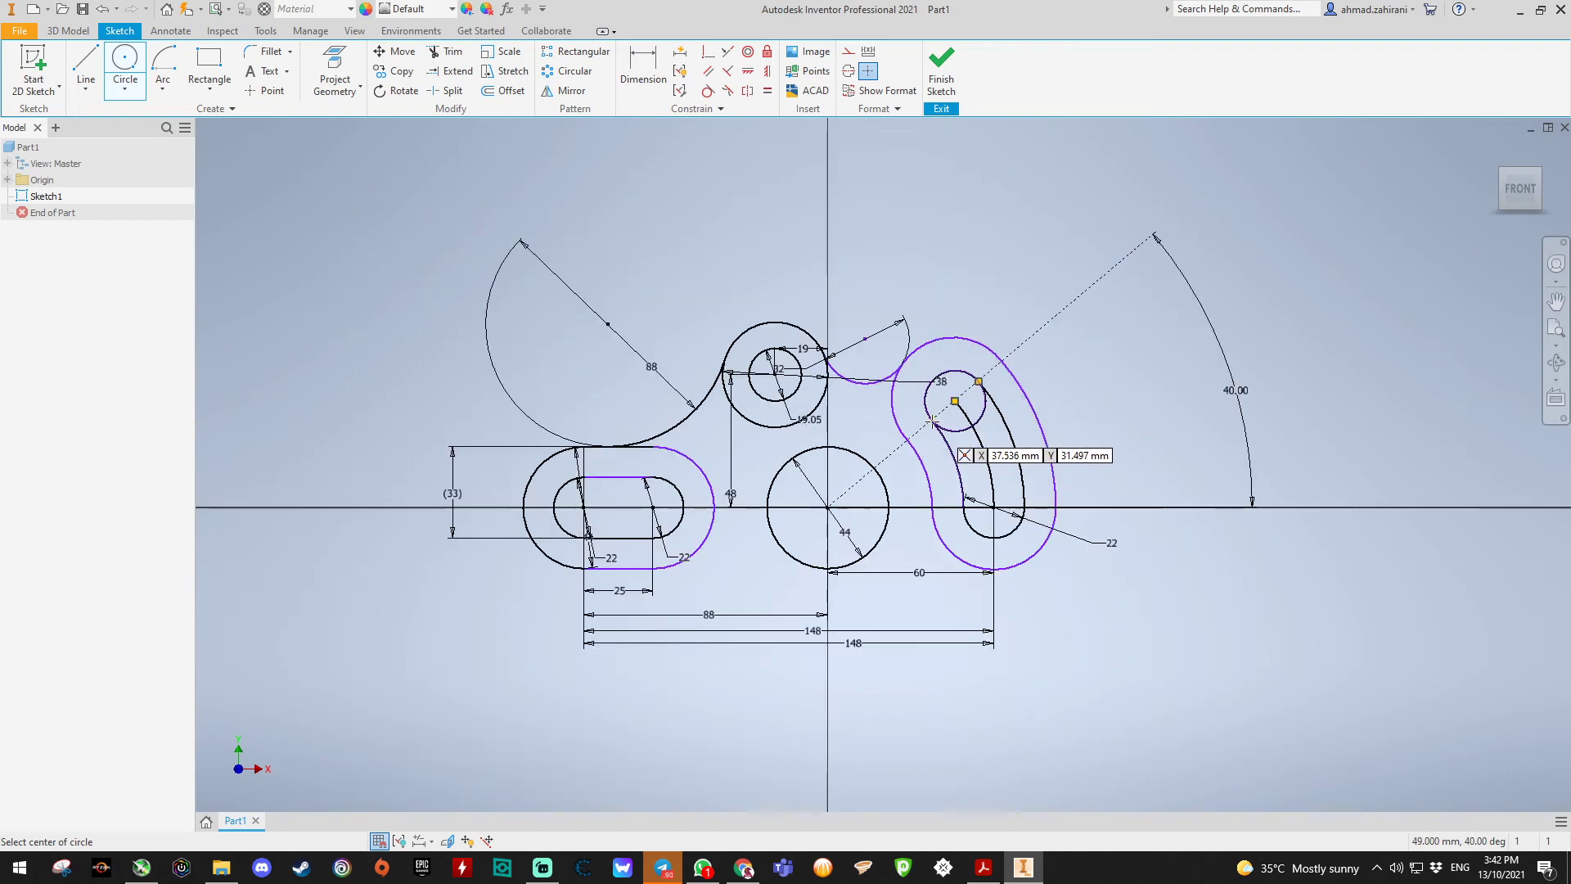
scroll(928, 410, up, 10)
scroll(923, 393, down, 8)
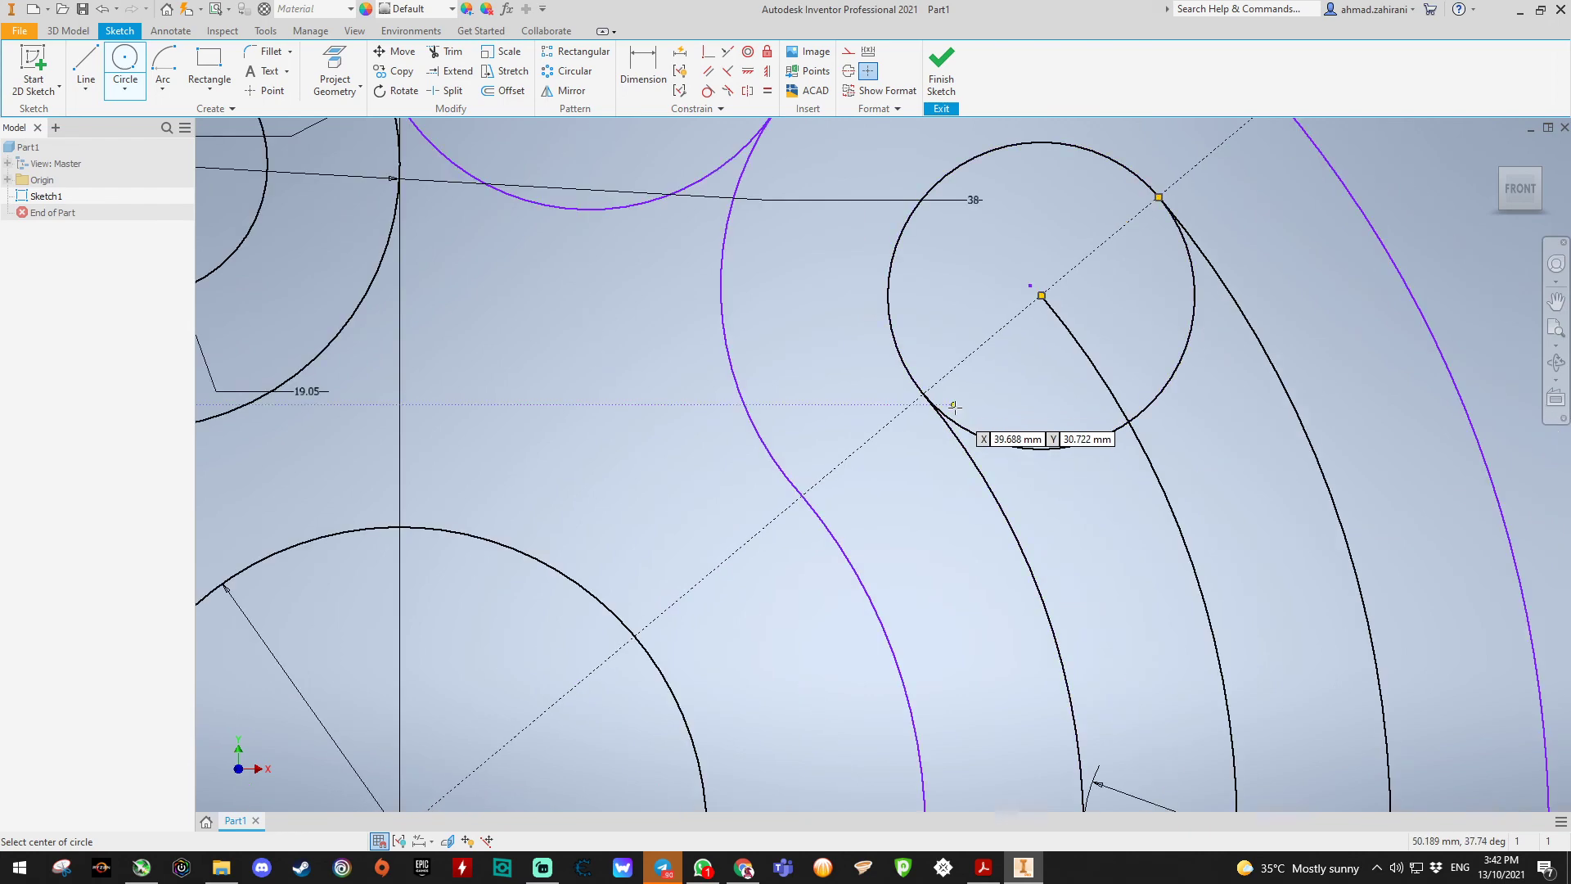
click(453, 52)
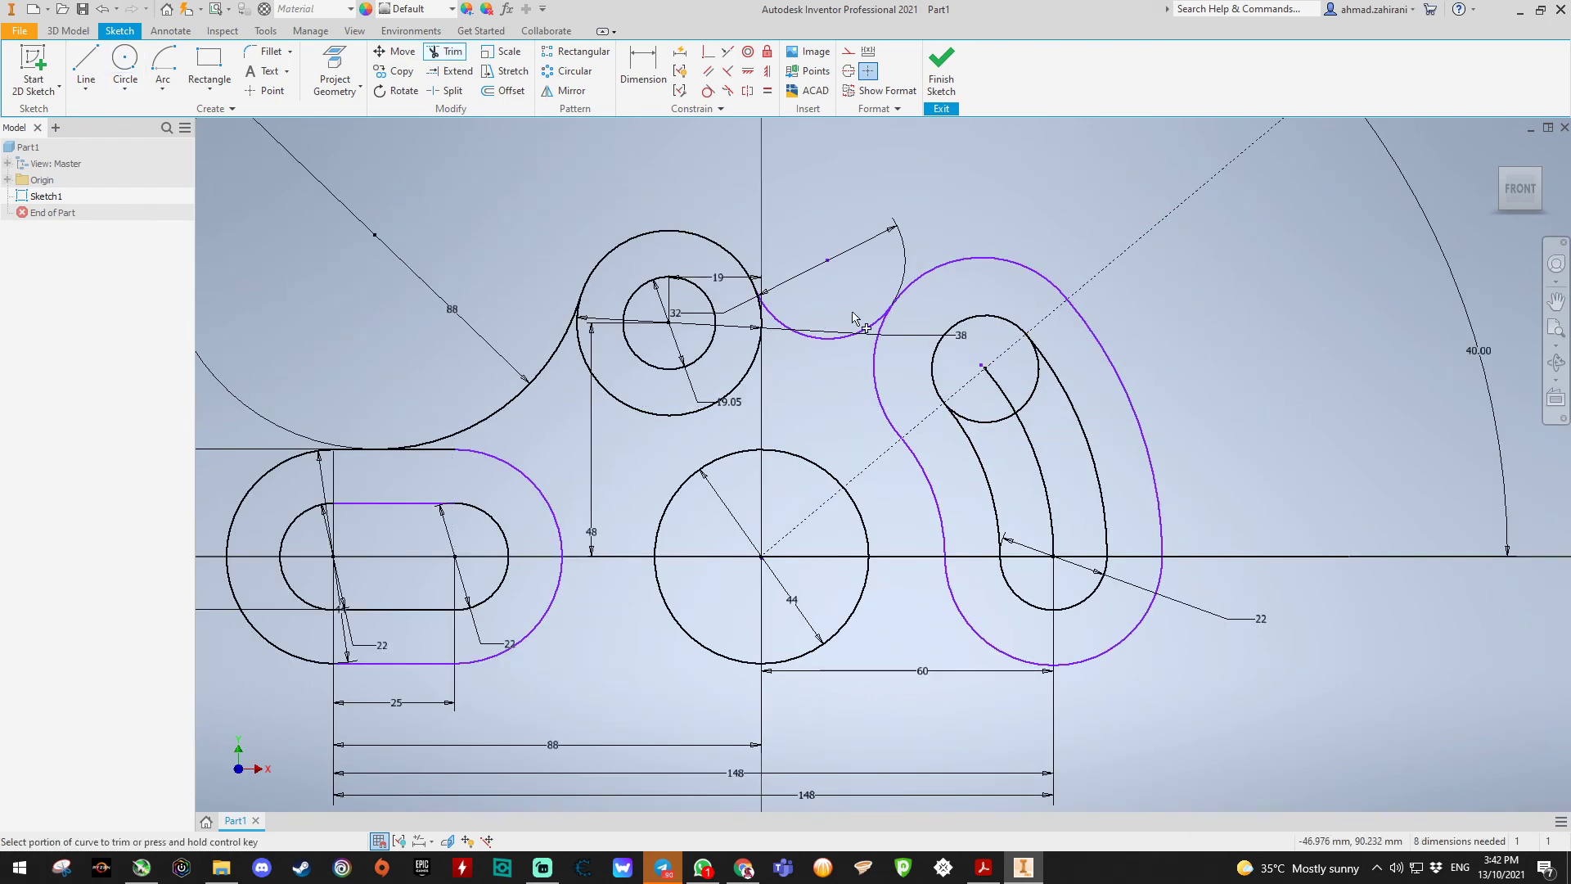
click(1005, 422)
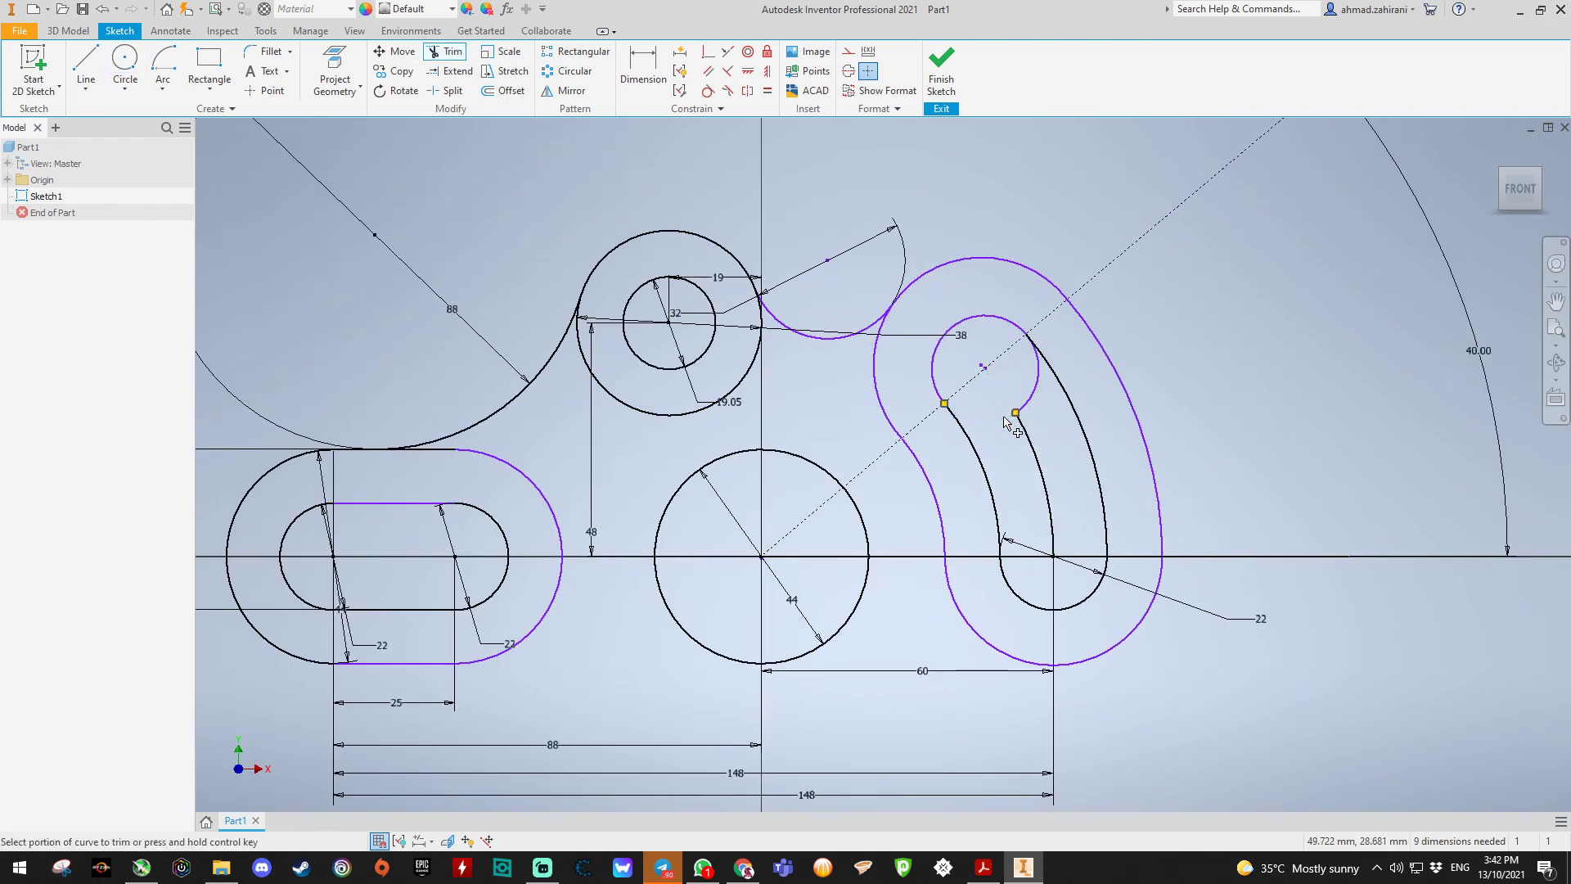
click(1024, 432)
click(1036, 475)
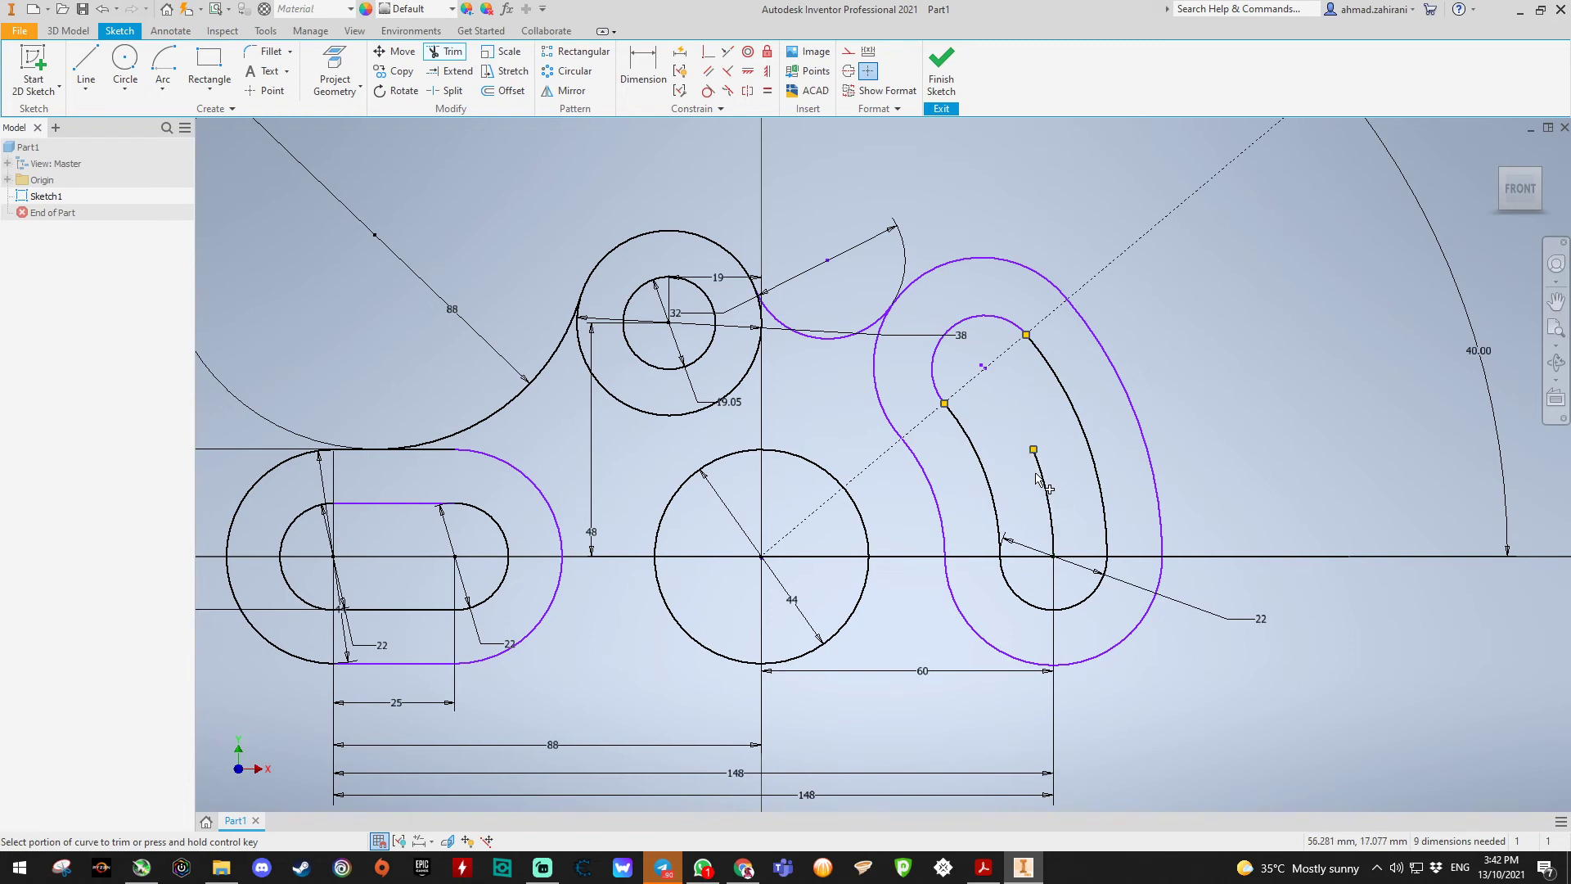
click(1051, 524)
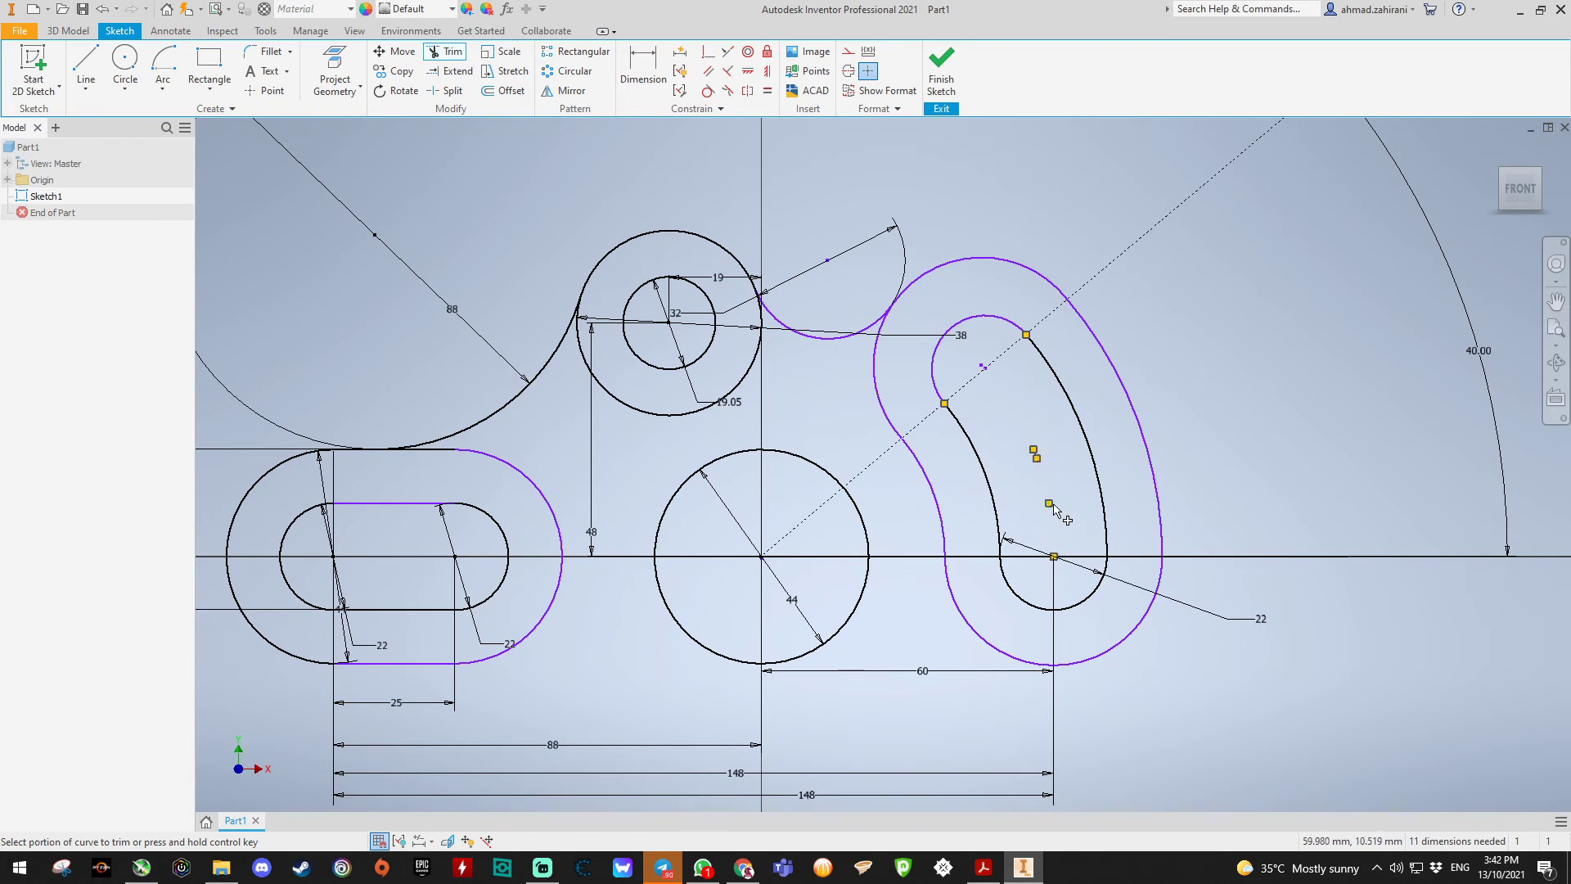
click(1036, 458)
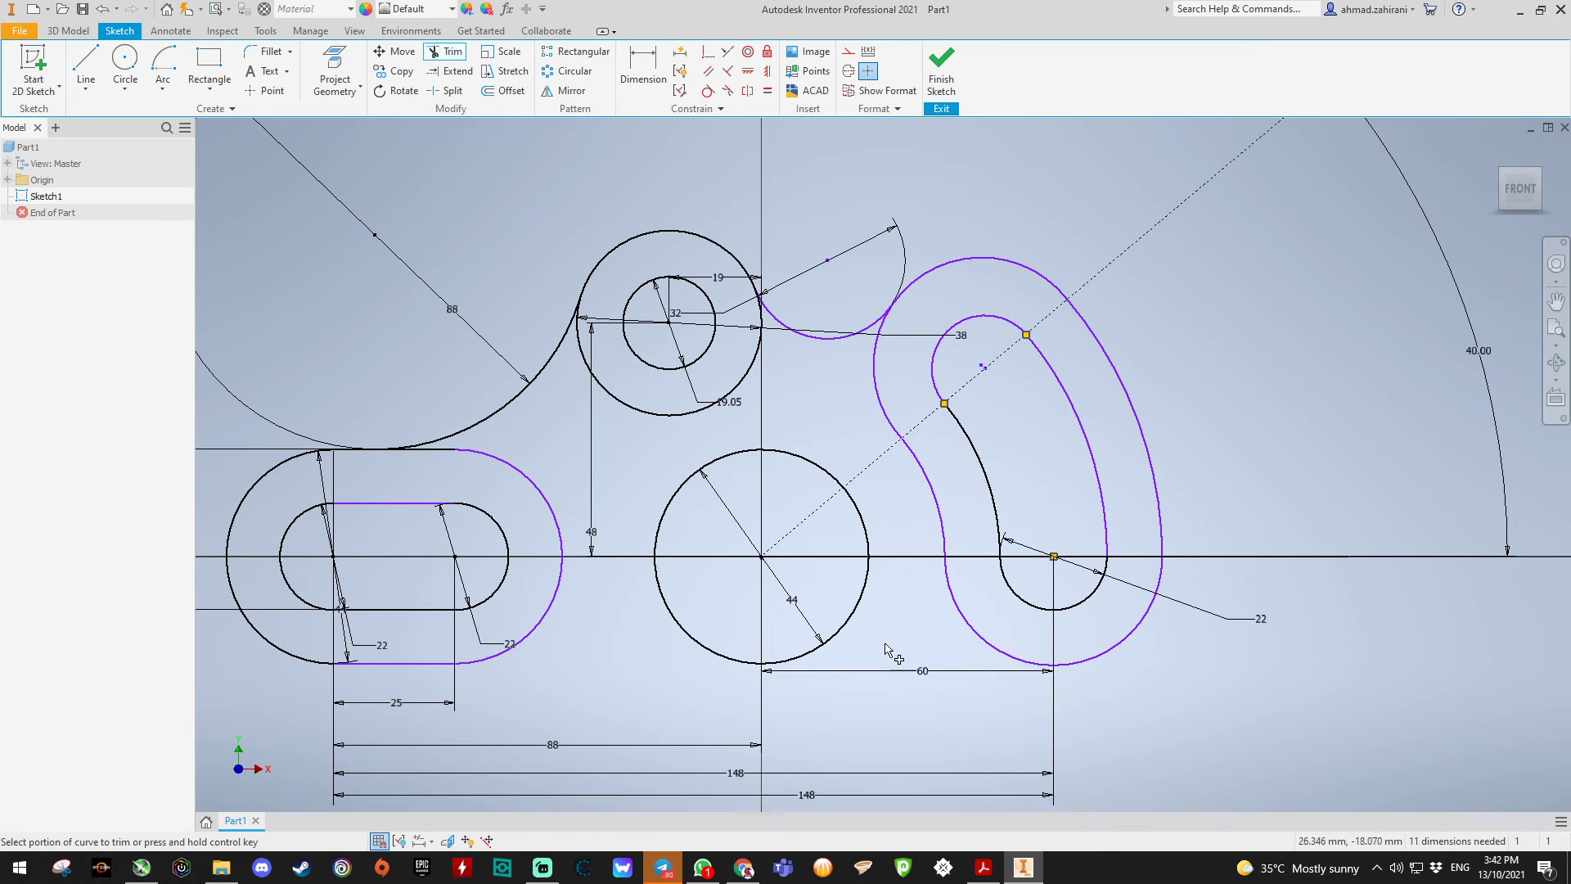
Step: Draw a circle about 71 mm in diameter, concentric with the 44 mm circle
click(124, 66)
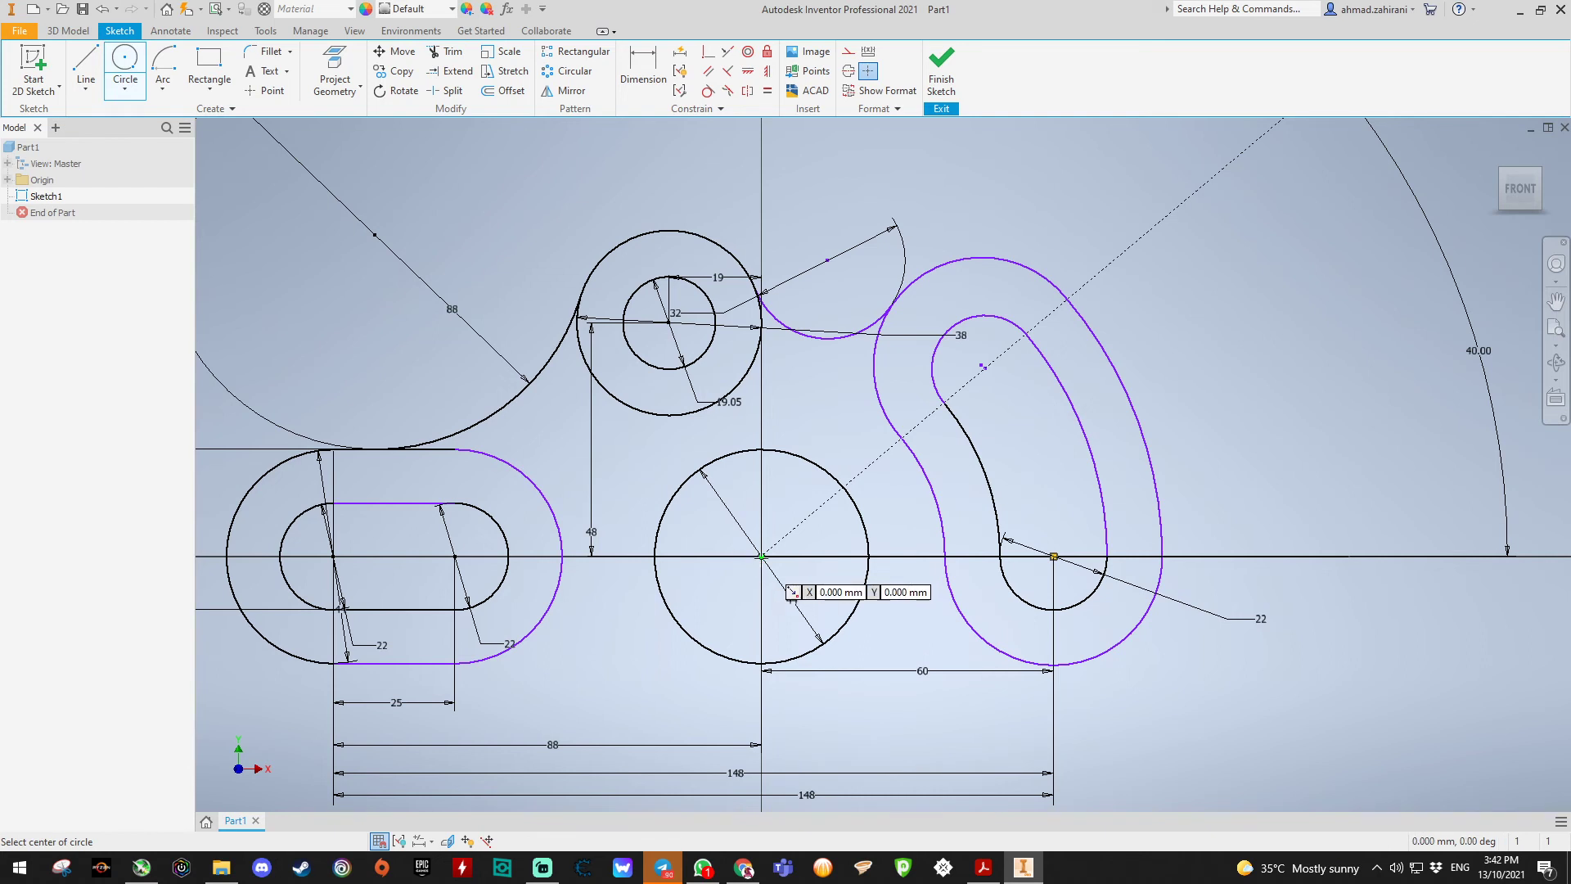
click(761, 557)
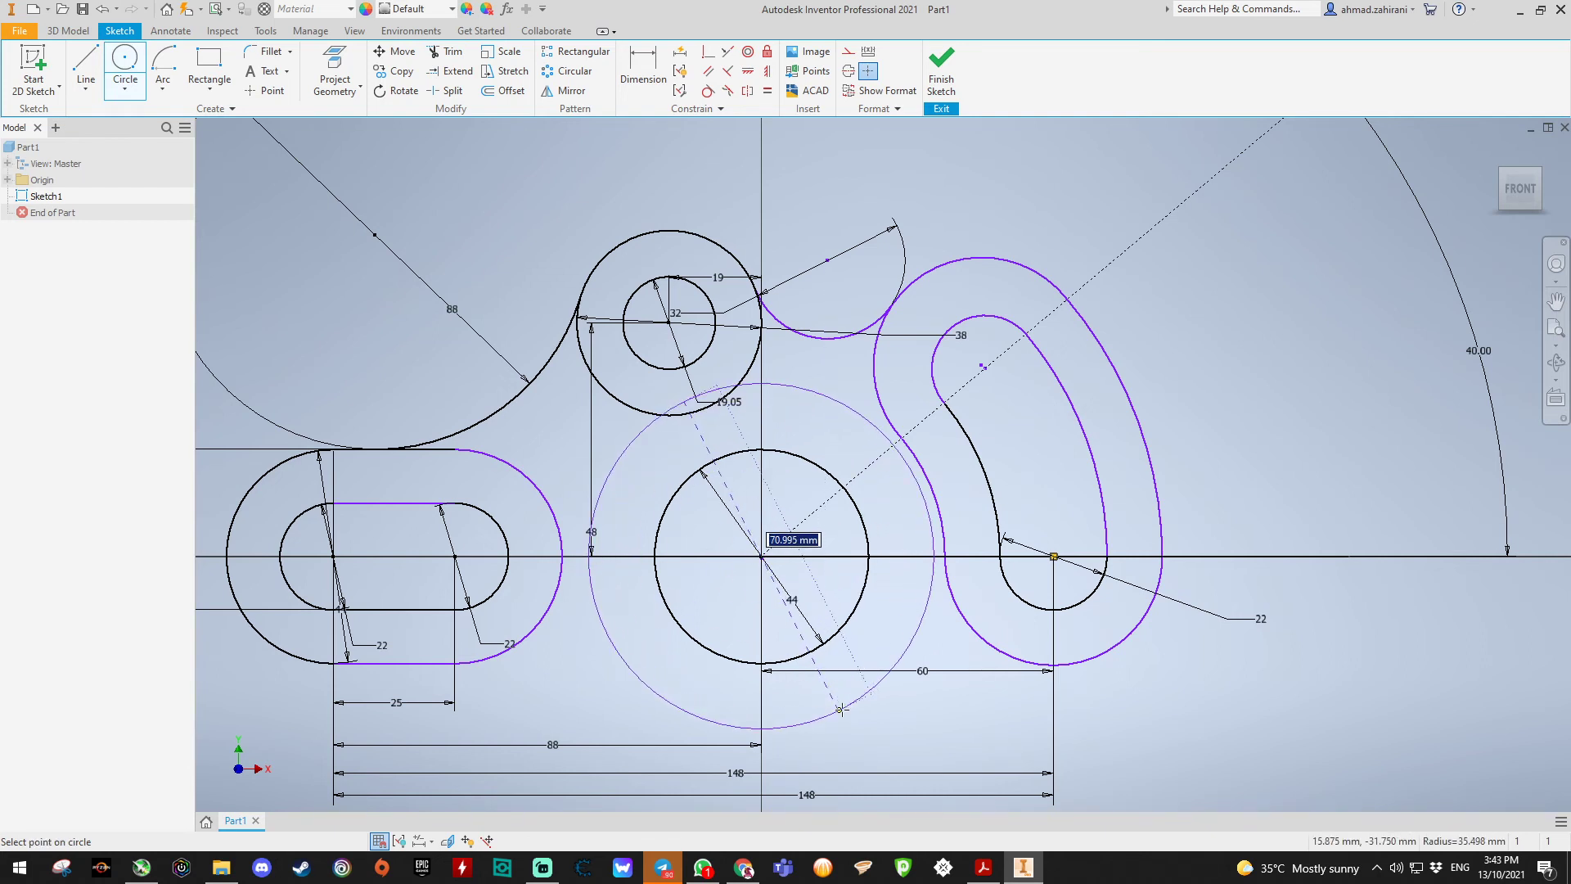
click(841, 709)
text(70)
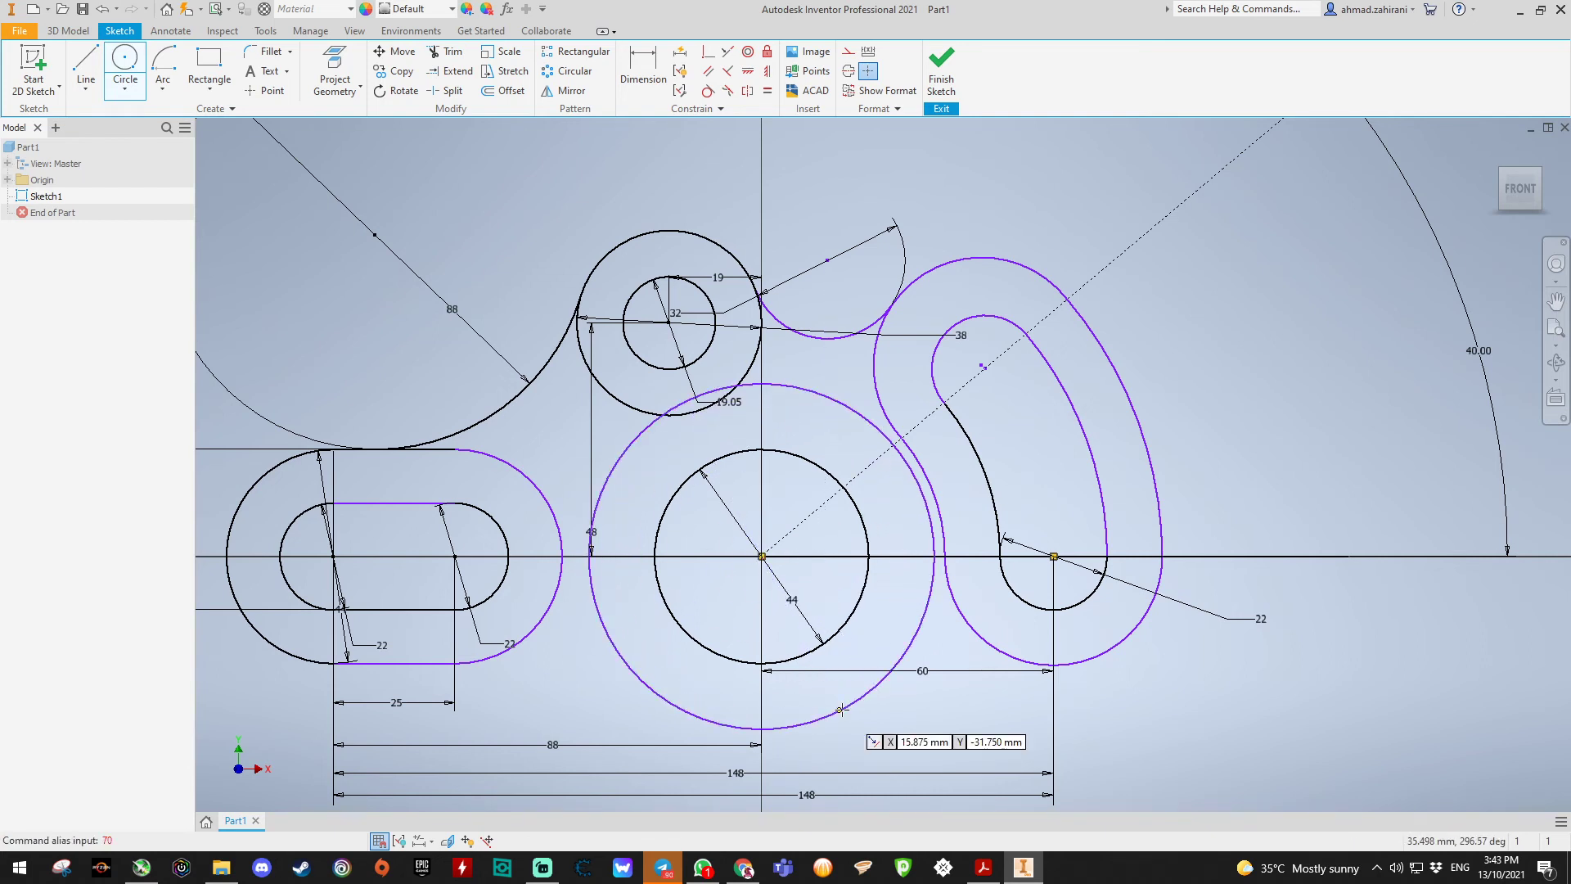
key(Escape)
Step: Dimension the new circle around the 44 mm circle and set its diameter to 70 mm
click(604, 496)
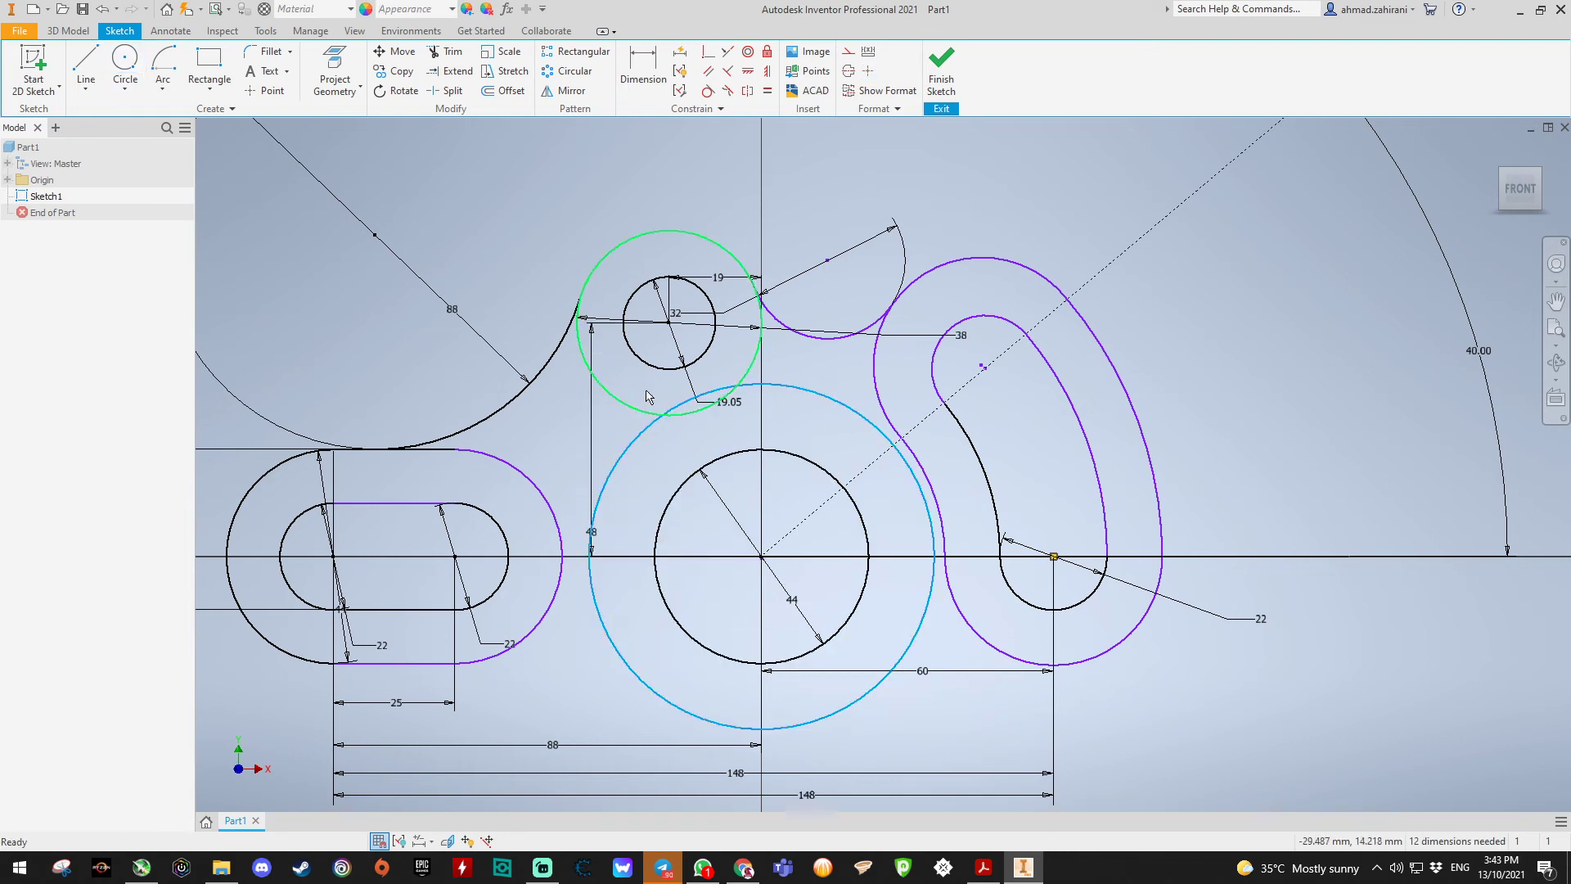
click(626, 77)
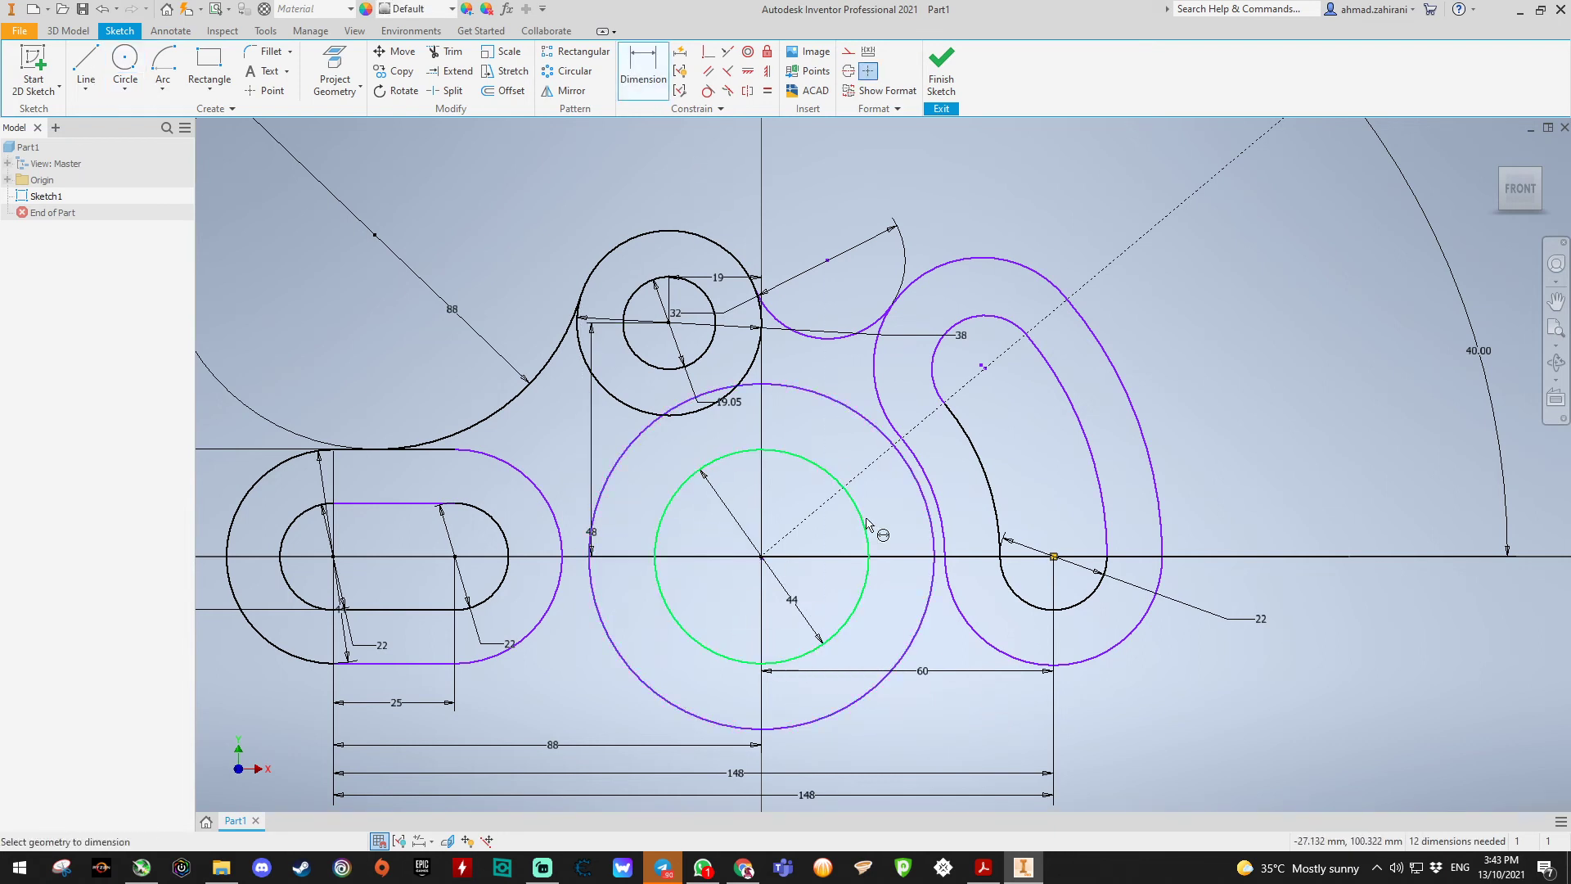
click(903, 661)
click(1264, 475)
text(70)
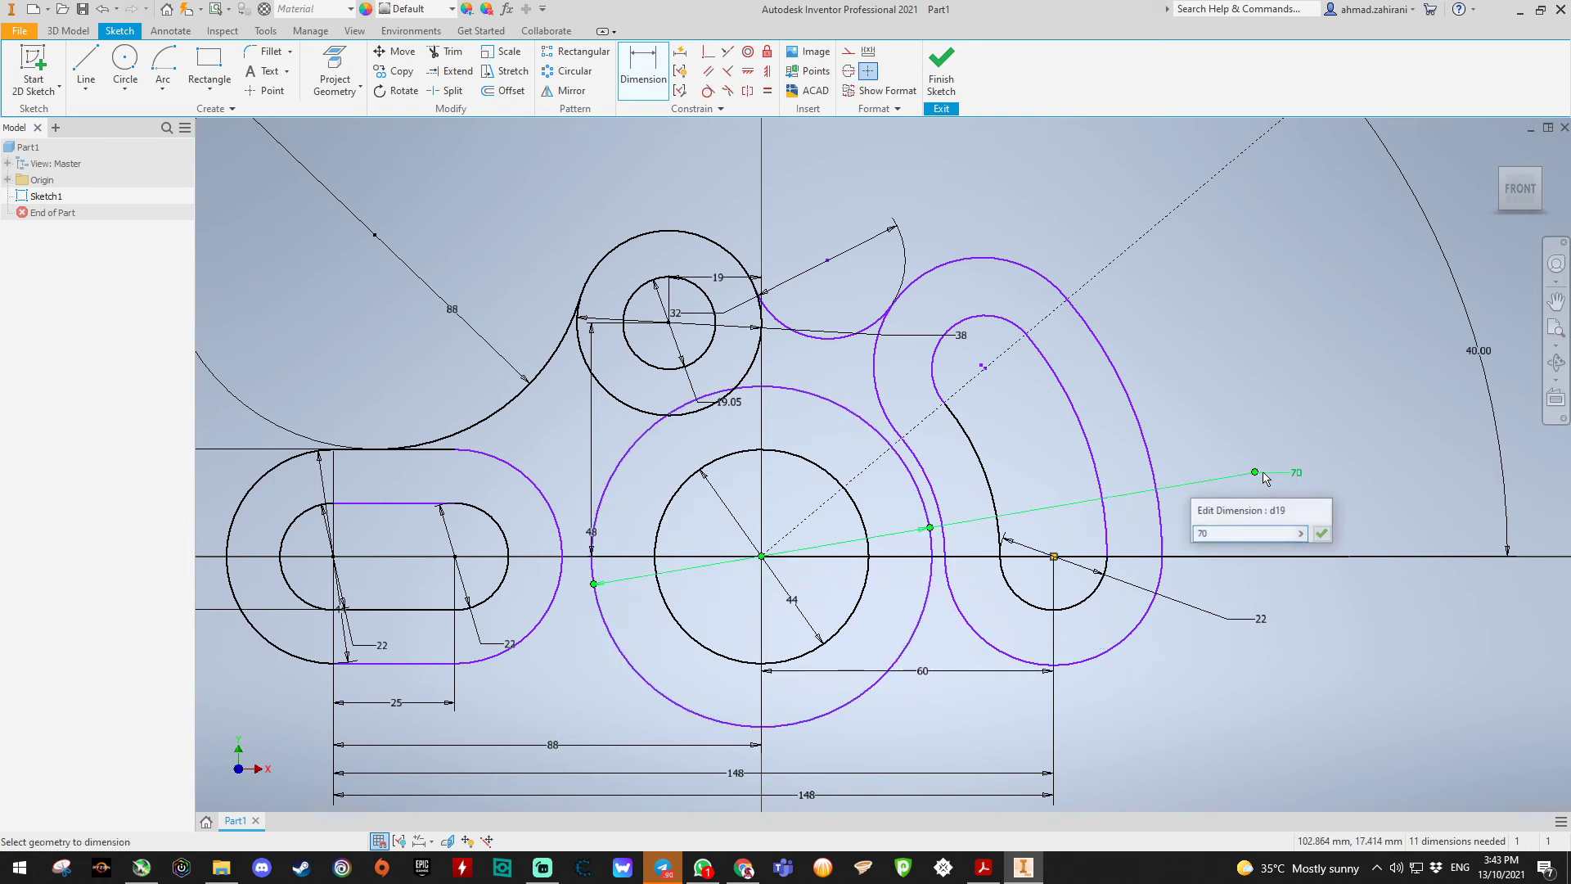
key(Return)
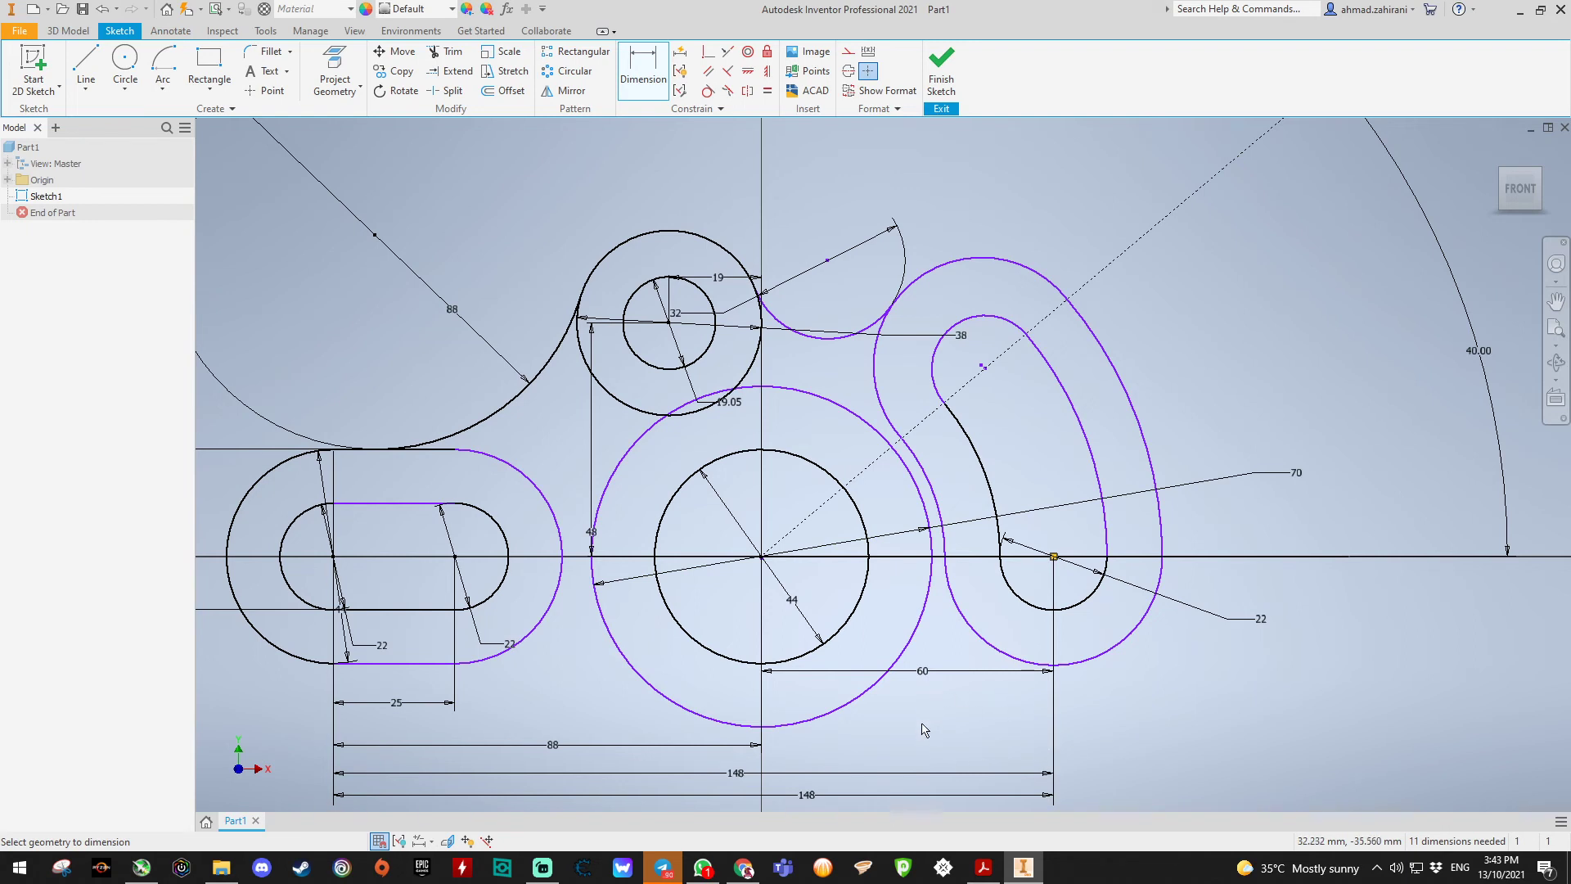
Step: Draw a 32 mm circle below the curved slot and make it tangent to the lower end arc of the slot's outer outline
key(c)
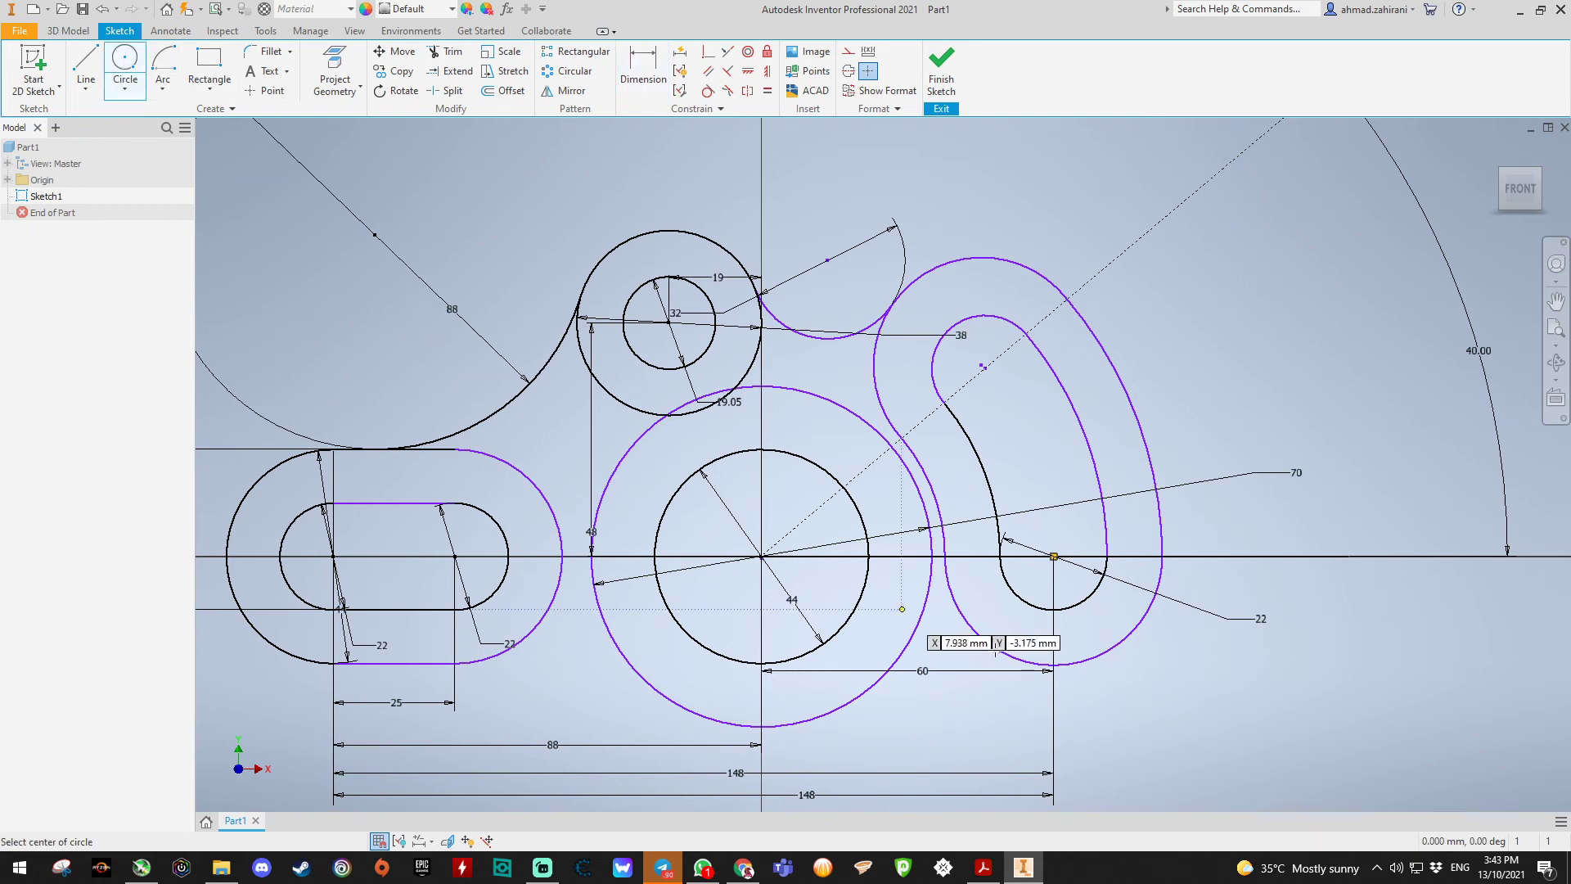
click(994, 756)
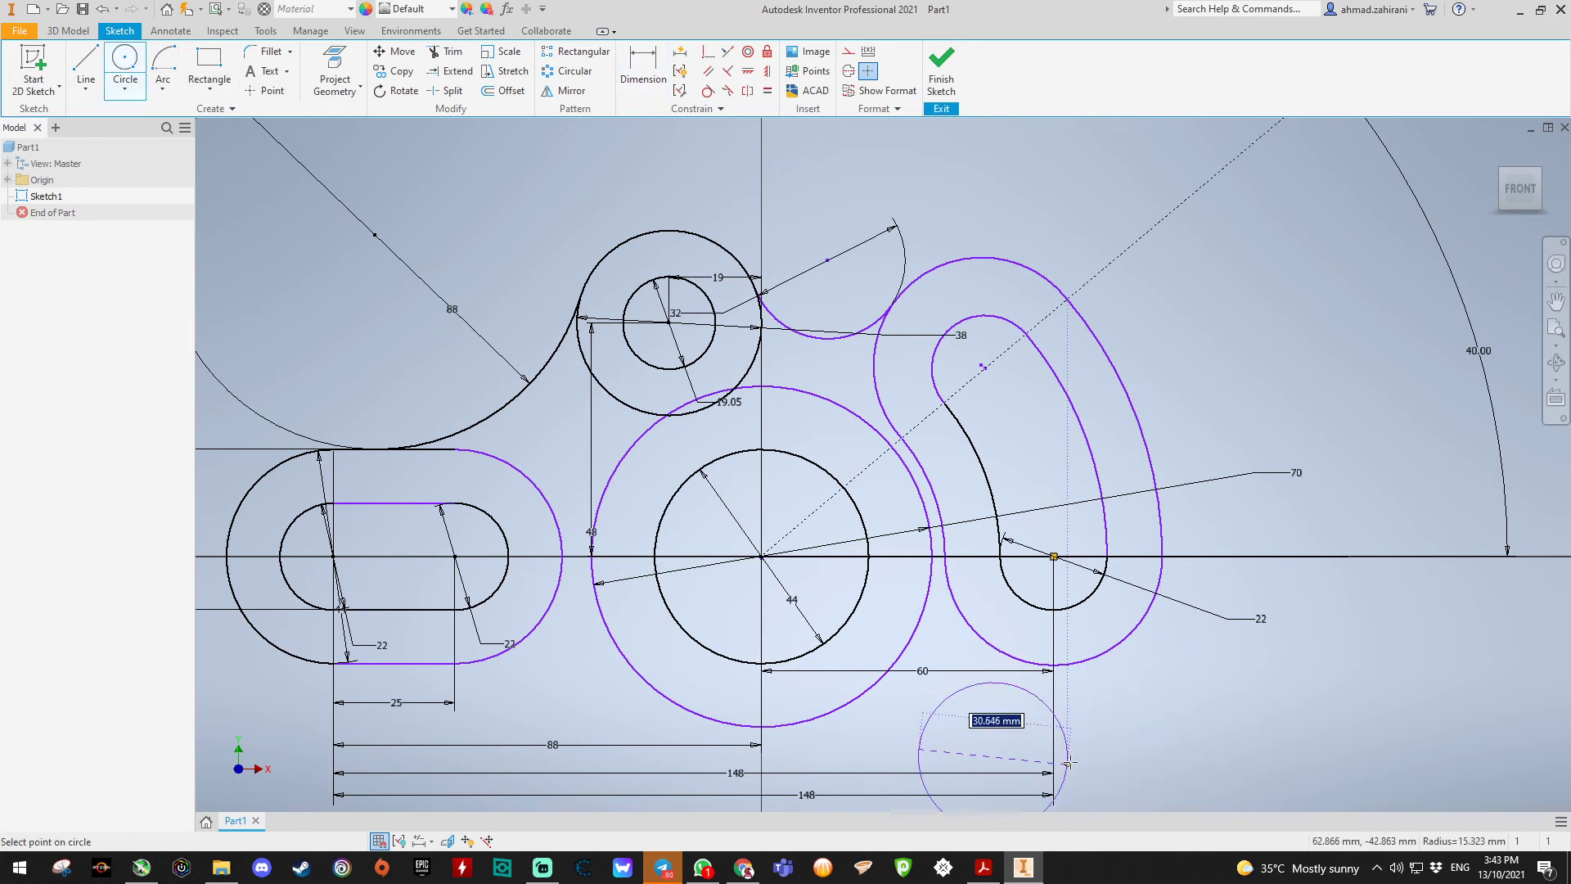
click(1068, 762)
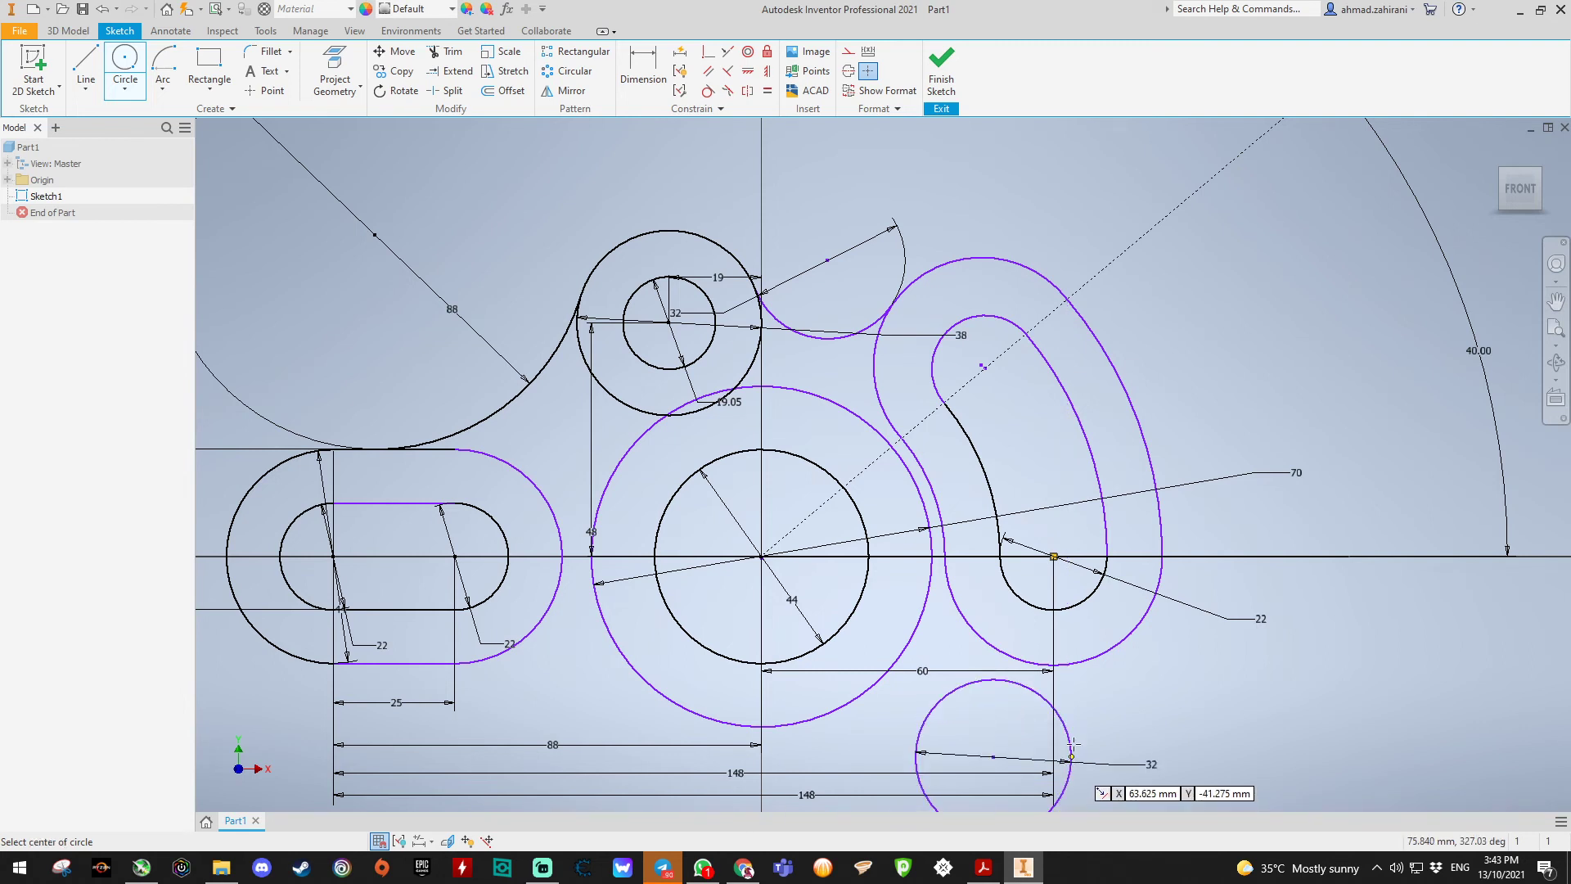
click(709, 90)
click(1014, 682)
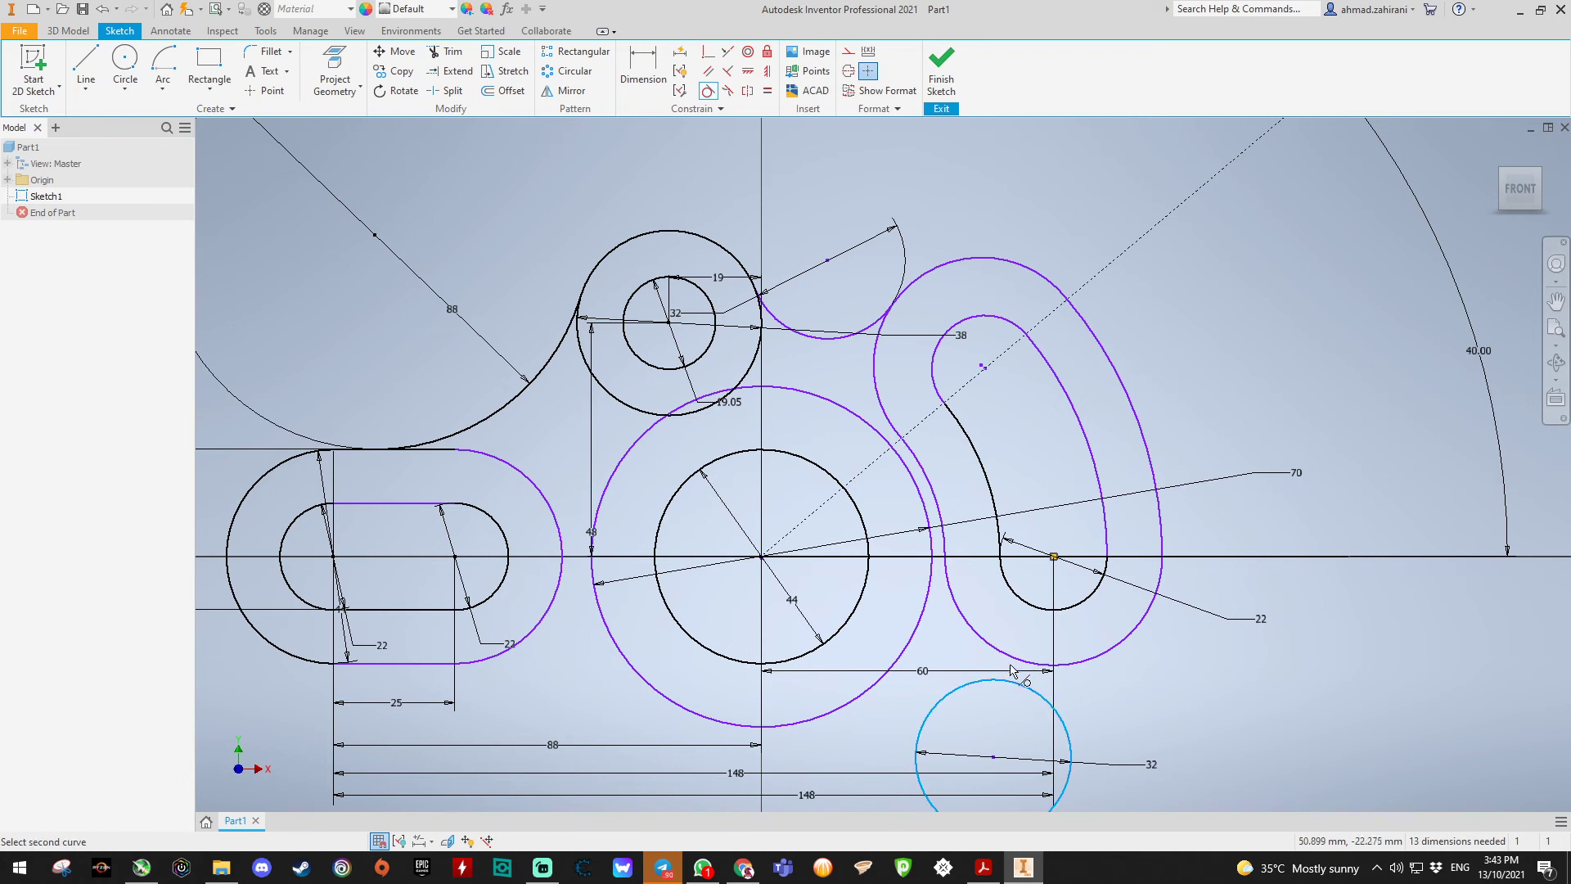
click(1012, 658)
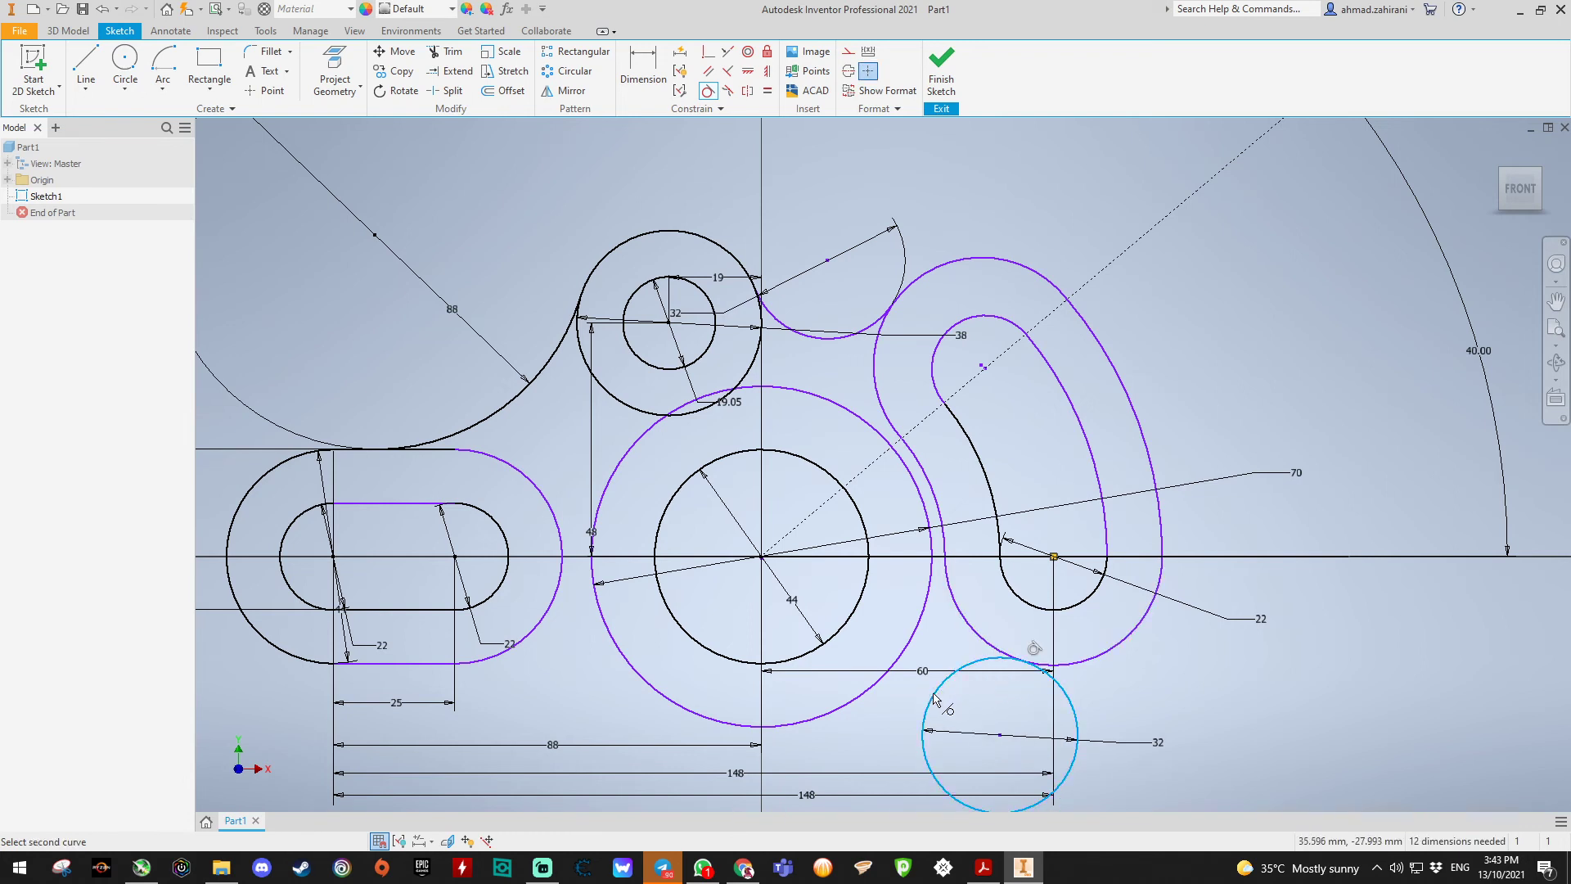
Step: Try making the 32 mm circle tangent to the 70 mm circle, and undo that constraint
click(886, 683)
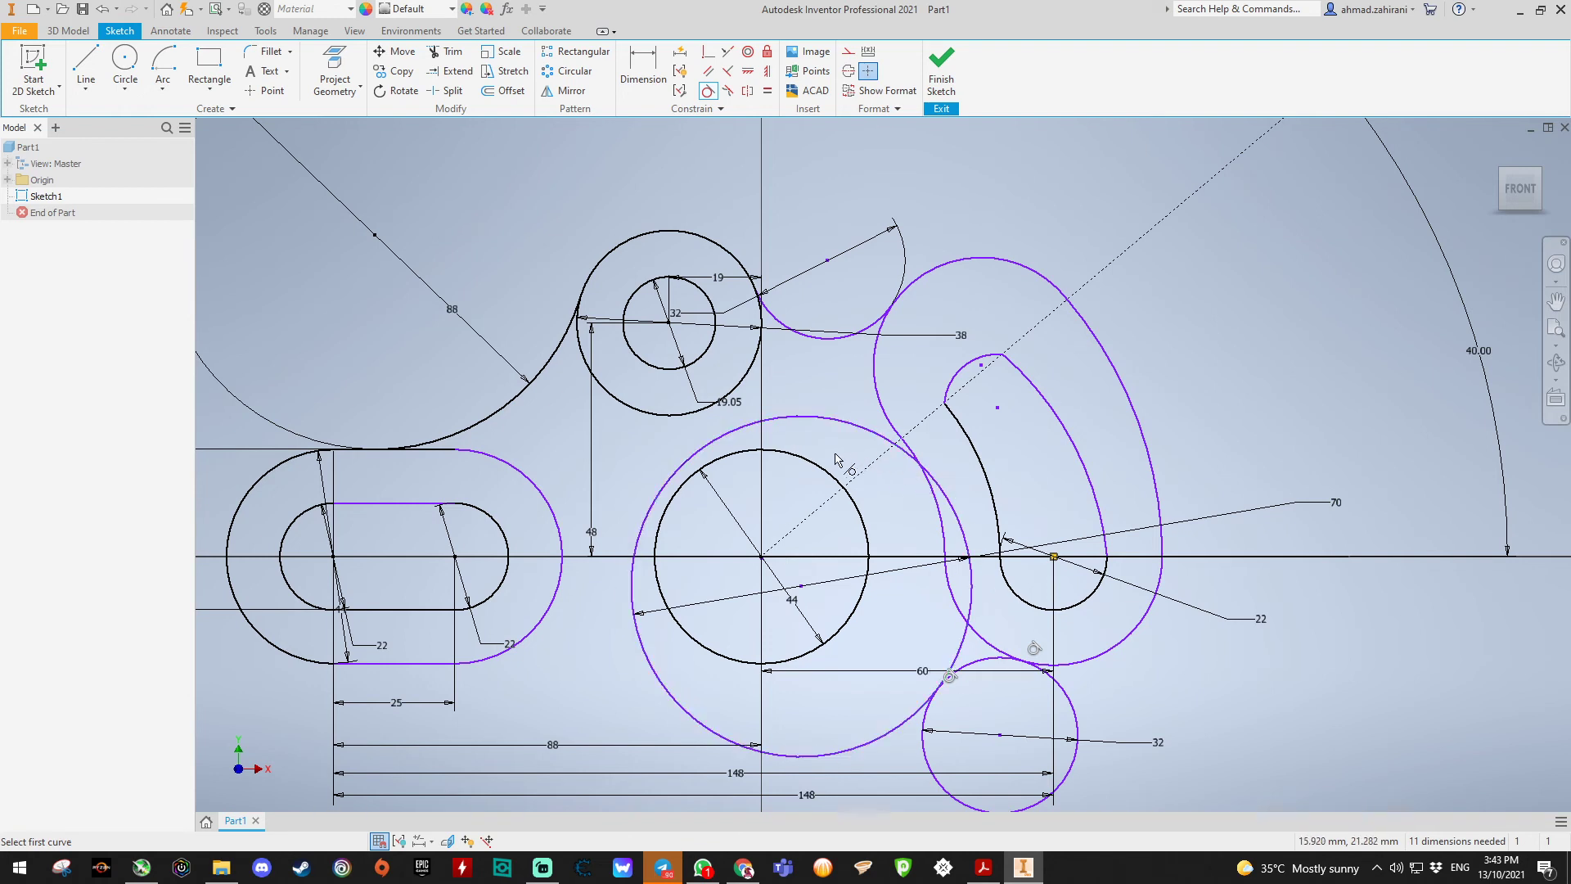
key(ctrl+z)
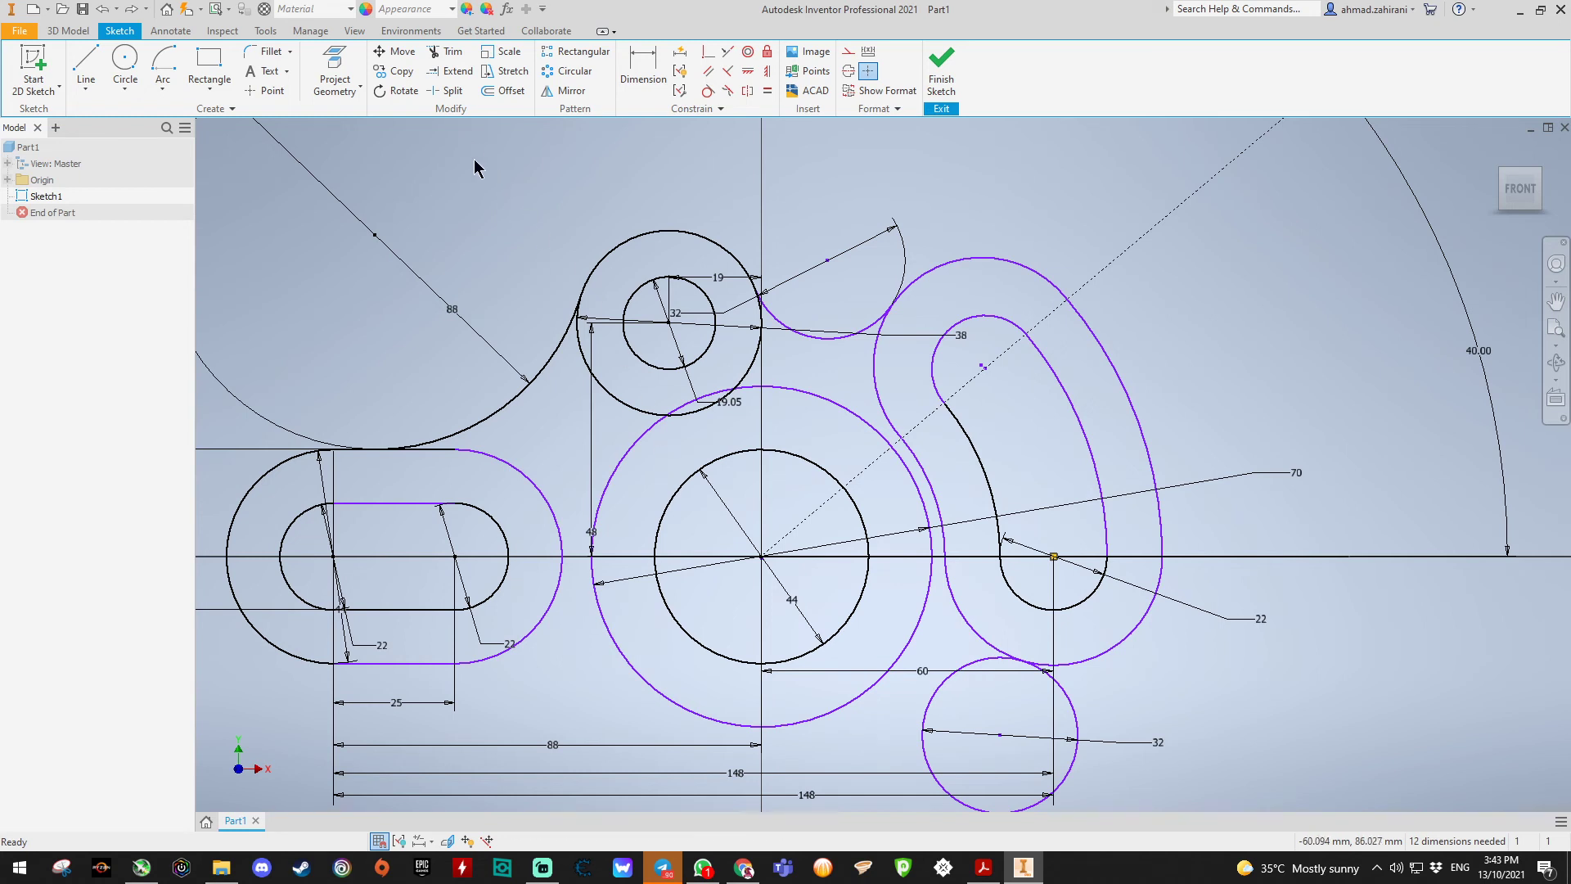
Step: Add a driven horizontal dimension between the 44 mm circle's centre and the centre of the straight slot's nearer end arc
click(641, 73)
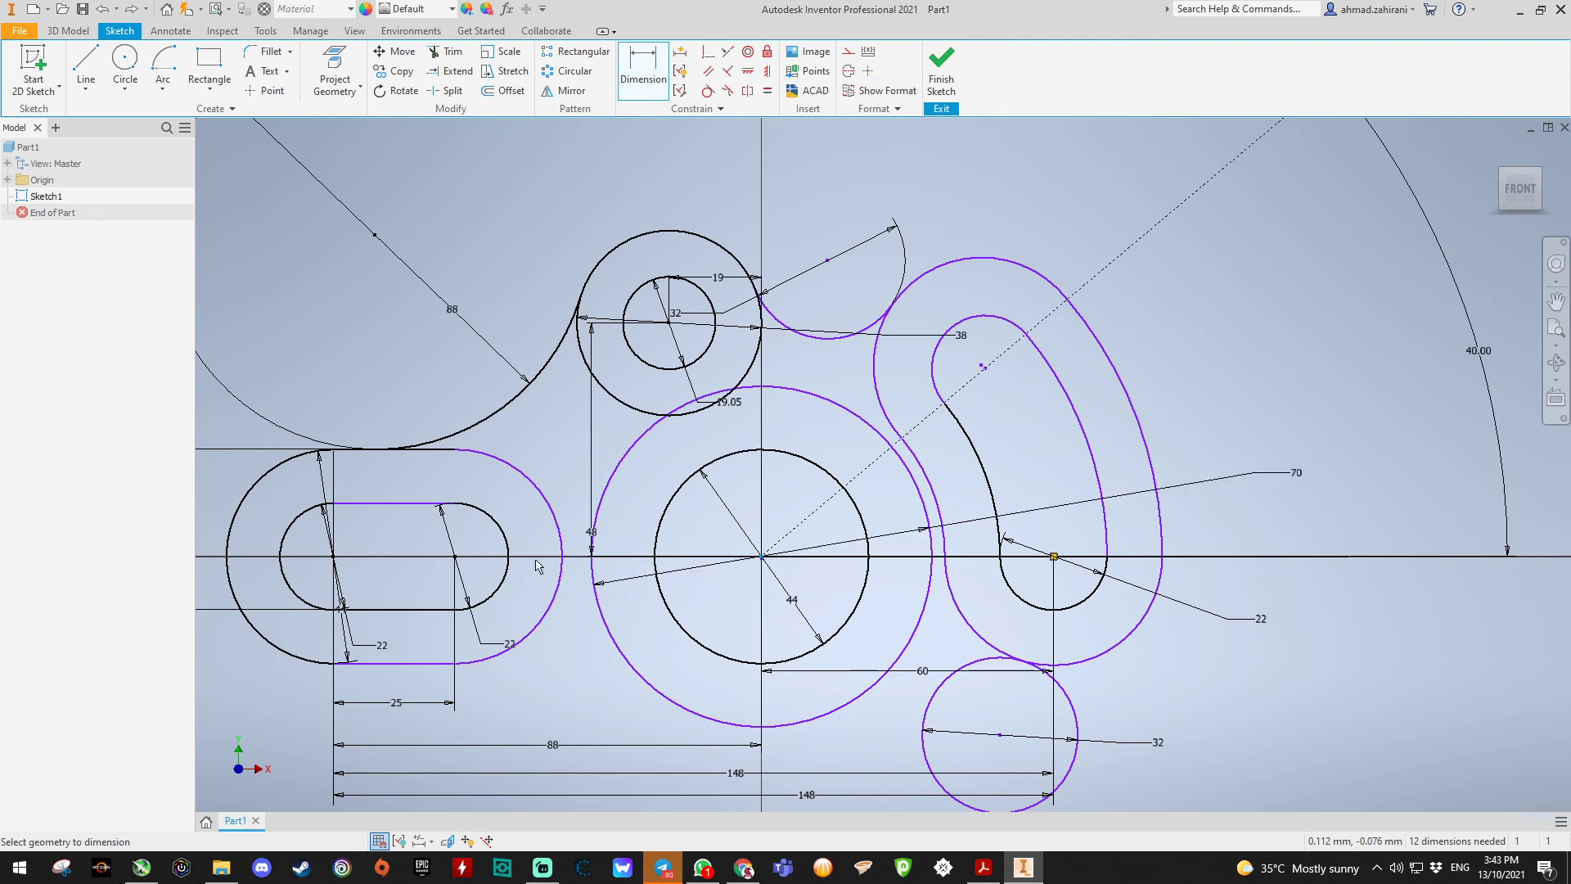
click(455, 557)
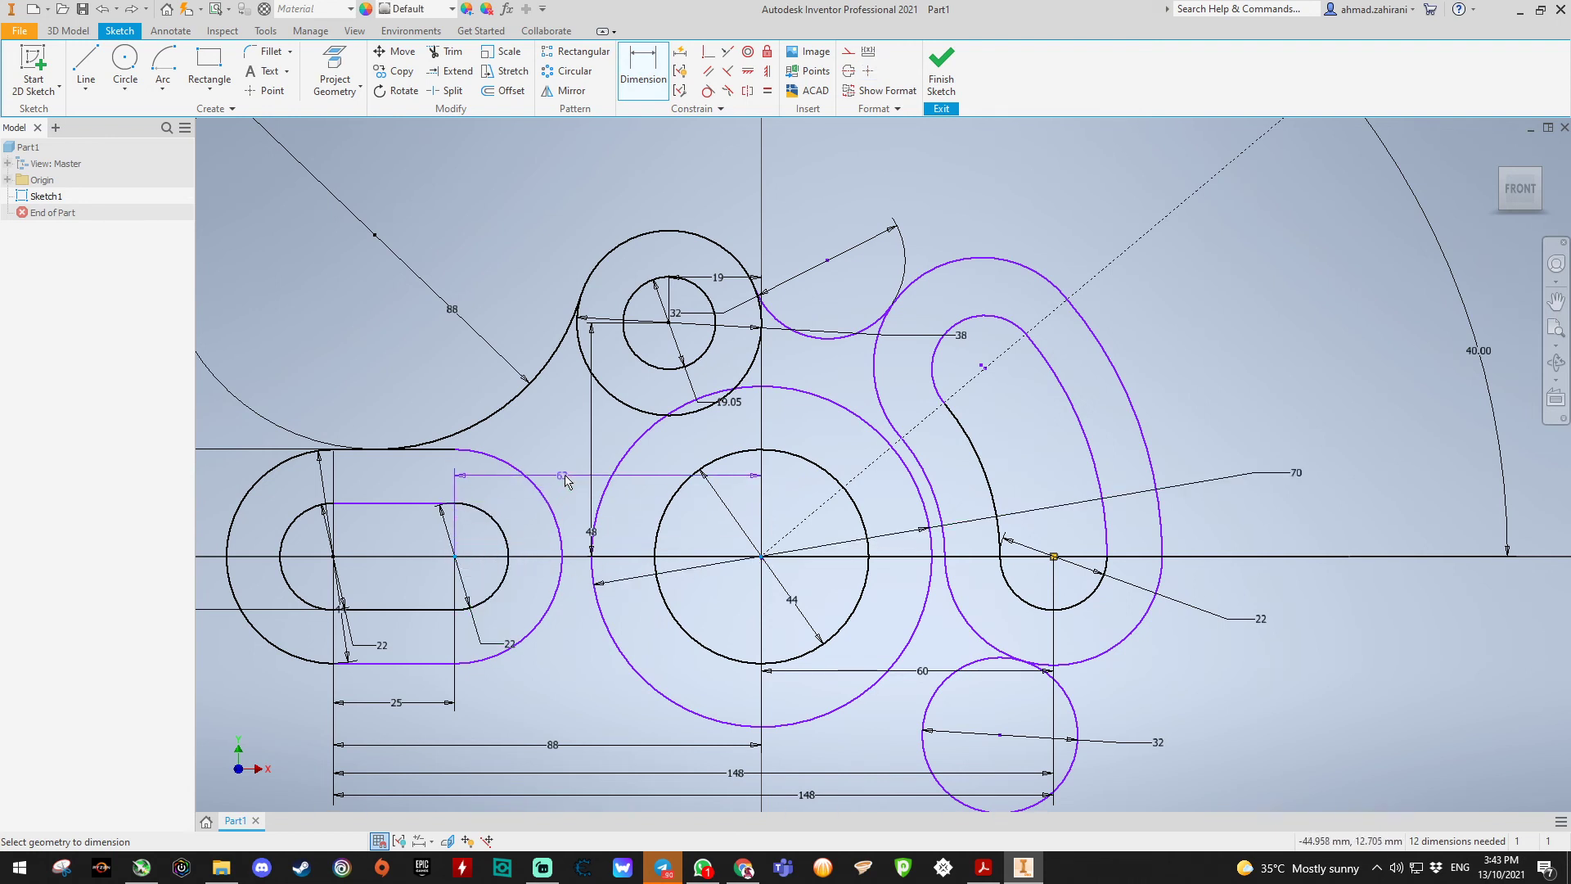
click(582, 454)
click(354, 152)
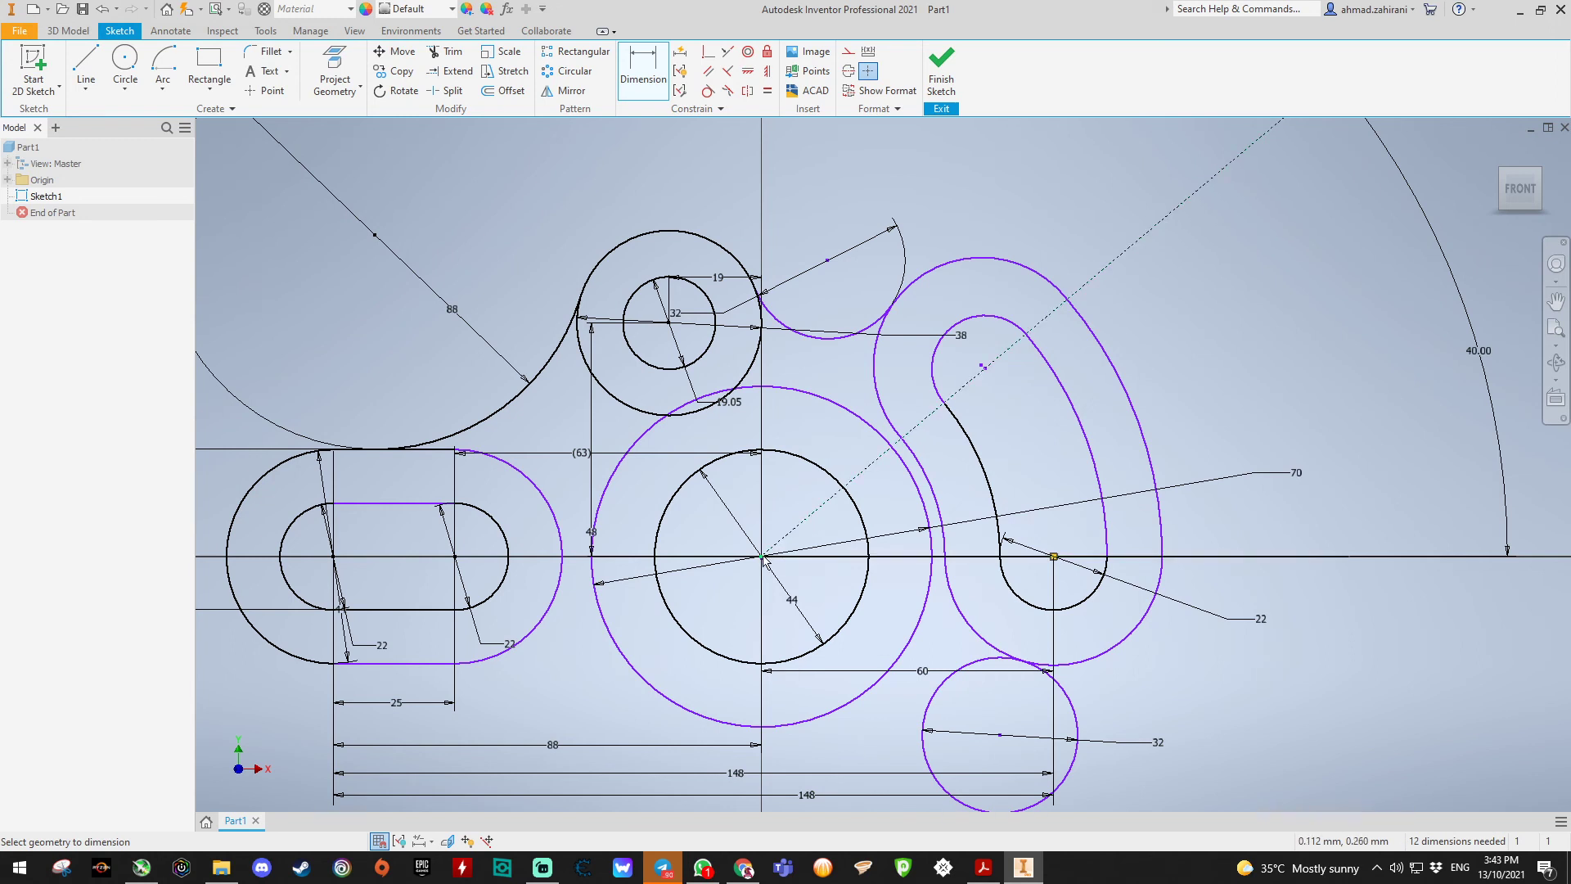
Step: Add a horizontal dimension between the 70 mm circle and the straight slot's outer end arc, keeping the proposed value
click(595, 586)
click(559, 586)
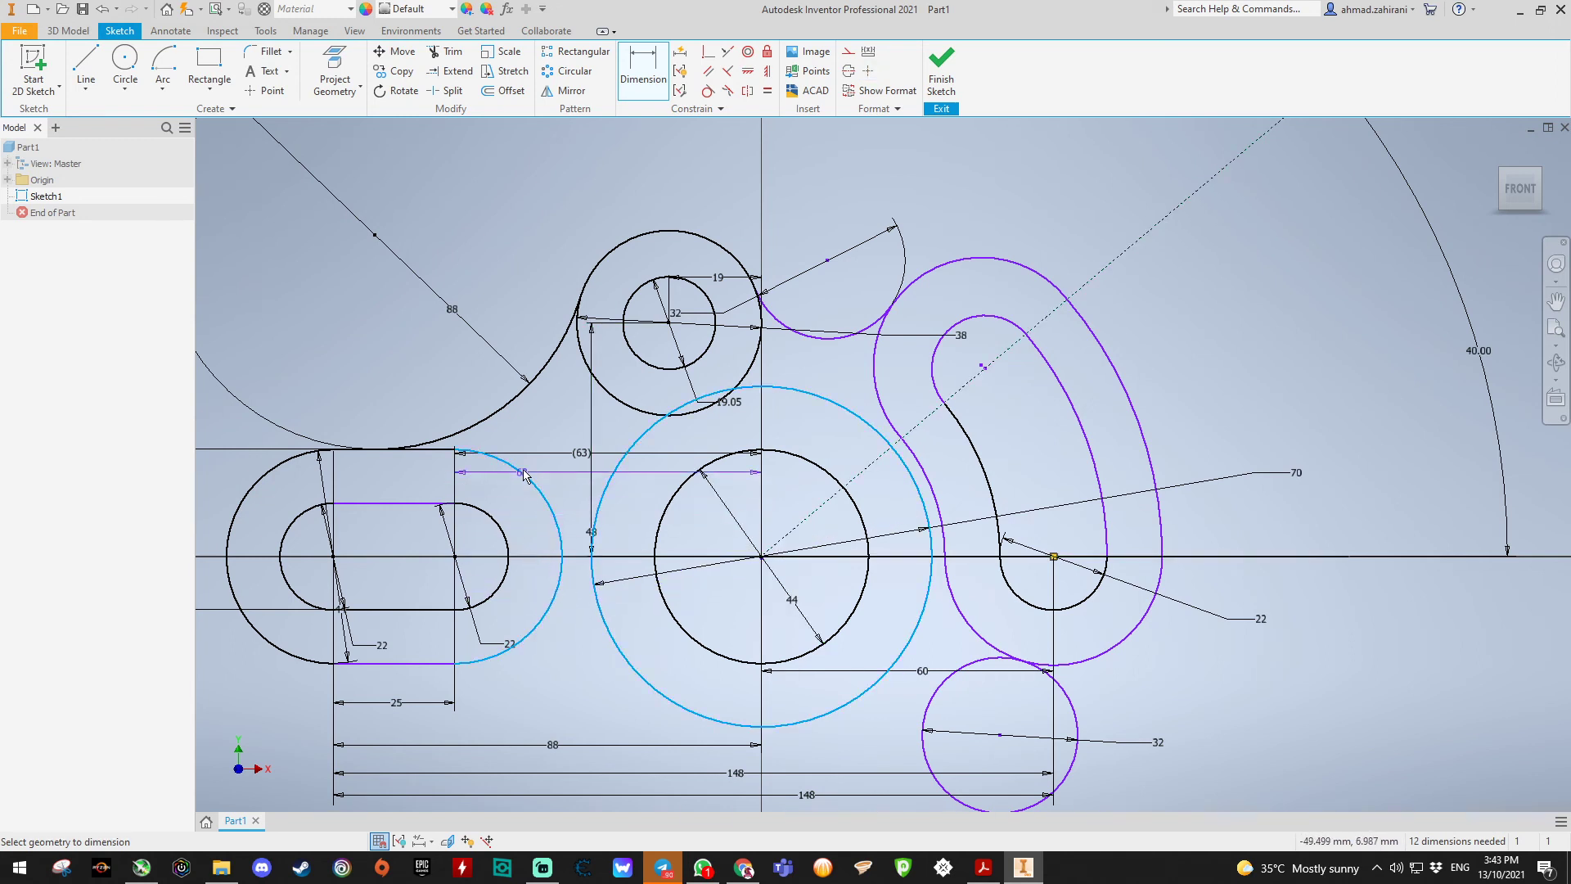
click(591, 183)
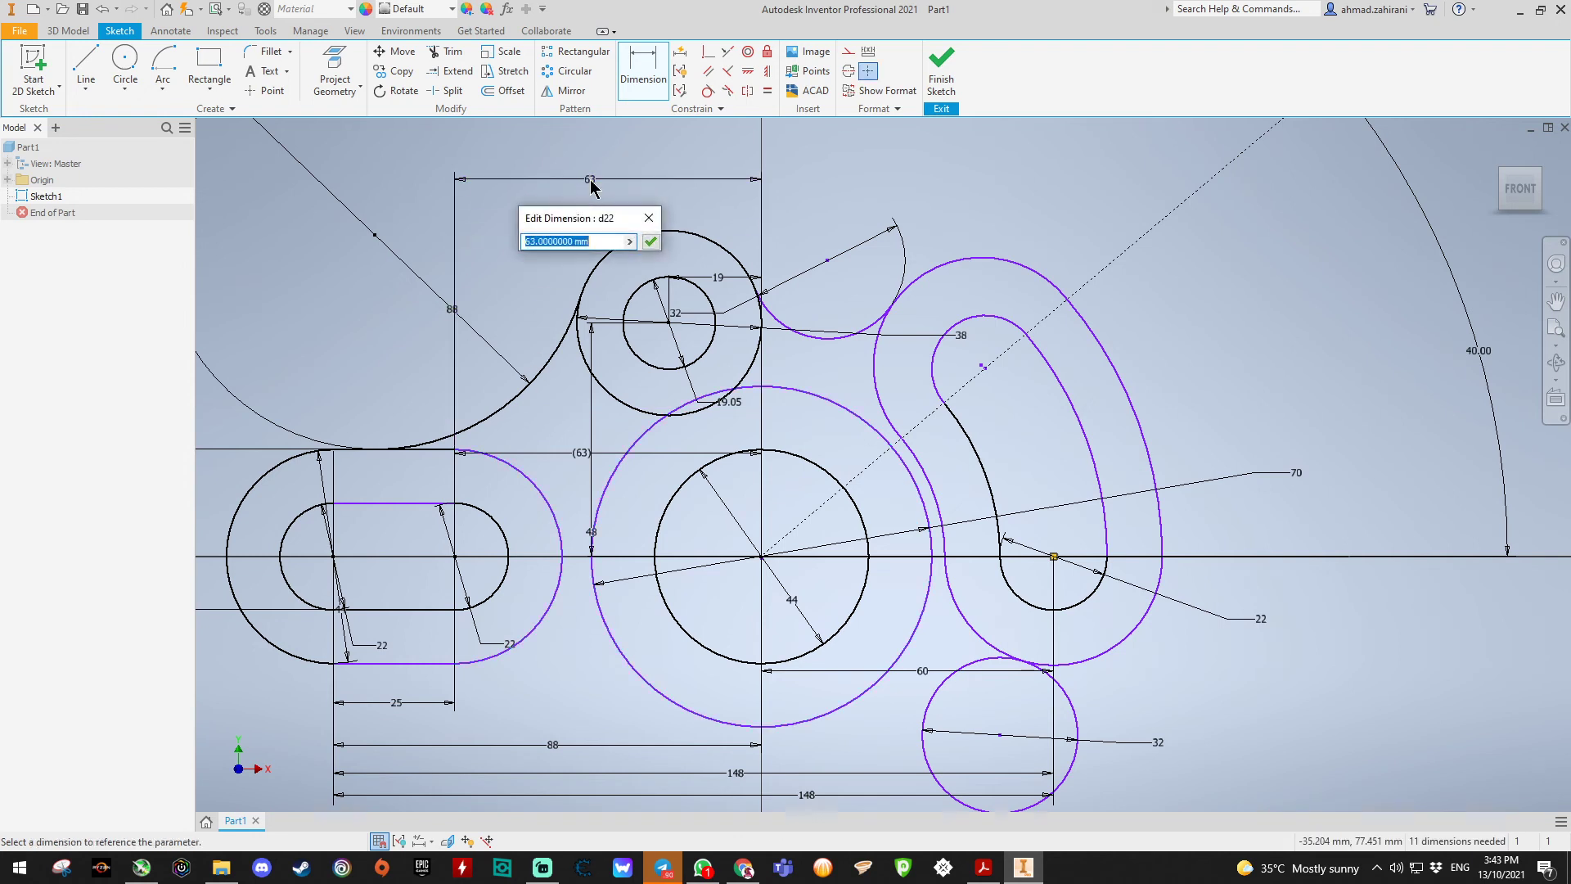
click(651, 242)
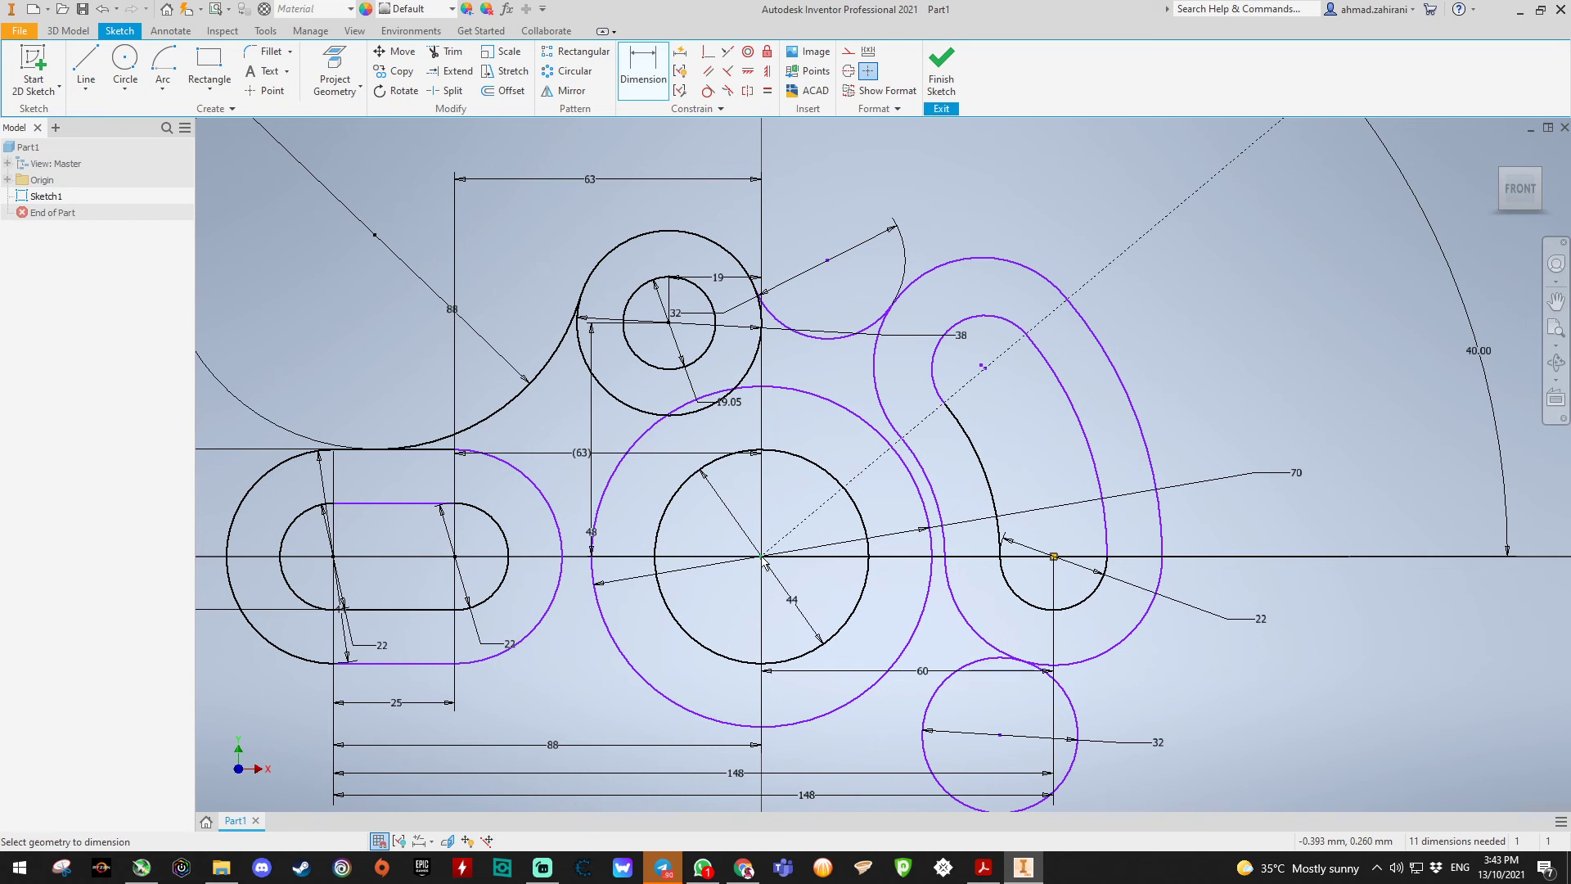
Step: Add a horizontal dimension between the 70 mm circle and the curved slot's upper outer end arc, keeping the proposed value
click(790, 725)
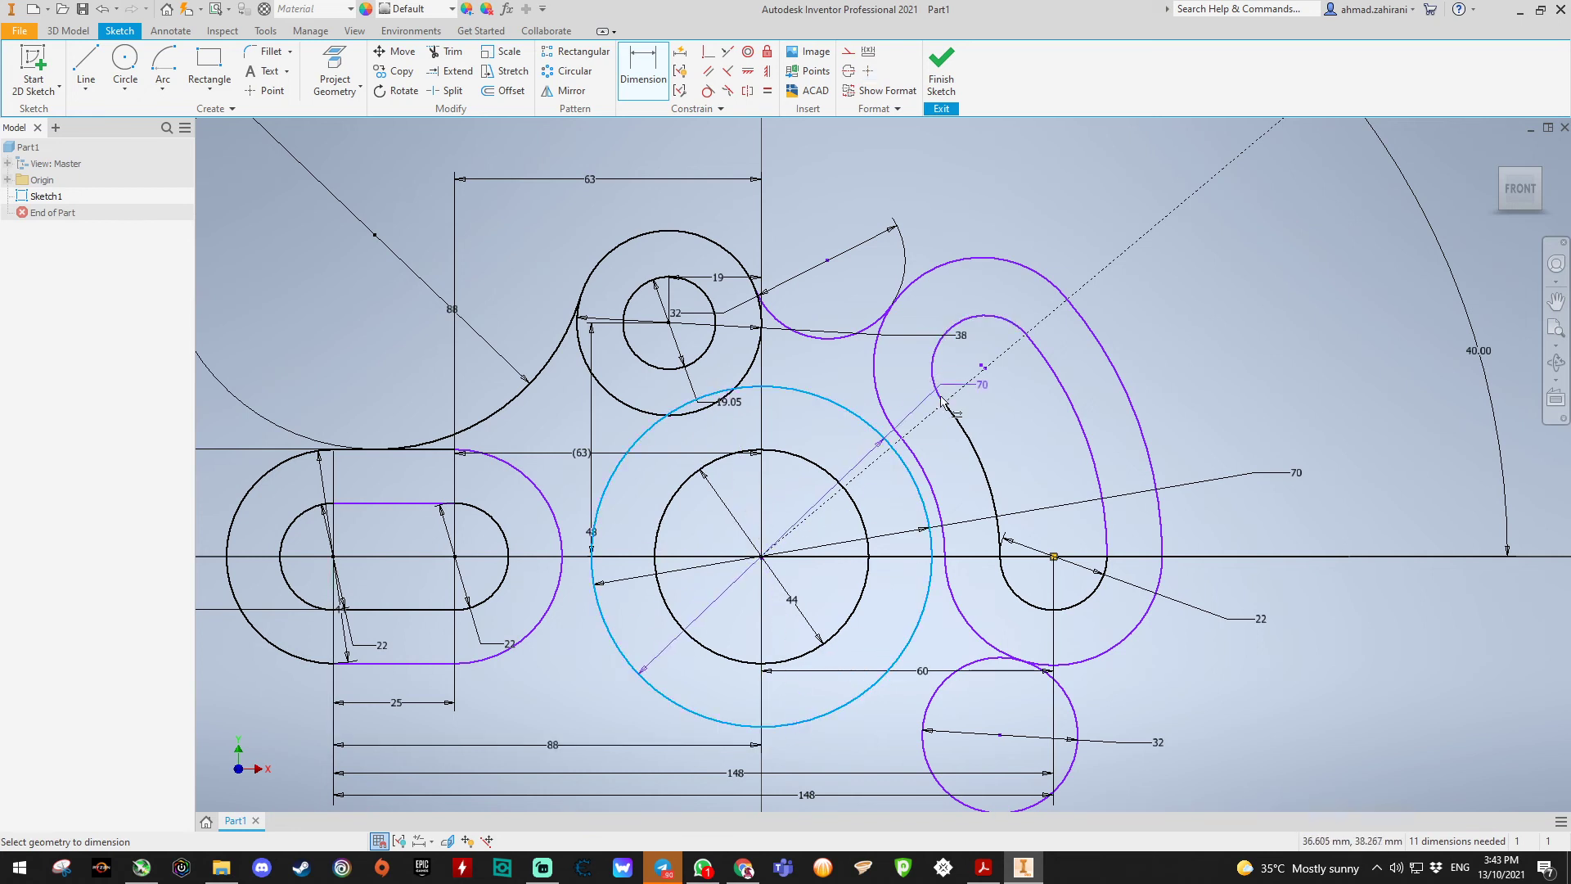
click(918, 276)
click(861, 176)
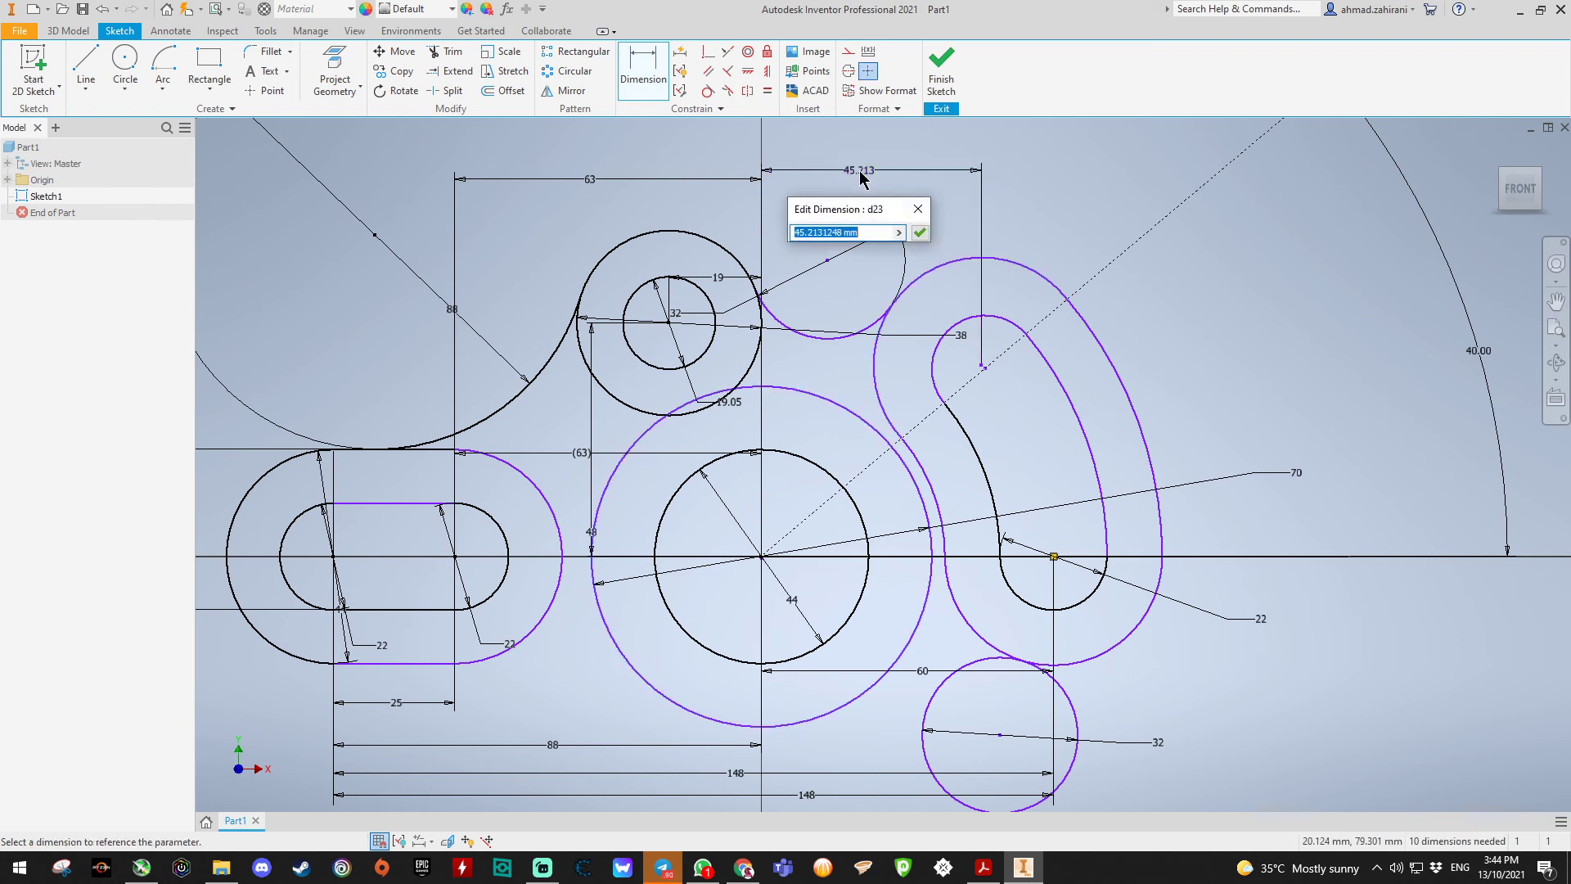
click(920, 234)
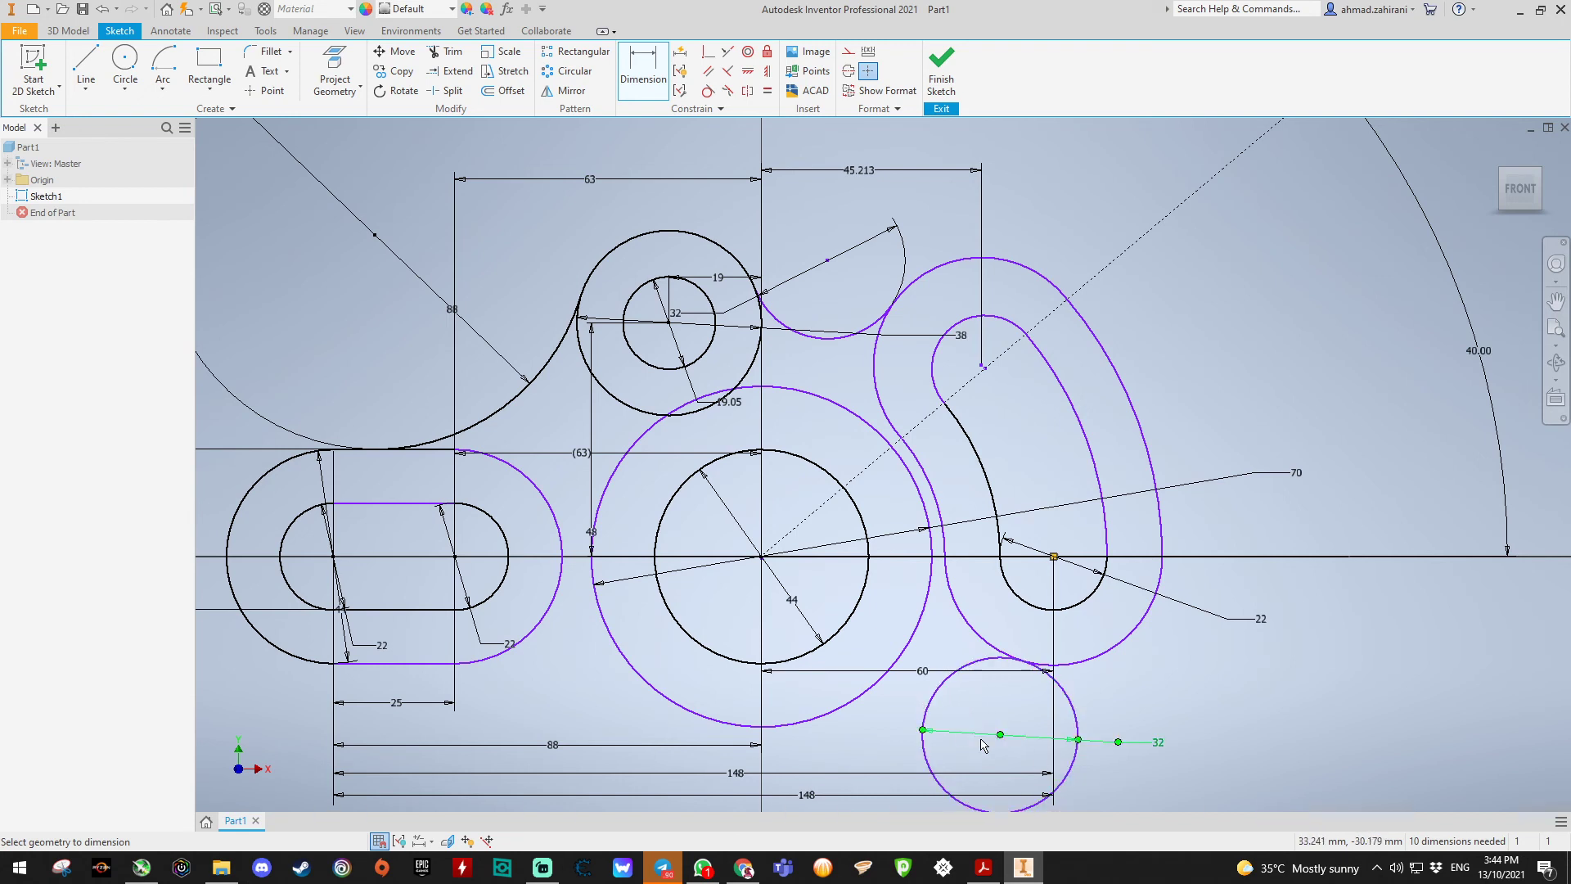
Step: Make the 32 mm circle tangent to the 70 mm circle
click(708, 90)
click(945, 694)
click(900, 669)
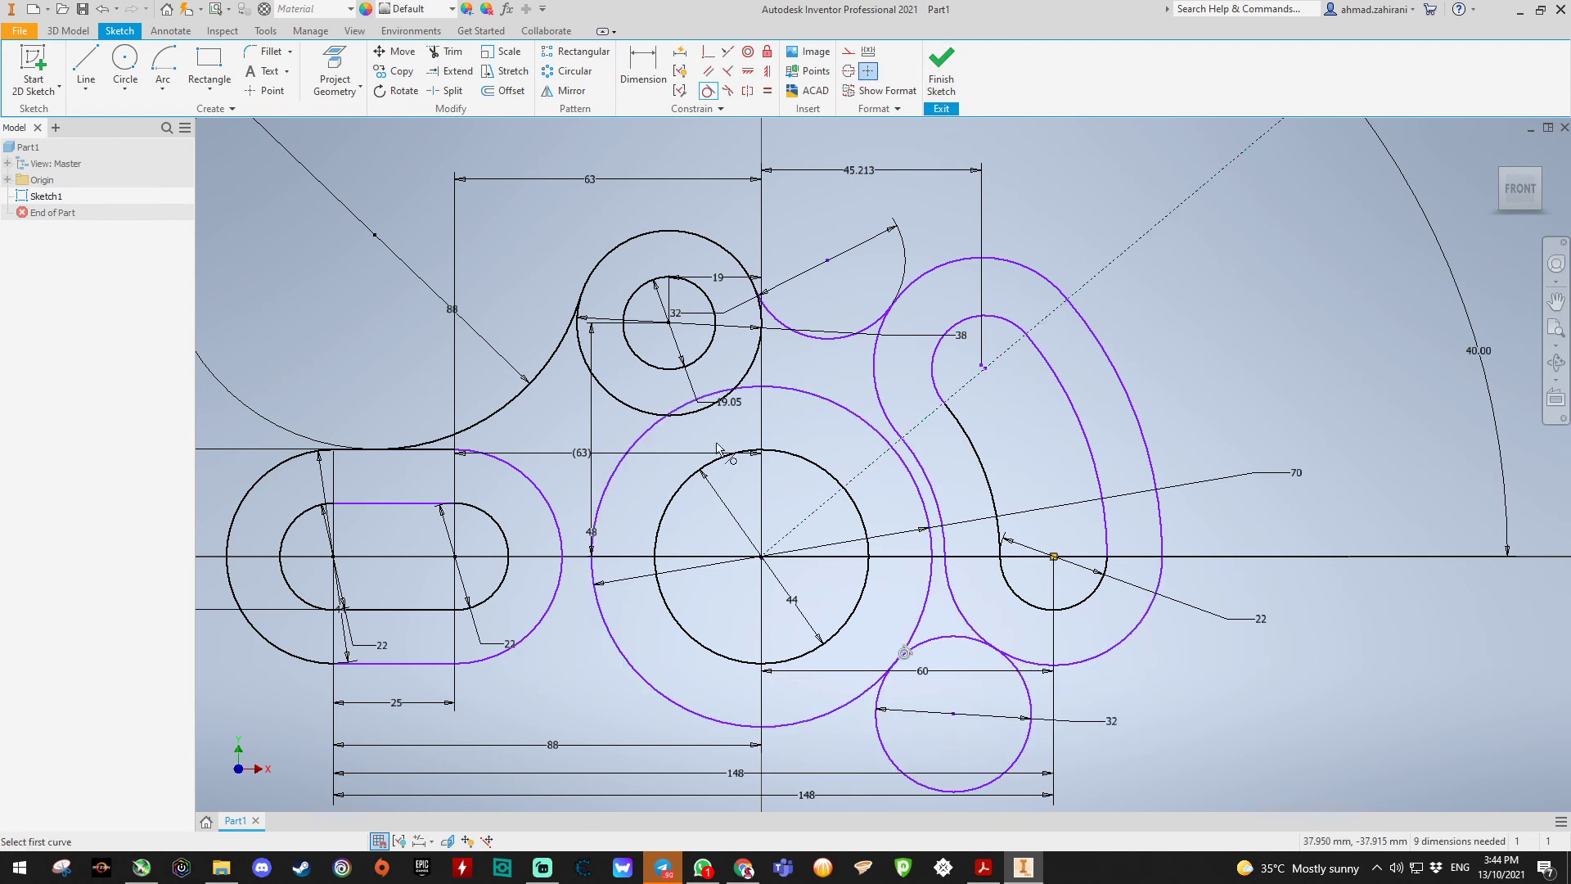
Step: Trim away the lower part of the 32 mm circle and the side and upper portions of the 70 mm circle, keeping the lower outline arcs
click(442, 54)
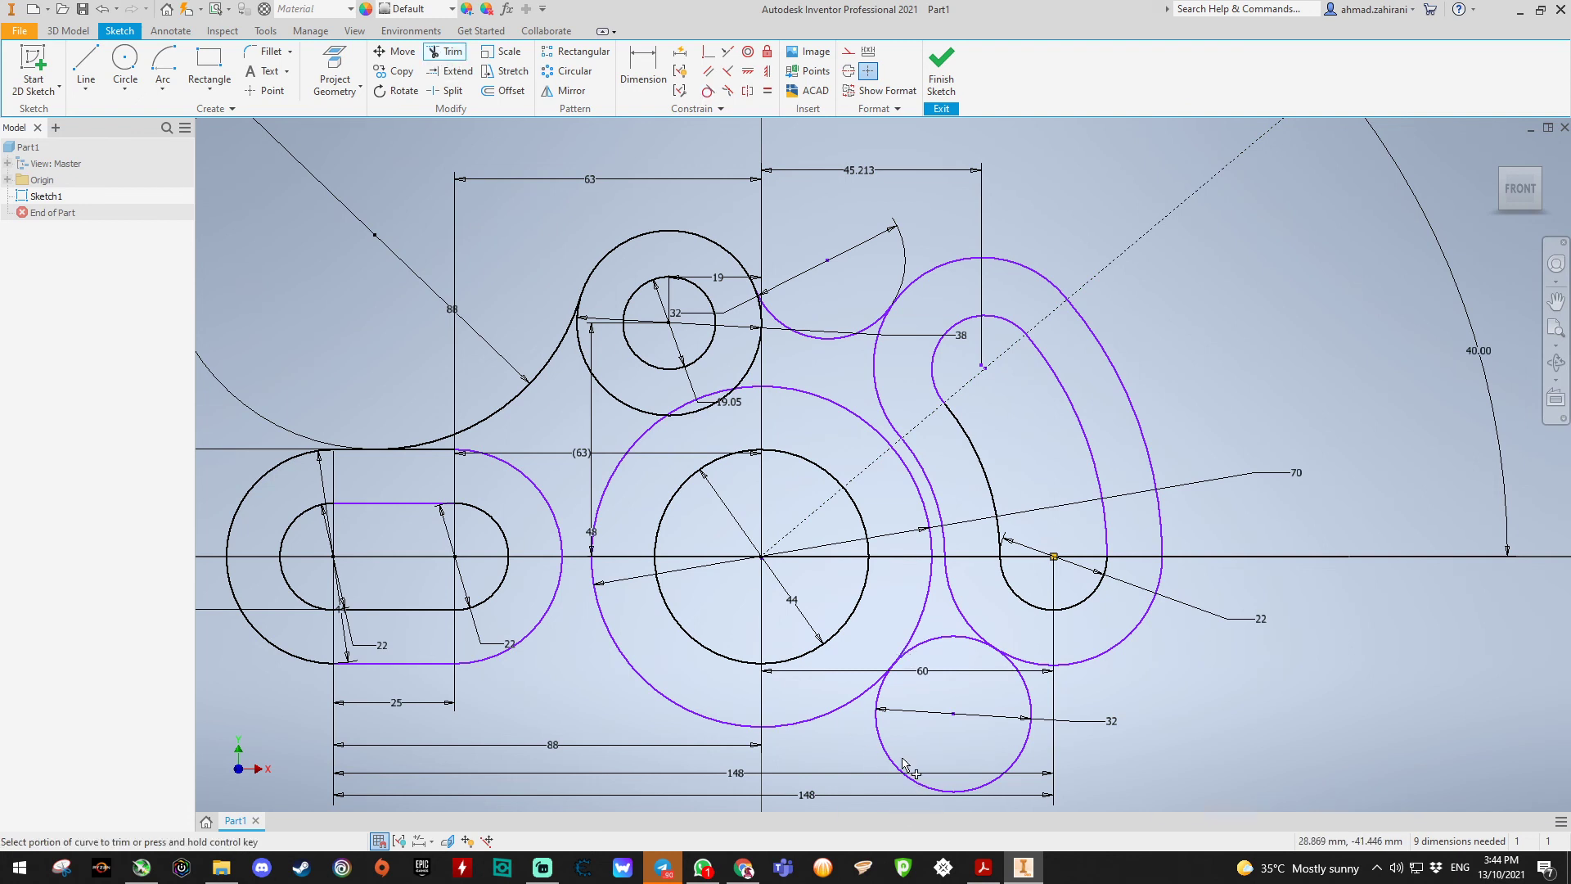
click(905, 773)
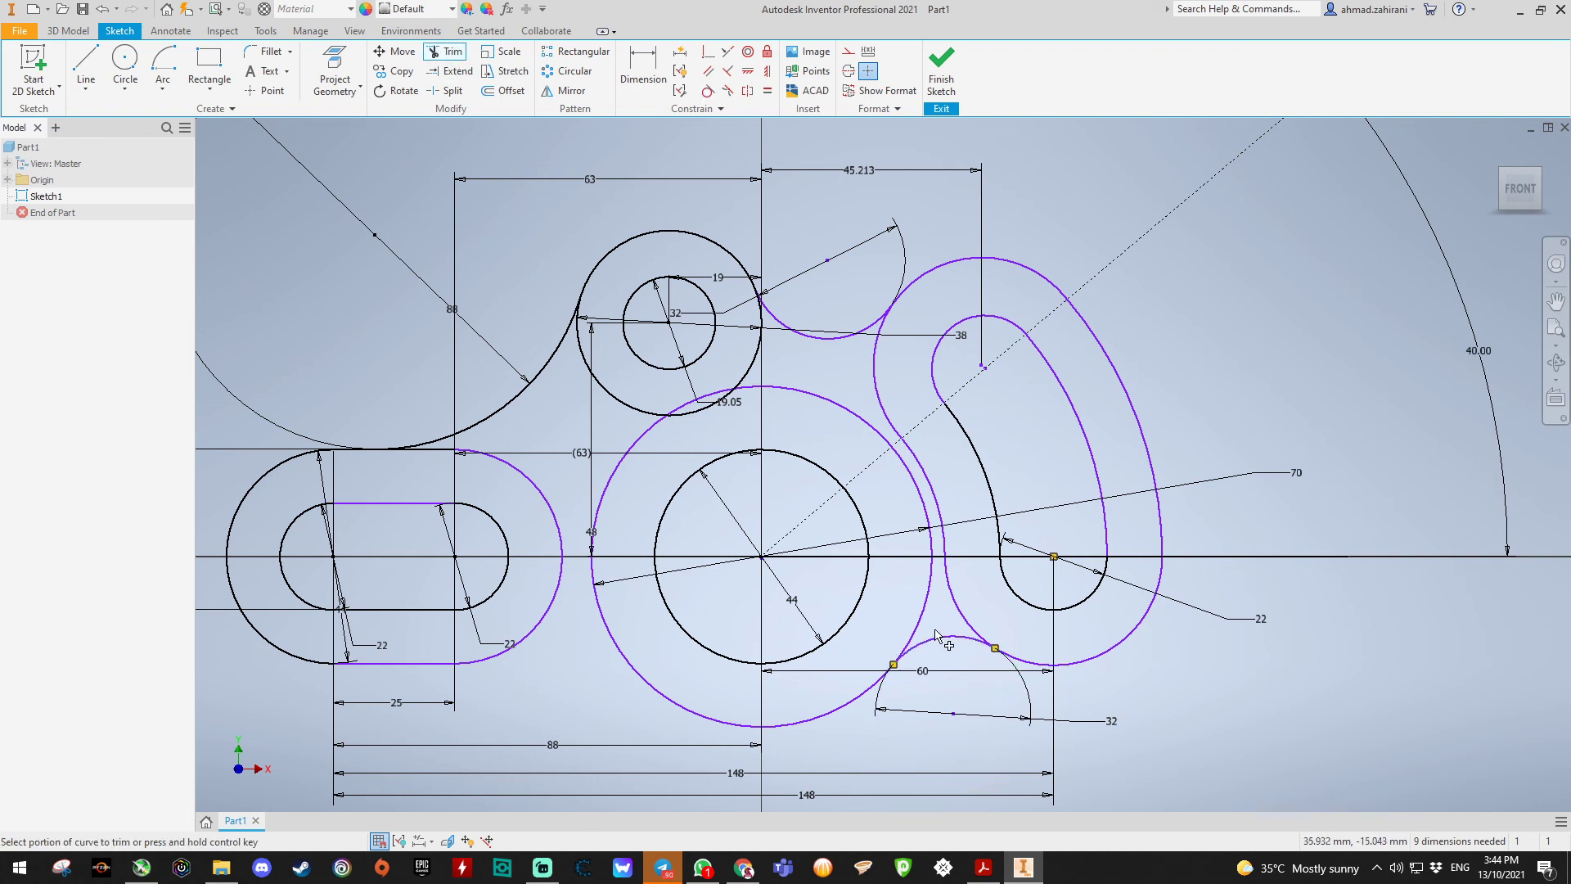
click(928, 598)
click(924, 515)
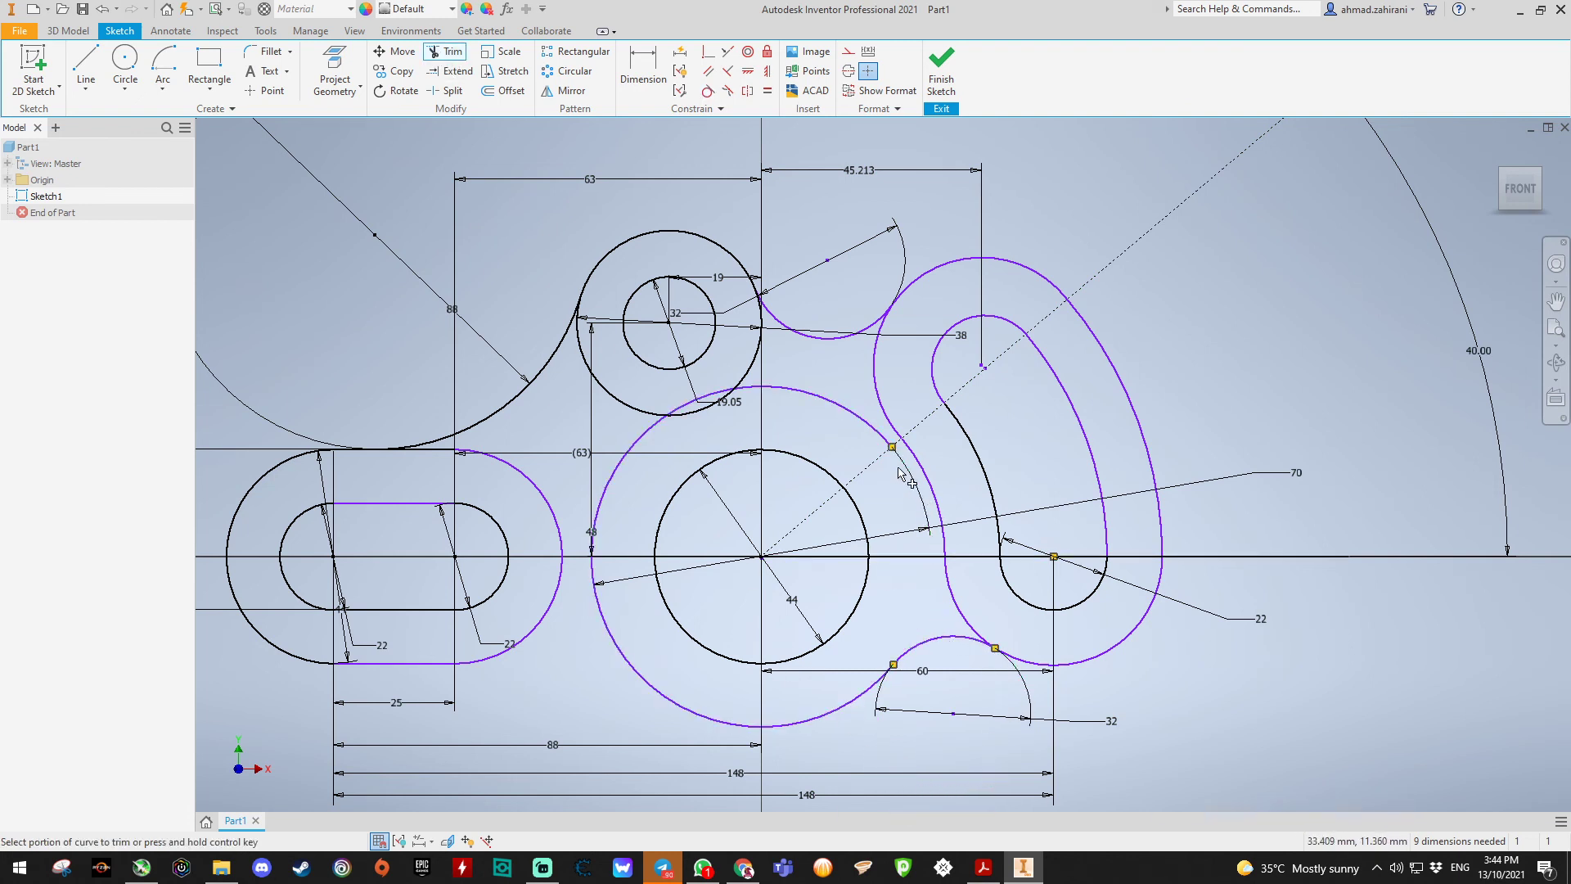
click(869, 425)
click(709, 401)
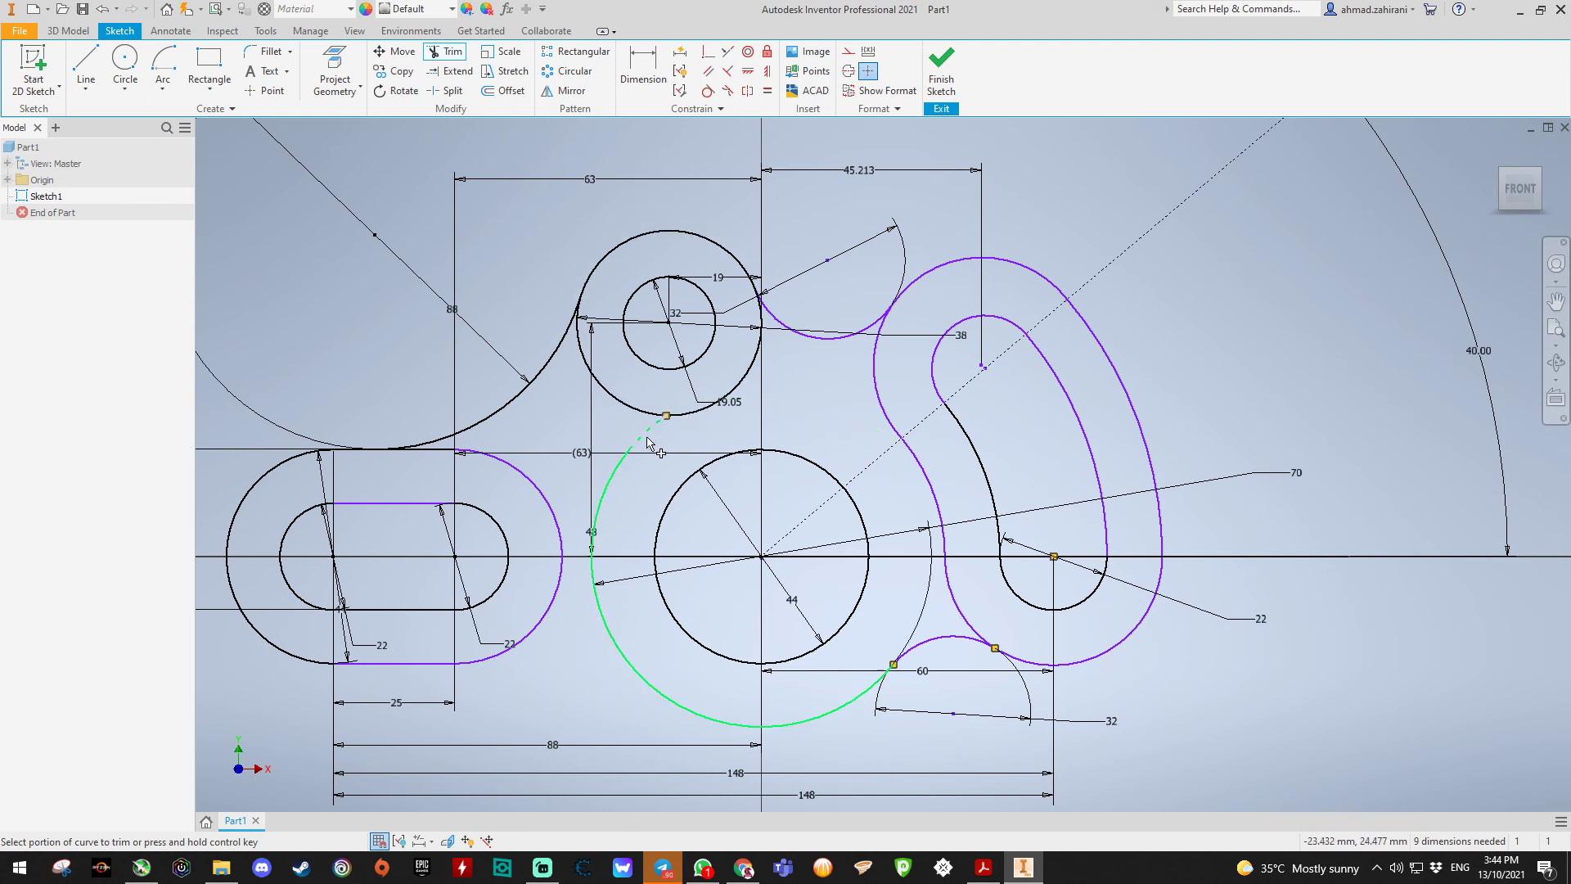
click(594, 536)
click(594, 581)
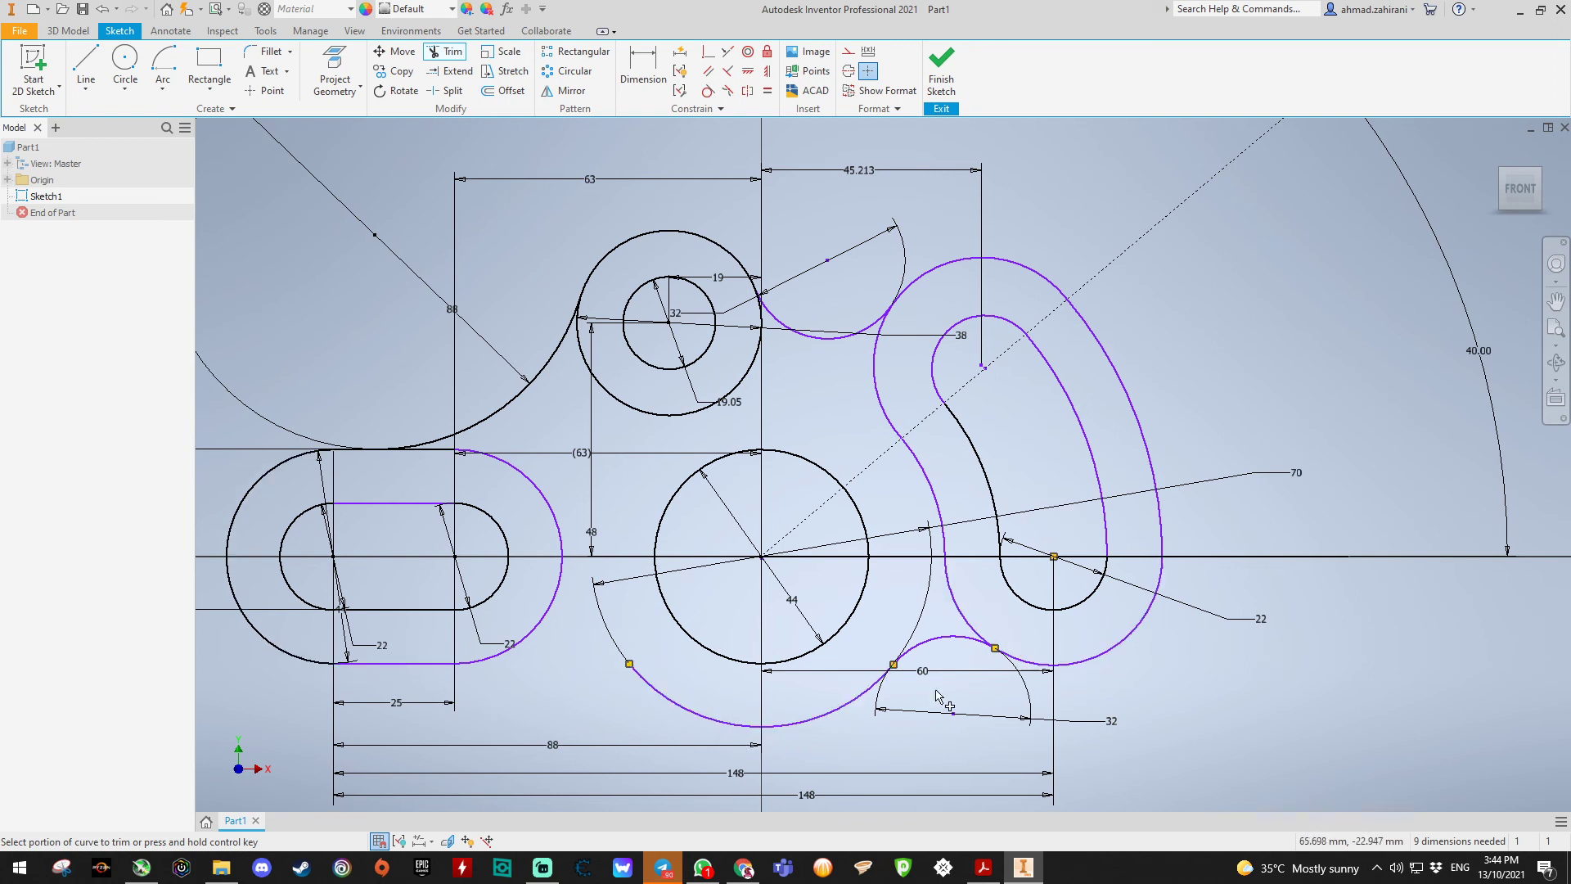
Step: Draw a sloping line about 115 mm long below the straight slot and the 70 mm arc, descending toward the arc's side
click(1516, 197)
scroll(745, 640, down, 6)
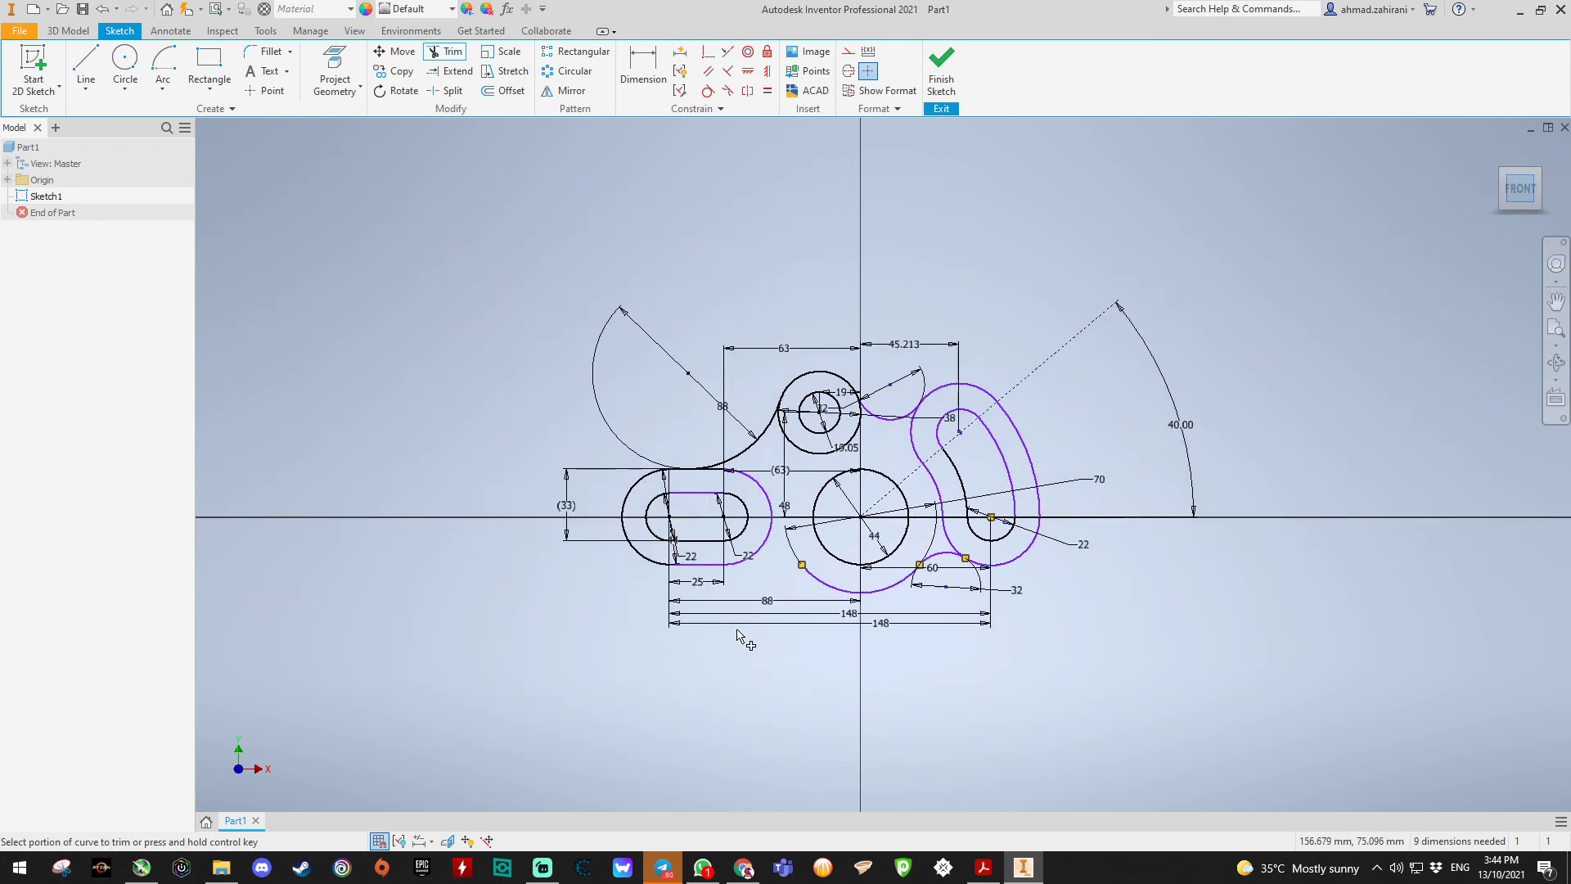
scroll(746, 678, up, 3)
scroll(758, 622, up, 3)
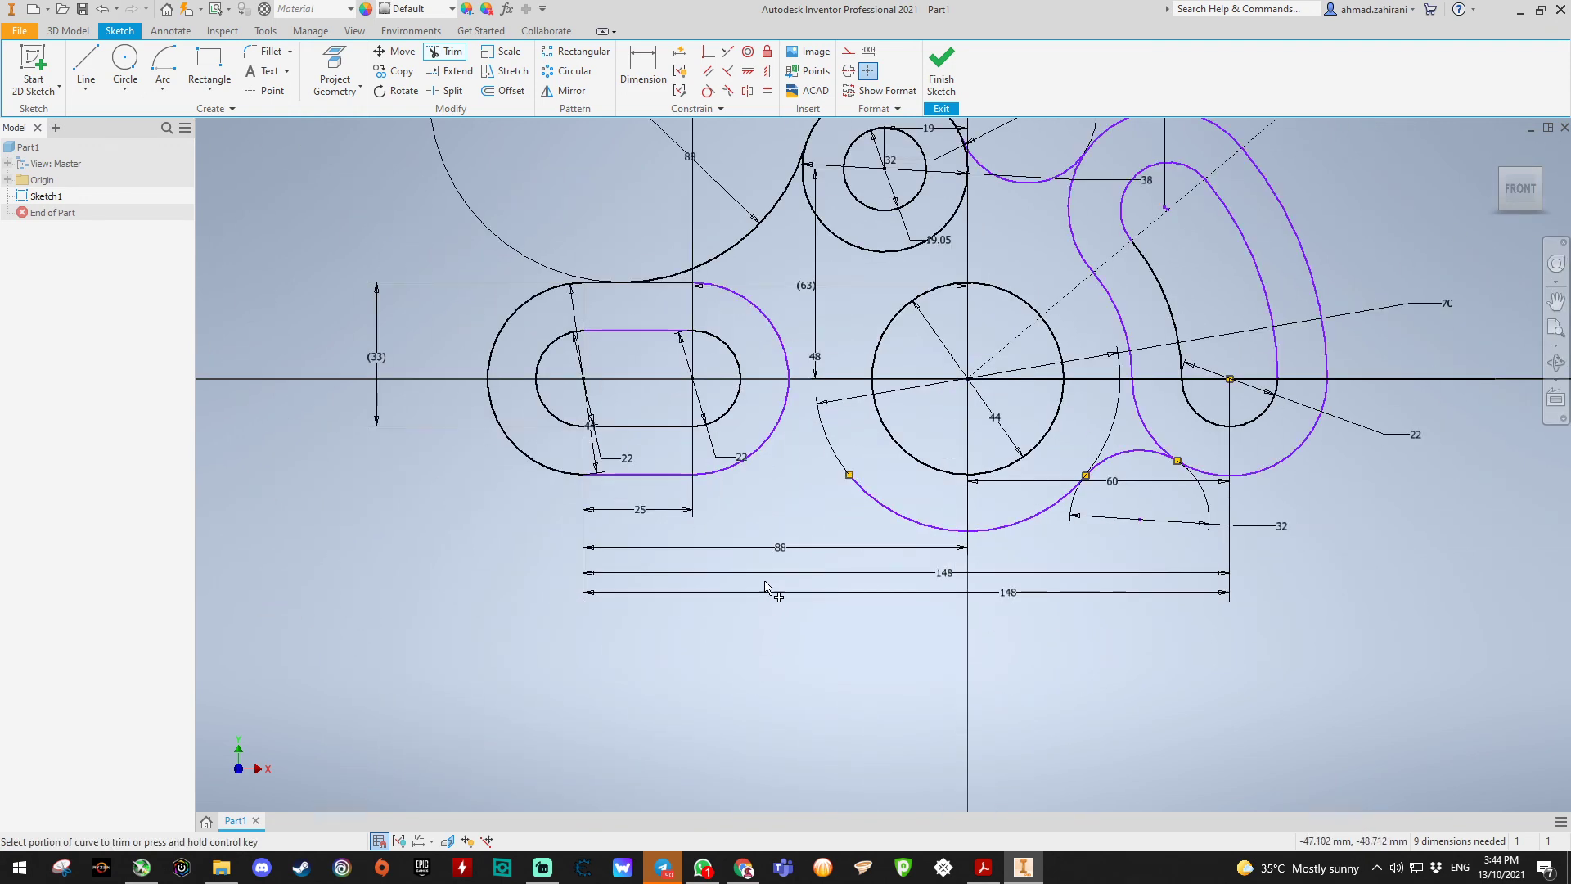
click(86, 65)
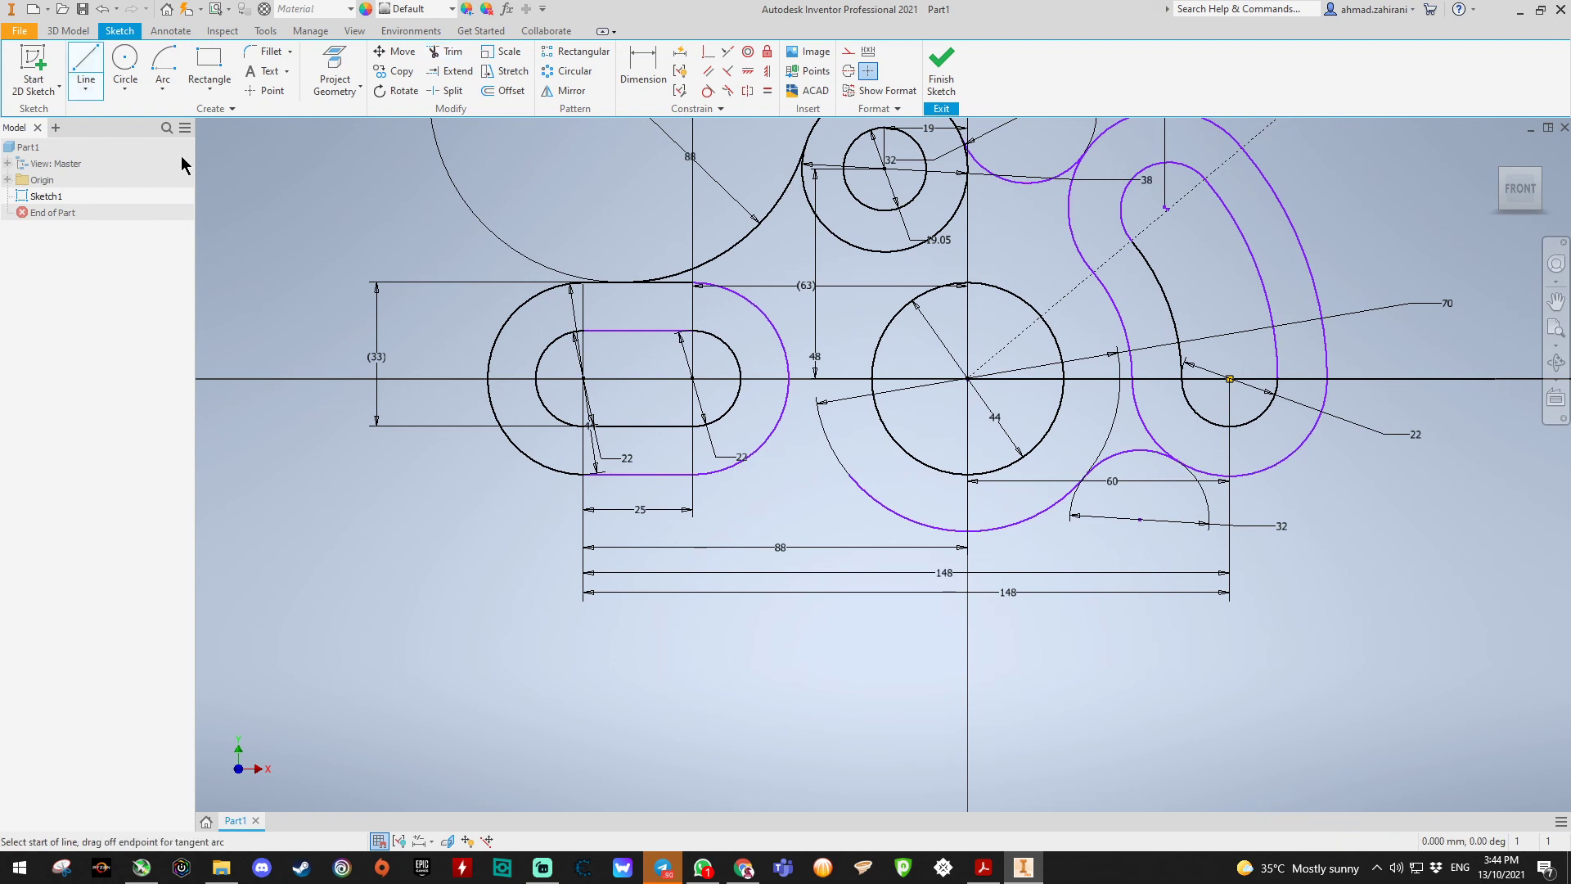
click(468, 538)
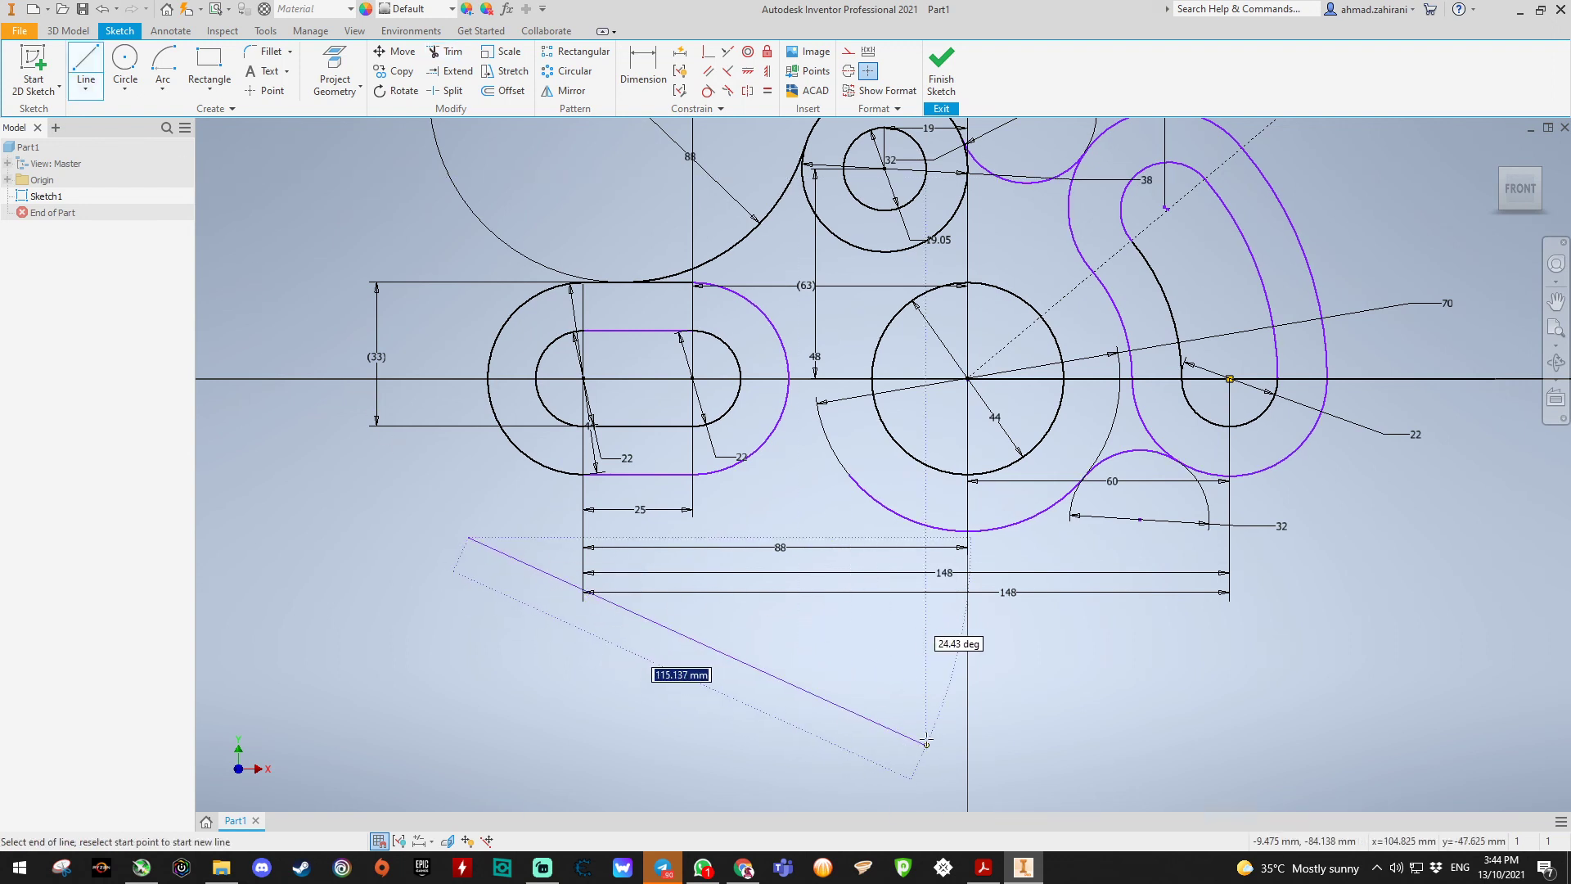
click(933, 710)
key(Escape)
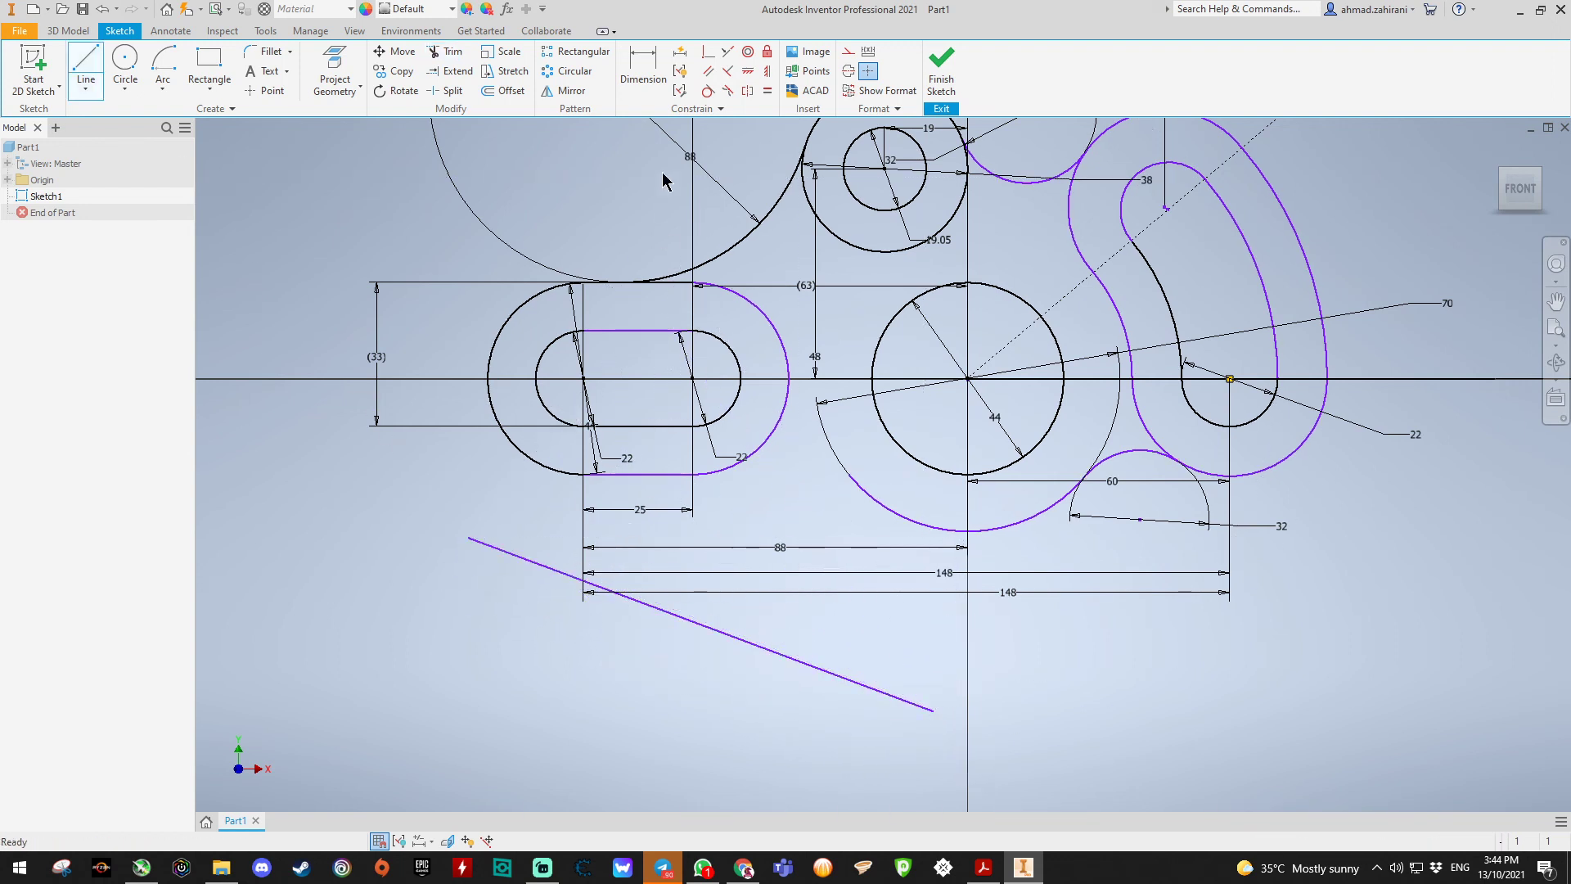
Step: Make the sloping line tangent to the 70 mm arc and to the straight slot's outer end arc farthest from the 44 mm circle
click(711, 93)
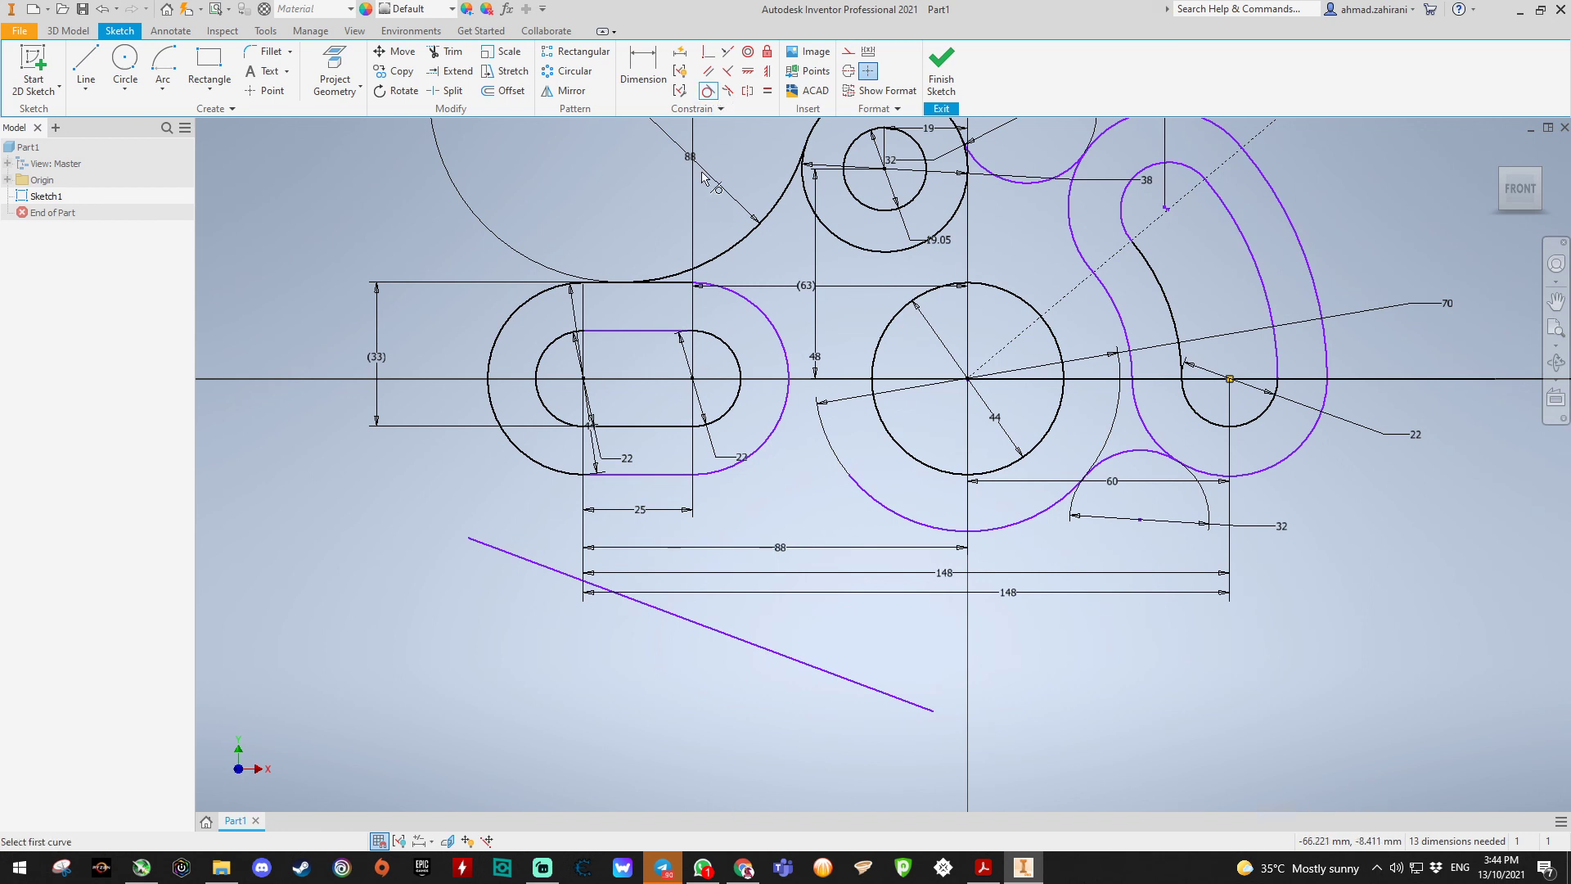
click(696, 622)
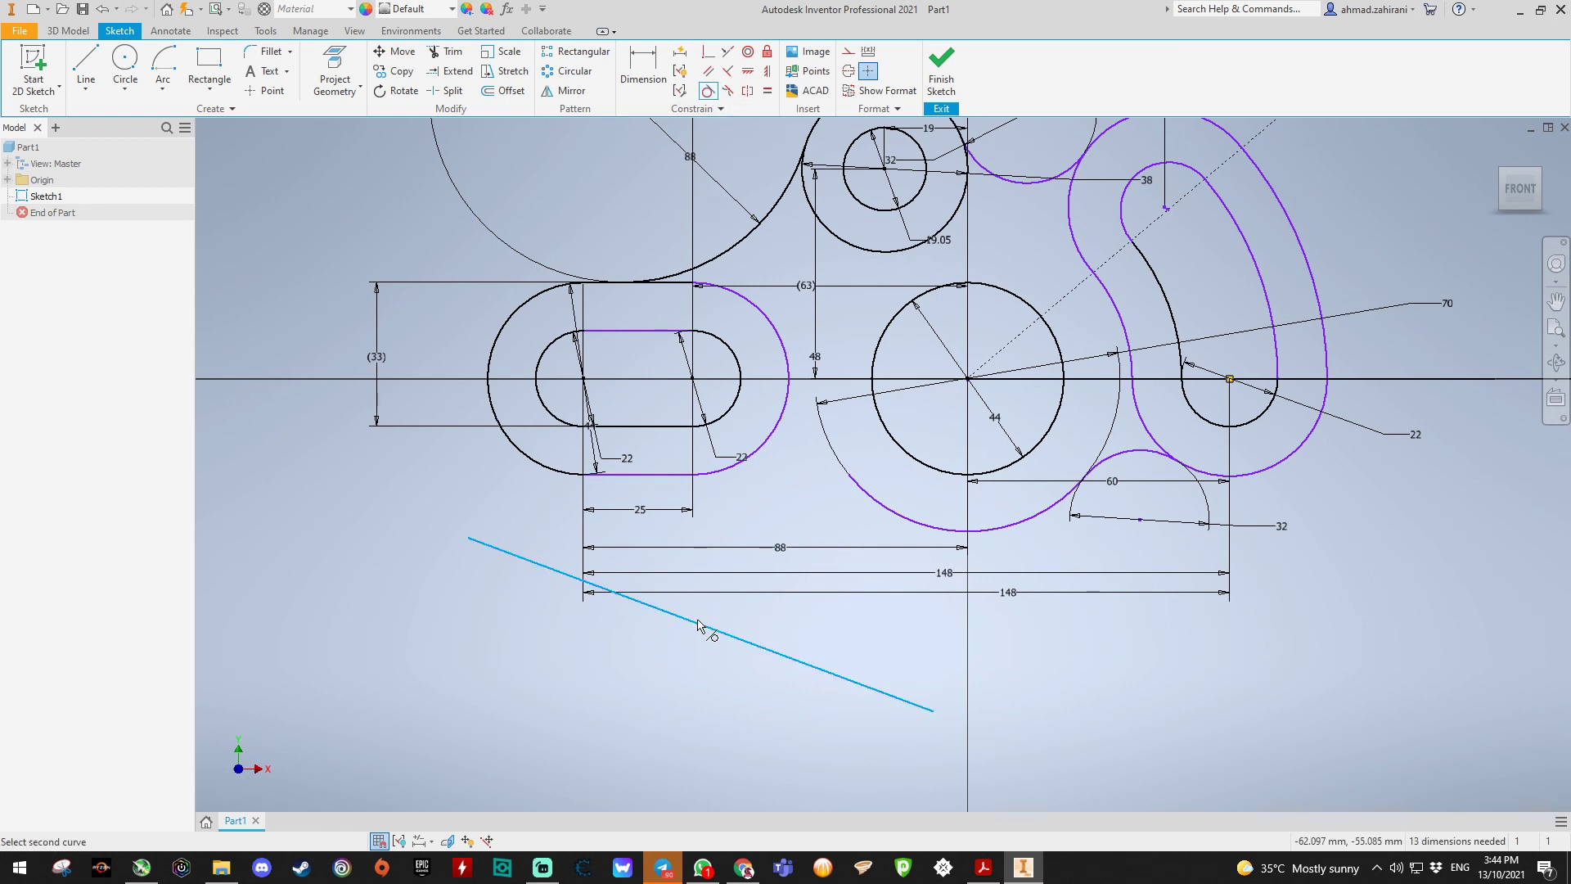
click(908, 521)
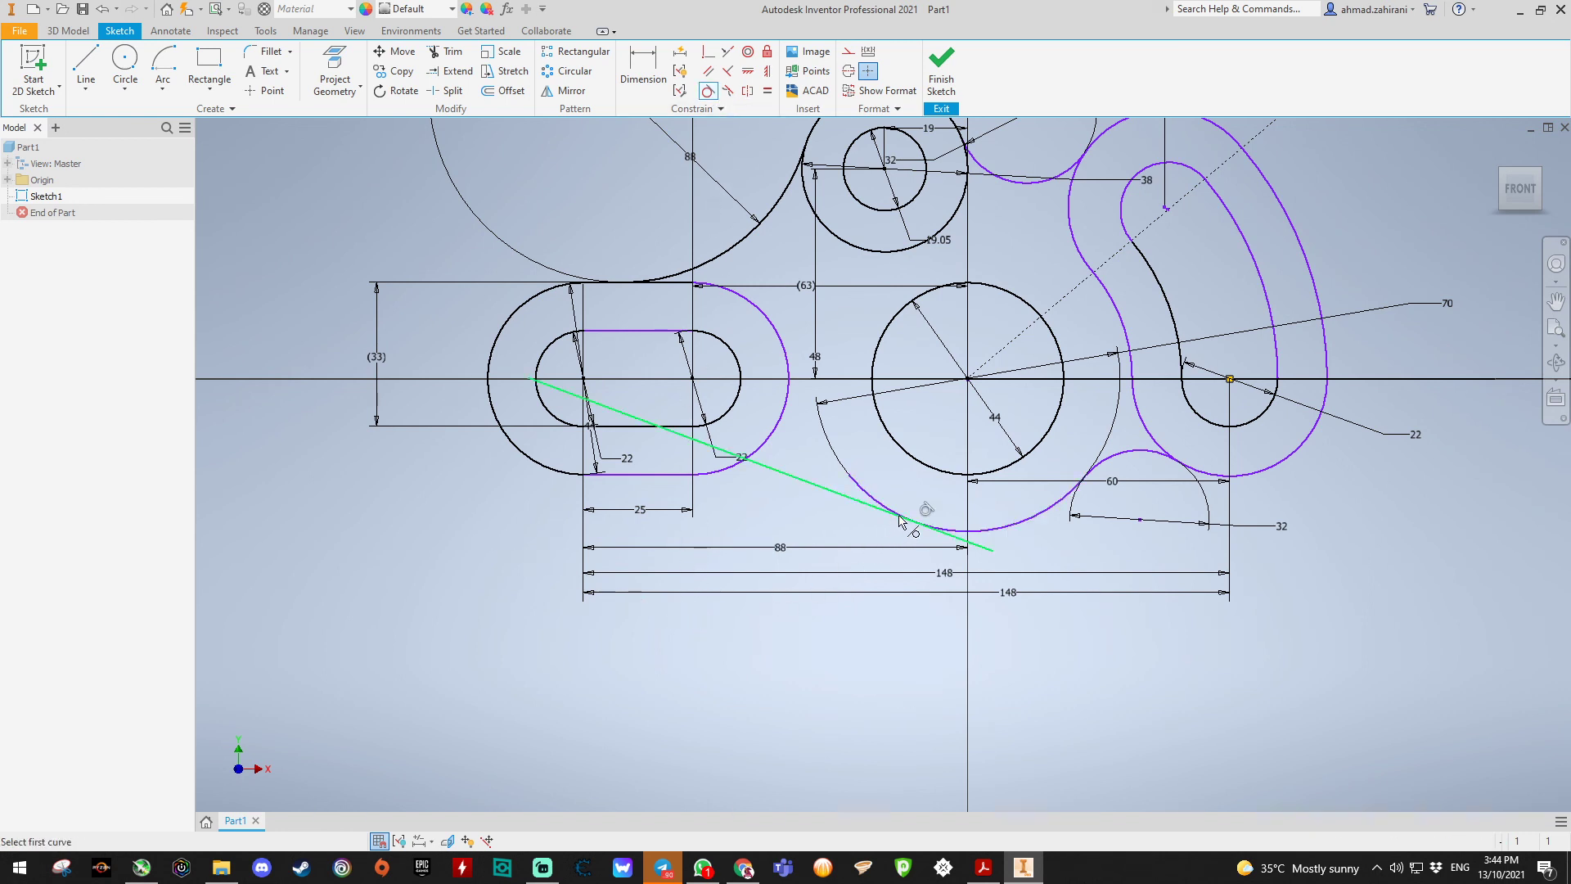
click(594, 403)
click(559, 469)
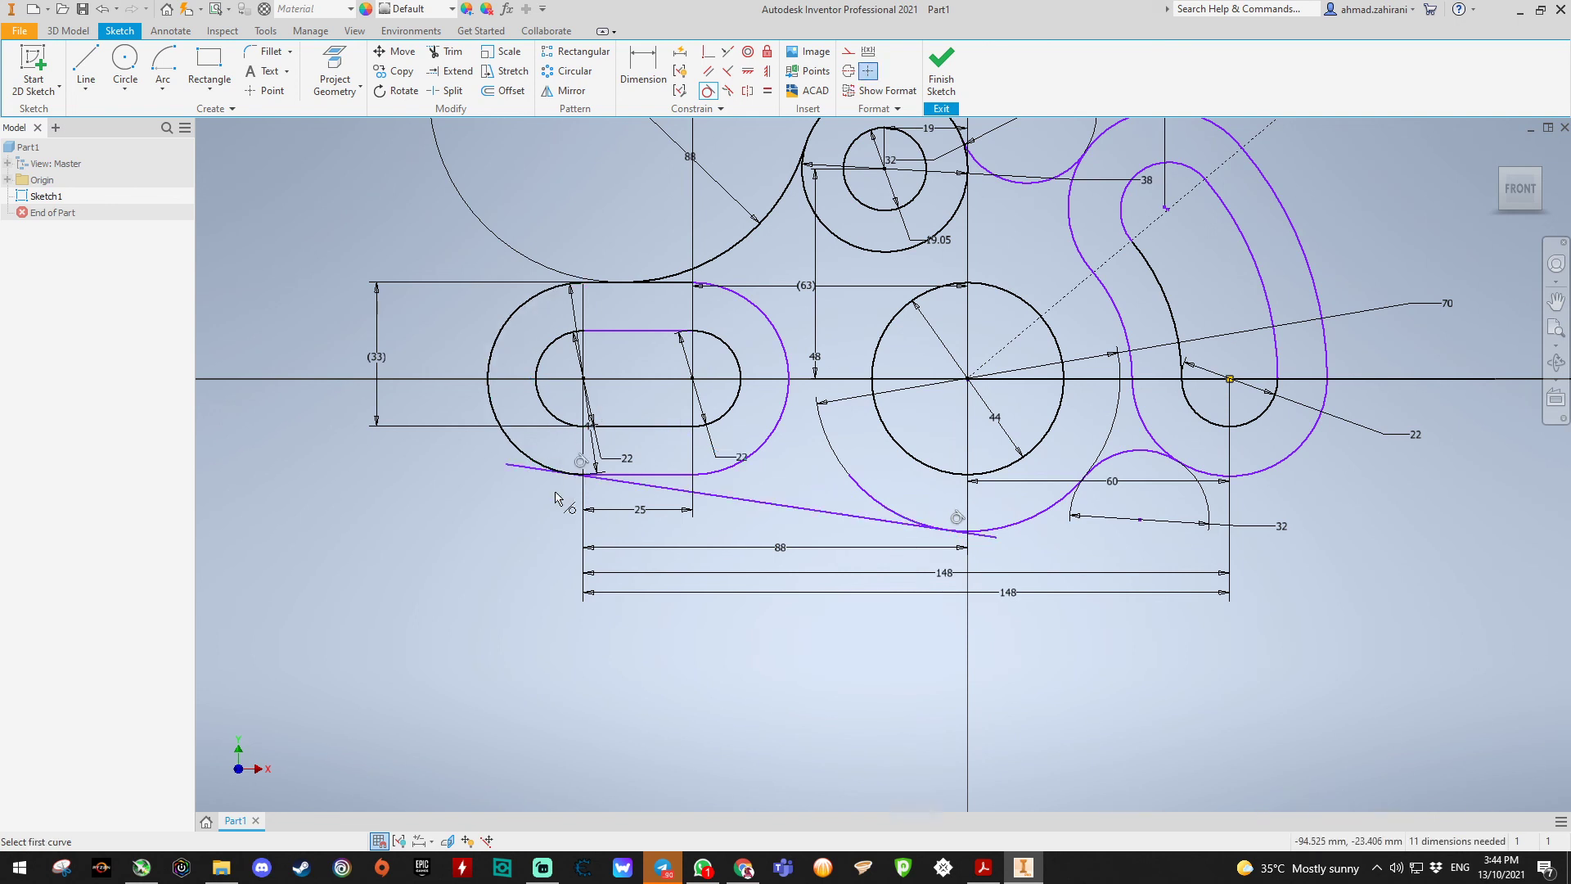
Step: Trim both overhanging ends of the tangent line and the leftover 70 mm arc above its tangent point
scroll(575, 489, up, 8)
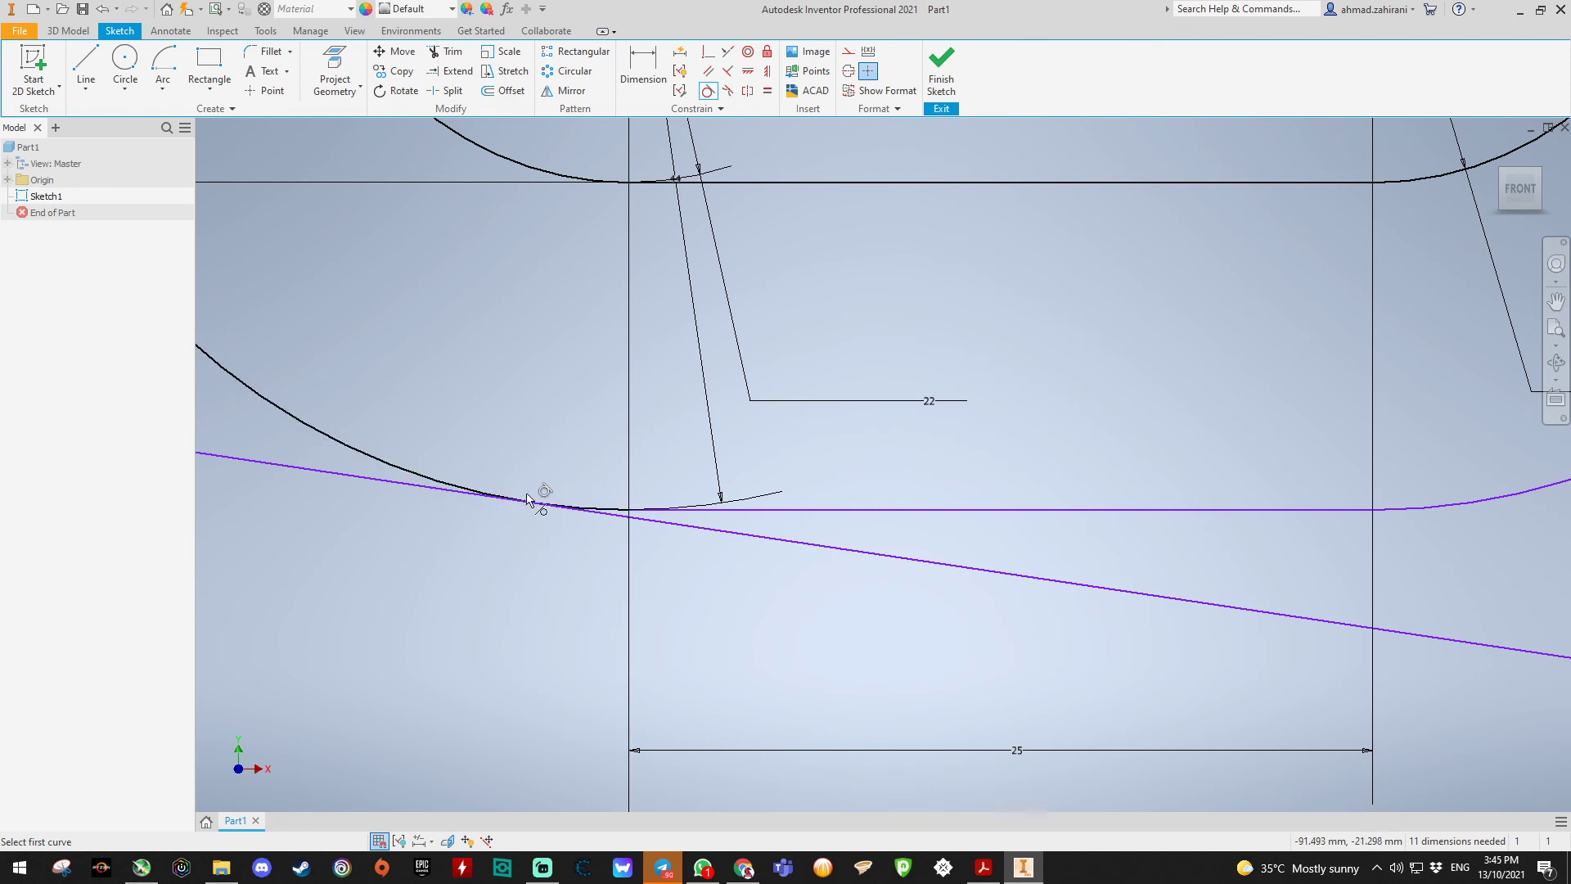
scroll(543, 501, down, 5)
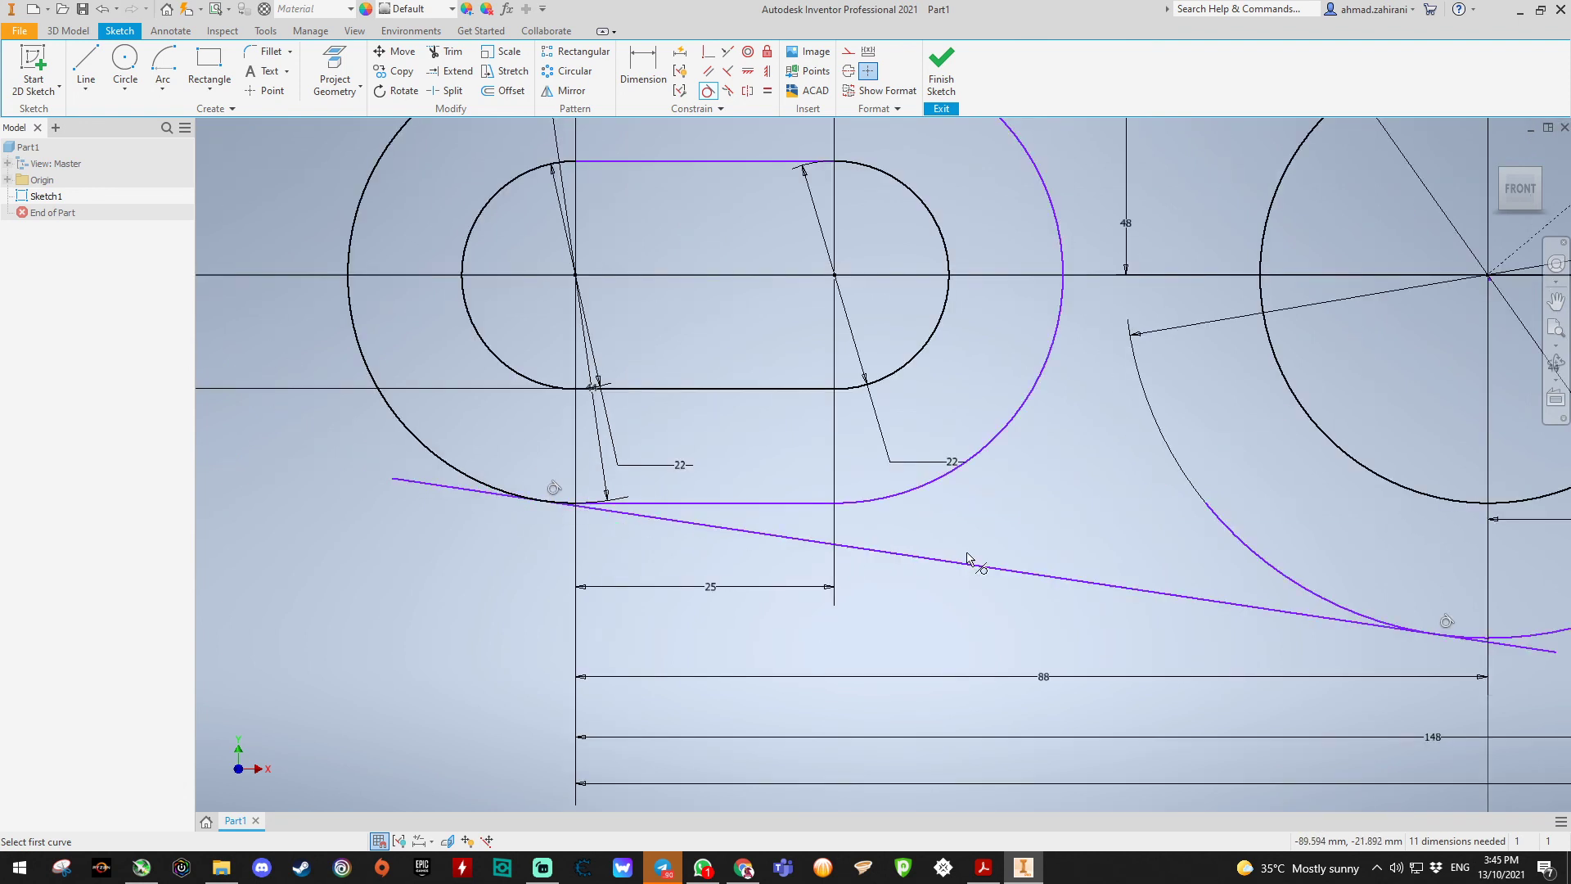
click(448, 51)
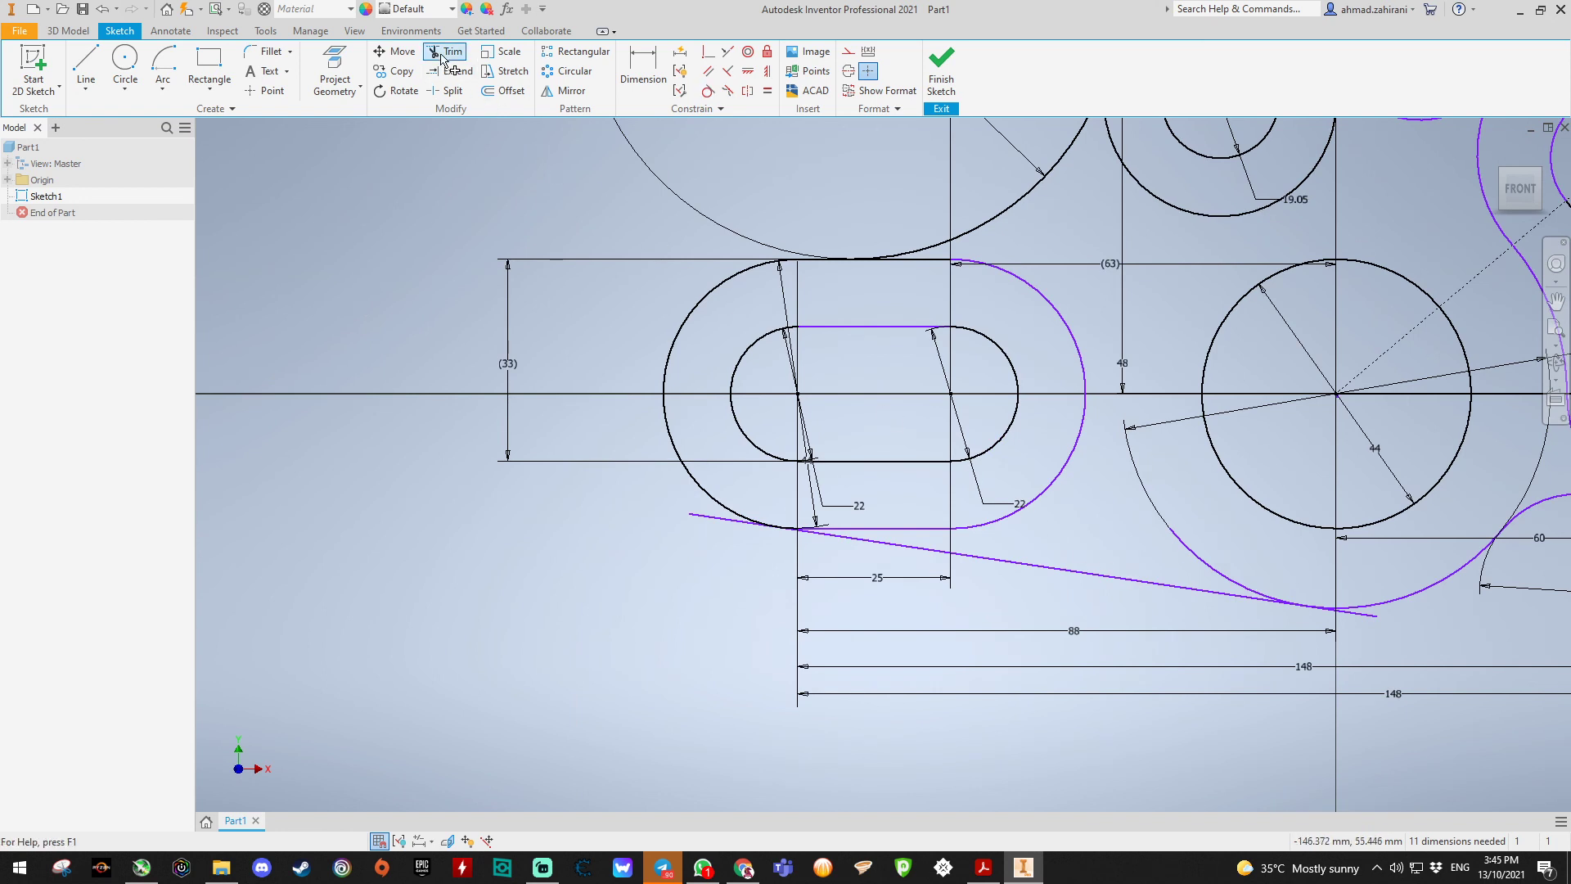
click(722, 524)
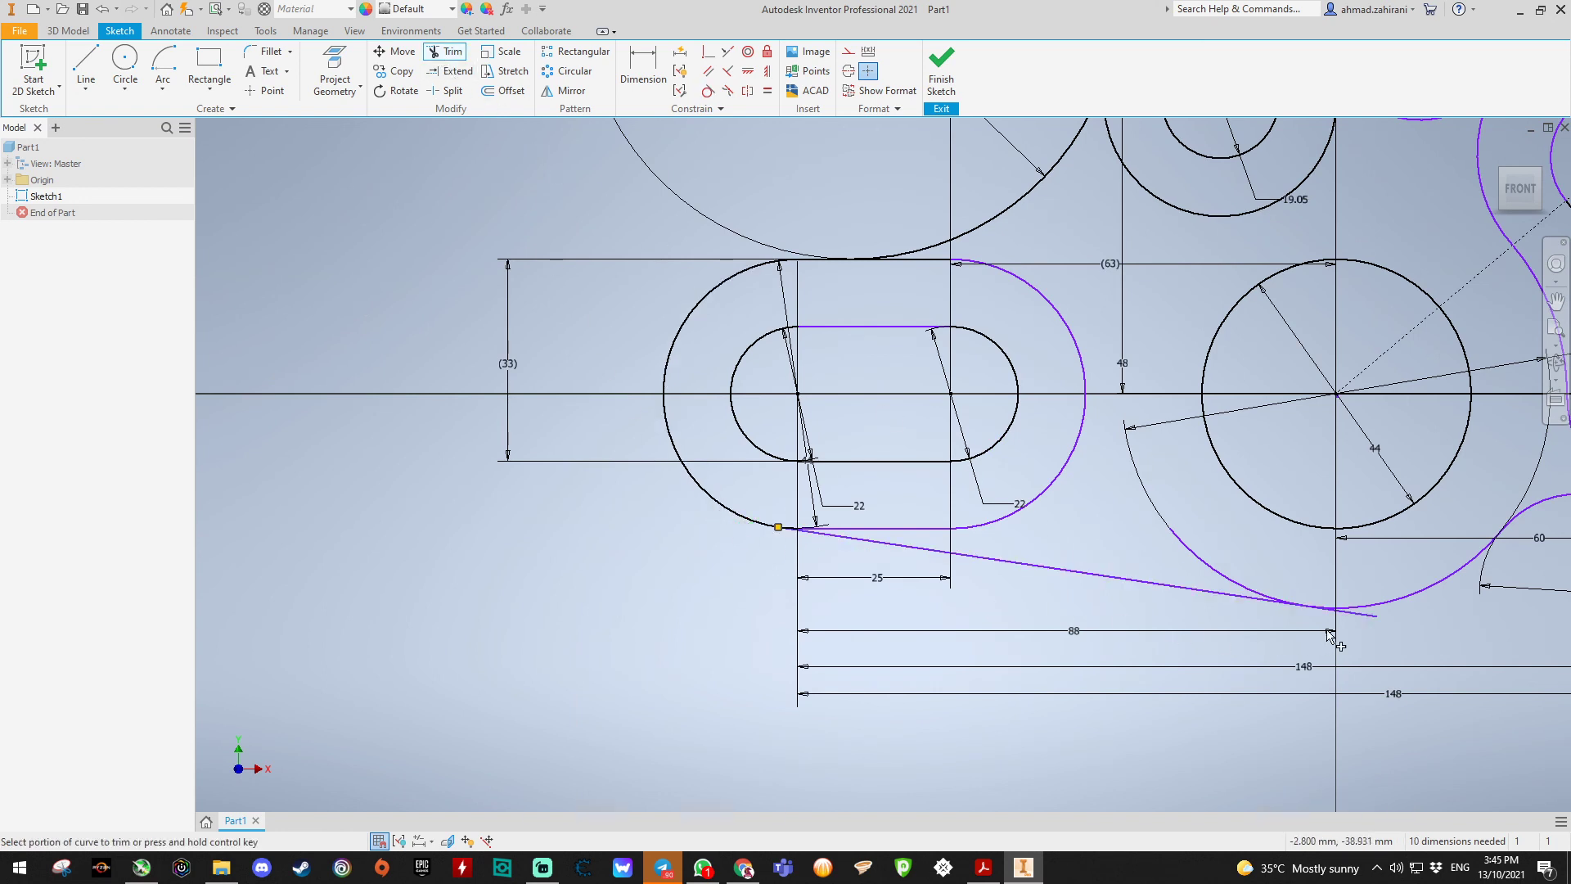
click(1371, 620)
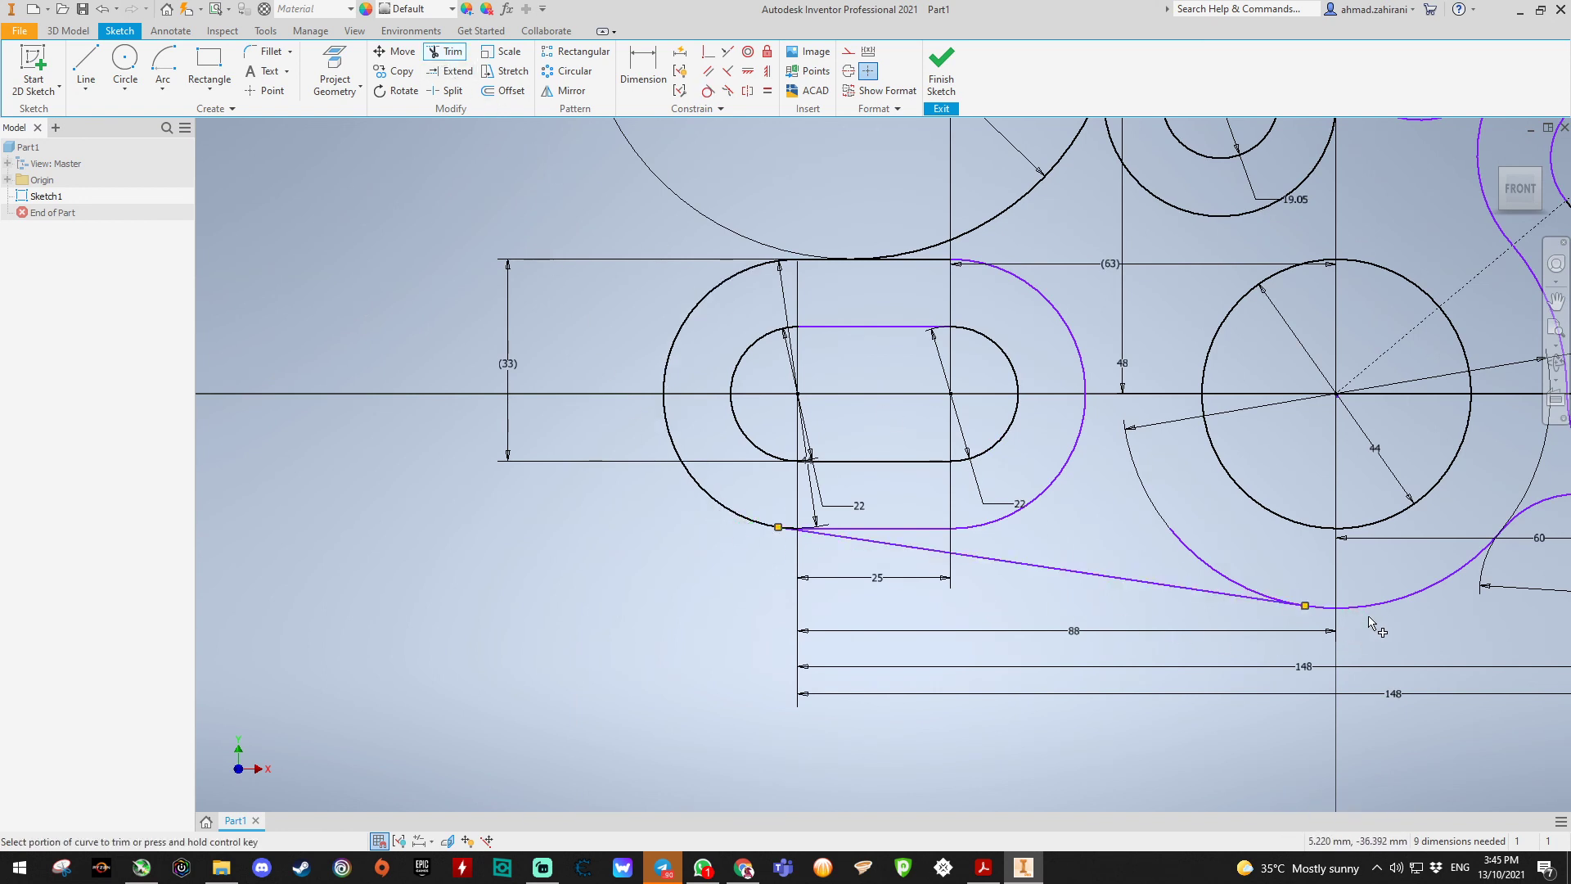
click(1200, 559)
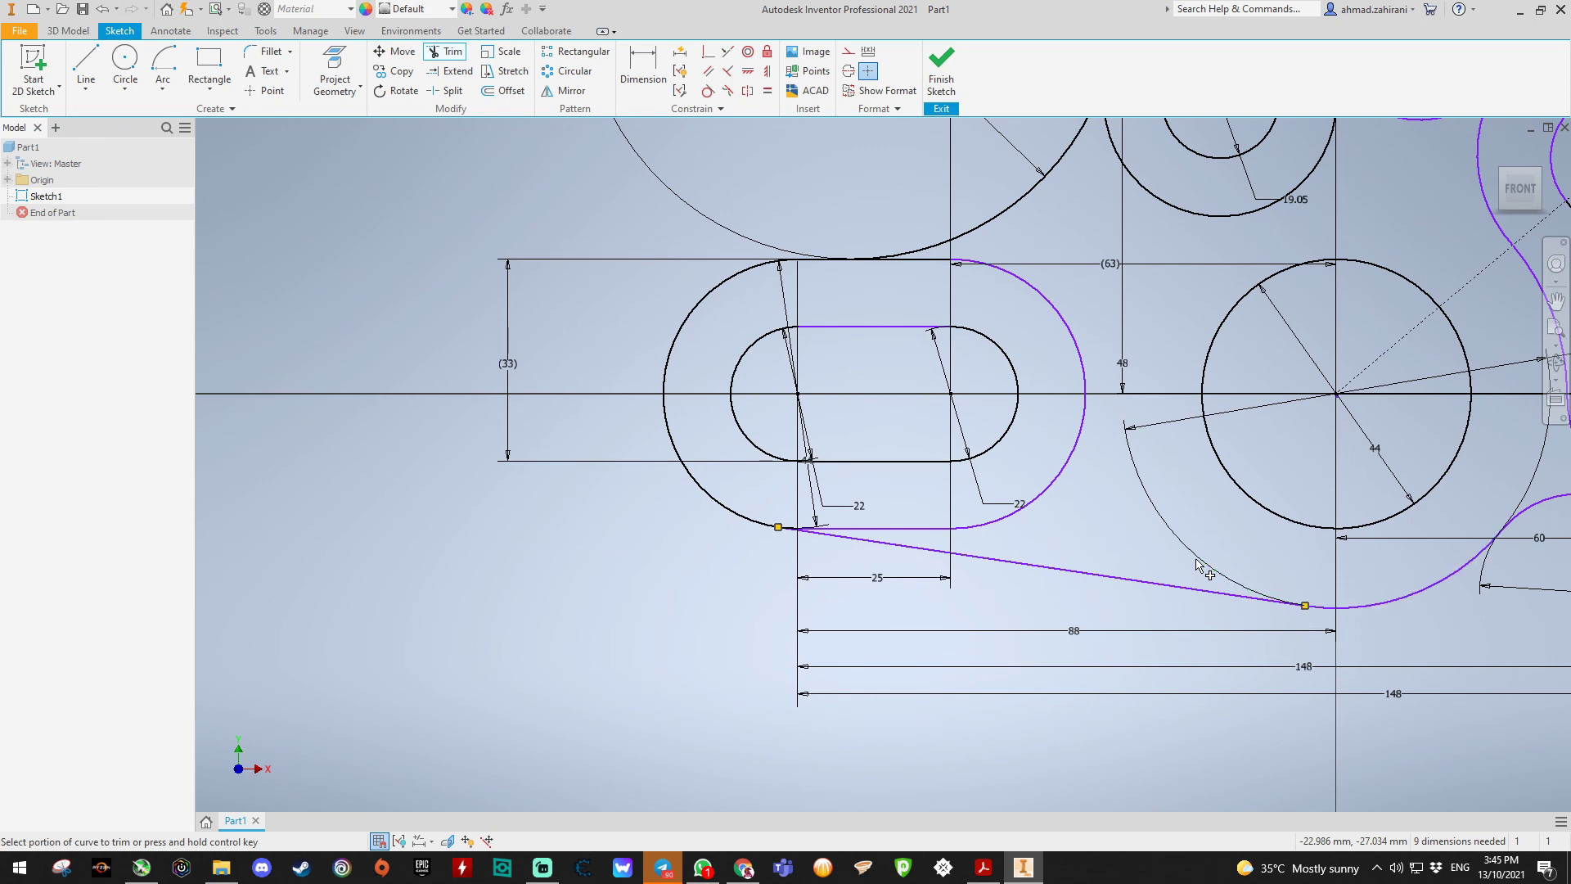
Step: Draw a circle about 33 mm in diameter inside the 44 mm circle, centred on the same point
click(1519, 190)
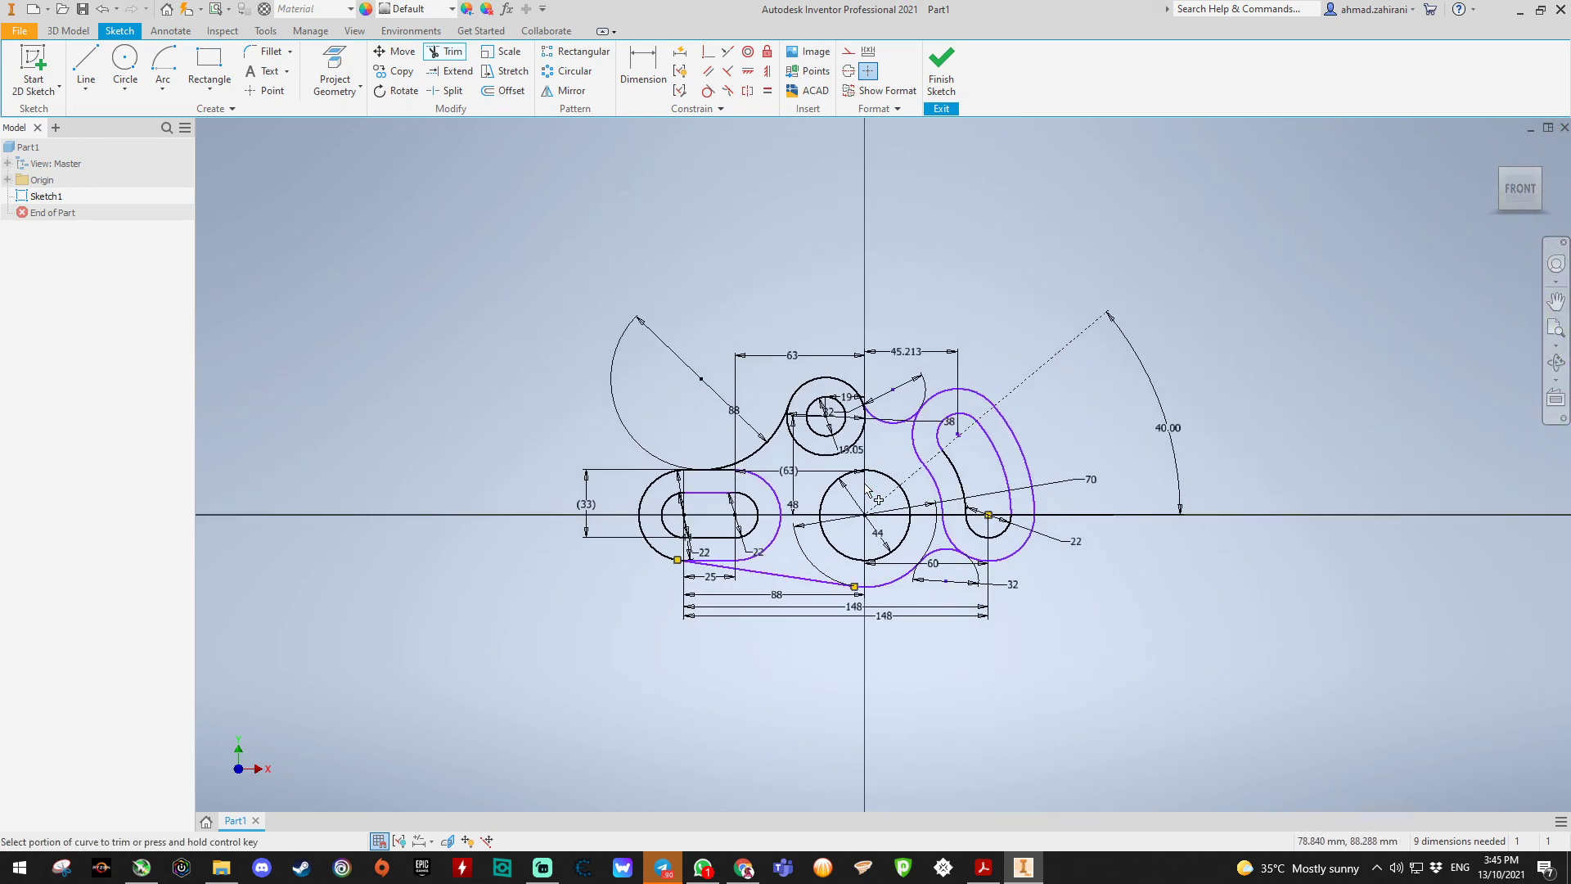
scroll(843, 496, up, 3)
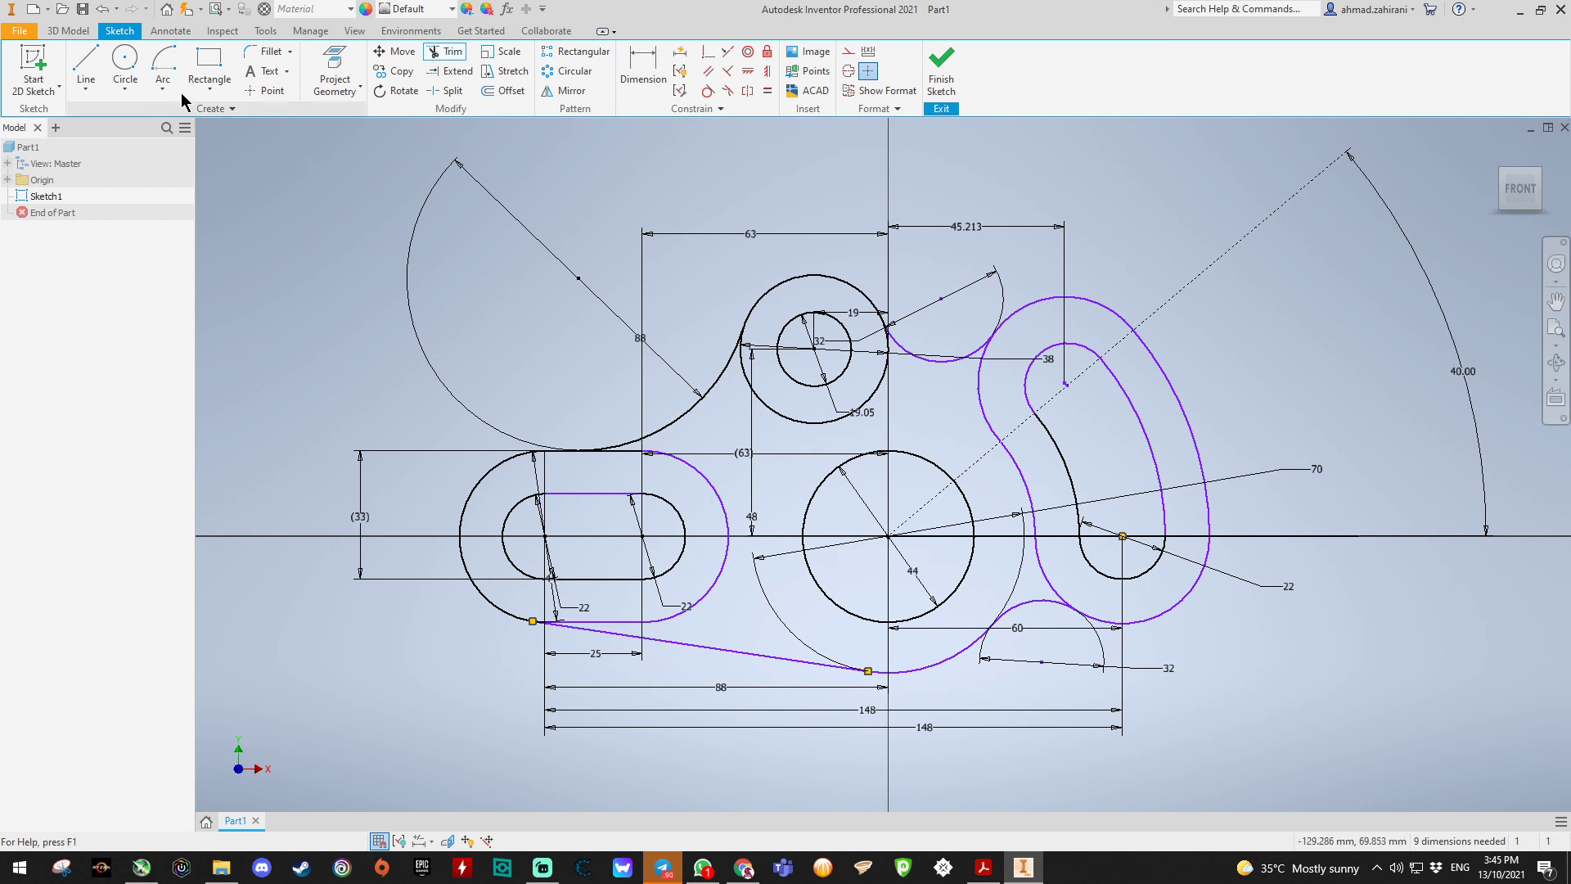
click(124, 63)
click(888, 536)
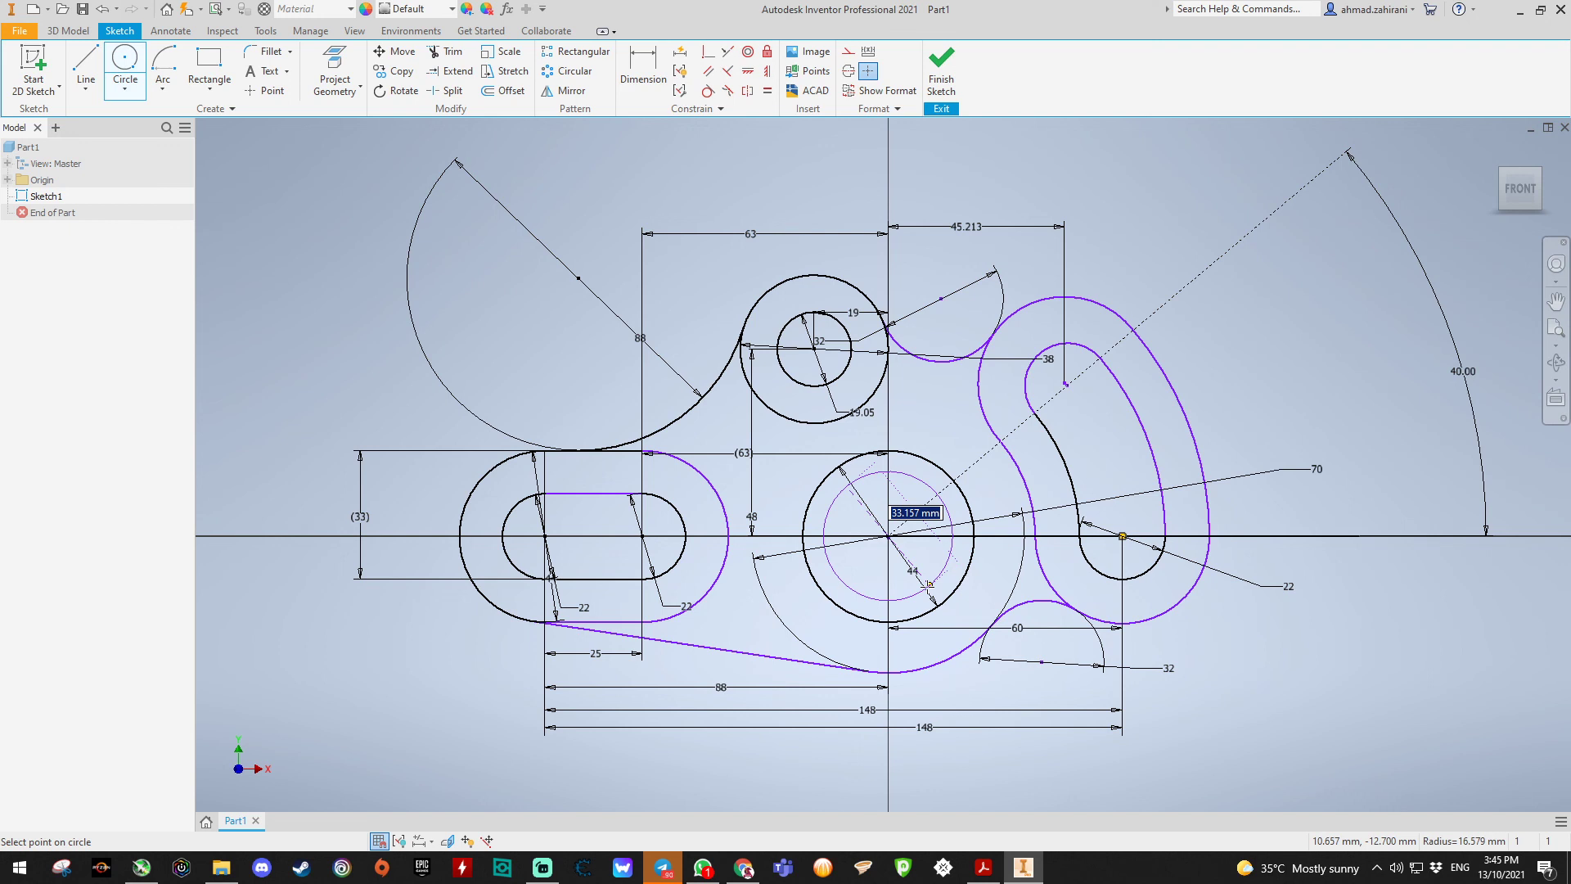
click(930, 583)
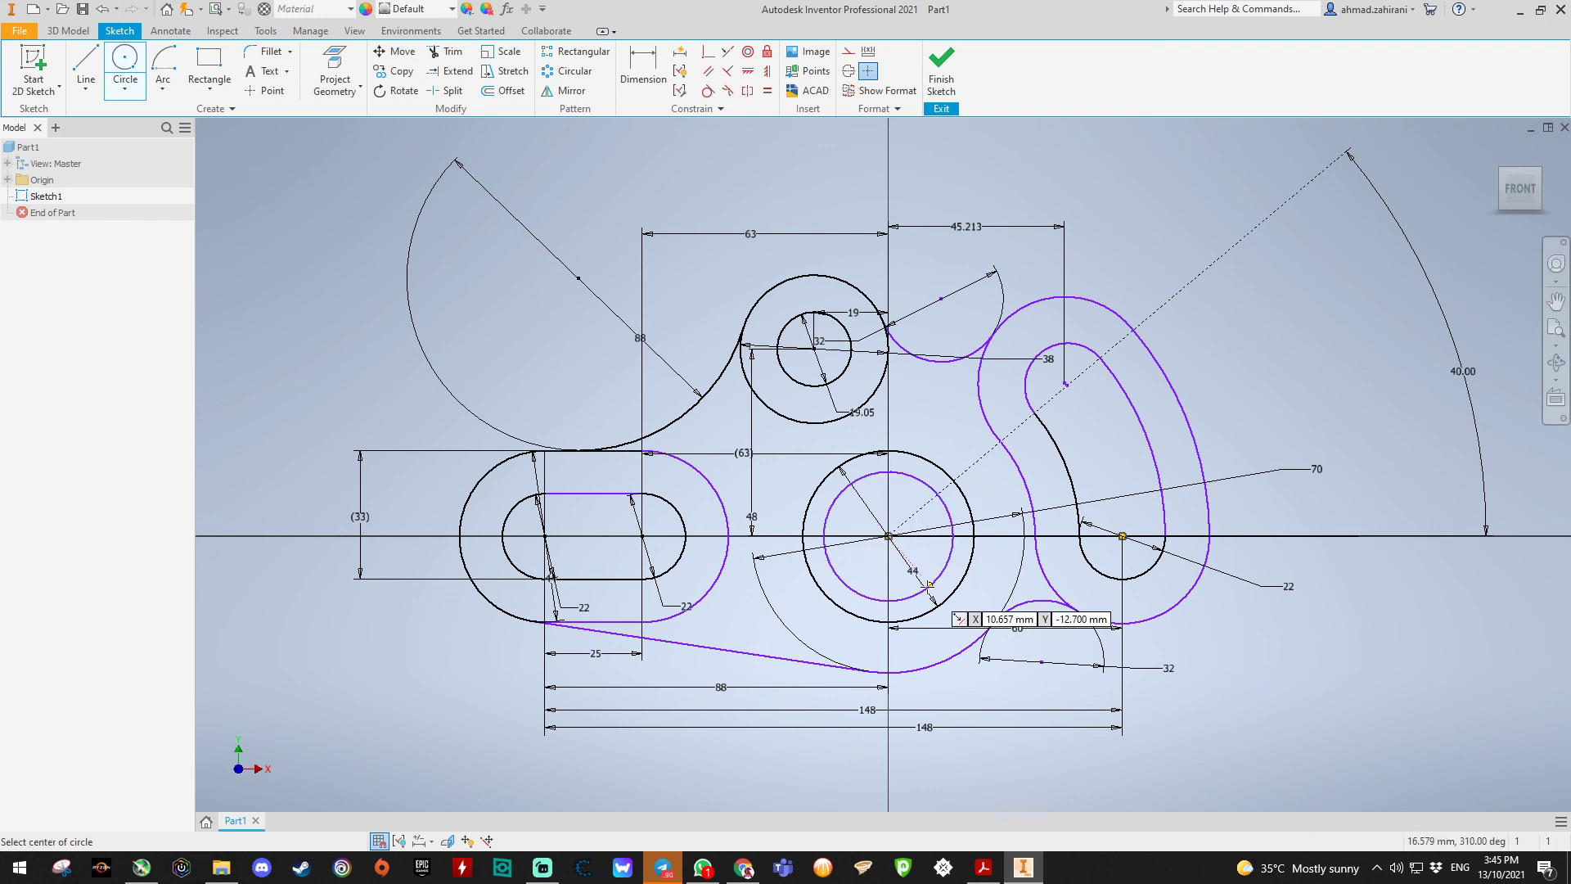
Step: Dimension the new inner circle's diameter as 28 mm, placing the dimension beyond the curved slot
click(642, 65)
click(917, 482)
click(1271, 375)
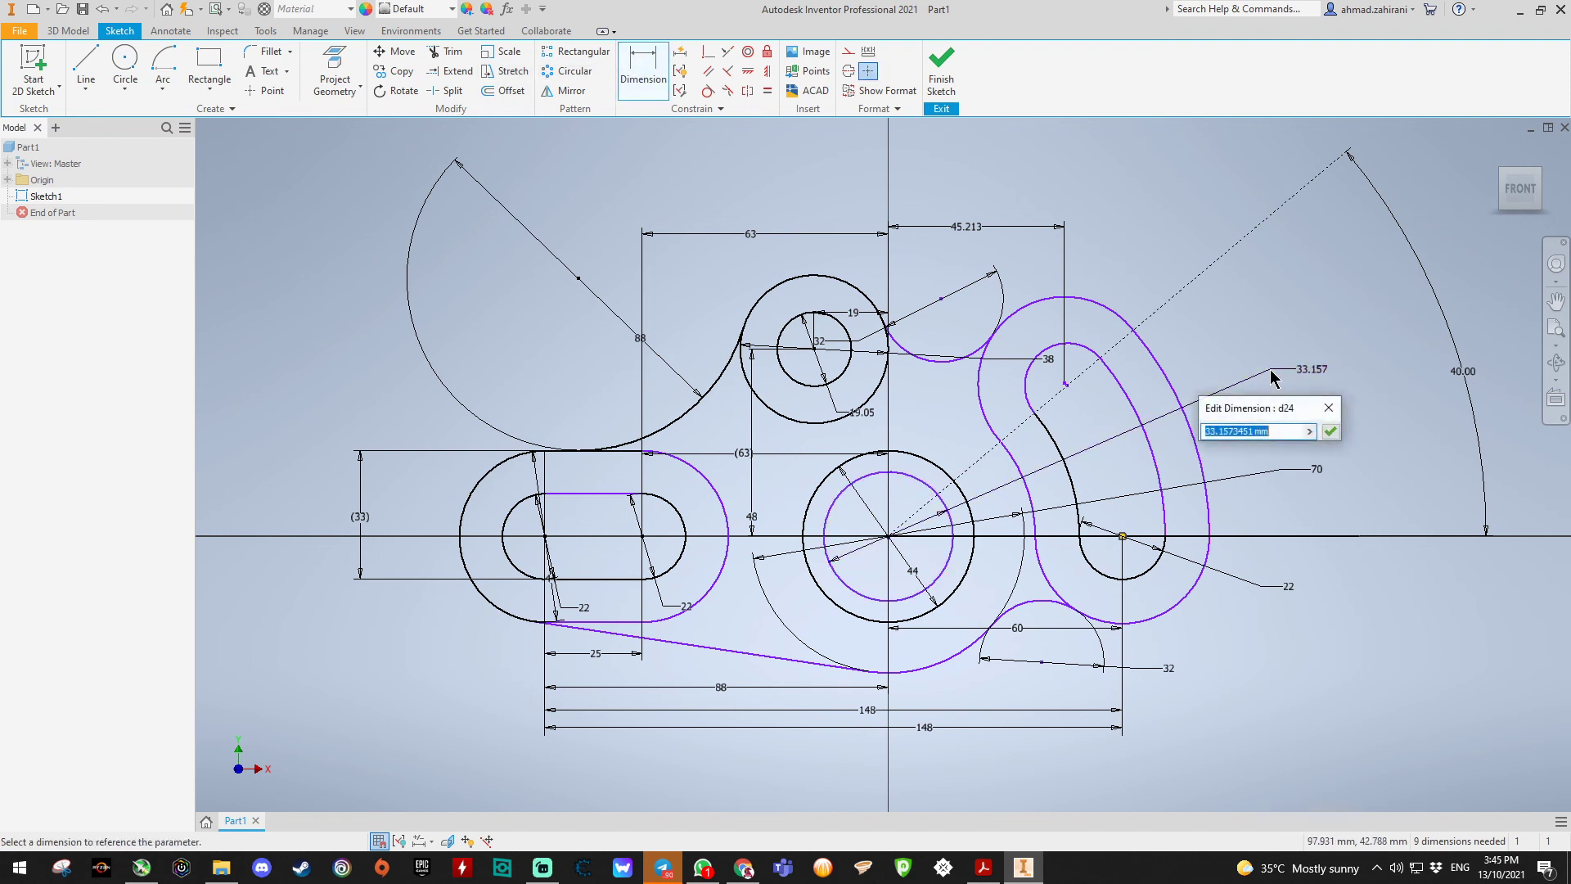
text(28)
key(Return)
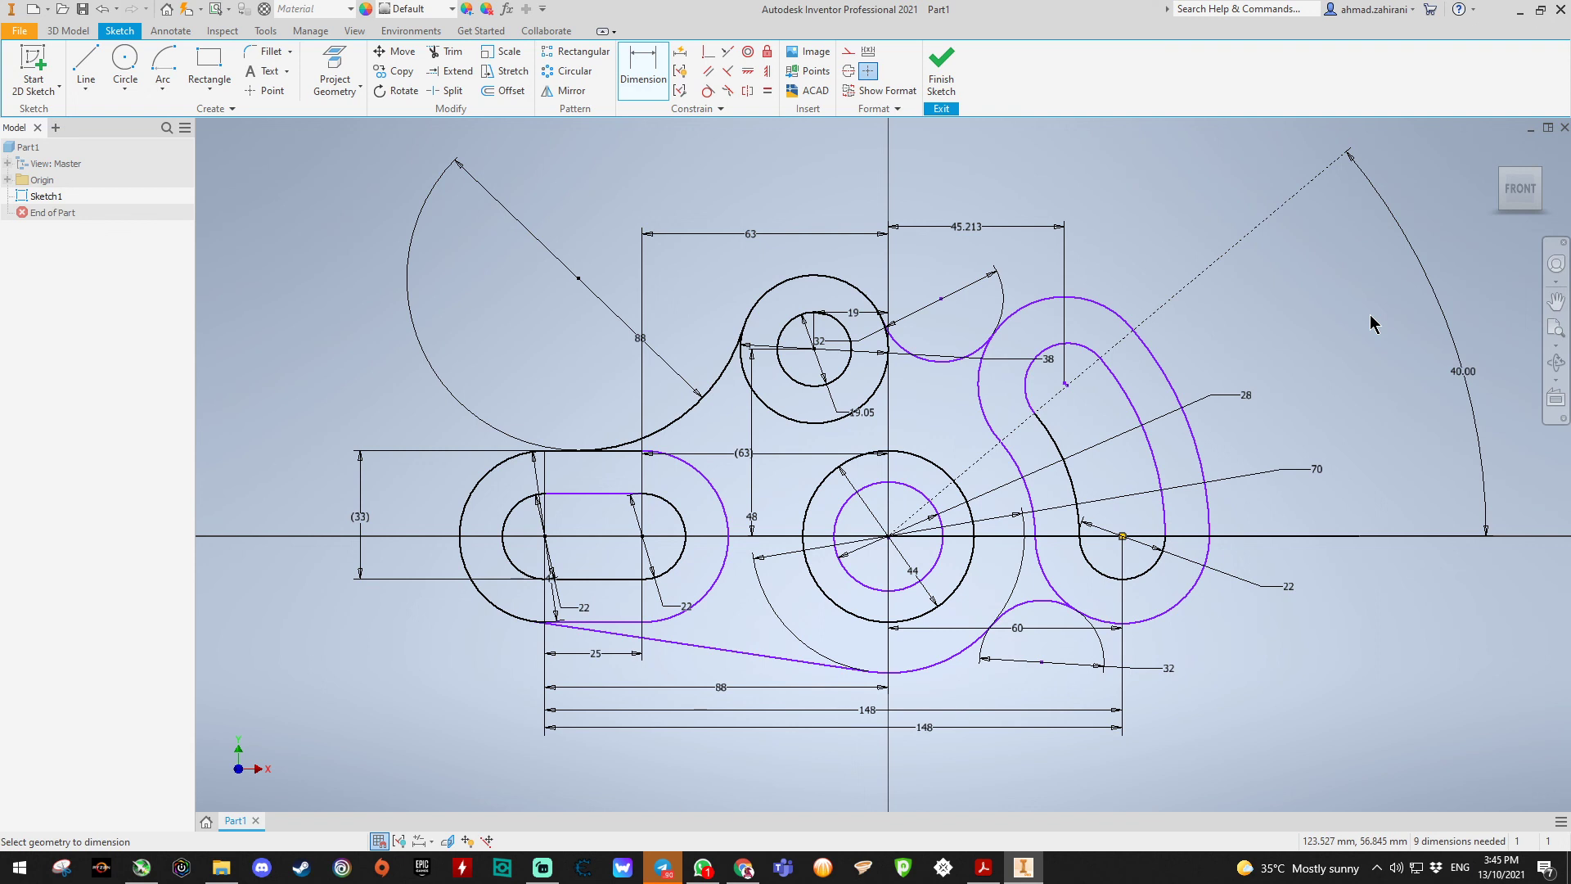
key(Escape)
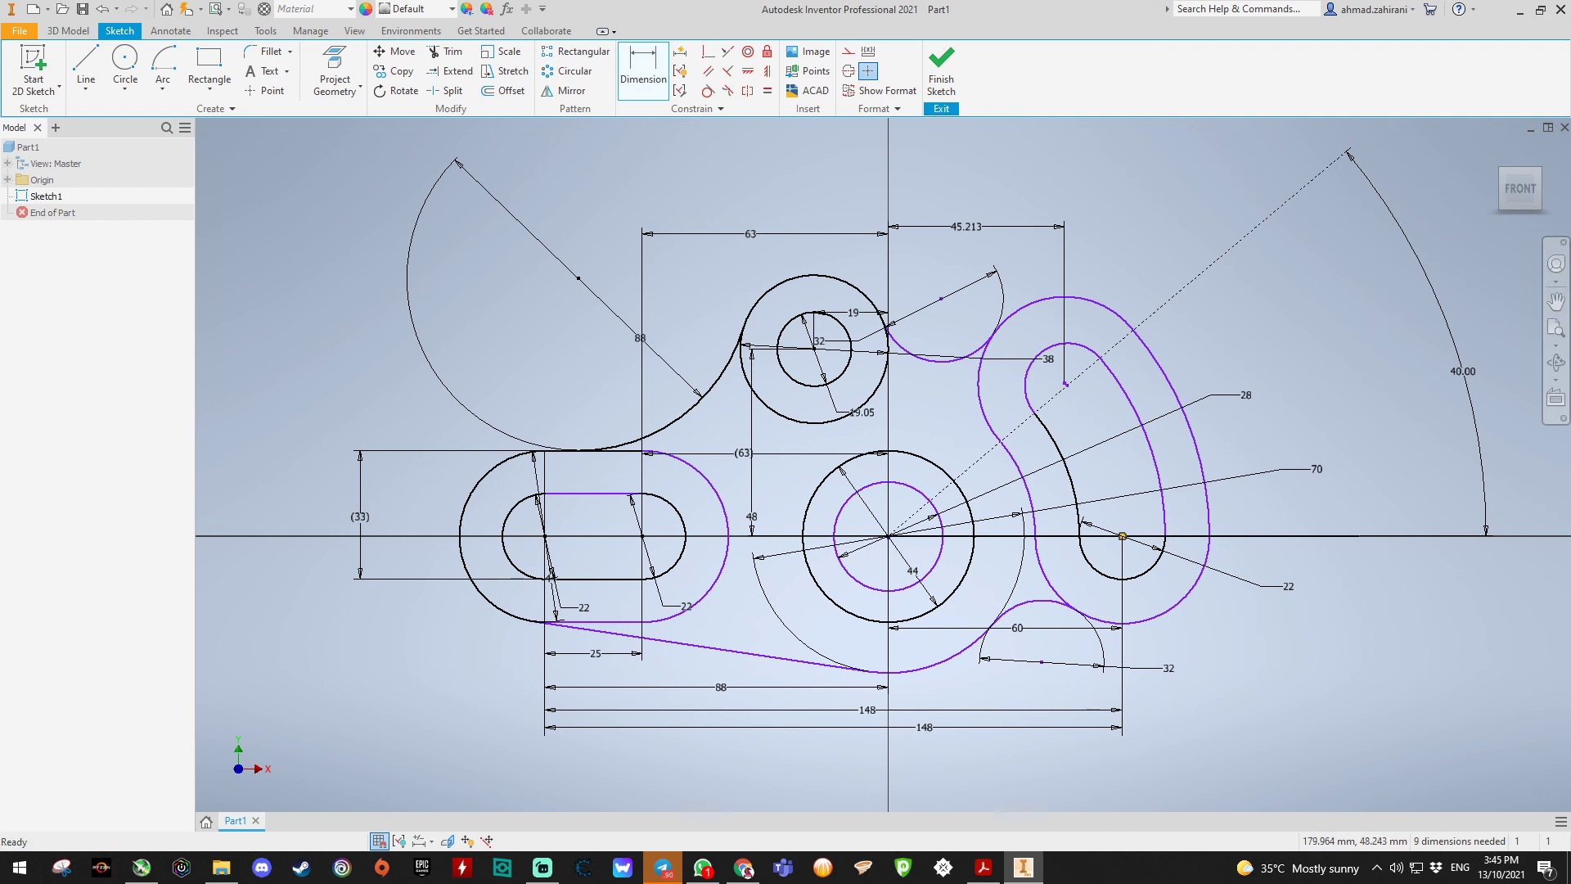